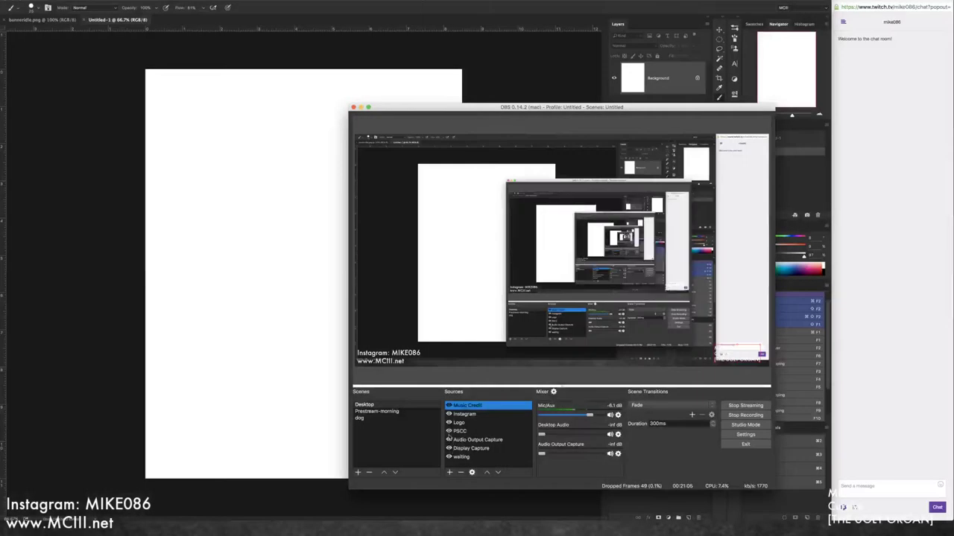
Switch the OBS output to the PSCC desktop capture source
left_click(453, 432)
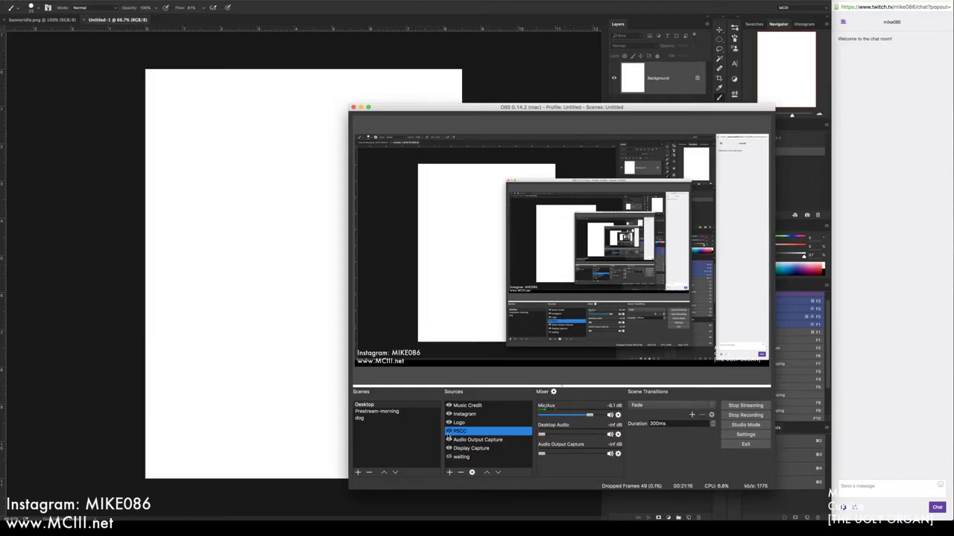
Move the OBS window to the right and bring Photoshop to the front
left_click_drag(497, 108, 636, 114)
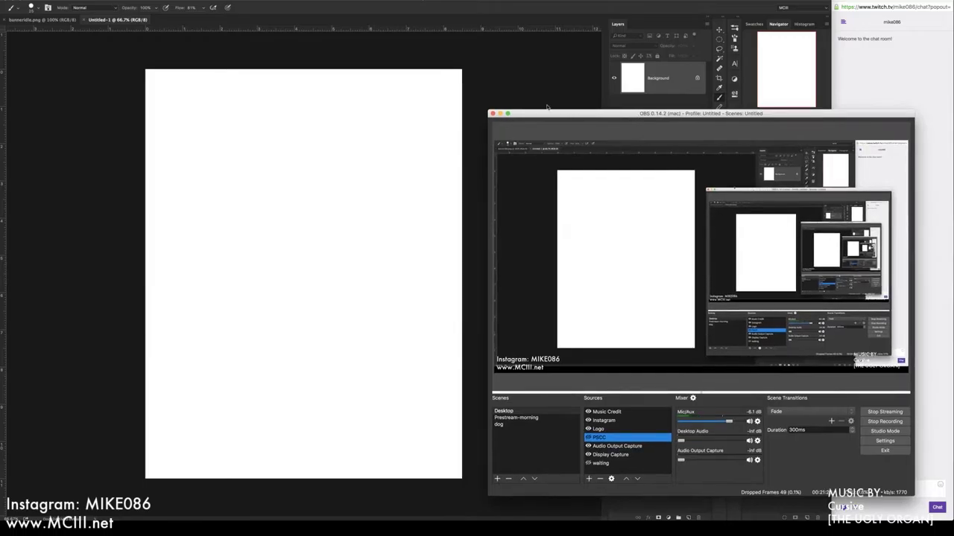
left_click(524, 93)
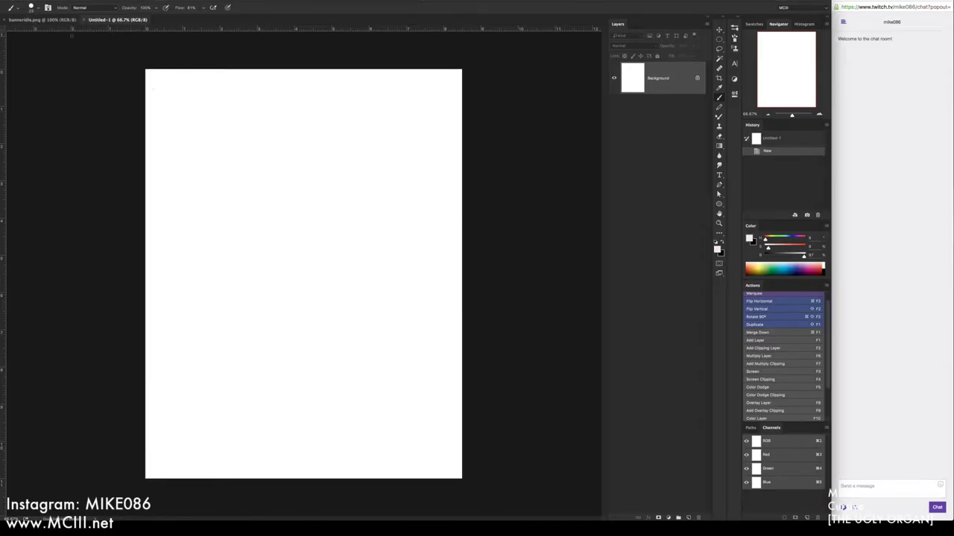
Switch to the bannerIdle.png document
left_click(64, 21)
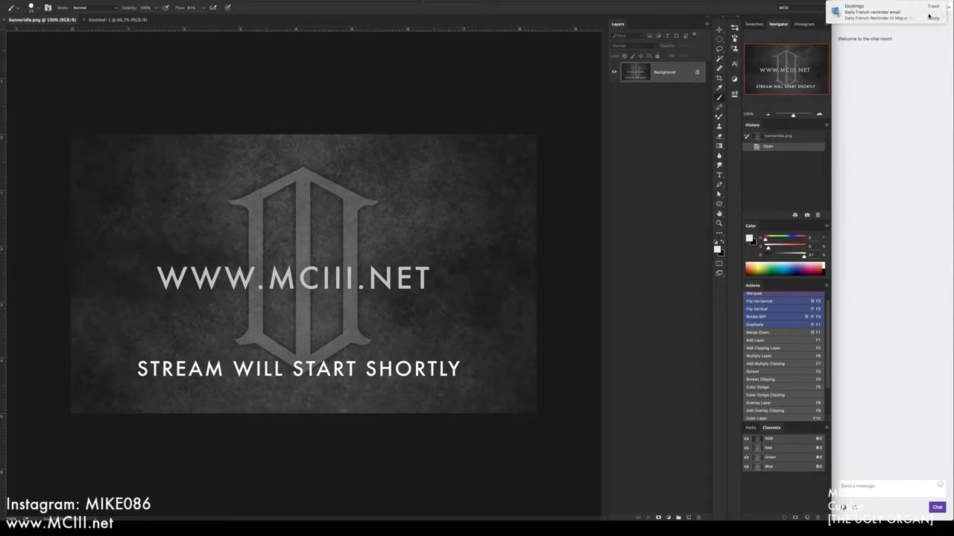
Return to Untitled-1 and fill it with a grey gradient at 84% brightness
left_click(929, 7)
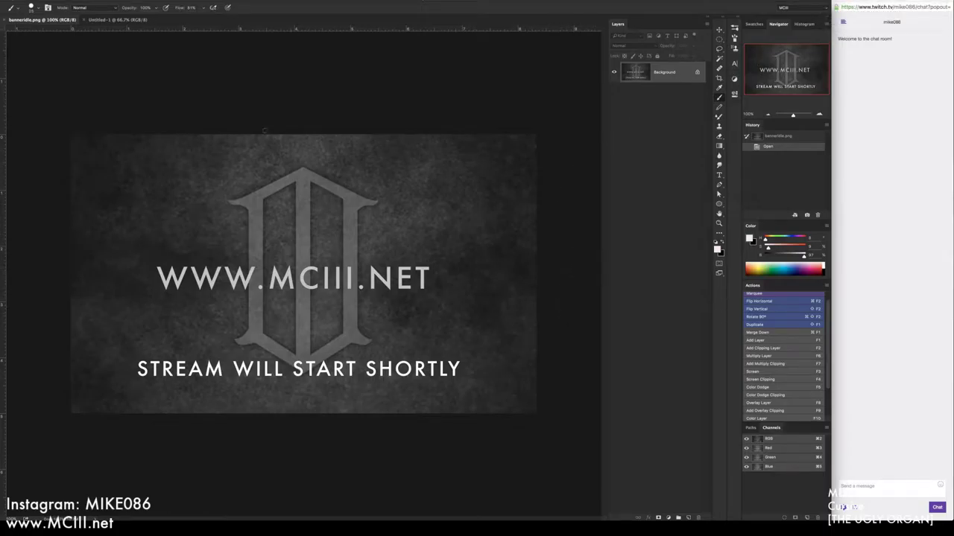
left_click(132, 20)
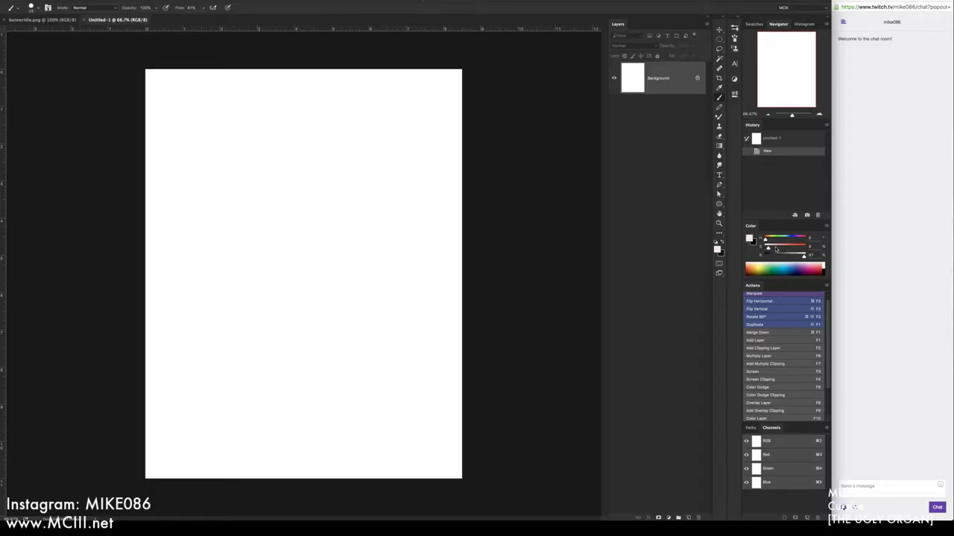
left_click_drag(794, 257, 786, 256)
key("g")
mouse_move(474, 301)
left_mouse_down()
mouse_move(538, 278)
mouse_move(464, 318)
mouse_move(477, 298)
left_mouse_up()
left_click(68, 2)
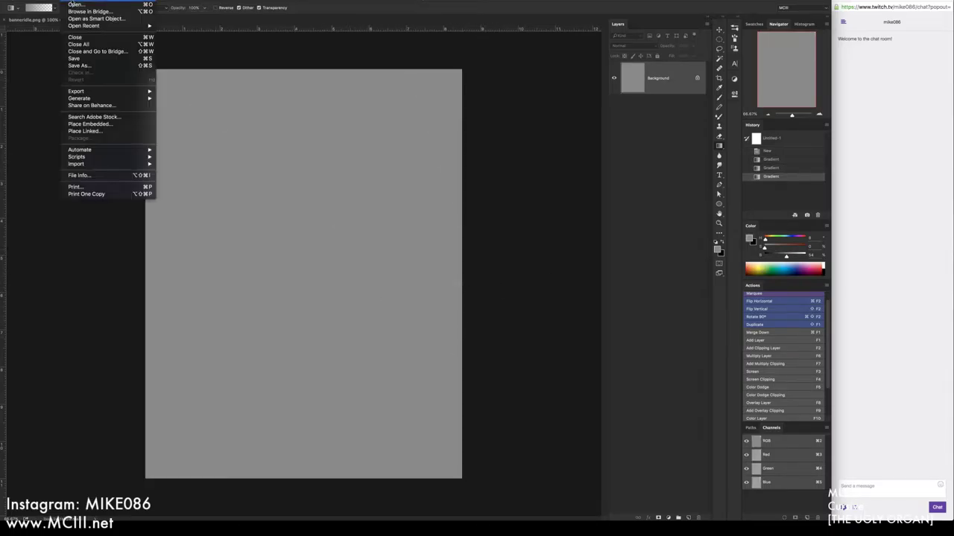
Open Bug1.png from the Illustration > Sketches folder
left_click(82, 7)
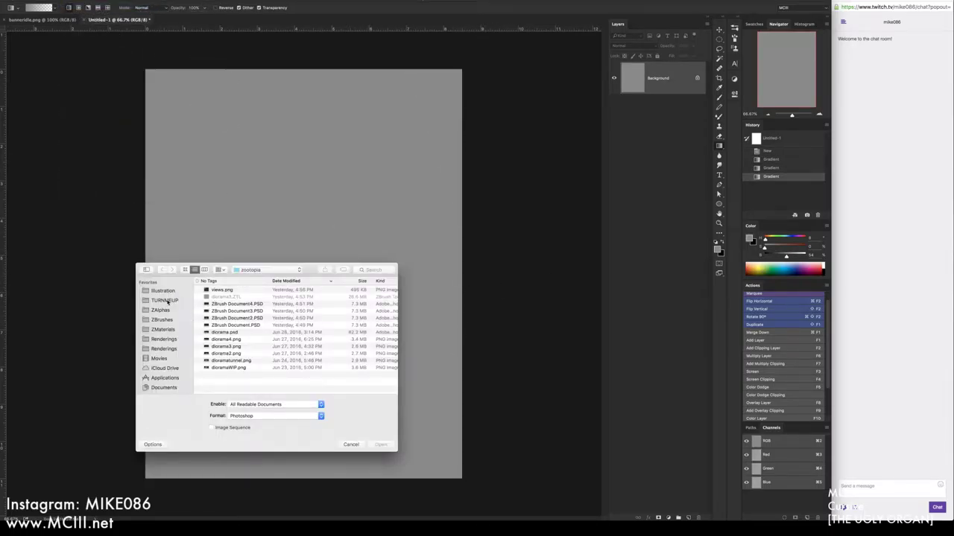
left_click(163, 290)
left_click(224, 317)
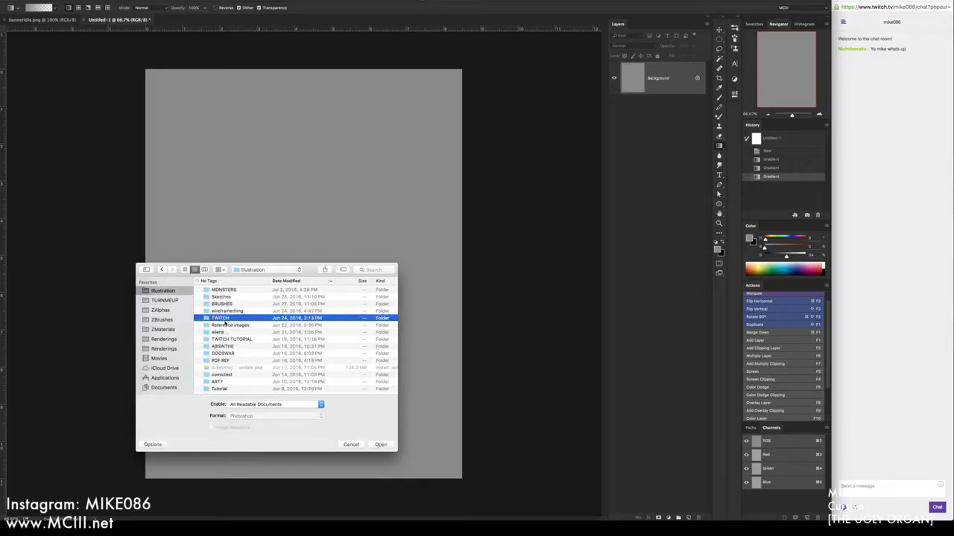
left_click(225, 298)
double_click(225, 297)
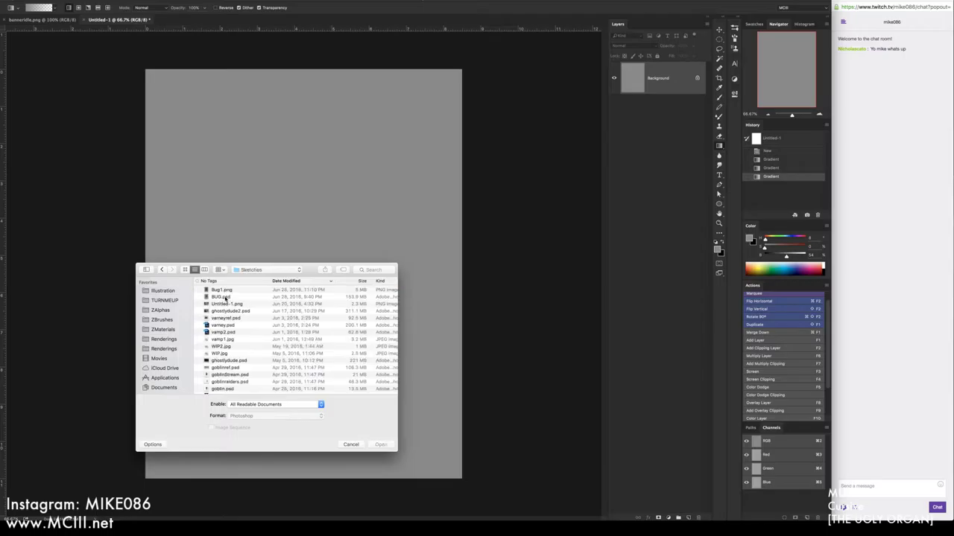
double_click(224, 290)
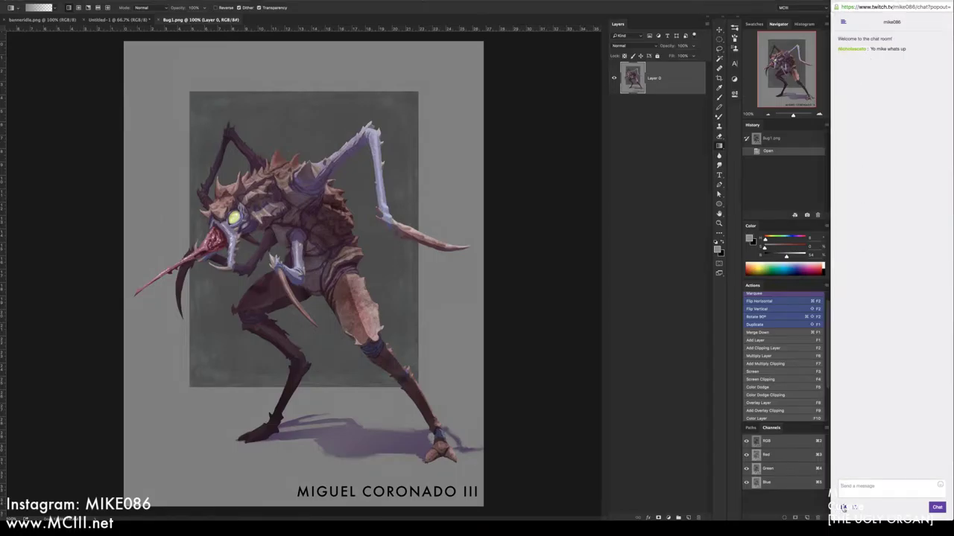
left_click(843, 507)
left_click(842, 507)
left_click(843, 507)
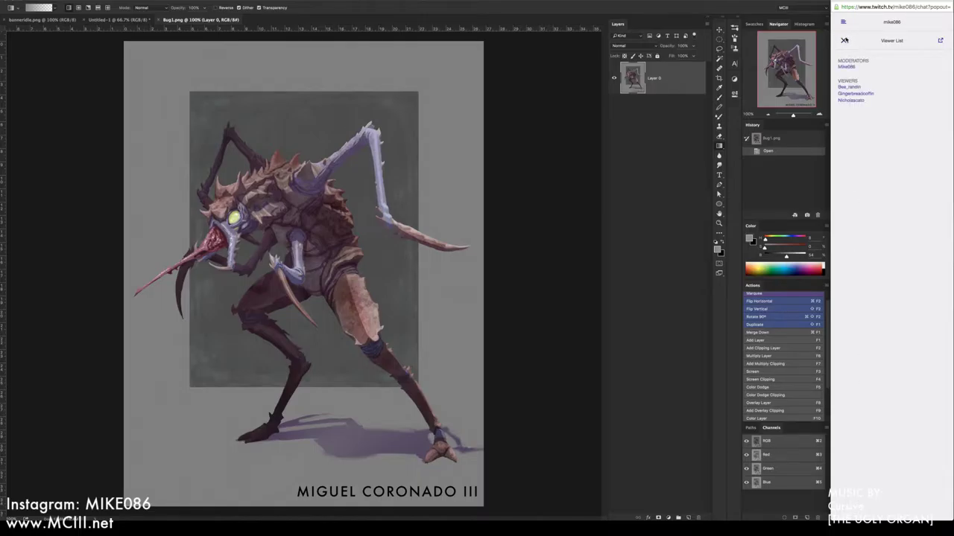
left_click(844, 40)
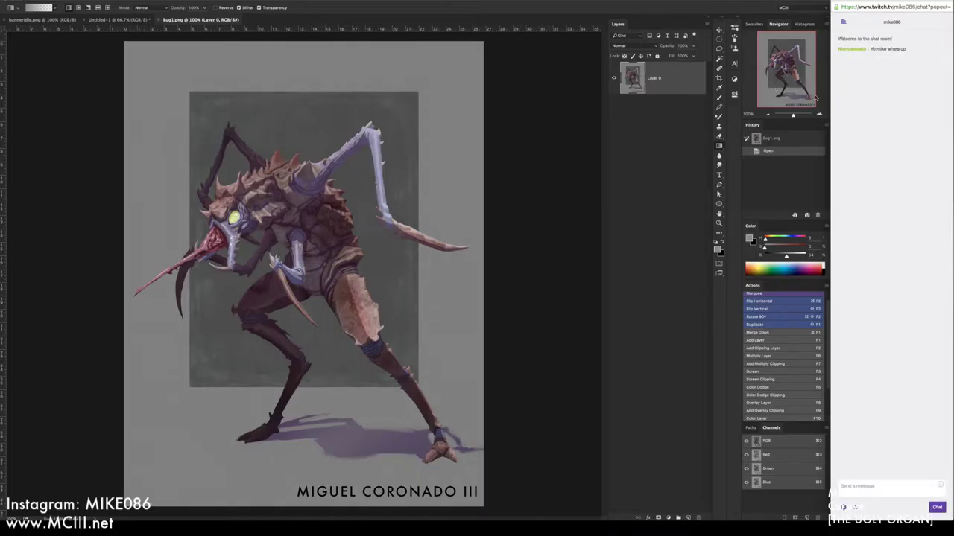
left_click(843, 507)
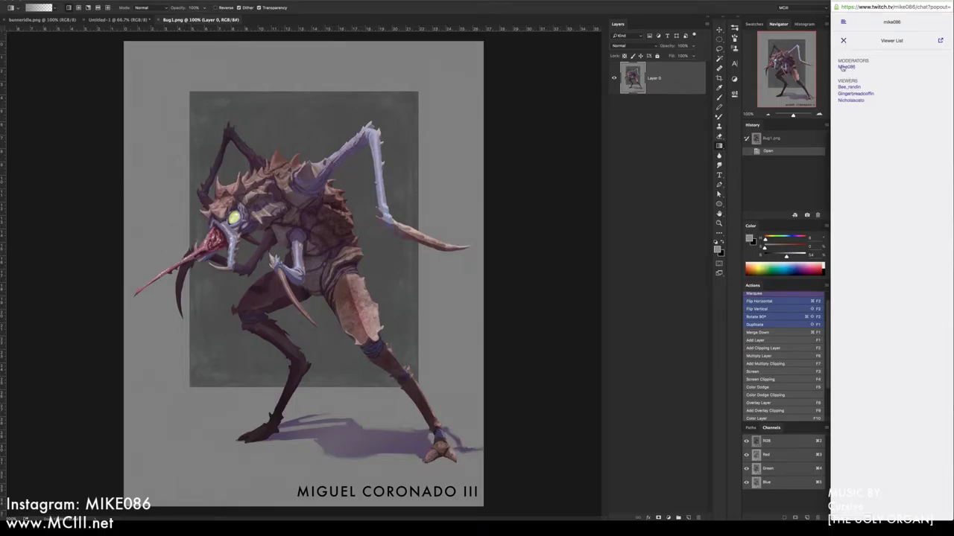
left_click(843, 41)
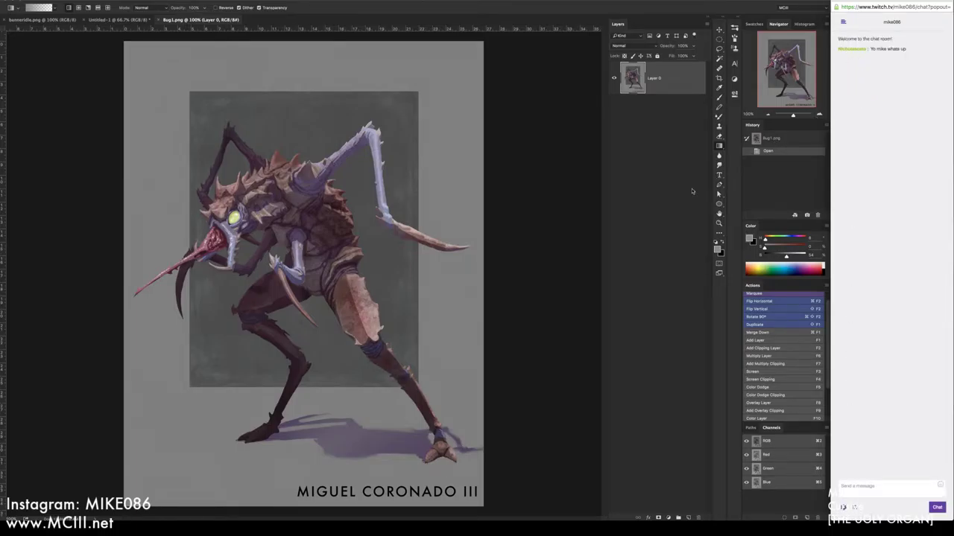
left_click(648, 191)
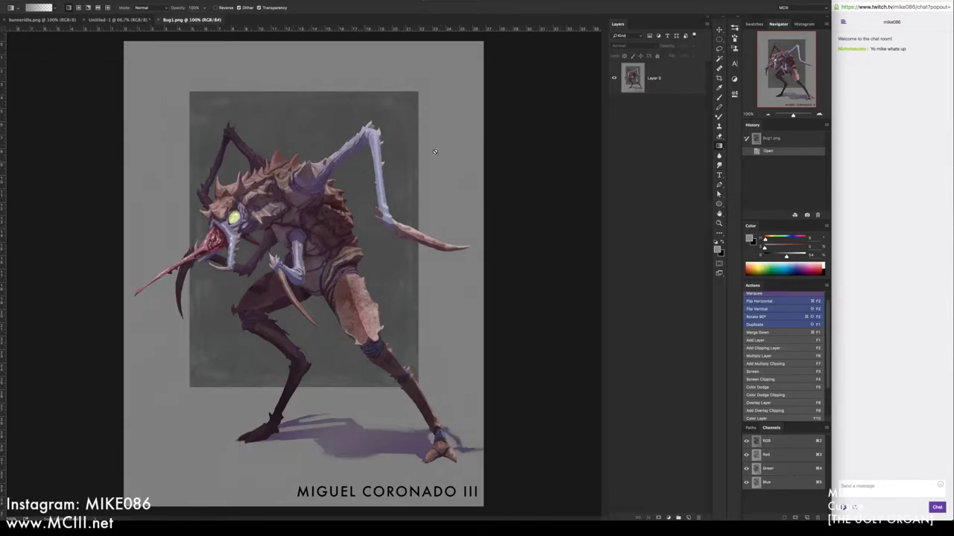
left_click_drag(794, 115, 797, 115)
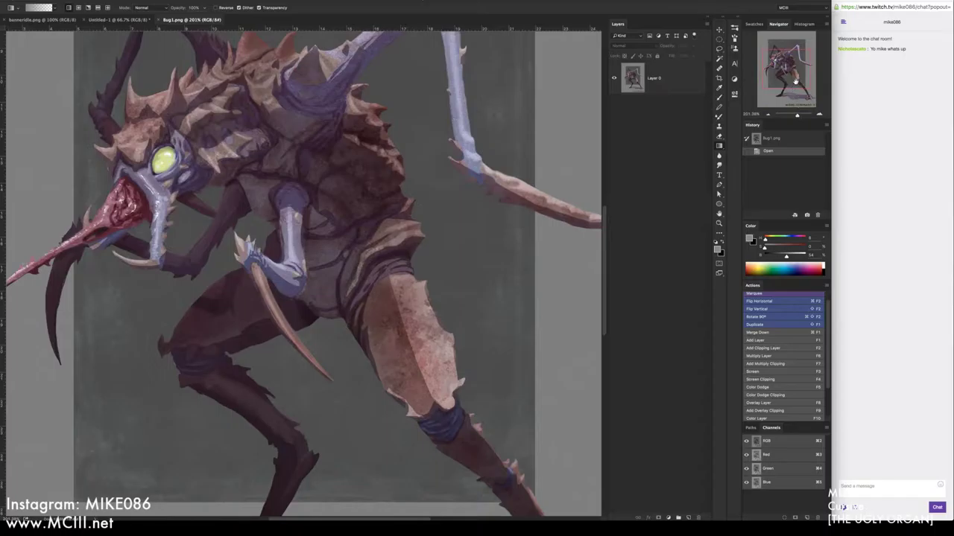
left_click_drag(795, 80, 801, 75)
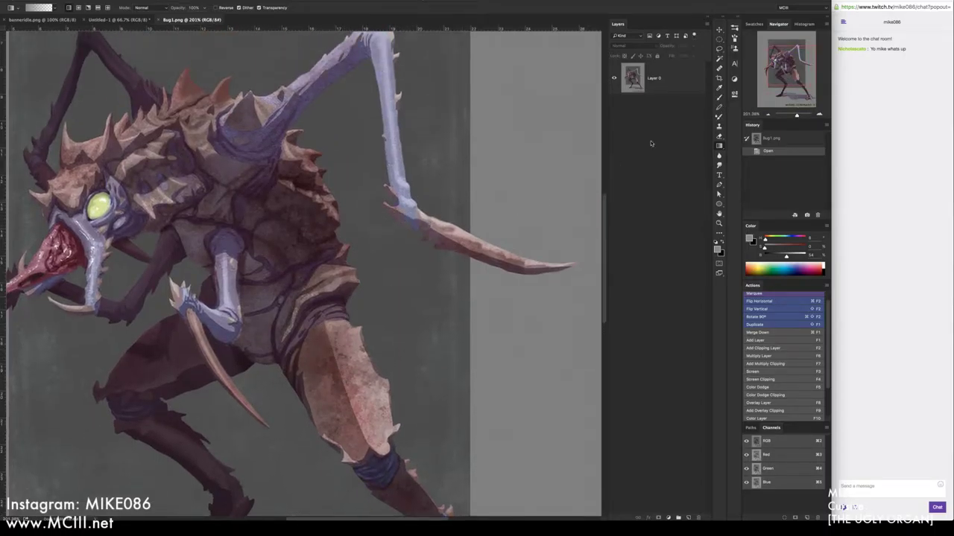
left_click_drag(796, 117, 794, 119)
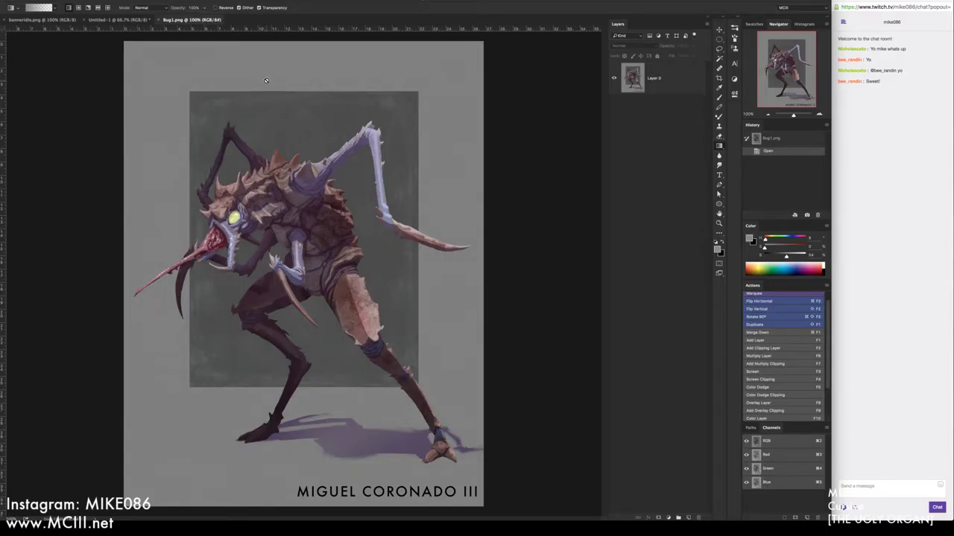
Close the Bug1.png document and bring the OBS window forward
left_click(158, 20)
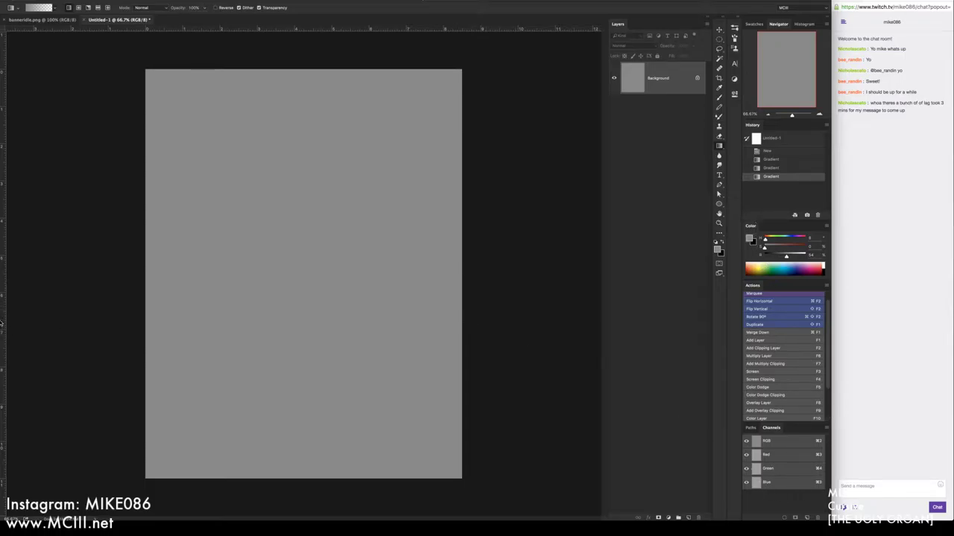
mouse_move(2, 324)
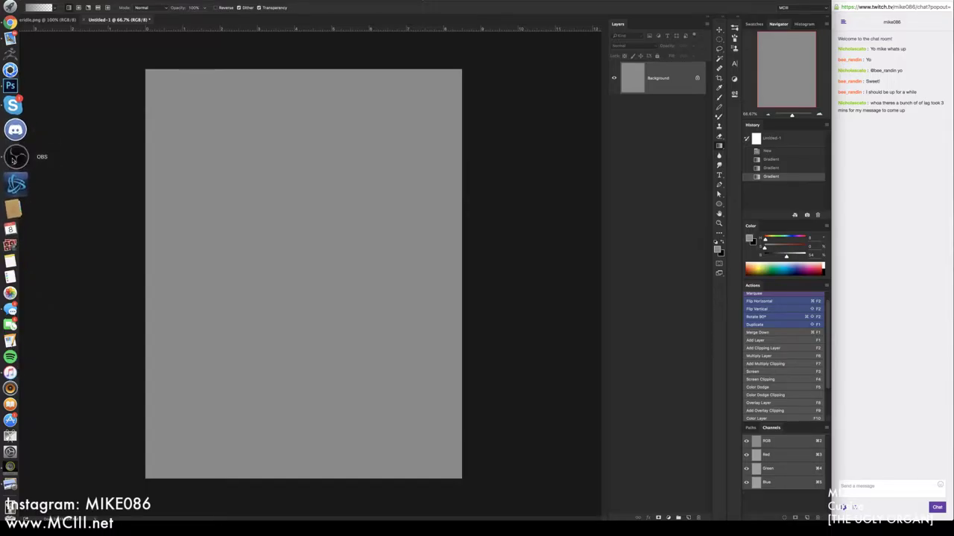
left_click(12, 153)
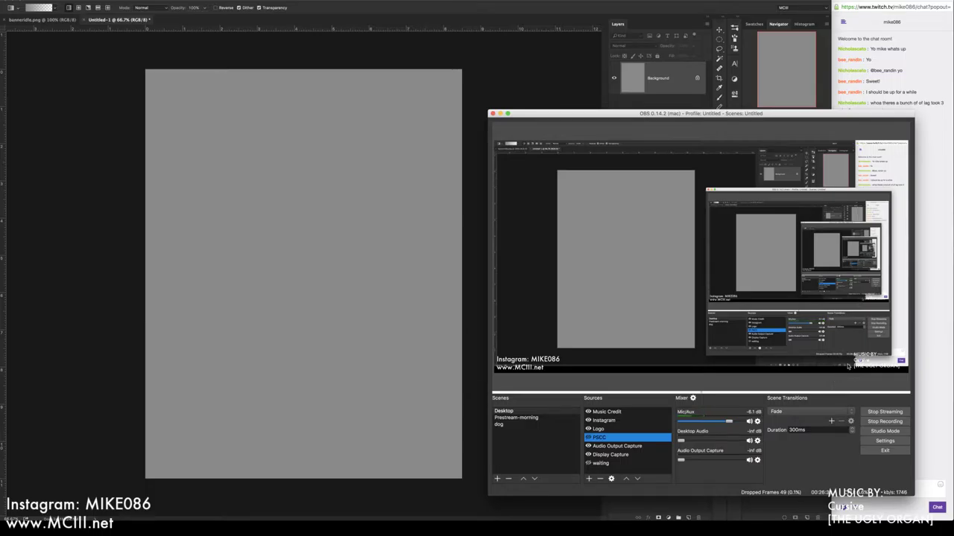
Bring the chat window forward and send OBS behind Photoshop
left_click(858, 63)
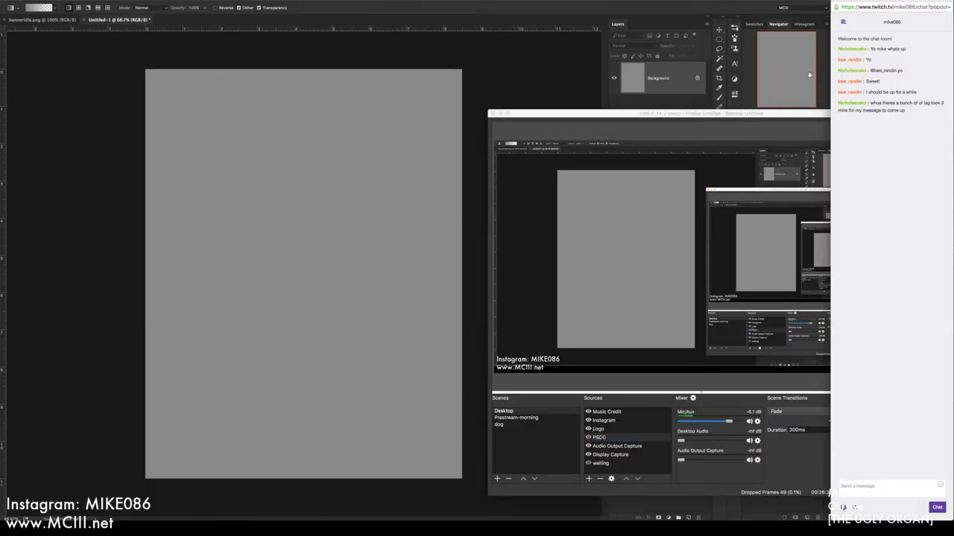
left_click(526, 102)
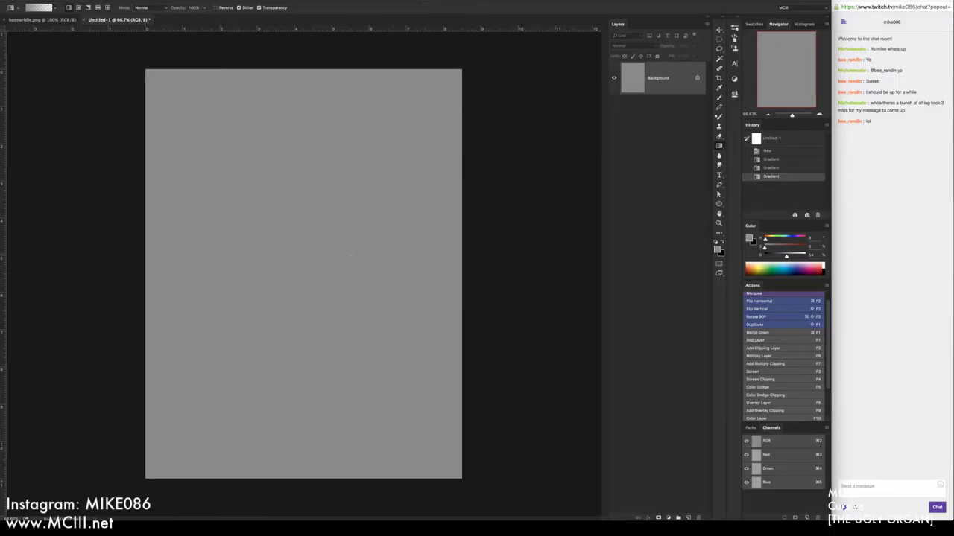
Bring the music player up briefly, then return to the grey Untitled-1 canvas
mouse_move(13, 273)
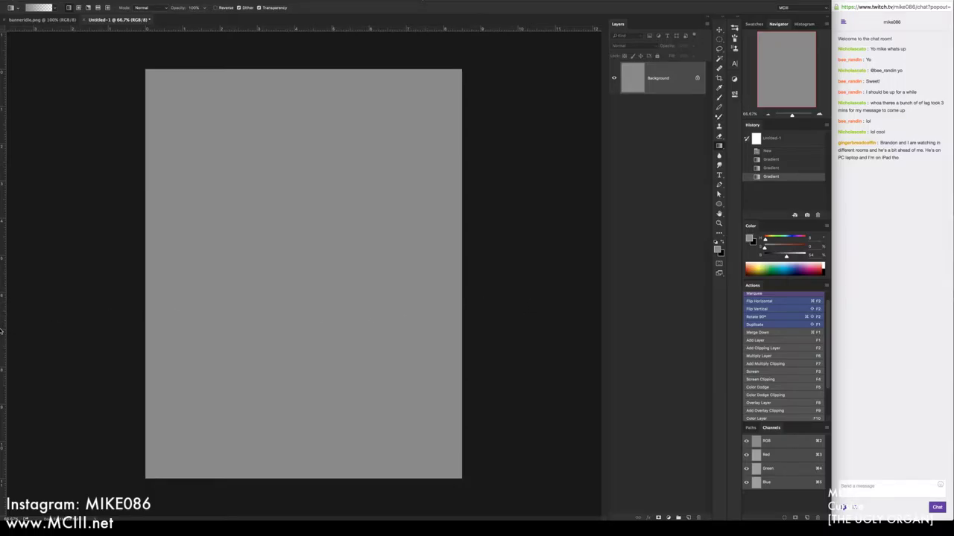
mouse_move(3, 310)
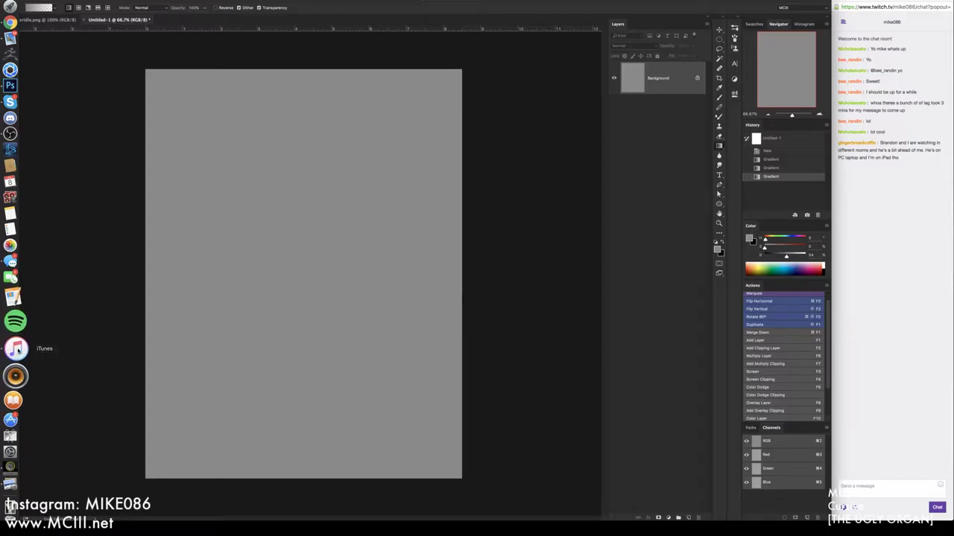
left_click(16, 350)
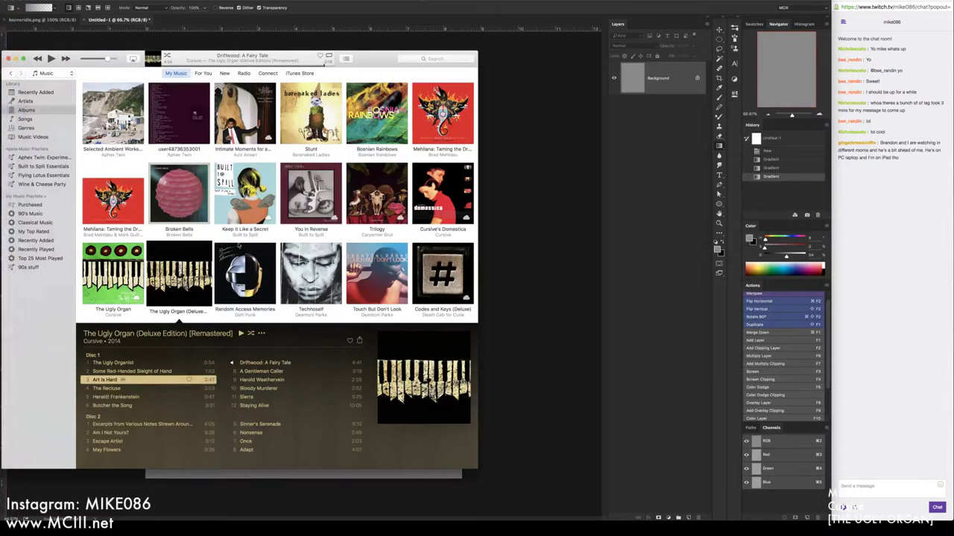
left_click(500, 109)
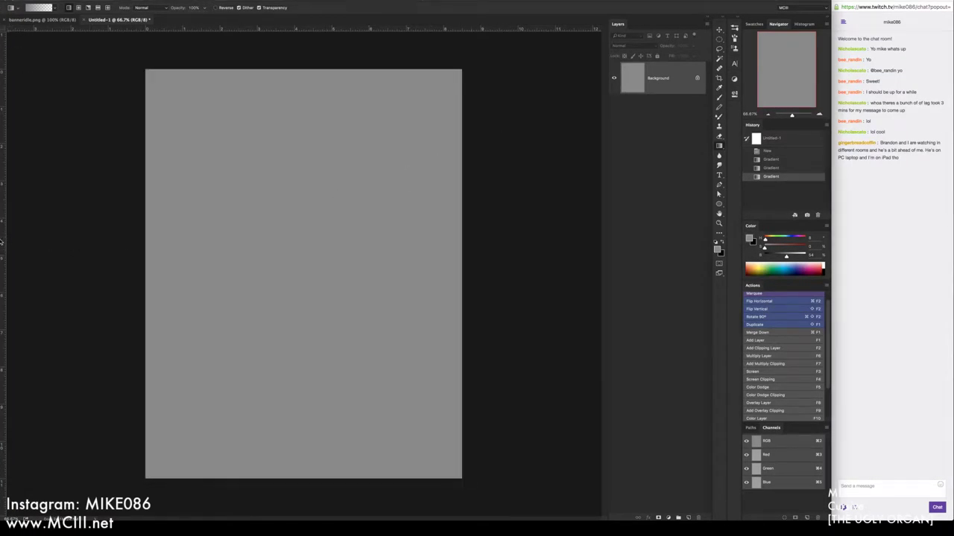
mouse_move(3, 240)
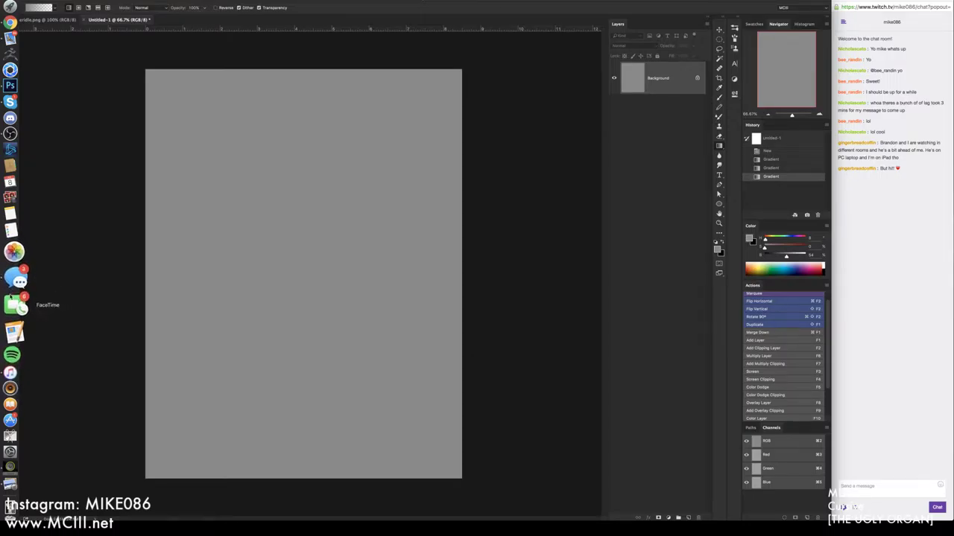
Select a larger brush, then add an empty layer and delete it
key("b")
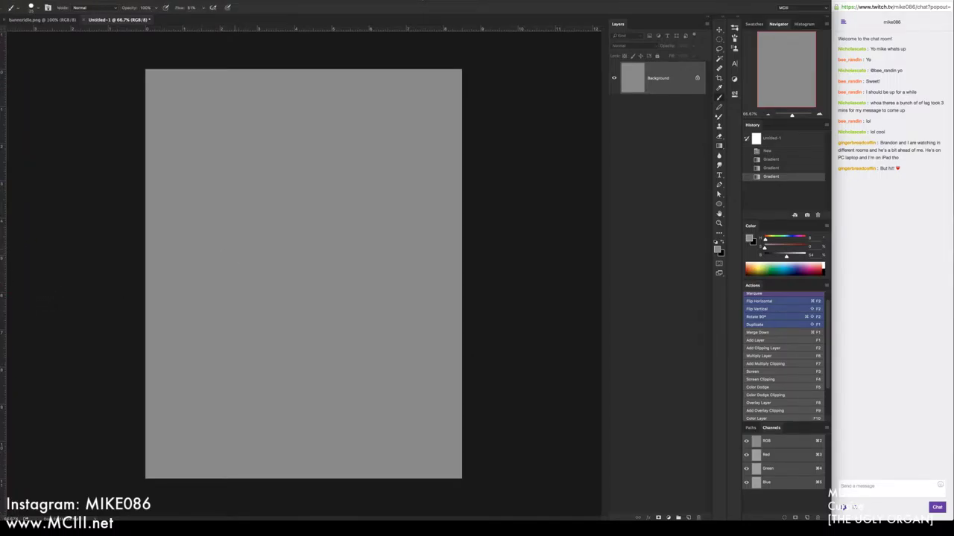
key("bracketright")
left_click(772, 340)
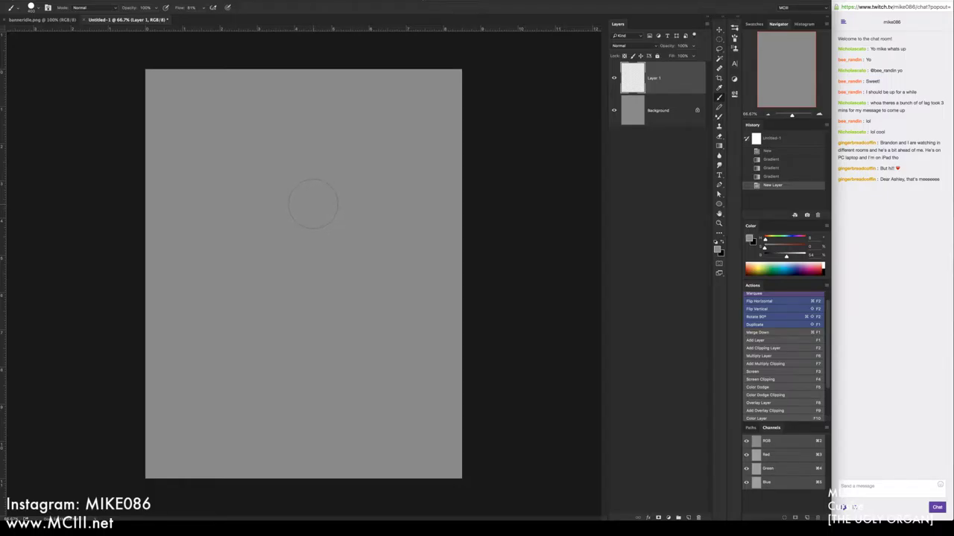
key("Delete")
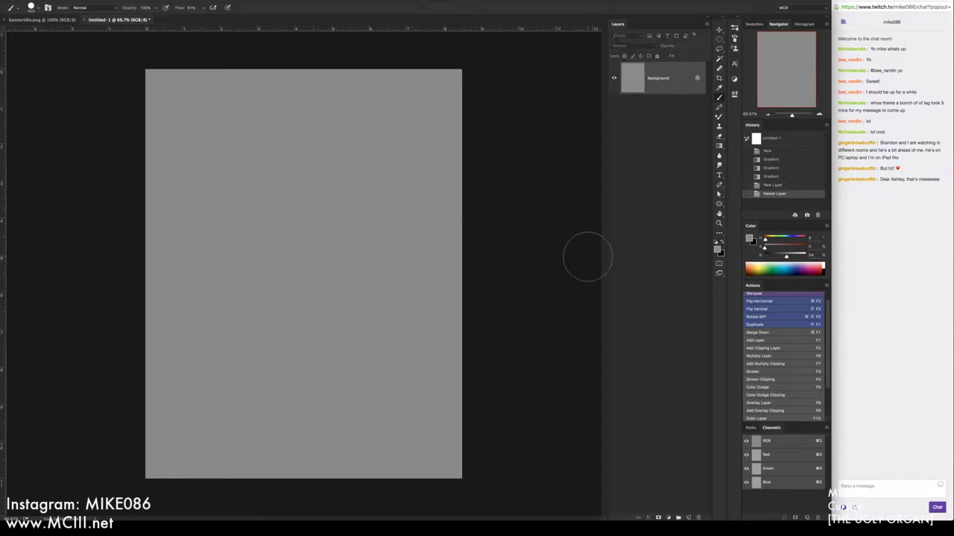
Discard the grey document and create a new Letter-size, 8.5 × 11 in, 300 ppi document
key("super+w")
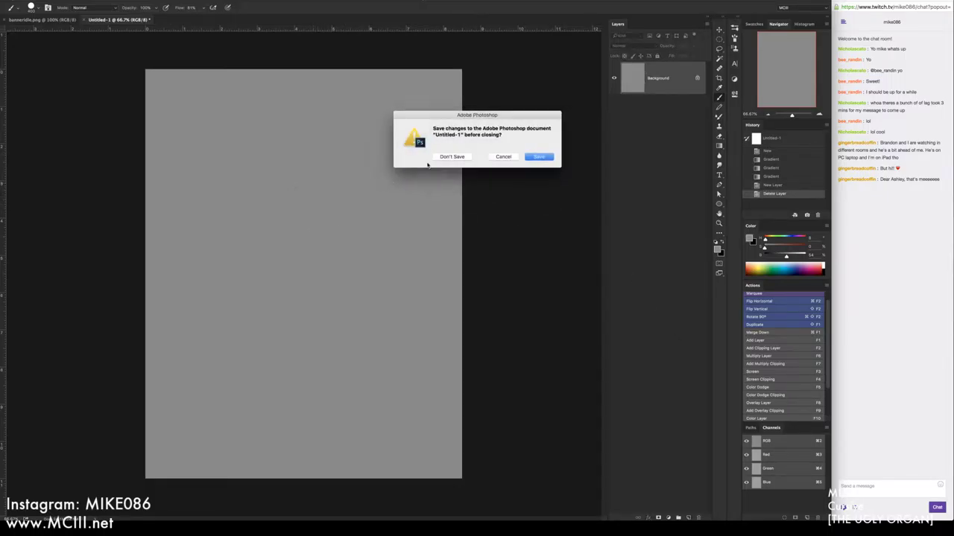
left_click(453, 157)
key("super+n")
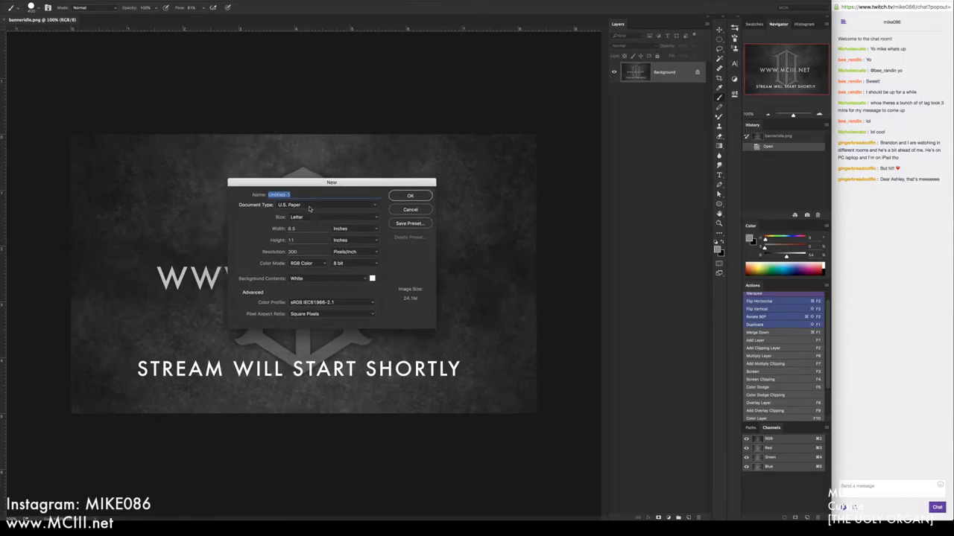
left_click(411, 196)
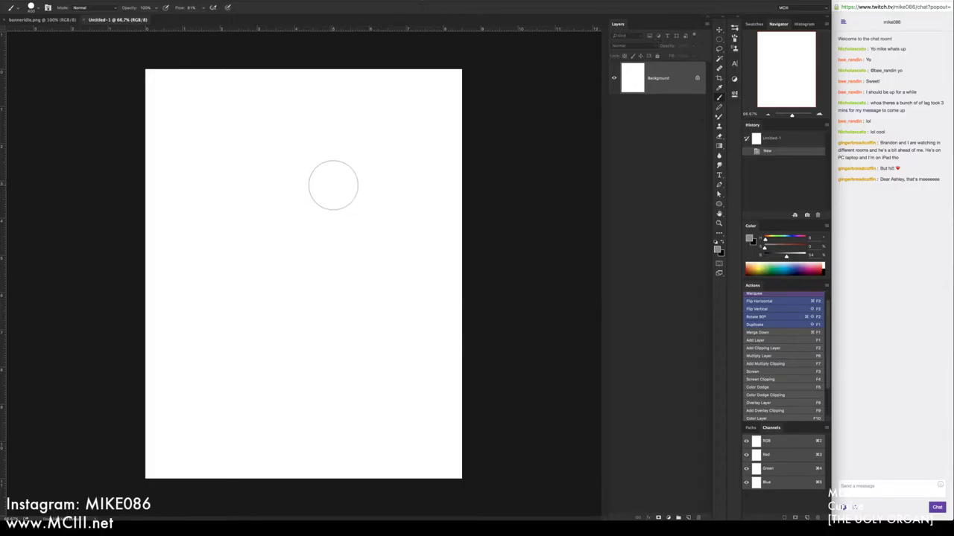
Adjust the paint colour to mid-grey and fill the white canvas with it using the Gradient tool
left_click_drag(787, 257, 786, 258)
key("g")
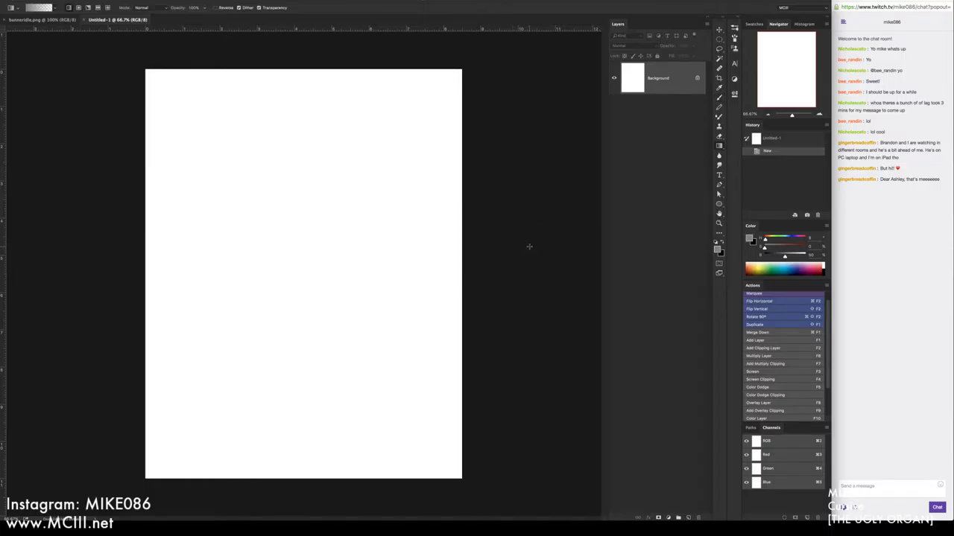
left_click_drag(528, 245, 589, 237)
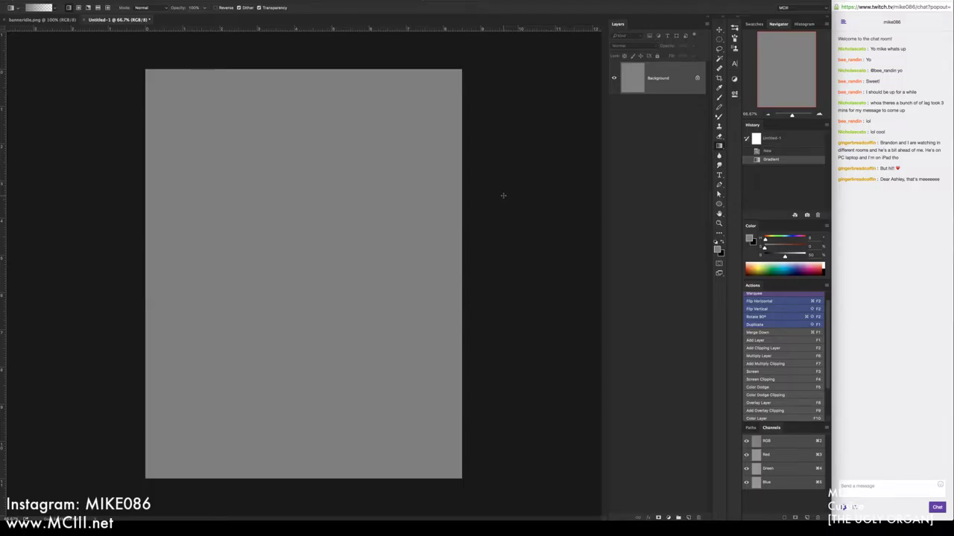
key("b")
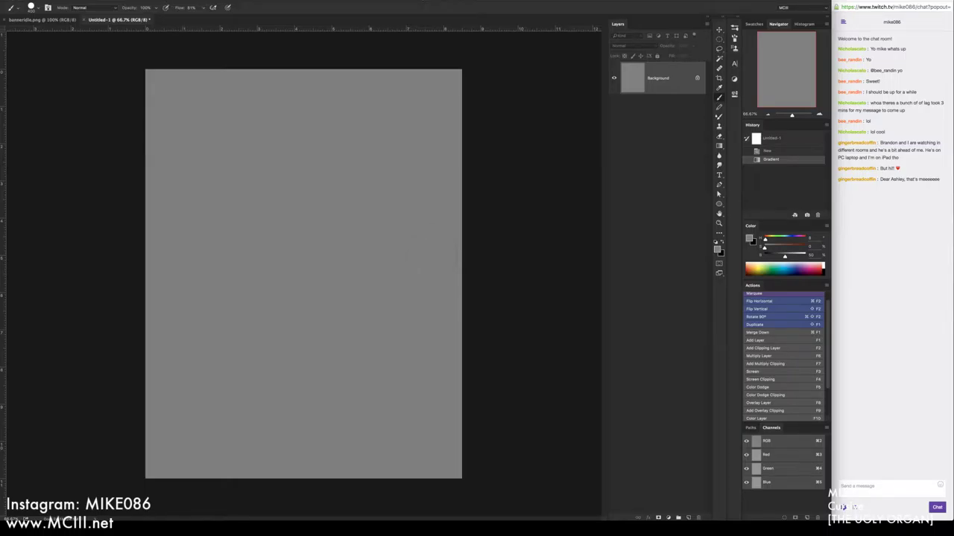
left_click(123, 0)
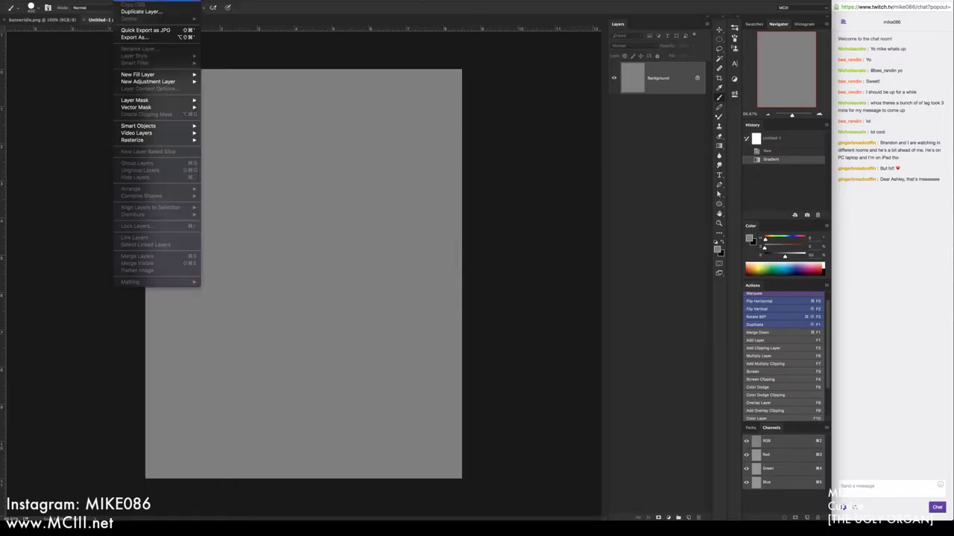
Add Layer 1 above the grey Background, discard the extra layers, and reset colours to black and white
left_click(358, 14)
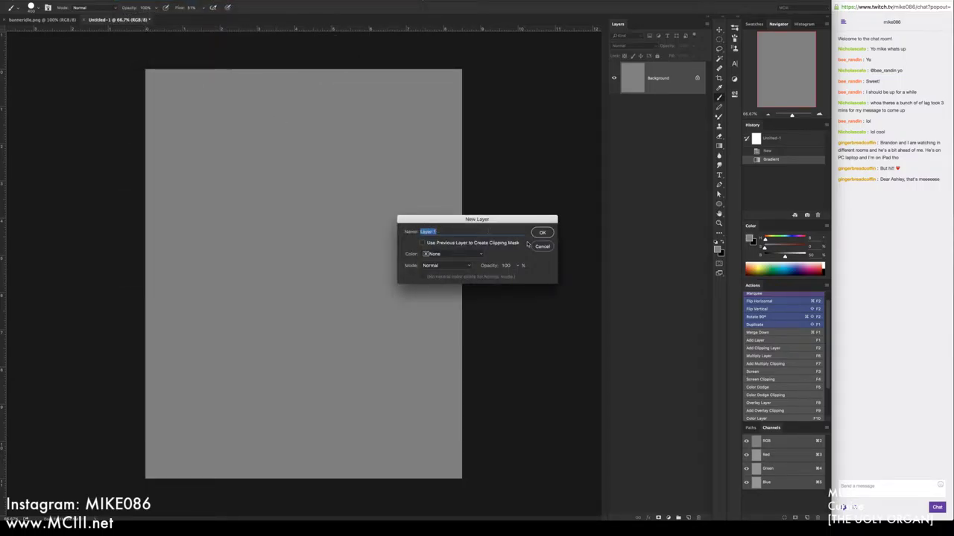
left_click(550, 233)
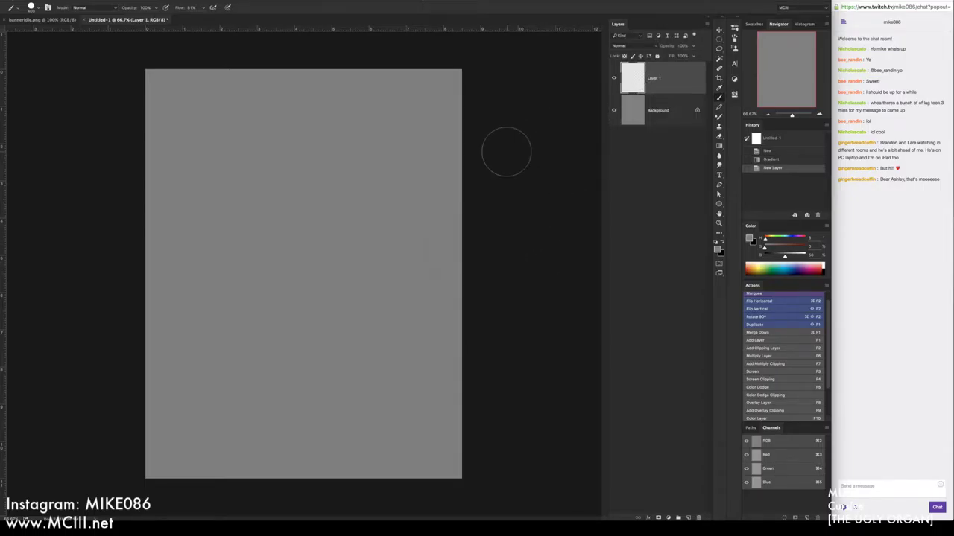
key("F1")
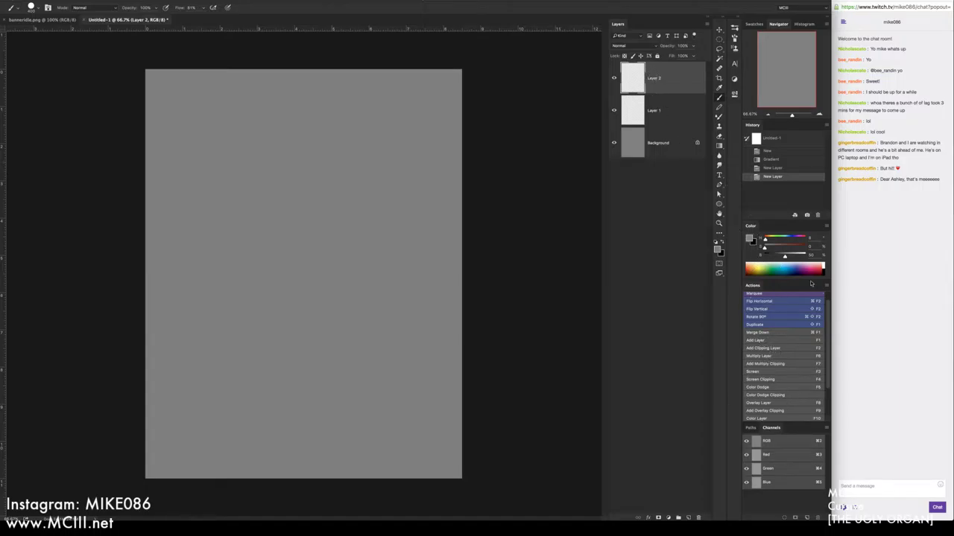
left_click(756, 342)
key("BackSpace")
key("BackSpace")
key("BackSpace")
left_click(772, 342)
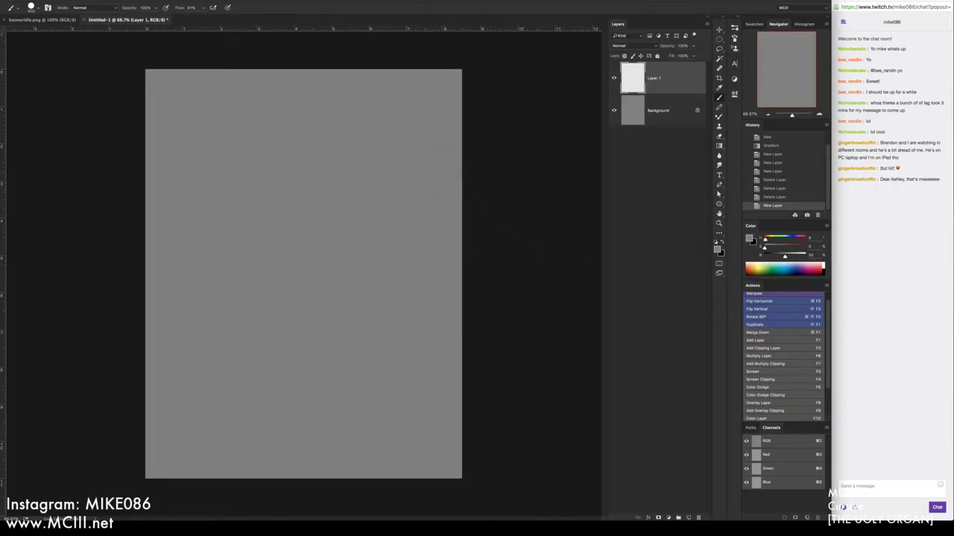
key("d")
Paint loose grey strokes, zigzags and a chain of black dabs across Layer 1
left_click_drag(191, 240, 257, 130)
left_click_drag(224, 228, 368, 242)
mouse_move(176, 372)
left_mouse_down()
mouse_move(226, 343)
mouse_move(328, 336)
mouse_move(408, 398)
left_mouse_up()
left_click_drag(190, 292, 446, 312)
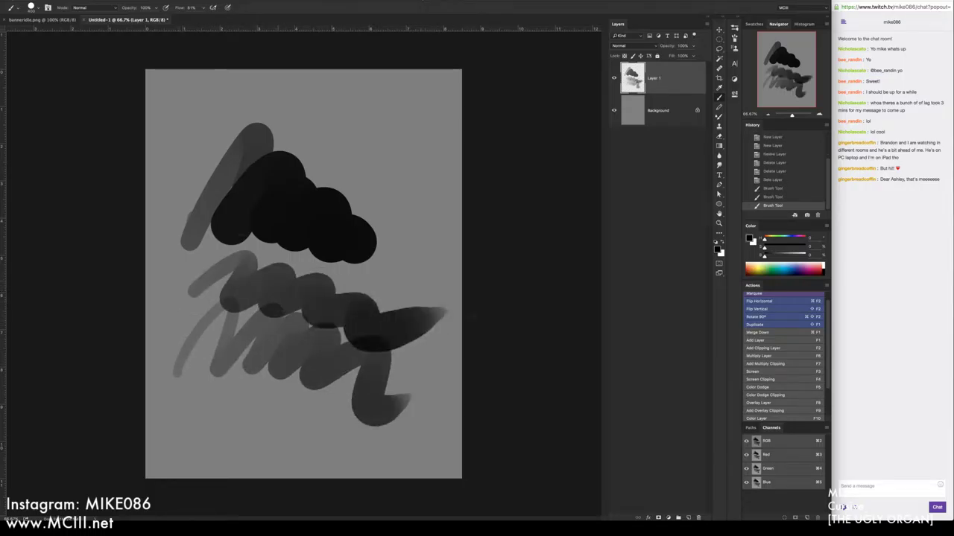
mouse_move(268, 126)
left_mouse_down()
mouse_move(388, 153)
mouse_move(456, 216)
left_mouse_up()
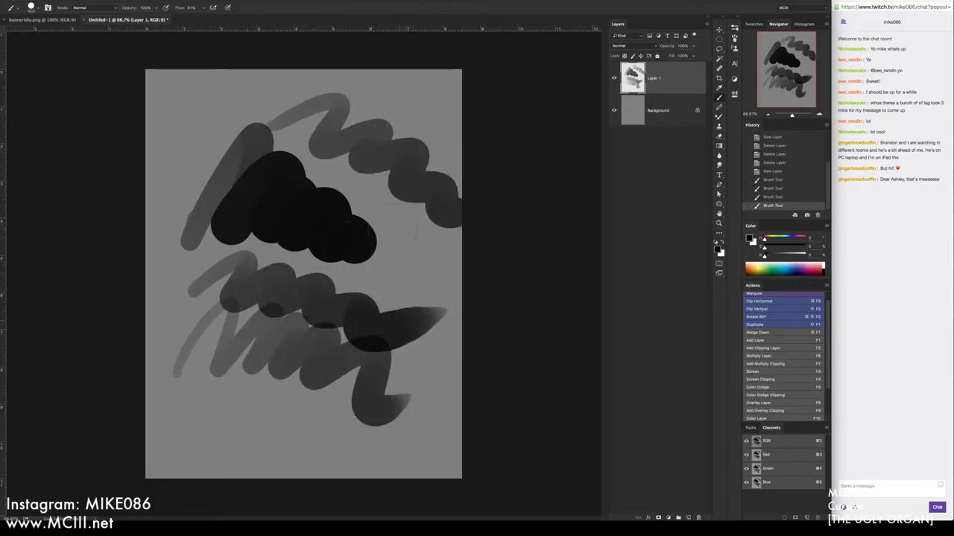
mouse_move(203, 427)
left_mouse_down()
mouse_move(395, 458)
mouse_move(435, 446)
left_mouse_up()
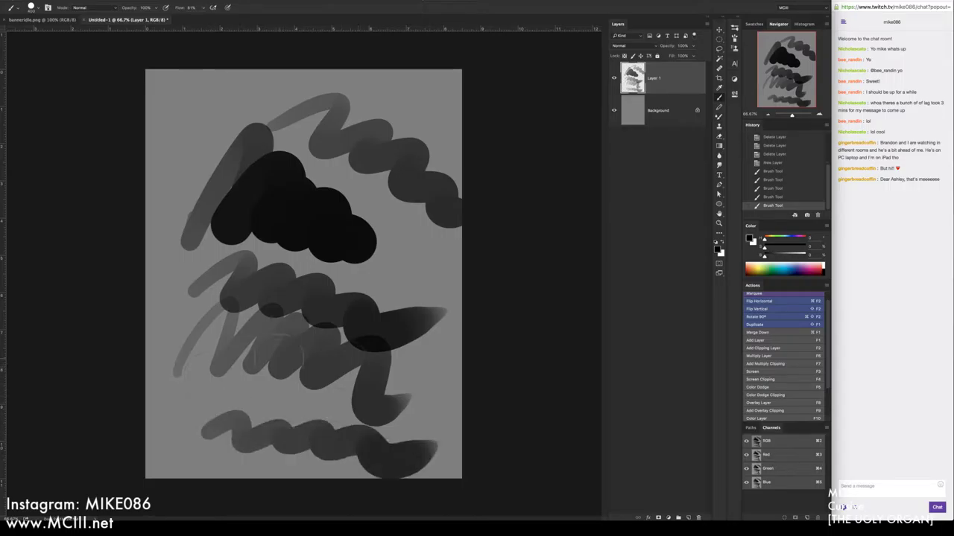
mouse_move(162, 157)
left_mouse_down()
mouse_move(244, 103)
mouse_move(281, 191)
mouse_move(384, 234)
mouse_move(430, 322)
left_mouse_up()
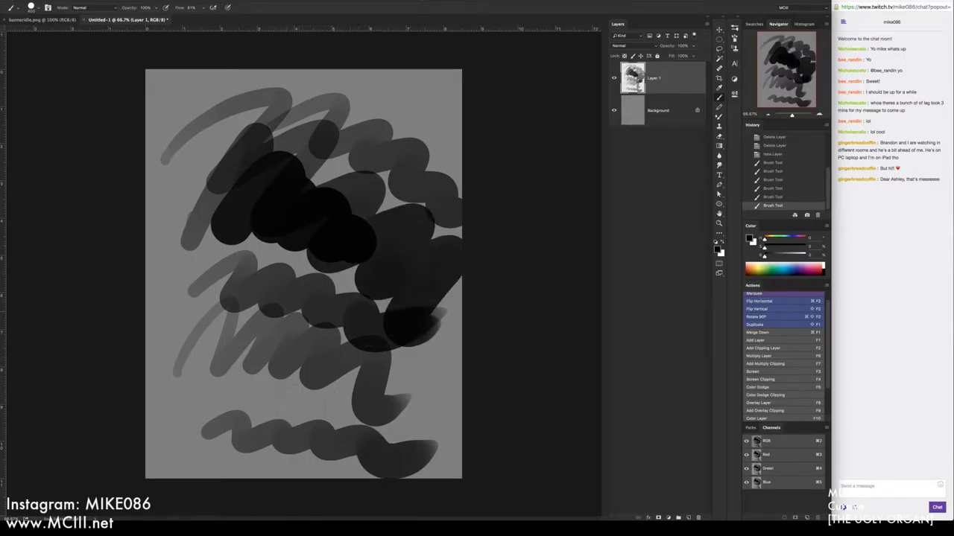
Raise brush flow to 100%, paint heavy black strokes, then delete the test-stroke layer
left_click_drag(205, 9, 222, 20)
mouse_move(162, 123)
left_mouse_down()
mouse_move(192, 86)
mouse_move(227, 179)
mouse_move(369, 217)
mouse_move(402, 290)
left_mouse_up()
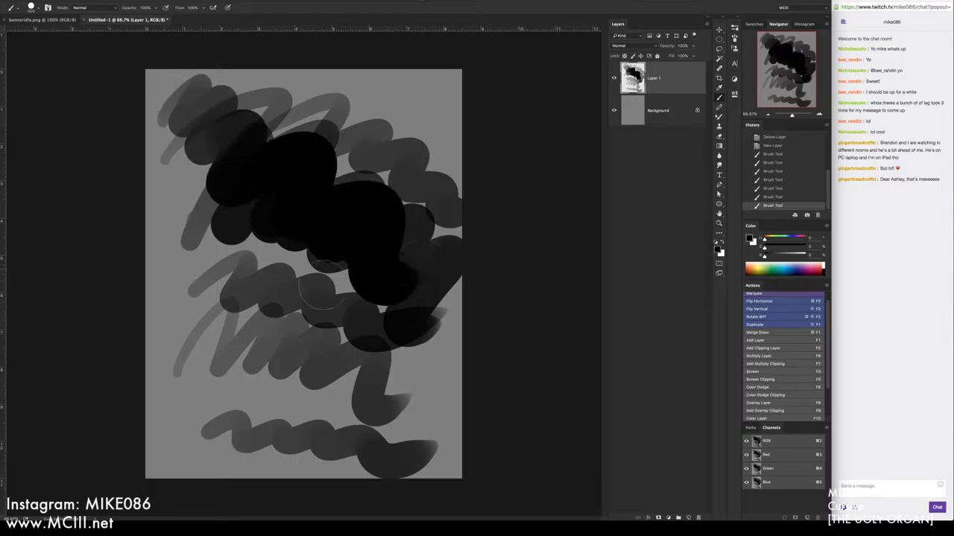
mouse_move(179, 327)
left_mouse_down()
mouse_move(201, 365)
mouse_move(346, 380)
left_mouse_up()
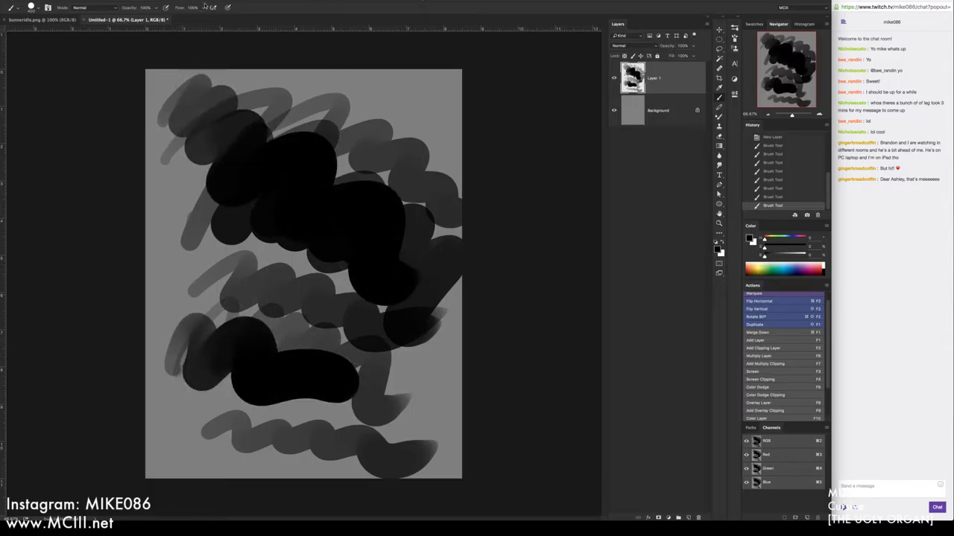
mouse_move(212, 257)
left_mouse_down()
mouse_move(327, 313)
mouse_move(410, 398)
left_mouse_up()
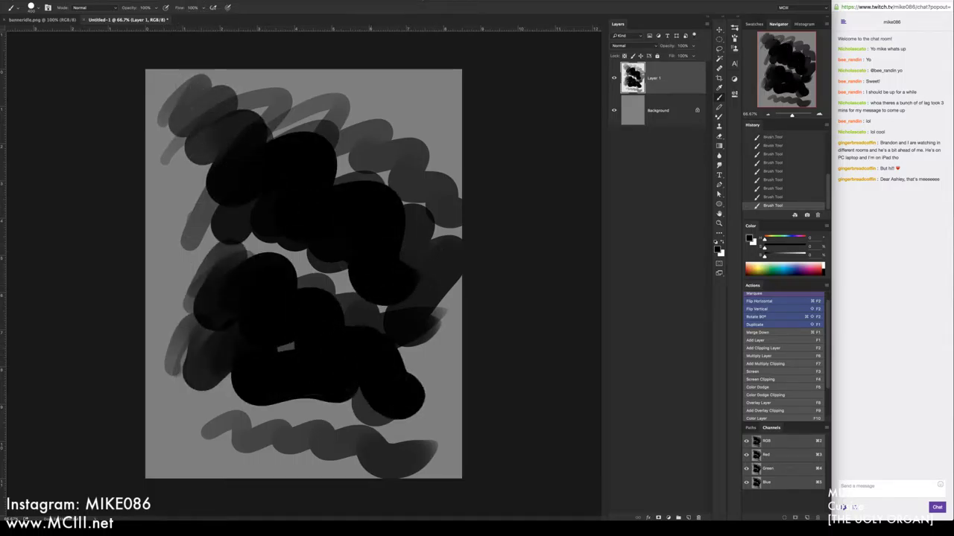
left_click_drag(213, 429, 448, 447)
mouse_move(170, 439)
left_mouse_down()
mouse_move(283, 427)
mouse_move(369, 399)
left_mouse_up()
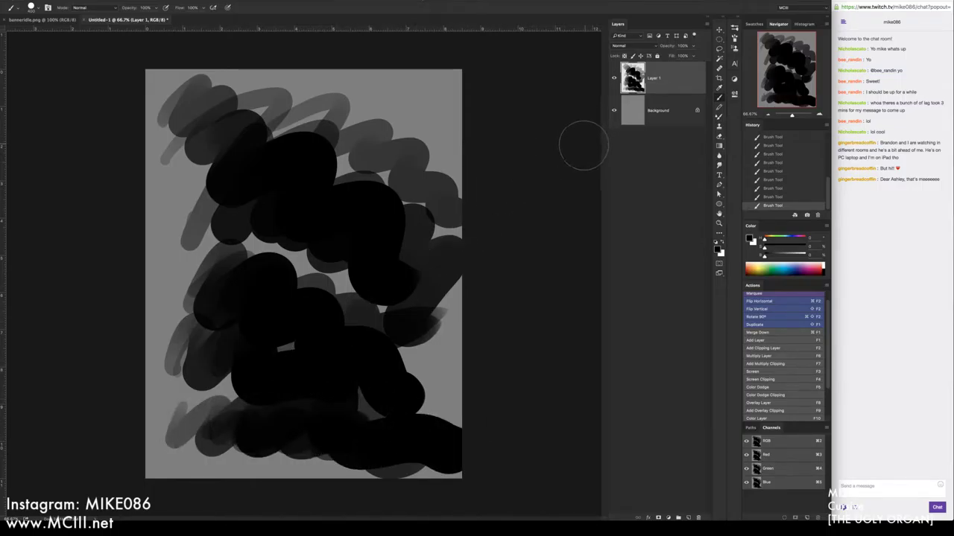
key("Delete")
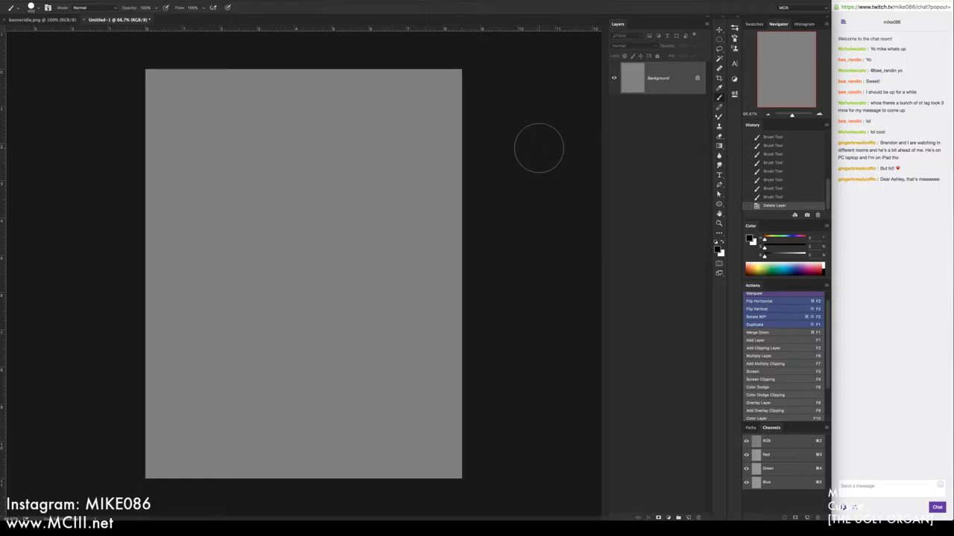
Add a fresh layer, paint an S-shaped grey-to-black stroke, and set brush opacity to 48%
key("F1")
mouse_move(221, 181)
left_mouse_down()
mouse_move(256, 160)
mouse_move(376, 250)
left_mouse_up()
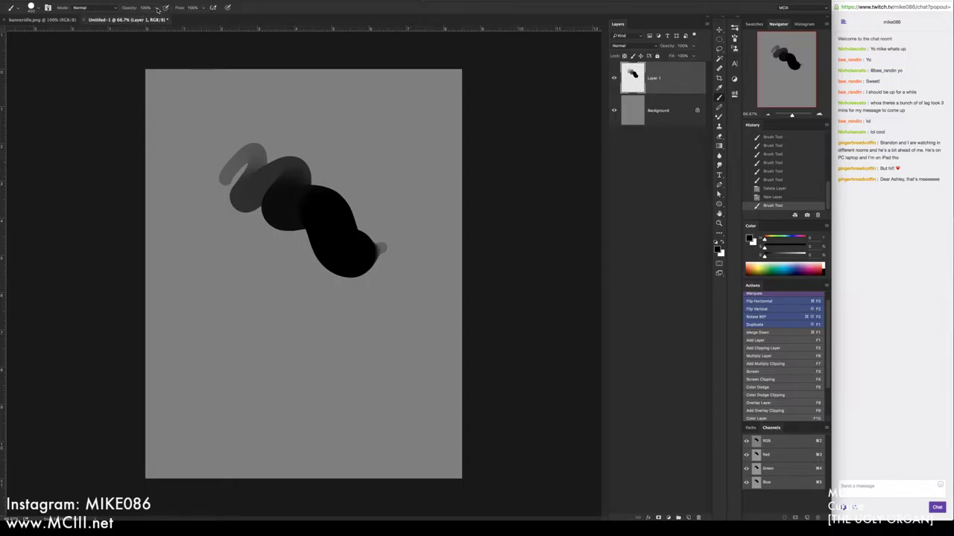
left_click_drag(158, 10, 137, 15)
key("4")
key("8")
Choose a textured brush from the brush preset picker
left_click(37, 9)
left_click(67, 126)
key("Return")
left_click(37, 9)
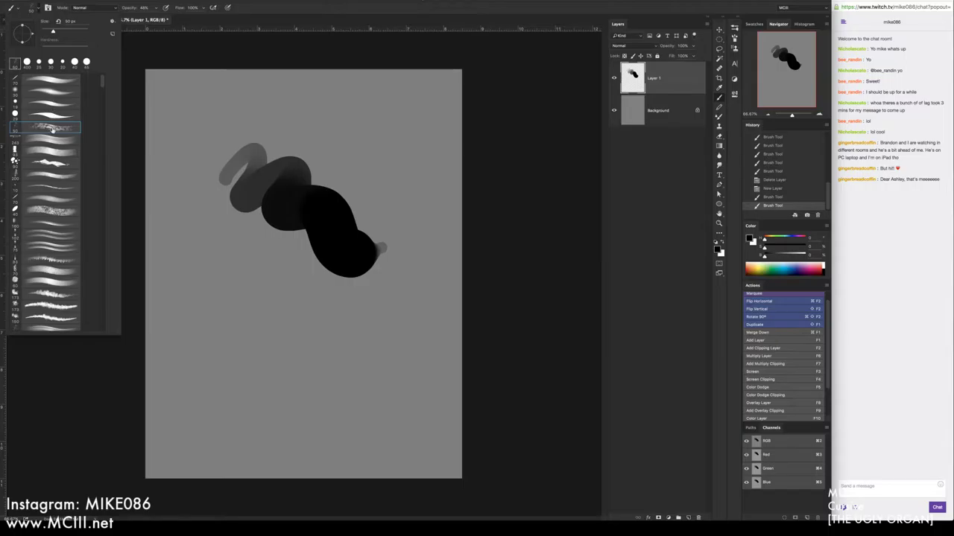
left_click(33, 9)
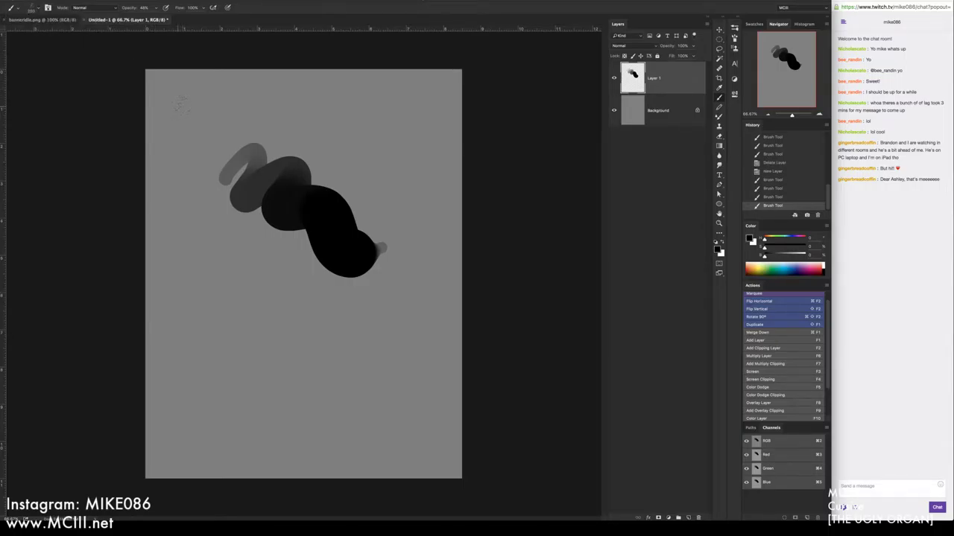
Paint a textured stroke across the top, then a solid black bar at 100% opacity
left_click_drag(176, 108, 422, 108)
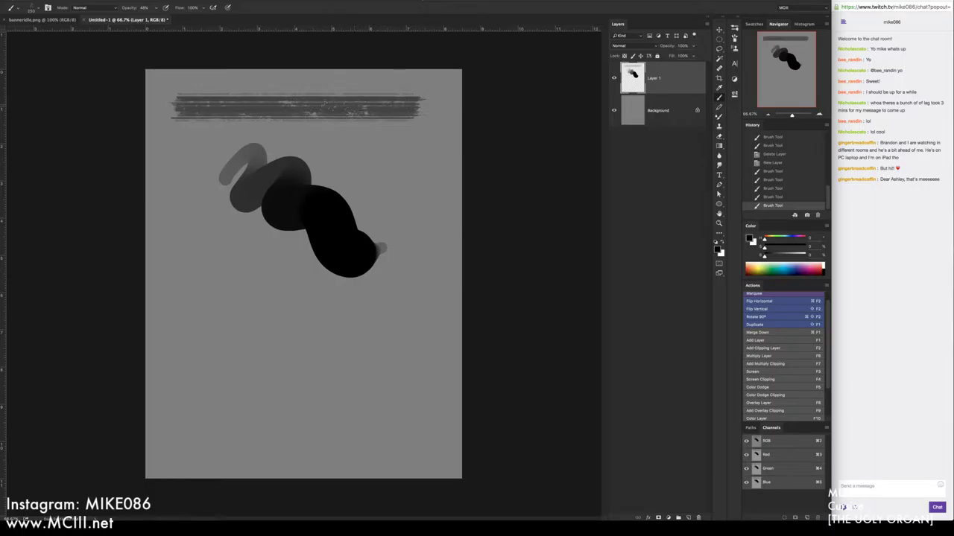
left_click(156, 8)
left_click_drag(156, 16, 194, 17)
left_click(195, 313)
left_click_drag(186, 321, 414, 320)
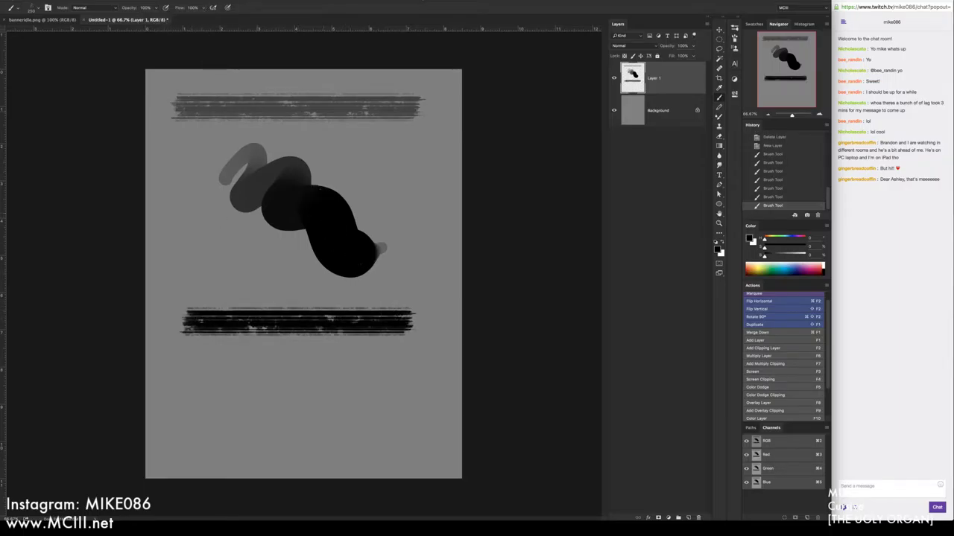
Paint a faint 14% opacity stroke and a low-flow textured band, then add empty Layer 2
left_click(155, 7)
left_click_drag(156, 17, 126, 18)
mouse_move(187, 337)
left_mouse_down()
mouse_move(195, 357)
mouse_move(468, 347)
left_mouse_up()
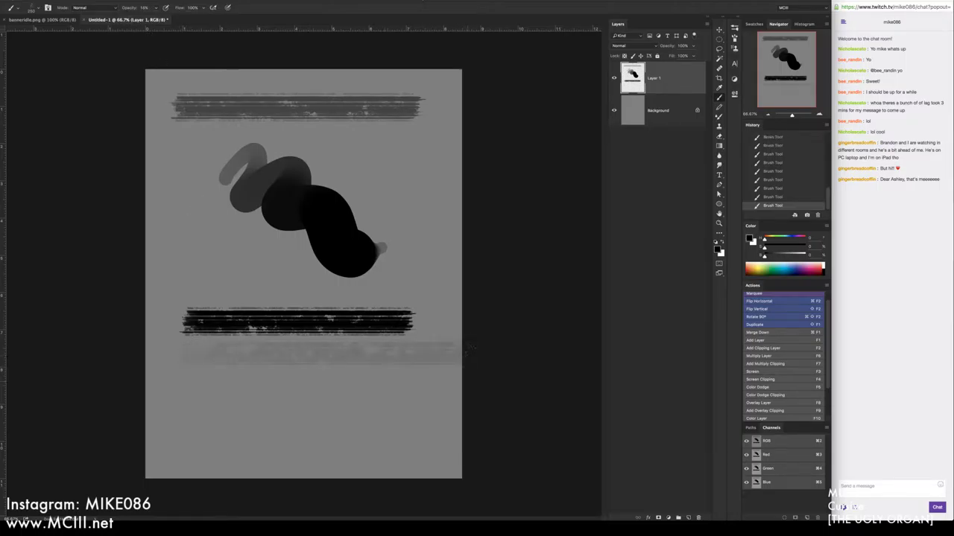
left_click(157, 8)
mouse_move(158, 18)
left_mouse_down()
mouse_move(199, 20)
mouse_move(172, 19)
left_mouse_up()
left_click_drag(178, 387, 413, 386)
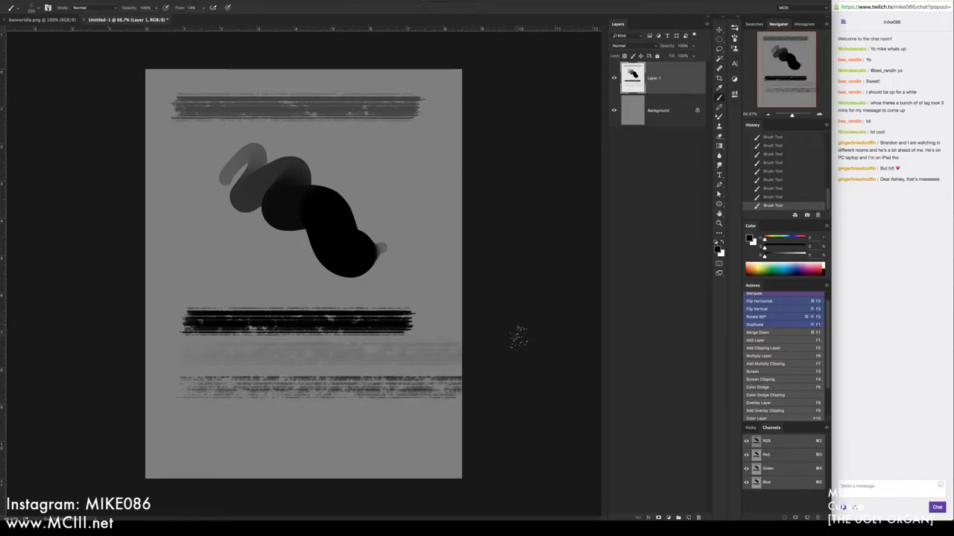
left_click(769, 343)
left_click(800, 238)
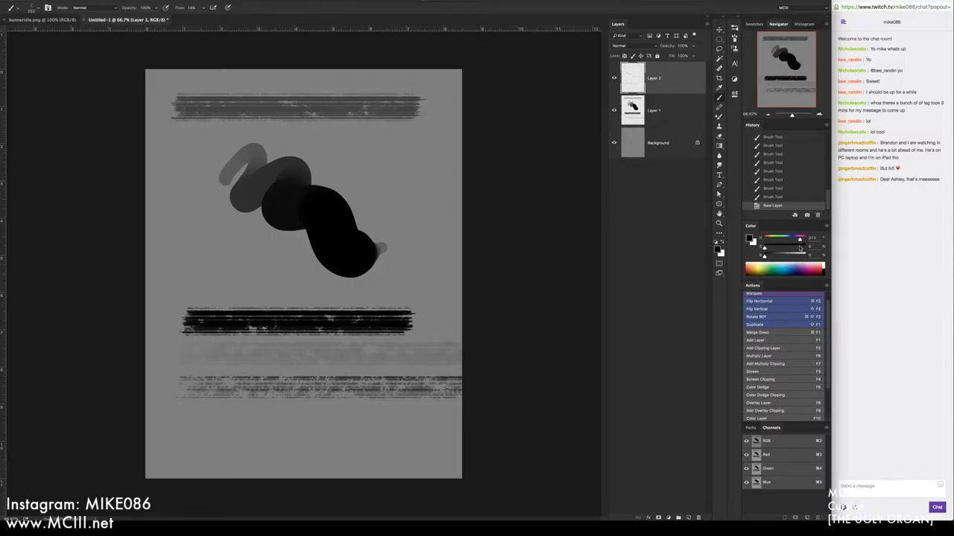
Set the paint colour to magenta and choose a small round brush for writing
left_click(798, 247)
left_click_drag(782, 255, 798, 256)
right_click(428, 275)
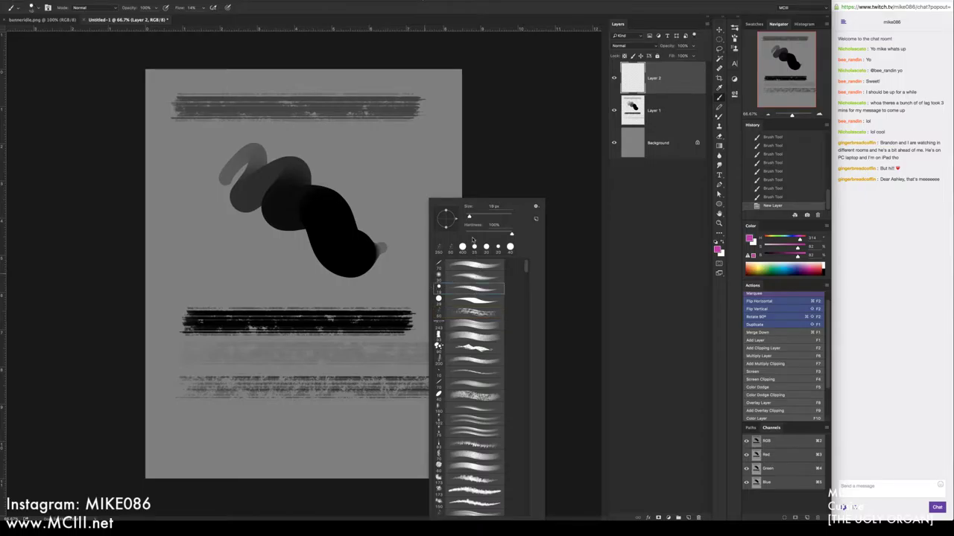
double_click(463, 309)
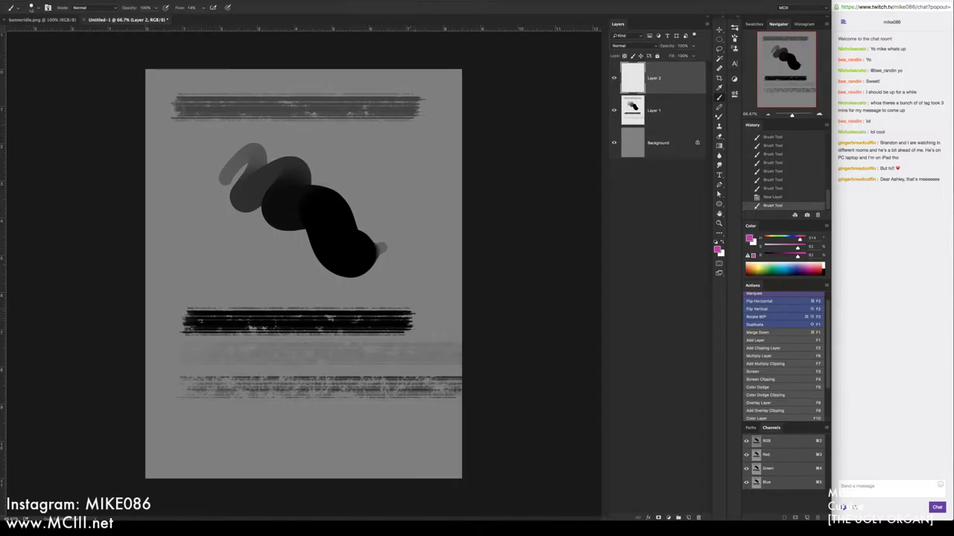
Hand-write magenta arrows and notes labelling the bands 100% O/100% F, 14% O and 14% F
mouse_move(419, 292)
left_mouse_down()
mouse_move(414, 303)
mouse_move(420, 287)
left_mouse_up()
mouse_move(413, 246)
left_mouse_down()
mouse_move(411, 259)
mouse_move(432, 249)
left_mouse_up()
left_click_drag(452, 232, 447, 239)
left_click_drag(428, 414, 423, 424)
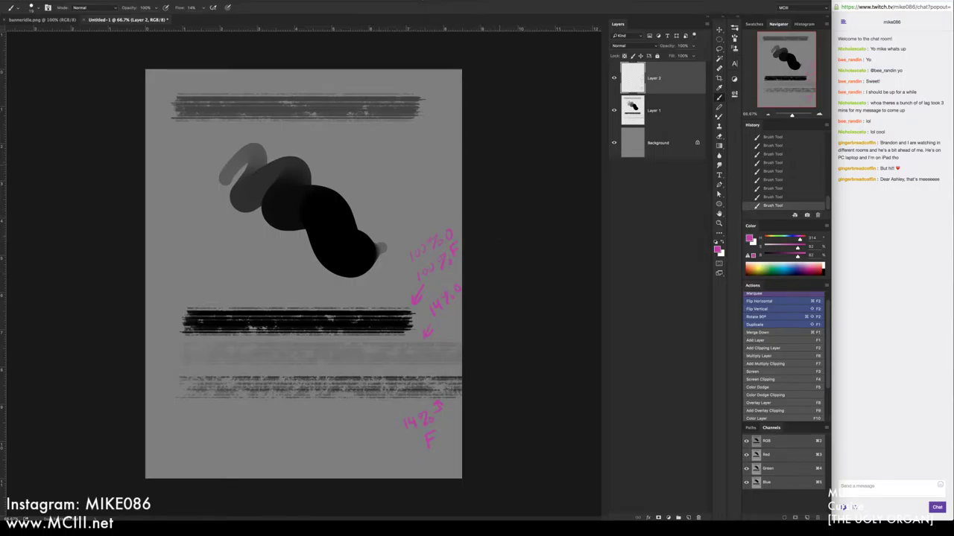
right_click(388, 180)
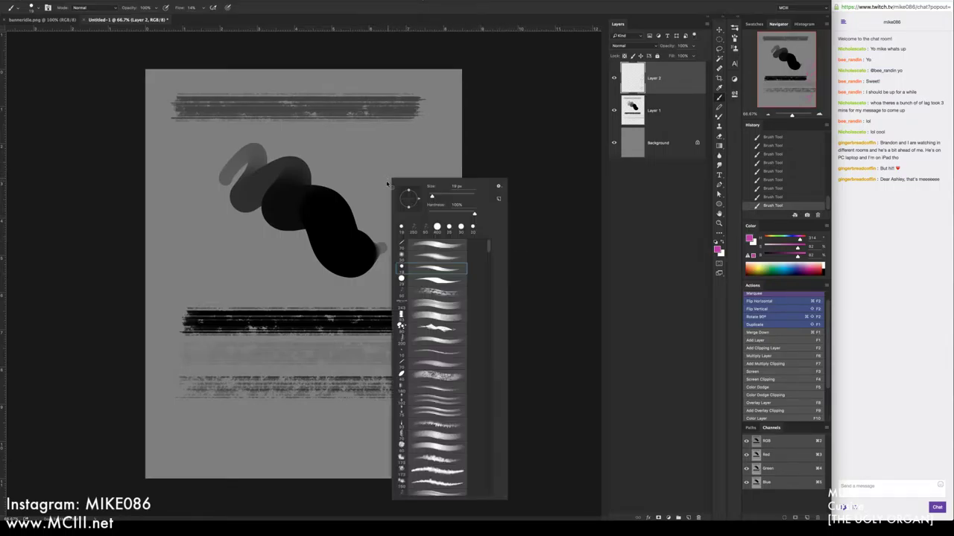
Switch to a soft airbrush and paint two soft magenta splotches
left_click(434, 427)
key("Return")
mouse_move(379, 173)
left_mouse_down()
mouse_move(388, 185)
mouse_move(367, 159)
mouse_move(368, 179)
mouse_move(352, 168)
left_mouse_up()
mouse_move(239, 248)
left_mouse_down()
mouse_move(257, 260)
mouse_move(223, 286)
mouse_move(260, 287)
mouse_move(287, 257)
mouse_move(238, 235)
left_mouse_up()
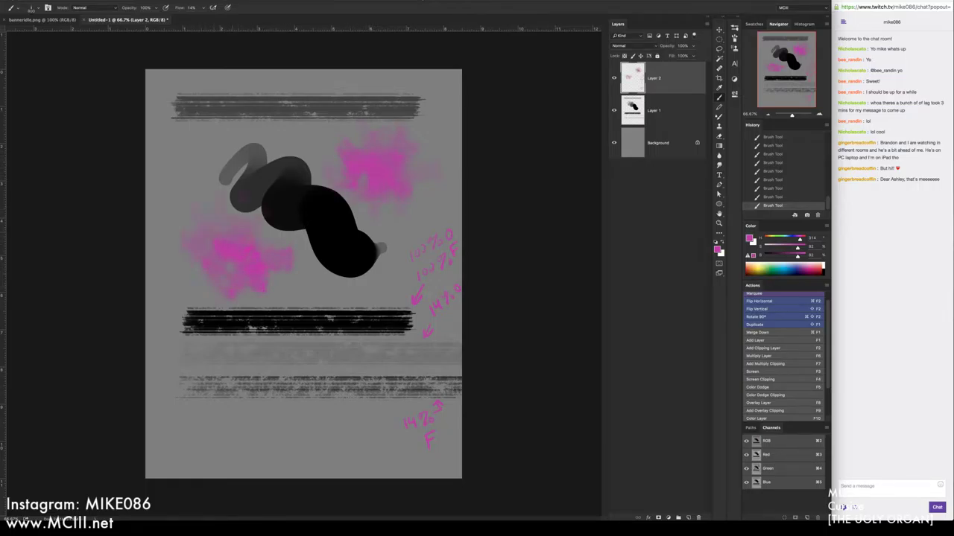
Airbrush black smudges over the left splotch, then choose a different brush preset
key("d")
mouse_move(257, 294)
left_mouse_down()
mouse_move(335, 298)
mouse_move(238, 250)
mouse_move(268, 223)
mouse_move(201, 216)
mouse_move(194, 283)
left_mouse_up()
mouse_move(246, 257)
left_mouse_down()
mouse_move(228, 240)
mouse_move(221, 266)
mouse_move(241, 291)
mouse_move(216, 224)
left_mouse_up()
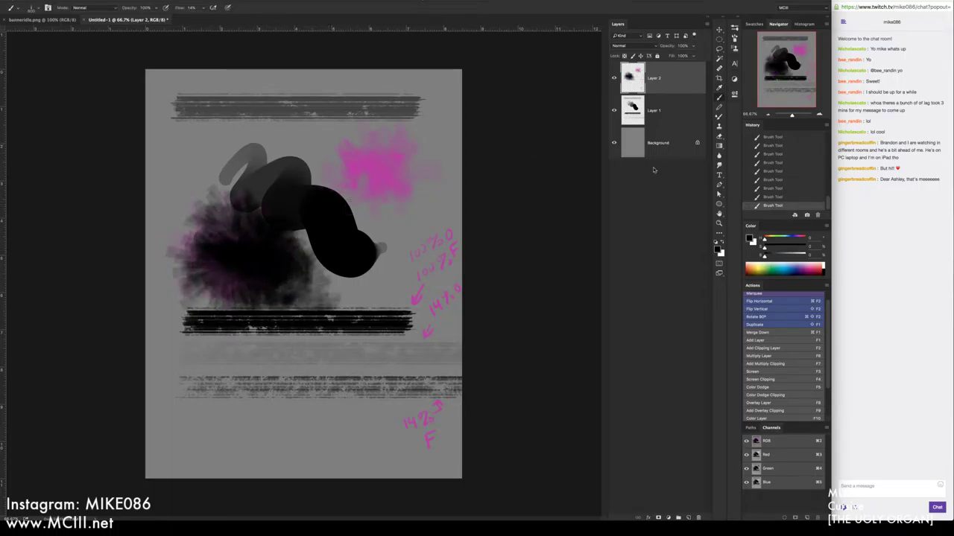
right_click(397, 303)
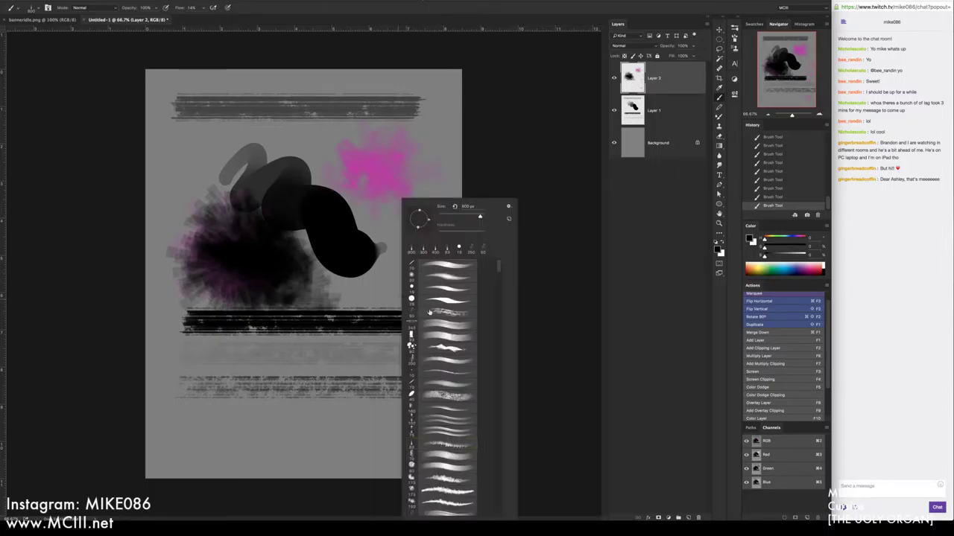
left_click(430, 314)
key("Return")
Delete the test layers, add a new empty Layer 1, and sketch a faint stroke near the centre
key("Delete")
key("Delete")
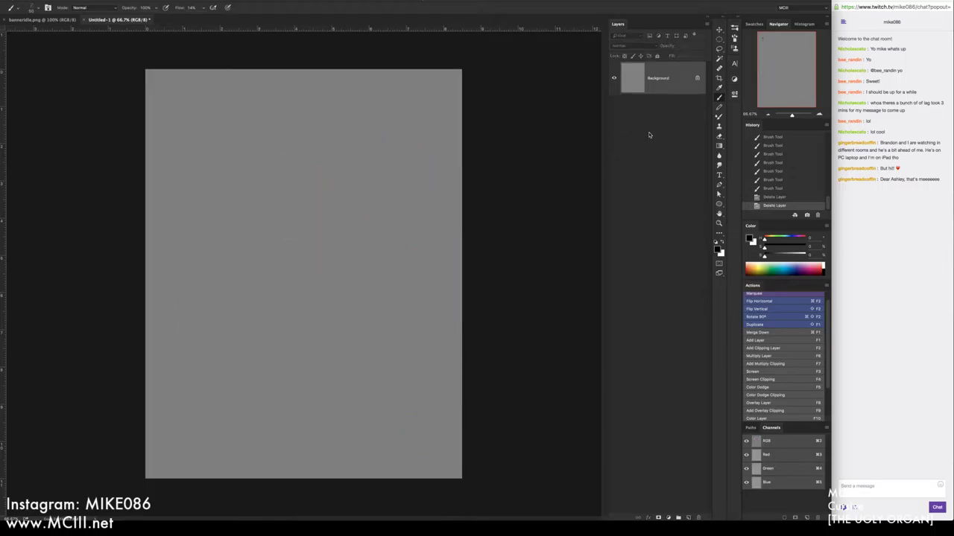
key("F1")
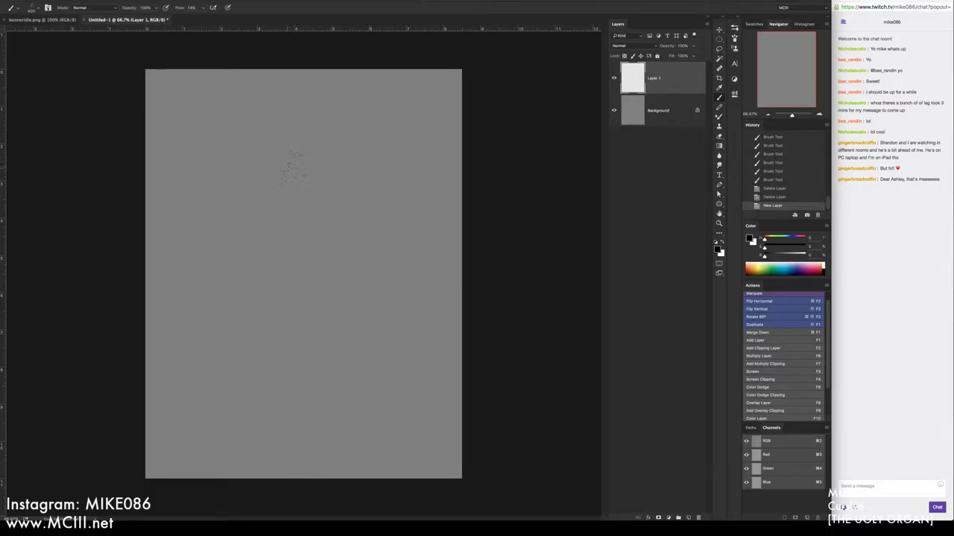
mouse_move(296, 165)
left_mouse_down()
mouse_move(308, 189)
mouse_move(297, 195)
left_mouse_up()
In iTunes, play the track Black Axioms from the album Technoself
mouse_move(11, 273)
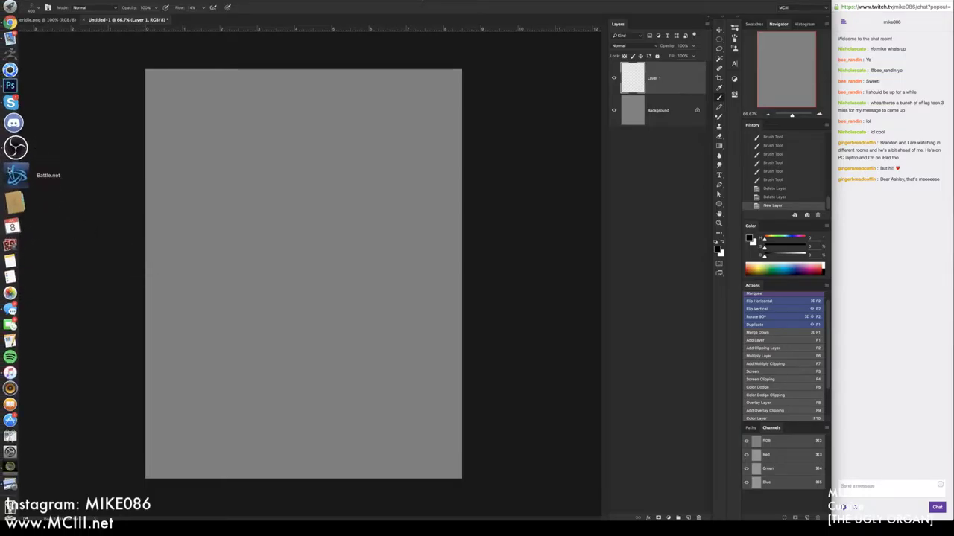
left_click(12, 347)
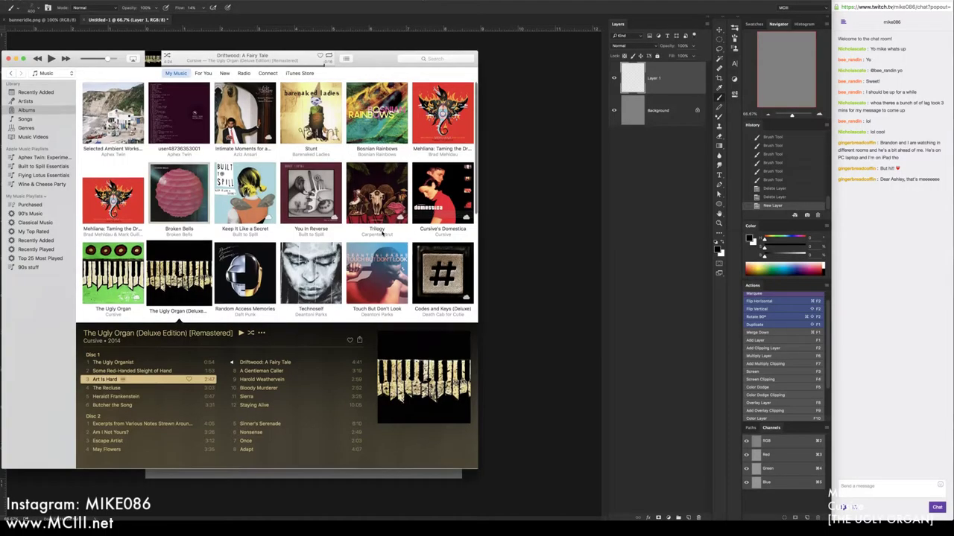
scroll(381, 234, "down", 2)
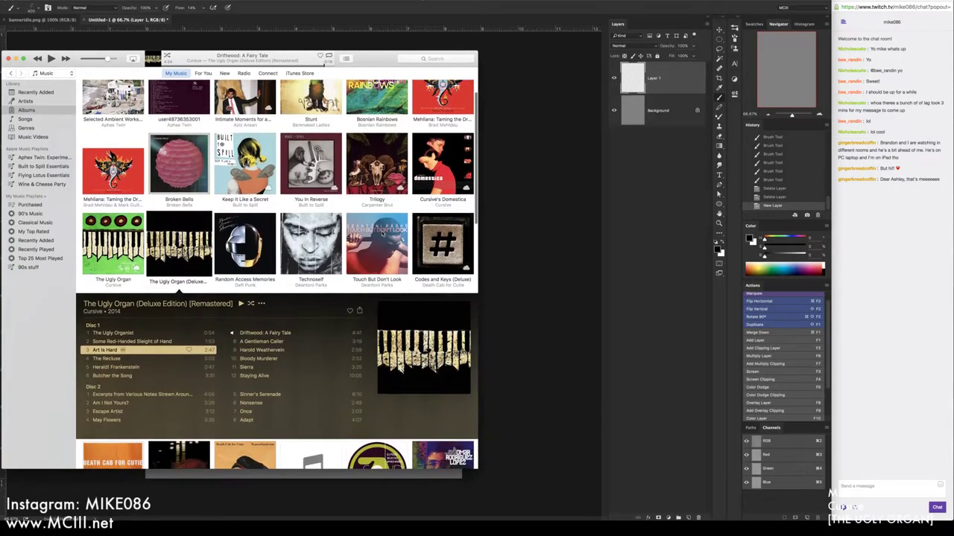
scroll(384, 231, "down", 10)
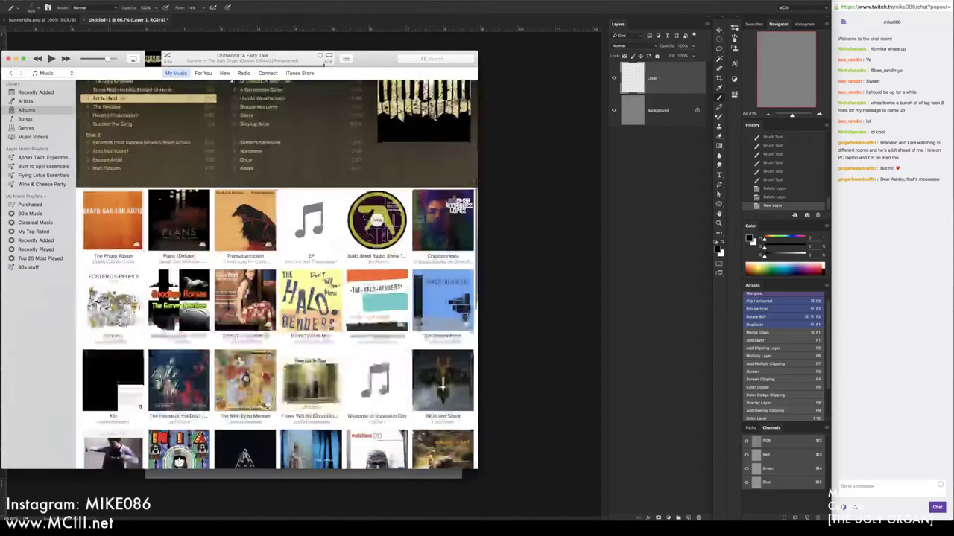
scroll(381, 233, "down", 10)
scroll(382, 233, "up", 15)
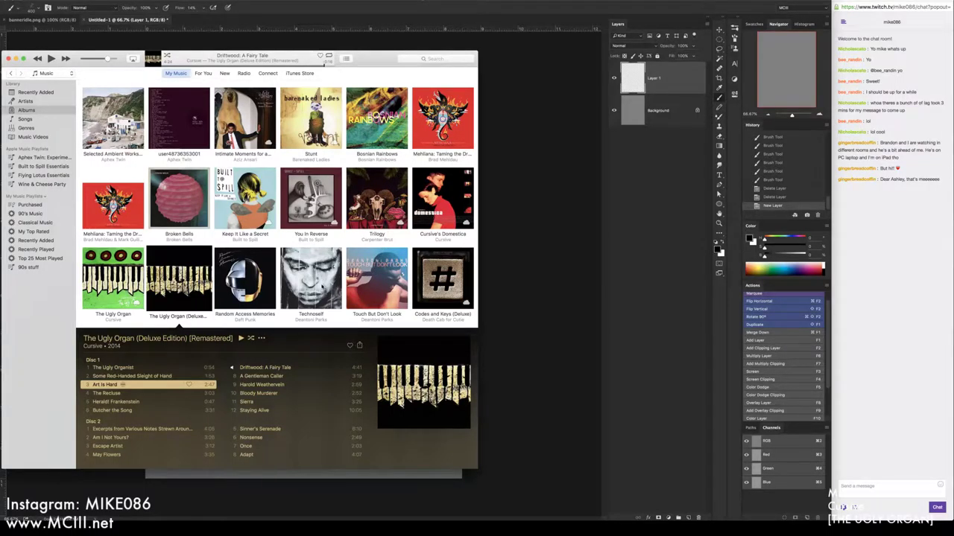
left_click(323, 286)
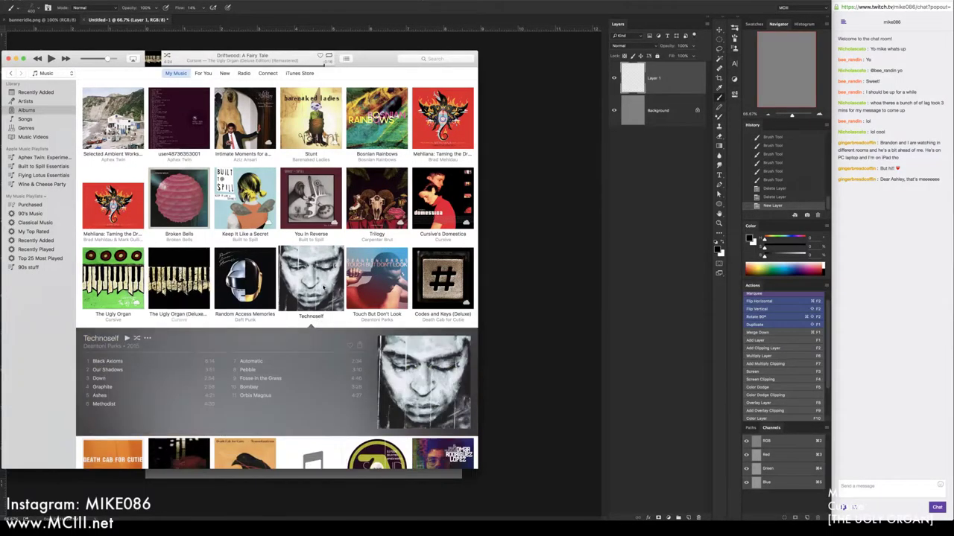
double_click(110, 362)
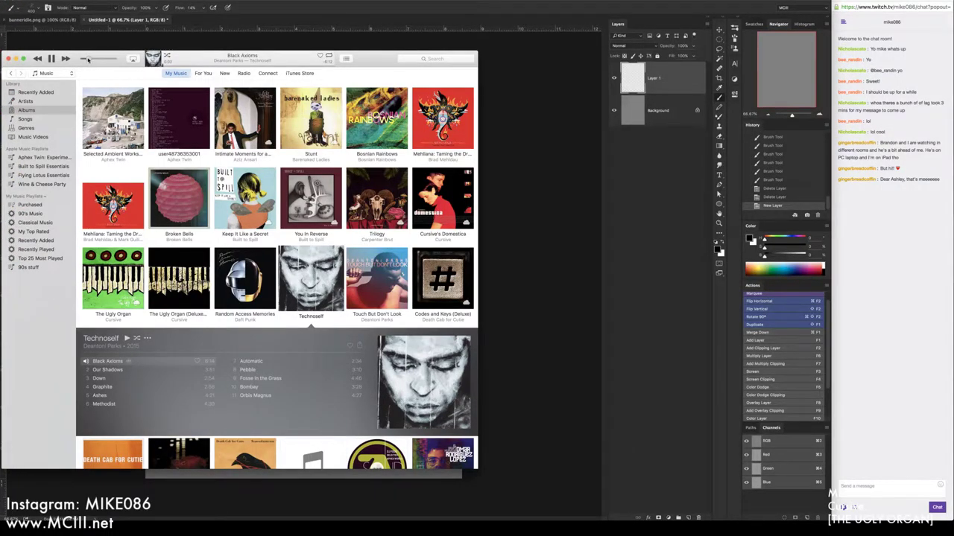
Raise OBS's Audio Output Capture to about -24.8 dB and return to Photoshop
mouse_move(1, 149)
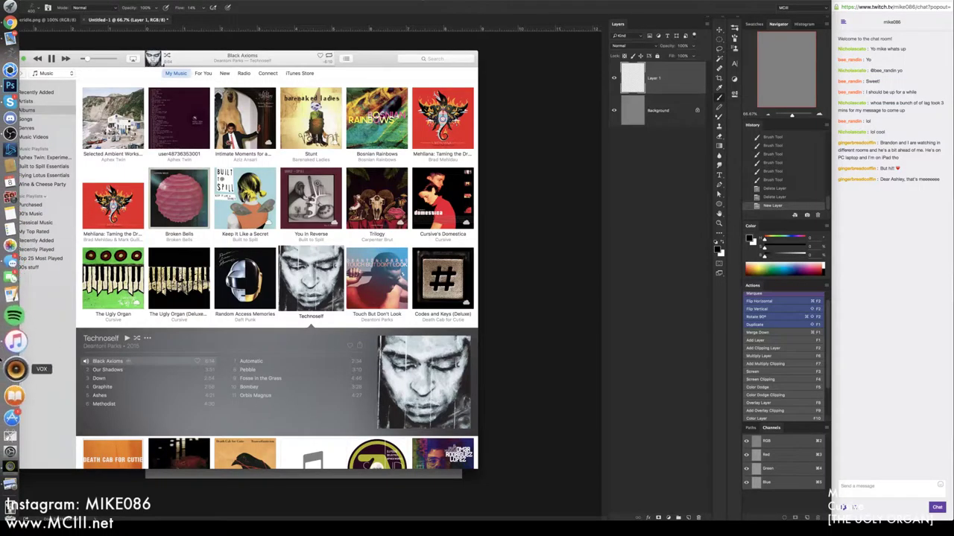
left_click(10, 187)
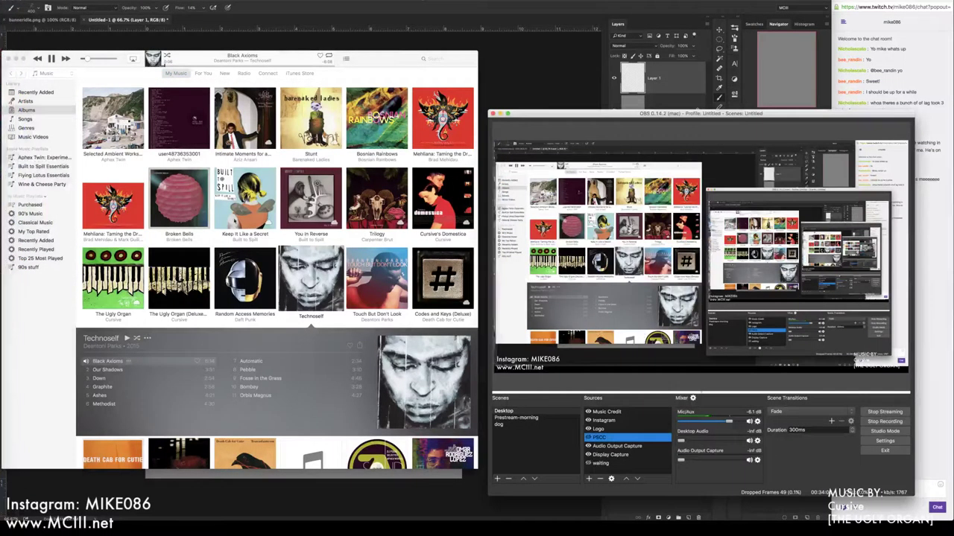
left_click_drag(688, 461, 704, 461)
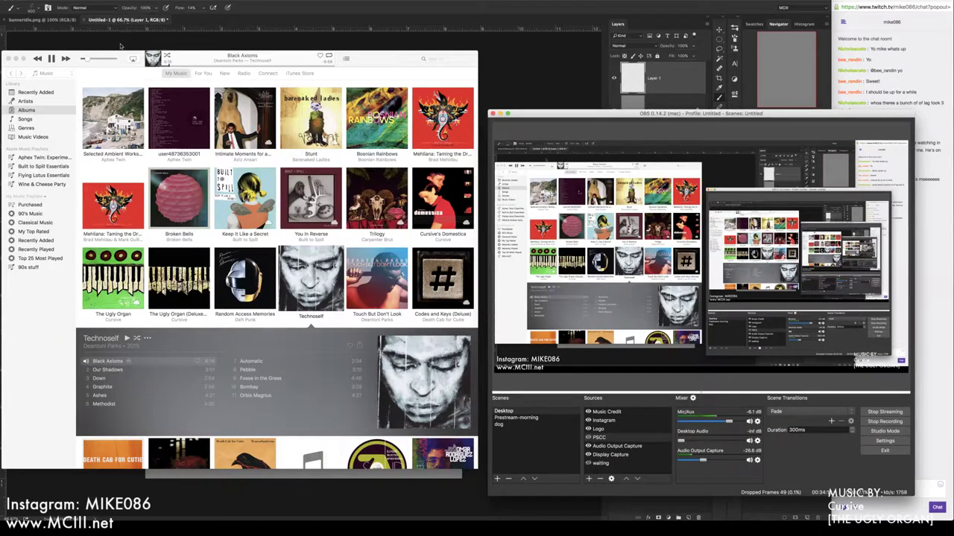
left_click(125, 45)
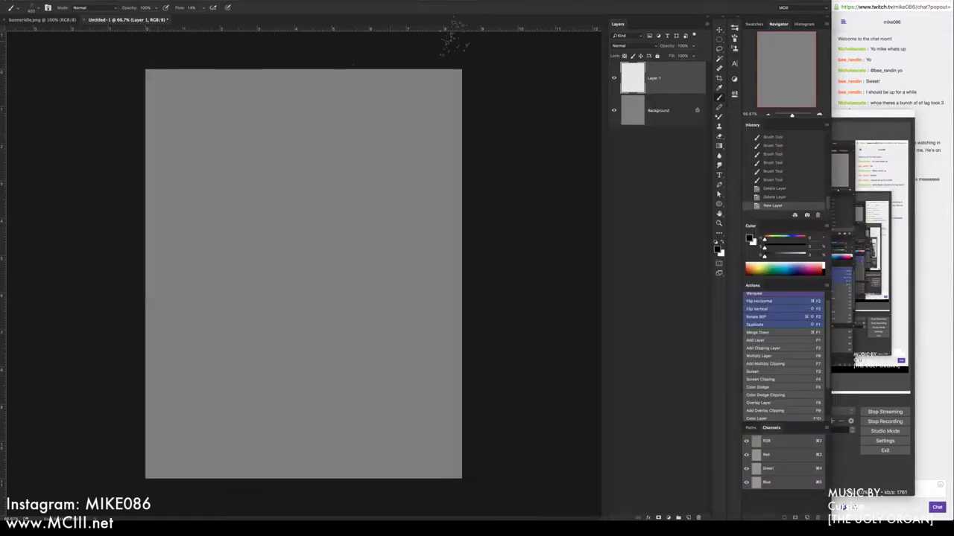
Rough in and shade the dark textured head shape on Layer 1
left_click(872, 31)
left_click(484, 192)
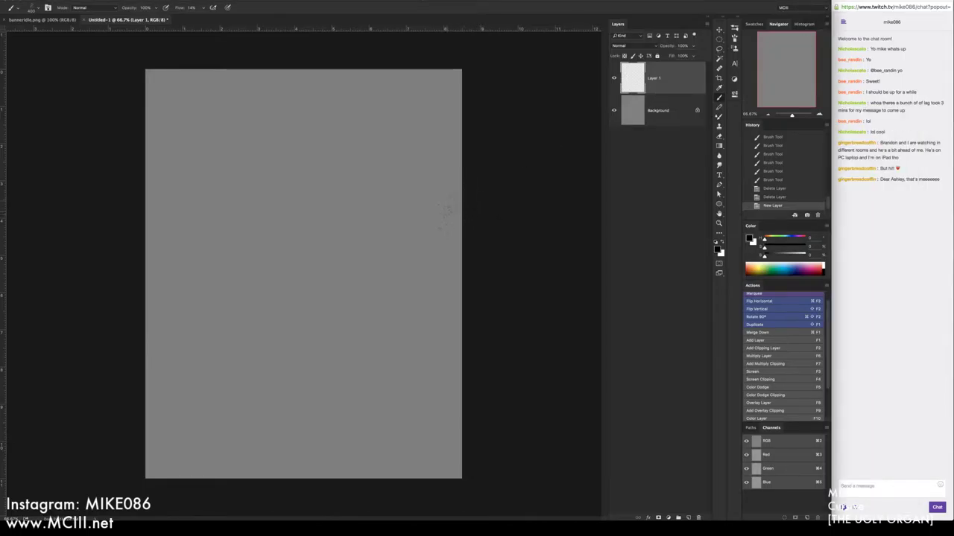
mouse_move(270, 188)
left_mouse_down()
mouse_move(288, 201)
mouse_move(297, 167)
left_mouse_up()
mouse_move(261, 149)
left_mouse_down()
mouse_move(304, 179)
mouse_move(277, 179)
mouse_move(313, 214)
mouse_move(283, 226)
mouse_move(305, 228)
left_mouse_up()
mouse_move(316, 161)
left_mouse_down()
mouse_move(260, 225)
mouse_move(257, 217)
left_mouse_up()
left_click_drag(316, 182, 337, 203)
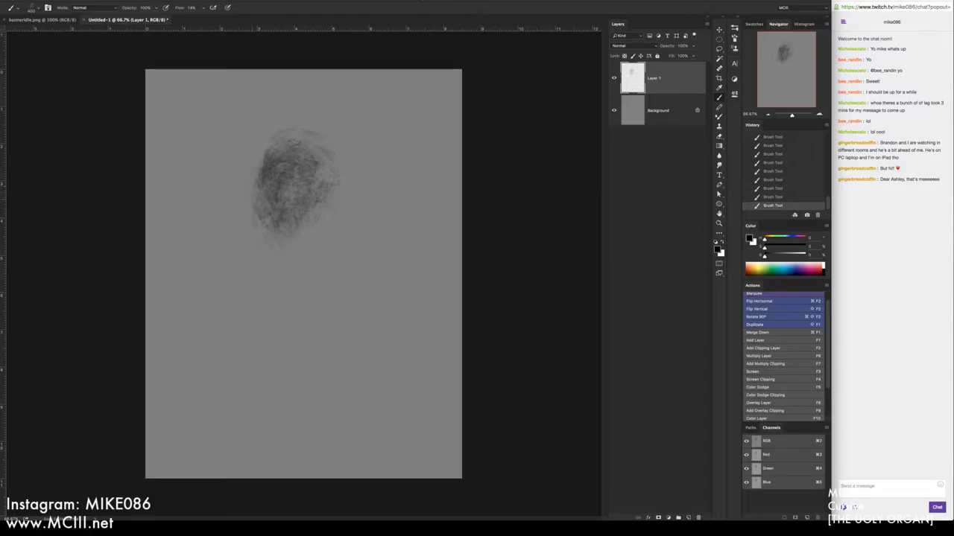
left_click_drag(301, 244, 283, 280)
left_click_drag(329, 233, 291, 267)
left_click_drag(299, 271, 268, 308)
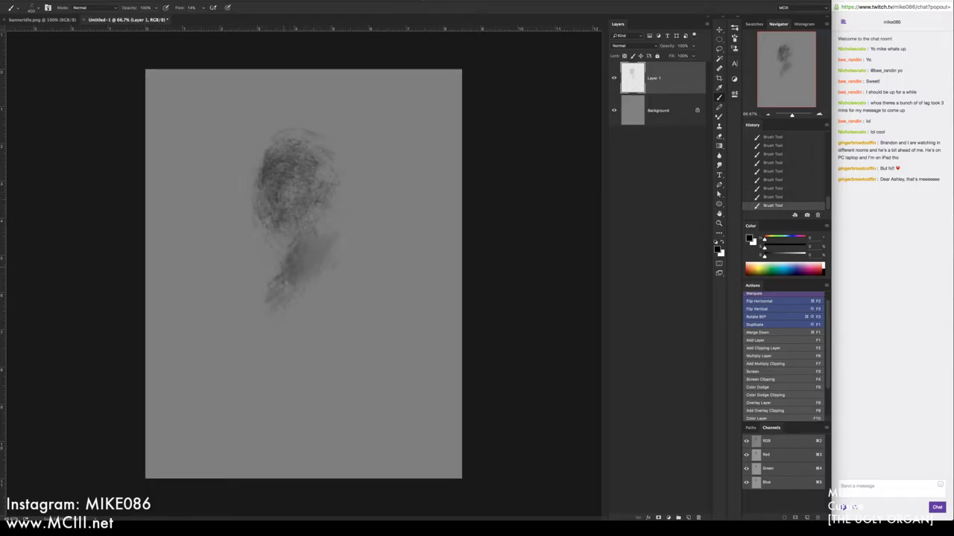
left_click_drag(285, 249, 282, 273)
left_click_drag(257, 192, 240, 218)
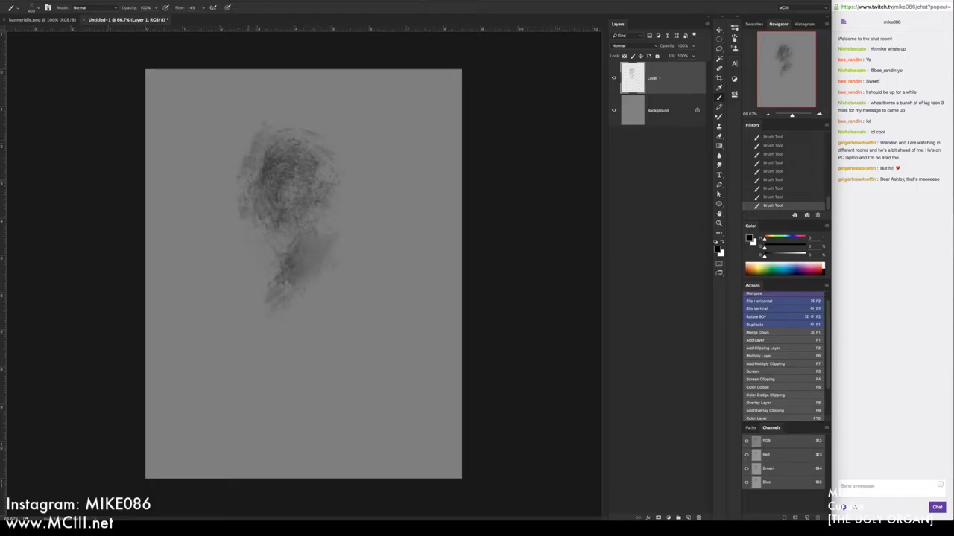
left_click_drag(348, 183, 322, 215)
mouse_move(340, 124)
left_mouse_down()
mouse_move(313, 143)
mouse_move(329, 158)
left_mouse_up()
left_click_drag(313, 132, 301, 138)
left_click_drag(347, 170, 327, 189)
mouse_move(249, 152)
left_mouse_down()
mouse_move(238, 200)
mouse_move(269, 245)
mouse_move(254, 301)
mouse_move(298, 362)
left_mouse_up()
Build up the neck and shoulder beneath the head, adding faint shading around it
left_click_drag(321, 300, 309, 323)
mouse_move(344, 233)
left_mouse_down()
mouse_move(312, 289)
mouse_move(263, 326)
mouse_move(325, 270)
left_mouse_up()
left_click_drag(315, 213, 299, 237)
left_click_drag(324, 213, 302, 234)
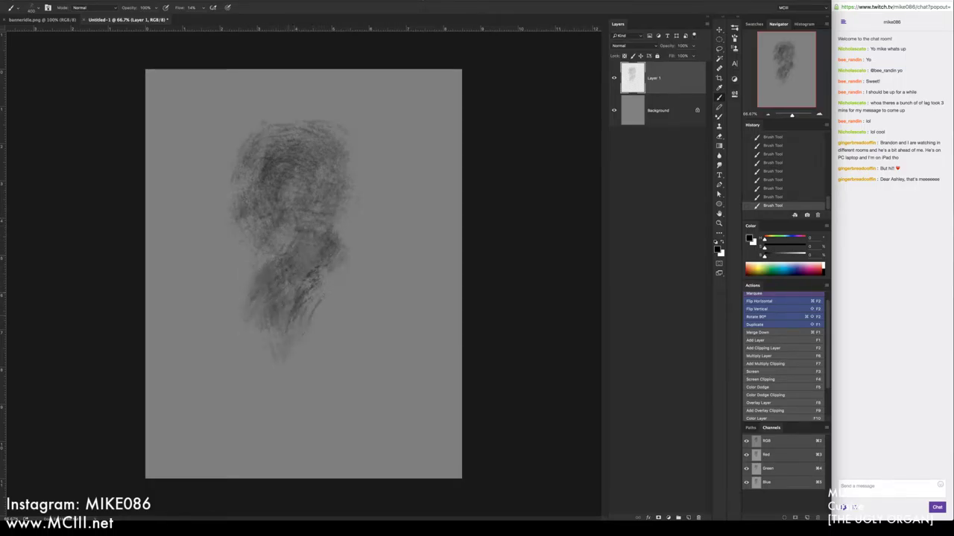
left_click_drag(304, 323, 289, 352)
left_click_drag(343, 152, 332, 182)
left_click_drag(266, 134, 248, 155)
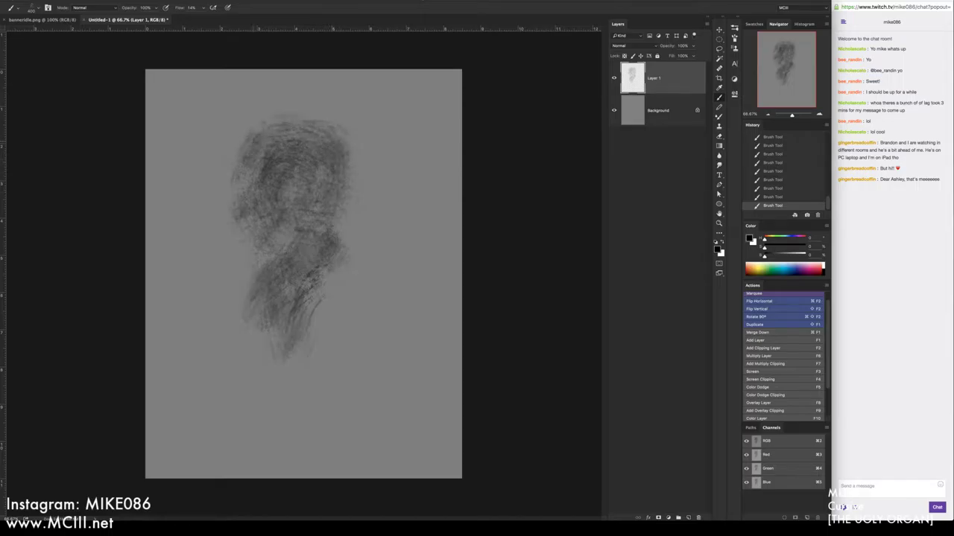
left_click_drag(343, 198, 328, 222)
Block in the lower body with dark strokes and shape its right side
mouse_move(328, 280)
left_mouse_down()
mouse_move(265, 368)
mouse_move(386, 249)
mouse_move(340, 359)
left_mouse_up()
left_click_drag(374, 307, 246, 404)
left_click_drag(280, 339, 242, 421)
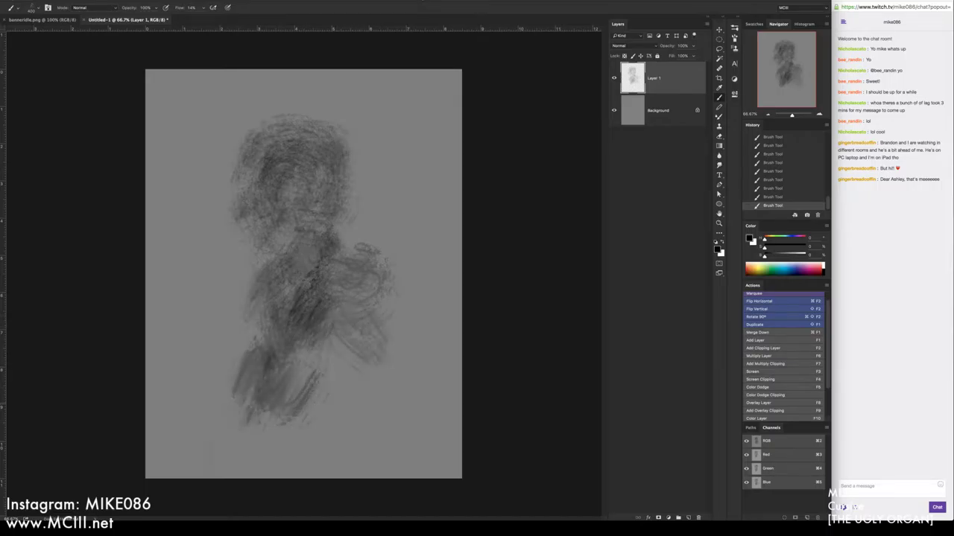
left_click_drag(269, 365, 209, 459)
left_click_drag(266, 308, 238, 380)
left_click_drag(264, 290, 217, 360)
left_click_drag(223, 305, 211, 344)
left_click_drag(252, 328, 240, 364)
left_click_drag(301, 344, 266, 389)
left_click_drag(357, 337, 306, 373)
left_click_drag(370, 311, 316, 349)
left_click_drag(410, 295, 355, 334)
mouse_move(419, 285)
left_mouse_down()
mouse_move(377, 338)
mouse_move(360, 301)
left_mouse_up()
mouse_move(431, 311)
left_mouse_down()
mouse_move(401, 340)
mouse_move(418, 338)
left_mouse_up()
left_click_drag(404, 271, 374, 307)
mouse_move(350, 225)
left_mouse_down()
mouse_move(327, 265)
mouse_move(336, 270)
left_mouse_up()
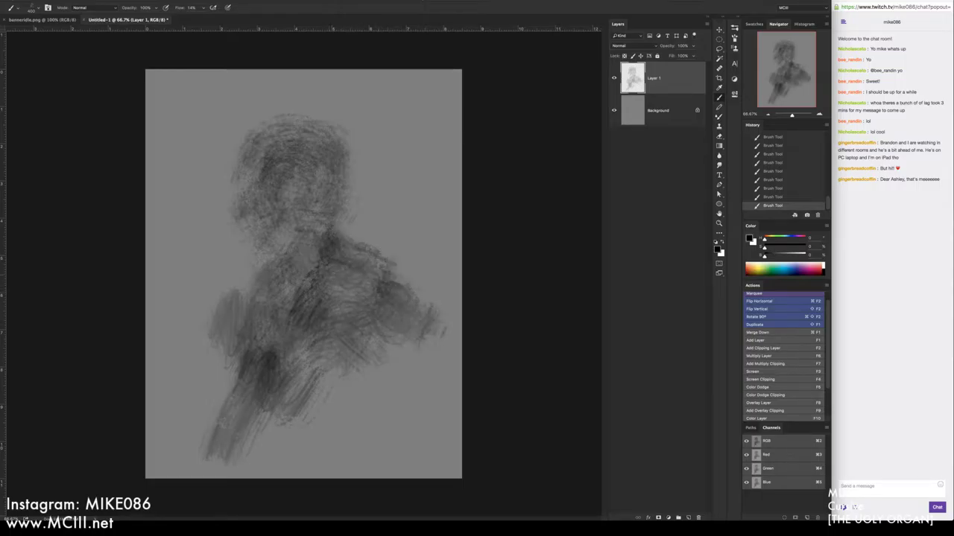
Darken the right torso and the lower body of the figure
left_click_drag(408, 275, 386, 327)
left_click_drag(317, 374, 266, 442)
left_click_drag(369, 369, 320, 425)
left_click_drag(344, 366, 314, 411)
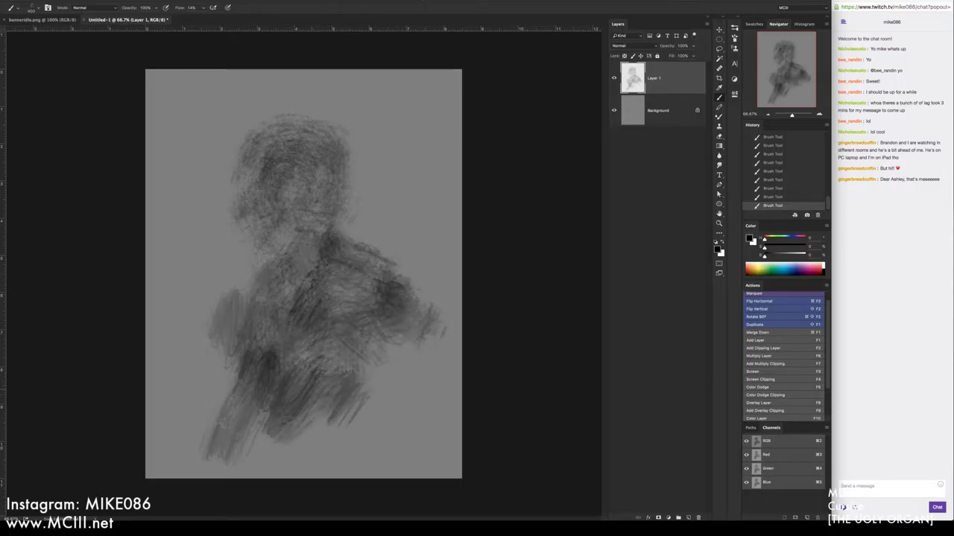
left_click_drag(365, 341, 335, 368)
mouse_move(387, 338)
left_mouse_down()
mouse_move(335, 385)
mouse_move(382, 353)
left_mouse_up()
left_click_drag(405, 325, 380, 371)
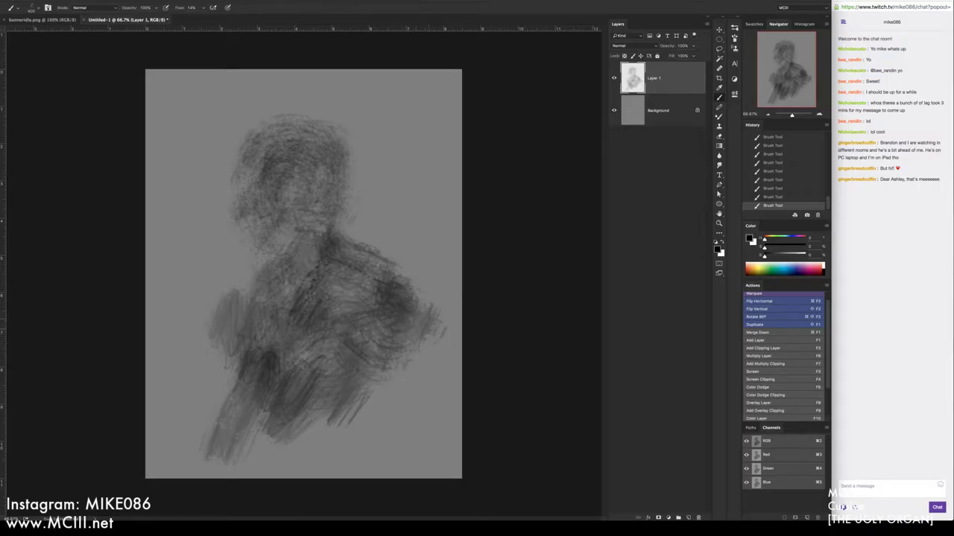
left_click_drag(440, 306, 398, 341)
left_click_drag(421, 291, 325, 329)
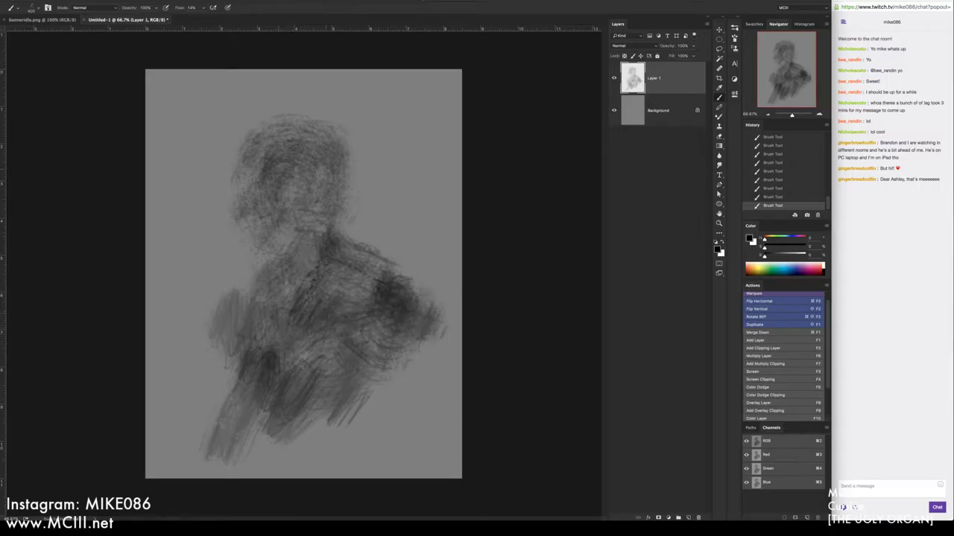
Darken the top of the head, the jaw, and the left torso and arm
mouse_move(261, 141)
left_mouse_down()
mouse_move(241, 197)
mouse_move(295, 133)
mouse_move(313, 165)
mouse_move(286, 205)
mouse_move(347, 162)
mouse_move(300, 127)
left_mouse_up()
left_click_drag(317, 210, 307, 221)
left_click_drag(246, 200, 261, 248)
mouse_move(273, 225)
left_mouse_down()
mouse_move(305, 252)
mouse_move(271, 317)
mouse_move(236, 323)
left_mouse_up()
left_click_drag(249, 282, 224, 322)
Hatch dark strokes over the left arm, the lower torso and the bottom of the figure
mouse_move(257, 352)
left_mouse_down()
mouse_move(227, 413)
mouse_move(212, 477)
left_mouse_up()
left_click_drag(286, 431, 253, 475)
mouse_move(331, 411)
left_mouse_down()
mouse_move(292, 465)
mouse_move(319, 459)
left_mouse_up()
mouse_move(365, 380)
left_mouse_down()
mouse_move(342, 413)
mouse_move(359, 399)
left_mouse_up()
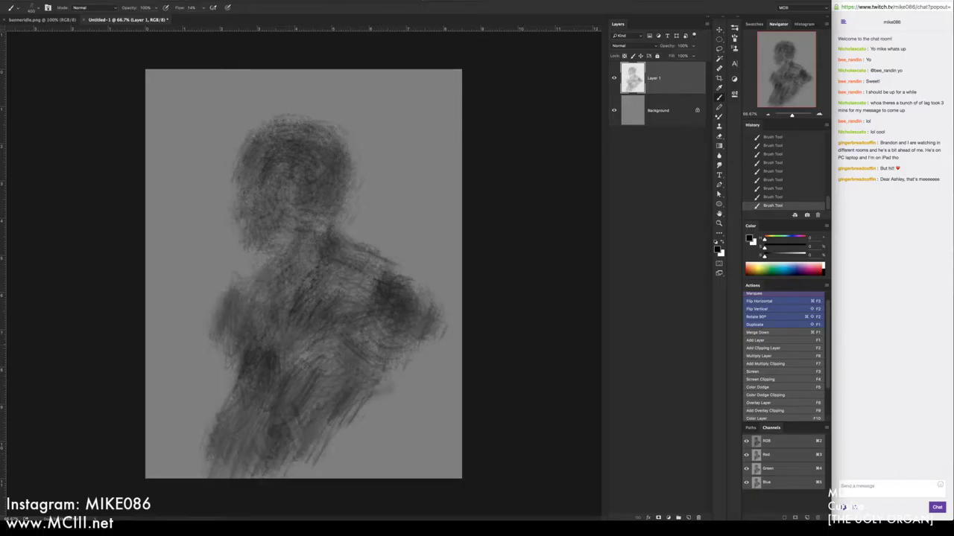
mouse_move(407, 344)
left_mouse_down()
mouse_move(377, 400)
mouse_move(370, 389)
mouse_move(391, 380)
mouse_move(290, 477)
left_mouse_up()
mouse_move(313, 442)
left_mouse_down()
mouse_move(272, 478)
mouse_move(241, 478)
left_mouse_up()
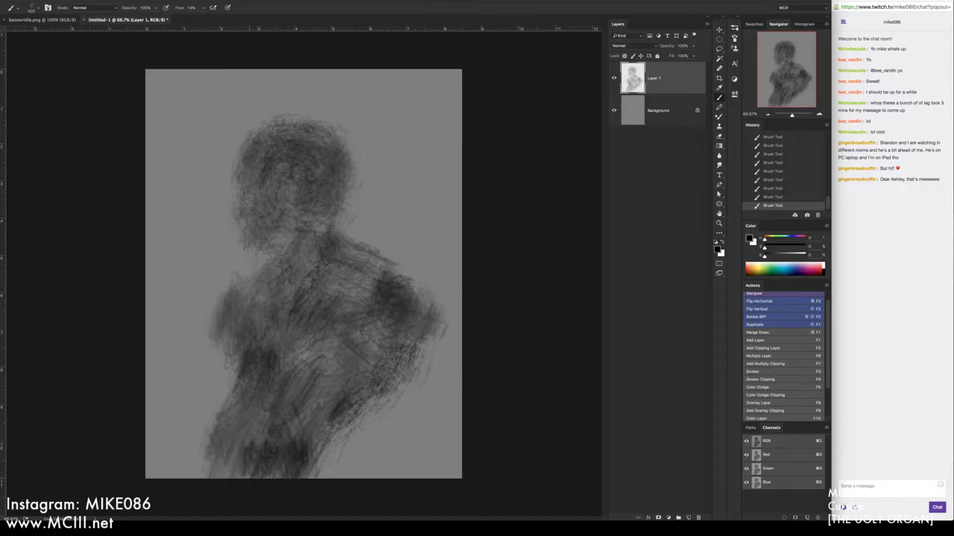
left_click_drag(259, 430, 204, 478)
left_click_drag(224, 408, 197, 470)
left_click_drag(262, 373, 219, 426)
left_click_drag(286, 386, 248, 441)
left_click_drag(297, 383, 270, 419)
left_click_drag(324, 339, 286, 391)
left_click_drag(340, 334, 295, 372)
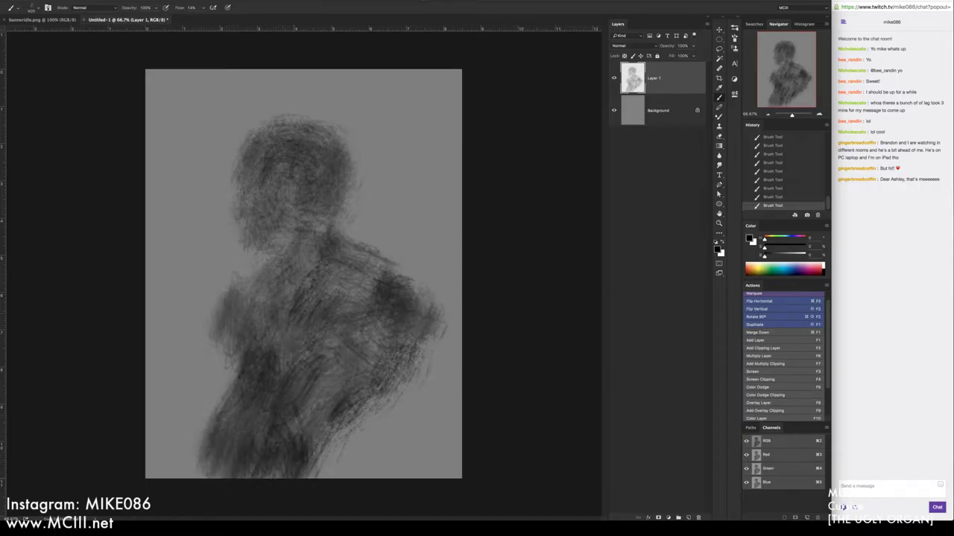
Darken the torso's left edge and hatch denser tone across the middle and lower torso
mouse_move(249, 316)
left_mouse_down()
mouse_move(226, 340)
mouse_move(221, 391)
left_mouse_up()
left_click_drag(244, 341, 213, 385)
mouse_move(295, 354)
left_mouse_down()
mouse_move(277, 370)
mouse_move(295, 381)
left_mouse_up()
mouse_move(332, 372)
left_mouse_down()
mouse_move(310, 395)
mouse_move(307, 386)
left_mouse_up()
left_click_drag(347, 359, 326, 381)
left_click_drag(346, 334, 304, 366)
mouse_move(345, 322)
left_mouse_down()
mouse_move(313, 347)
mouse_move(335, 350)
left_mouse_up()
left_click_drag(332, 385, 304, 411)
left_click_drag(313, 405, 291, 434)
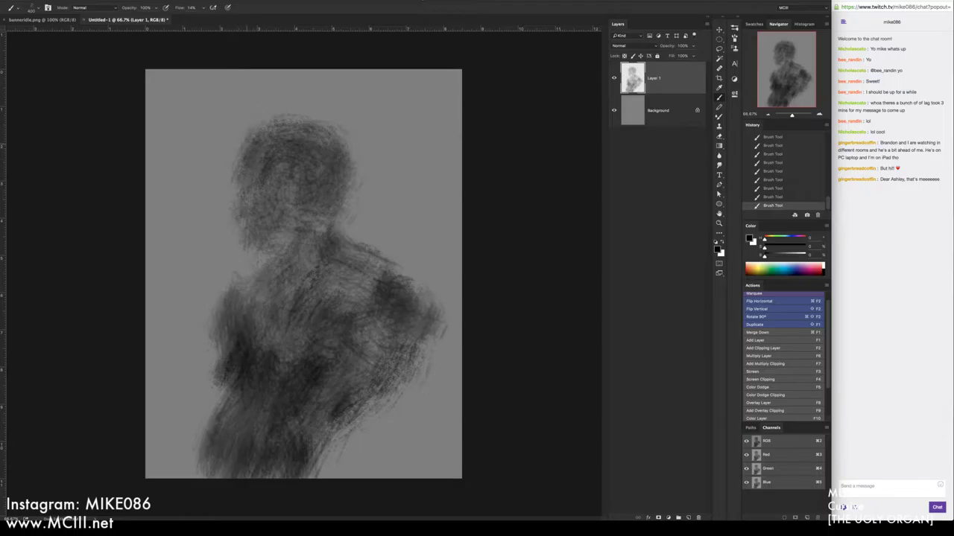
Add light speckled texture to the head and darken the figure's bottom edge
left_click_drag(315, 159, 313, 190)
left_click_drag(228, 410, 204, 478)
left_click_drag(253, 452, 223, 479)
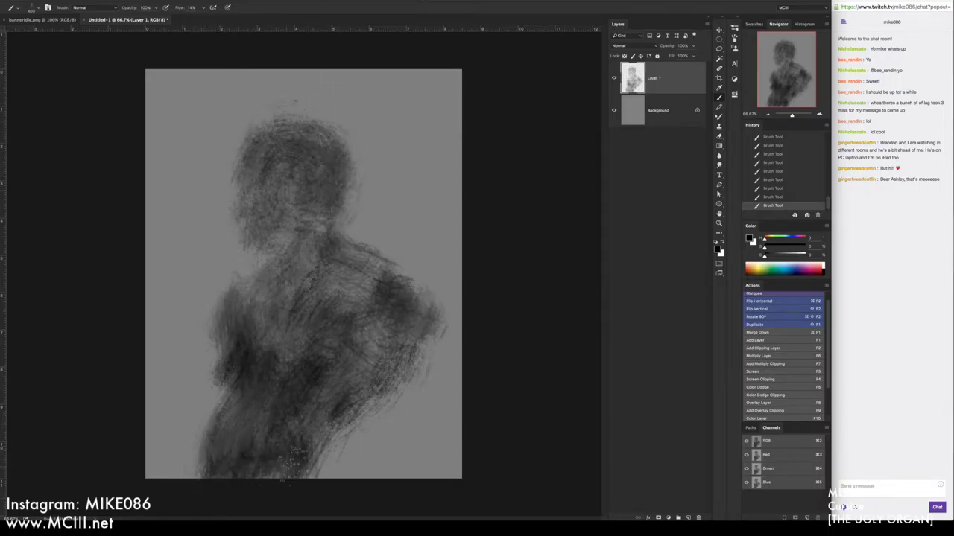
left_click_drag(340, 422, 286, 472)
Darken the right shoulder and extend the right arm toward the right canvas edge
mouse_move(417, 335)
left_mouse_down()
mouse_move(387, 379)
mouse_move(381, 369)
left_mouse_up()
mouse_move(445, 333)
left_mouse_down()
mouse_move(427, 392)
mouse_move(456, 399)
left_mouse_up()
left_click_drag(414, 316, 458, 422)
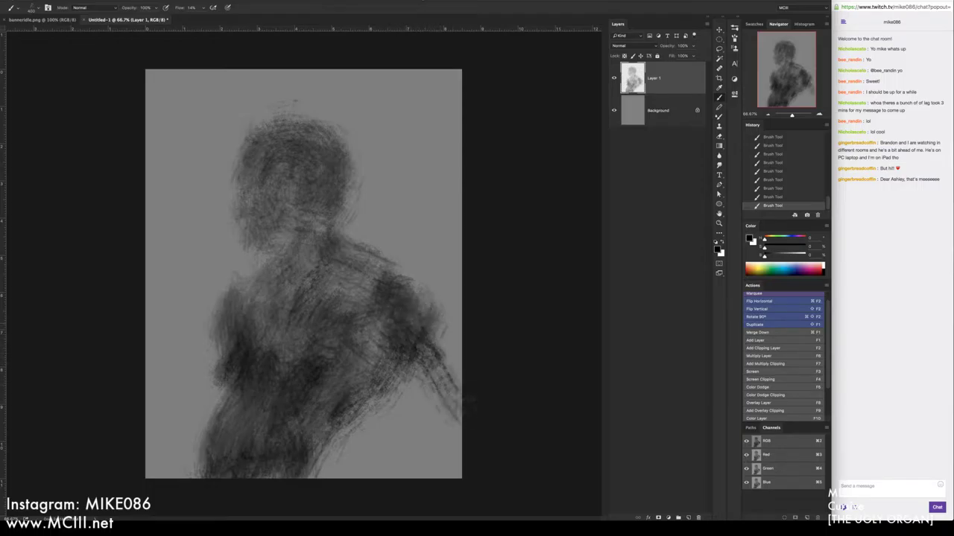
left_click_drag(434, 382, 452, 405)
left_click_drag(438, 361, 453, 426)
left_click_drag(417, 338, 450, 389)
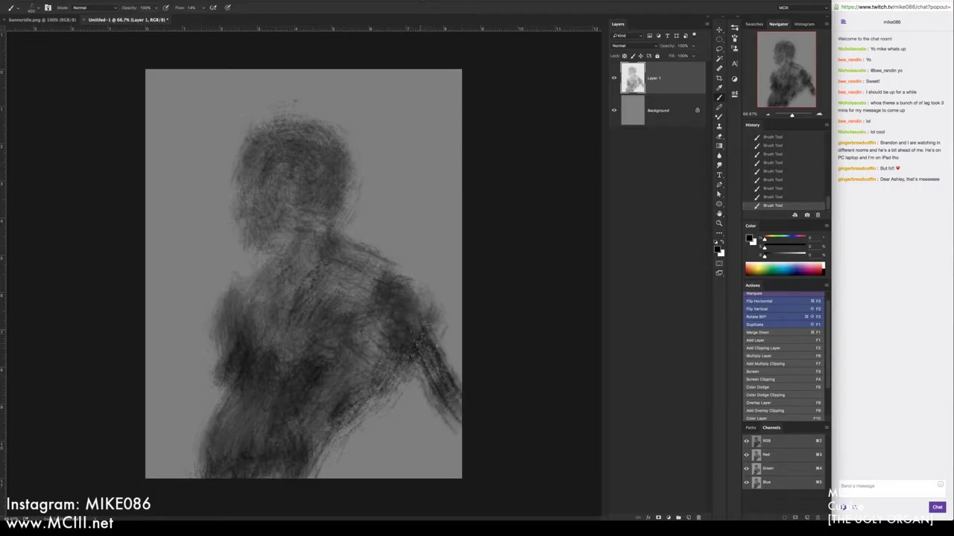
left_click_drag(417, 331, 439, 356)
left_click_drag(417, 310, 430, 329)
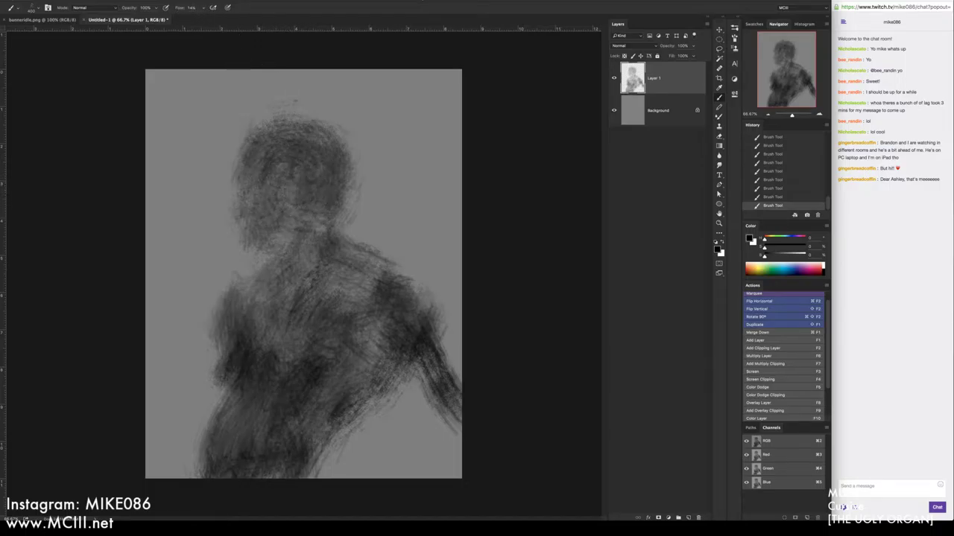
Hatch more tone over the chest, right shoulder, the figure's left side and lower torso
mouse_move(386, 328)
left_mouse_down()
mouse_move(358, 339)
mouse_move(331, 279)
mouse_move(371, 259)
left_mouse_up()
left_click_drag(351, 313, 385, 263)
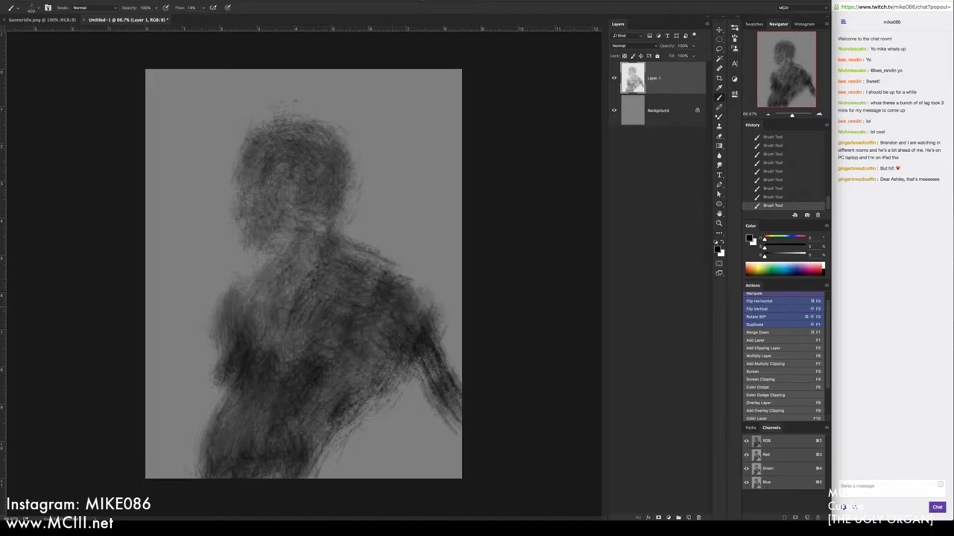
mouse_move(429, 331)
left_mouse_down()
mouse_move(456, 391)
mouse_move(384, 289)
left_mouse_up()
mouse_move(246, 286)
left_mouse_down()
mouse_move(219, 309)
mouse_move(199, 380)
mouse_move(165, 414)
mouse_move(186, 365)
mouse_move(182, 410)
mouse_move(149, 409)
mouse_move(138, 403)
mouse_move(145, 395)
mouse_move(131, 421)
mouse_move(141, 409)
left_mouse_up()
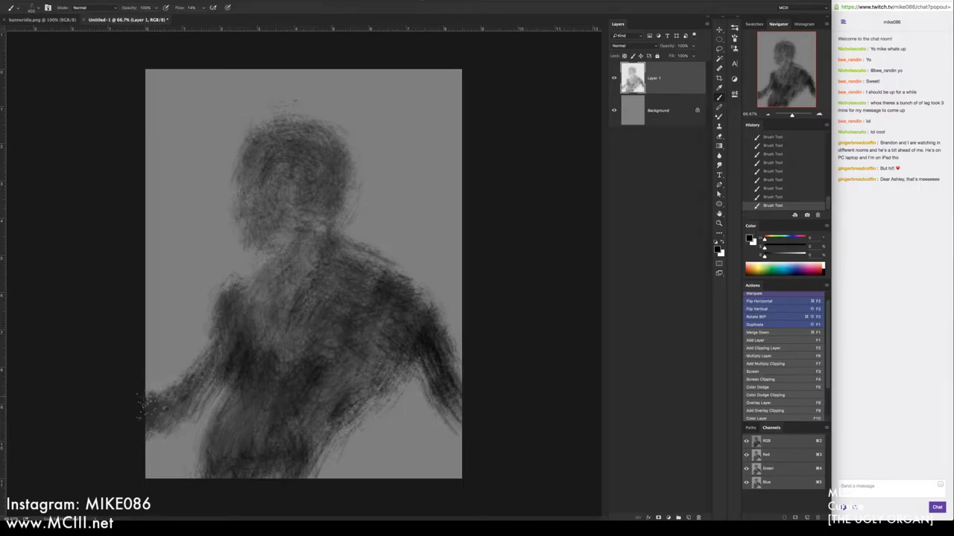
mouse_move(331, 413)
left_mouse_down()
mouse_move(305, 469)
mouse_move(313, 481)
mouse_move(320, 447)
left_mouse_up()
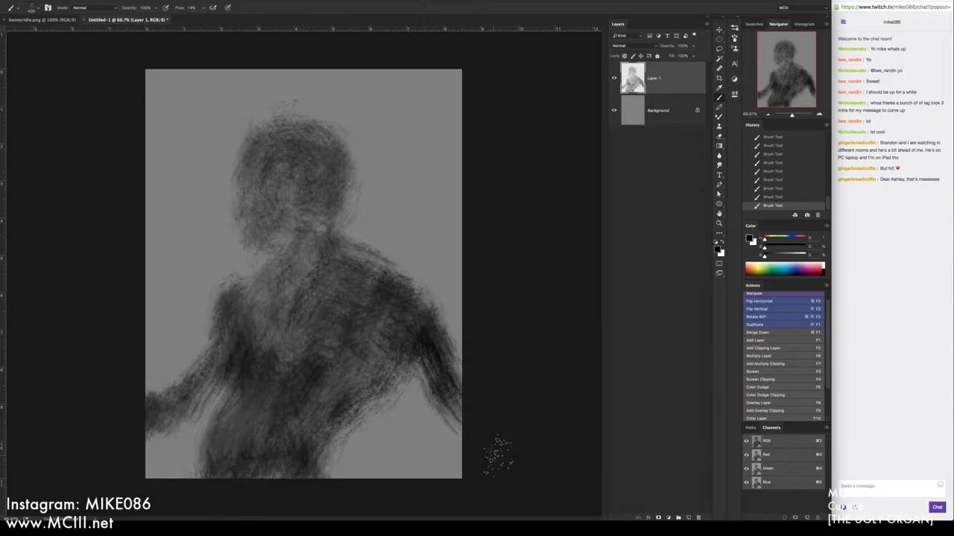
Flip the canvas horizontally and darken the head and neck
key("super+F2")
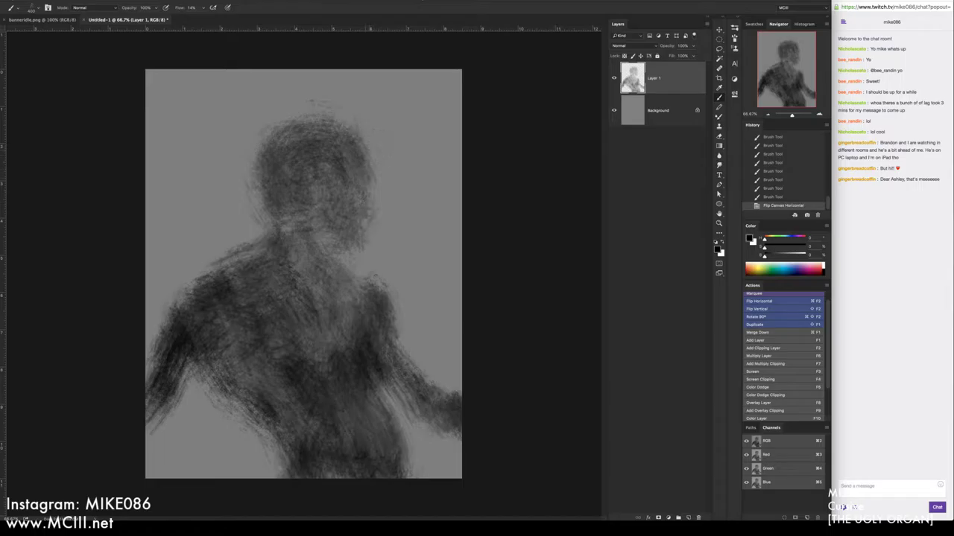
mouse_move(272, 134)
left_mouse_down()
mouse_move(298, 157)
mouse_move(322, 157)
left_mouse_up()
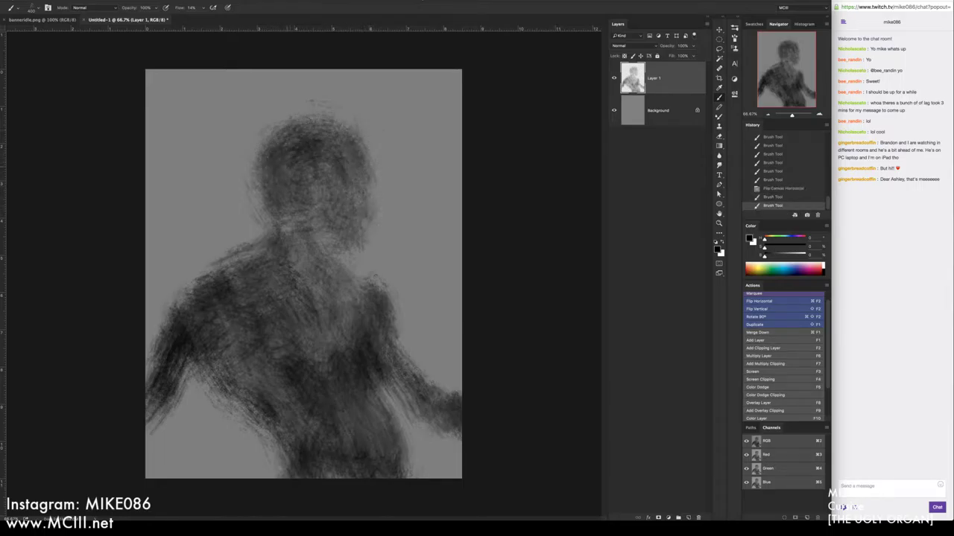
mouse_move(276, 179)
left_mouse_down()
mouse_move(361, 130)
mouse_move(328, 230)
mouse_move(348, 245)
mouse_move(313, 272)
mouse_move(328, 249)
mouse_move(290, 231)
mouse_move(296, 272)
mouse_move(313, 291)
mouse_move(343, 260)
mouse_move(313, 302)
mouse_move(347, 242)
mouse_move(283, 238)
mouse_move(294, 216)
mouse_move(261, 246)
mouse_move(264, 231)
mouse_move(246, 261)
mouse_move(238, 239)
mouse_move(219, 272)
mouse_move(175, 301)
mouse_move(246, 239)
mouse_move(197, 272)
mouse_move(182, 302)
mouse_move(205, 313)
mouse_move(167, 328)
mouse_move(134, 363)
left_mouse_up()
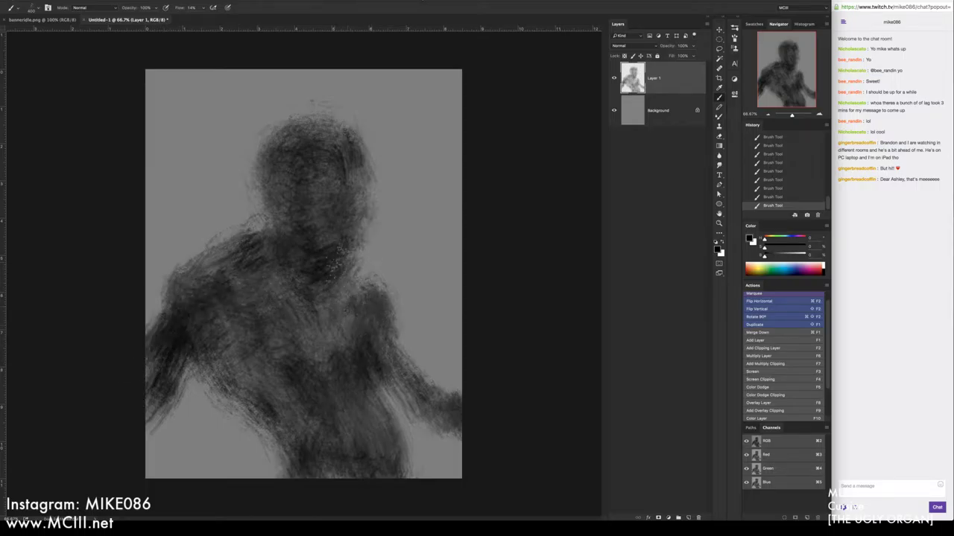
Scribble darker tone over the lower torso, building up toward the chest
mouse_move(249, 401)
left_mouse_down()
mouse_move(279, 473)
mouse_move(287, 447)
mouse_move(246, 473)
mouse_move(252, 415)
mouse_move(241, 447)
left_mouse_up()
mouse_move(319, 474)
left_mouse_down()
mouse_move(344, 441)
mouse_move(382, 421)
mouse_move(267, 413)
left_mouse_up()
mouse_move(238, 477)
left_mouse_down()
mouse_move(212, 354)
mouse_move(216, 402)
left_mouse_up()
mouse_move(186, 373)
left_mouse_down()
mouse_move(224, 395)
mouse_move(272, 346)
mouse_move(350, 320)
mouse_move(345, 276)
left_mouse_up()
Darken the left arm and chest, covering the chest speckles with darker tone
mouse_move(205, 270)
left_mouse_down()
mouse_move(172, 324)
mouse_move(175, 291)
mouse_move(157, 341)
left_mouse_up()
mouse_move(257, 305)
left_mouse_down()
mouse_move(335, 321)
mouse_move(339, 313)
left_mouse_up()
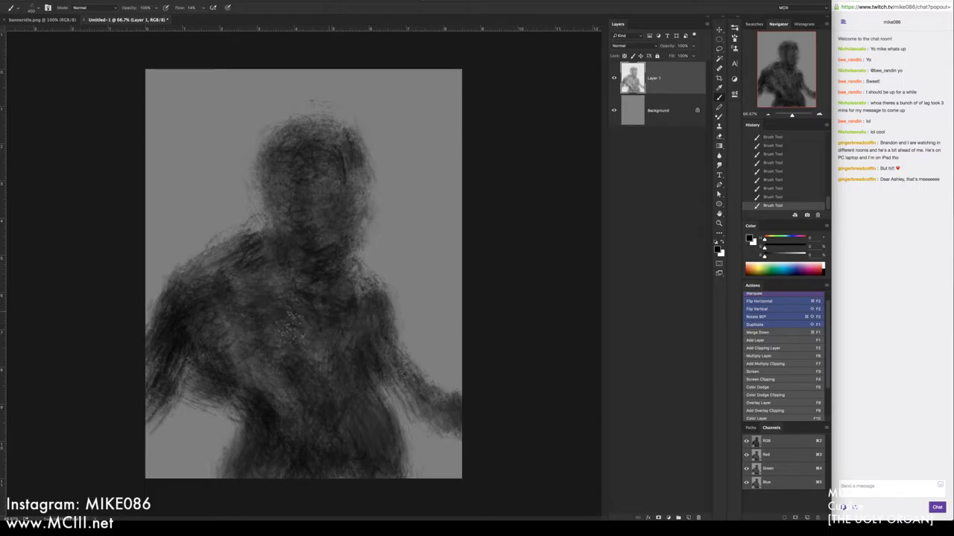
left_click_drag(284, 330, 323, 362)
left_click_drag(319, 398, 385, 333)
left_click_drag(410, 387, 422, 394)
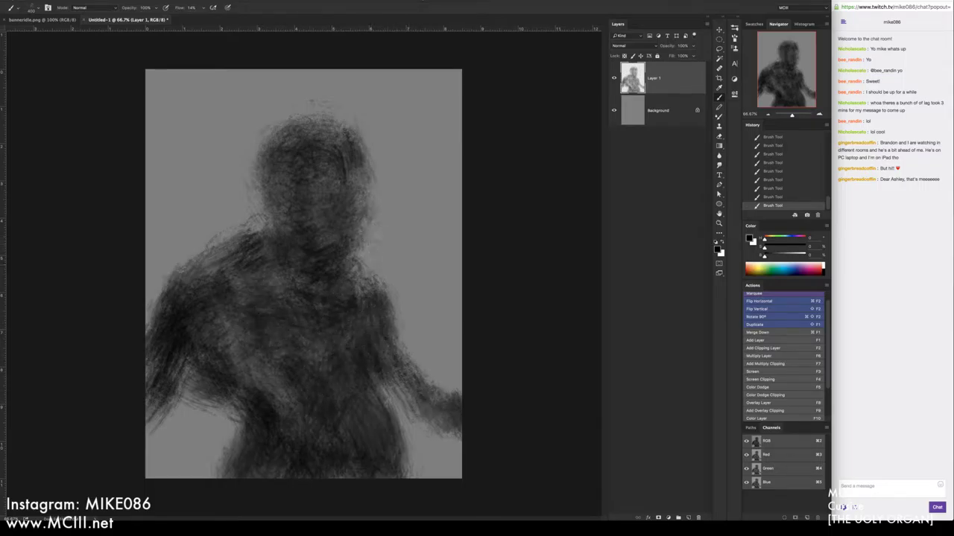
Add light speckles around the neck, flip the canvas back, and add an empty Layer 2
mouse_move(319, 228)
left_mouse_down()
mouse_move(346, 278)
mouse_move(356, 278)
mouse_move(359, 252)
mouse_move(337, 267)
mouse_move(340, 275)
mouse_move(362, 246)
left_mouse_up()
key("super+F2")
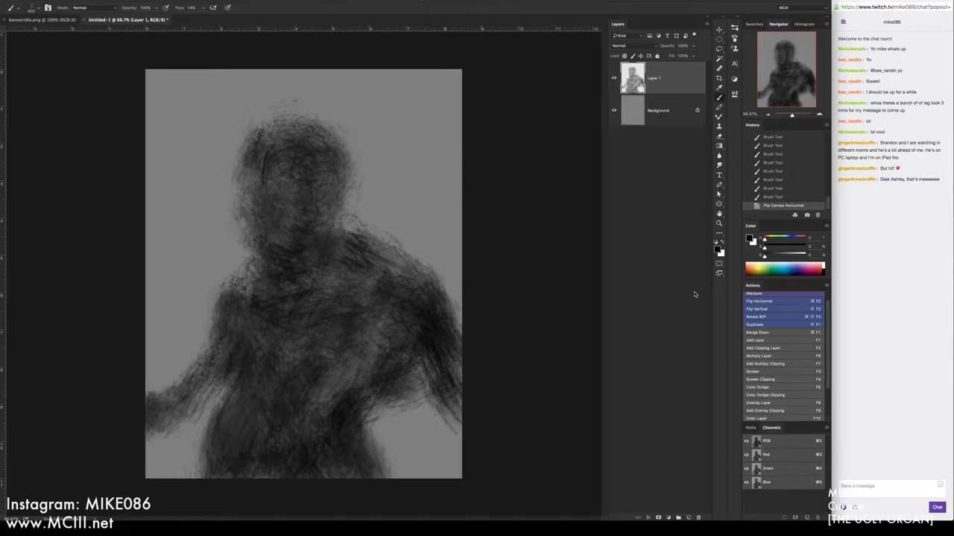
key("F1")
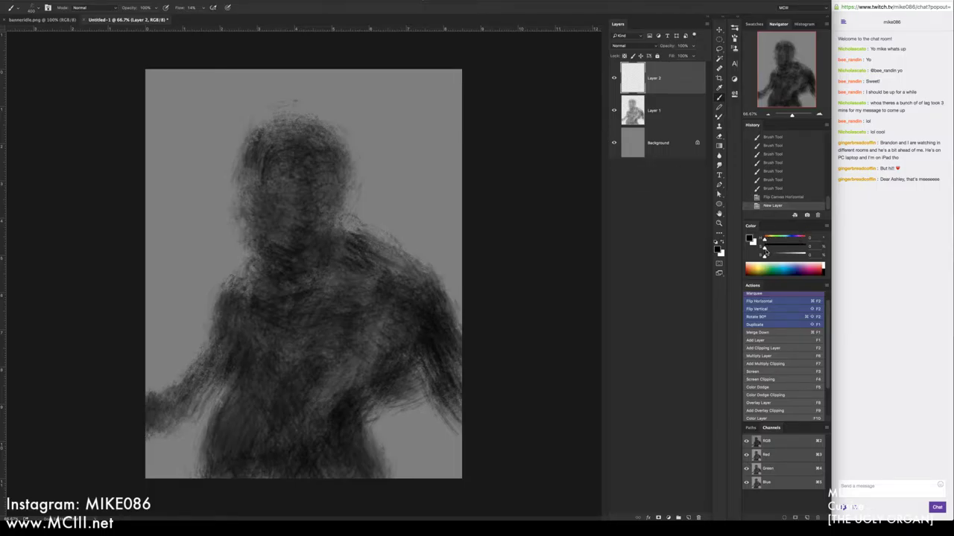
Pick a pink painting colour and a brush preset
left_click_drag(764, 240, 799, 246)
left_click_drag(764, 255, 799, 257)
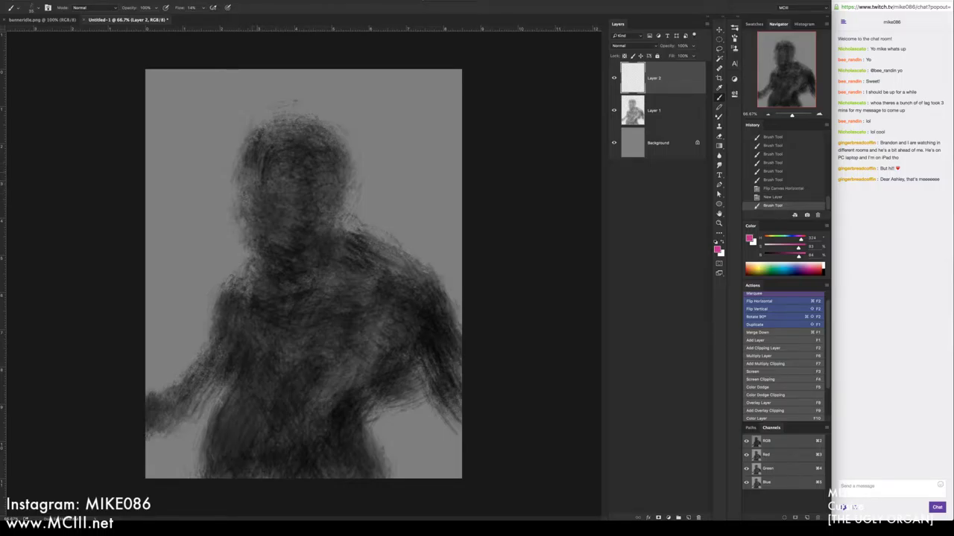
right_click(259, 180)
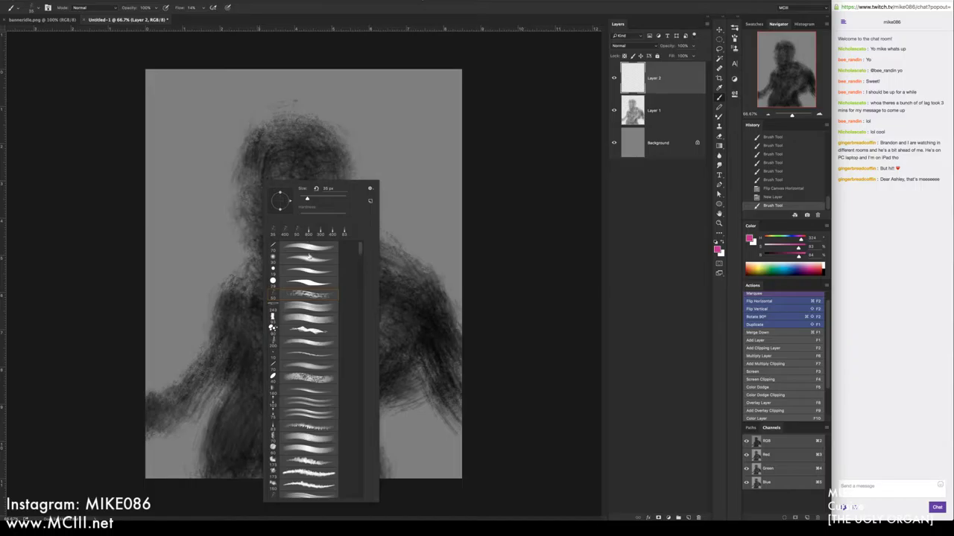
key("Return")
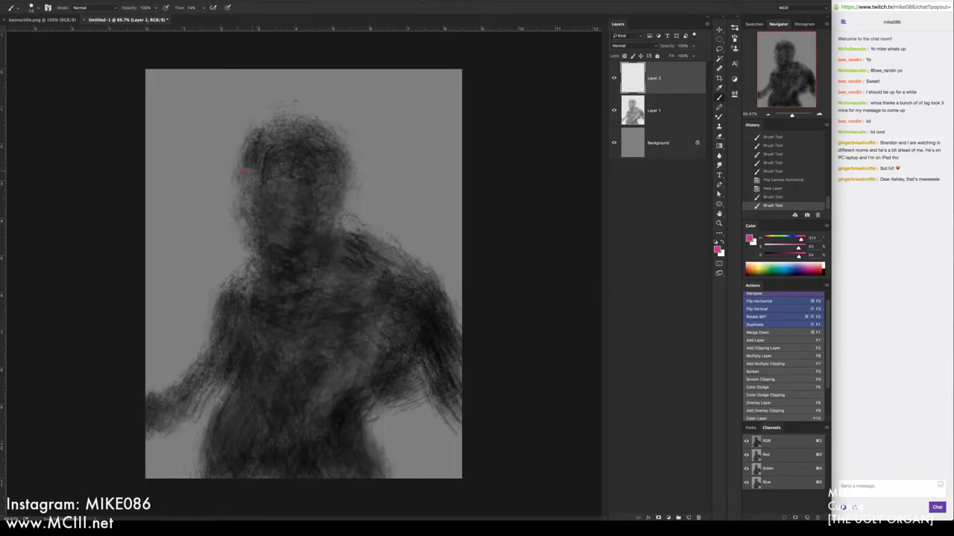
Sketch pink rings around the eyes, a jaw line, and a guide line across the chest
mouse_move(258, 179)
left_mouse_down()
mouse_move(335, 178)
mouse_move(322, 209)
left_mouse_up()
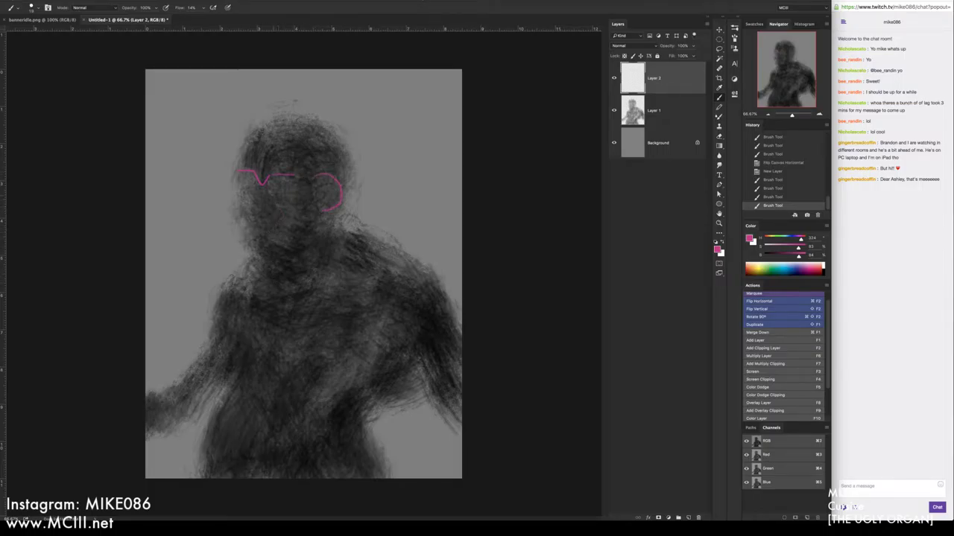
left_click_drag(255, 228, 277, 233)
left_click_drag(293, 178, 265, 189)
left_click_drag(284, 212, 279, 225)
left_click_drag(251, 240, 299, 273)
left_click_drag(300, 298, 380, 288)
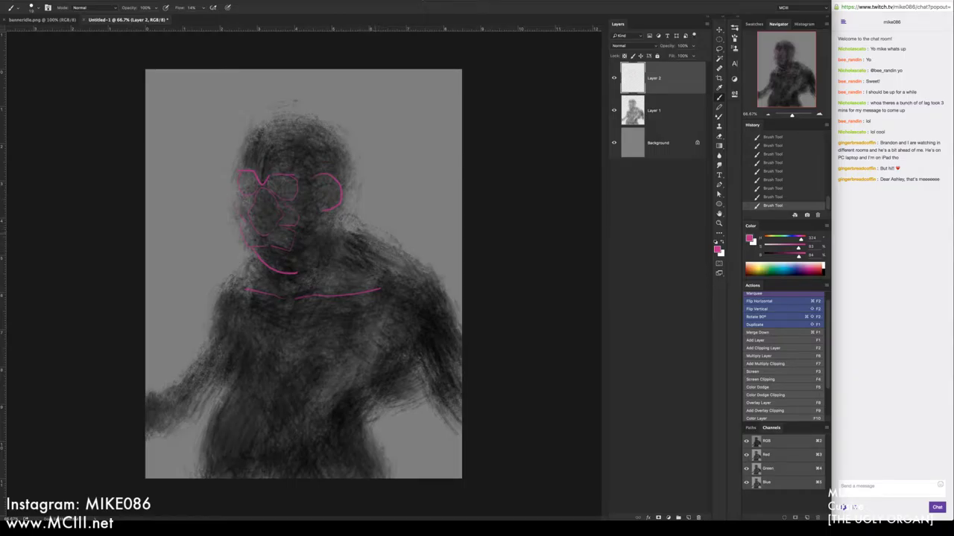
Toggle Layer 1 and Layer 2 visibility to compare, leaving the pink sketch layer hidden
left_click(614, 111)
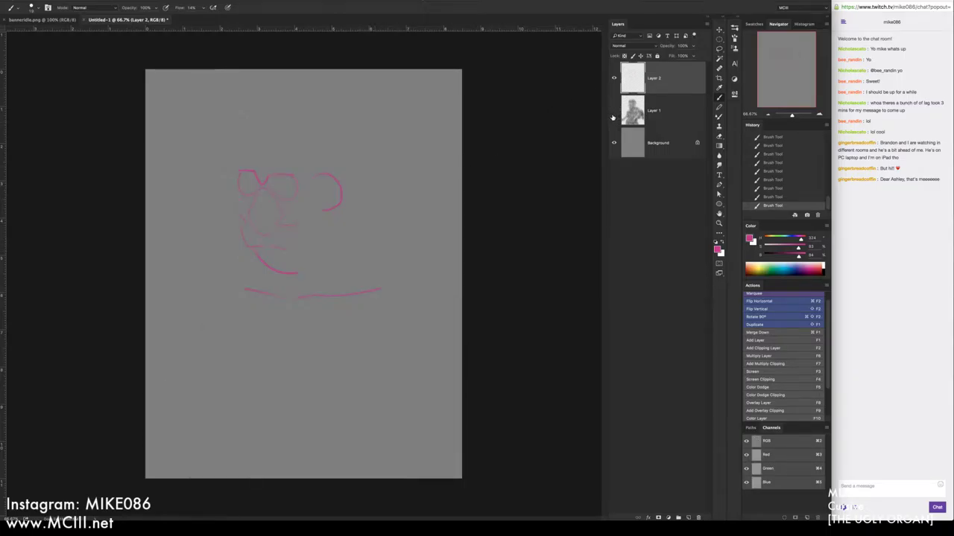
left_click(614, 110)
left_click(614, 110)
left_click(614, 112)
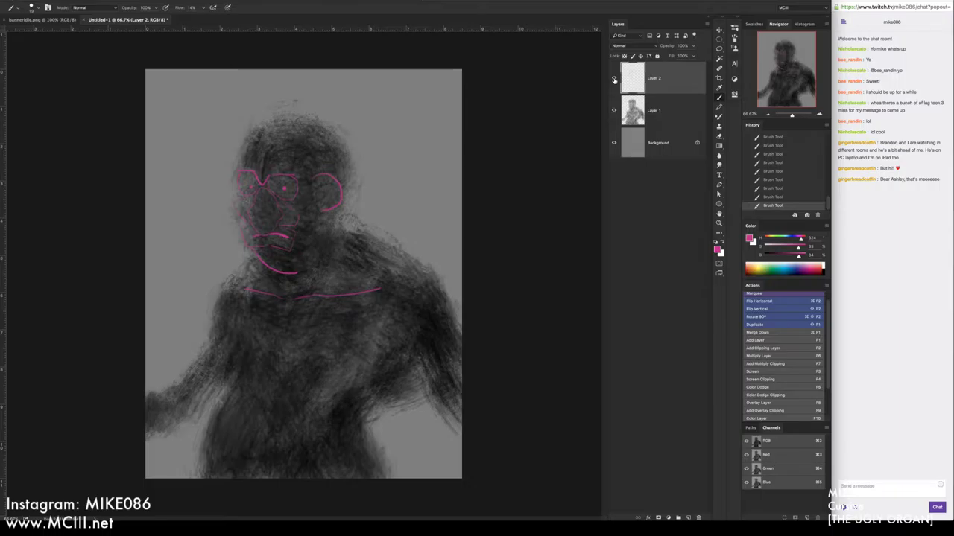
left_click(614, 79)
left_click(614, 79)
left_click(614, 78)
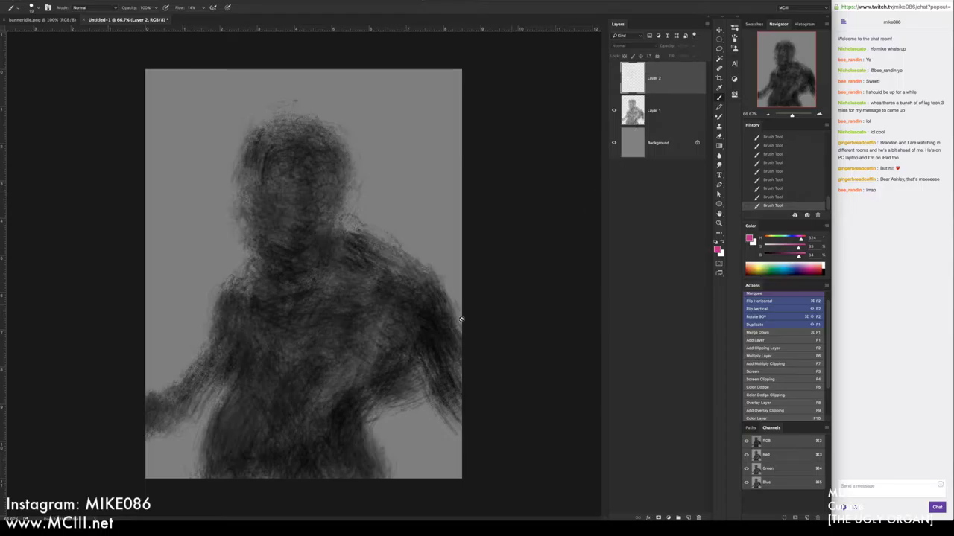
Sample a dark colour from the shoulder with the Eyedropper and float the Color panel
key("i")
left_click(430, 342)
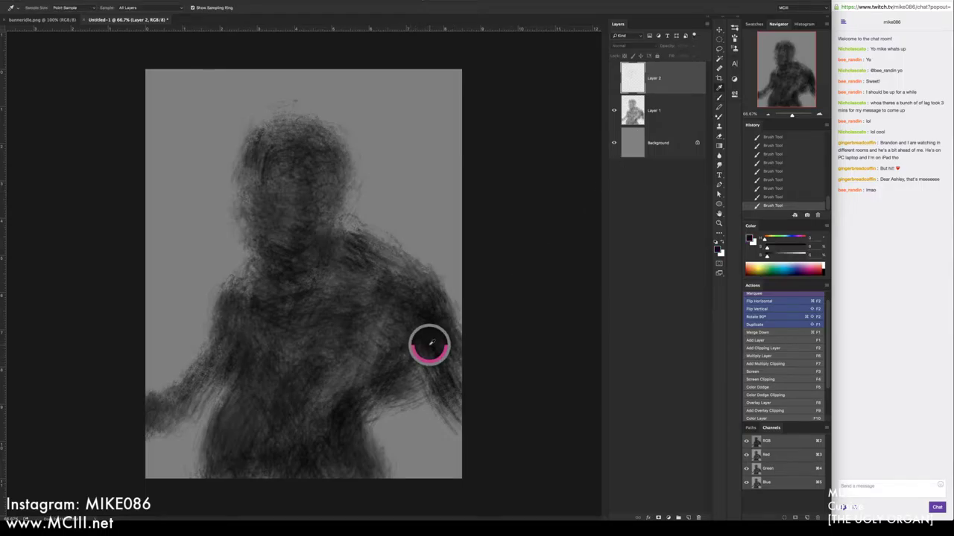
left_click_drag(431, 342, 433, 342)
key("b")
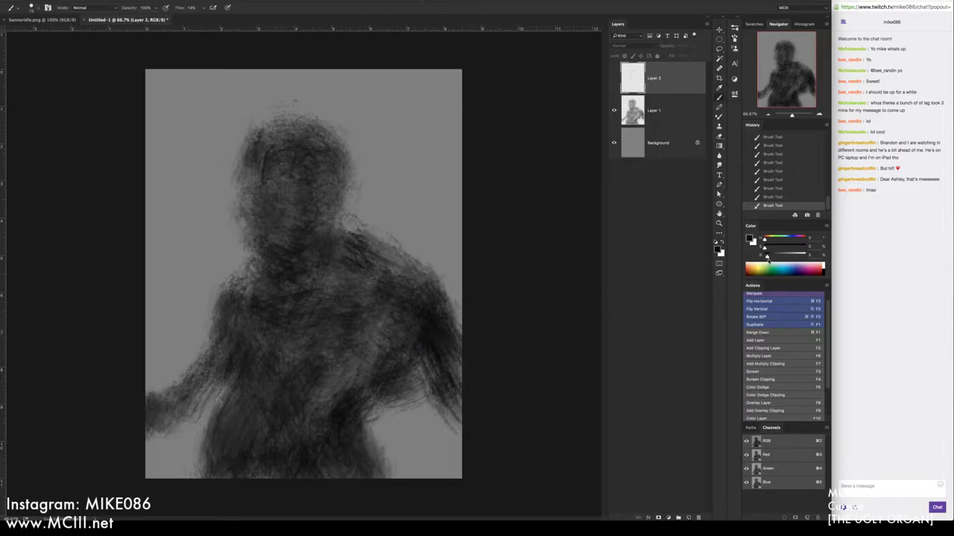
left_click_drag(753, 227, 356, 190)
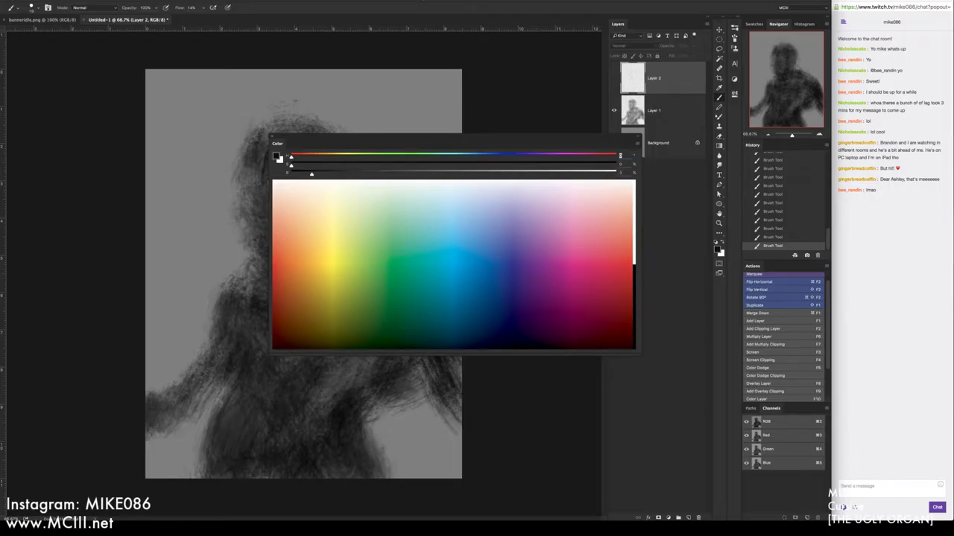
Reposition the floating colour panel and dismiss the hidden-layer warnings from attempted strokes
left_click_drag(365, 140, 676, 90)
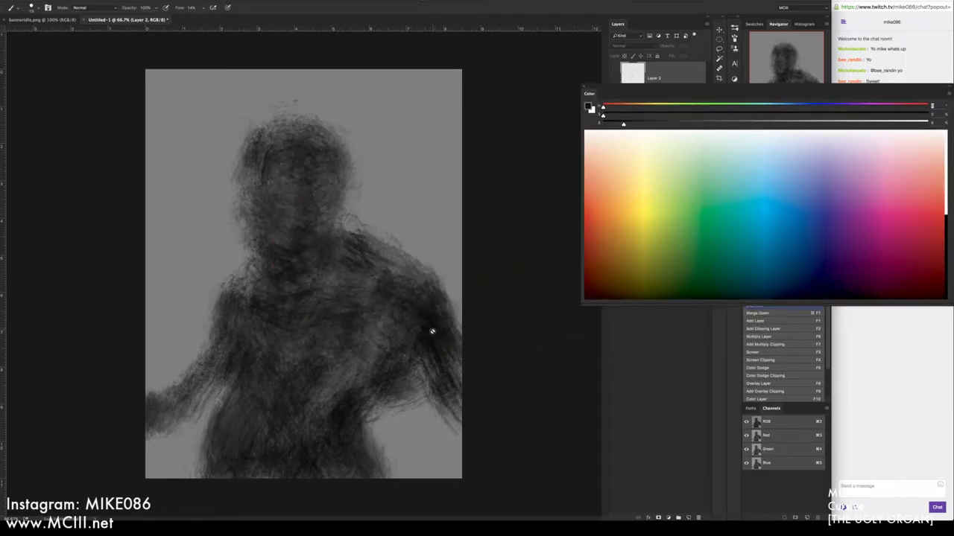
left_click(427, 327)
left_click(532, 158)
left_click(495, 202)
left_click(532, 158)
key("Return")
key("F1")
left_click_drag(759, 90, 707, 105)
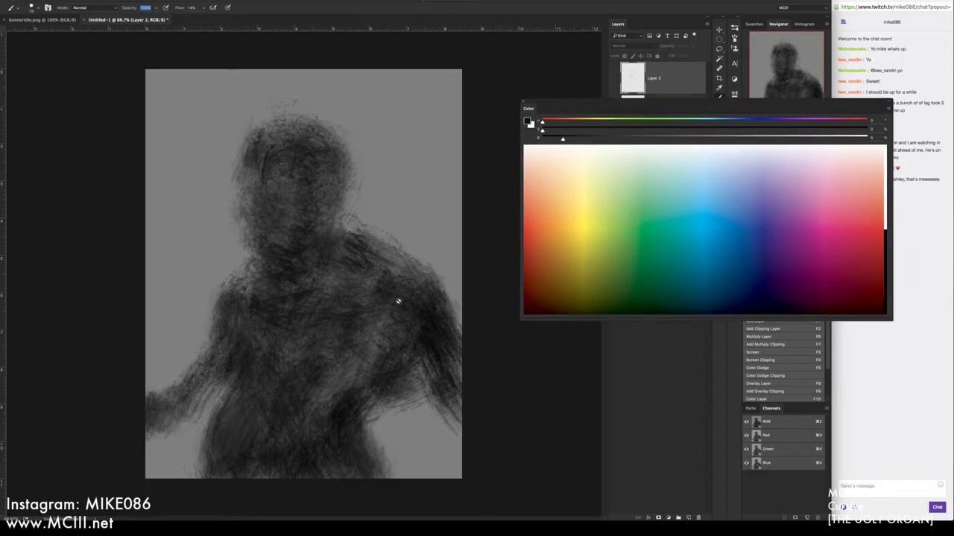
left_click(462, 296)
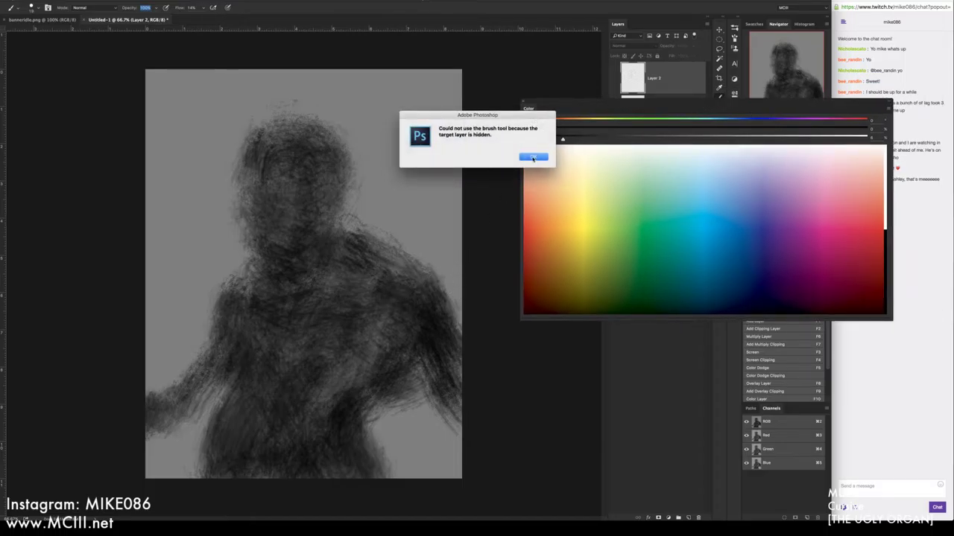
key("Return")
left_click_drag(522, 132, 511, 248)
Select Layer 1, sample a grey from the figure, and lower its fill to about 79%
left_click(638, 112)
key("i")
left_click(430, 337)
left_click_drag(430, 337, 432, 325)
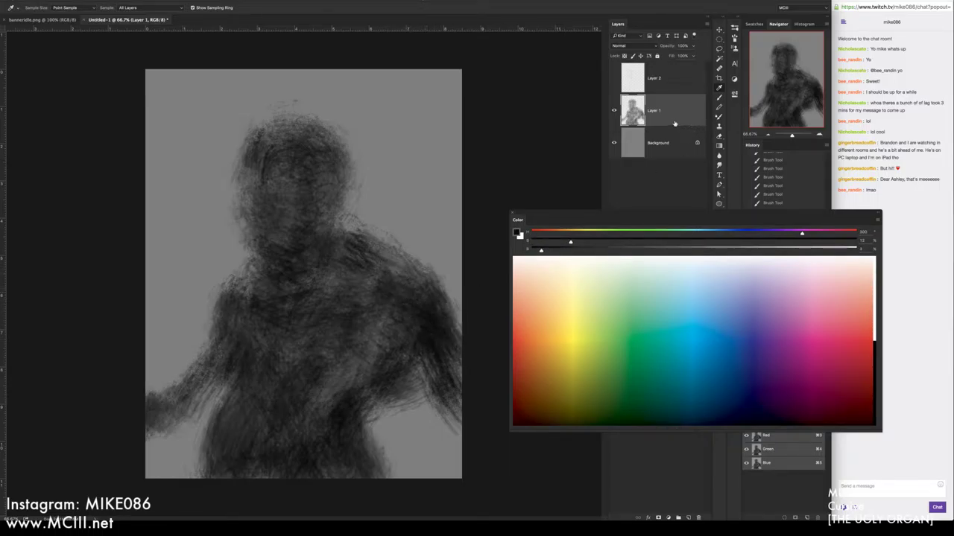
left_click(692, 58)
left_click(619, 27)
left_click(695, 57)
left_click_drag(693, 66, 687, 72)
Sample a dark grey around 24% brightness and redock the colour panel
left_click_drag(431, 339, 408, 331)
left_click_drag(415, 343, 301, 378)
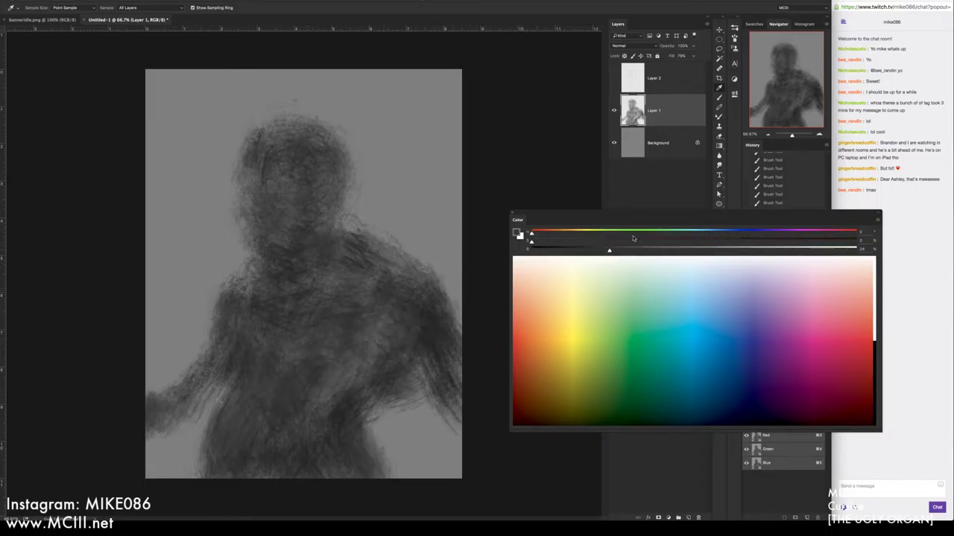
left_click_drag(518, 220, 758, 262)
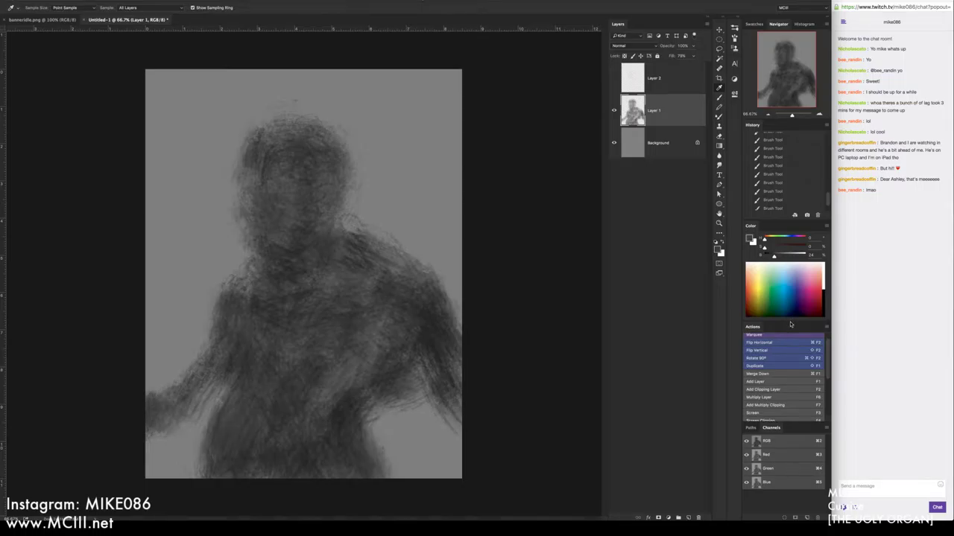
Shrink the Color spectrum to a thin strip and add empty Layer 3 above Layer 1
left_click_drag(790, 321, 783, 285)
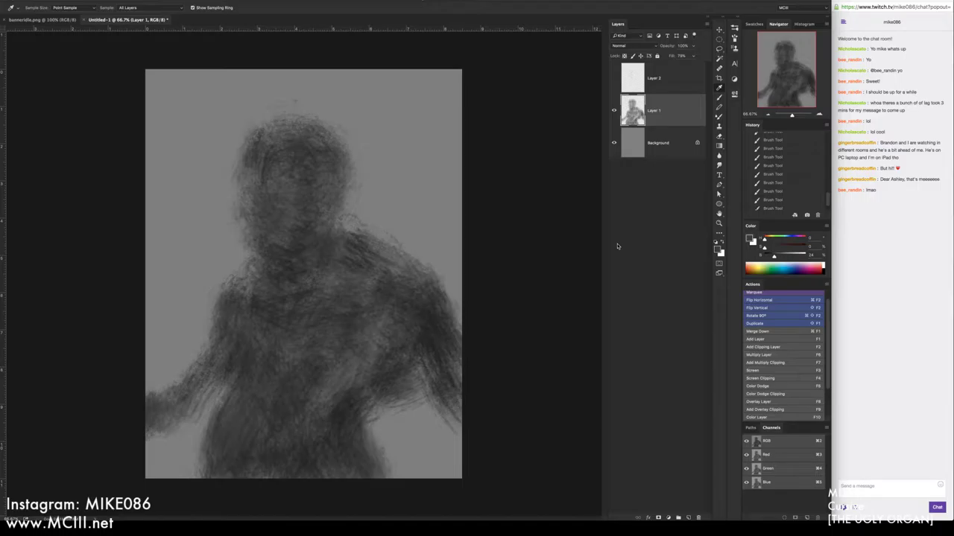
key("F1")
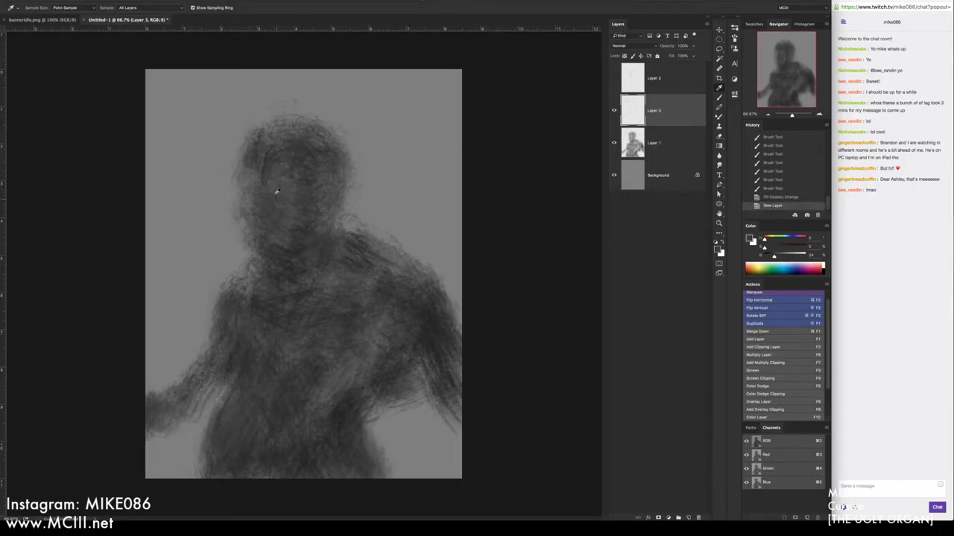
Pick a brush preset, test hatching strokes right of the head, and undo them
key("b")
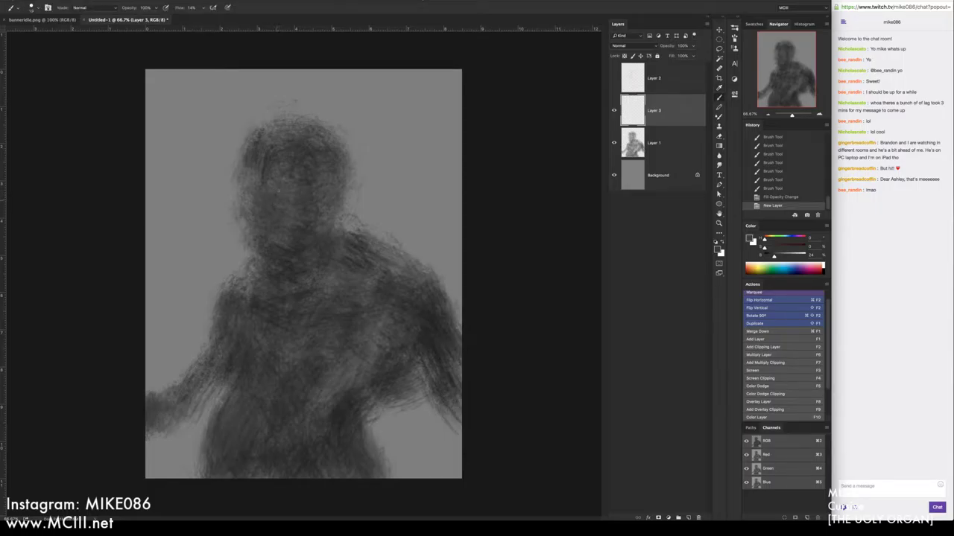
right_click(282, 203)
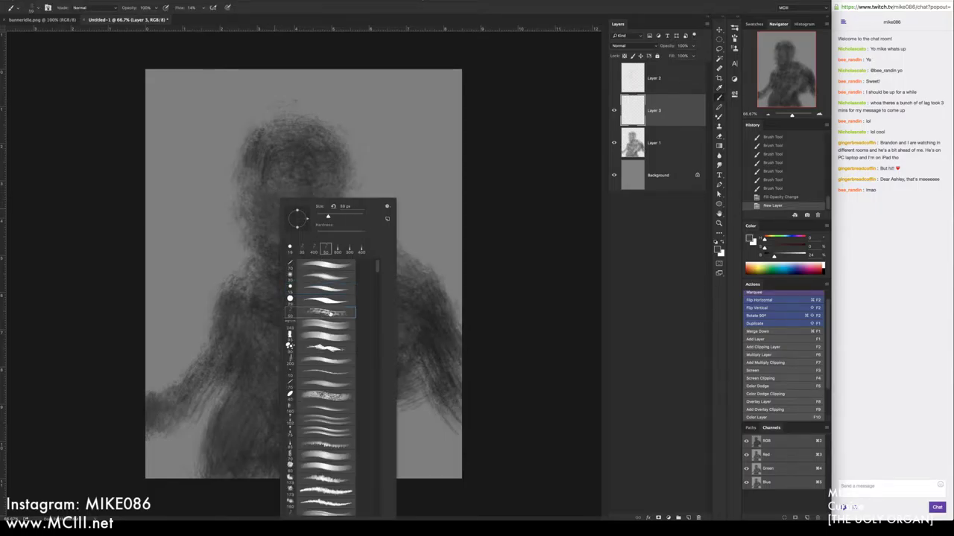
left_click(527, 280)
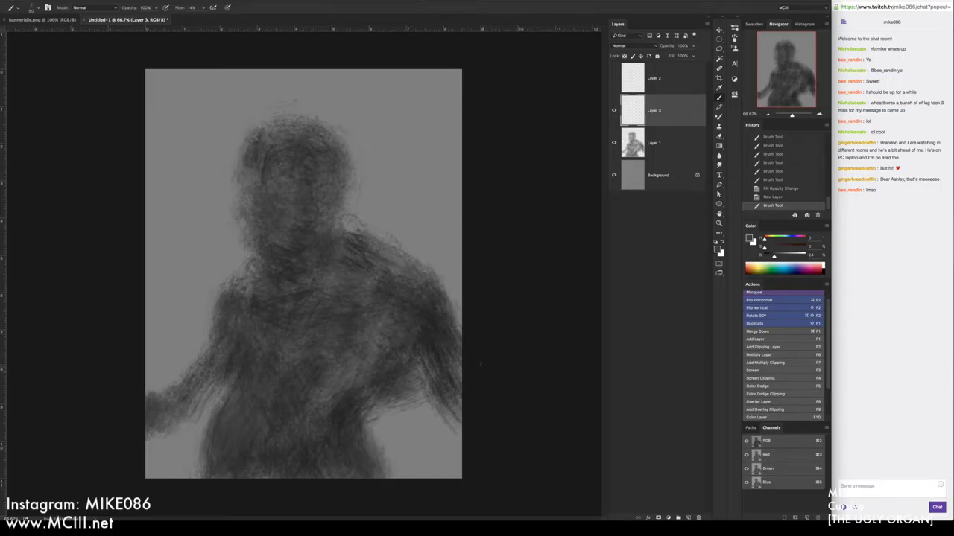
left_click_drag(395, 106, 417, 186)
key("super+z")
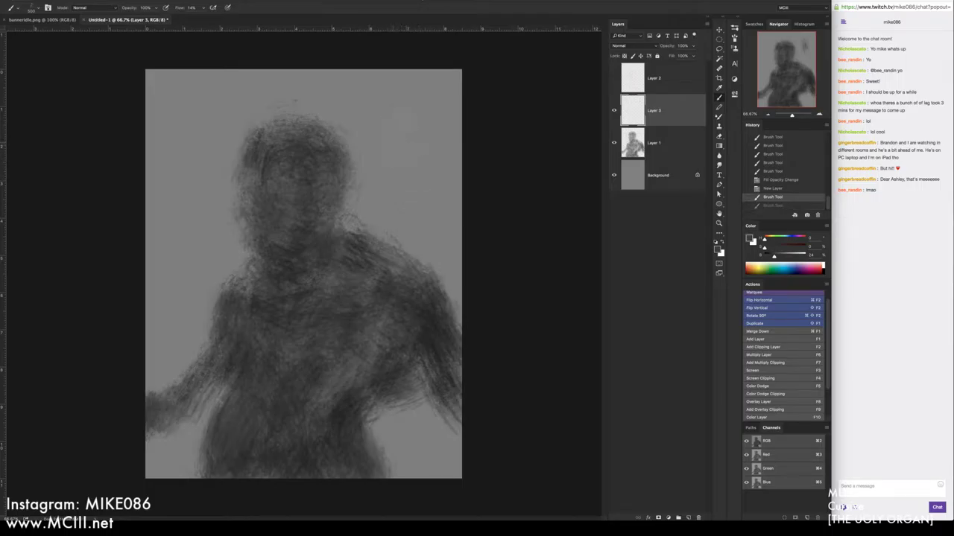
Try a textured brush preset with smoky trial strokes on both sides of the head, undoing them
right_click(386, 188)
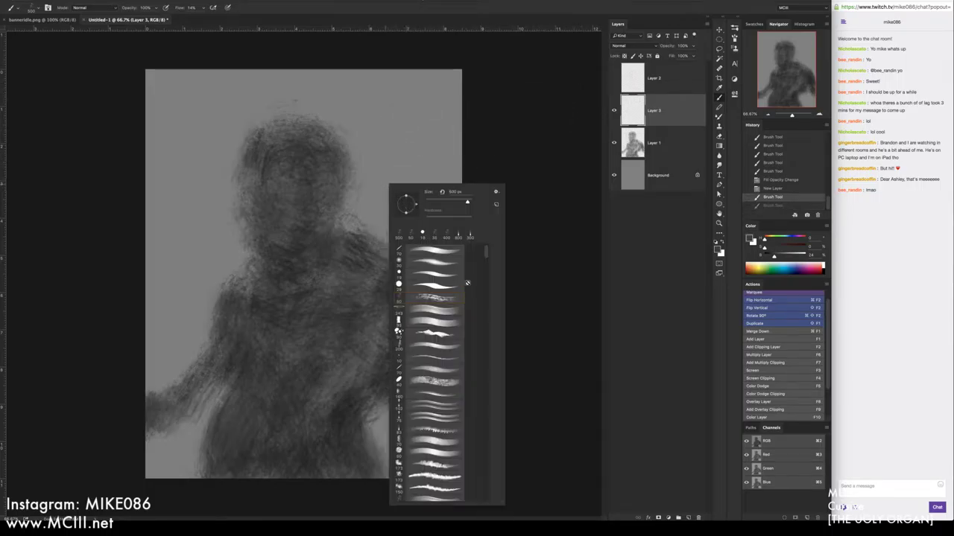
mouse_move(487, 261)
left_mouse_down()
mouse_move(496, 457)
mouse_move(486, 285)
left_mouse_up()
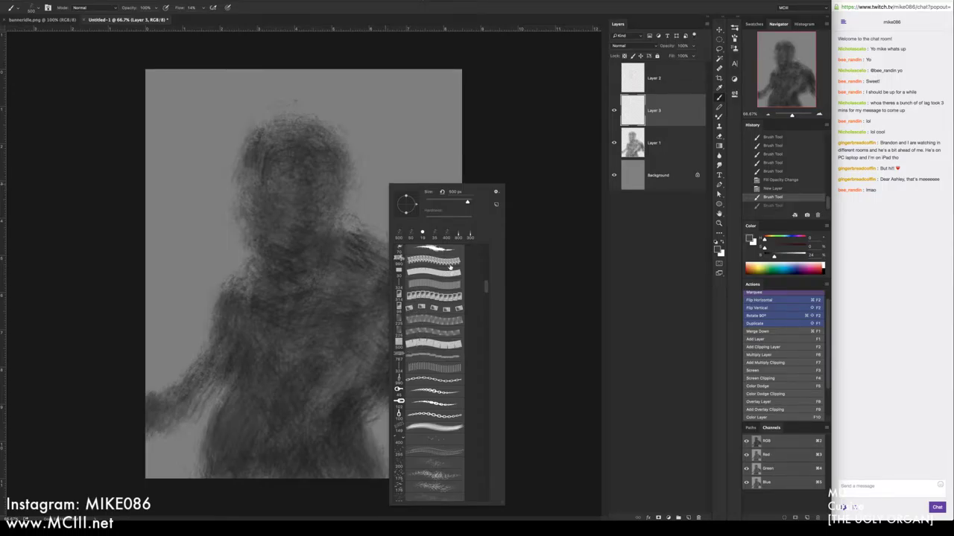
left_click(428, 260)
left_click(380, 333)
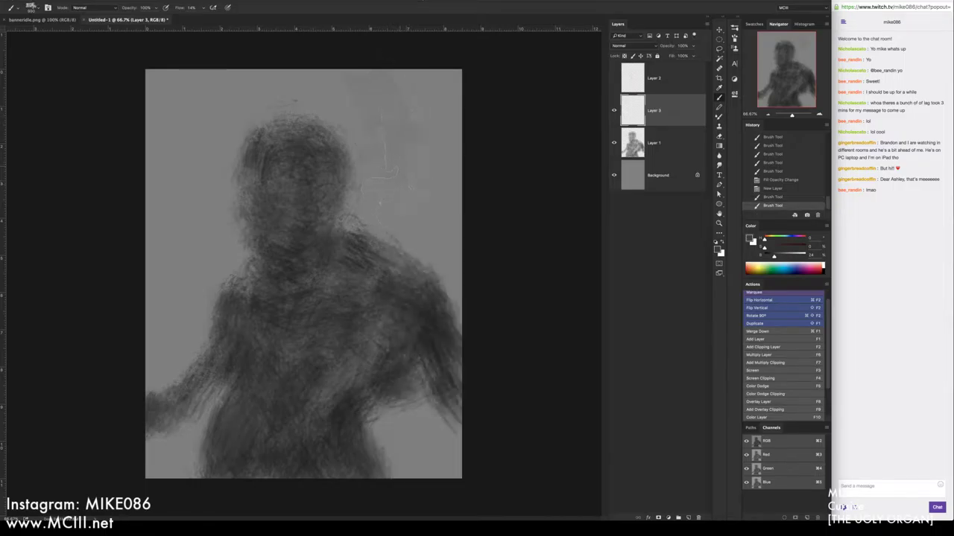
key("super+z")
key("super+z")
key("super+z")
mouse_move(387, 202)
left_mouse_down()
mouse_move(391, 149)
mouse_move(407, 112)
left_mouse_up()
left_click_drag(185, 231, 205, 165)
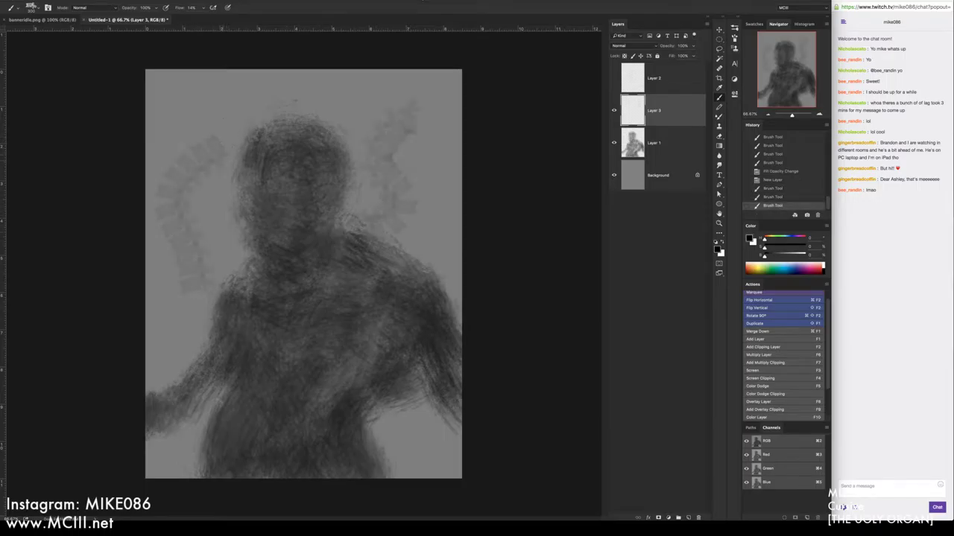
key("super+z")
key("super+z")
Choose a different brush preset from the brush picker
right_click(403, 179)
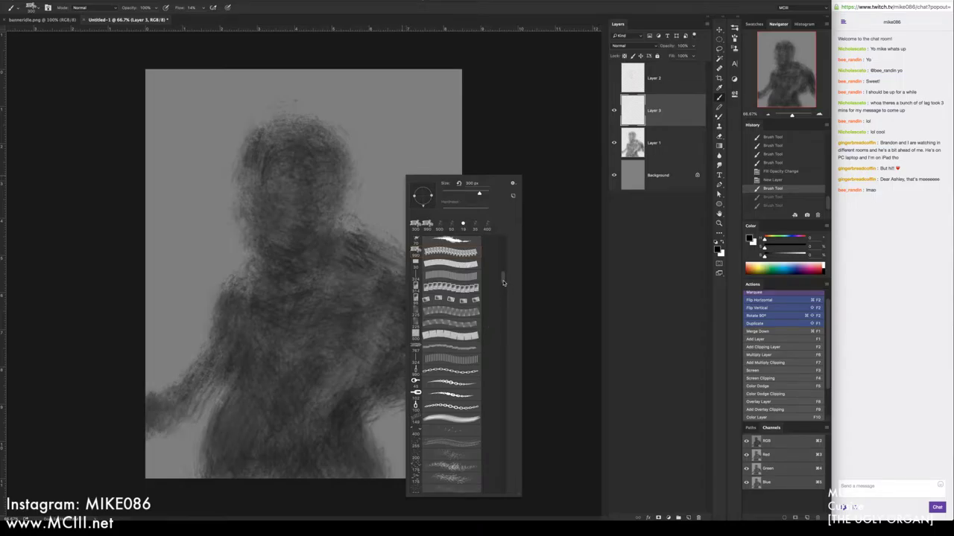
mouse_move(503, 278)
left_mouse_down()
mouse_move(504, 341)
mouse_move(499, 214)
left_mouse_up()
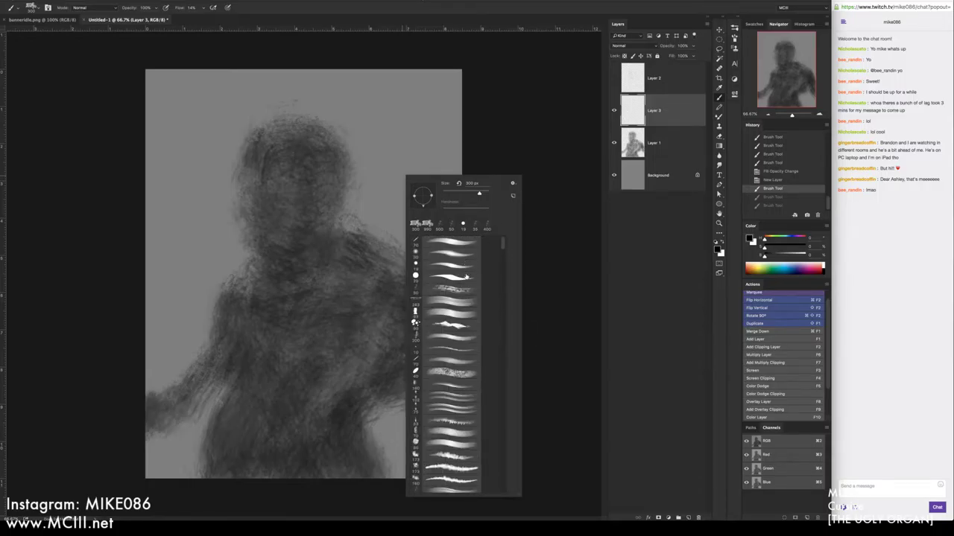
left_click(466, 290)
key("Return")
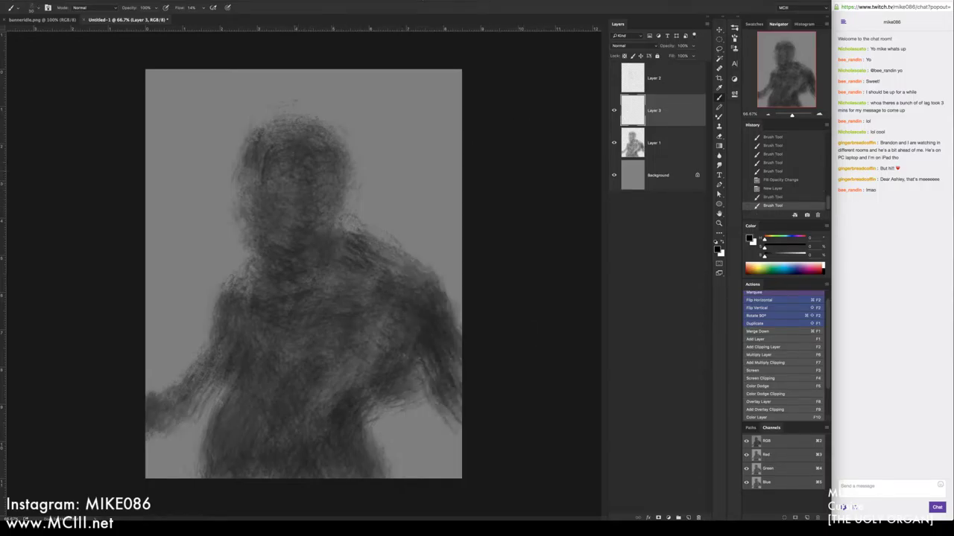
key("s")
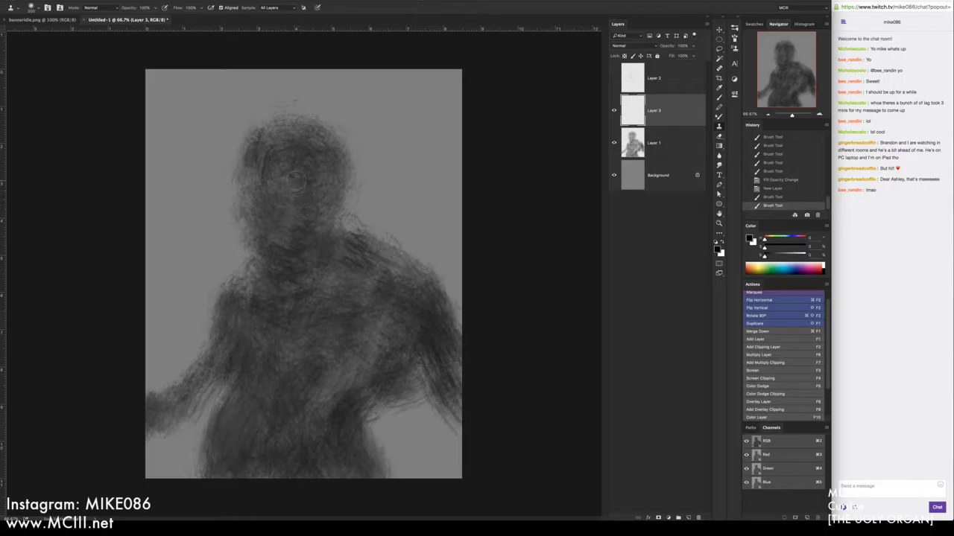
Darken the face, the left eye area and the neck with dark brush strokes
key("b")
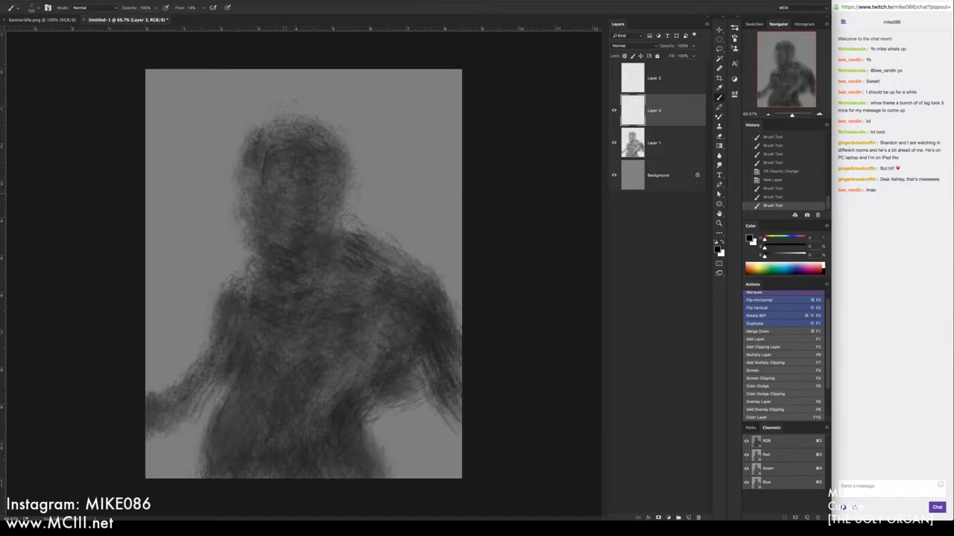
mouse_move(283, 192)
left_mouse_down()
mouse_move(252, 167)
mouse_move(266, 212)
mouse_move(280, 197)
mouse_move(265, 227)
left_mouse_up()
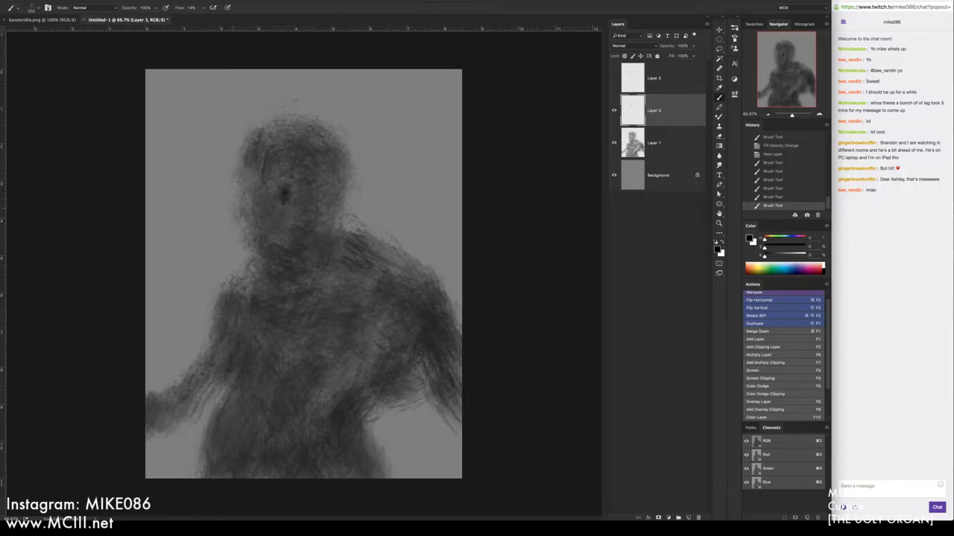
mouse_move(243, 188)
left_mouse_down()
mouse_move(256, 203)
mouse_move(309, 217)
mouse_move(275, 226)
mouse_move(262, 236)
mouse_move(285, 236)
mouse_move(258, 254)
mouse_move(258, 240)
mouse_move(252, 252)
mouse_move(281, 242)
mouse_move(326, 255)
left_mouse_up()
left_click_drag(316, 208, 327, 215)
mouse_move(290, 188)
left_mouse_down()
mouse_move(304, 200)
mouse_move(345, 191)
mouse_move(325, 225)
left_mouse_up()
Deepen both eye sockets, shade the right cheek and jaw, and shadow the gaps under the chin
left_click_drag(317, 223, 323, 231)
left_click_drag(338, 188, 329, 198)
left_click_drag(323, 192, 319, 204)
mouse_move(261, 192)
left_mouse_down()
mouse_move(246, 189)
mouse_move(244, 199)
mouse_move(258, 196)
mouse_move(246, 232)
mouse_move(299, 224)
mouse_move(286, 247)
mouse_move(263, 260)
mouse_move(291, 251)
mouse_move(302, 261)
mouse_move(305, 246)
left_mouse_up()
mouse_move(270, 279)
left_mouse_down()
mouse_move(316, 238)
mouse_move(310, 231)
mouse_move(317, 256)
left_mouse_up()
In OBS, replace the artist in the Music Credit text with the new artist's name
mouse_move(2, 319)
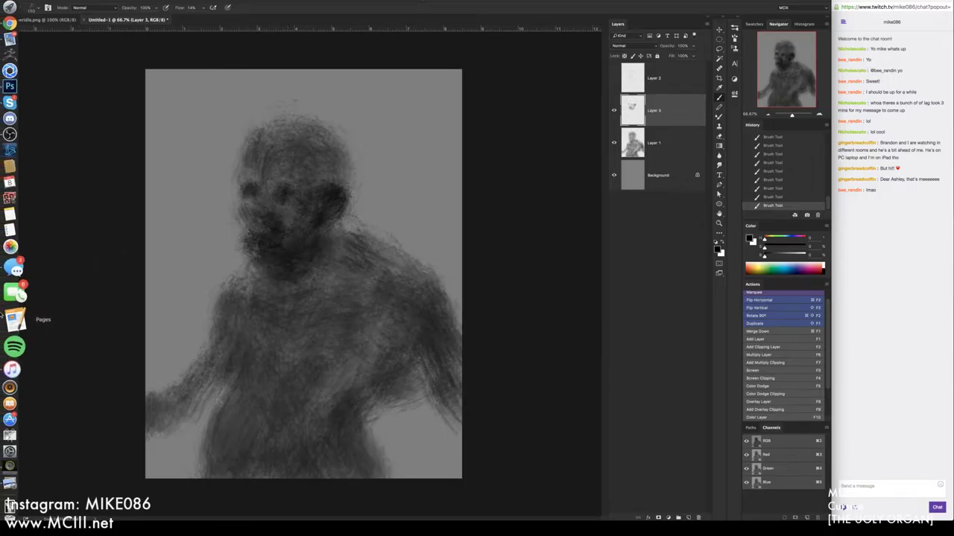
left_click(17, 156)
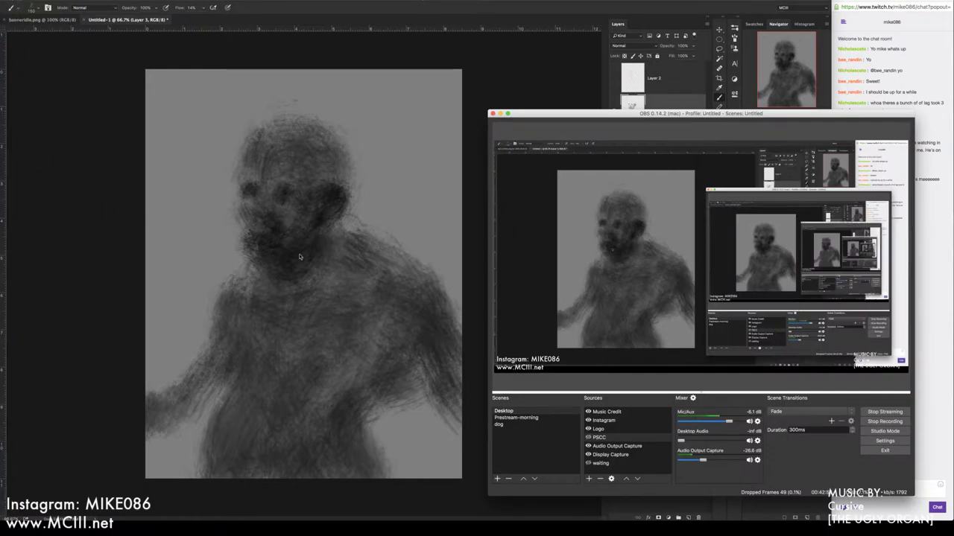
double_click(615, 412)
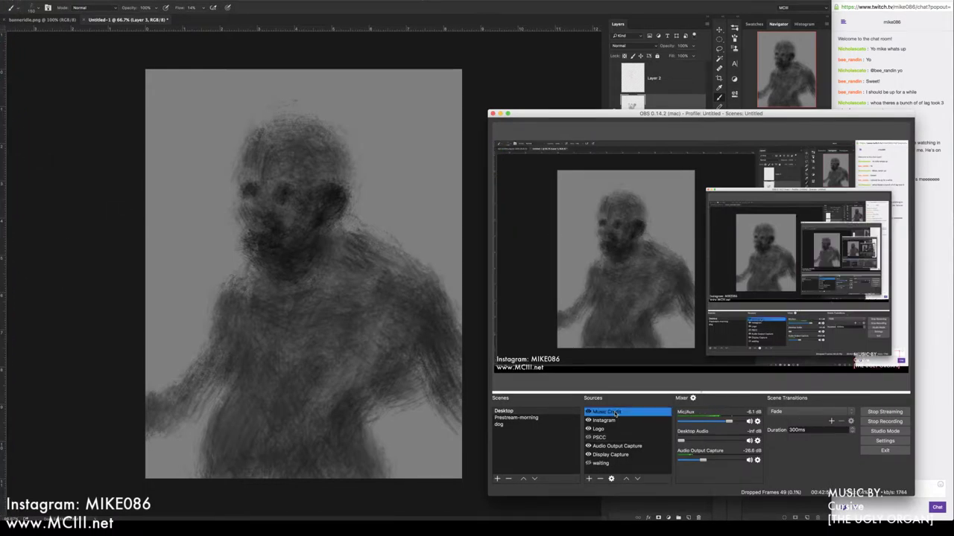
double_click(629, 425)
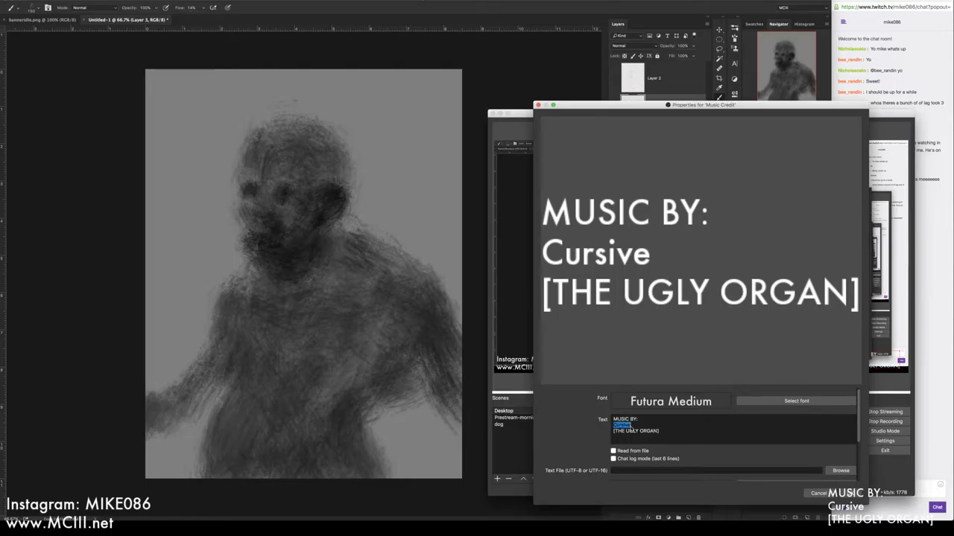
type("De")
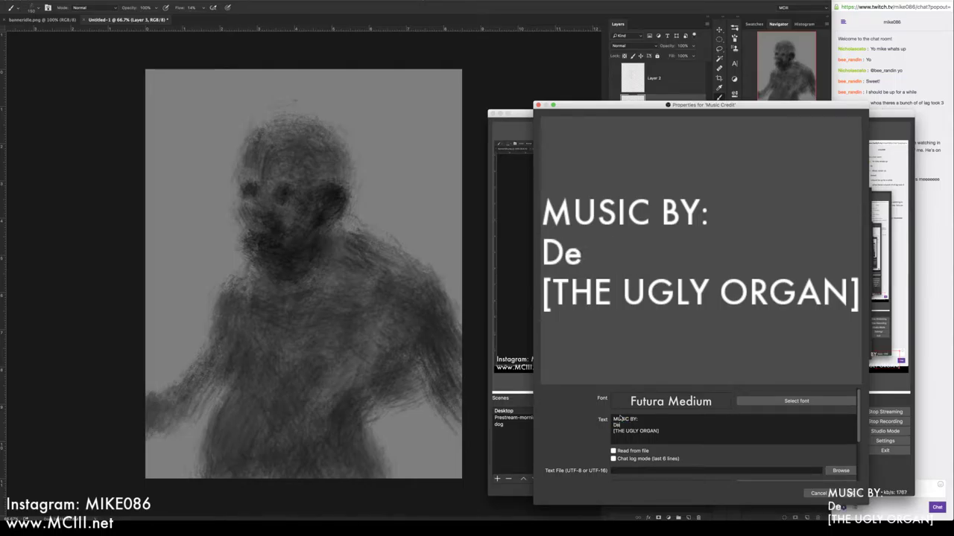
type("antoni")
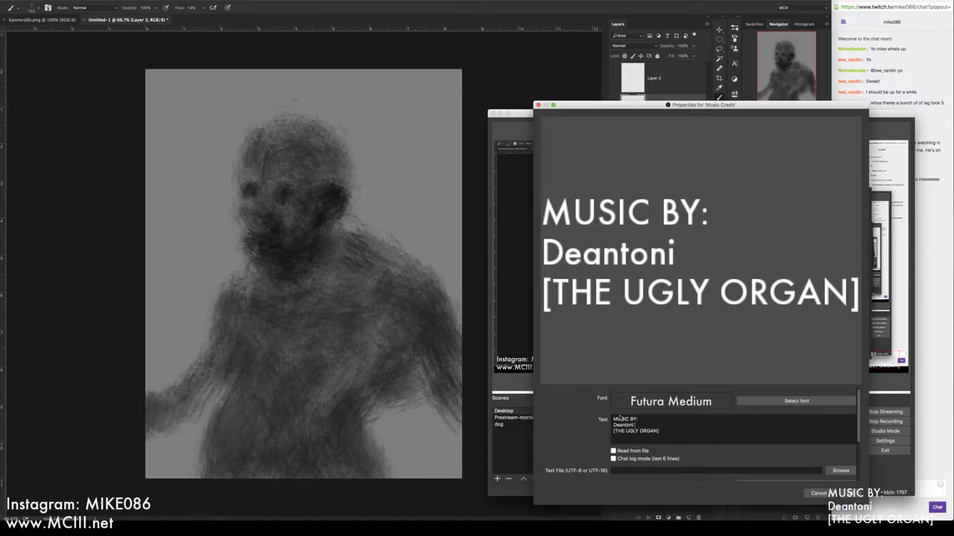
type(" Parks")
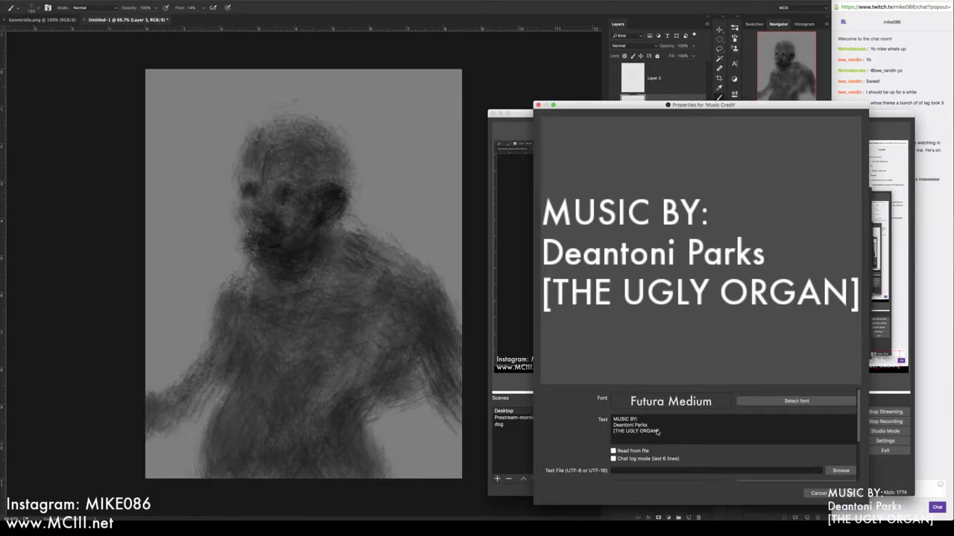
Change the album line to [Technoself], confirm, and move the overlay to the top-left
triple_click(617, 430)
type("Technose")
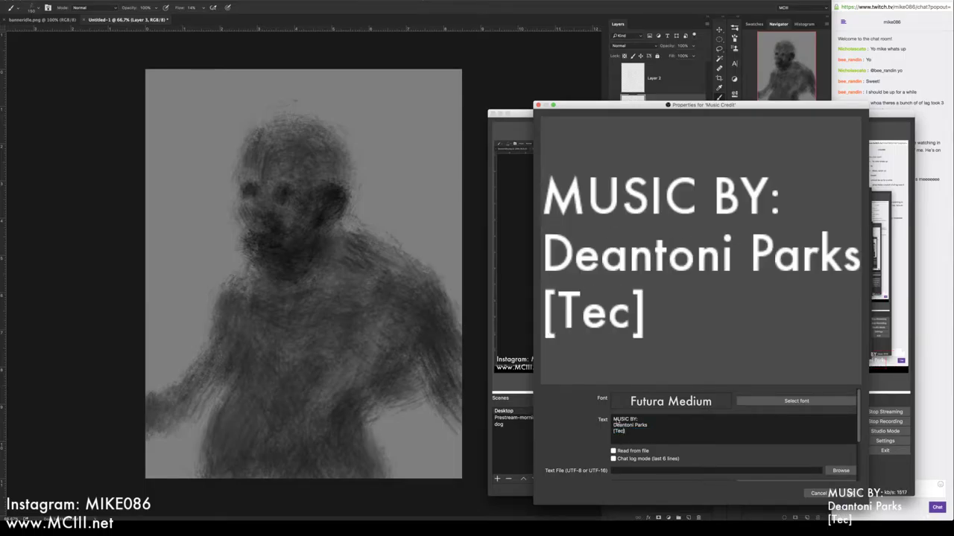
type("lf")
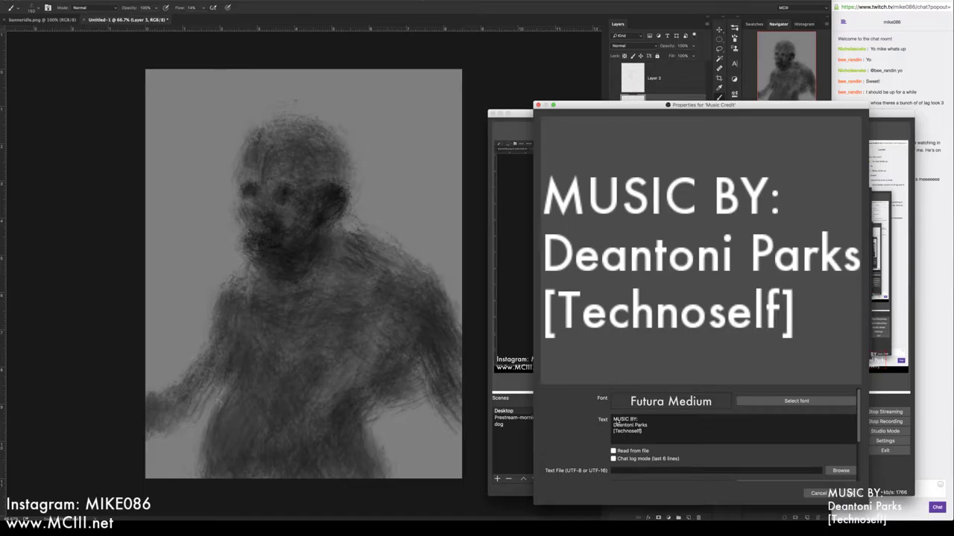
key("Return")
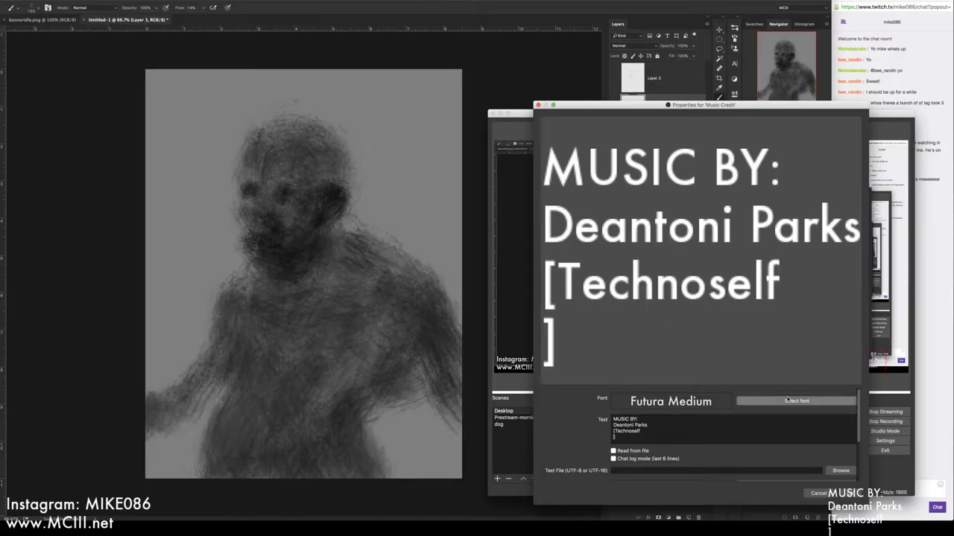
type("\\")
key("BackSpace")
key("BackSpace")
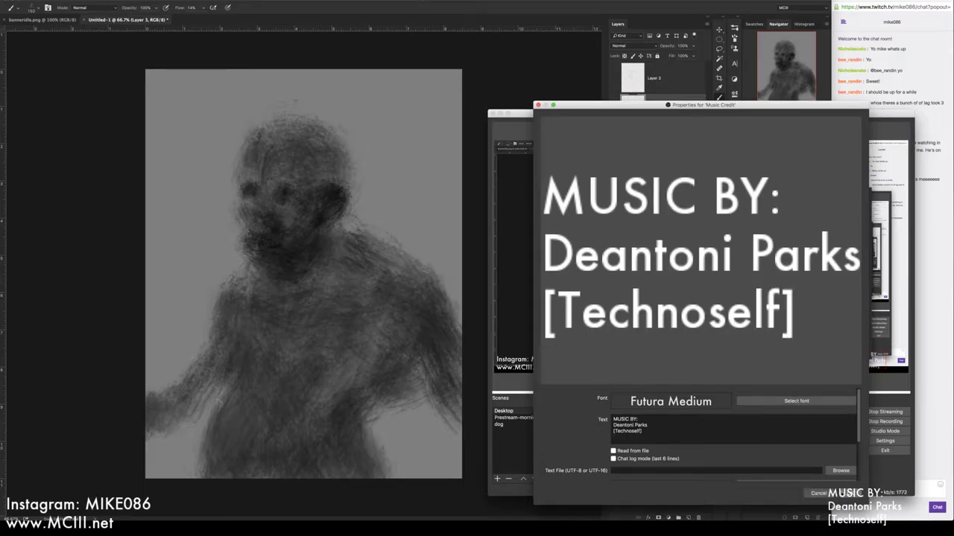
left_click(849, 493)
left_click_drag(855, 357, 510, 168)
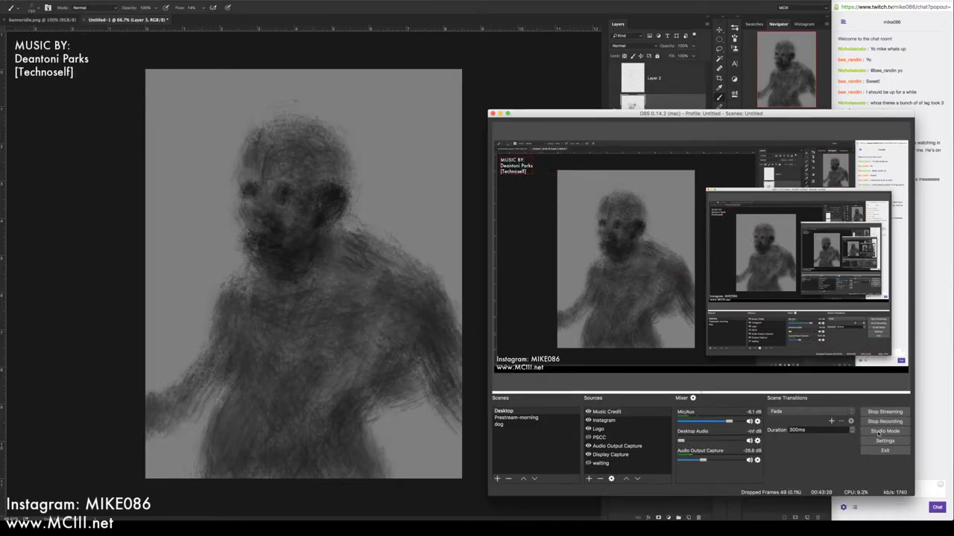
key("super+Tab")
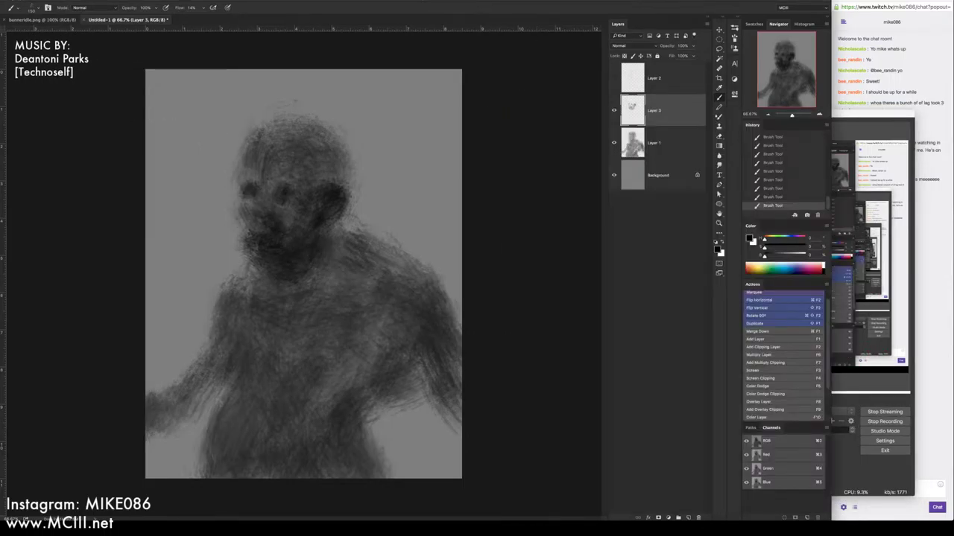
Paint dark shading over the eye sockets, cheeks, jaw, forehead, crown and neck
left_click(862, 6)
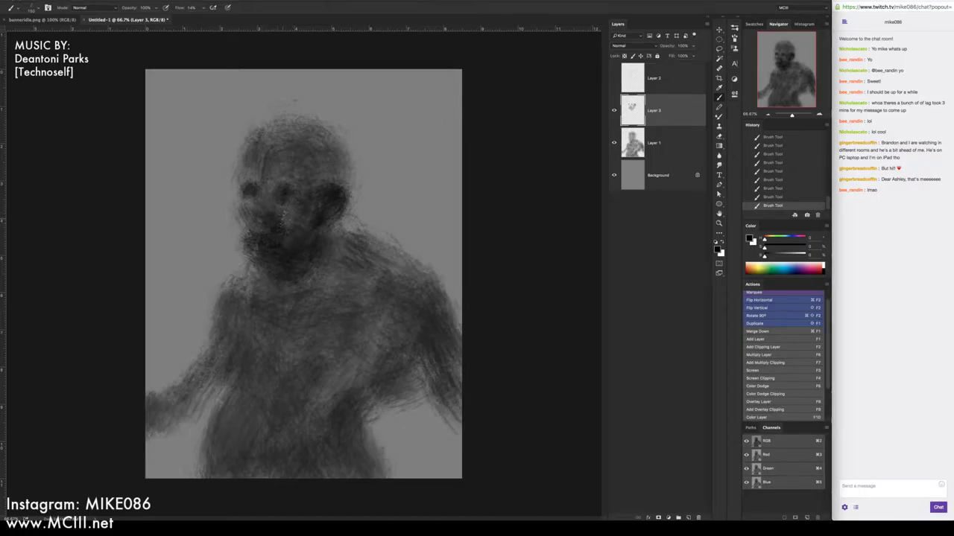
mouse_move(265, 203)
left_mouse_down()
mouse_move(248, 216)
mouse_move(277, 182)
mouse_move(264, 190)
mouse_move(253, 227)
mouse_move(293, 213)
mouse_move(250, 181)
mouse_move(280, 171)
mouse_move(249, 160)
mouse_move(291, 149)
mouse_move(306, 183)
mouse_move(307, 162)
mouse_move(290, 143)
left_mouse_up()
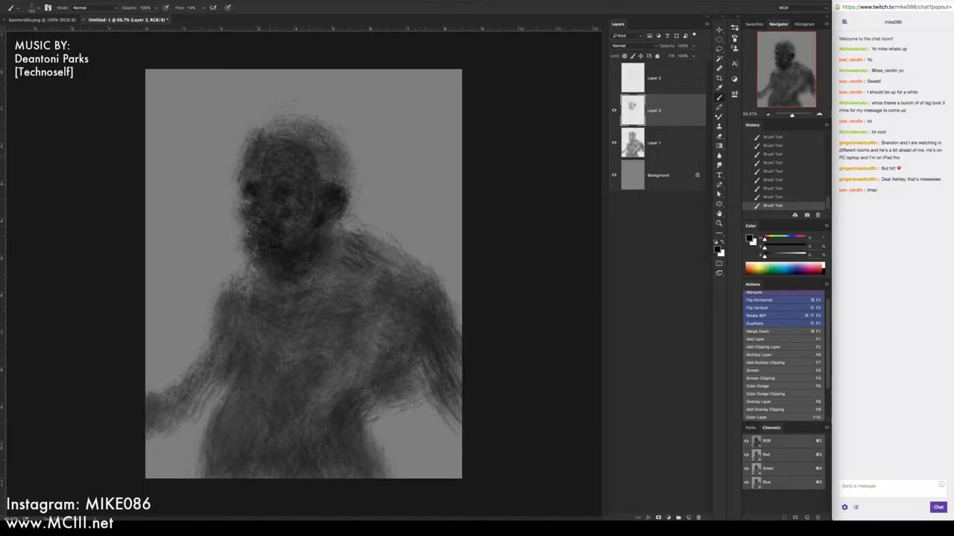
mouse_move(283, 195)
left_mouse_down()
mouse_move(307, 203)
mouse_move(258, 208)
mouse_move(246, 223)
left_mouse_up()
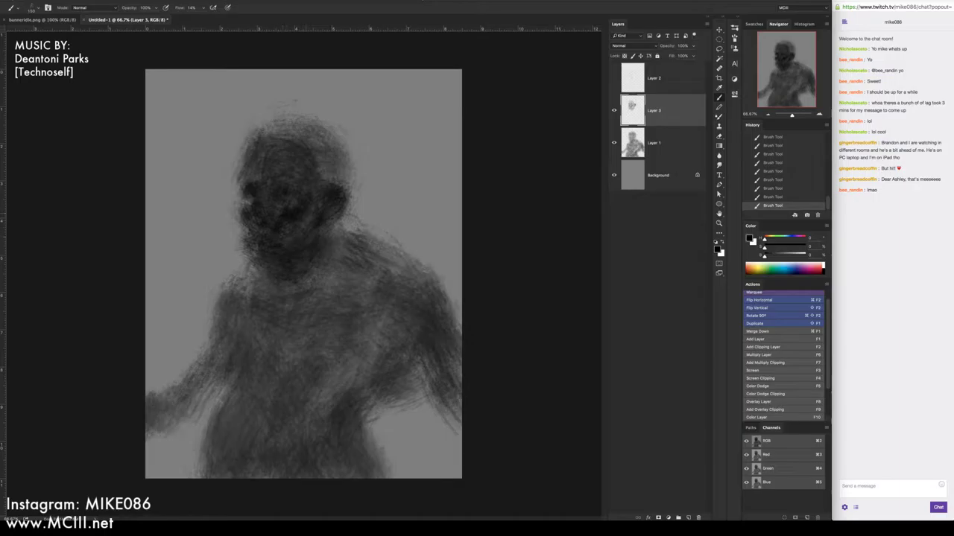
mouse_move(258, 183)
left_mouse_down()
mouse_move(240, 202)
mouse_move(237, 177)
left_mouse_up()
mouse_move(295, 167)
left_mouse_down()
mouse_move(320, 134)
mouse_move(348, 180)
left_mouse_up()
mouse_move(262, 138)
left_mouse_down()
mouse_move(299, 119)
mouse_move(295, 134)
left_mouse_up()
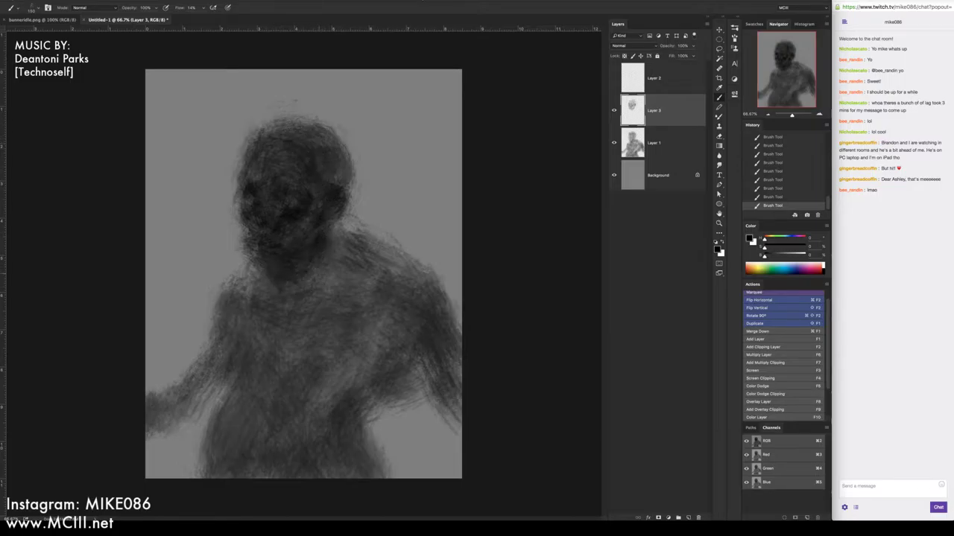
left_click_drag(277, 277, 301, 289)
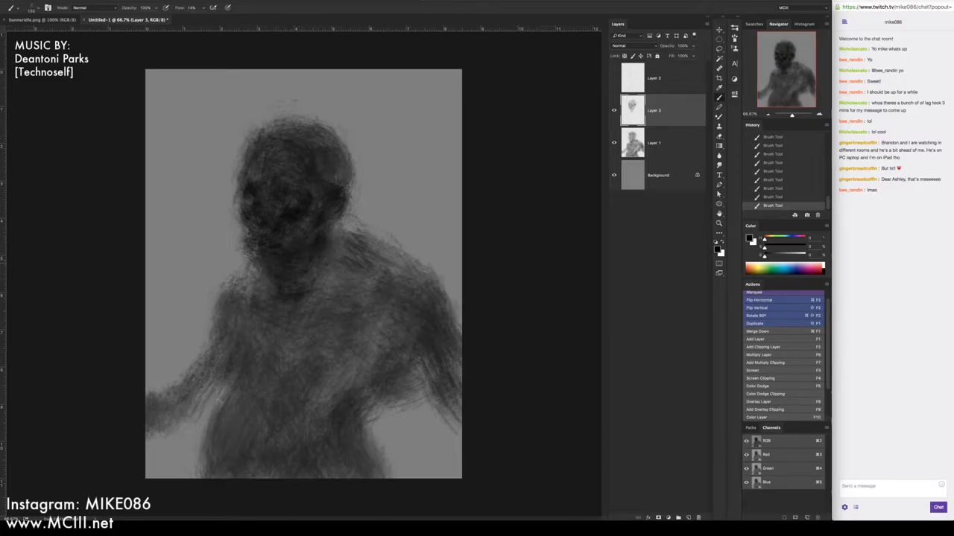
left_click_drag(323, 256, 320, 279)
Undo a merge-down so the shading stays on Layer 3, then pick the Polygonal Lasso
key("ctrl+e")
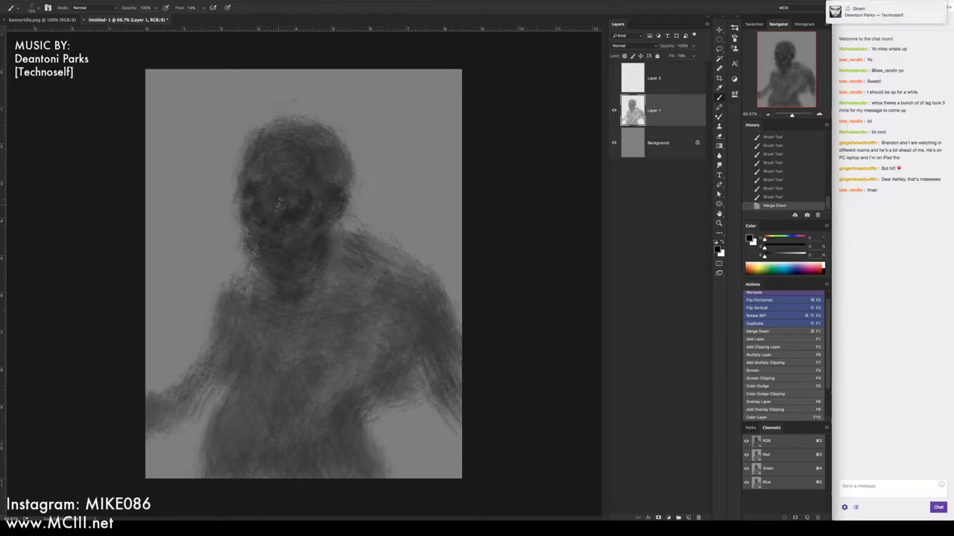
key("super+z")
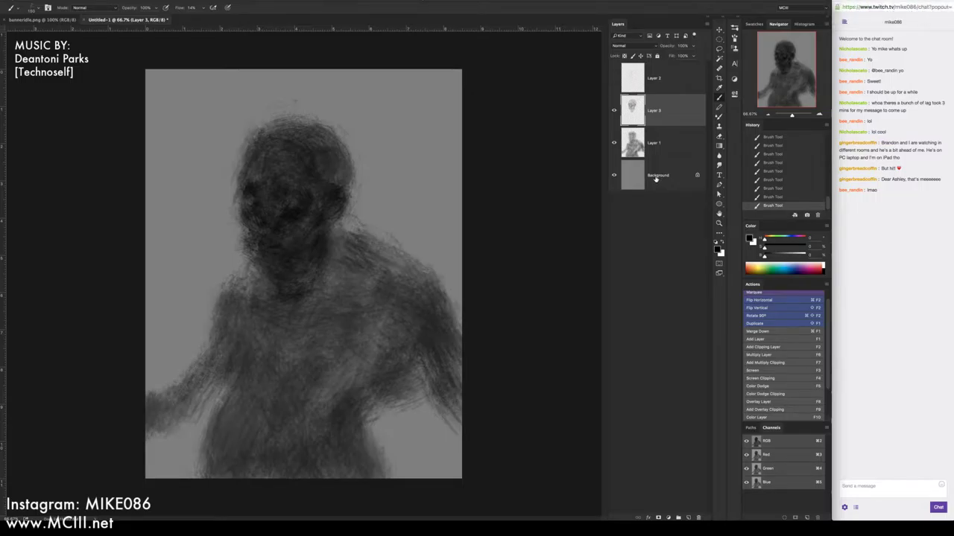
left_click(719, 49)
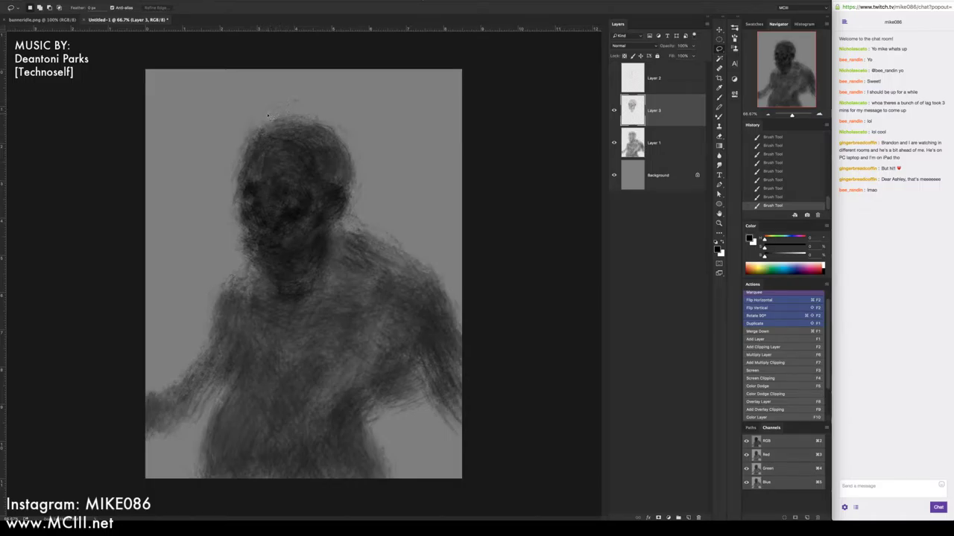
key("shift+l")
key("shift+l")
Lasso the head and copy-paste it onto a new Layer 4
mouse_move(250, 271)
left_mouse_down()
mouse_move(285, 300)
mouse_move(306, 299)
mouse_move(337, 262)
mouse_move(362, 209)
left_mouse_up()
left_click_drag(309, 96, 252, 270)
key("shift")
key("shift")
key("super+c")
key("super+v")
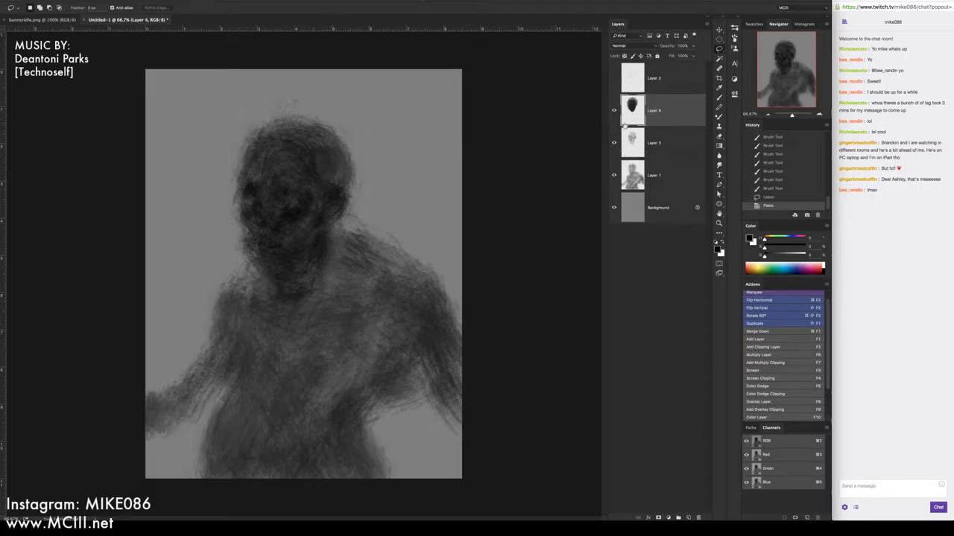
Hide Layer 3, Layer 1 and the Background, then delete the grey halo around the head
left_click_drag(614, 142, 612, 207)
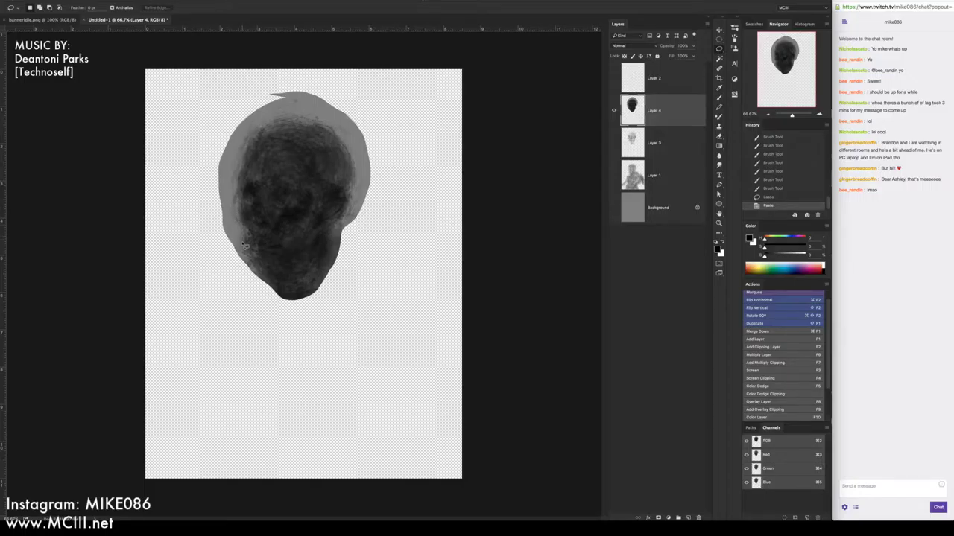
mouse_move(257, 273)
left_mouse_down()
mouse_move(251, 295)
mouse_move(168, 219)
mouse_move(223, 55)
mouse_move(501, 158)
mouse_move(271, 447)
left_mouse_up()
key("Delete")
key("super+d")
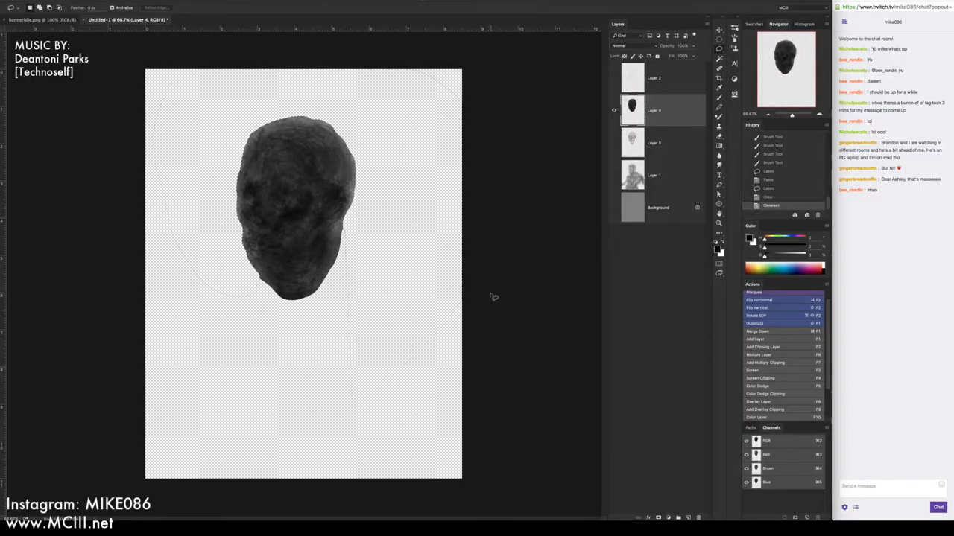
Turn on the grey Background layer's visibility behind the head
left_click(160, 2)
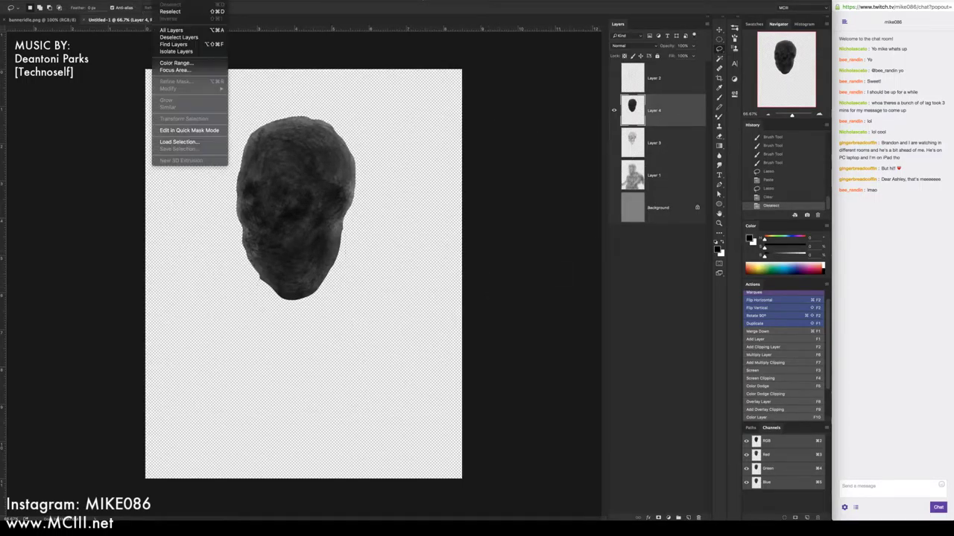
left_click(304, 58)
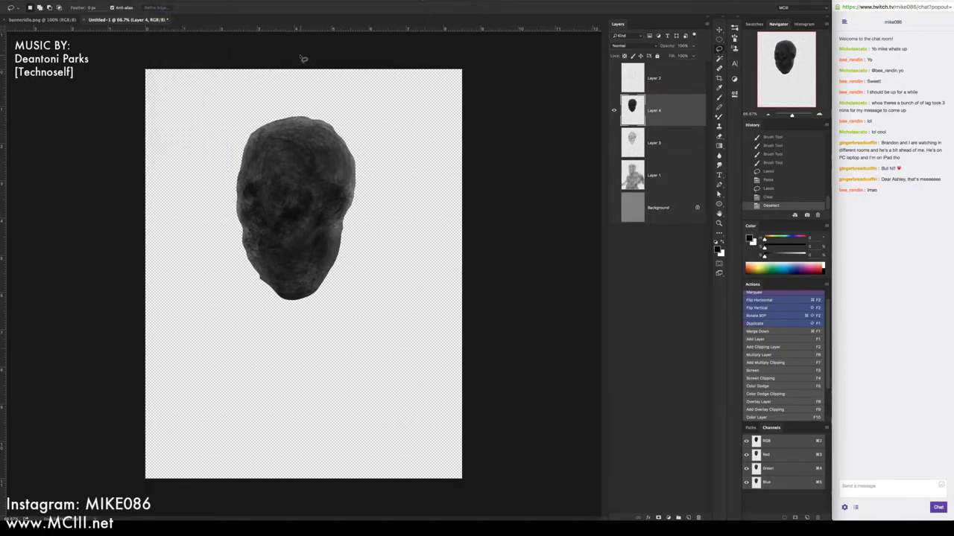
left_click(614, 209)
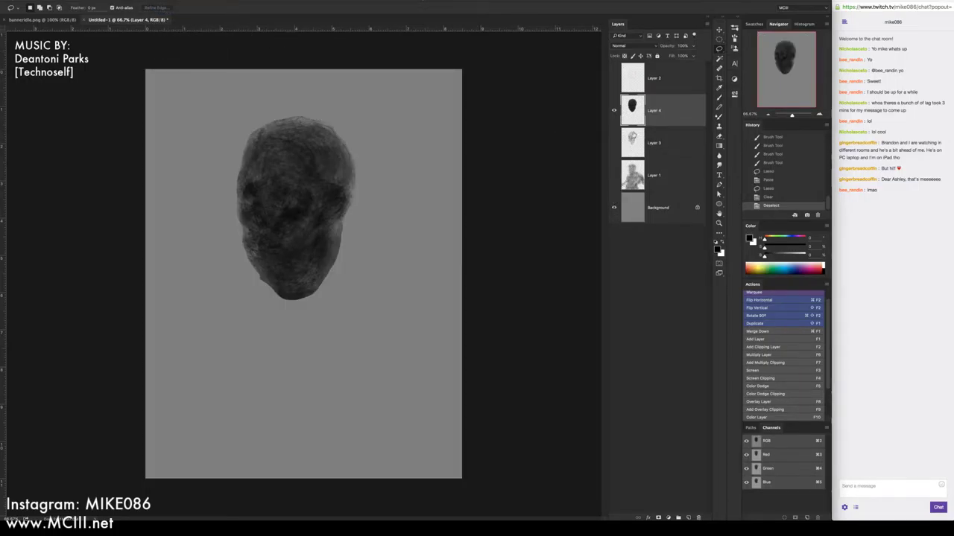
left_click(614, 143)
left_click(614, 143)
Delete Layers 3 and 1, make Layer 4 active, and flip the canvas horizontally
left_click(670, 156)
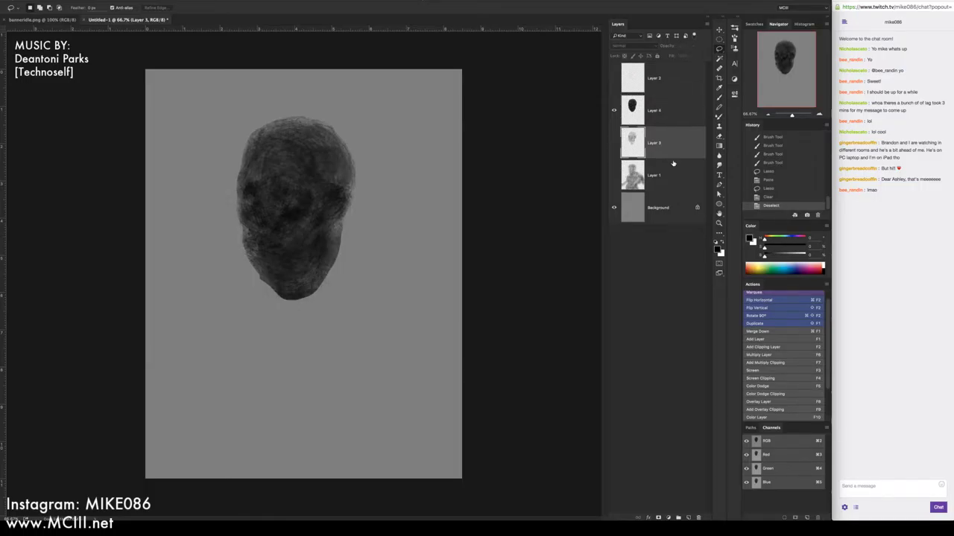
left_click(670, 184, "shift")
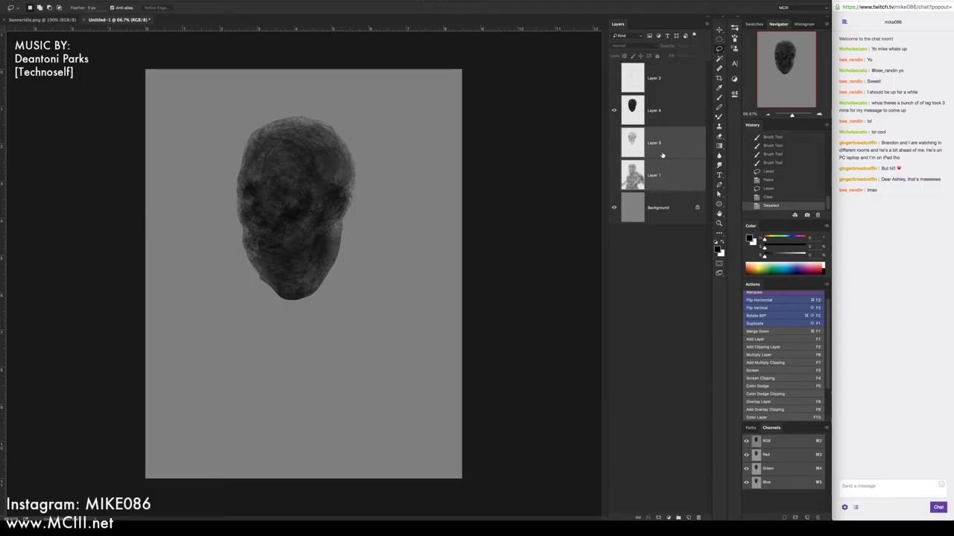
key("Delete")
left_click(634, 109)
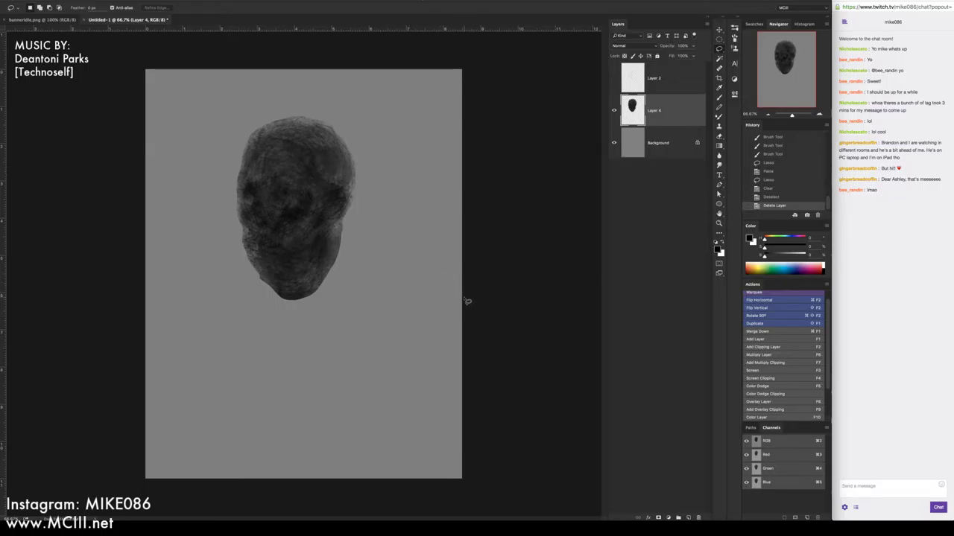
key("super+F2")
key("b")
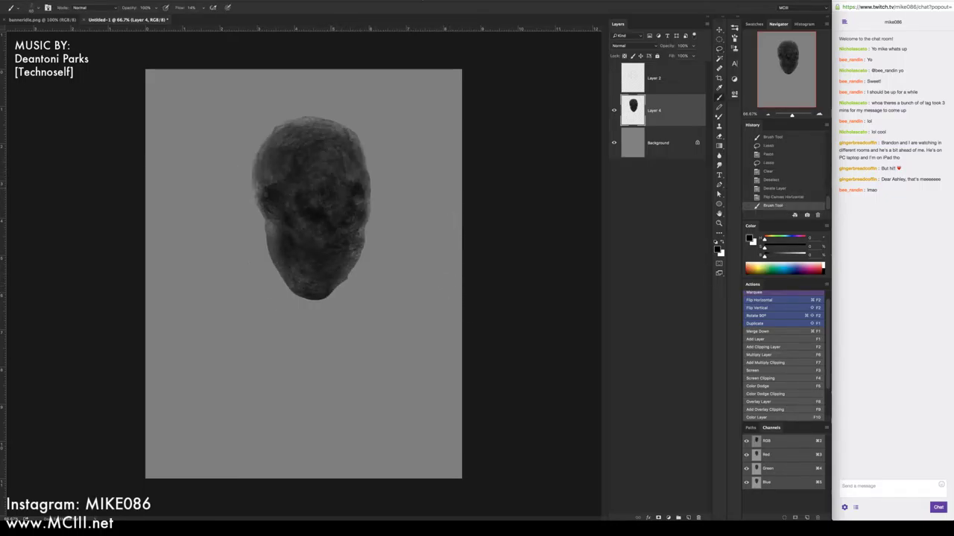
Dab darker tone onto the head and darken its right and lower-left cheeks
left_click(321, 198)
left_click(322, 198)
left_click(317, 199)
left_click(314, 202)
left_click(313, 202)
left_click(332, 195)
left_click(333, 195)
left_click(315, 208)
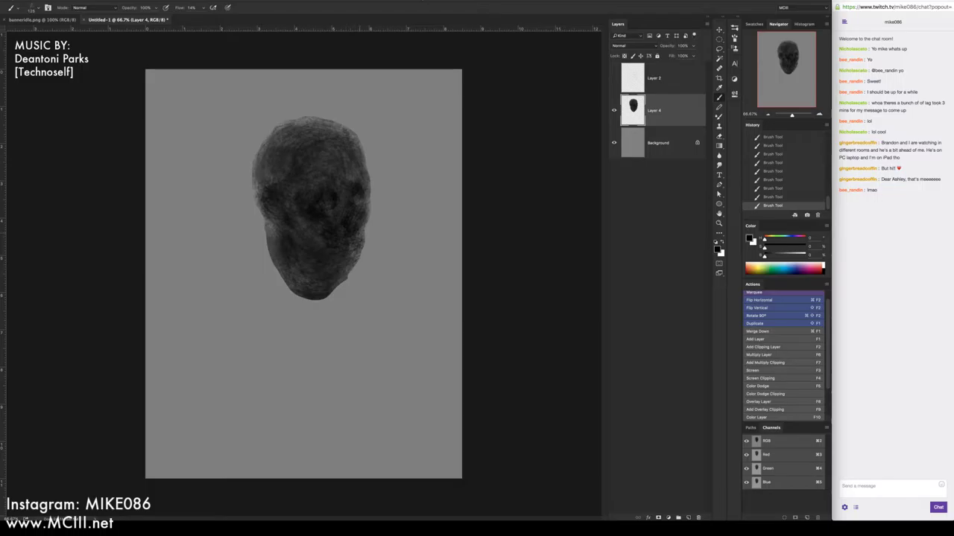
mouse_move(364, 230)
left_mouse_down()
mouse_move(362, 247)
mouse_move(346, 257)
mouse_move(365, 243)
left_mouse_up()
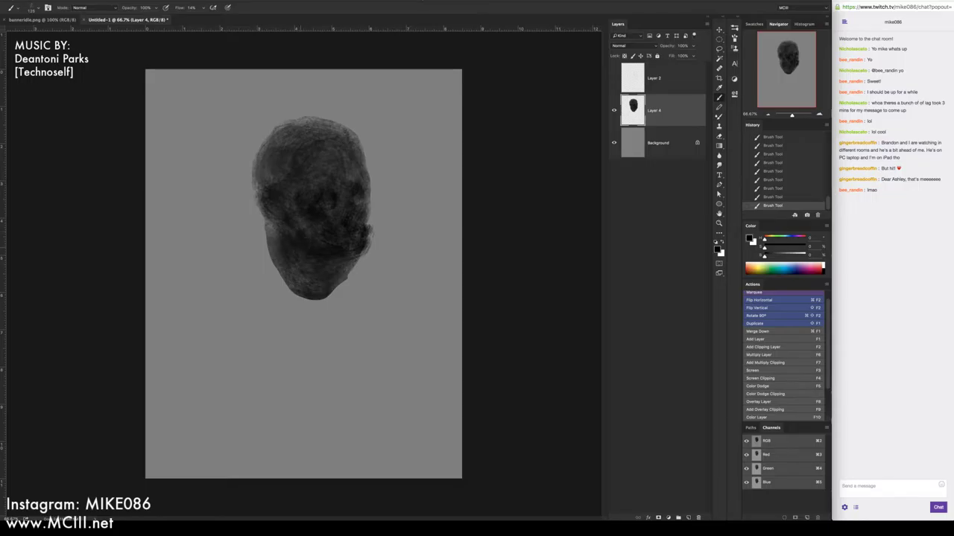
mouse_move(320, 250)
left_mouse_down()
mouse_move(289, 237)
mouse_move(310, 252)
mouse_move(312, 228)
mouse_move(274, 242)
mouse_move(304, 285)
mouse_move(328, 282)
mouse_move(351, 263)
left_mouse_up()
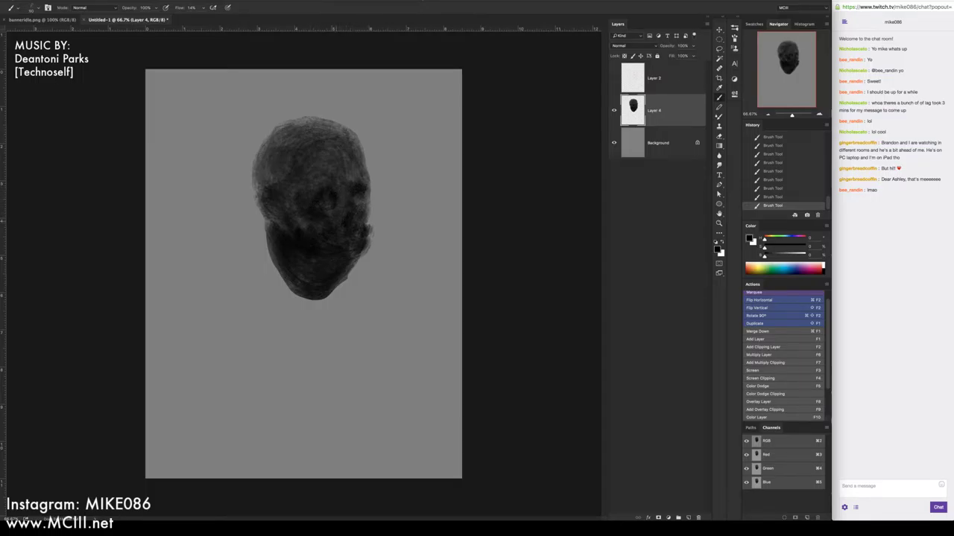
Darken the cheeks, crown and left and right edges, then mirror the canvas back
left_click_drag(365, 216, 365, 207)
mouse_move(276, 197)
left_mouse_down()
mouse_move(266, 203)
mouse_move(262, 177)
mouse_move(253, 195)
mouse_move(264, 211)
mouse_move(258, 135)
mouse_move(306, 118)
left_mouse_up()
left_click_drag(255, 152, 272, 132)
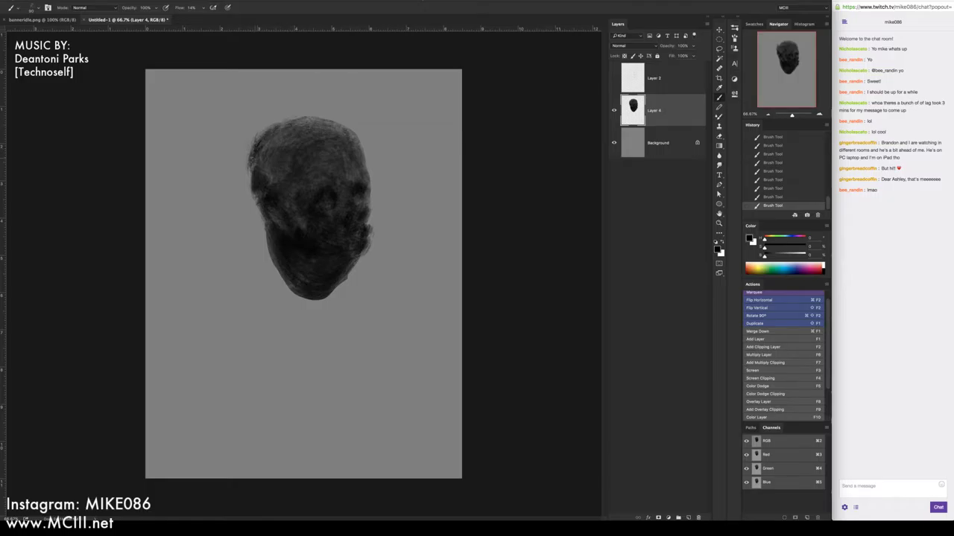
mouse_move(253, 173)
left_mouse_down()
mouse_move(252, 152)
mouse_move(273, 175)
mouse_move(249, 169)
left_mouse_up()
left_click_drag(254, 203, 256, 191)
mouse_move(364, 169)
left_mouse_down()
mouse_move(353, 131)
mouse_move(290, 123)
mouse_move(316, 125)
left_mouse_up()
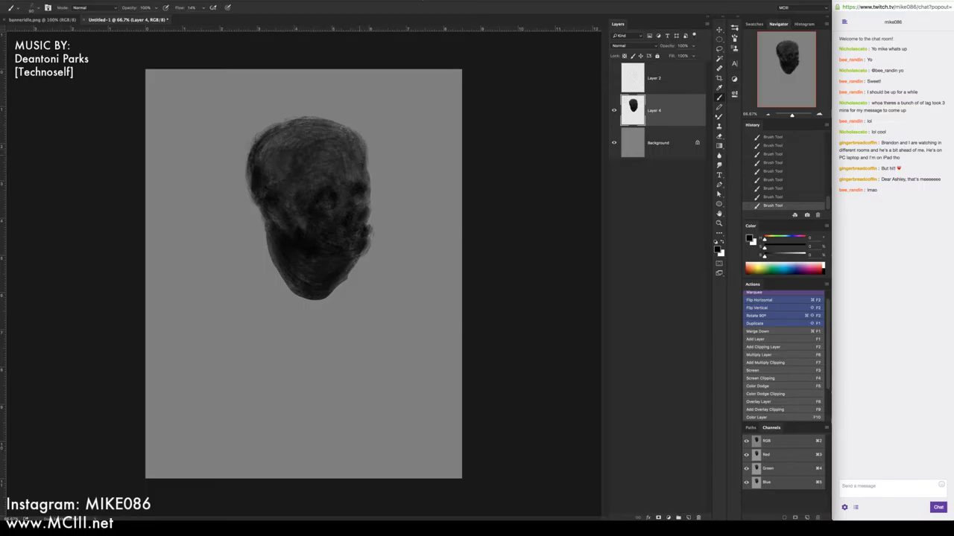
key("super+F2")
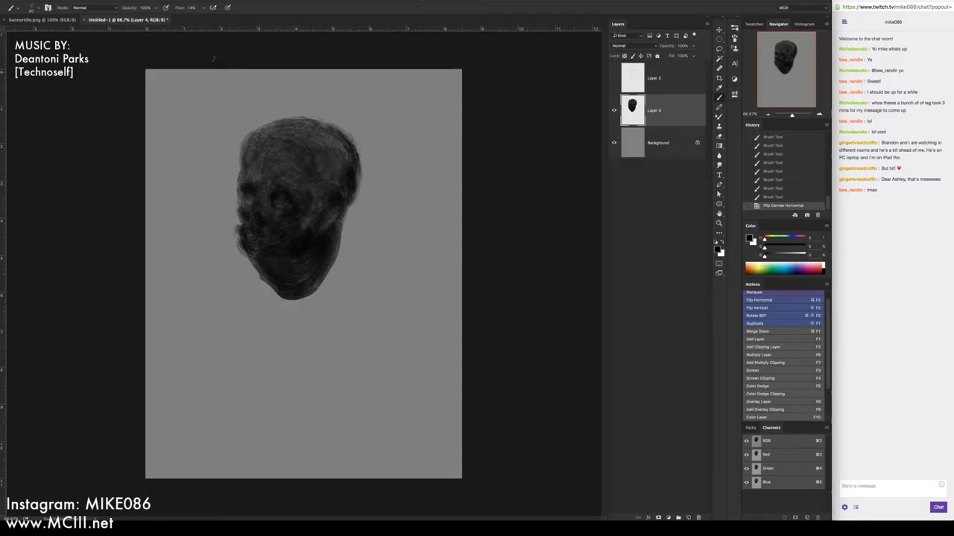
Close Image > Image Rotation without flipping and bring up the brush preset picker on the canvas
left_click(108, 4)
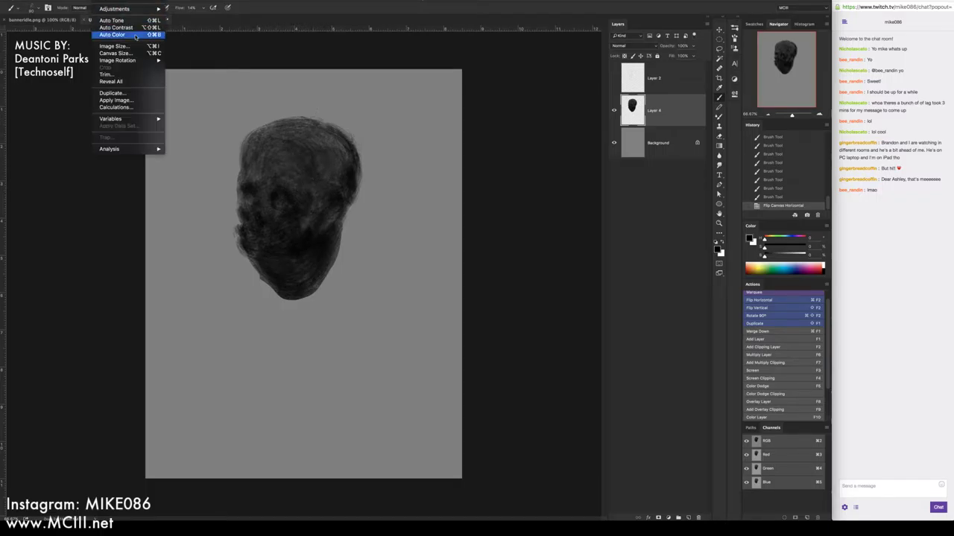
mouse_move(145, 61)
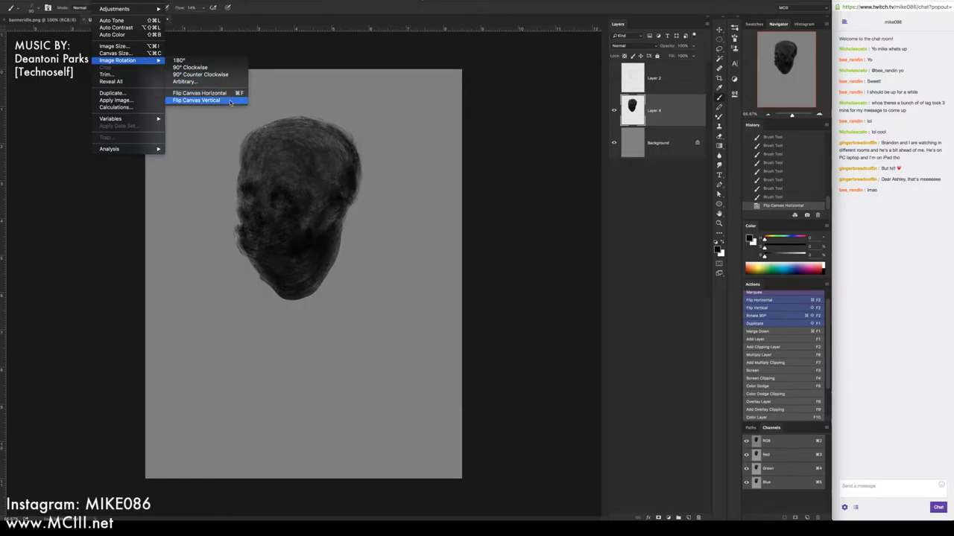
left_click(254, 42)
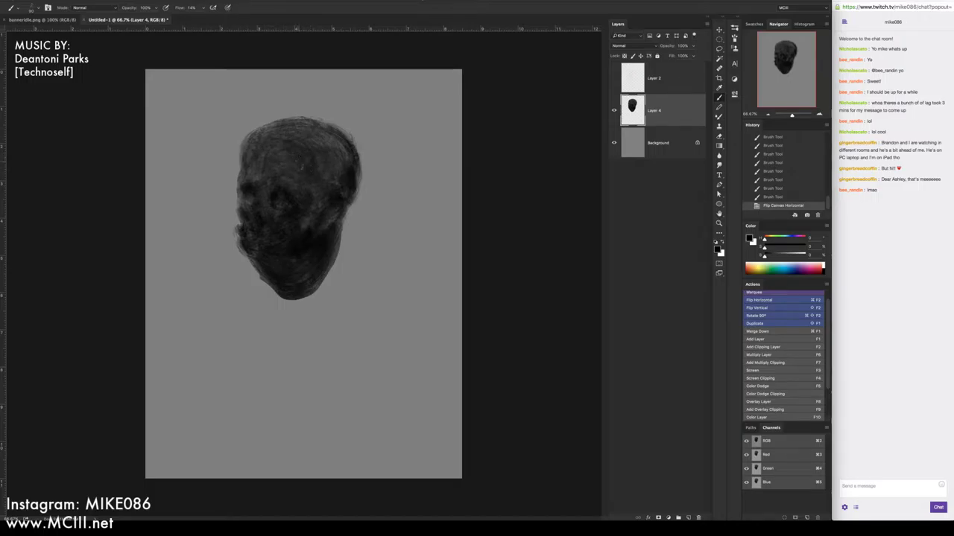
right_click(316, 180)
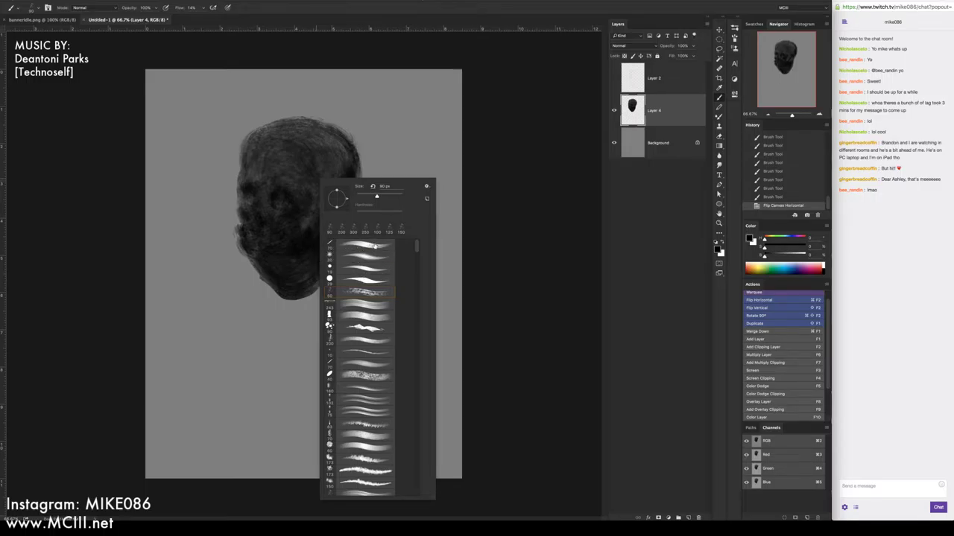
Choose the 70 px hard round brush and sample a shade from the head
left_click(372, 249)
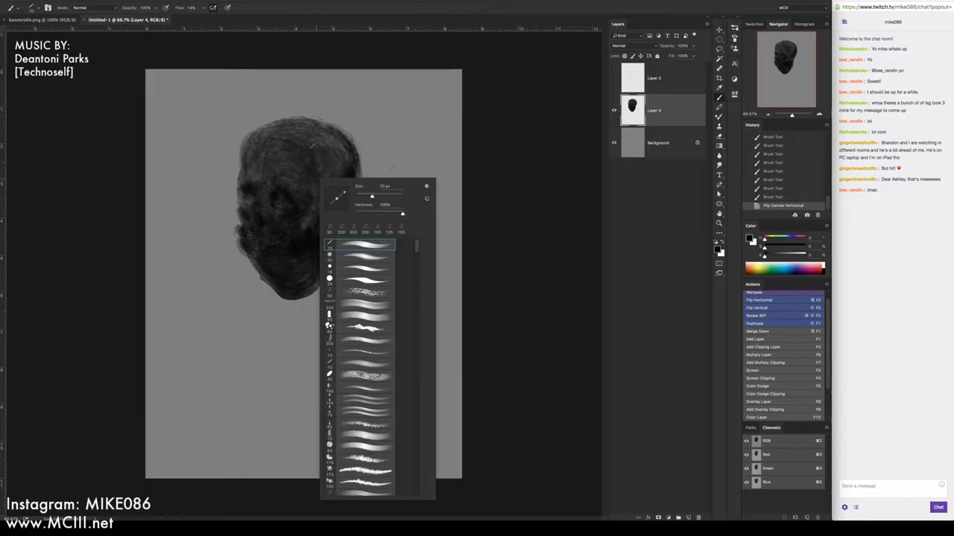
left_click(306, 158)
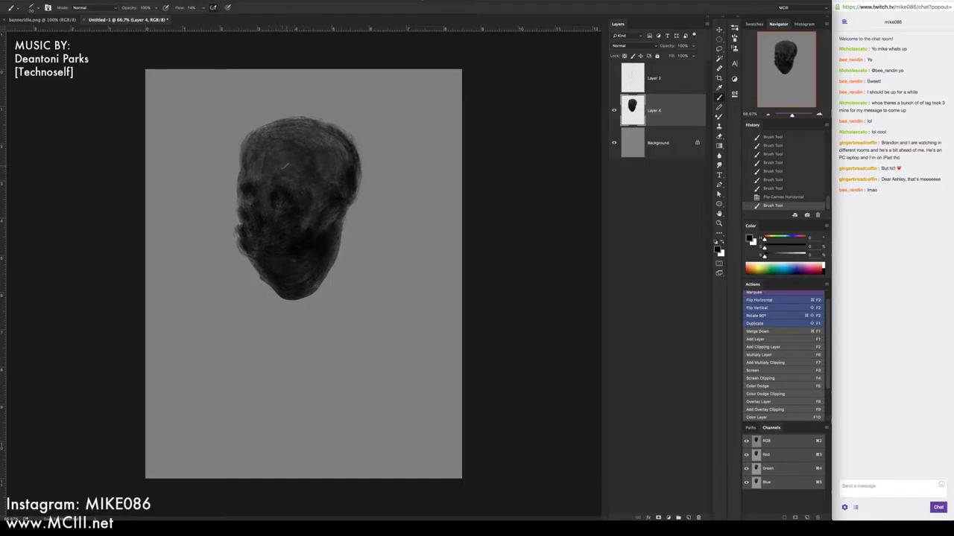
key("i")
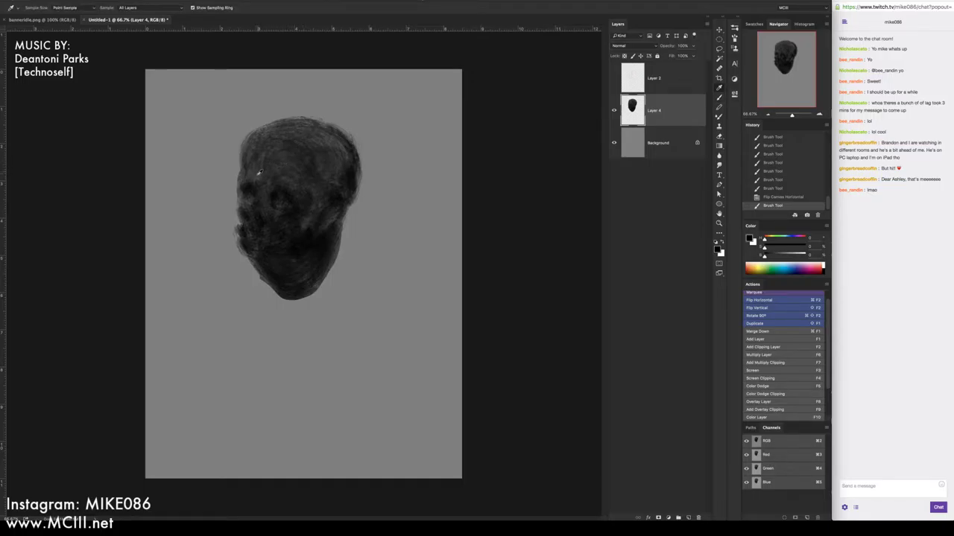
left_click(259, 176)
mouse_move(258, 176)
left_mouse_down()
mouse_move(266, 187)
mouse_move(274, 177)
left_mouse_up()
key("b")
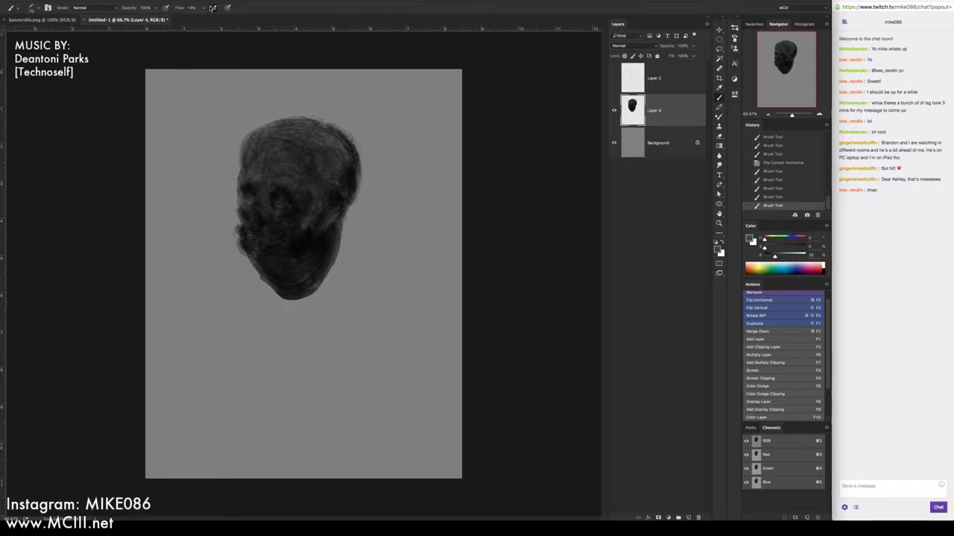
Raise the brush Flow and paint a faint light stroke on the head
left_click(204, 7)
left_click_drag(202, 17, 223, 20)
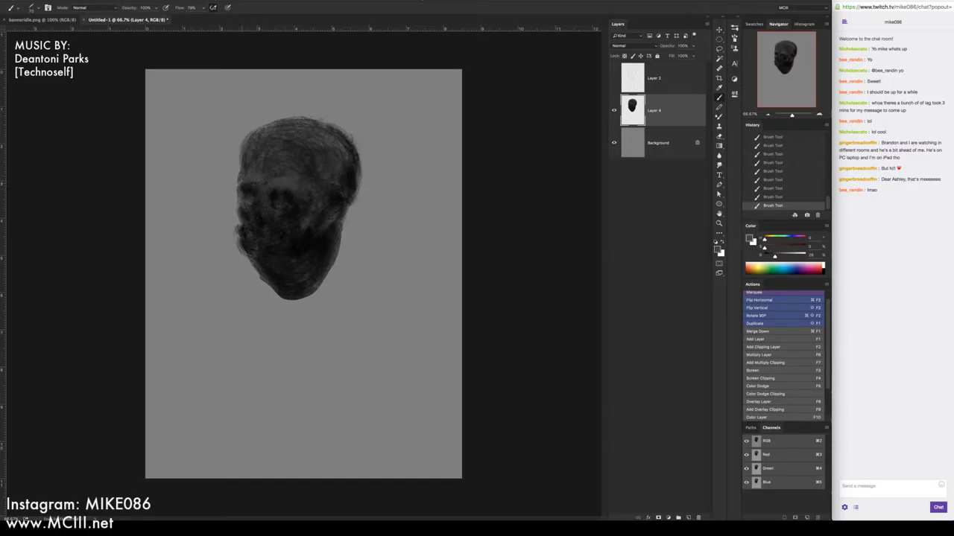
left_click_drag(261, 186, 268, 174)
On a new layer, write 'Light' with a downward arrow in white above the head
left_click(748, 339)
key("d")
key("x")
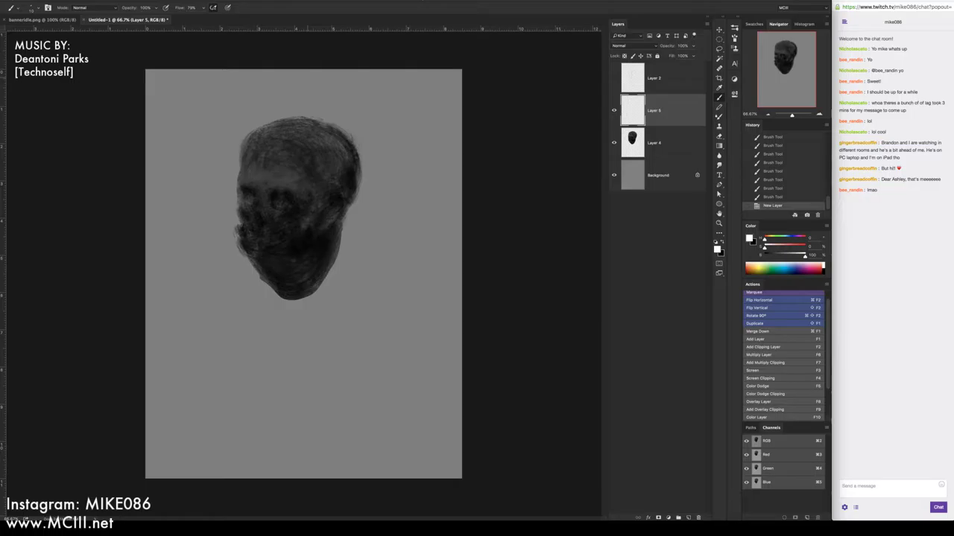
left_click_drag(307, 78, 309, 100)
key("super+z")
left_click(289, 79)
left_click(289, 81)
left_click(291, 80)
left_click_drag(295, 79, 306, 82)
left_click_drag(303, 78, 308, 78)
On Layer 4, sample a grey and paint light streaks on the head's left edge and top
left_click(673, 145)
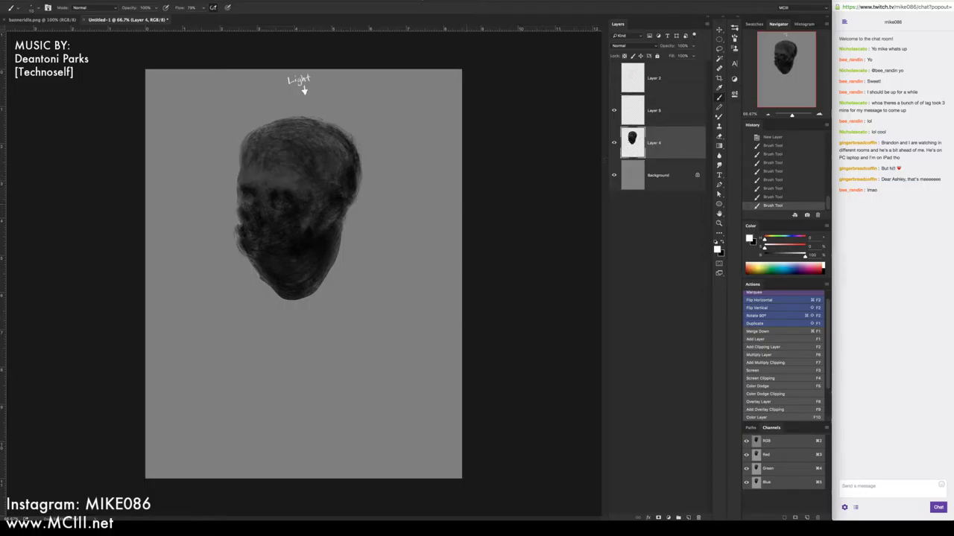
left_click(259, 176, "alt")
left_click_drag(244, 171, 245, 180)
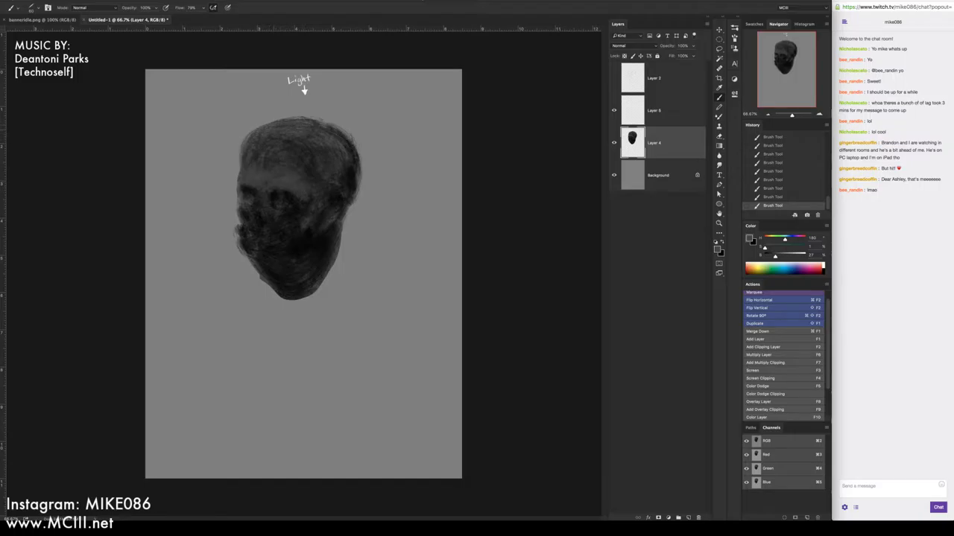
mouse_move(309, 125)
left_mouse_down()
mouse_move(340, 136)
mouse_move(353, 156)
mouse_move(305, 141)
mouse_move(288, 146)
left_mouse_up()
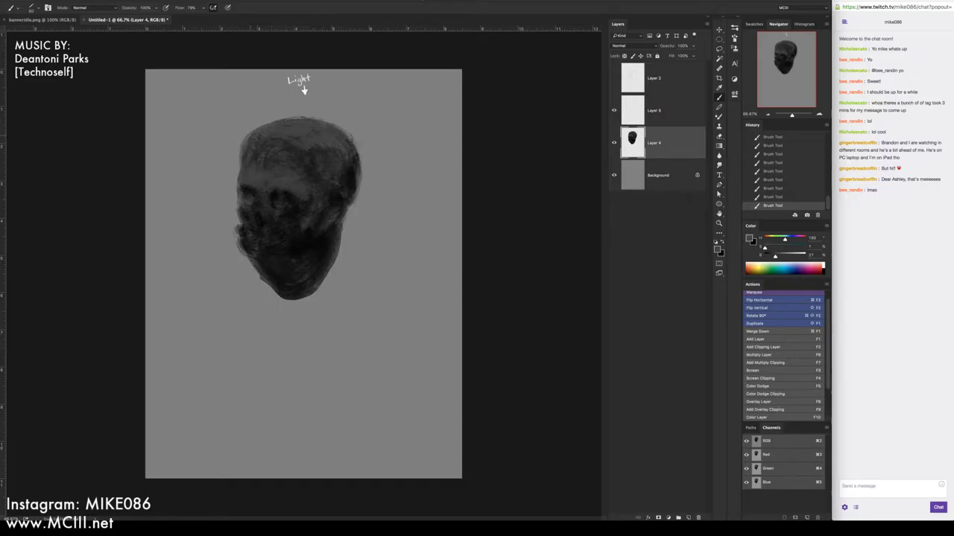
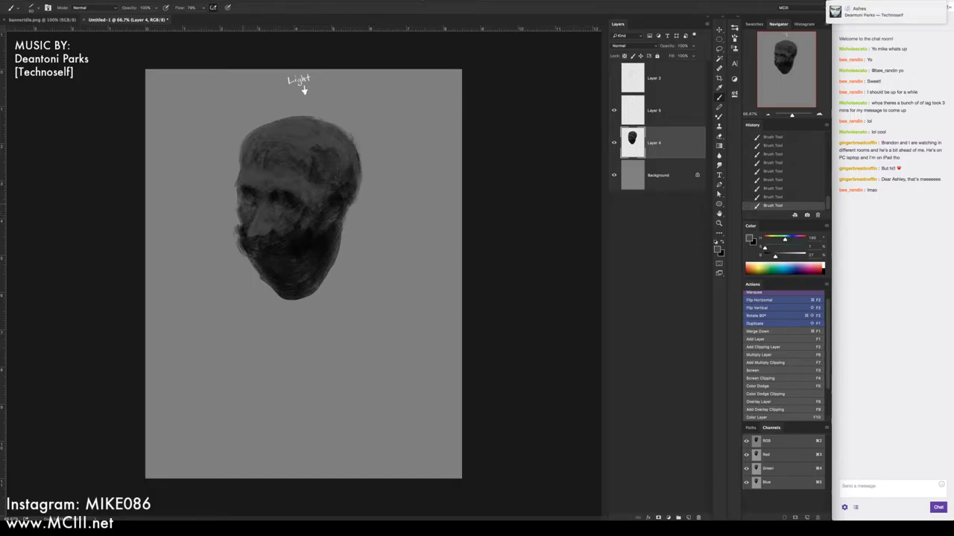
Mirror the canvas horizontally, then lighten the left cheek, jaw, chin and right moustache end
key("super+F2")
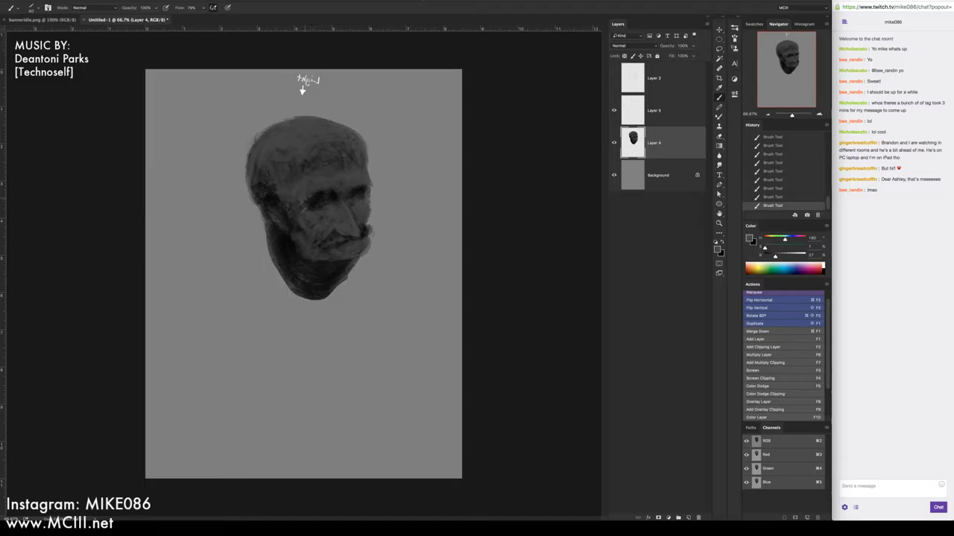
mouse_move(262, 202)
left_mouse_down()
mouse_move(295, 227)
mouse_move(284, 237)
mouse_move(274, 229)
left_mouse_up()
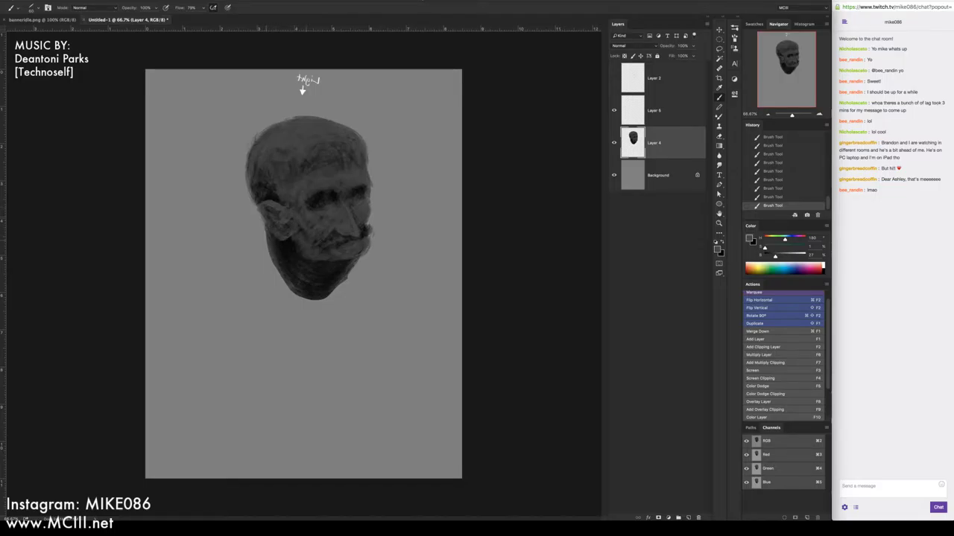
mouse_move(299, 257)
left_mouse_down()
mouse_move(319, 265)
mouse_move(287, 268)
mouse_move(284, 279)
mouse_move(330, 289)
left_mouse_up()
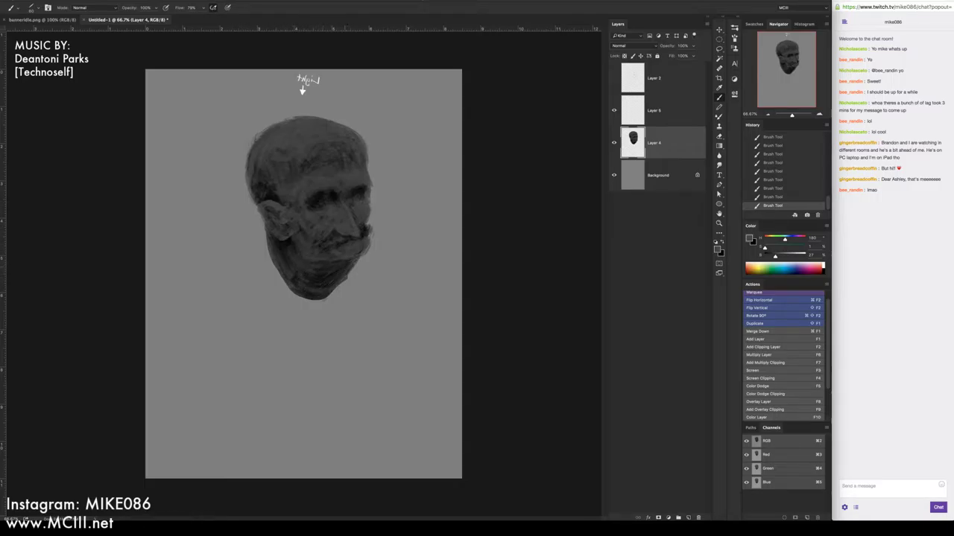
left_click_drag(332, 268, 301, 292)
mouse_move(359, 237)
left_mouse_down()
mouse_move(369, 231)
mouse_move(341, 244)
left_mouse_up()
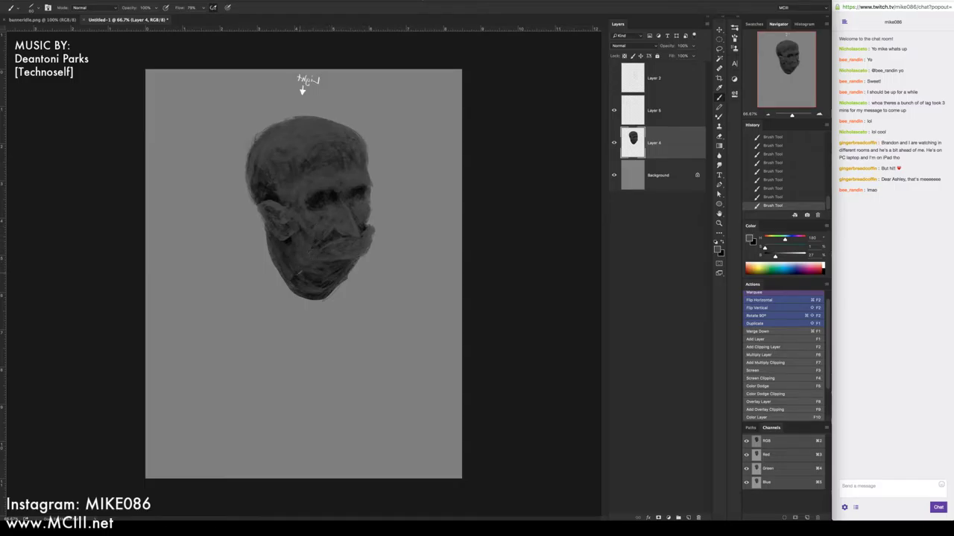
Flip the canvas back to its original direction and touch up the mouth and cheek shading
key("super+F2")
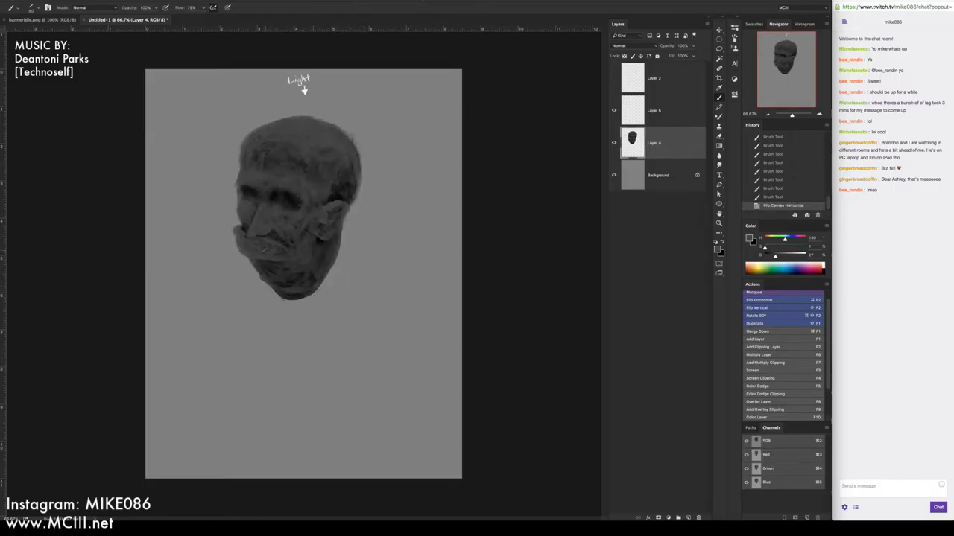
left_click_drag(298, 201, 305, 198)
left_click_drag(279, 256, 286, 252)
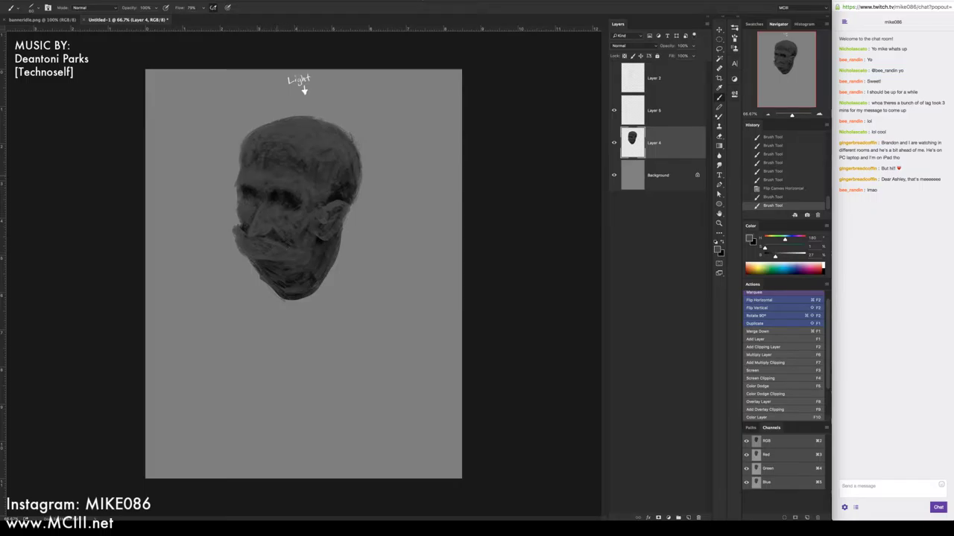
Sample near-black eye tones to darken both eyes, then add a light upper-left forehead stroke
left_click(268, 195, "alt")
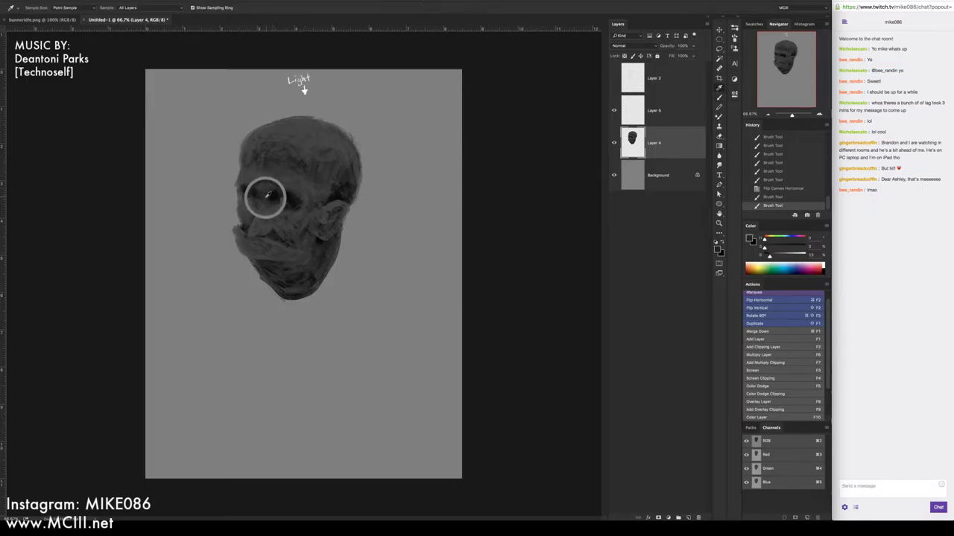
left_click(289, 197, "alt")
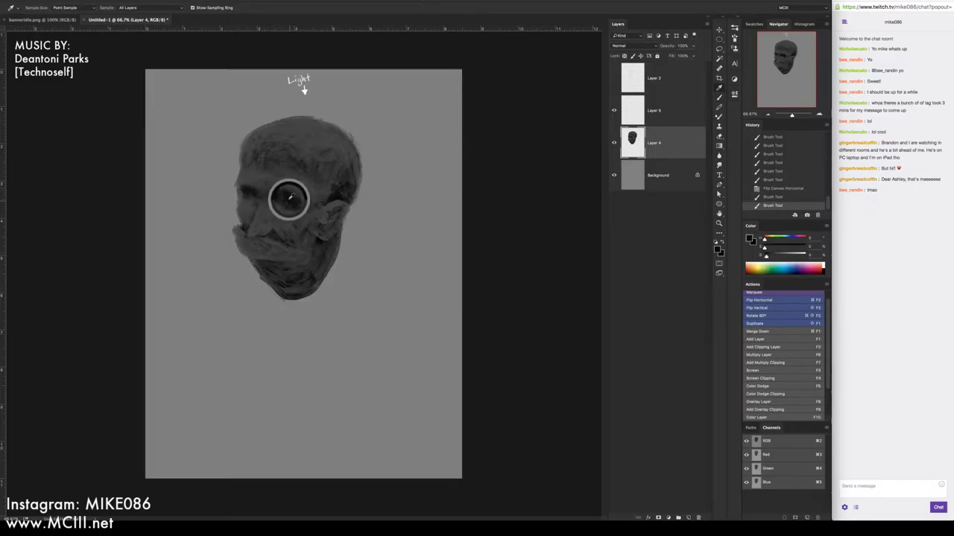
mouse_move(289, 197)
left_mouse_down()
mouse_move(261, 199)
mouse_move(326, 168)
mouse_move(347, 177)
mouse_move(339, 164)
left_mouse_up()
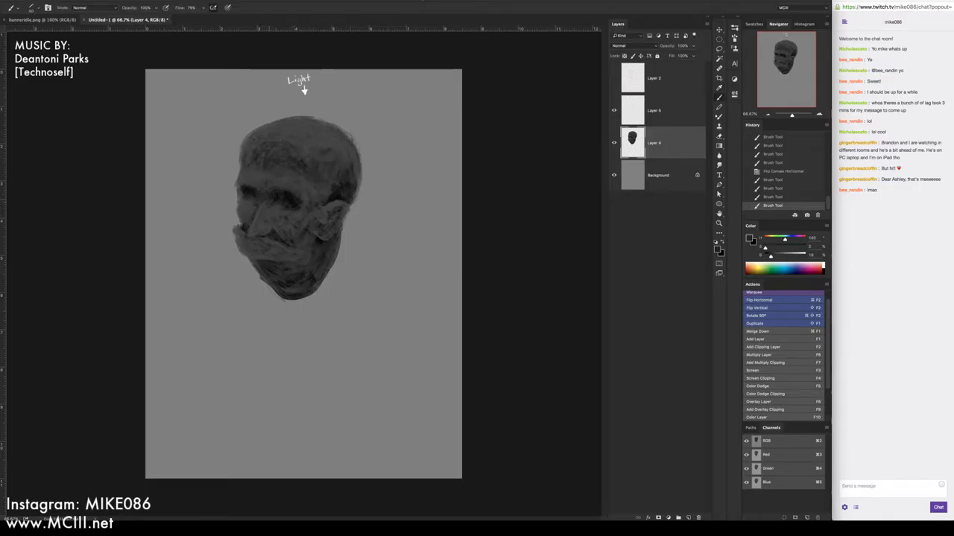
left_click_drag(271, 193, 279, 201)
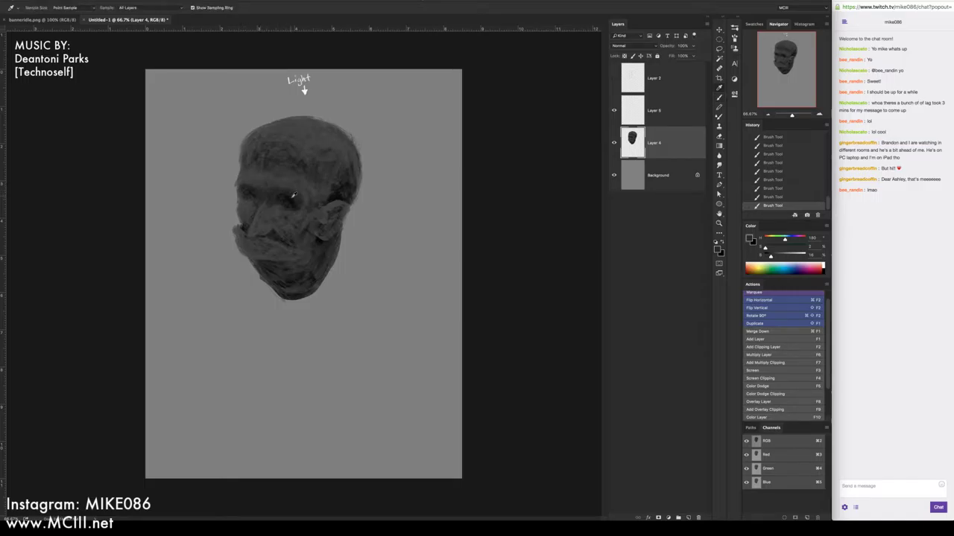
left_click(292, 202, "alt")
left_click(252, 197)
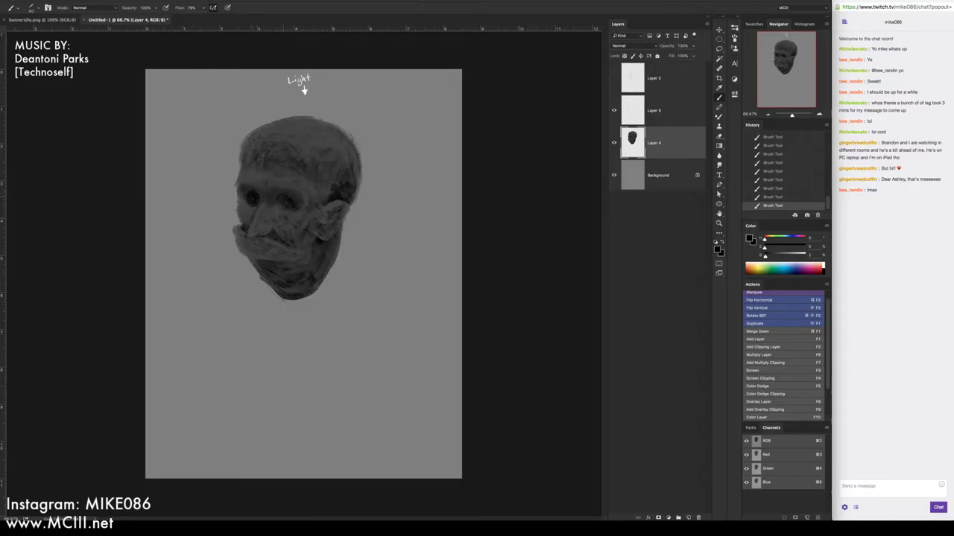
left_click_drag(278, 198, 290, 210)
left_click(251, 229, "alt")
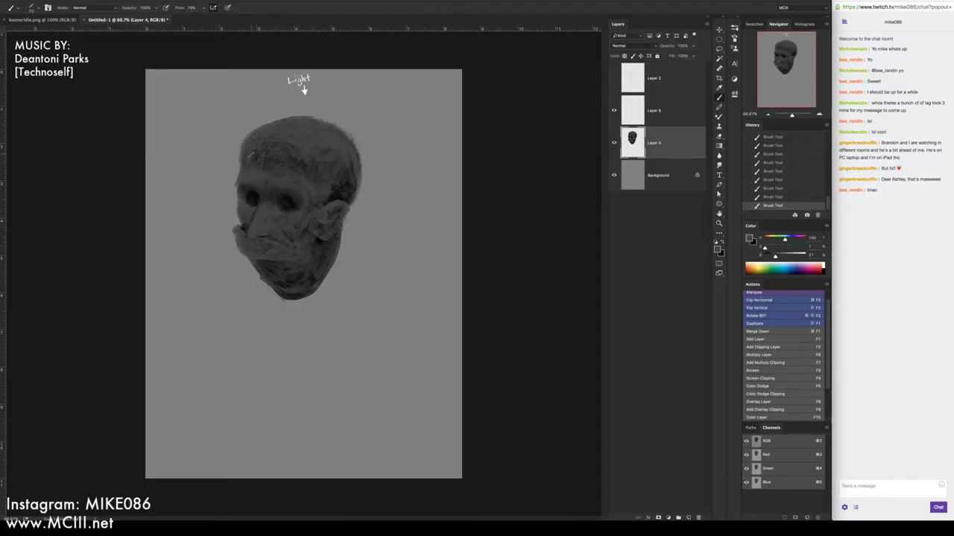
left_click_drag(252, 154, 261, 140)
key("F1")
mouse_move(793, 244)
left_mouse_down()
mouse_move(775, 250)
mouse_move(800, 253)
mouse_move(799, 241)
left_mouse_up()
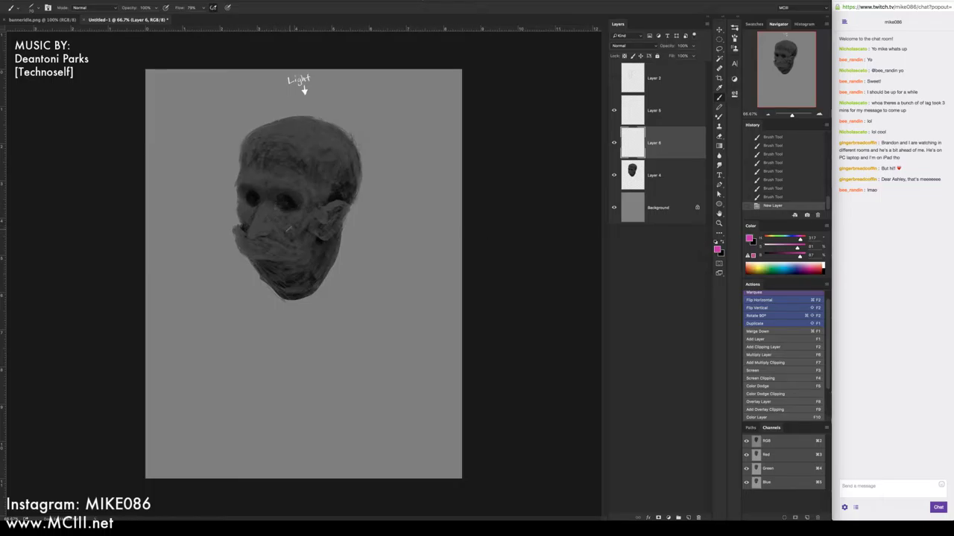
mouse_move(273, 231)
left_mouse_down()
mouse_move(279, 221)
mouse_move(300, 241)
mouse_move(298, 259)
left_mouse_up()
left_click_drag(305, 215, 300, 222)
left_click_drag(230, 234, 232, 238)
left_click_drag(235, 230, 293, 254)
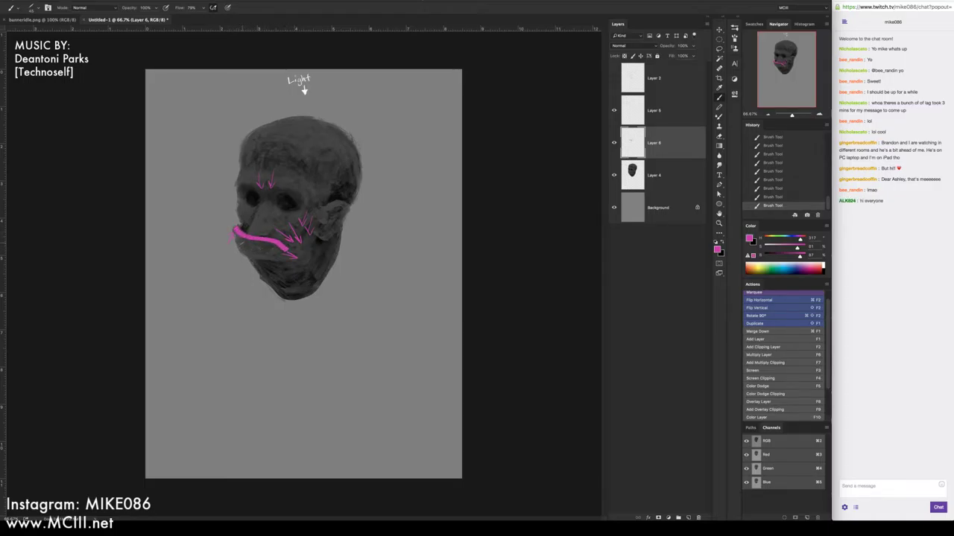
mouse_move(237, 248)
left_mouse_down()
mouse_move(298, 261)
mouse_move(313, 233)
mouse_move(302, 251)
mouse_move(308, 236)
mouse_move(246, 242)
left_mouse_up()
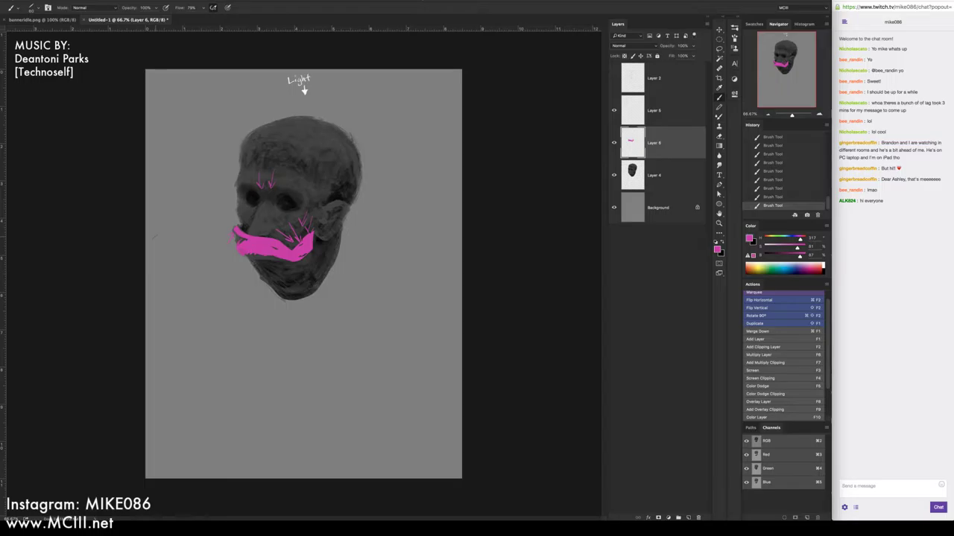
key("BackSpace")
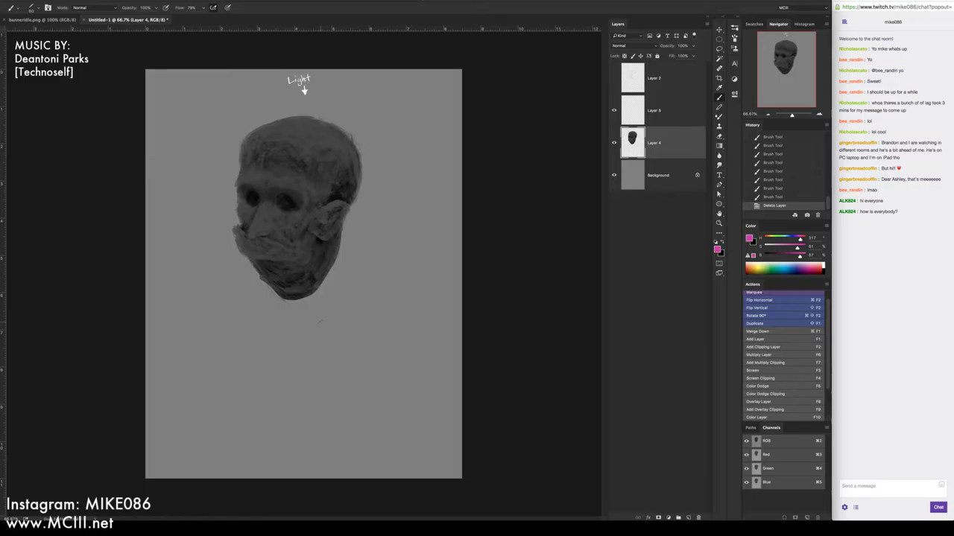
Sample a head tone, lighten the ear edge, darken the lower-left jaw and lighten the chin
key("i")
left_click(283, 161)
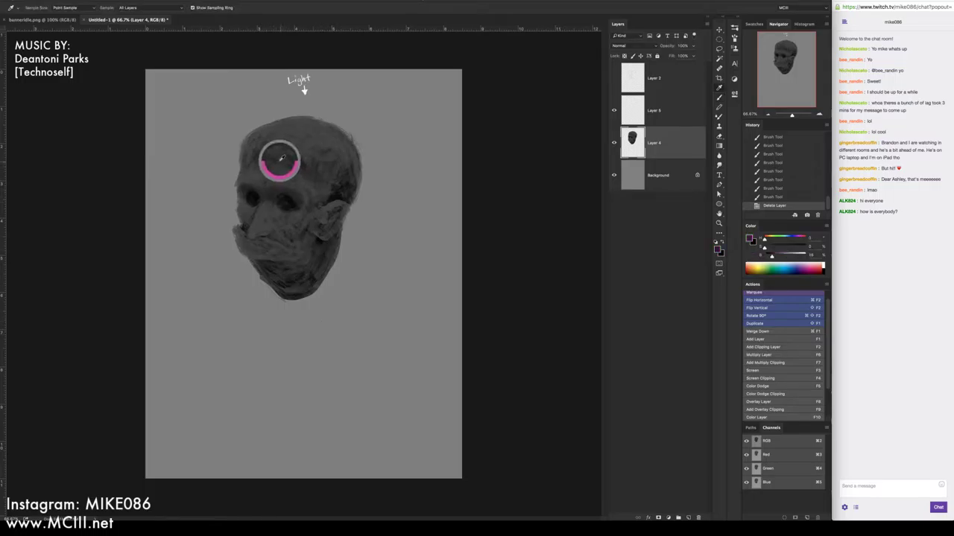
key("b")
mouse_move(301, 183)
left_mouse_down()
mouse_move(314, 177)
mouse_move(313, 208)
left_mouse_up()
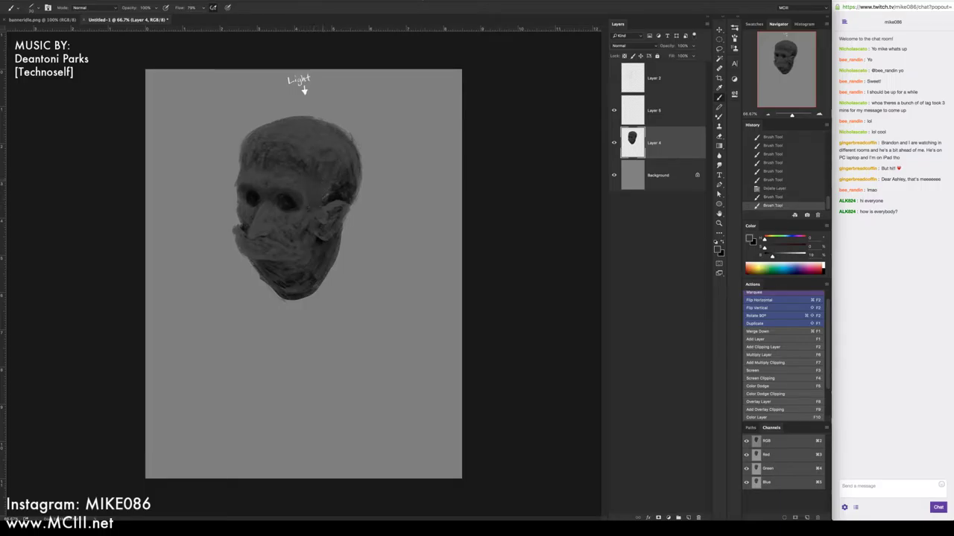
mouse_move(345, 195)
left_mouse_down()
mouse_move(360, 180)
mouse_move(359, 161)
mouse_move(356, 186)
left_mouse_up()
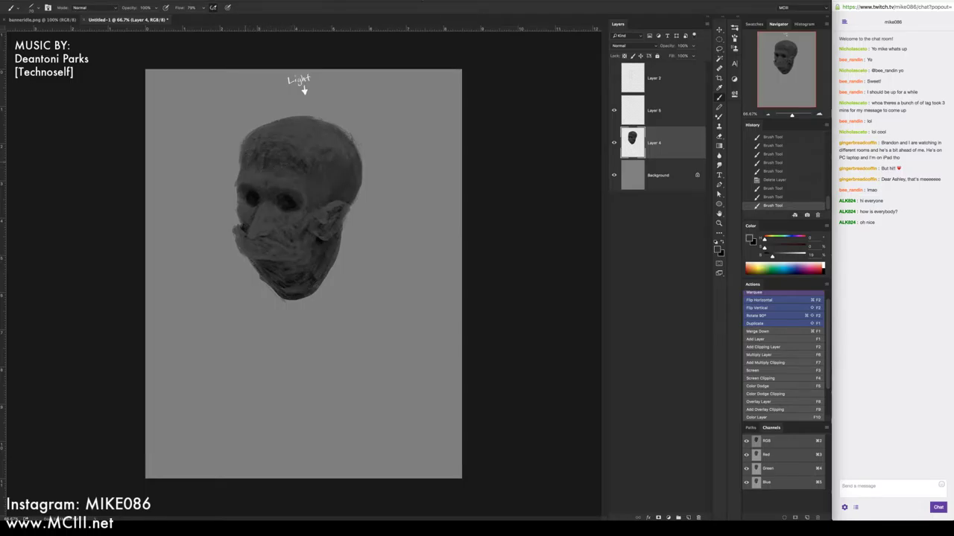
mouse_move(270, 146)
left_mouse_down()
mouse_move(278, 168)
mouse_move(295, 168)
left_mouse_up()
left_click_drag(243, 255, 254, 270)
left_click_drag(295, 295, 309, 273)
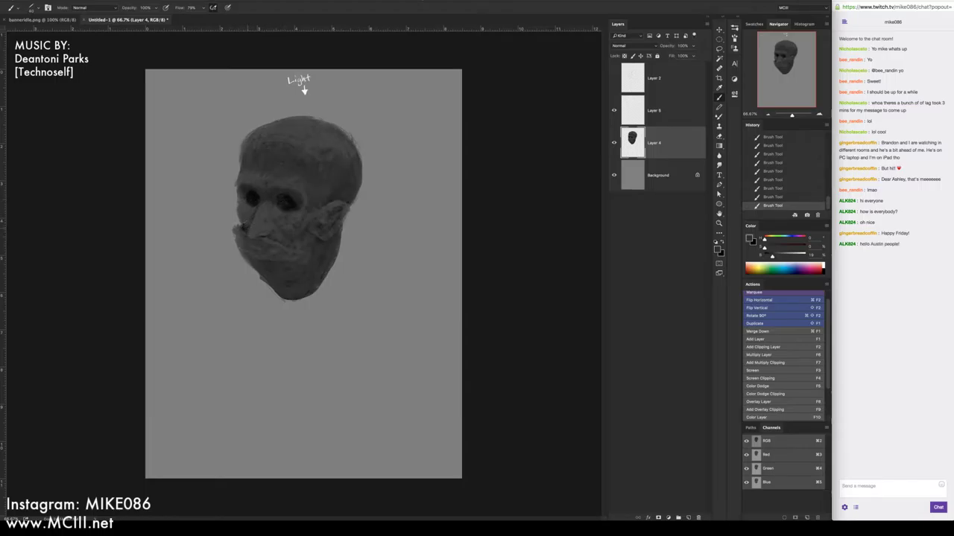
Sample new face greys and set the brush flow to 79%
left_click(304, 89, "alt")
left_click(318, 250, "alt")
left_click(301, 224, "alt")
key("shift+7")
key("shift+9")
left_click(316, 248, "alt")
left_click(305, 166, "alt")
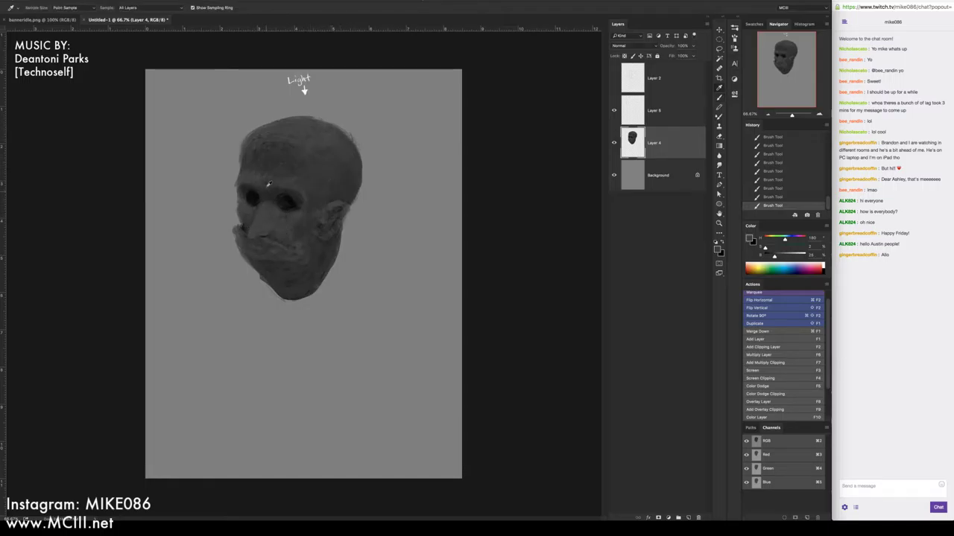
Try light strokes on the forehead and upper head, undoing all but one high forehead mark
left_click_drag(262, 139, 272, 133)
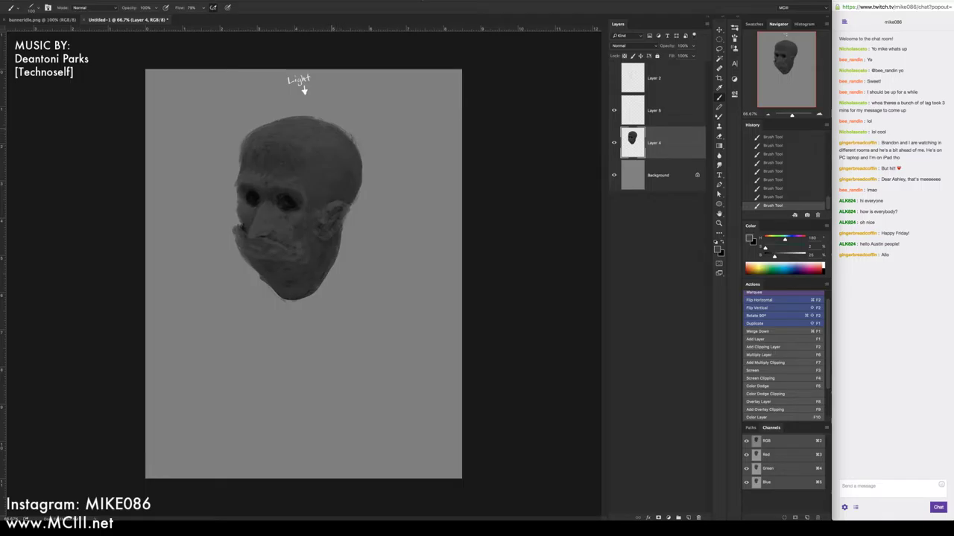
left_click_drag(280, 168, 288, 163)
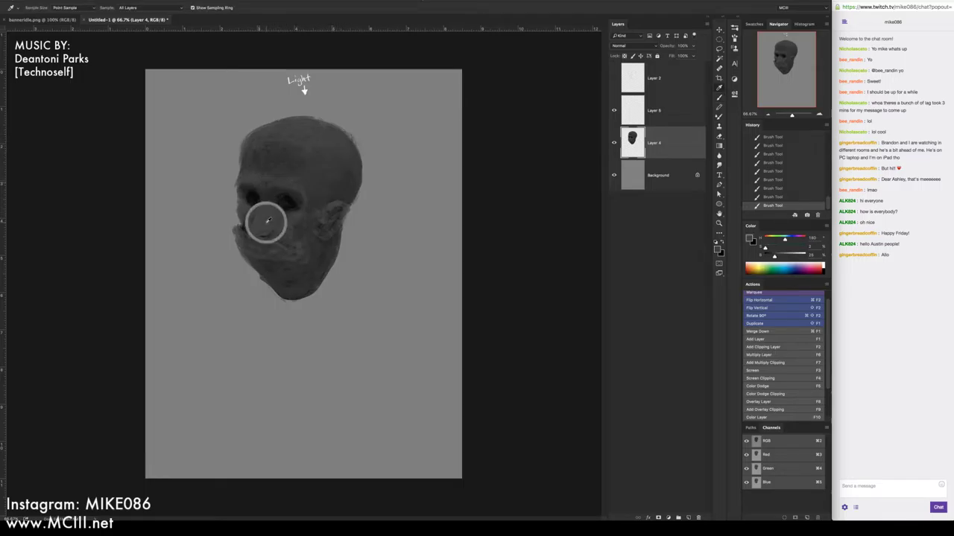
key("ctrl+z")
key("ctrl+z")
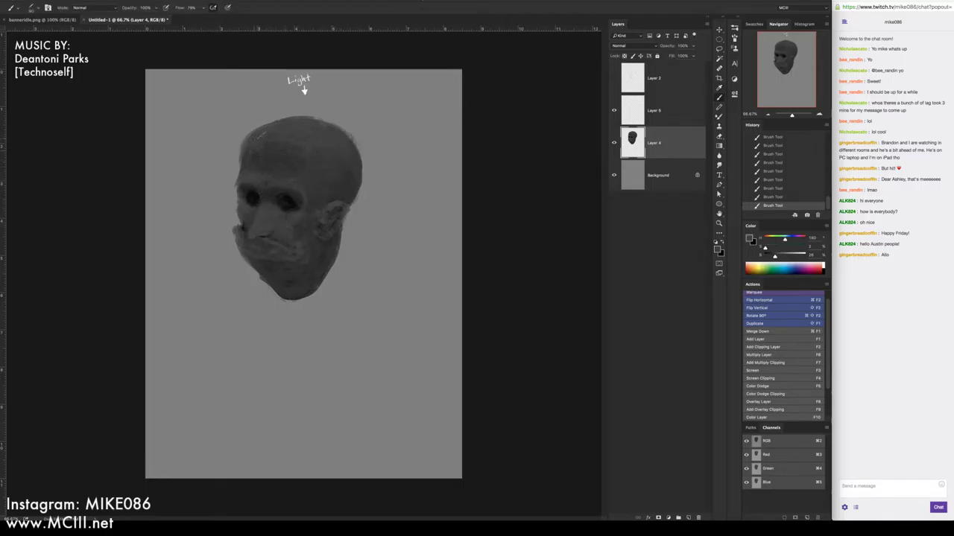
key("ctrl+z")
left_click_drag(304, 133, 309, 128)
key("ctrl+z")
Mirror the canvas, lighten the right cheek and tone down light strokes around nose, eyes and mouth
key("super+F2")
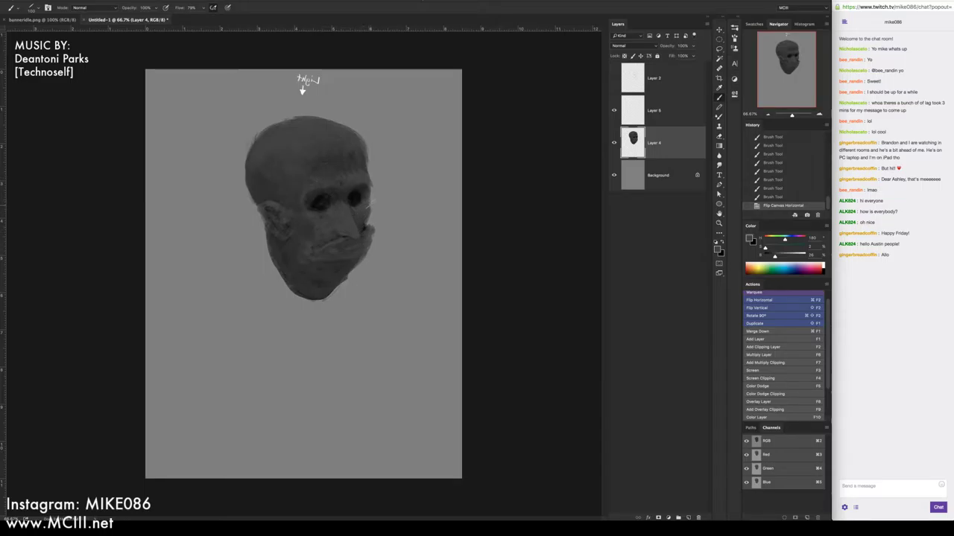
left_click_drag(357, 206, 365, 198)
left_click_drag(326, 231, 353, 213)
left_click_drag(297, 194, 304, 187)
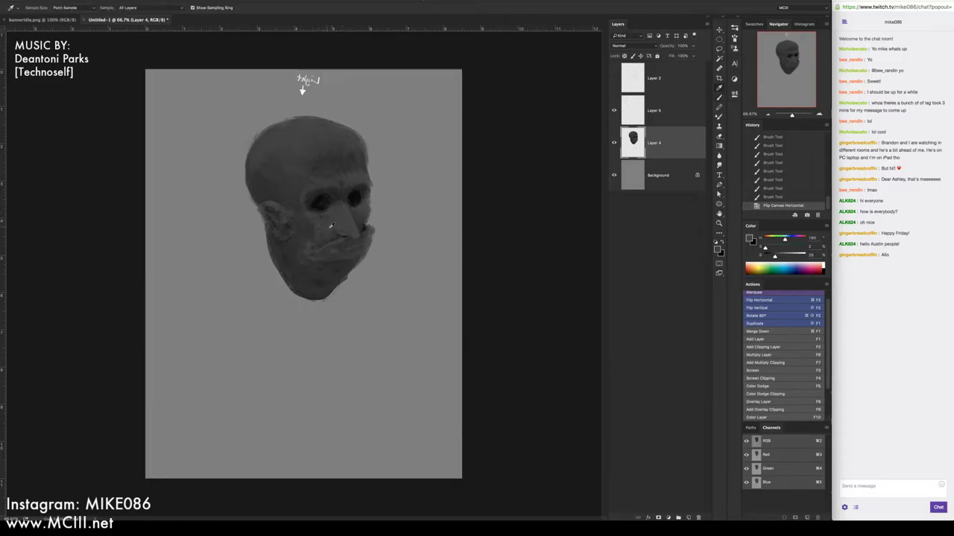
left_click_drag(329, 228, 336, 189)
left_click_drag(328, 194, 334, 191)
left_click_drag(328, 193, 336, 188)
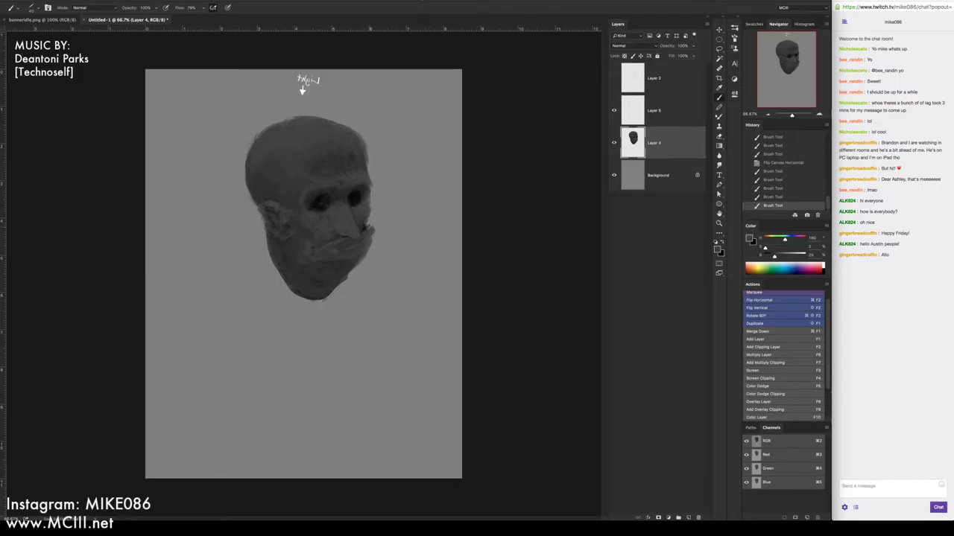
left_click_drag(337, 243, 346, 241)
left_click_drag(336, 243, 370, 252)
Sample a mid grey from the head and add a new Layer 6 above Layer 4
left_click(262, 181, "alt")
left_click(278, 190, "alt")
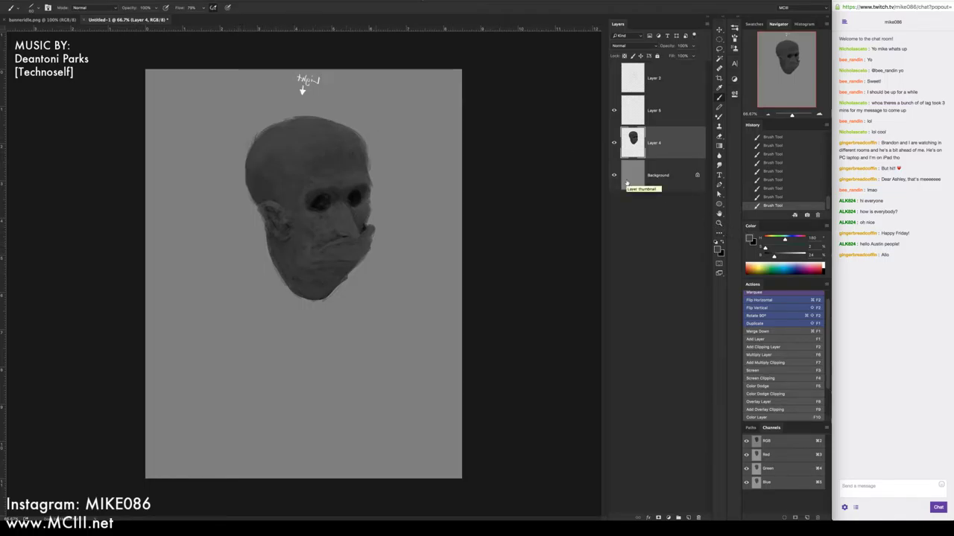
key("ctrl+shift+n")
key("Return")
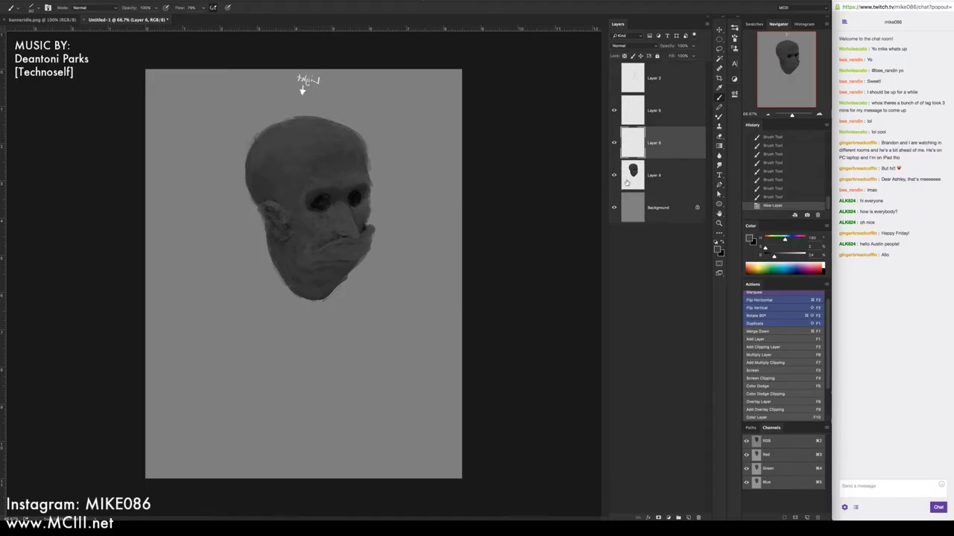
Choose bright green and paint a curved jaw arrow, then undo it
left_click(780, 240)
left_click(801, 247)
left_click(802, 254)
left_click(301, 89)
mouse_move(270, 234)
left_mouse_down()
mouse_move(291, 262)
mouse_move(336, 266)
mouse_move(321, 261)
mouse_move(301, 278)
mouse_move(328, 284)
mouse_move(316, 274)
mouse_move(289, 292)
mouse_move(280, 278)
mouse_move(329, 316)
mouse_move(318, 320)
left_mouse_up()
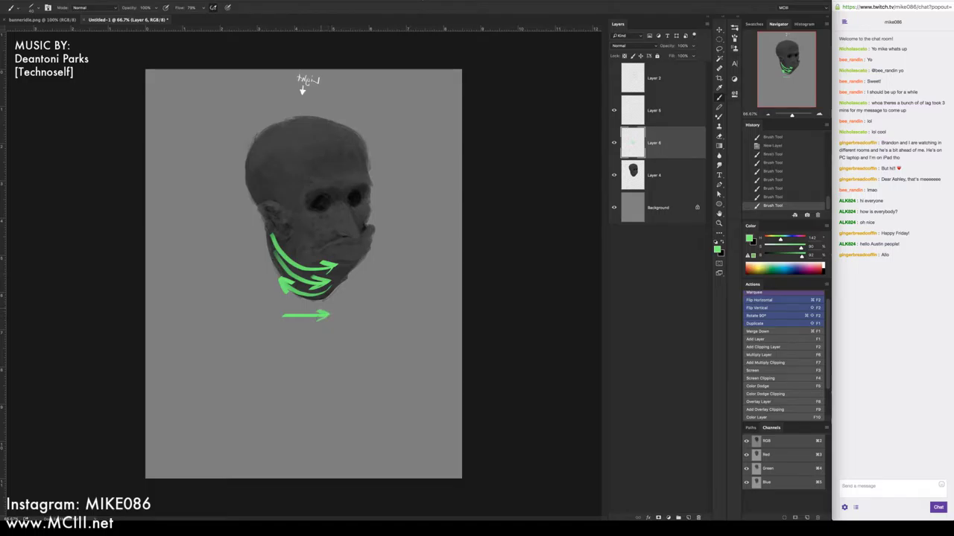
key("alt+super+z")
key("alt+super+z")
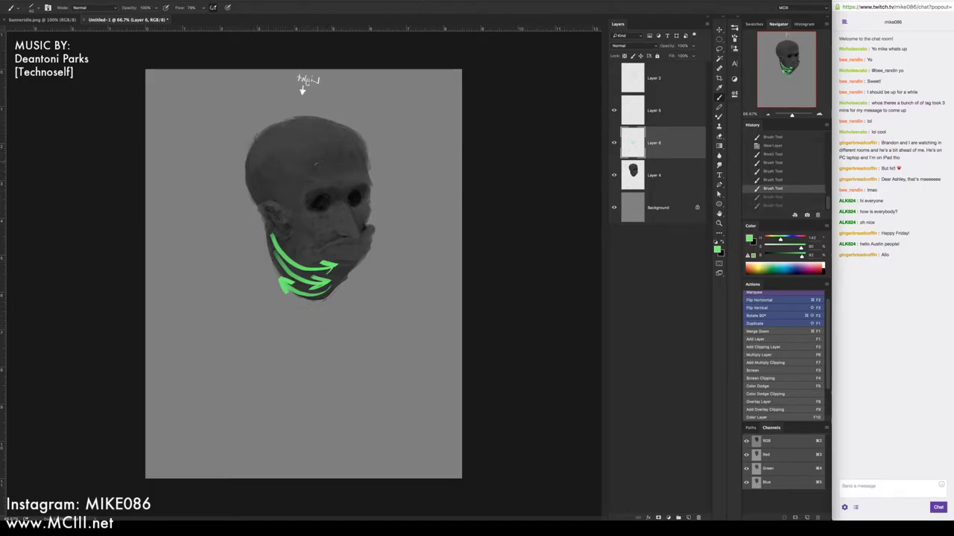
Paint green direction arrows down the forehead and curving across the upper head
mouse_move(318, 147)
left_mouse_down()
mouse_move(317, 175)
mouse_move(326, 165)
mouse_move(332, 174)
left_mouse_up()
mouse_move(326, 165)
left_mouse_down()
mouse_move(352, 154)
mouse_move(349, 173)
mouse_move(366, 157)
mouse_move(363, 172)
mouse_move(370, 145)
left_mouse_up()
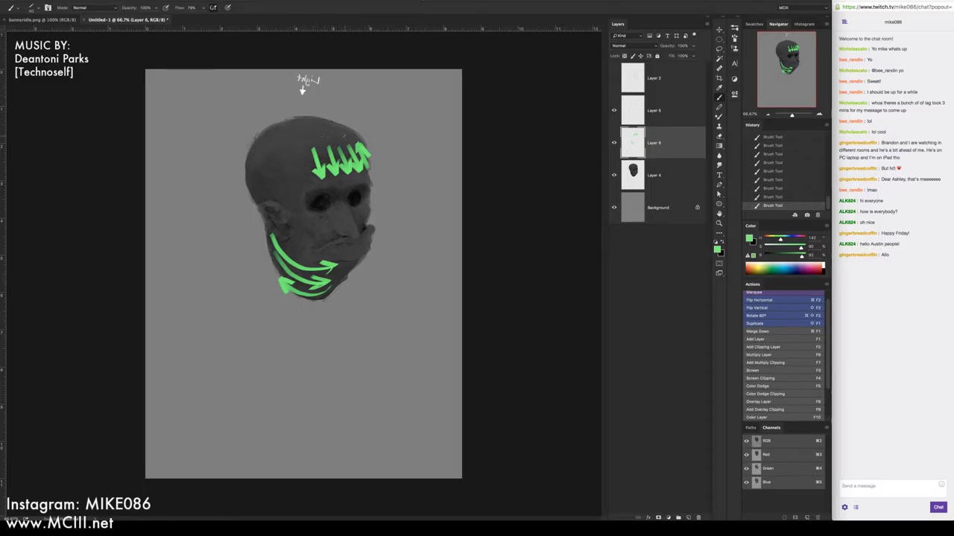
mouse_move(348, 133)
left_mouse_down()
mouse_move(287, 155)
mouse_move(301, 147)
mouse_move(278, 149)
mouse_move(285, 154)
left_mouse_up()
left_click_drag(300, 118, 268, 143)
left_click_drag(266, 143, 267, 156)
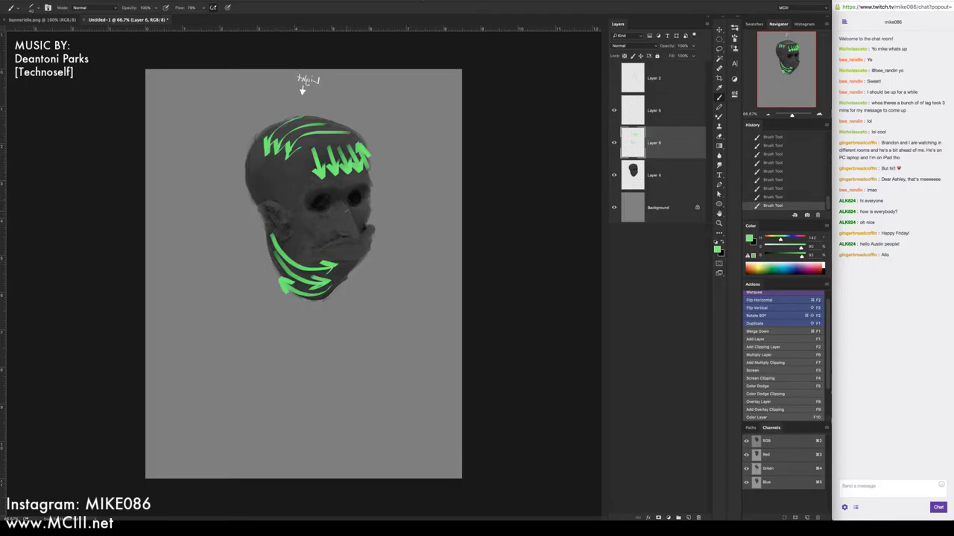
Add downward arrows beside the nose and two on the left side, then delete the arrow layer
left_click_drag(345, 208, 356, 237)
mouse_move(350, 229)
left_mouse_down()
mouse_move(357, 237)
mouse_move(330, 222)
mouse_move(321, 237)
mouse_move(313, 221)
mouse_move(312, 235)
left_mouse_up()
left_click_drag(304, 226, 311, 237)
left_click_drag(363, 205, 365, 225)
left_click_drag(373, 200, 367, 220)
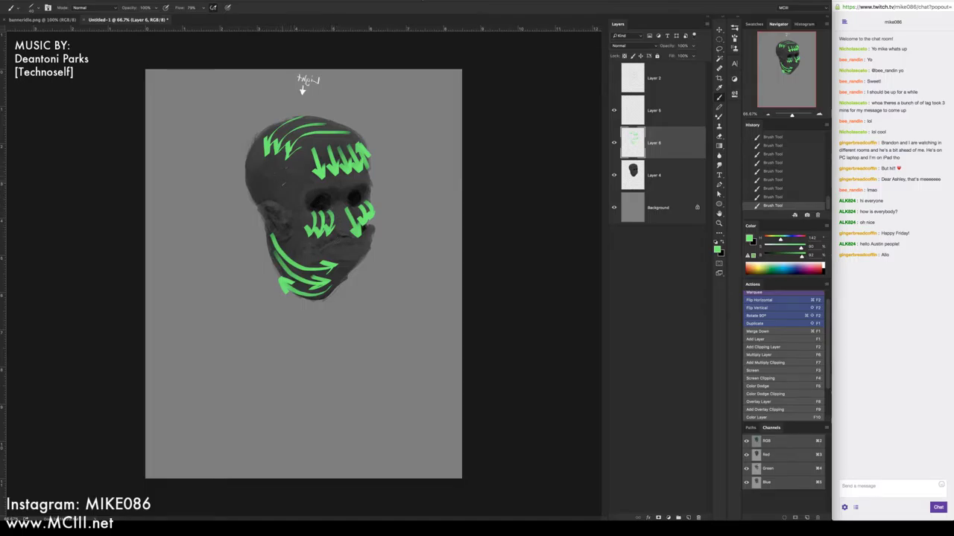
mouse_move(254, 149)
left_mouse_down()
mouse_move(265, 192)
mouse_move(270, 178)
mouse_move(286, 197)
mouse_move(291, 175)
mouse_move(312, 193)
mouse_move(320, 181)
mouse_move(325, 191)
mouse_move(368, 186)
mouse_move(347, 218)
left_mouse_up()
key("Delete")
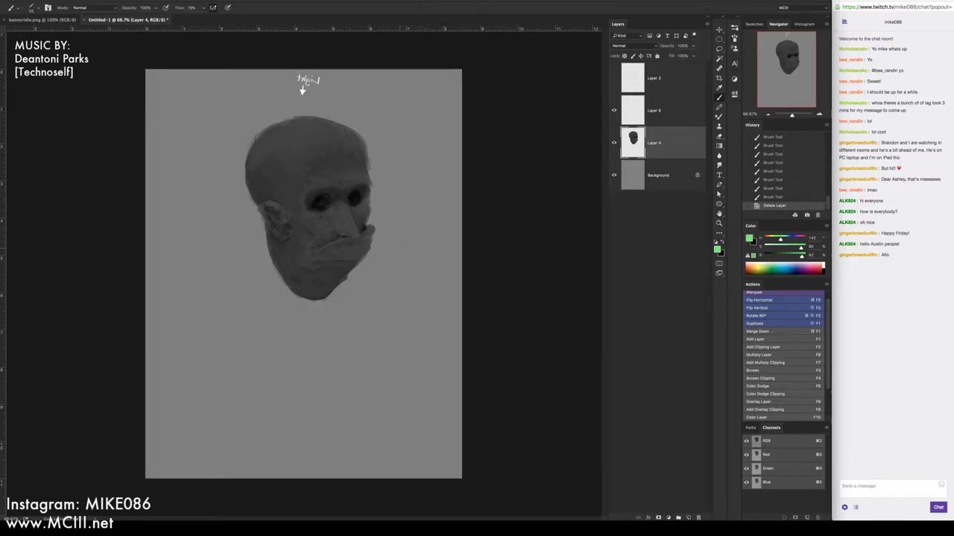
Sample a face grey, add a small stroke near the mouth, and mirror the canvas horizontally
left_click(614, 110)
left_click(614, 110)
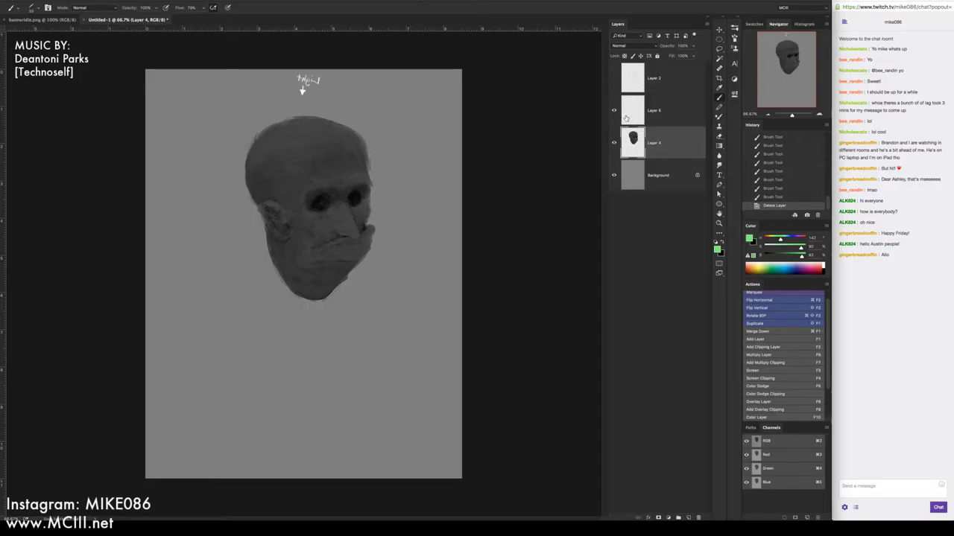
left_click(341, 184, "alt")
left_click(334, 194, "alt")
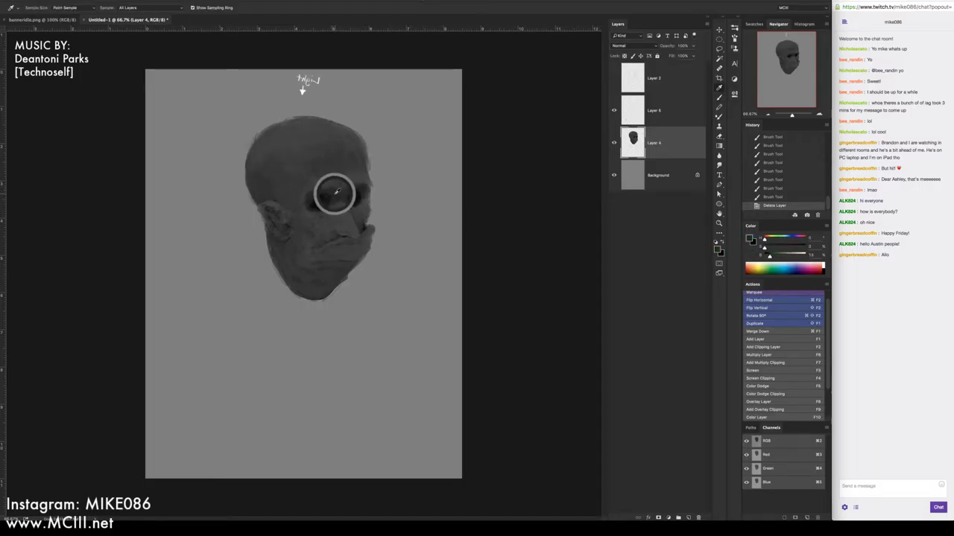
left_click_drag(333, 233, 342, 239)
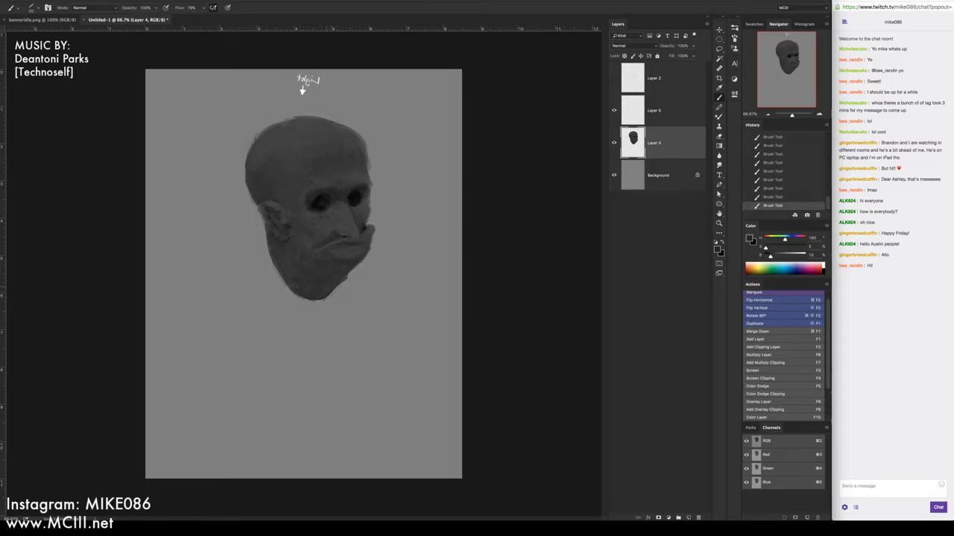
key("super+F2")
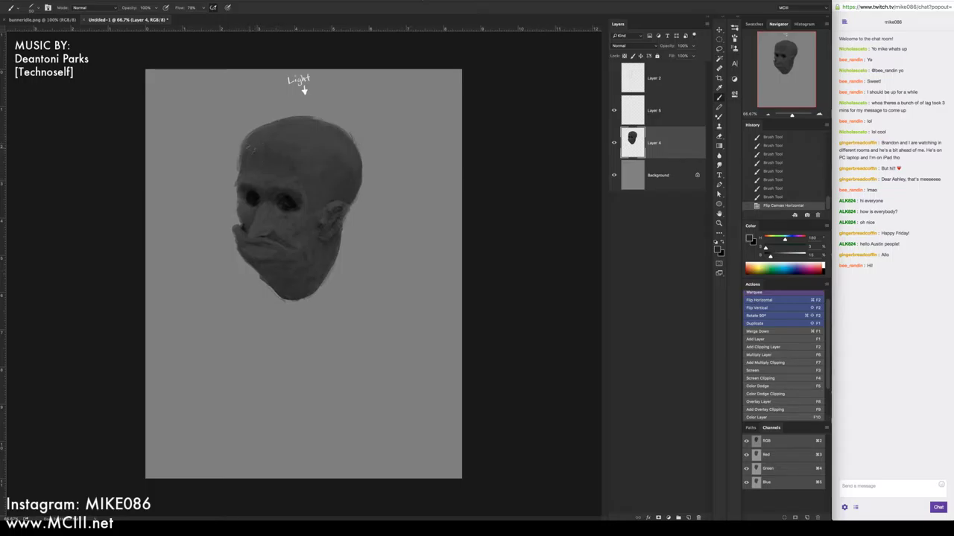
Paint shading strokes across the brow and upper head with sampled greys
left_click_drag(280, 167, 298, 149)
left_click_drag(315, 183, 320, 192)
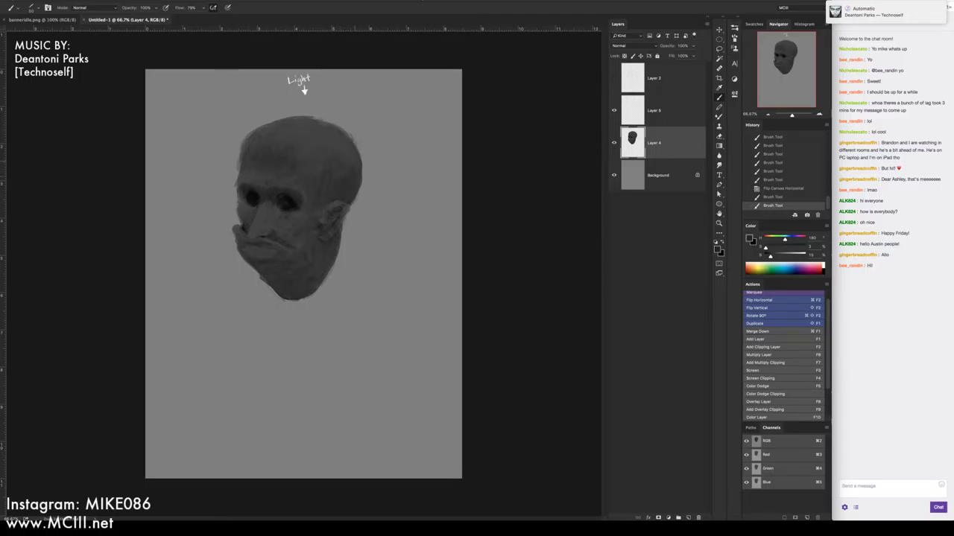
left_click_drag(332, 170, 336, 167)
left_click(336, 166, "alt")
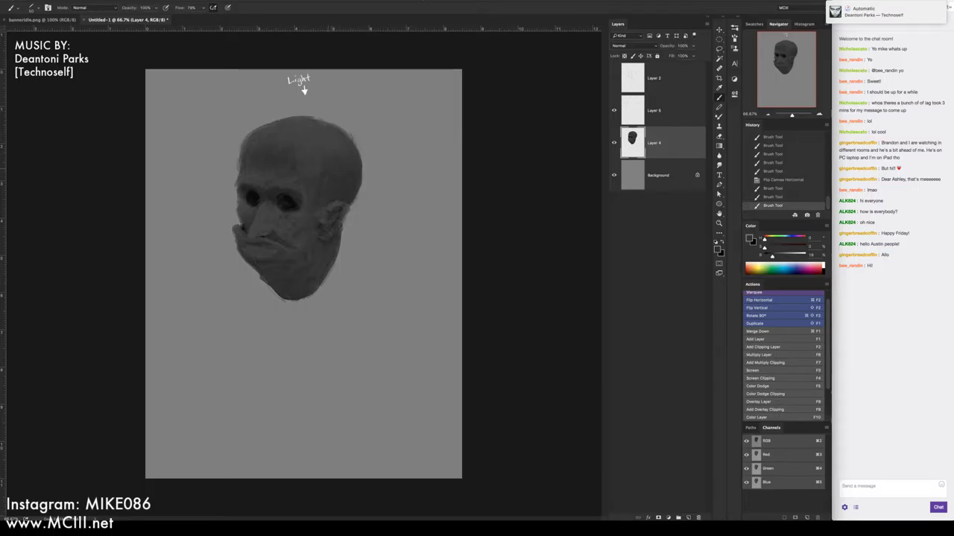
left_click(293, 160)
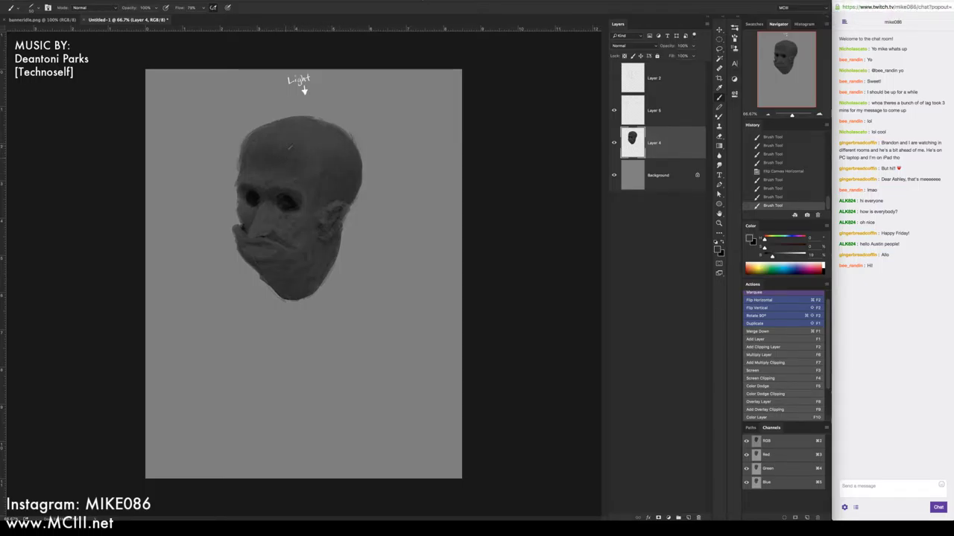
left_click(276, 134)
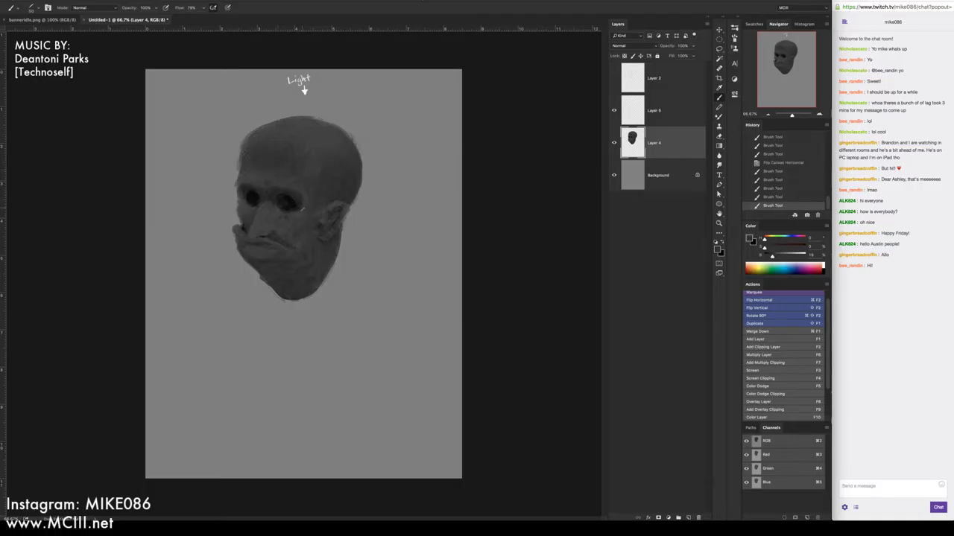
Darken the light mark near the left eye and pick up greys around the nose
left_click(275, 196, "alt")
left_click(274, 207)
left_click(274, 207)
left_click(275, 207)
left_click(284, 232, "alt")
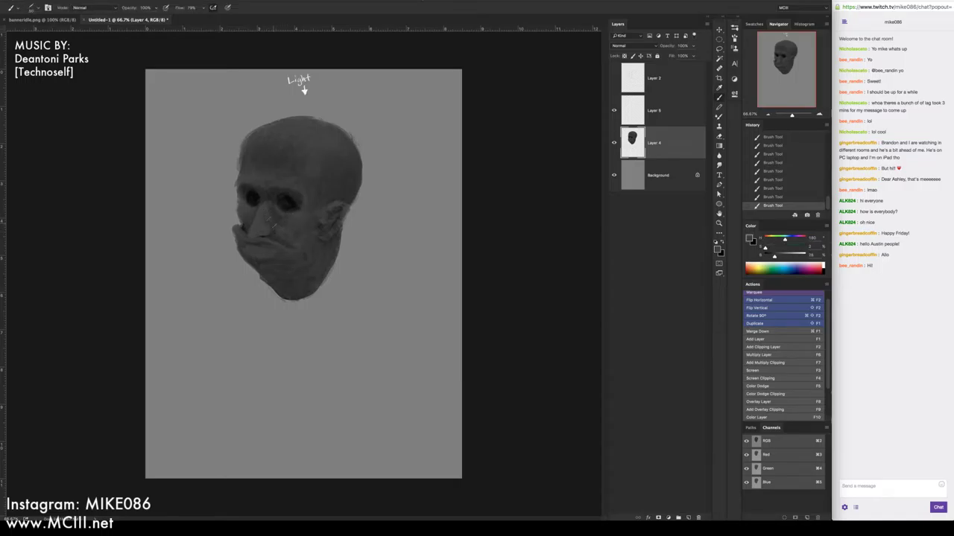
left_click(260, 212, "alt")
left_click(273, 210, "alt")
Outline the ear with dark strokes; a trial right-eye highlight is undone
left_click(328, 232, "alt")
left_click_drag(326, 224, 334, 246)
left_click(298, 194, "alt")
left_click(283, 199)
mouse_move(282, 200)
left_mouse_down()
mouse_move(292, 201)
mouse_move(256, 200)
left_mouse_up()
key("ctrl+z")
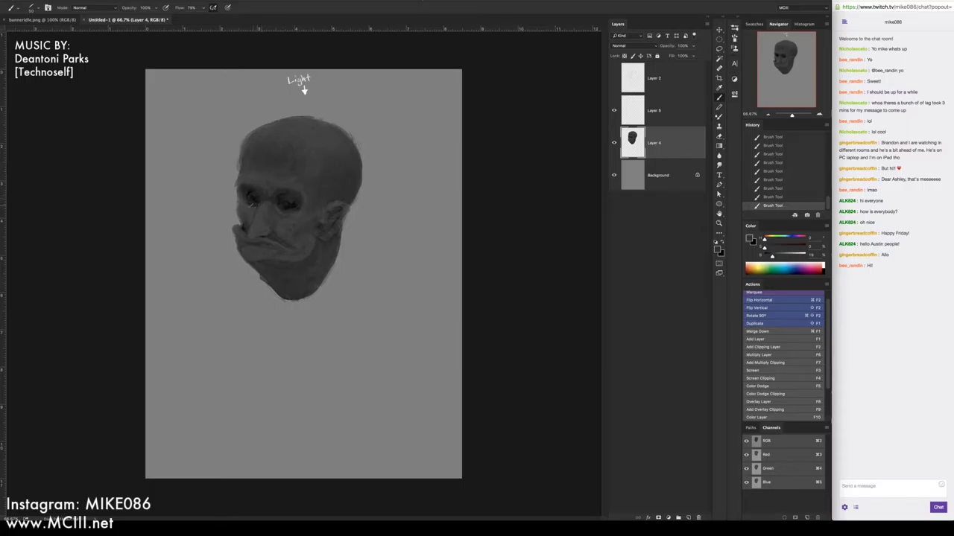
Sample the eye-area grey, paint light highlights into both eyes, and mirror the canvas back
key("i")
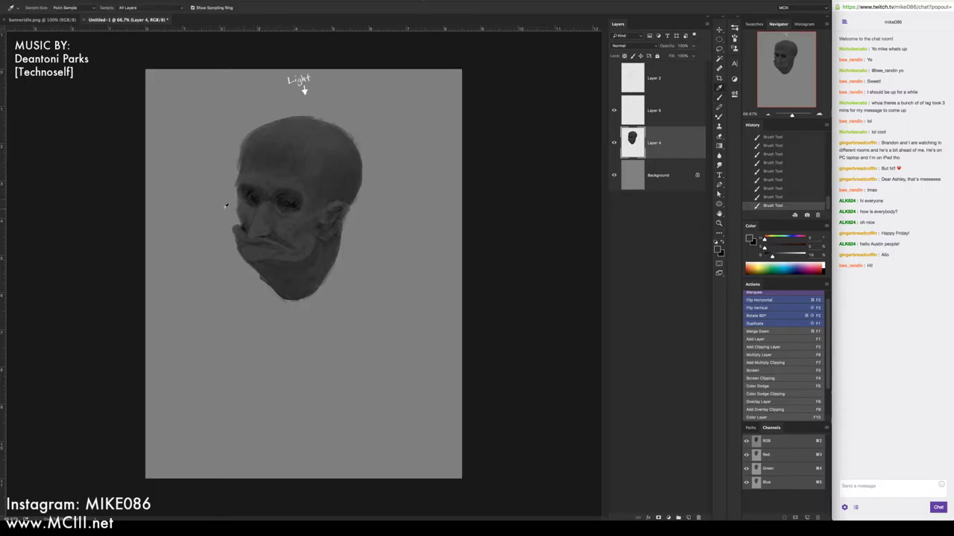
left_click(256, 188)
left_click_drag(249, 188, 261, 184)
key("b")
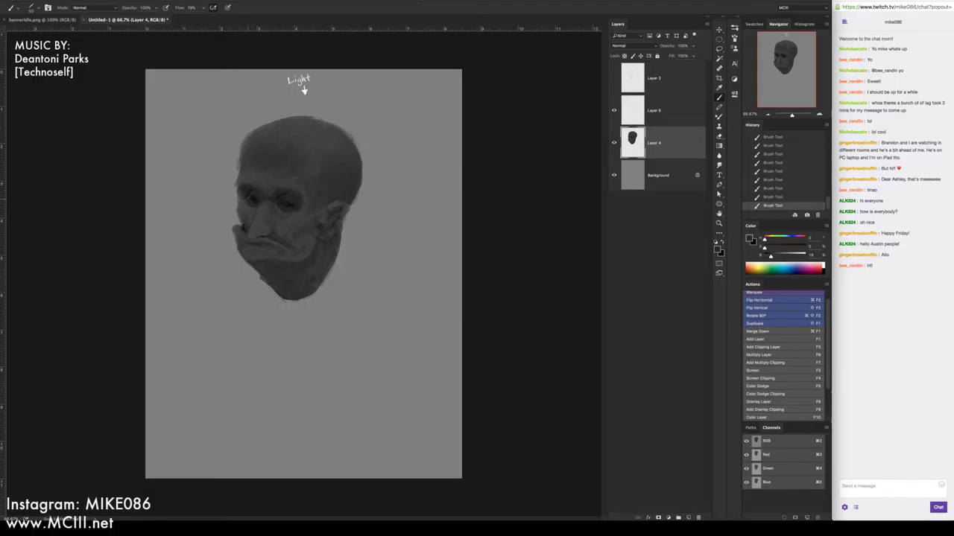
left_click(213, 213, "alt")
left_click_drag(253, 201, 283, 204)
left_click(257, 195, "alt")
key("super+F2")
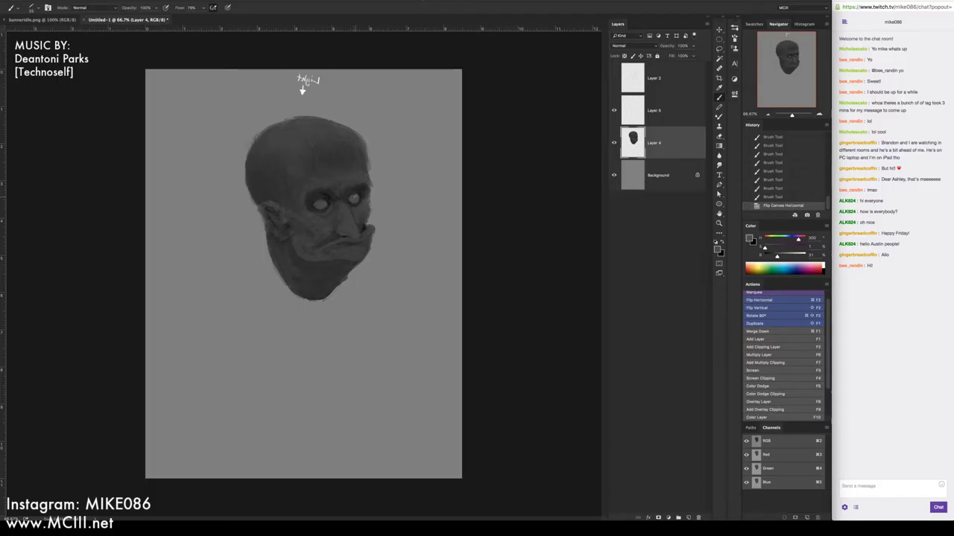
Paint a dark nostril mark on the nose
left_click(302, 89)
left_click(301, 90)
left_click_drag(332, 227, 342, 235)
left_click(336, 236, "alt")
Sample the cheek colour, mirror the canvas to face left, and add an empty Layer 6
key("i")
left_click(348, 184)
key("b")
key("super+F2")
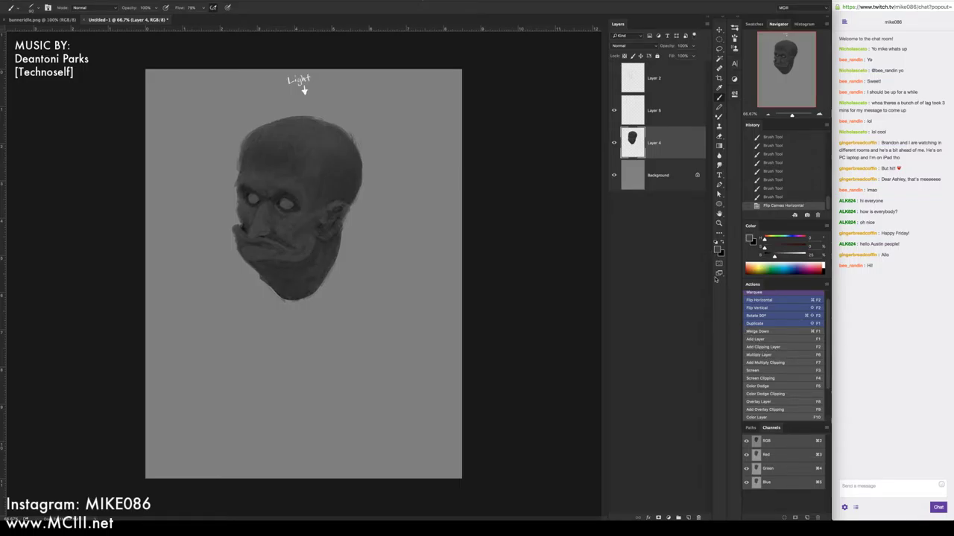
left_click(762, 342)
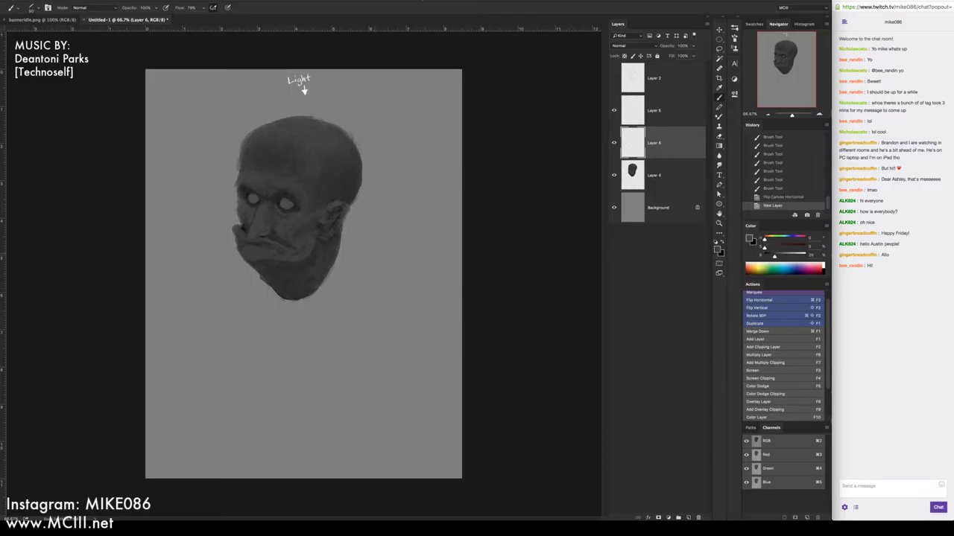
Hide the Light annotation layer and sample a grey from the canvas
key("i")
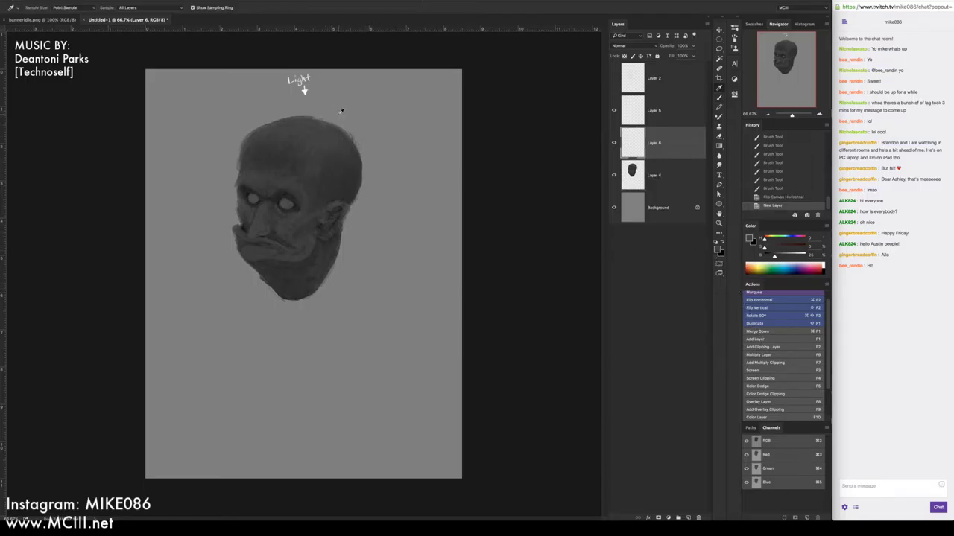
left_click(614, 111)
left_click(406, 134)
left_click_drag(406, 135, 389, 141)
Set the brightness slider to a slightly darker mid grey and return to Layer 6
left_click_drag(785, 258, 812, 256)
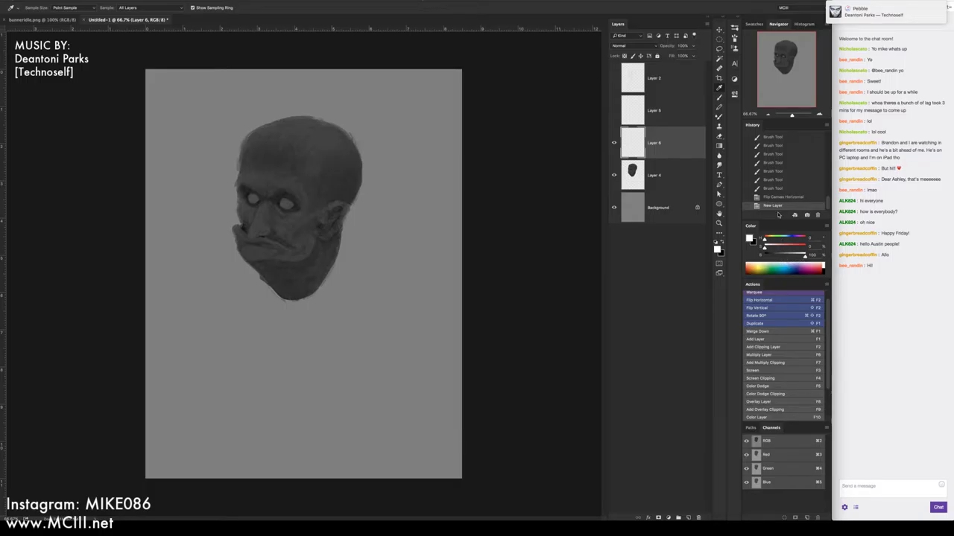
left_click(789, 257)
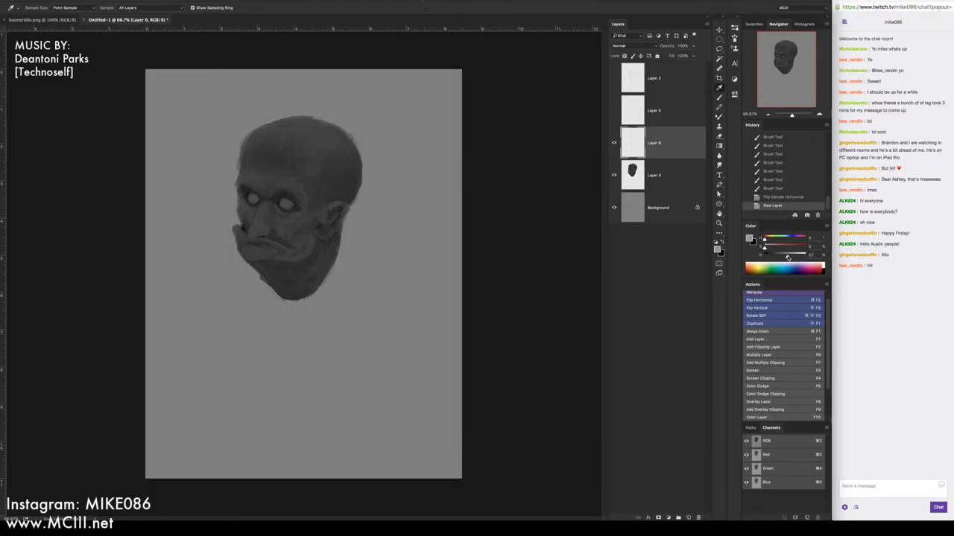
left_click_drag(789, 258, 790, 259)
left_click(646, 174)
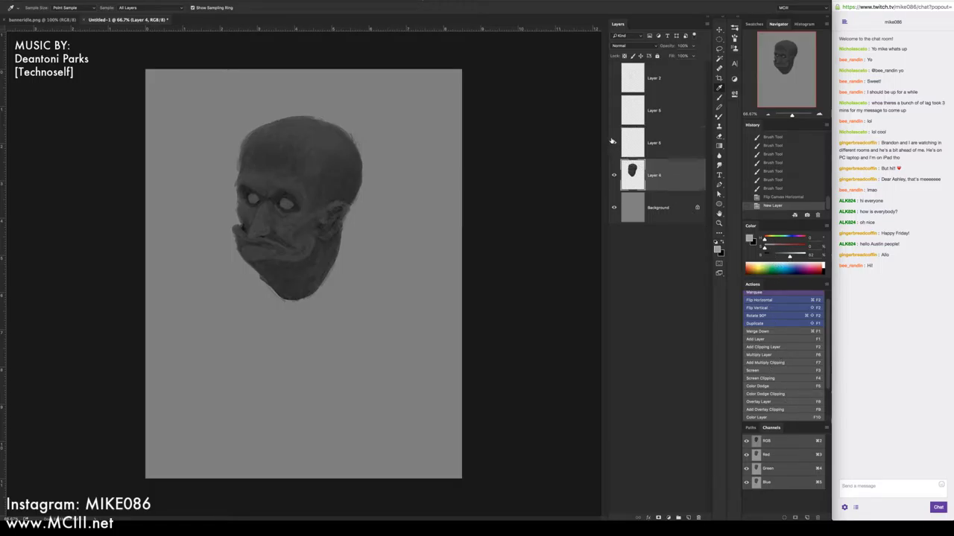
left_click(626, 142)
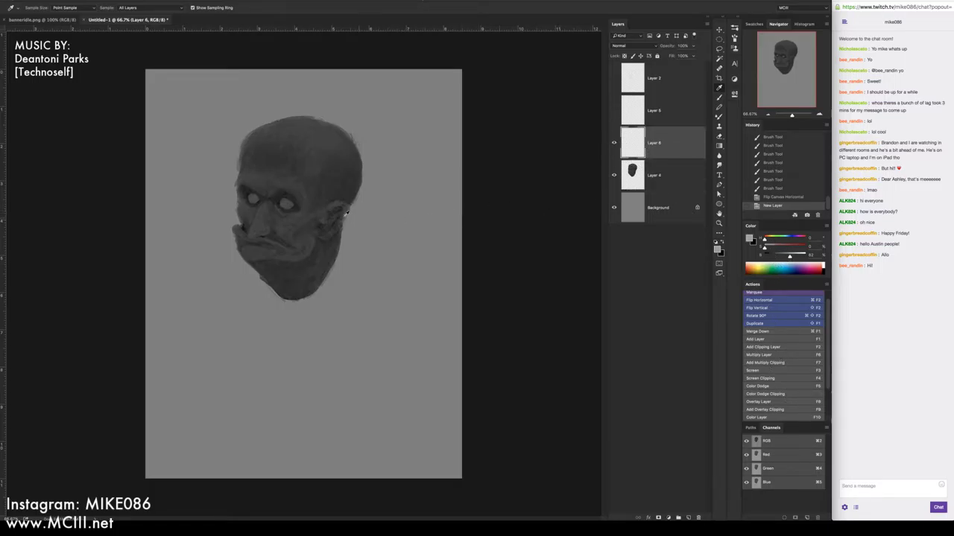
Paint light grey strokes on Layer 6 across the forehead, above the right eye and the crown
key("b")
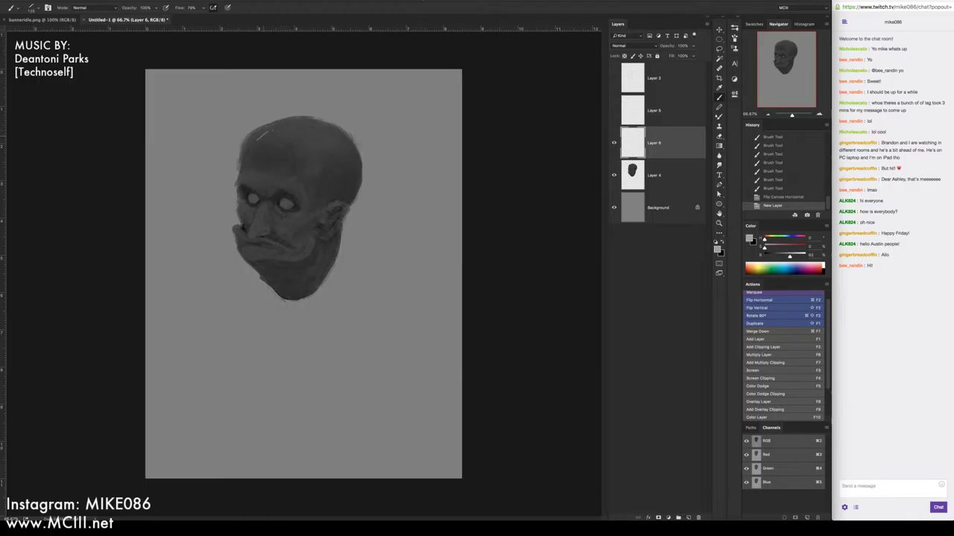
left_click_drag(260, 135, 353, 152)
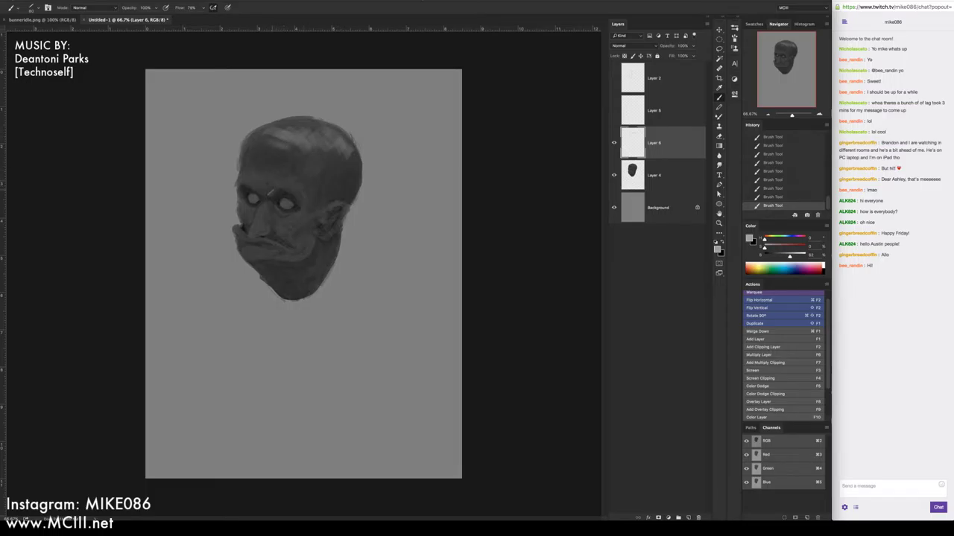
mouse_move(273, 187)
left_mouse_down()
mouse_move(298, 187)
mouse_move(288, 181)
mouse_move(312, 201)
left_mouse_up()
mouse_move(287, 195)
left_mouse_down()
mouse_move(307, 183)
mouse_move(253, 179)
mouse_move(264, 166)
mouse_move(257, 138)
mouse_move(271, 134)
left_mouse_up()
mouse_move(300, 158)
left_mouse_down()
mouse_move(307, 149)
mouse_move(313, 168)
mouse_move(322, 148)
left_mouse_up()
left_click_drag(319, 162, 332, 145)
mouse_move(332, 160)
left_mouse_down()
mouse_move(355, 146)
mouse_move(344, 124)
mouse_move(329, 121)
left_mouse_up()
mouse_move(282, 127)
left_mouse_down()
mouse_move(302, 117)
mouse_move(286, 124)
left_mouse_up()
mouse_move(248, 140)
left_mouse_down()
mouse_move(260, 131)
mouse_move(359, 173)
left_mouse_up()
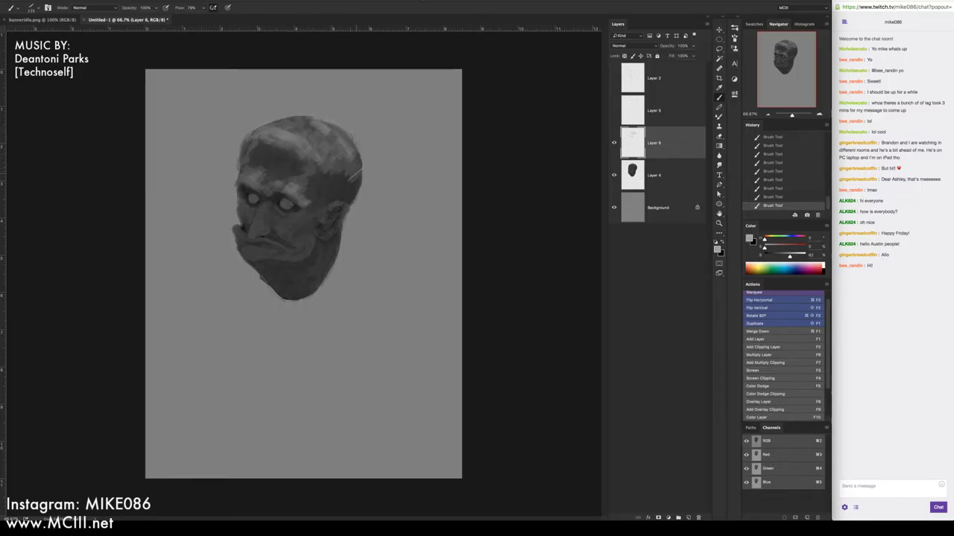
Add light strokes down and below the nose, over the mouth and the cheek beside it
mouse_move(272, 210)
left_mouse_down()
mouse_move(290, 223)
mouse_move(307, 213)
mouse_move(276, 217)
left_mouse_up()
mouse_move(276, 223)
left_mouse_down()
mouse_move(288, 230)
mouse_move(267, 231)
mouse_move(276, 213)
left_mouse_up()
mouse_move(279, 225)
left_mouse_down()
mouse_move(287, 237)
mouse_move(316, 210)
mouse_move(297, 233)
mouse_move(305, 221)
mouse_move(302, 238)
mouse_move(312, 219)
mouse_move(297, 231)
left_mouse_up()
mouse_move(293, 249)
left_mouse_down()
mouse_move(300, 241)
mouse_move(274, 204)
mouse_move(269, 209)
left_mouse_up()
left_click_drag(257, 216, 266, 216)
left_click_drag(262, 221, 252, 225)
mouse_move(252, 226)
left_mouse_down()
mouse_move(255, 216)
mouse_move(261, 226)
mouse_move(272, 221)
left_mouse_up()
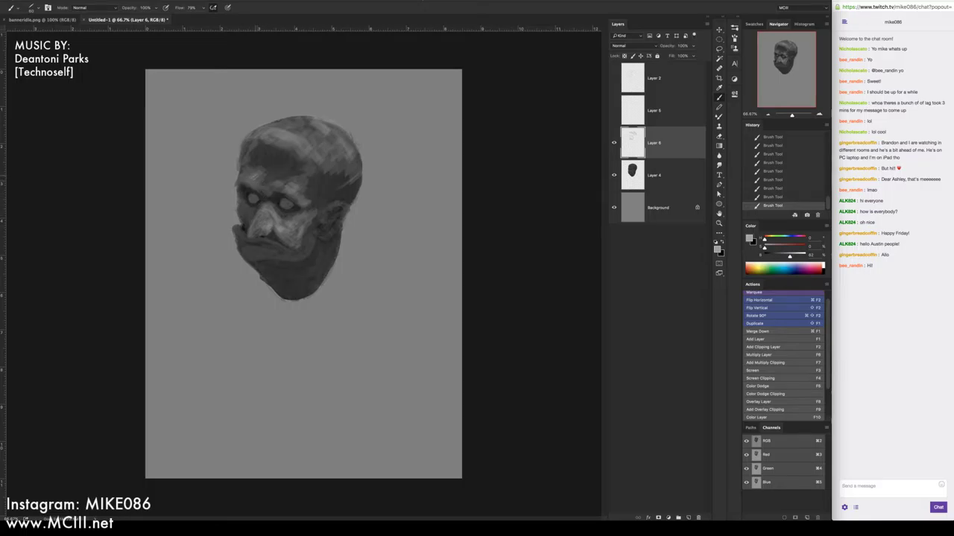
Lighten the left temple, upper forehead band, crown and right cheek
mouse_move(243, 205)
left_mouse_down()
mouse_move(248, 214)
mouse_move(308, 188)
mouse_move(313, 168)
left_mouse_up()
left_click_drag(258, 193, 245, 141)
mouse_move(267, 188)
left_mouse_down()
mouse_move(358, 146)
mouse_move(308, 130)
left_mouse_up()
left_click_drag(311, 150, 319, 132)
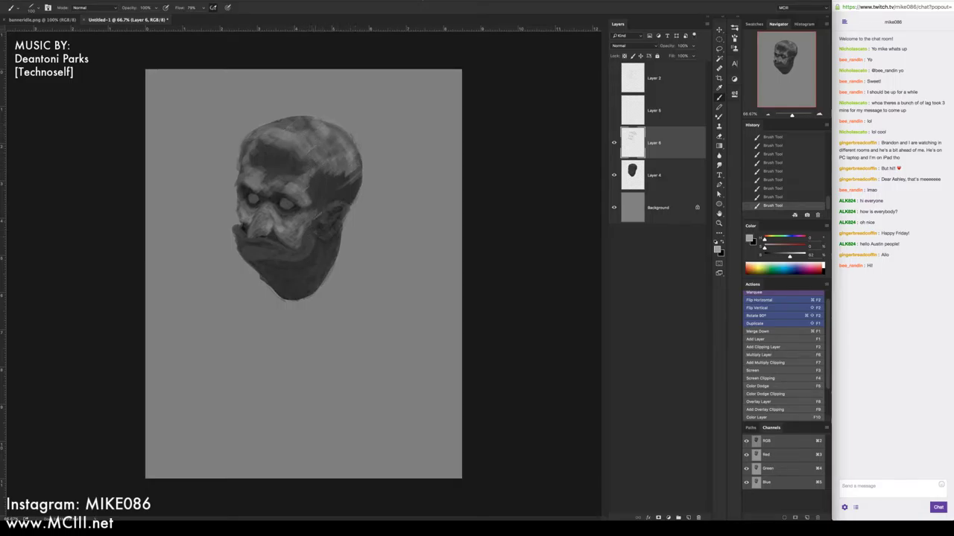
left_click_drag(328, 211, 345, 204)
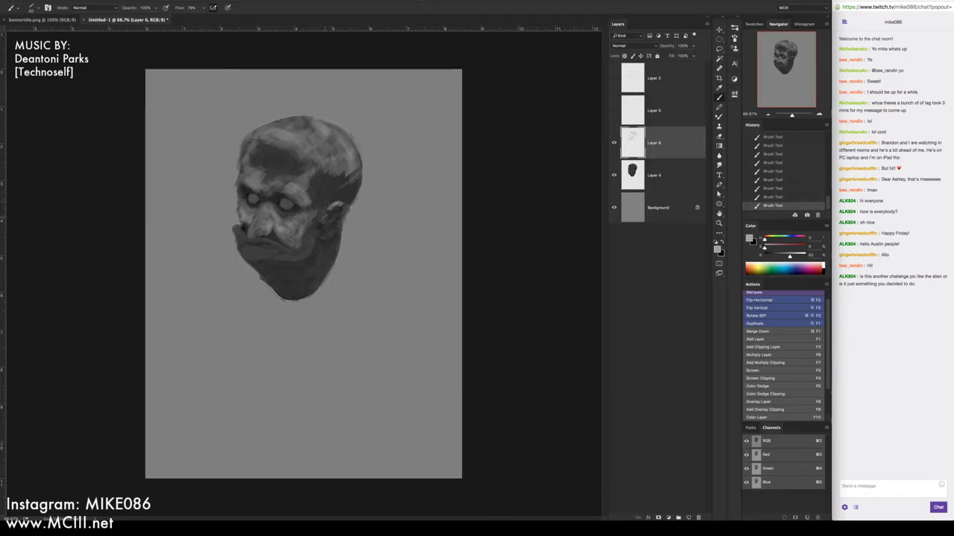
Brighten the right cheek, the ear and the top and right side of the head
left_click_drag(324, 221, 332, 216)
left_click_drag(318, 174, 322, 169)
left_click_drag(323, 206, 356, 174)
mouse_move(341, 209)
left_mouse_down()
mouse_move(349, 203)
mouse_move(324, 223)
mouse_move(326, 198)
mouse_move(312, 184)
mouse_move(332, 165)
mouse_move(347, 183)
mouse_move(361, 166)
mouse_move(347, 145)
mouse_move(331, 143)
mouse_move(309, 163)
left_mouse_up()
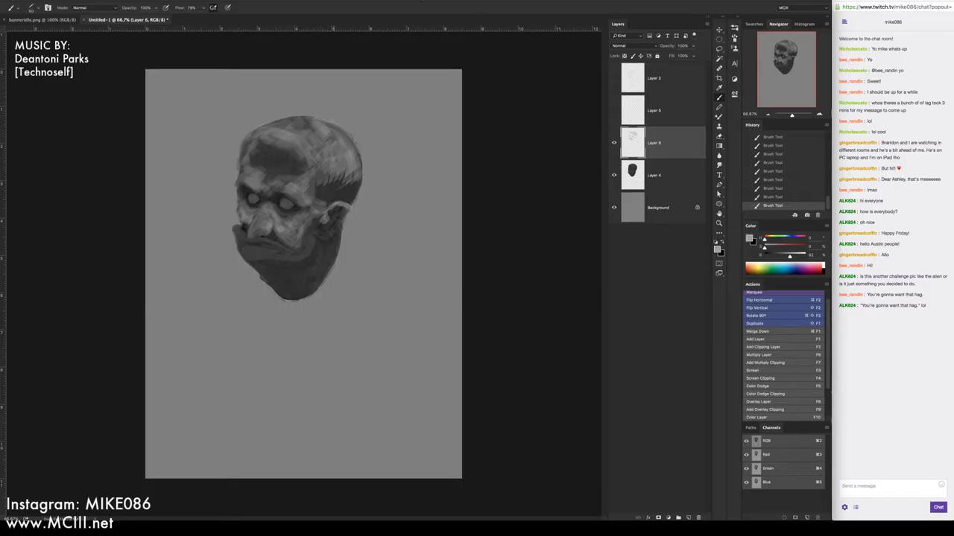
mouse_move(308, 156)
left_mouse_down()
mouse_move(349, 131)
mouse_move(286, 121)
left_mouse_up()
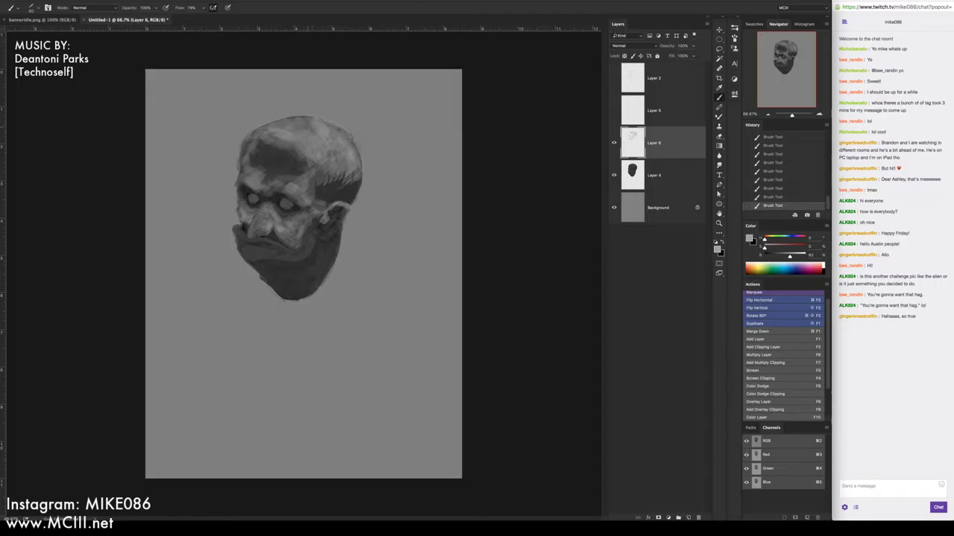
mouse_move(299, 134)
left_mouse_down()
mouse_move(314, 123)
mouse_move(302, 122)
mouse_move(318, 131)
left_mouse_up()
left_click_drag(329, 160, 340, 145)
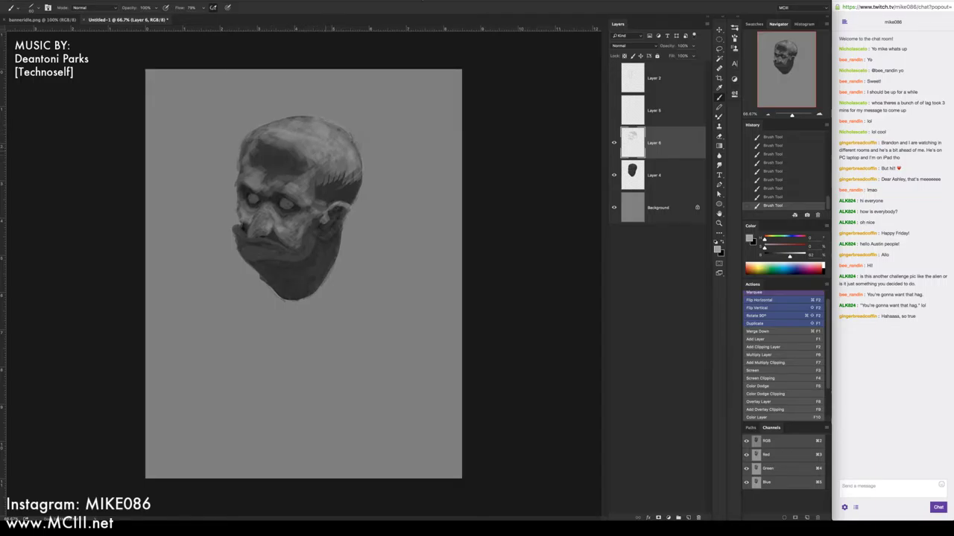
mouse_move(319, 230)
left_mouse_down()
mouse_move(328, 237)
mouse_move(333, 215)
mouse_move(324, 223)
left_mouse_up()
mouse_move(319, 231)
left_mouse_down()
mouse_move(330, 228)
mouse_move(330, 209)
mouse_move(310, 225)
mouse_move(300, 259)
mouse_move(250, 252)
mouse_move(286, 246)
left_mouse_up()
Highlight the moustache, darken the chin and beard, and lower Layer 6's fill
left_click_drag(235, 226, 254, 241)
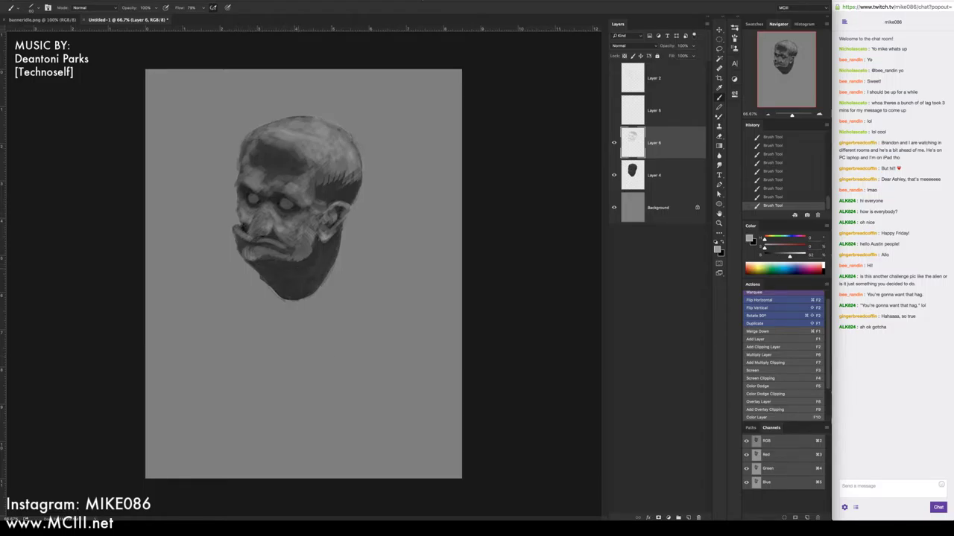
mouse_move(304, 275)
left_mouse_down()
mouse_move(290, 258)
mouse_move(275, 287)
mouse_move(257, 254)
left_mouse_up()
left_click(693, 56)
mouse_move(690, 65)
left_mouse_down()
mouse_move(667, 66)
mouse_move(667, 74)
left_mouse_up()
Toggle Layer 6's visibility repeatedly to compare the head with and without highlights
left_click(614, 142)
left_click(616, 141)
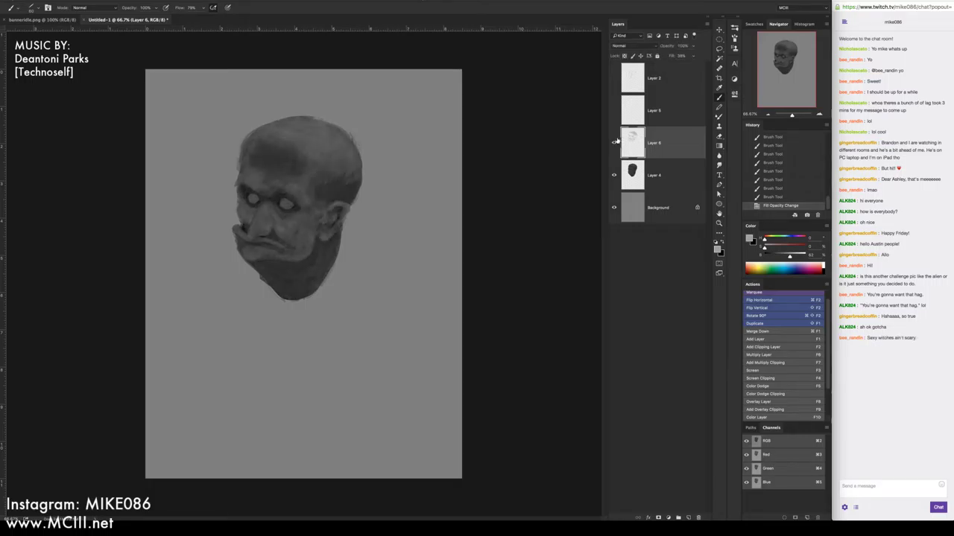
left_click(615, 142)
left_click(614, 142)
left_click(614, 142)
left_click(614, 141)
left_click(614, 143)
left_click(615, 142)
Restore Layer 6's fill to 100% and add a white layer mask
left_click(694, 56)
left_click_drag(685, 65, 706, 65)
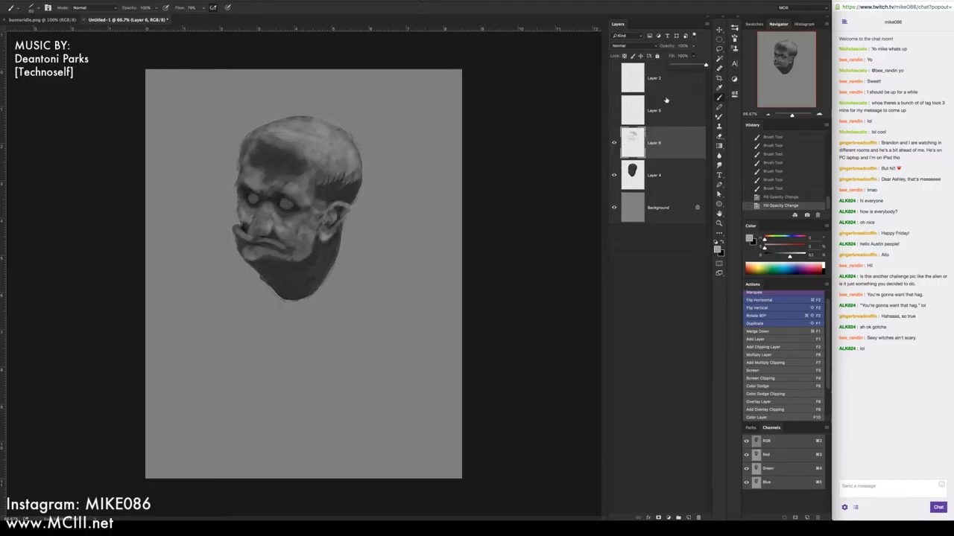
left_click(658, 518)
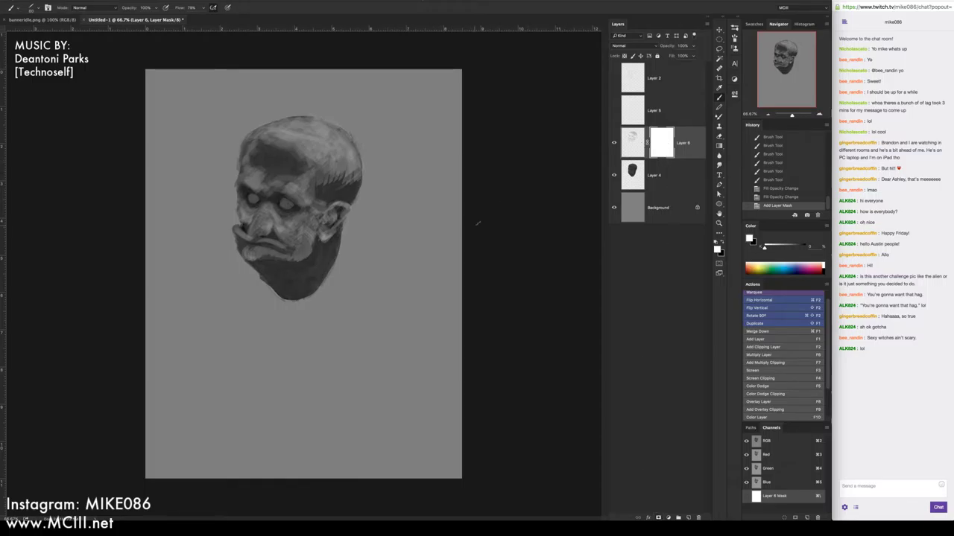
Switch to black and mask out highlights near the forehead and top of the head
key("x")
left_click(263, 142)
left_click(272, 149)
left_click(276, 148)
left_click(281, 139)
left_click(285, 136)
left_click(301, 146)
left_click(305, 152)
left_click(308, 155)
left_click(312, 158)
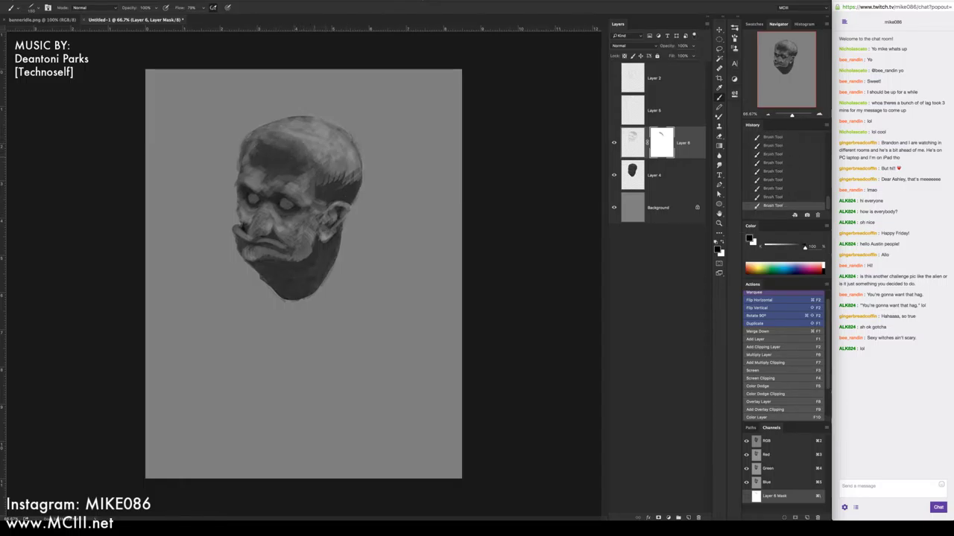
Mask highlights on the head's right side, cheek, jaw, mouth area and crown
left_click_drag(321, 182, 331, 160)
mouse_move(323, 175)
left_mouse_down()
mouse_move(336, 151)
mouse_move(354, 155)
left_mouse_up()
mouse_move(341, 158)
left_mouse_down()
mouse_move(350, 140)
mouse_move(309, 143)
mouse_move(303, 129)
left_mouse_up()
mouse_move(343, 154)
left_mouse_down()
mouse_move(317, 132)
mouse_move(345, 145)
left_mouse_up()
mouse_move(331, 188)
left_mouse_down()
mouse_move(319, 179)
mouse_move(309, 205)
left_mouse_up()
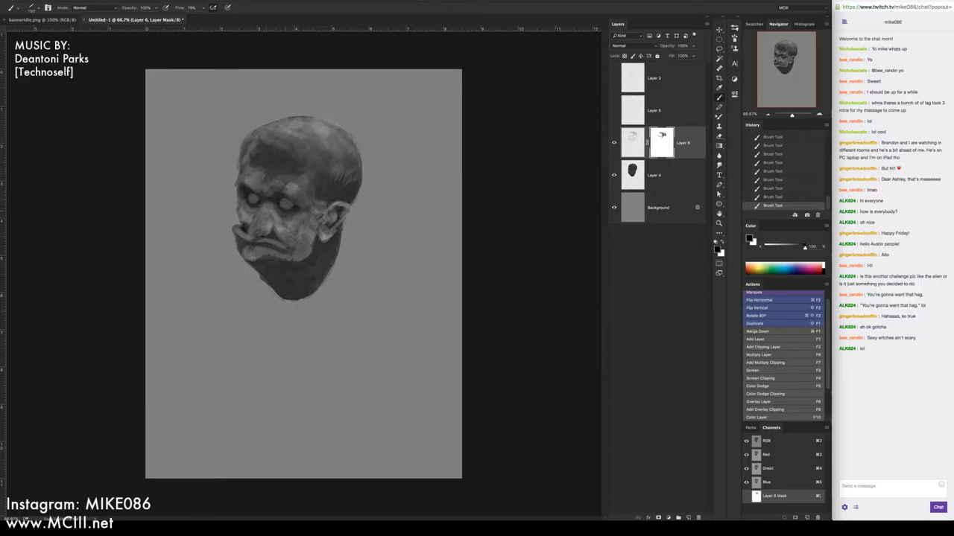
mouse_move(265, 216)
left_mouse_down()
mouse_move(312, 251)
mouse_move(281, 256)
mouse_move(234, 225)
mouse_move(320, 210)
left_mouse_up()
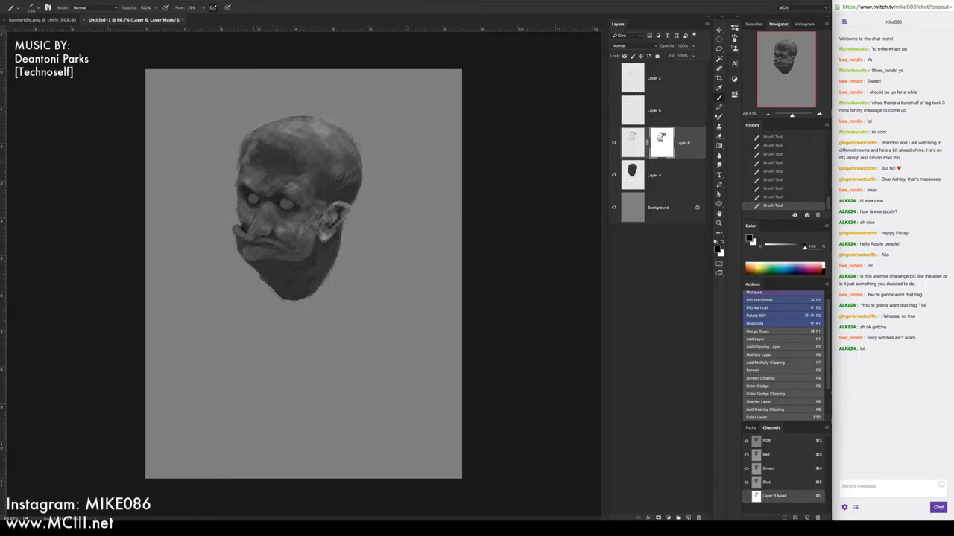
mouse_move(328, 206)
left_mouse_down()
mouse_move(346, 192)
mouse_move(320, 231)
mouse_move(291, 226)
left_mouse_up()
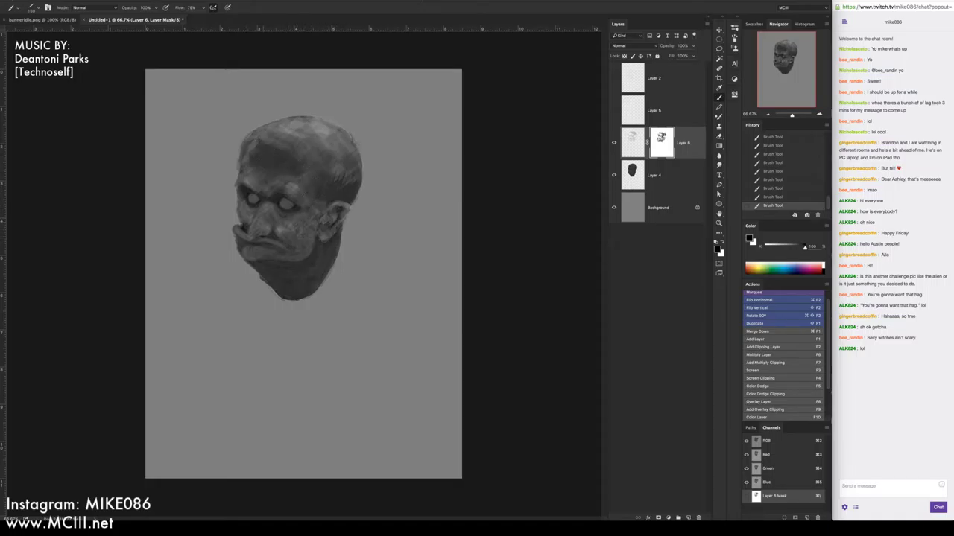
left_click_drag(309, 141, 326, 122)
Set Layer 6's fill to 67%, compare it on and off, and select its pixel thumbnail
left_click(694, 56)
left_click_drag(693, 65, 680, 66)
left_click(614, 142)
left_click(614, 142)
left_click(614, 143)
left_click(614, 142)
left_click(614, 142)
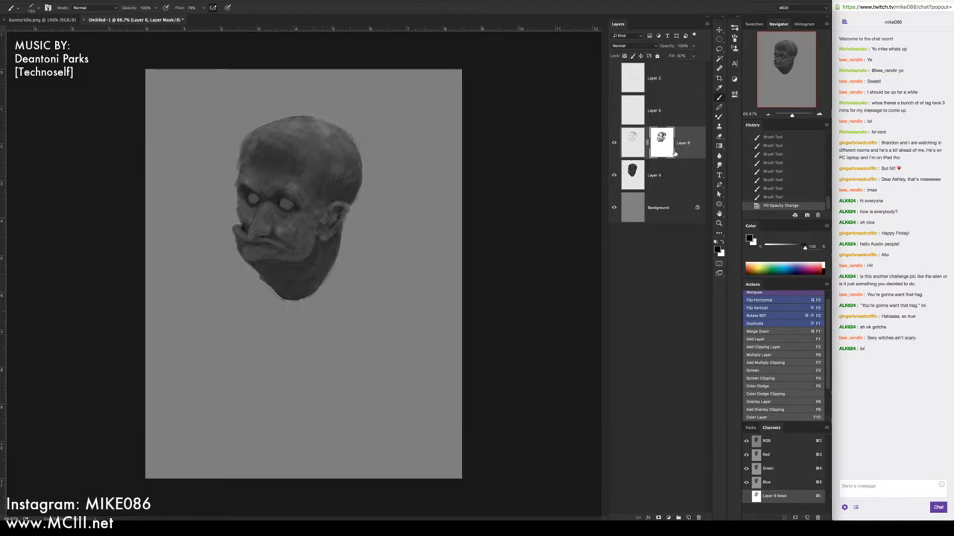
left_click(627, 144)
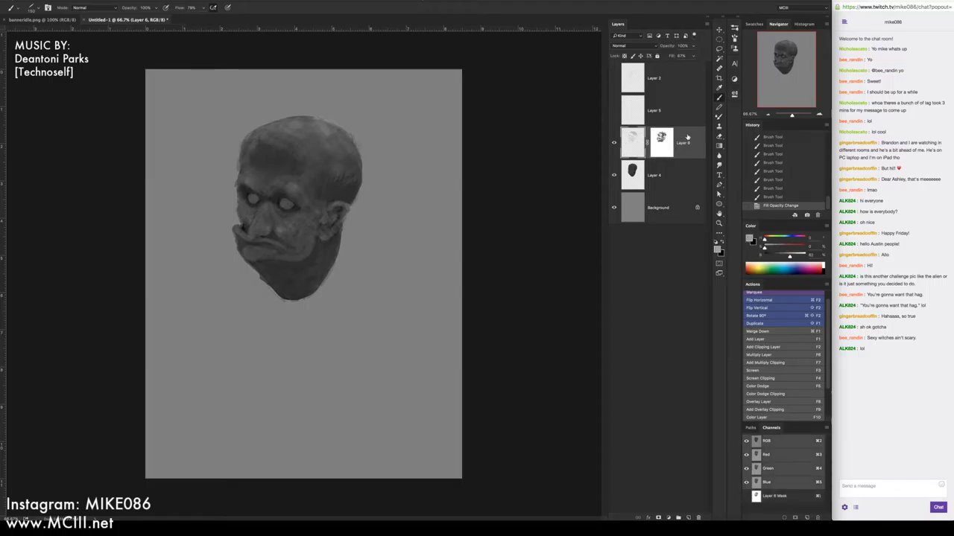
Rename Layer 6 to 'highlight'
double_click(683, 144)
type("highlight")
key("Return")
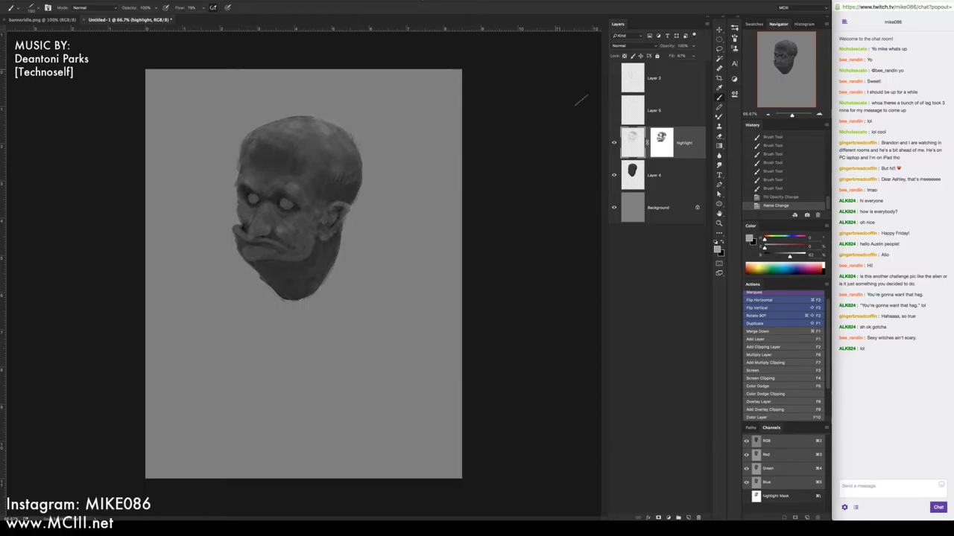
Rename Layer 4 to 'base'
double_click(653, 175)
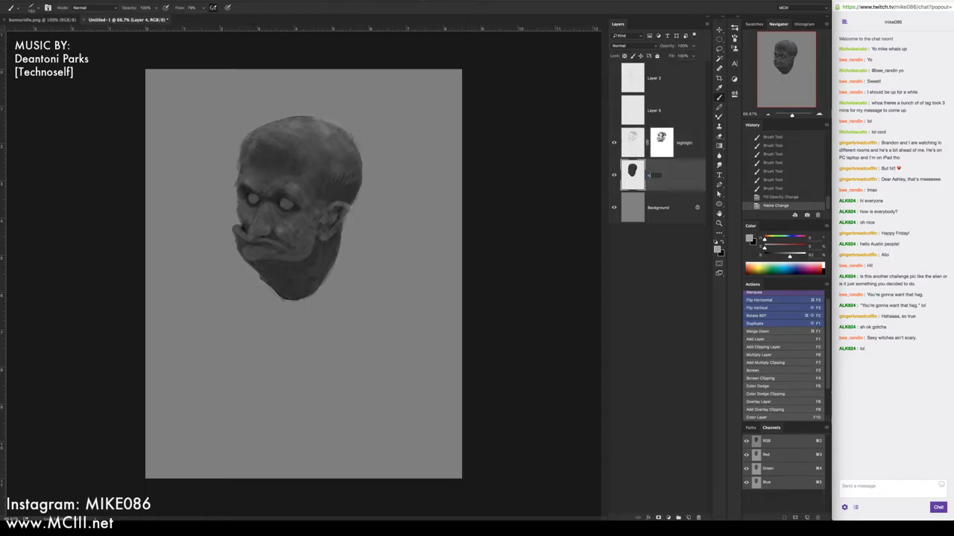
type("base")
key("Return")
Select the highlight layer and dismiss its context menu without changes
left_click(684, 134)
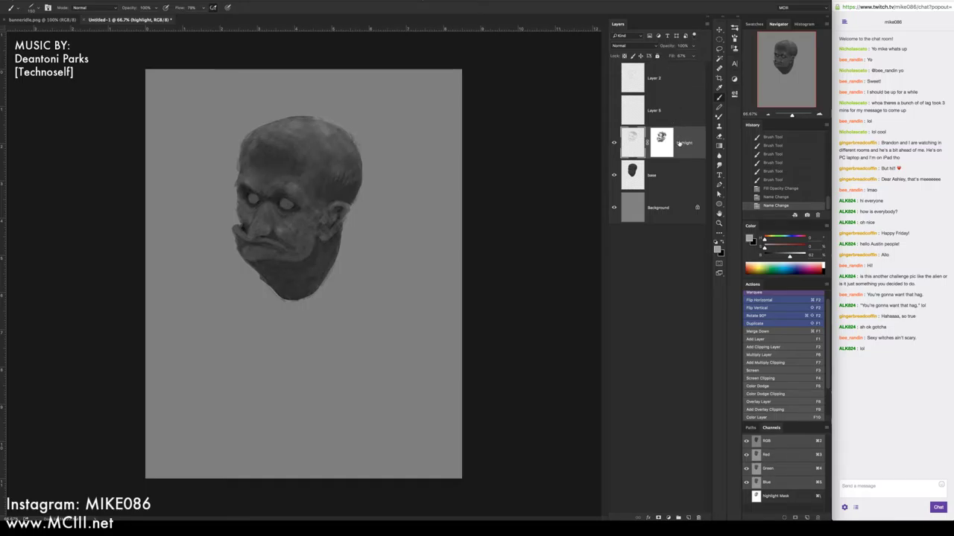
right_click(684, 141)
right_click(637, 140)
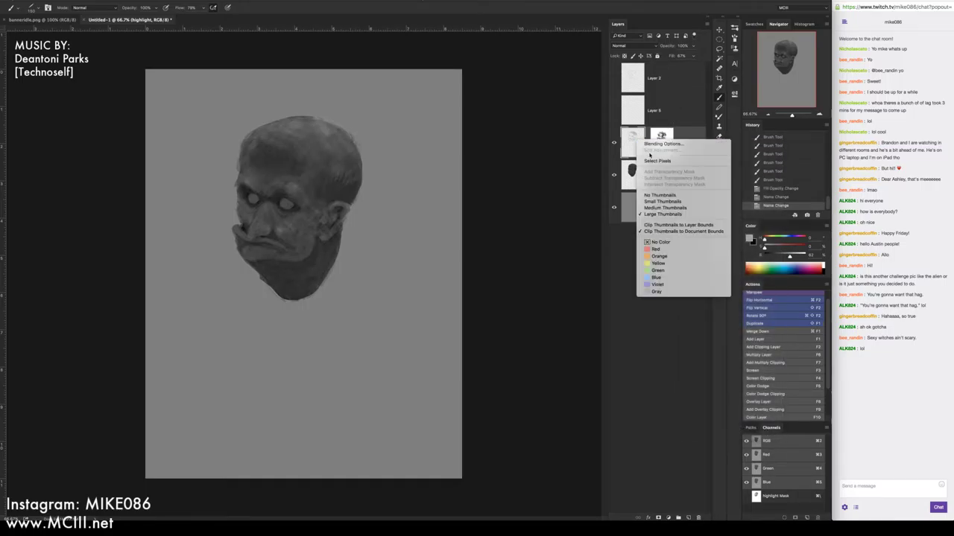
left_click(635, 145)
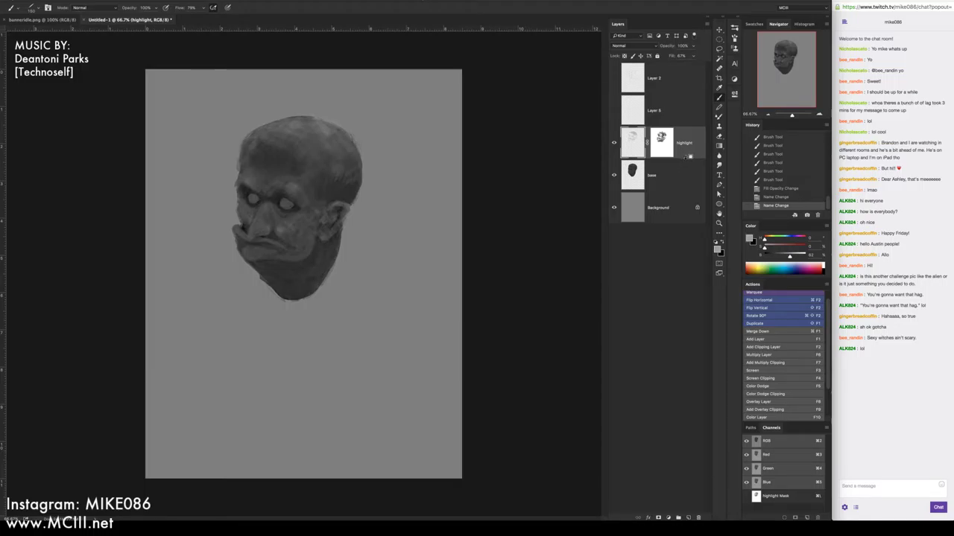
Clip the highlight layer to base and add a new layer clipped above it
left_click(687, 158, "alt")
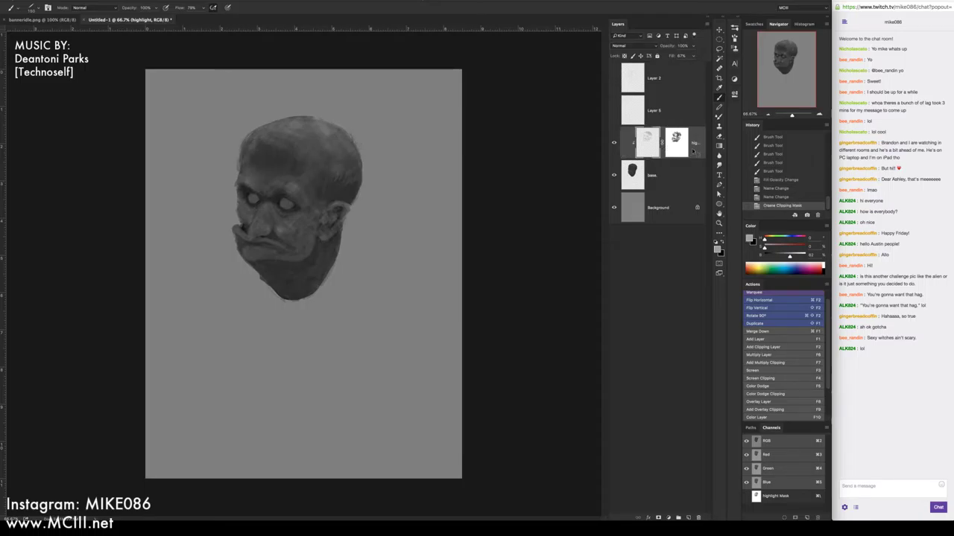
right_click(693, 143)
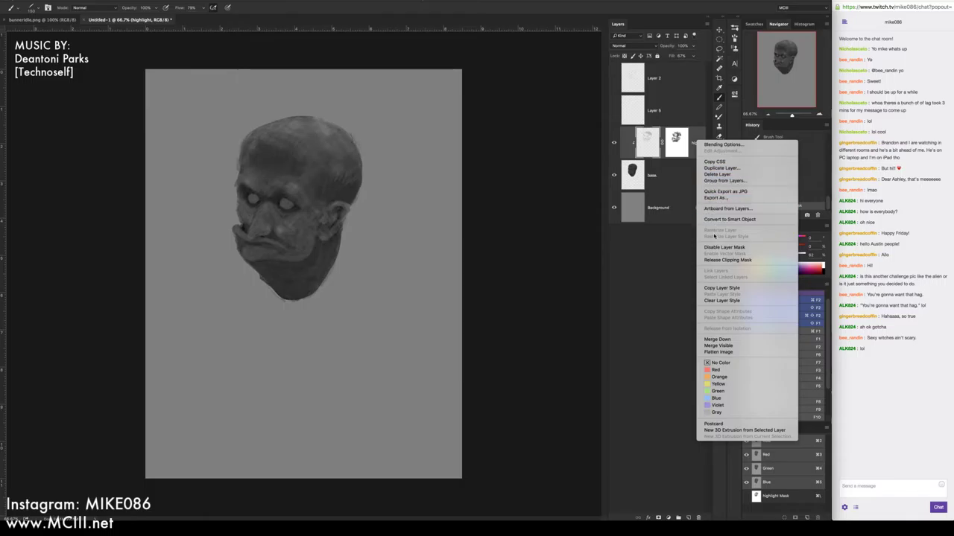
left_click(724, 260)
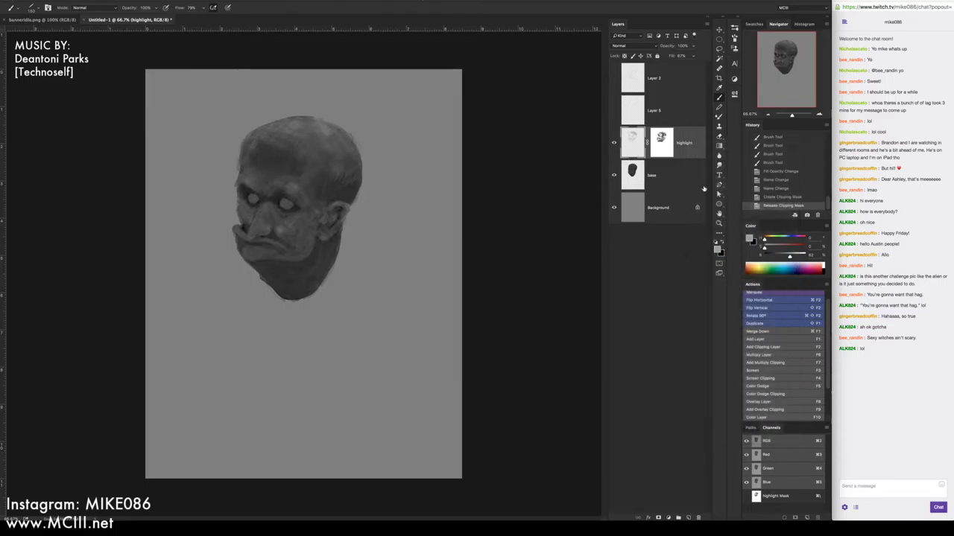
right_click(688, 147)
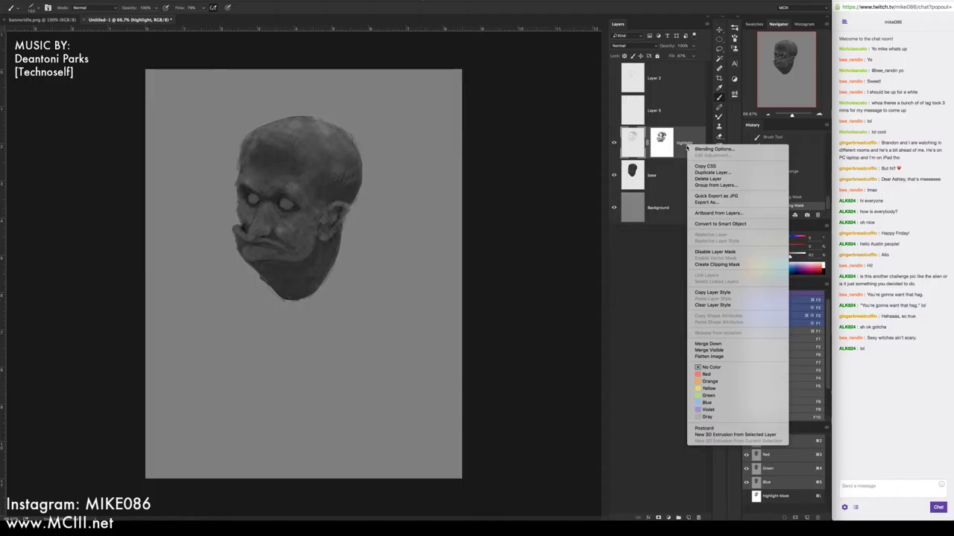
left_click(714, 264)
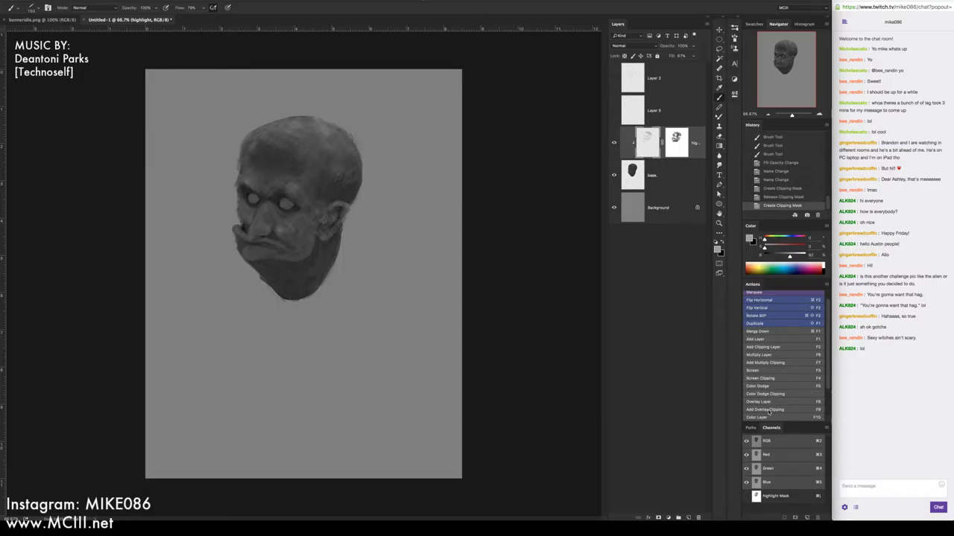
left_click(768, 348)
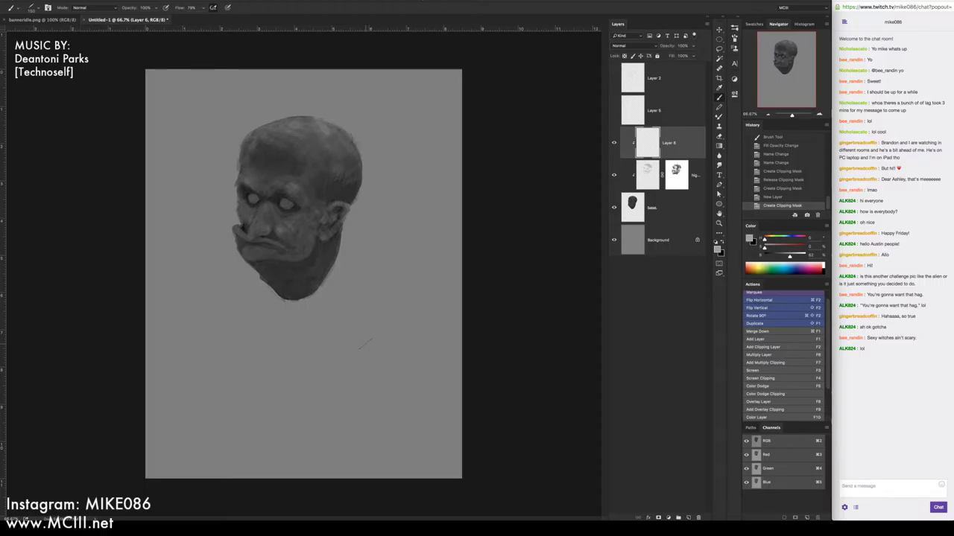
Toggle the new layer's clipping off and back on, and set brush flow to 79%
key("super+alt+g")
key("super+alt+g")
key("super+alt+g")
key("super+alt+g")
key("super+alt+g")
key("super+alt+g")
key("super+alt+g")
key("super+alt+g")
key("super+alt+g")
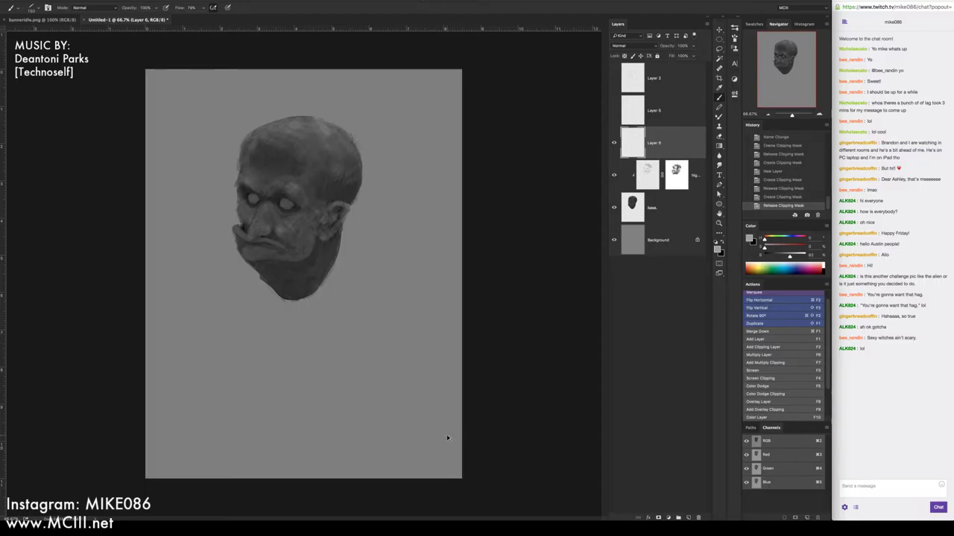
key("super+alt+g")
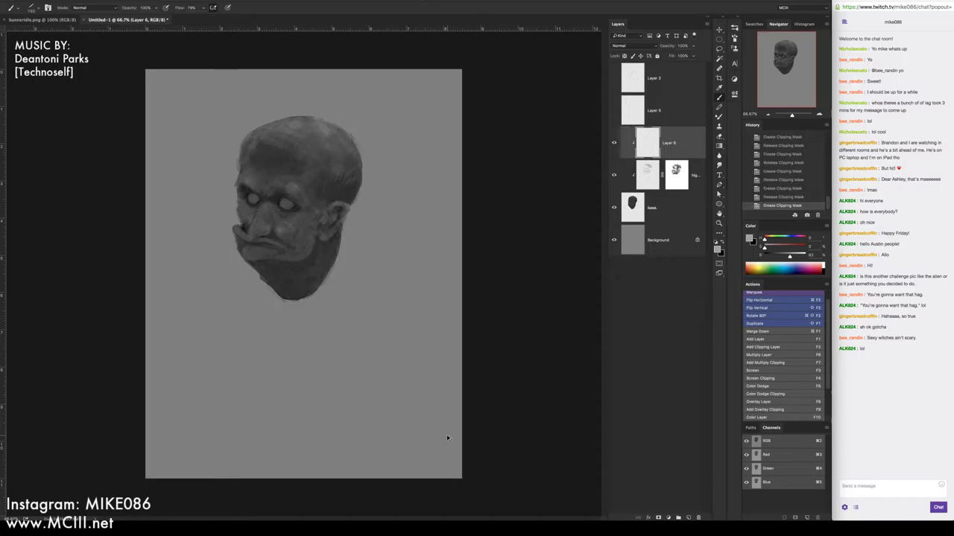
key("super+alt+g")
key("super+alt+g")
key("shift+7")
key("shift+9")
Set the new Layer 6 to Overlay blending and rename it 'overlay'
left_click(639, 46)
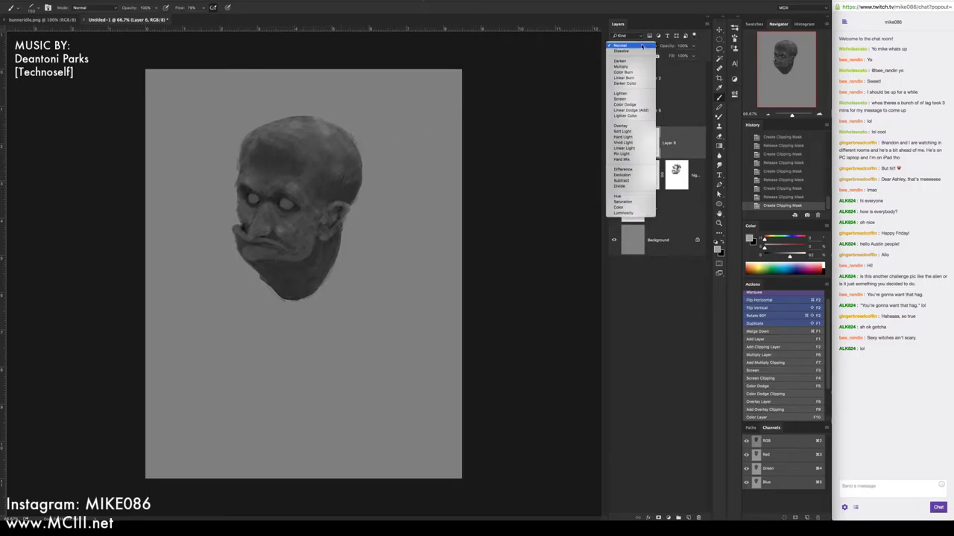
left_click(632, 126)
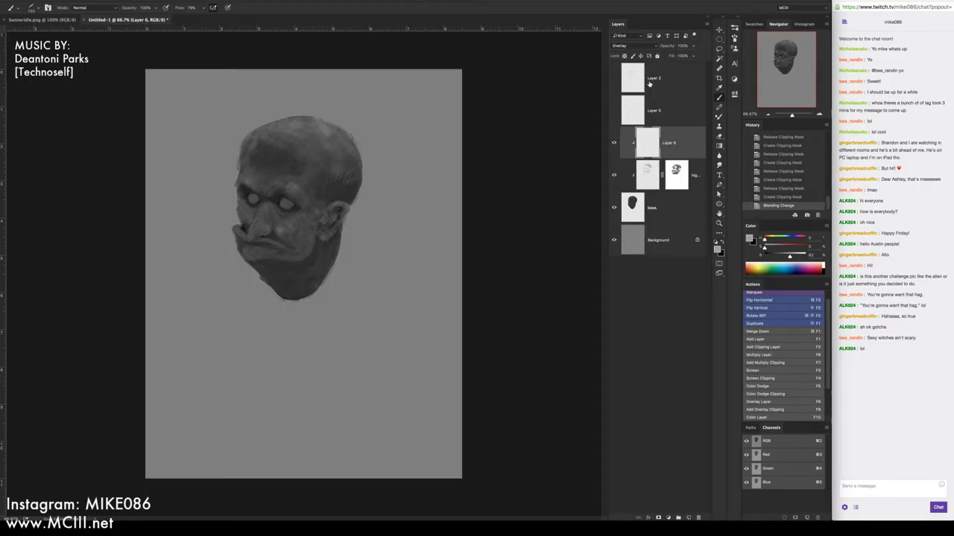
double_click(669, 142)
type("overlay")
key("Return")
Give the overlay layer a red colour label and bring up the brush presets
right_click(684, 141)
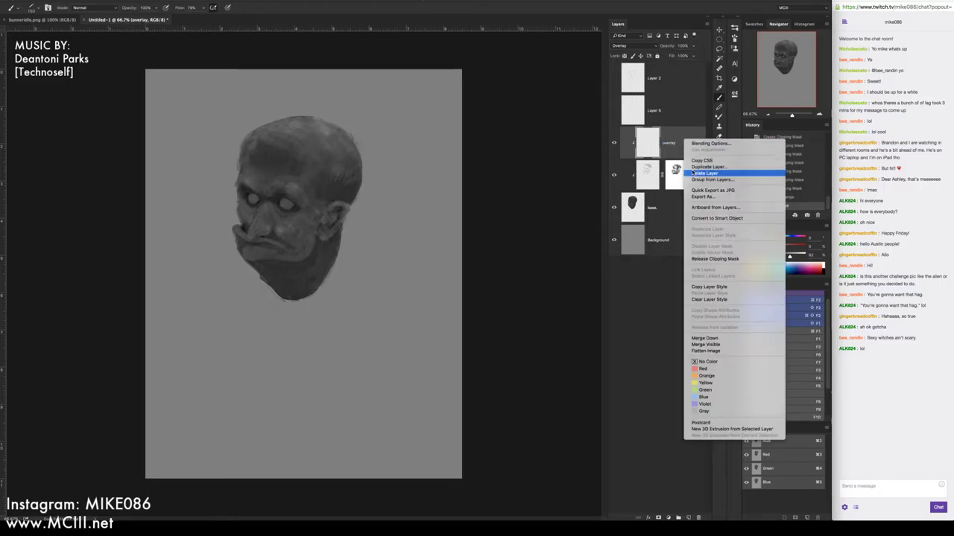
left_click(701, 370)
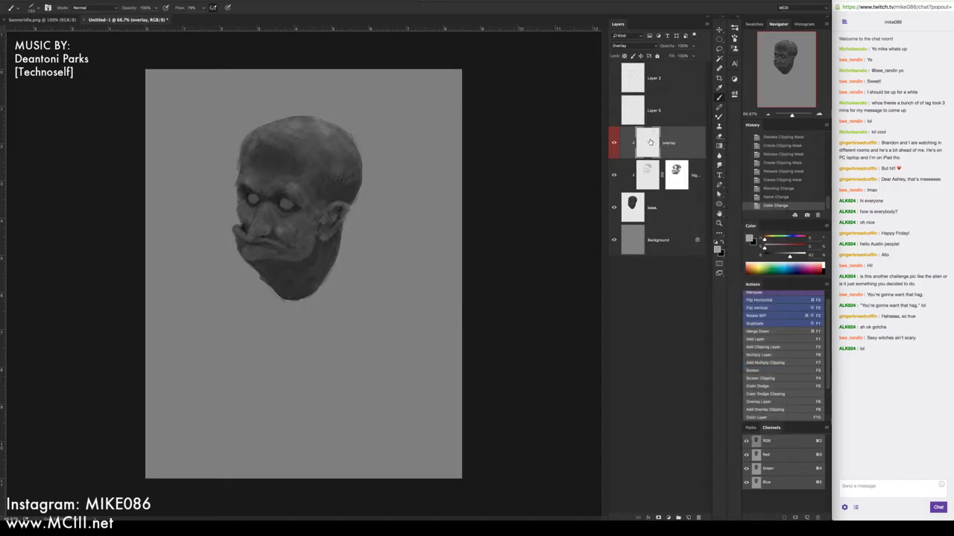
right_click(400, 174)
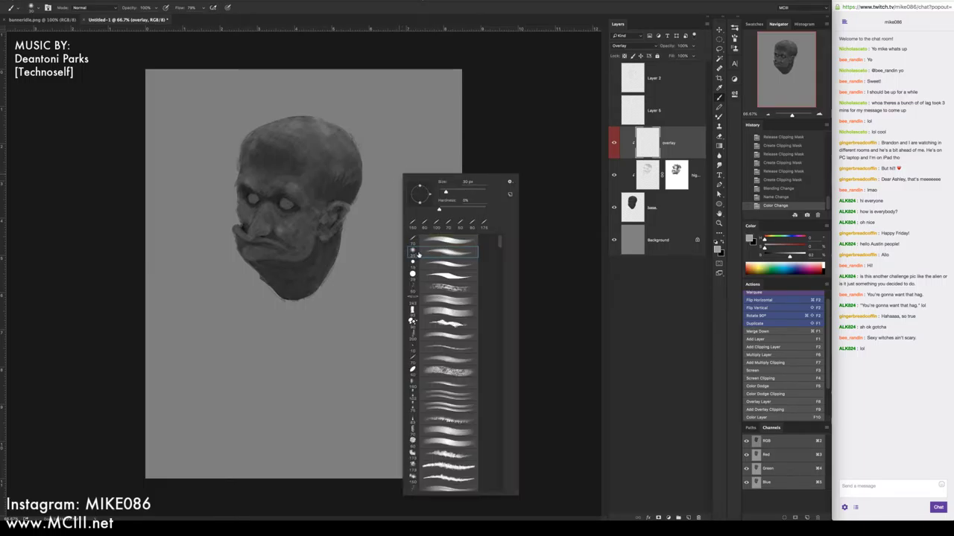
Pick a soft brush preset and set white as the painting colour
double_click(470, 251)
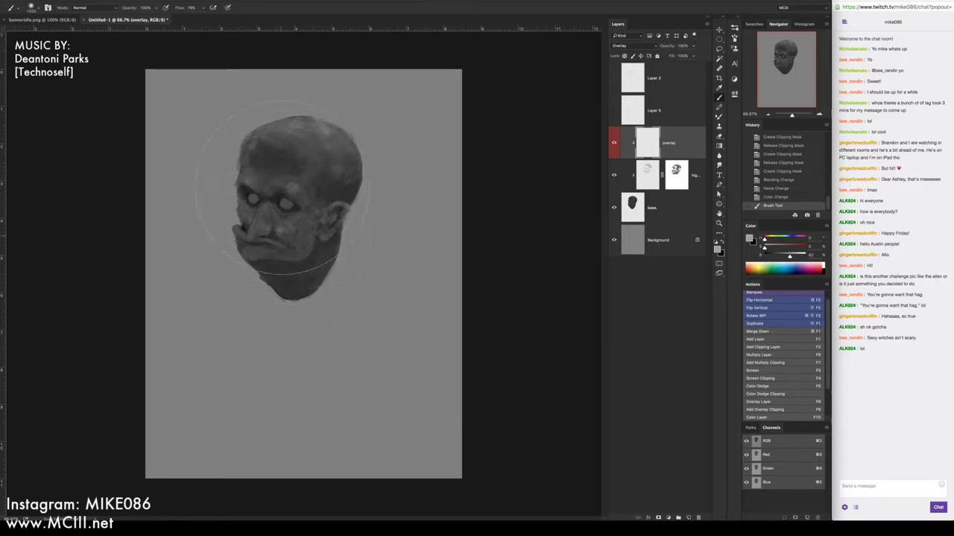
key("d")
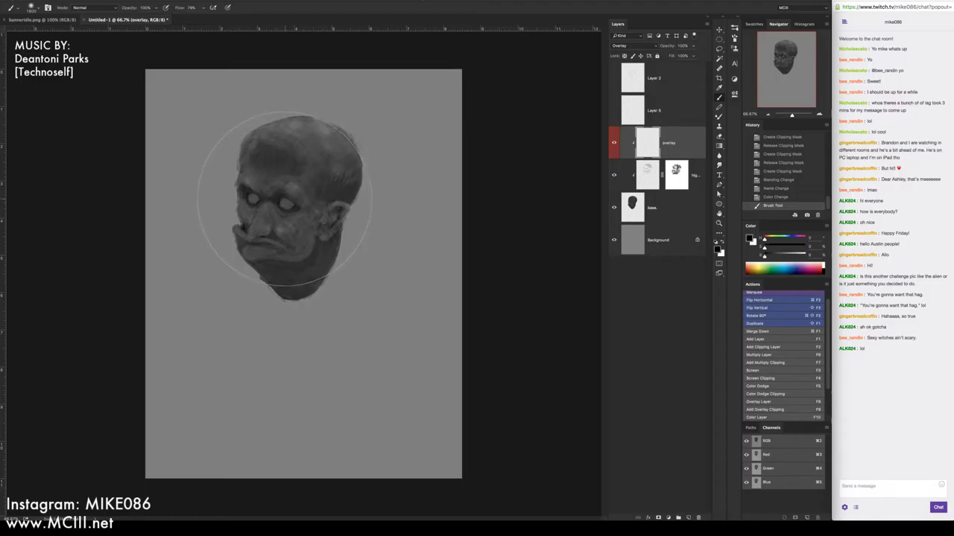
key("x")
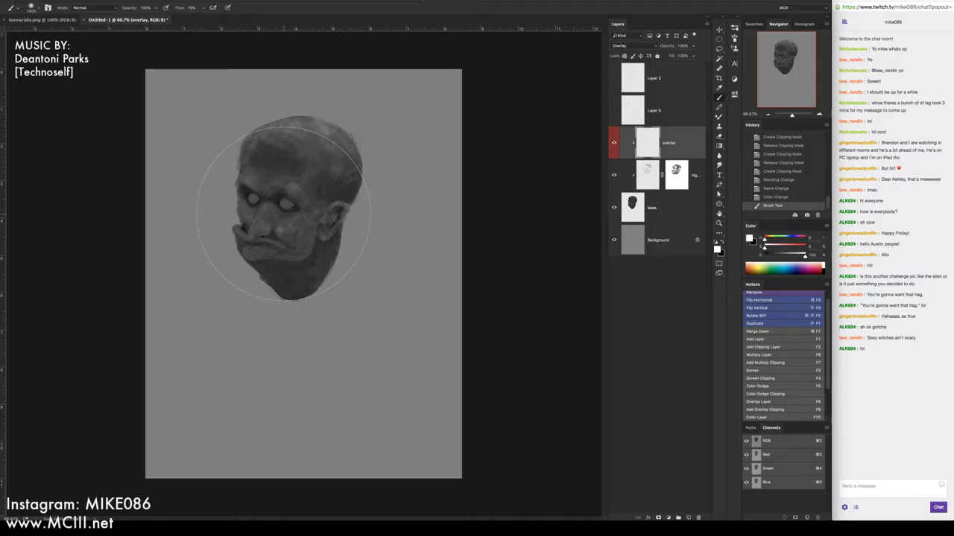
Paint white highlights across the head on the overlay layer, then delete that layer
left_click_drag(283, 214, 261, 149)
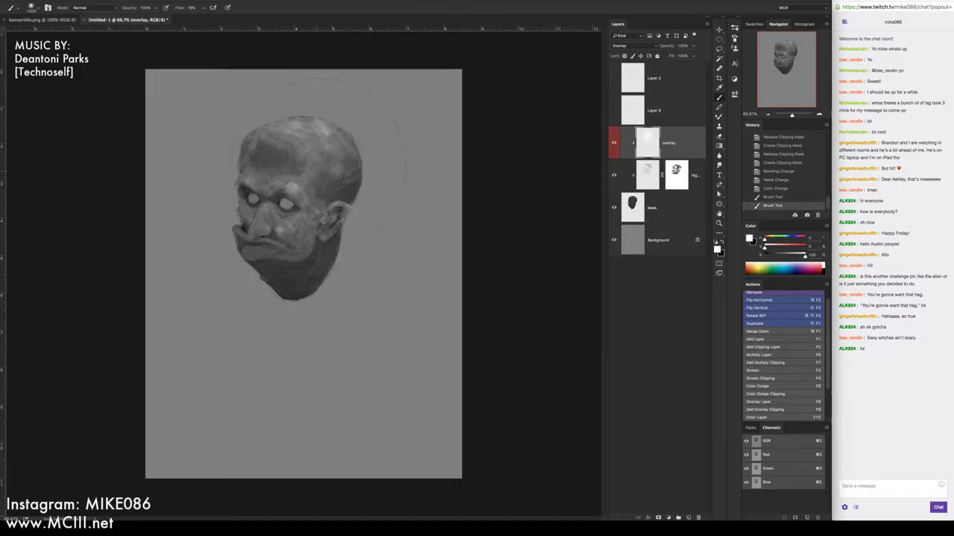
left_click_drag(308, 169, 277, 340)
left_click_drag(310, 138, 287, 447)
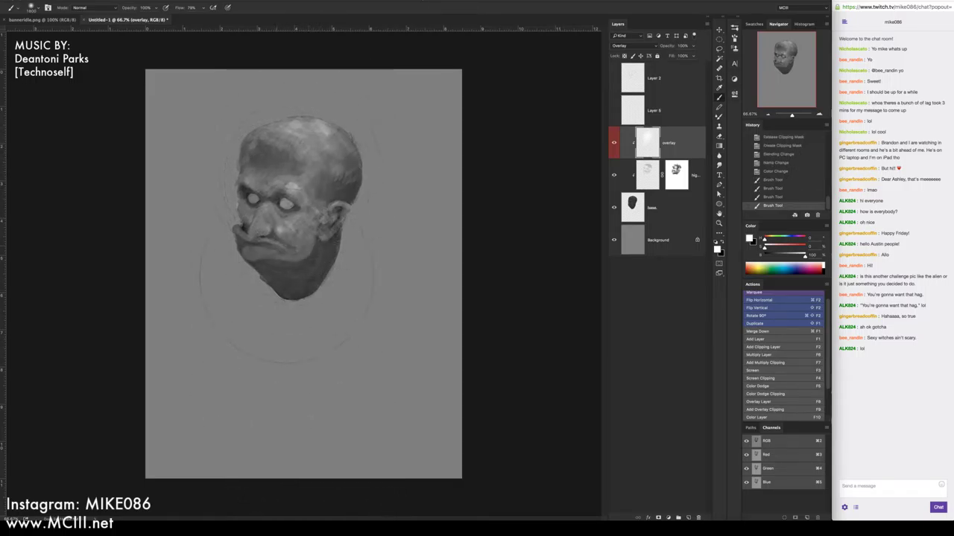
mouse_move(289, 275)
left_mouse_down()
mouse_move(270, 183)
mouse_move(258, 169)
mouse_move(283, 149)
left_mouse_up()
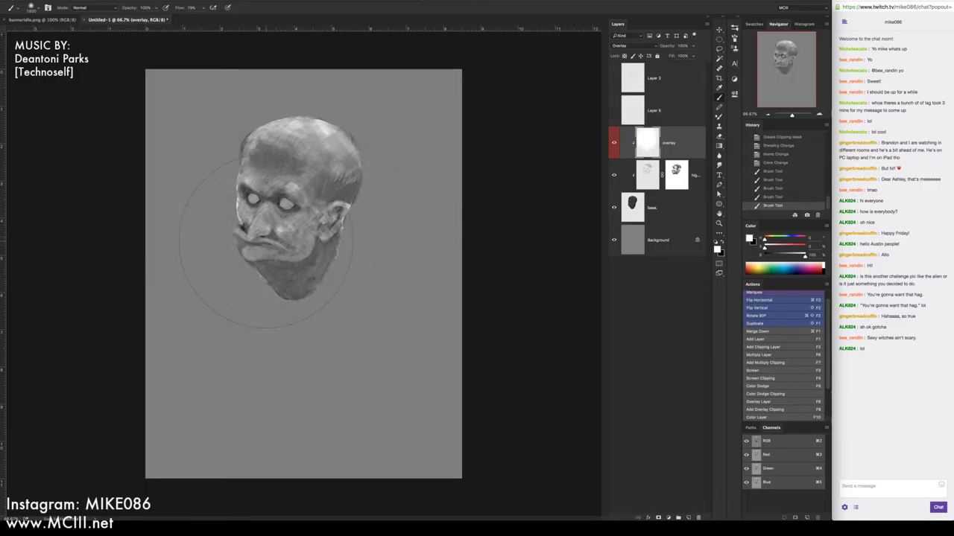
key("BackSpace")
Add a clipped Overlay-mode layer, give it a red label, and name it 'overlay'
left_click(767, 401)
right_click(672, 144)
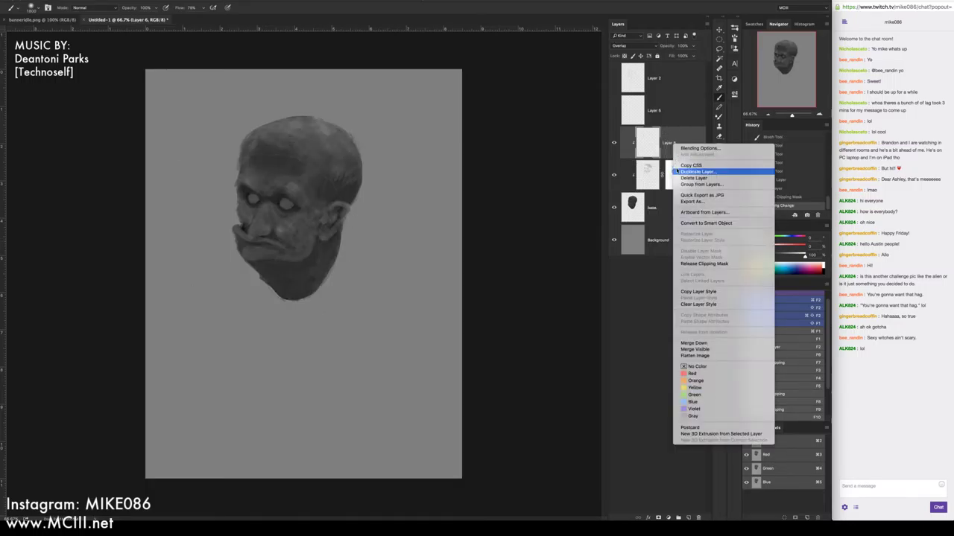
left_click(691, 373)
double_click(668, 142)
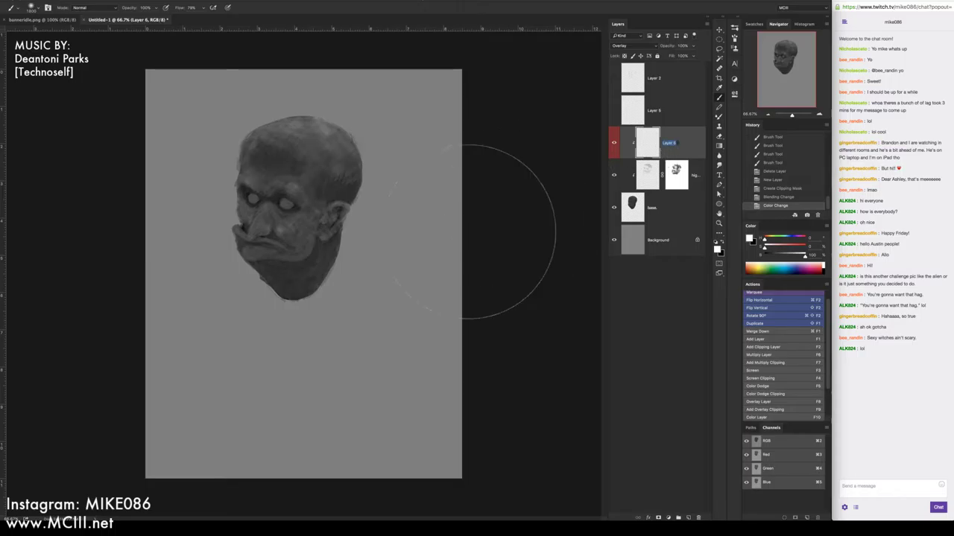
type("highlights")
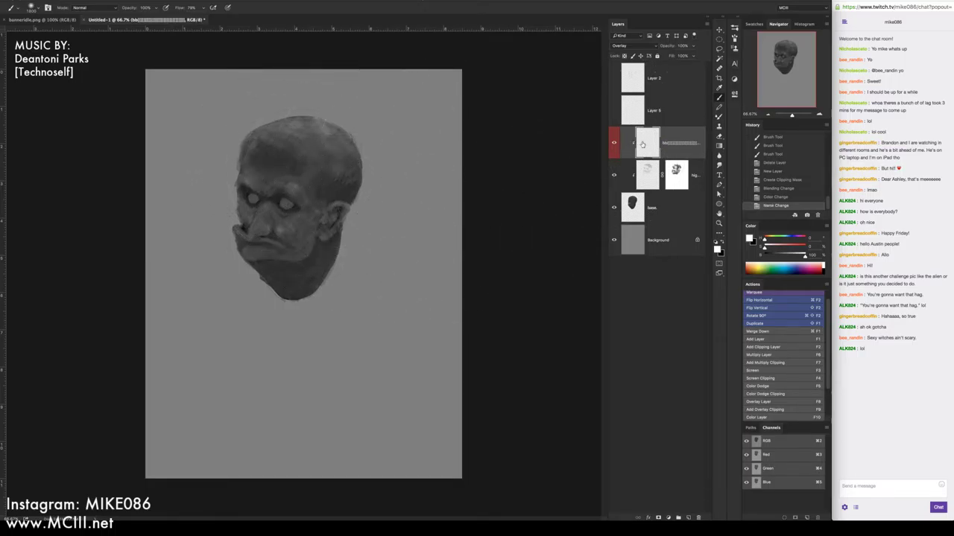
key("Return")
double_click(673, 144)
type("overlay")
key("Return")
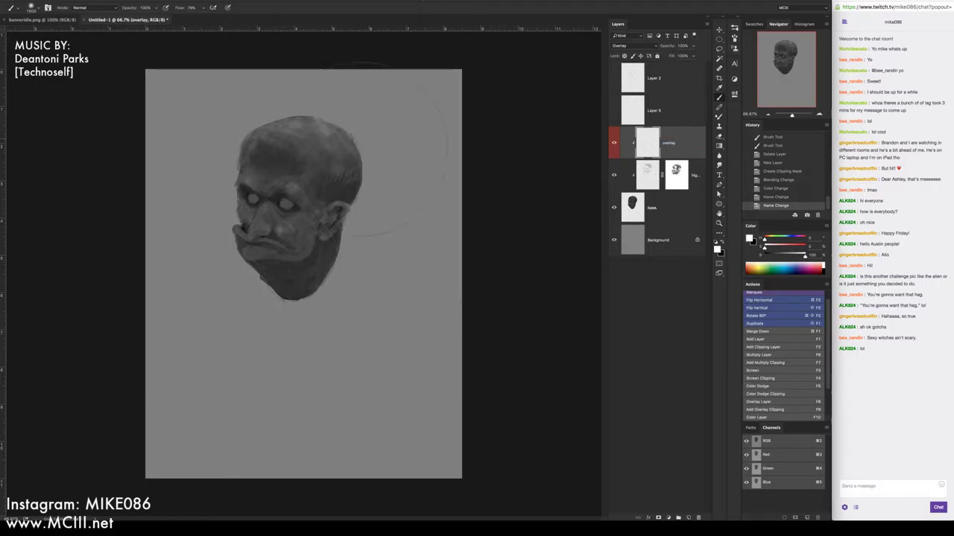
Paint soft white highlights on the crown, around the eyes, and across the cheeks and jaw
key("bracketleft")
key("bracketleft")
key("bracketleft")
key("bracketleft")
left_click_drag(303, 151, 301, 155)
key("bracketright")
key("bracketright")
key("bracketright")
key("bracketright")
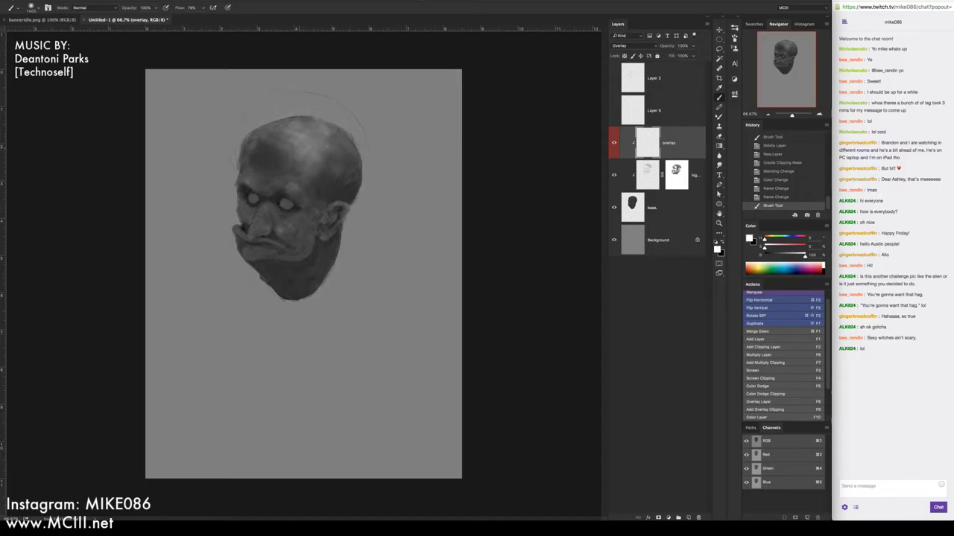
mouse_move(302, 175)
left_mouse_down()
mouse_move(282, 153)
mouse_move(343, 134)
mouse_move(276, 198)
left_mouse_up()
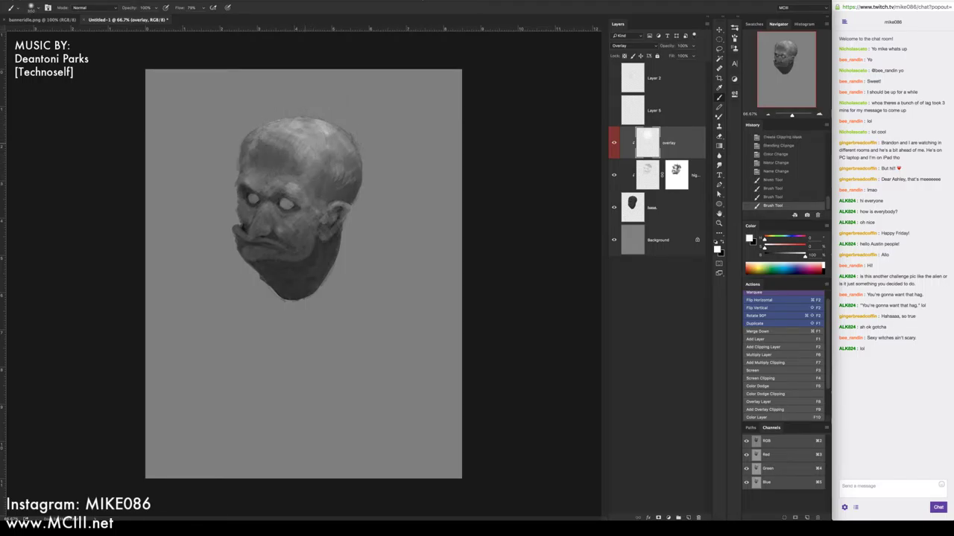
mouse_move(323, 130)
left_mouse_down()
mouse_move(326, 145)
mouse_move(298, 128)
left_mouse_up()
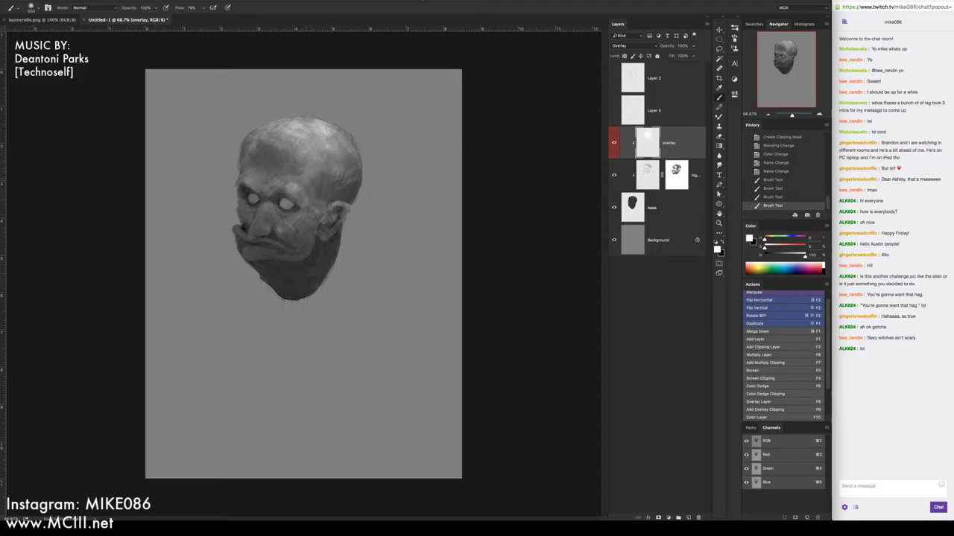
left_click_drag(255, 195, 313, 232)
left_click_drag(243, 224, 321, 242)
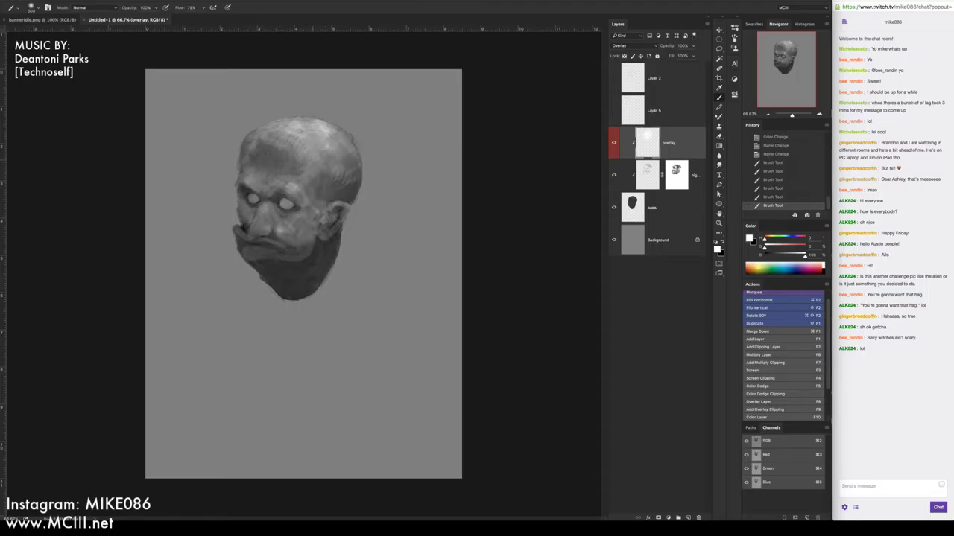
left_click_drag(266, 194, 266, 298)
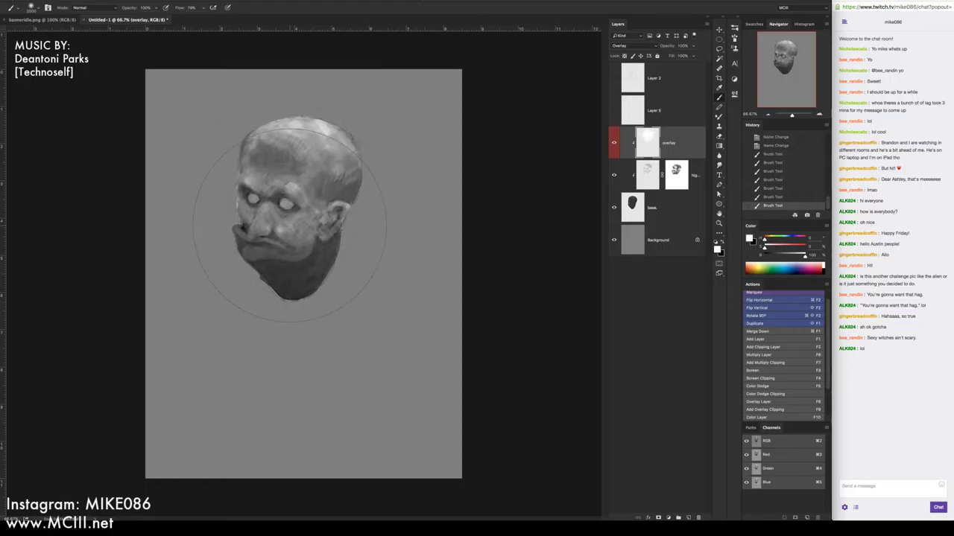
Erase excess highlights from the cheek, jaw, left cheek, and the top and right side of the head
key("e")
mouse_move(245, 182)
left_mouse_down()
mouse_move(298, 245)
mouse_move(343, 260)
left_mouse_up()
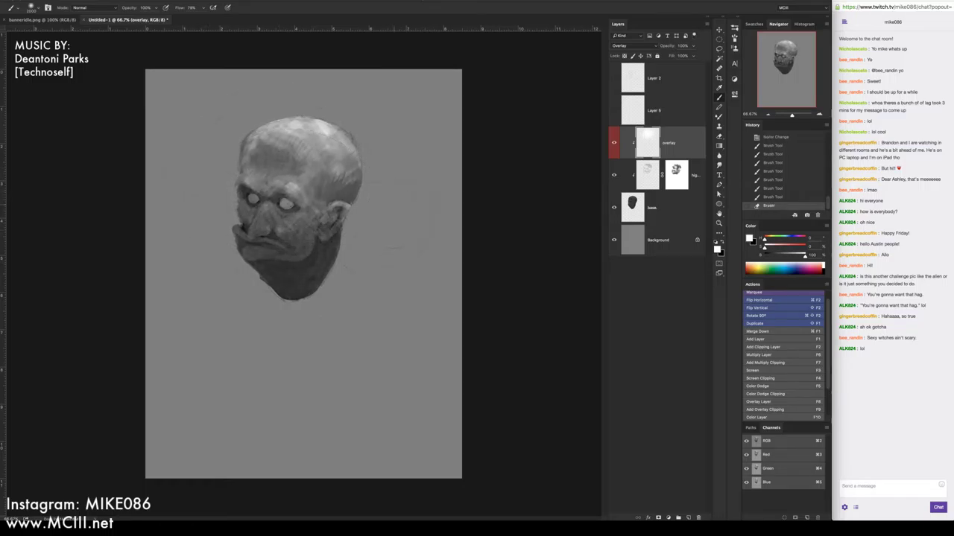
left_click_drag(253, 126, 306, 130)
left_click_drag(253, 172, 266, 213)
left_click_drag(354, 146, 335, 216)
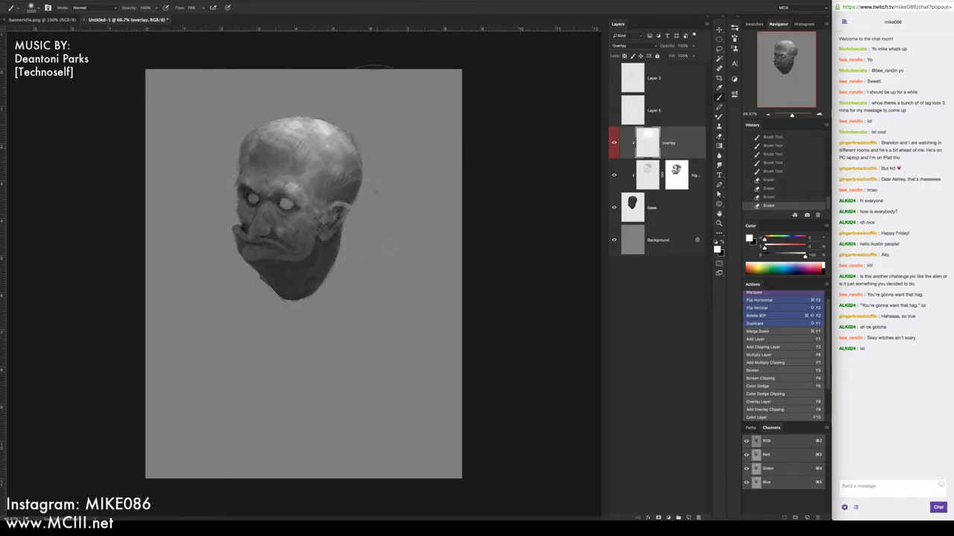
mouse_move(304, 122)
left_mouse_down()
mouse_move(350, 149)
mouse_move(354, 164)
left_mouse_up()
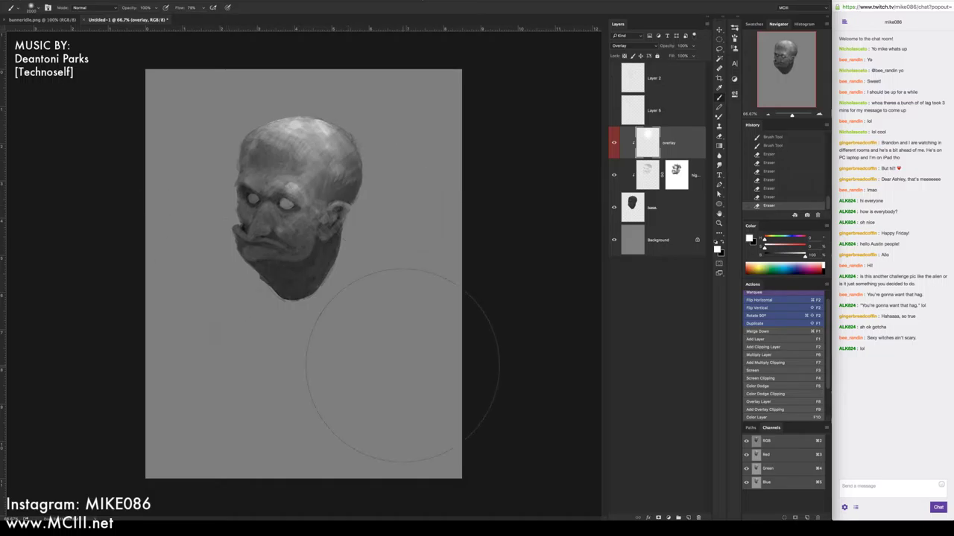
Repaint smaller highlights on the mouth, nose, chin, jaw and top of the head
key("bracketleft")
key("b")
mouse_move(246, 236)
left_mouse_down()
mouse_move(266, 247)
mouse_move(260, 224)
mouse_move(252, 227)
left_mouse_up()
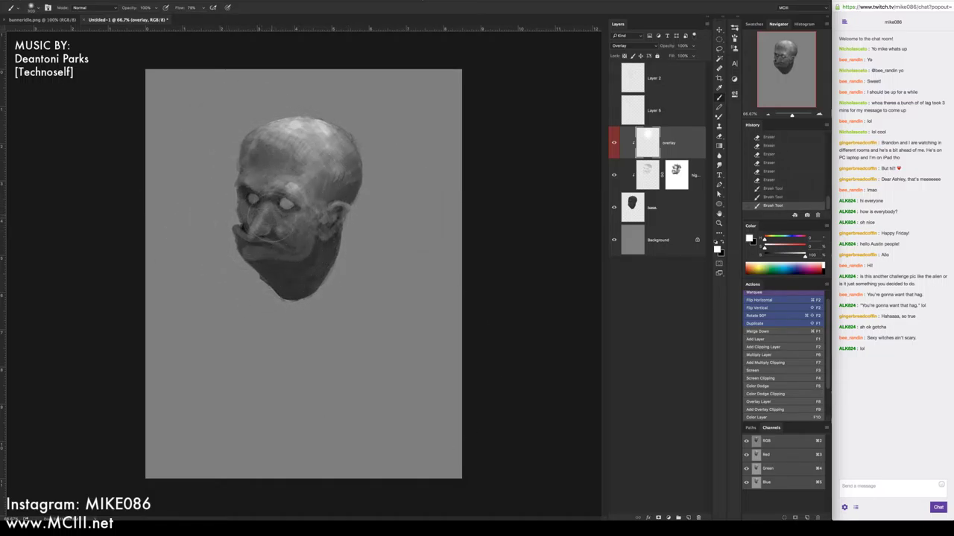
mouse_move(298, 208)
left_mouse_down()
mouse_move(283, 248)
mouse_move(261, 246)
mouse_move(302, 245)
mouse_move(292, 270)
left_mouse_up()
mouse_move(261, 231)
left_mouse_down()
mouse_move(328, 272)
mouse_move(287, 250)
mouse_move(302, 271)
mouse_move(298, 242)
left_mouse_up()
left_click_drag(276, 145, 305, 133)
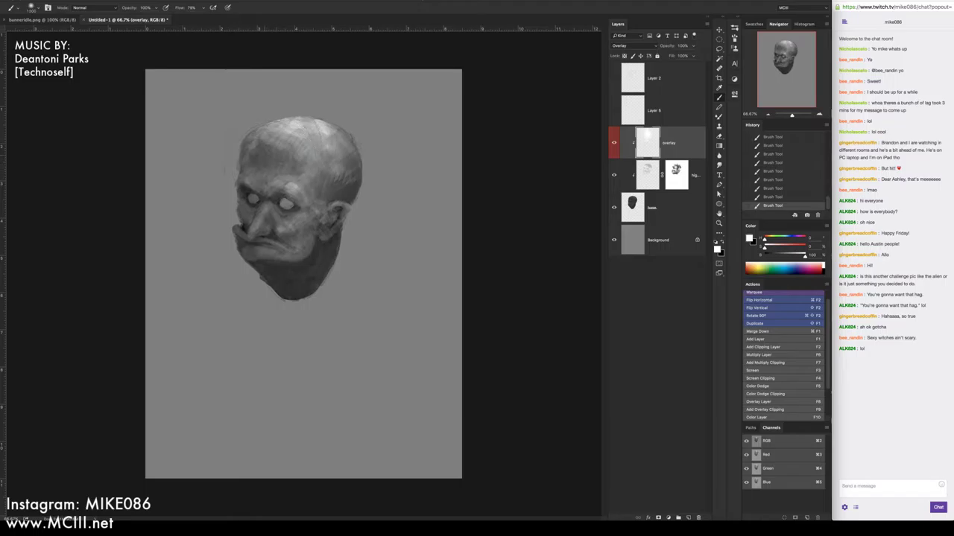
left_click_drag(268, 246, 306, 257)
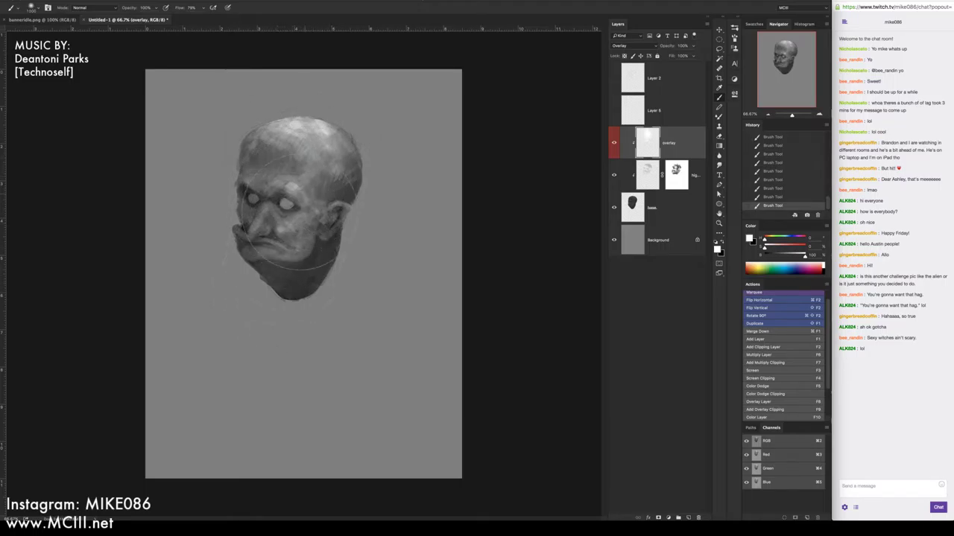
Toggle the overlay layer's visibility several times to compare the head with and without highlights
left_click(615, 144)
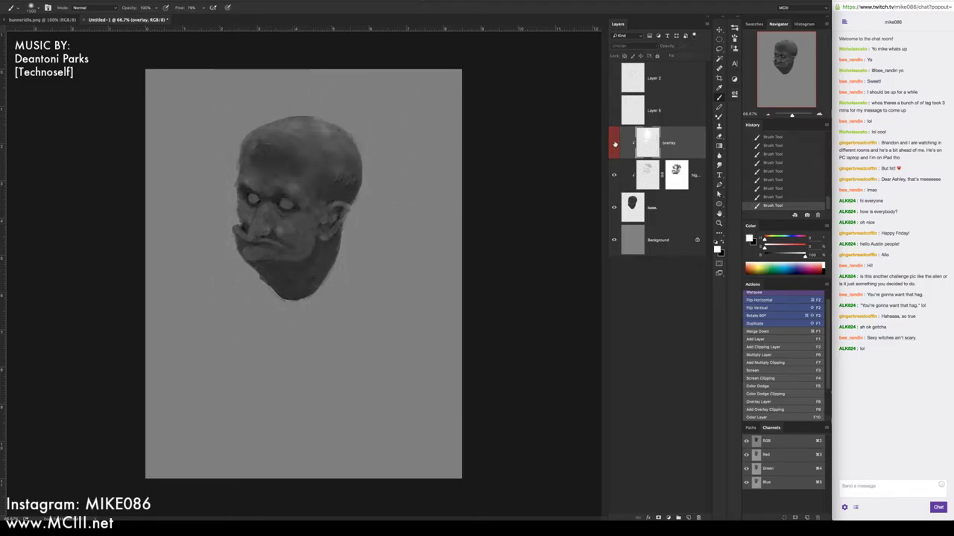
left_click(614, 144)
left_click(614, 144)
left_click(615, 144)
left_click(615, 143)
left_click(615, 144)
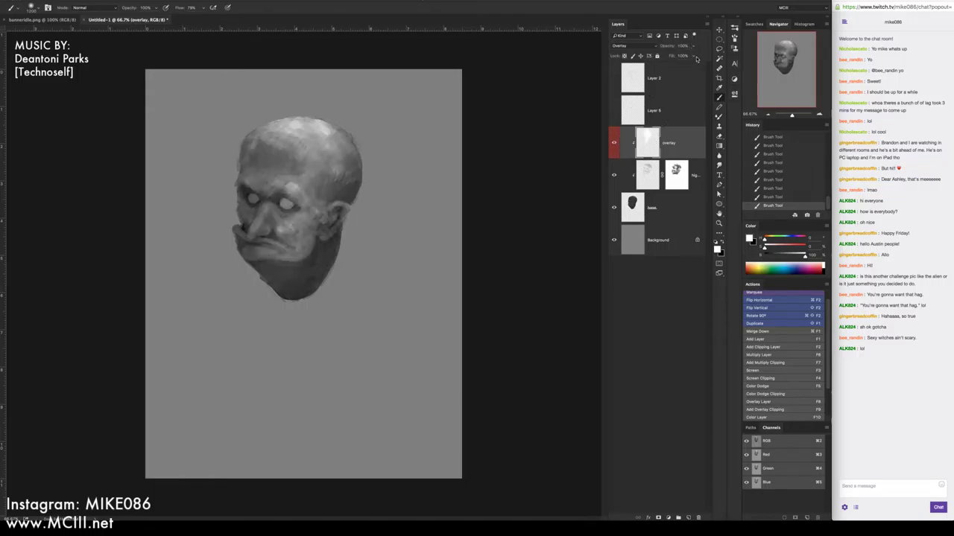
Lower the overlay layer's fill to about 70% and toggle it to compare
left_click(693, 56)
left_click_drag(690, 64, 682, 66)
left_click(615, 145)
left_click(615, 145)
left_click(616, 145)
left_click(612, 142)
left_click(612, 142)
left_click(612, 143)
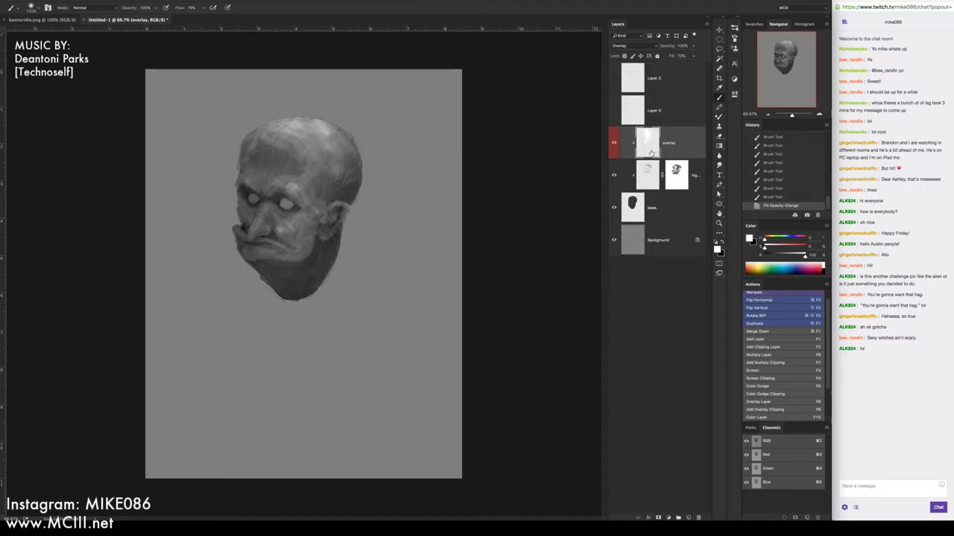
Add a clipped Multiply Layer 6, then a new Layer 7 clipped below and set to Multiply
left_click(766, 363)
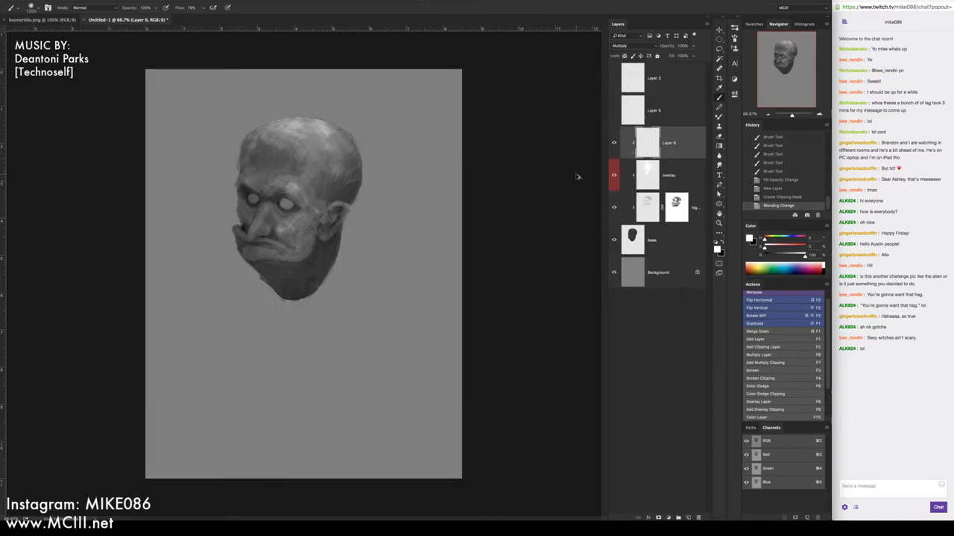
key("F1")
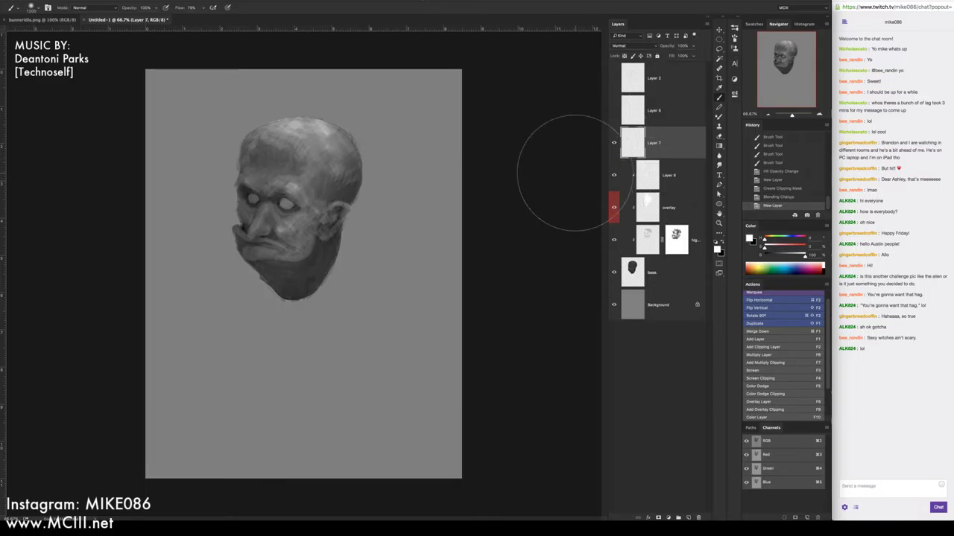
right_click(685, 147)
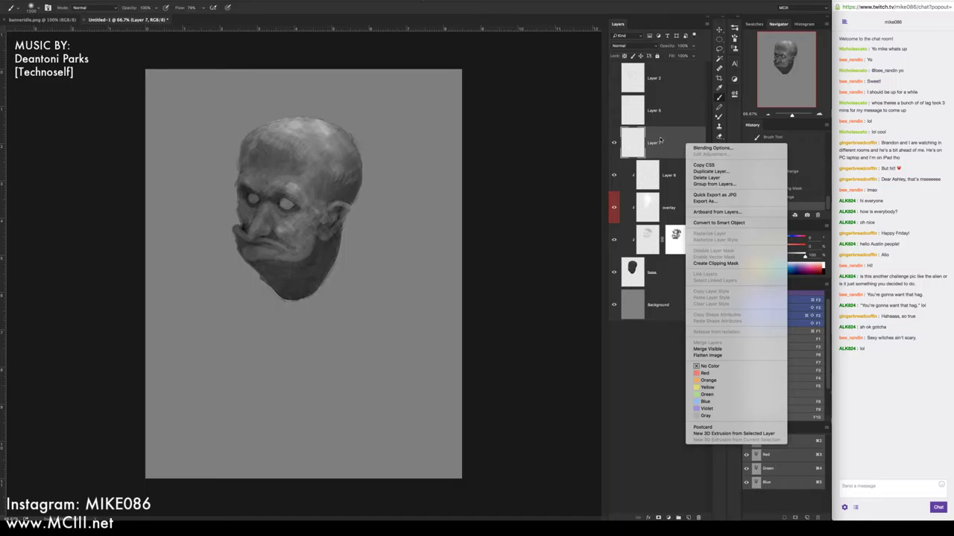
left_click(715, 263)
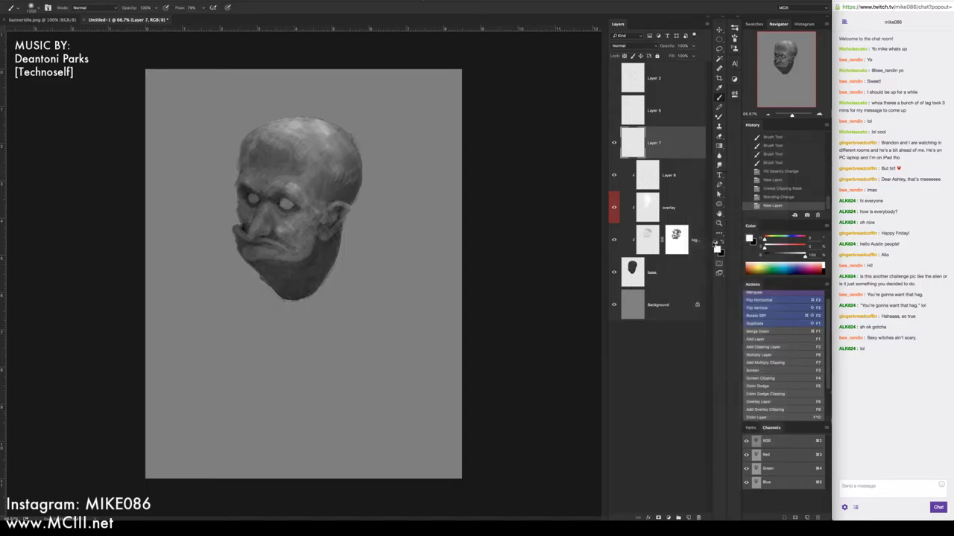
left_click(654, 43)
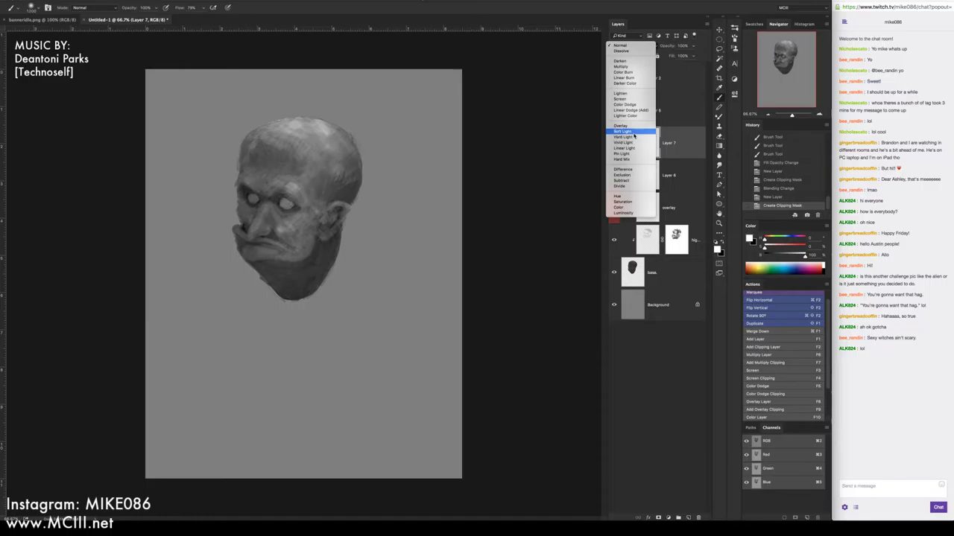
left_click(626, 66)
Sample a grey from the head and return to a brush of about 15 px
key("i")
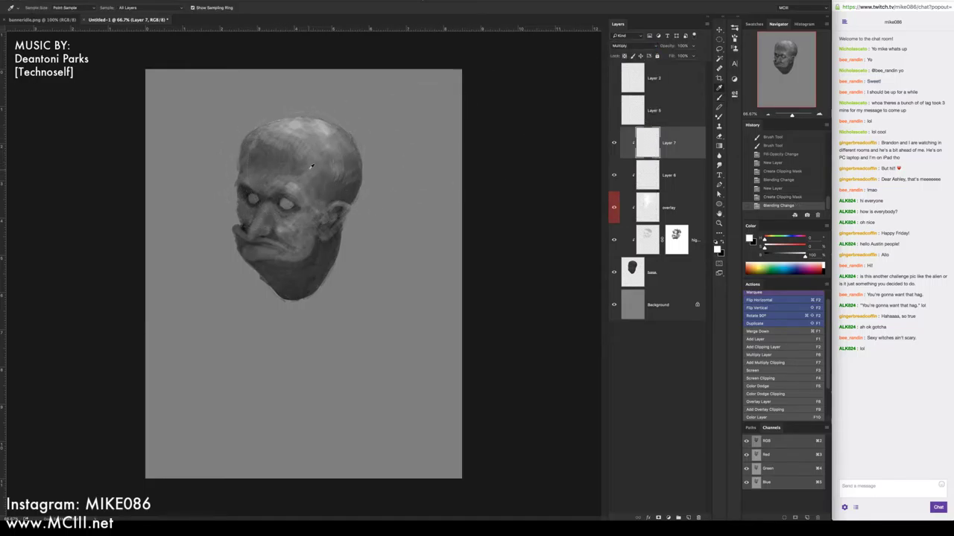
left_click(319, 136)
mouse_move(318, 136)
left_mouse_down()
mouse_move(314, 145)
mouse_move(301, 123)
mouse_move(315, 140)
left_mouse_up()
key("b")
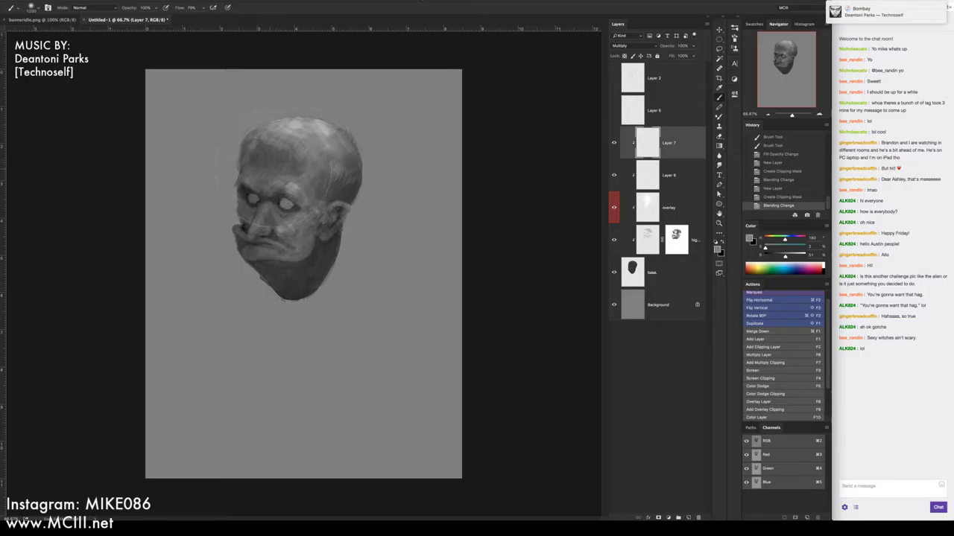
key("bracketleft")
key("bracketleft")
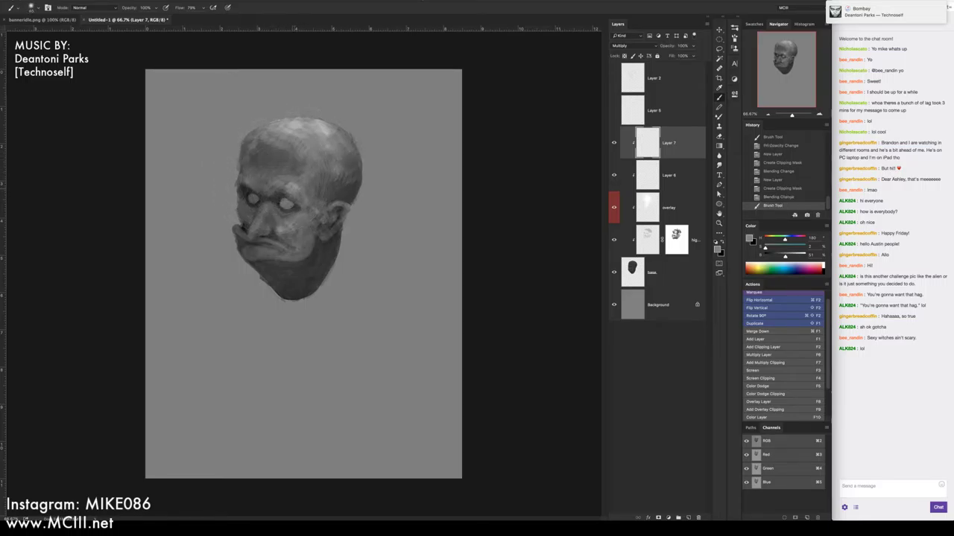
Dab grey shading marks on the face, around the left eye, near the mouth and ear
left_click(289, 202)
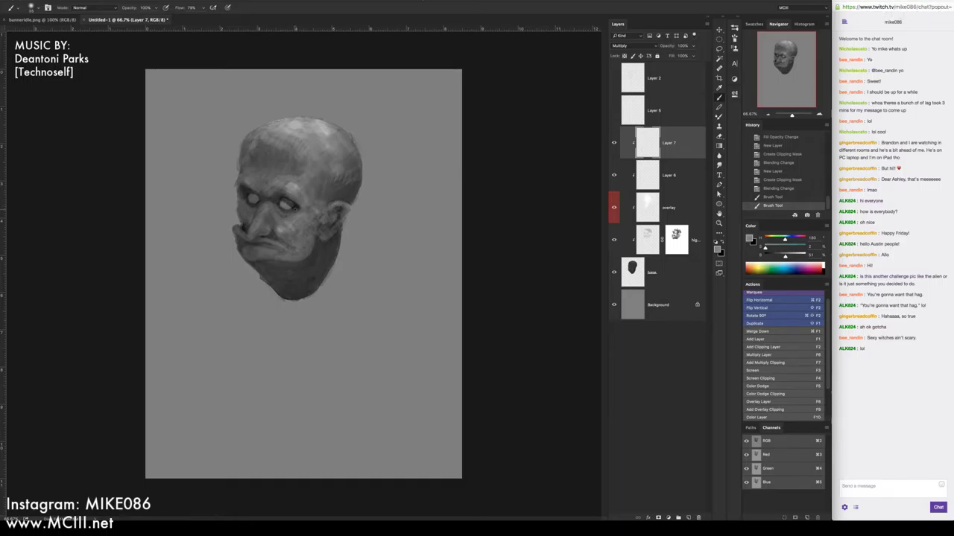
left_click(289, 201)
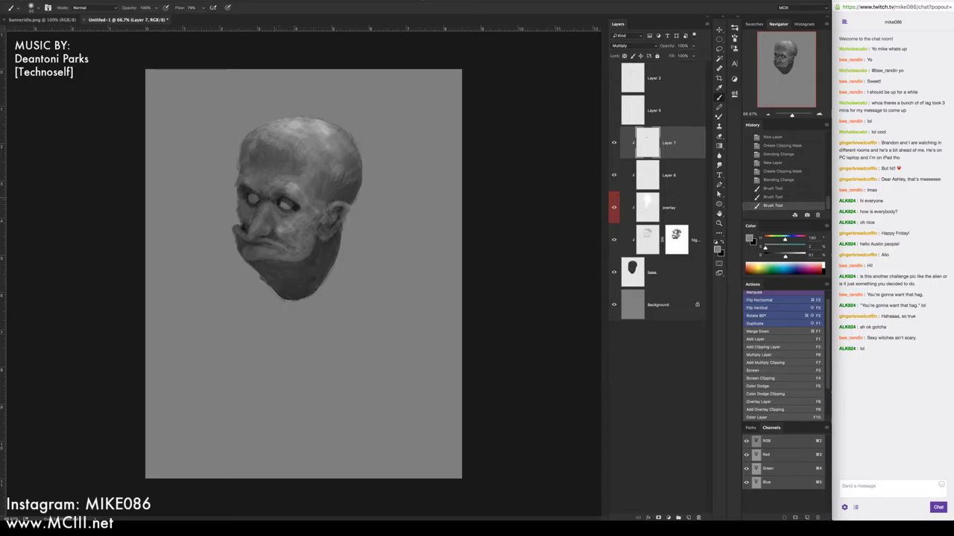
left_click(255, 199)
left_click(247, 195)
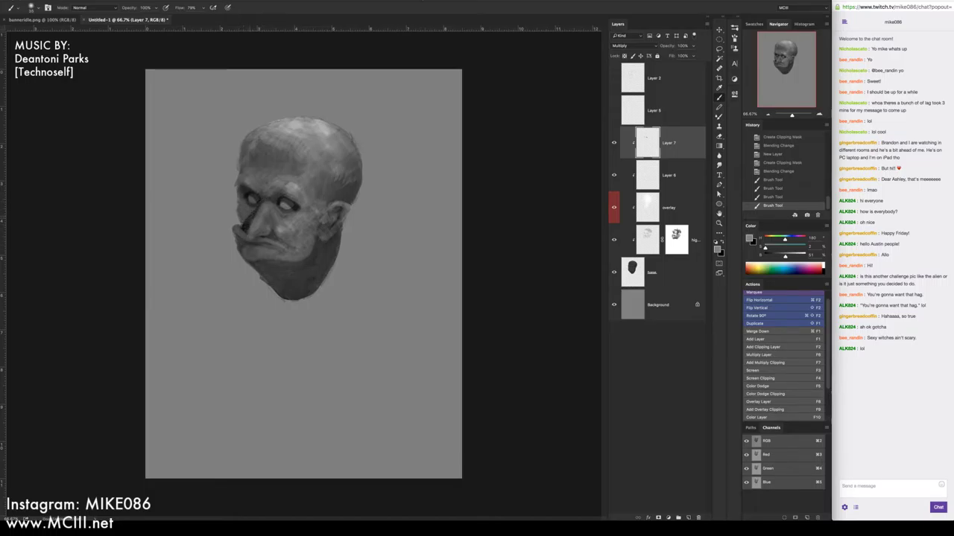
left_click(242, 225)
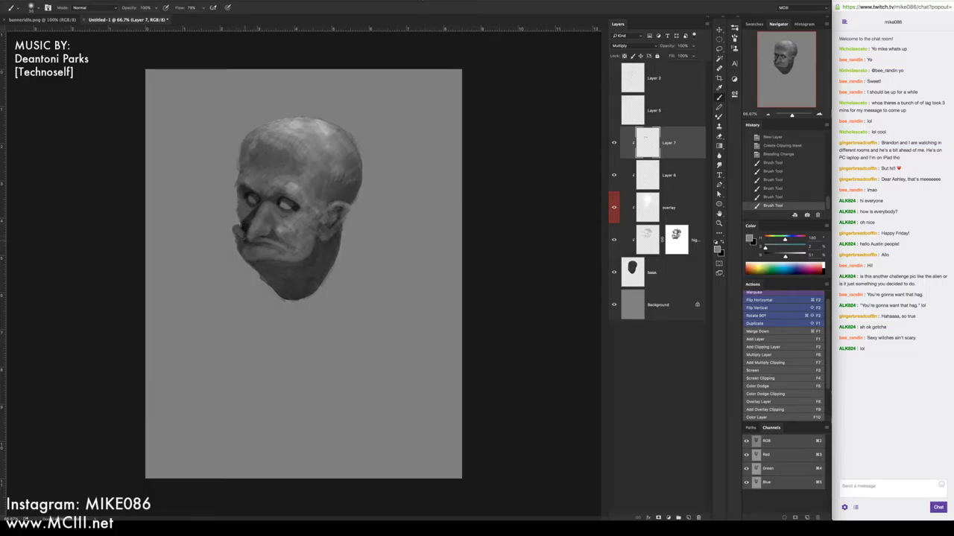
left_click(246, 241)
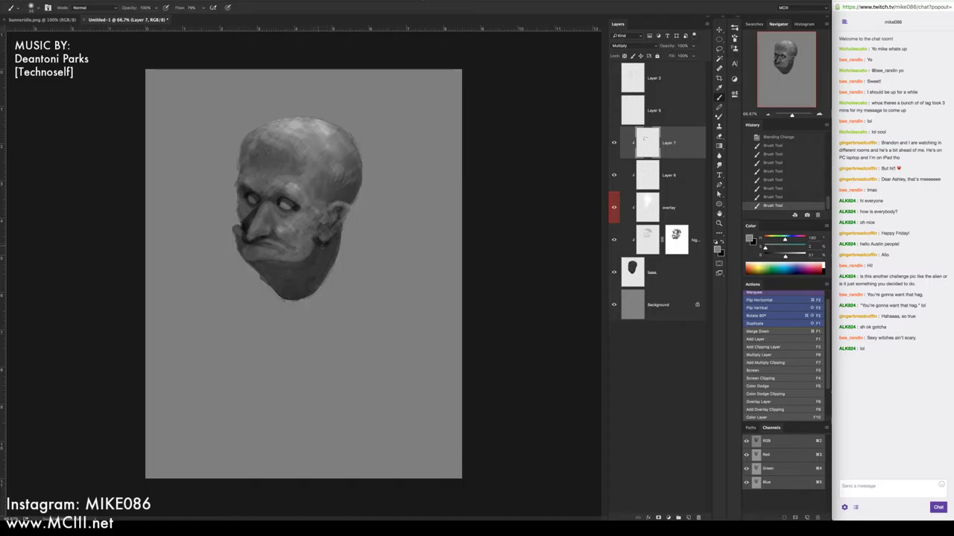
left_click(322, 240)
left_click(322, 240)
left_click(276, 235)
Darken the chin and jaw with short strokes, then erase their faint edges
left_click_drag(282, 240, 296, 254)
left_click_drag(282, 254, 298, 252)
left_click_drag(283, 257, 295, 262)
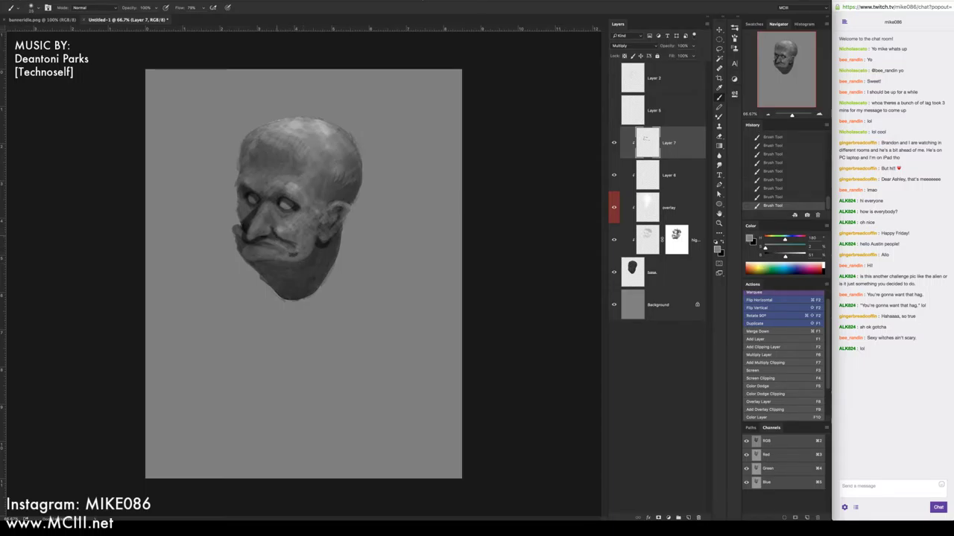
left_click_drag(283, 242, 296, 253)
left_click_drag(282, 252, 298, 251)
left_click_drag(283, 254, 295, 261)
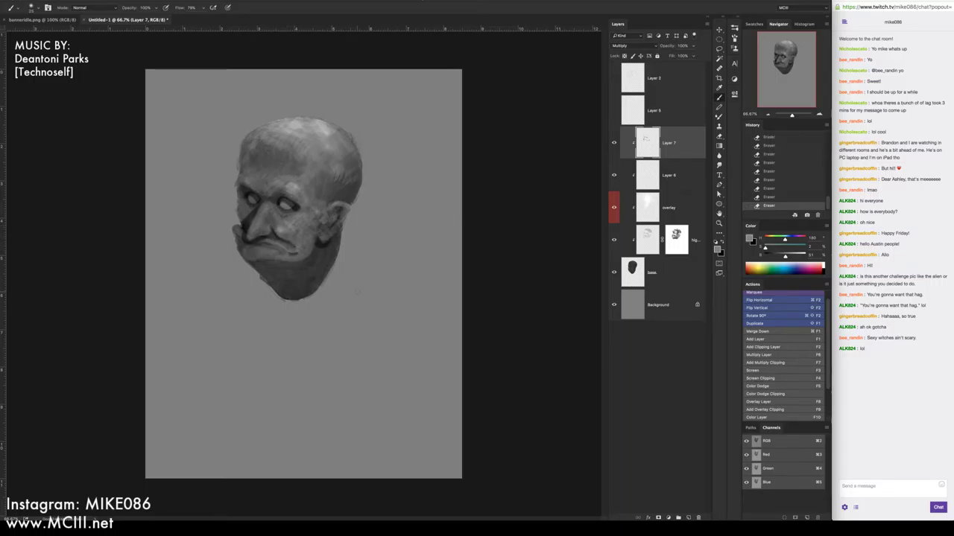
Toggle Layer 7 on and off to compare the head with and without the shading
left_click(614, 142)
left_click(614, 142)
left_click(614, 143)
left_click(614, 142)
Add a new empty Layer 8 above Layer 7 and pick a magenta paint colour
left_click(765, 339)
left_click(799, 247)
left_click(797, 256)
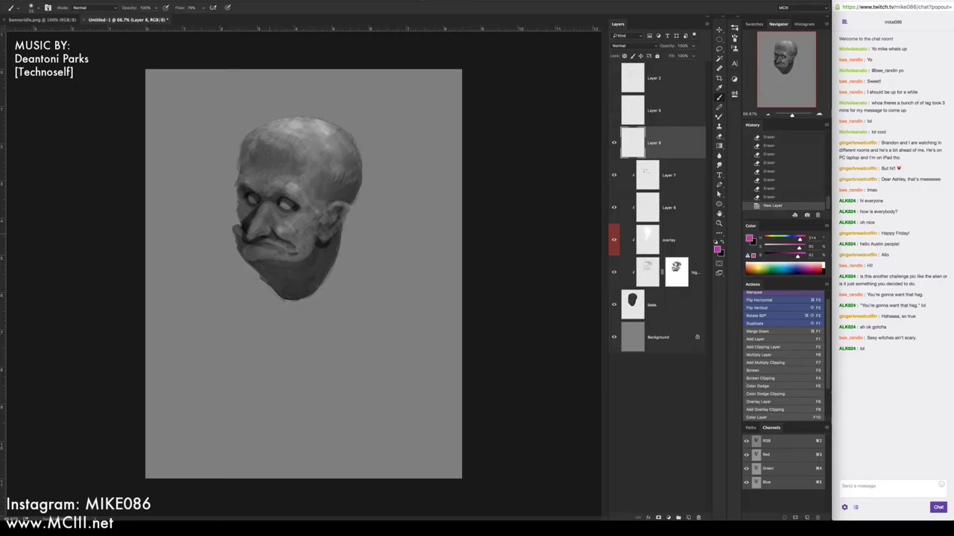
Try magenta guide strokes beside the nose, undo them all, and reselect Layer 7
left_click_drag(256, 204, 230, 225)
key("ctrl+z")
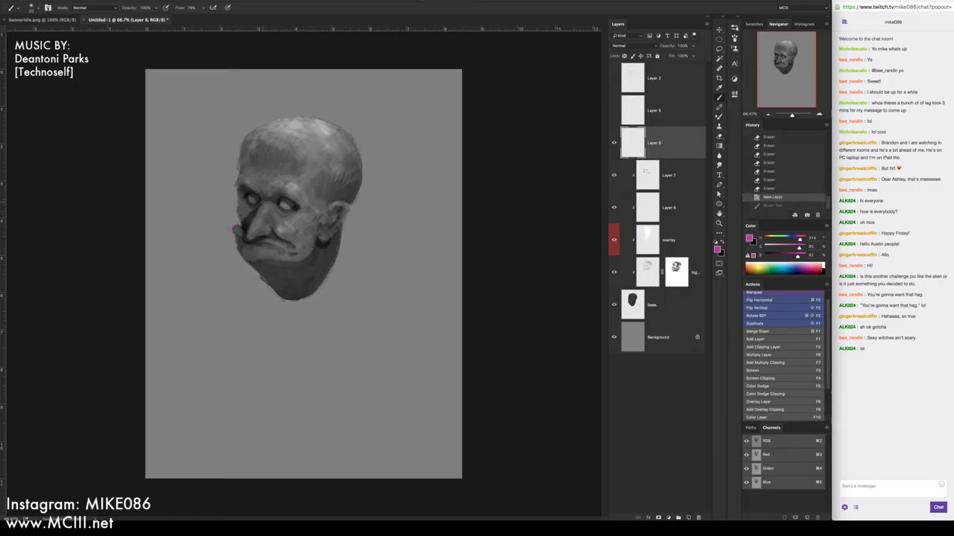
mouse_move(235, 226)
left_mouse_down()
mouse_move(257, 201)
mouse_move(238, 220)
left_mouse_up()
key("ctrl+z")
key("ctrl+z")
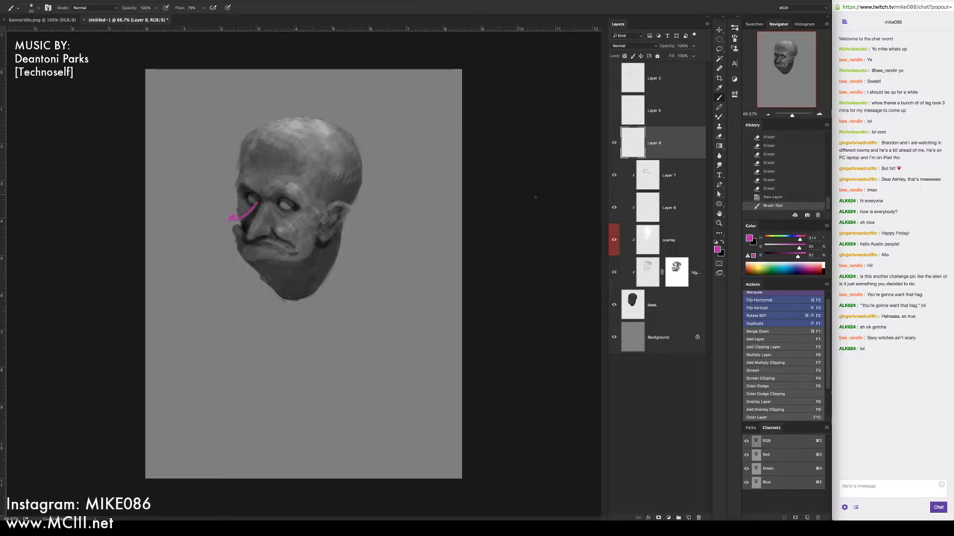
key("ctrl+z")
left_click(657, 178)
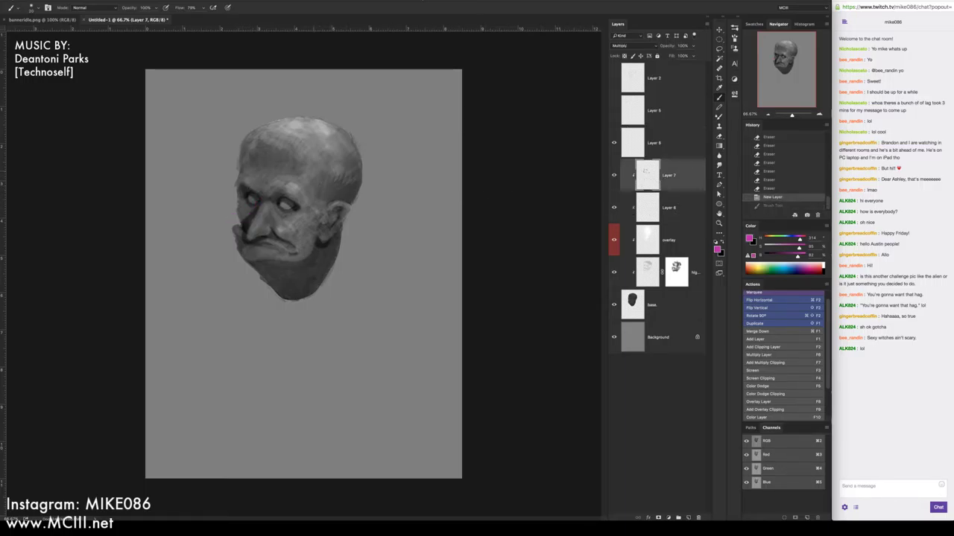
Sample a mid grey and darken the nose area, the face's left edge, lower jaw and chin on Layer 7
left_click(253, 208, "alt")
left_click_drag(242, 220, 249, 227)
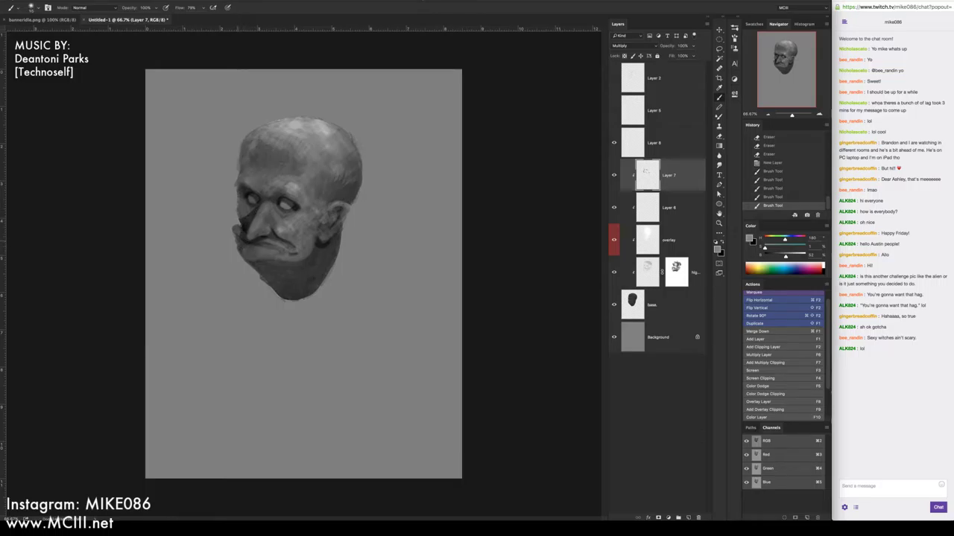
left_click_drag(244, 222, 239, 214)
mouse_move(237, 207)
left_mouse_down()
mouse_move(240, 216)
mouse_move(251, 136)
mouse_move(313, 121)
mouse_move(339, 127)
mouse_move(355, 155)
mouse_move(359, 214)
left_mouse_up()
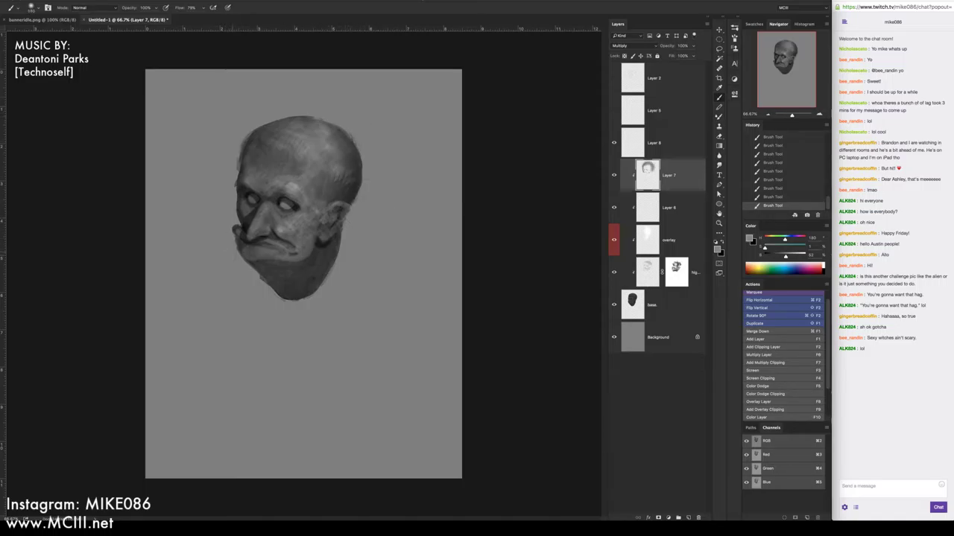
left_click_drag(240, 251, 282, 297)
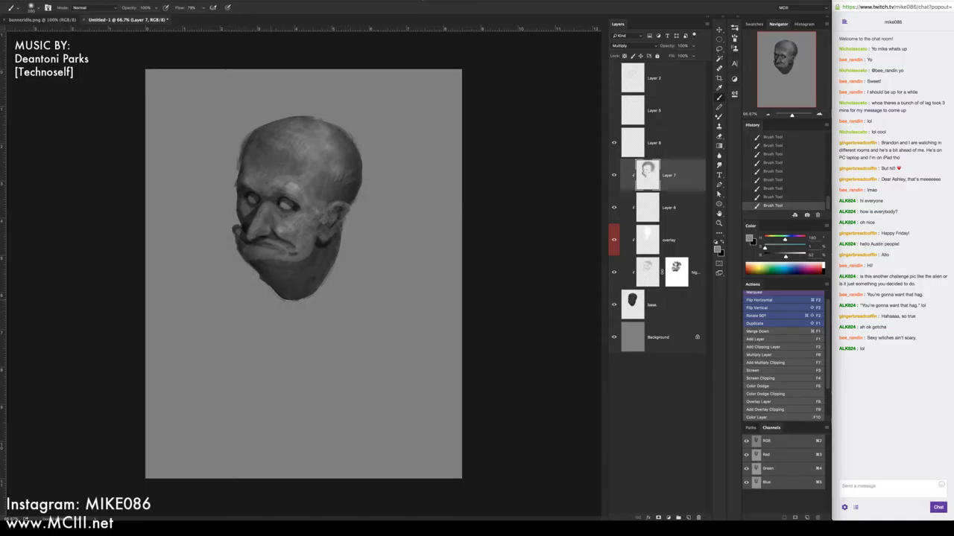
mouse_move(247, 259)
left_mouse_down()
mouse_move(262, 280)
mouse_move(280, 279)
mouse_move(308, 299)
mouse_move(323, 263)
left_mouse_up()
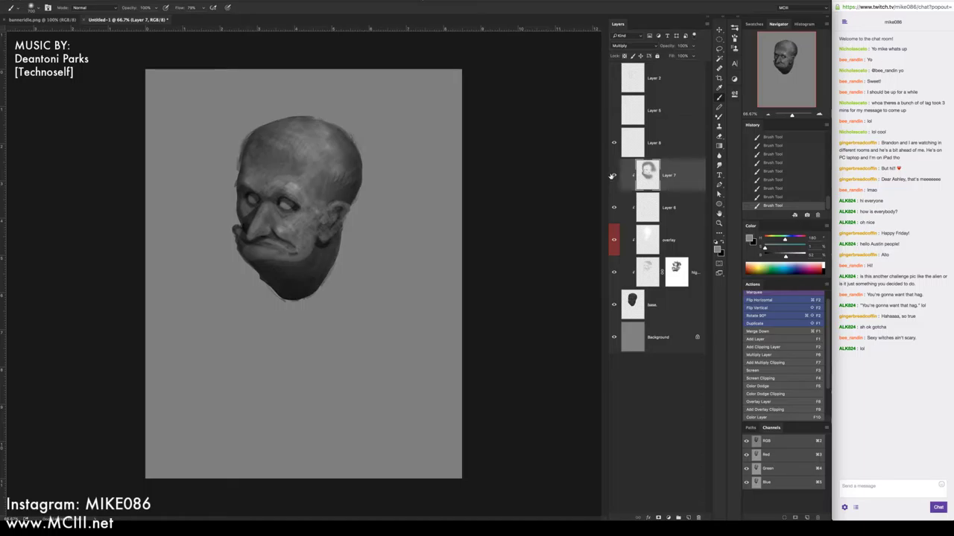
Toggle Layer 7 repeatedly to compare the head with and without its shading
left_click(613, 176)
left_click(614, 176)
left_click(613, 176)
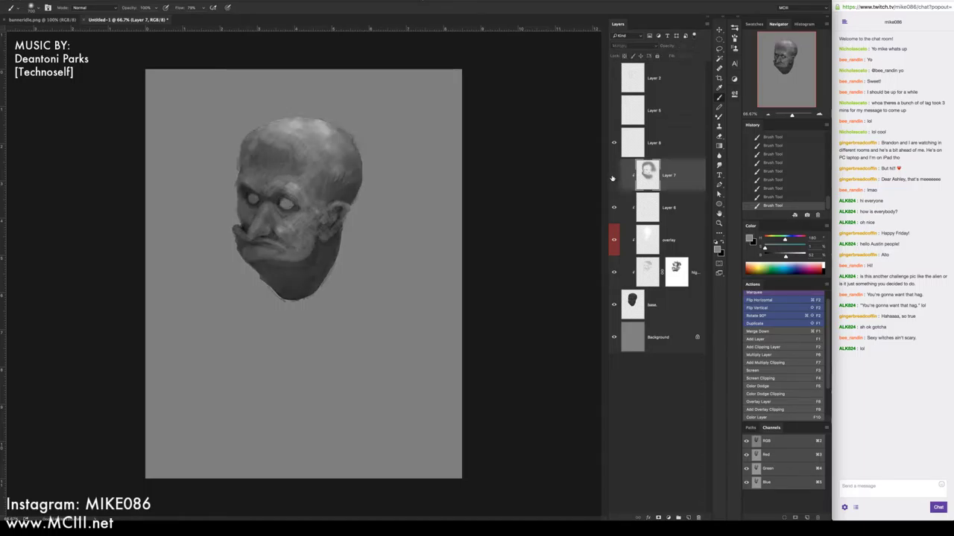
left_click(614, 176)
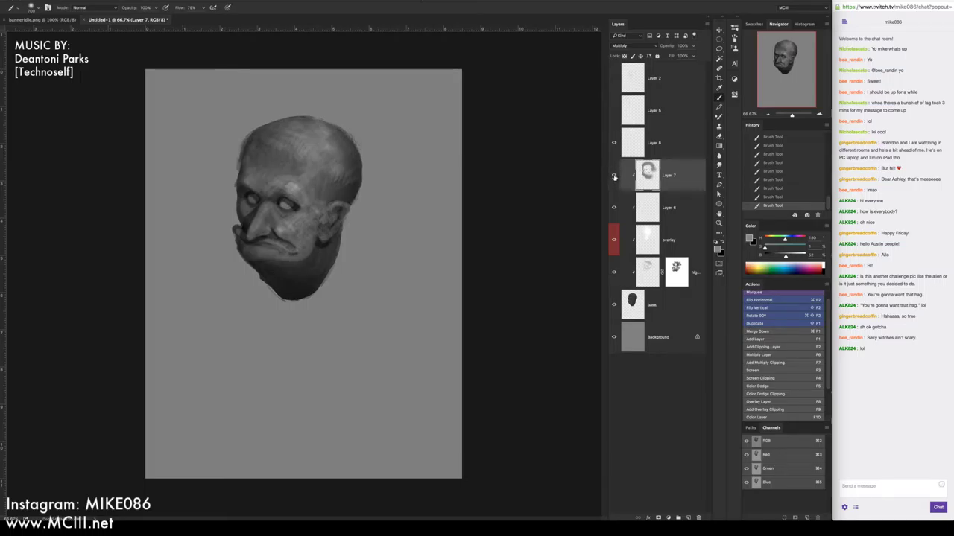
left_click(614, 177)
left_click(613, 174)
left_click(613, 176)
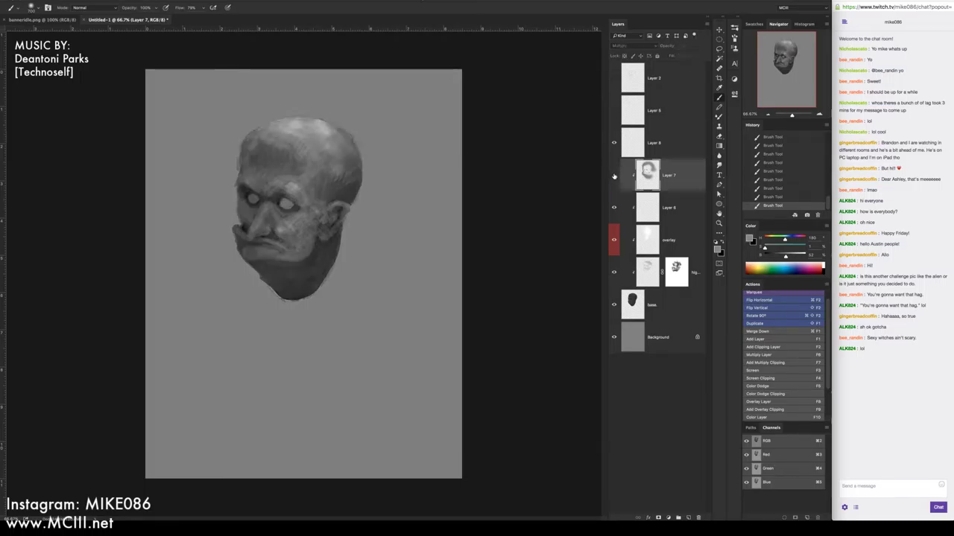
left_click(614, 177)
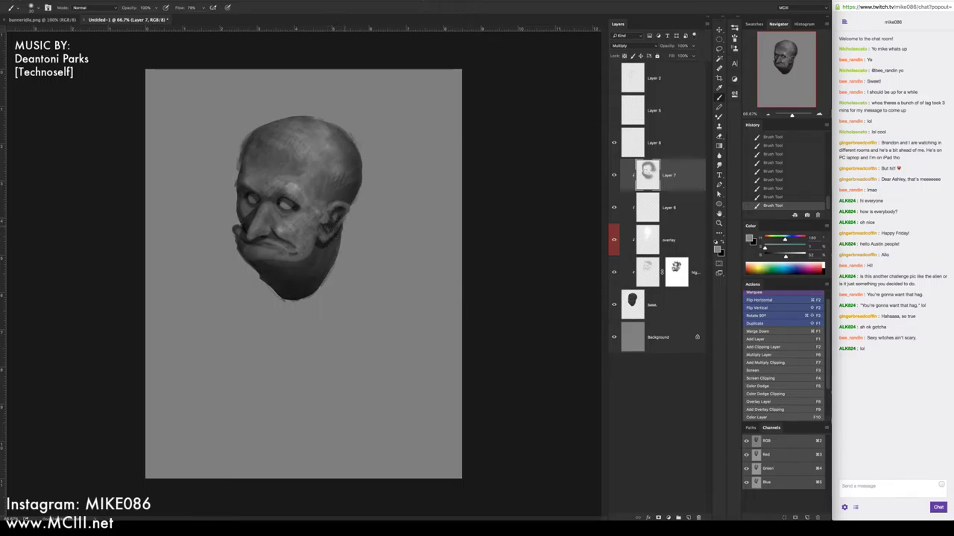
Mark the jaw, mirror the canvas, repaint the mustache, and merge Layer 7 down through base
left_click_drag(338, 232, 338, 251)
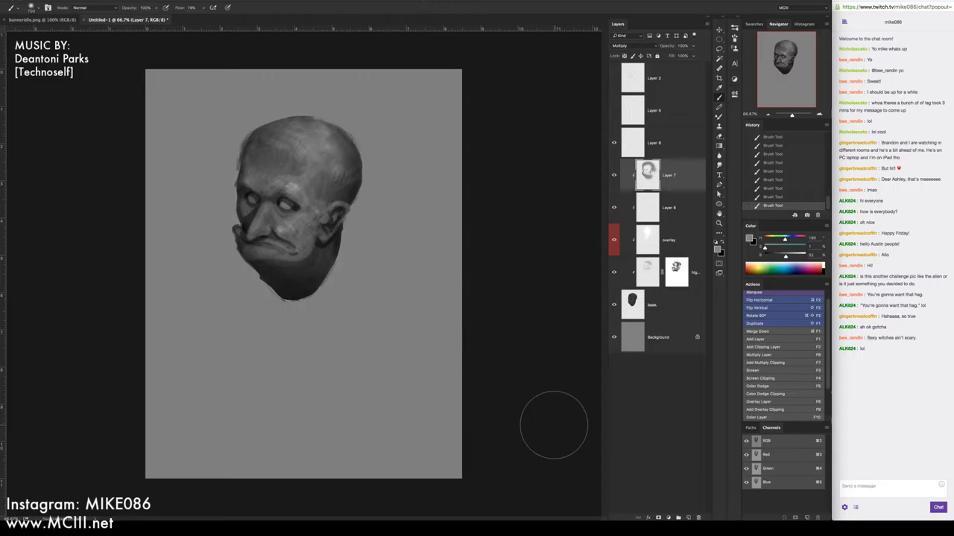
key("super+F2")
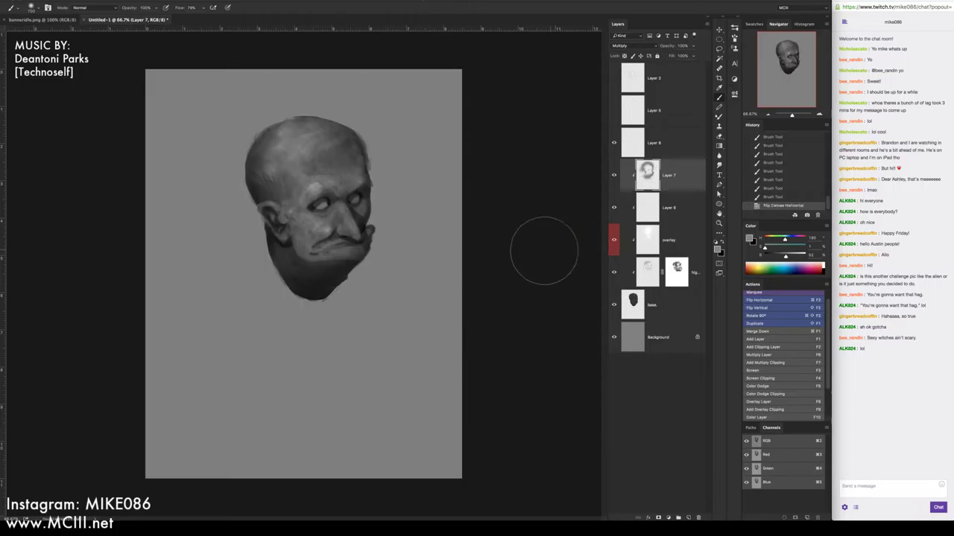
mouse_move(344, 274)
left_mouse_down()
mouse_move(363, 191)
mouse_move(347, 153)
mouse_move(338, 163)
left_mouse_up()
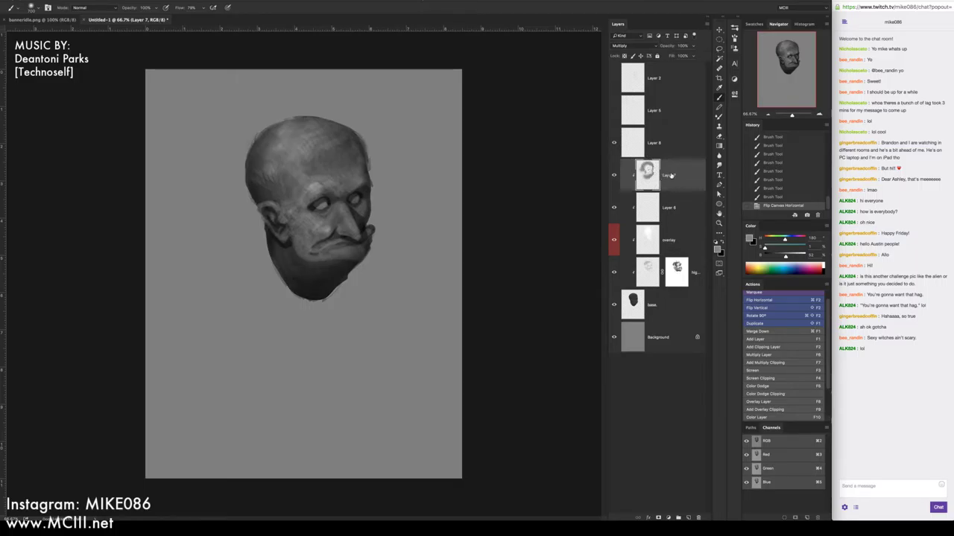
left_click(659, 307, "shift")
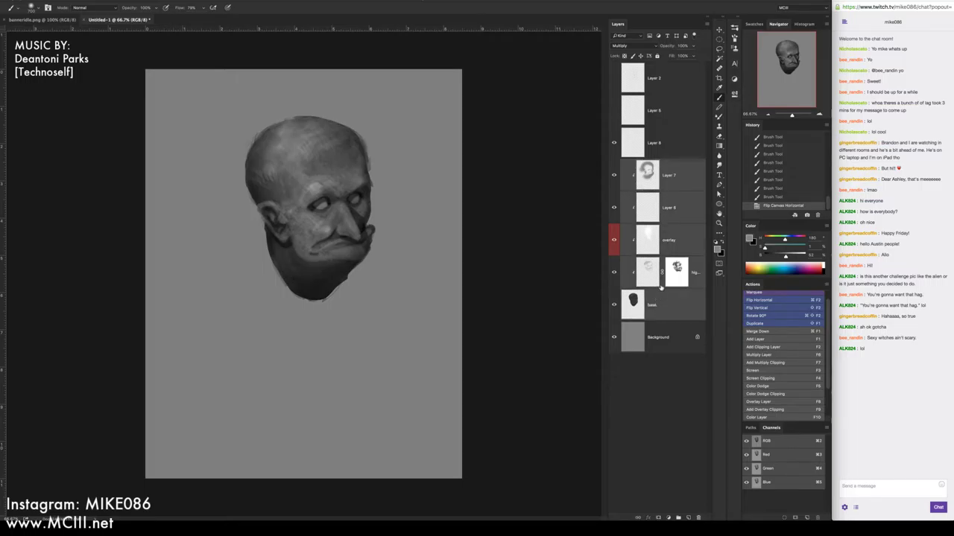
key("super+e")
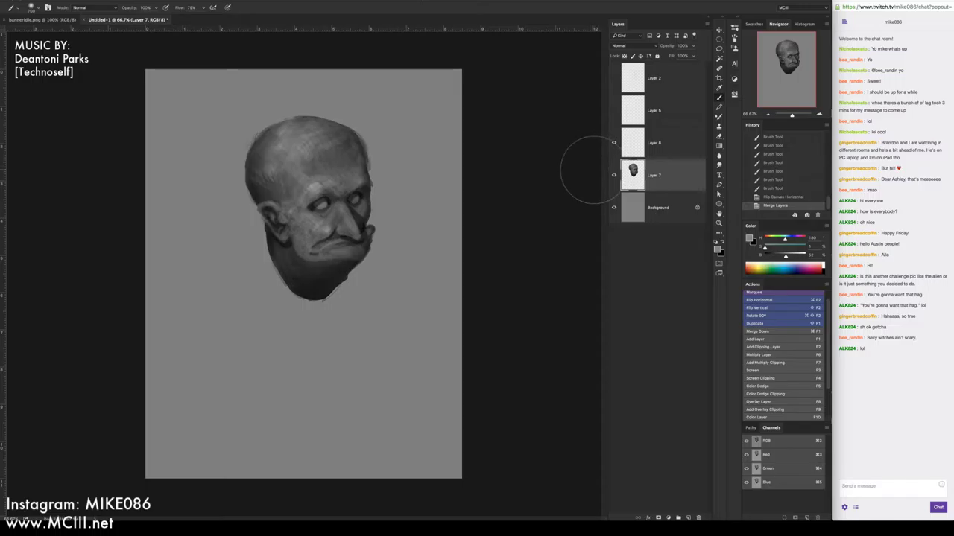
Check the merged layer by toggling it, then make Layer 8 visible, active and blue-labelled
left_click(614, 175)
left_click(614, 175)
left_click(614, 175)
left_click(614, 175)
left_click(615, 144)
left_click(637, 150)
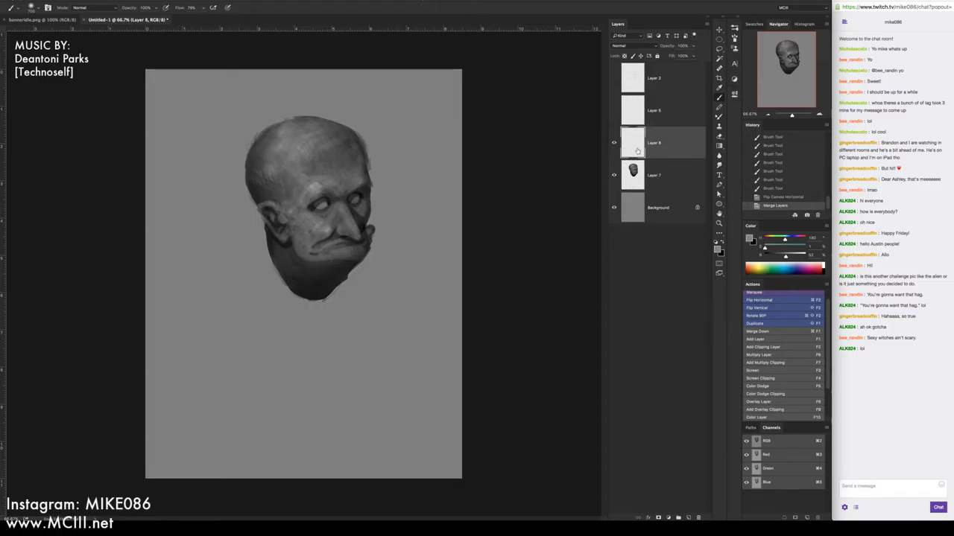
right_click(661, 144)
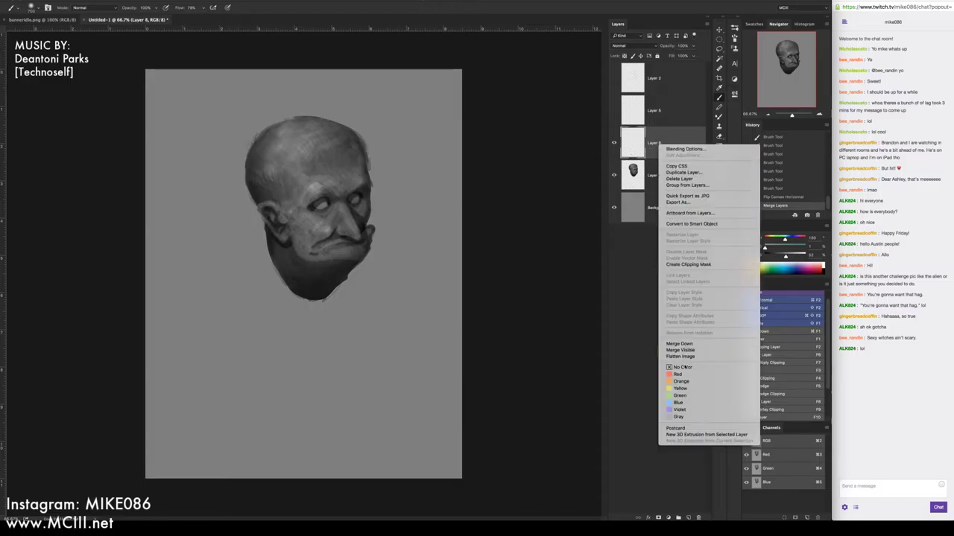
left_click(677, 403)
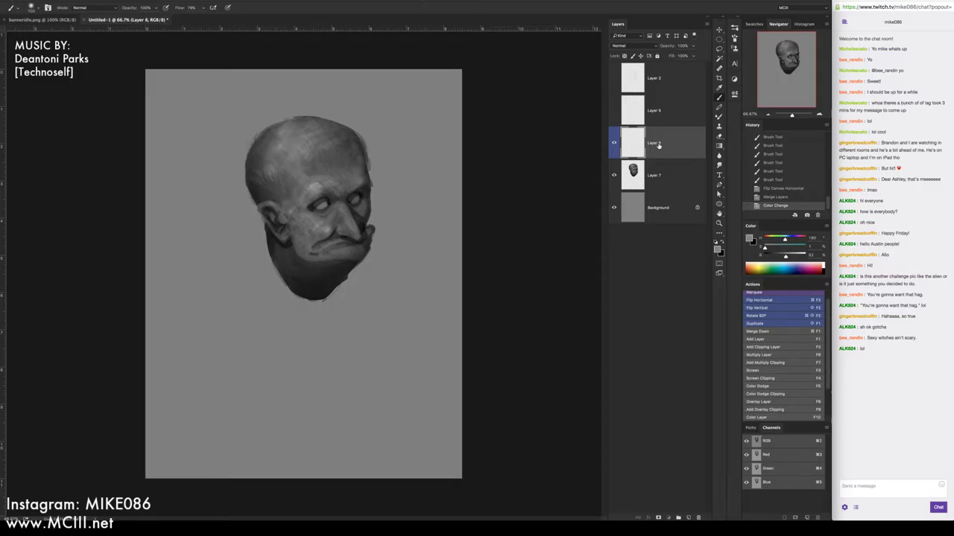
Sample a grey from the man's forehead and switch back to the Brush
key("i")
left_click(319, 186)
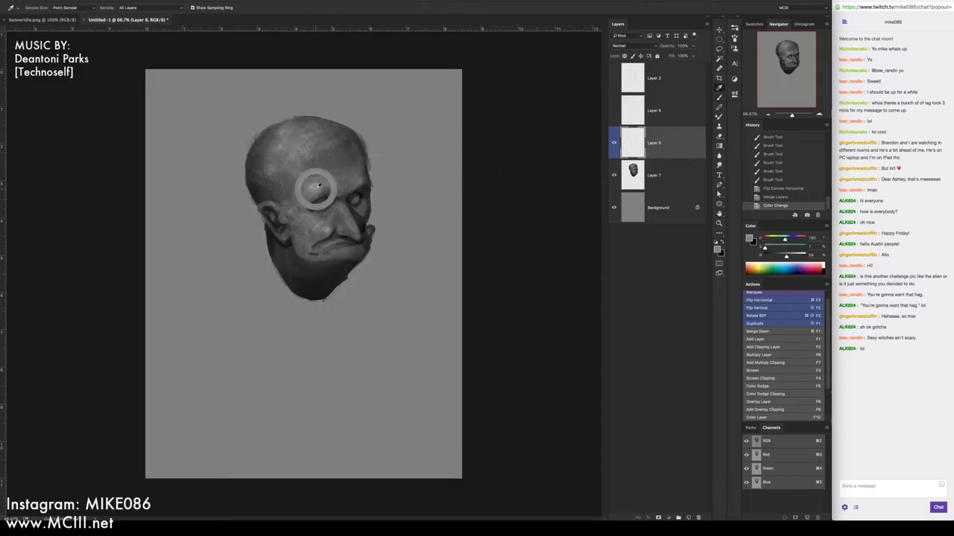
key("b")
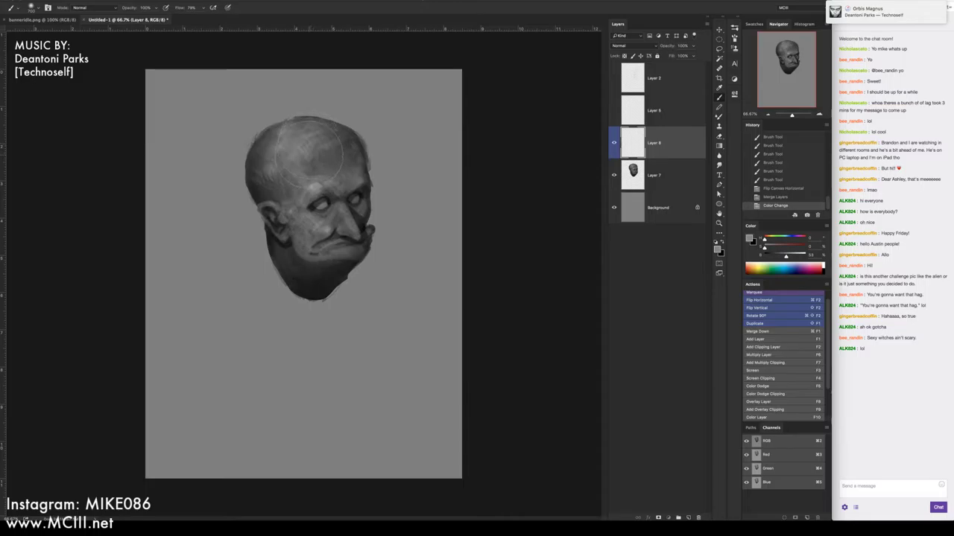
Bring up iTunes, browse the Albums grid, and expand the Xenophanes album's track list
mouse_move(2, 257)
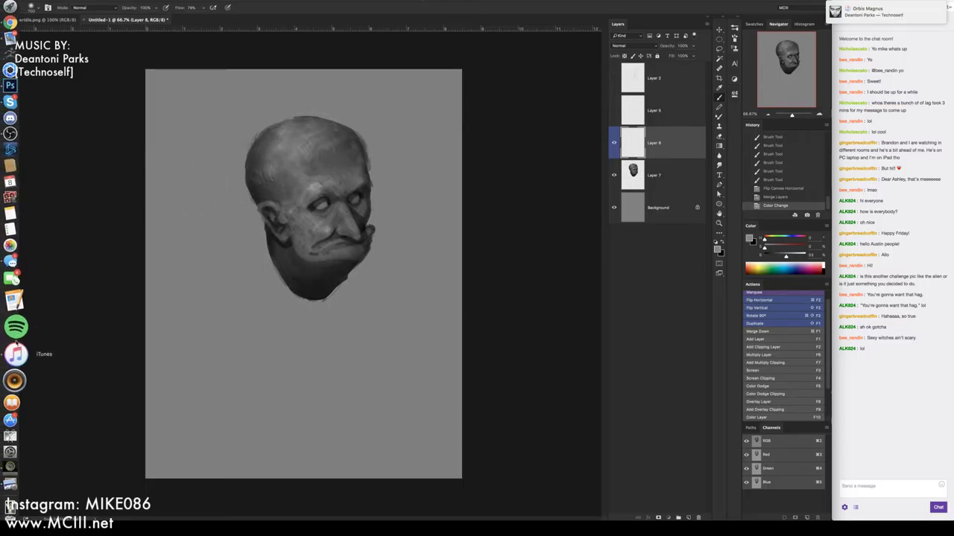
left_click(11, 348)
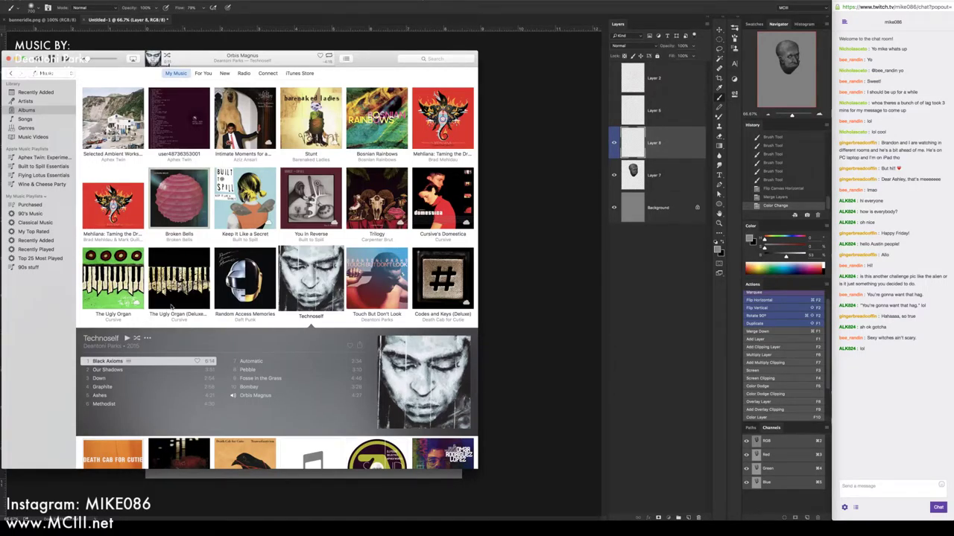
scroll(177, 302, "down", 10)
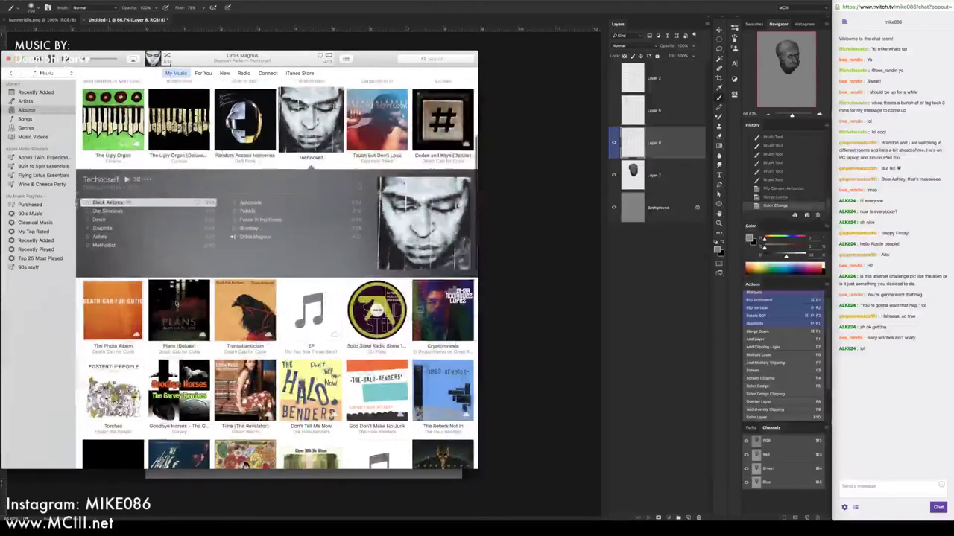
scroll(177, 302, "down", 3)
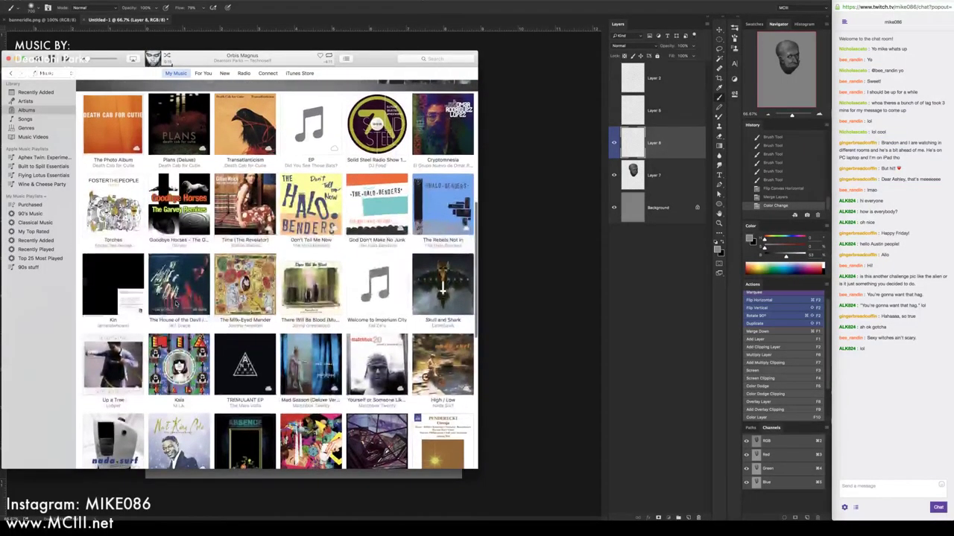
scroll(177, 302, "down", 2)
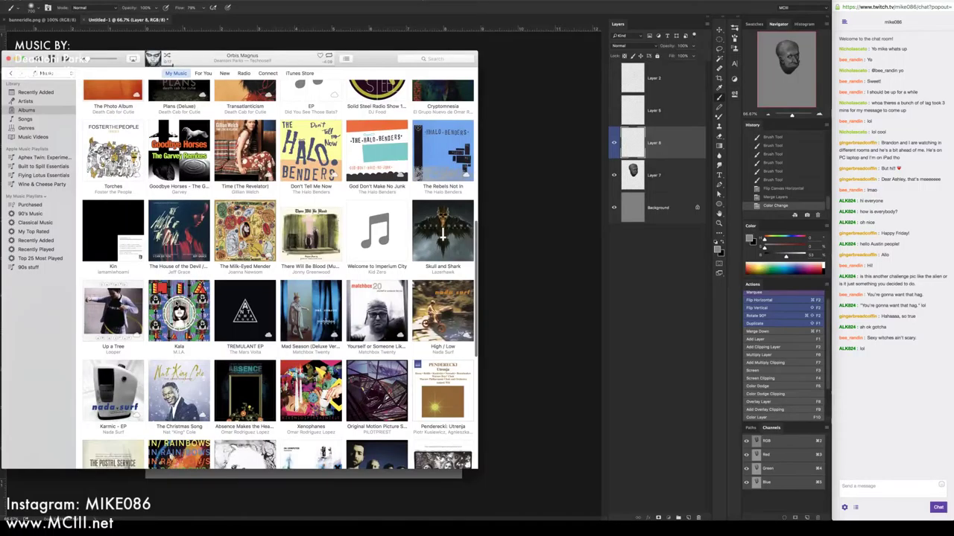
scroll(177, 303, "down", 2)
scroll(176, 304, "down", 6)
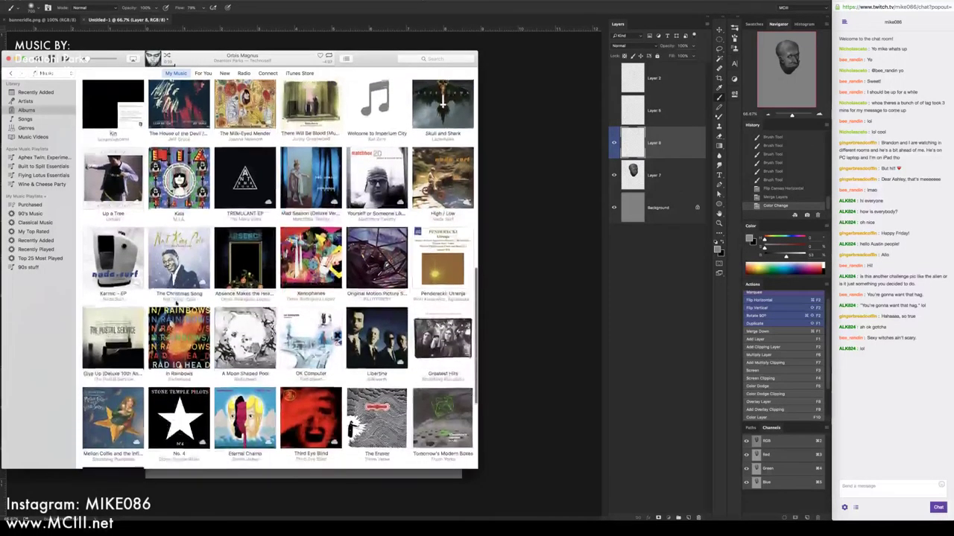
scroll(176, 304, "down", 2)
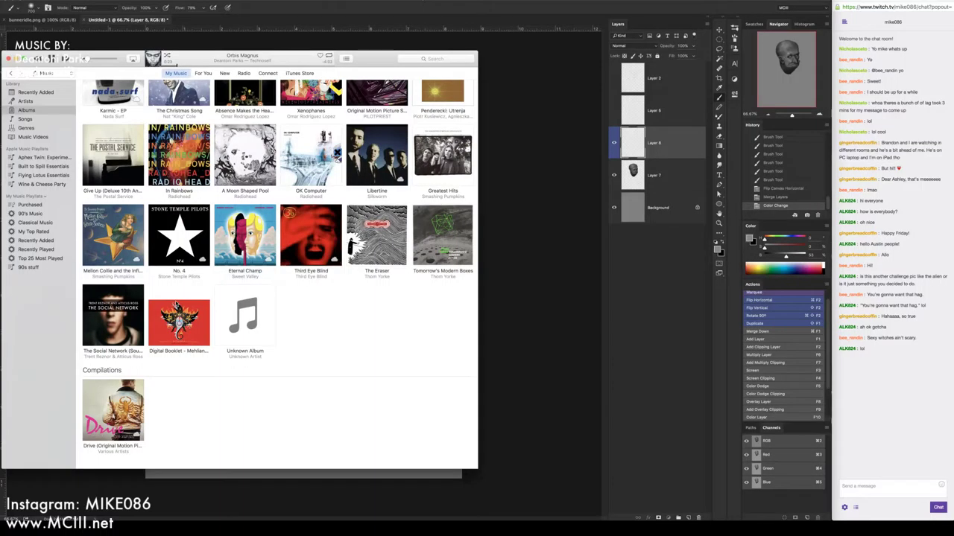
scroll(176, 304, "up", 7)
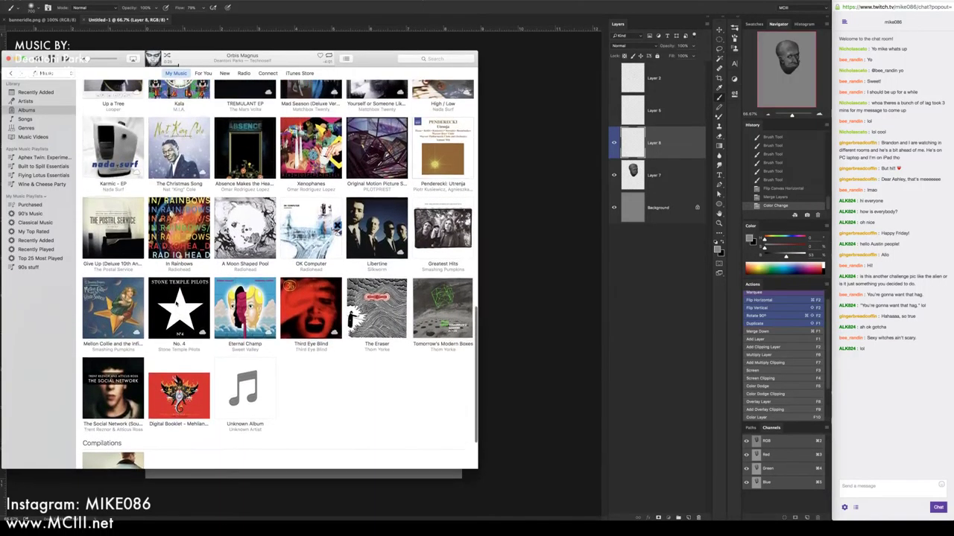
scroll(177, 65, "up", 1)
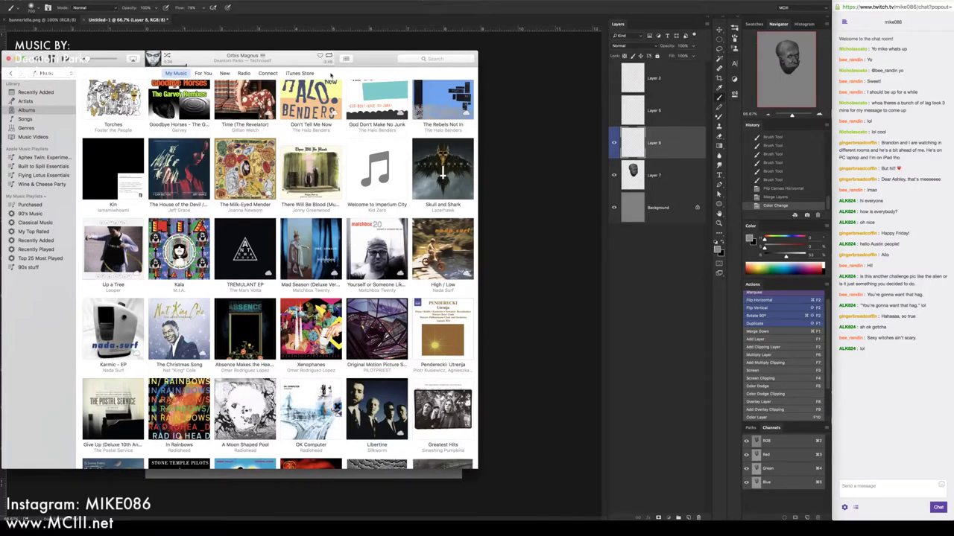
left_click(290, 318)
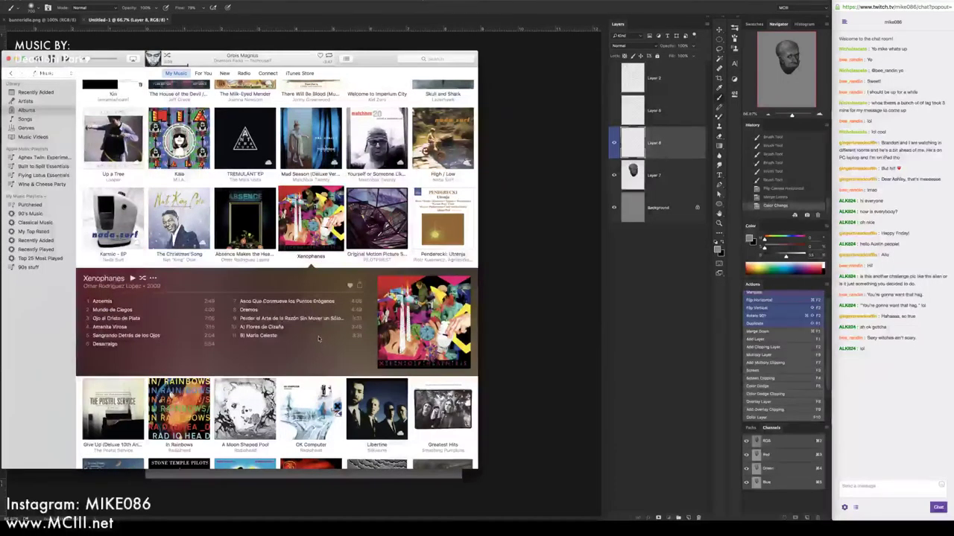
Switch to OBS and open the Music Credit text source's properties
mouse_move(4, 301)
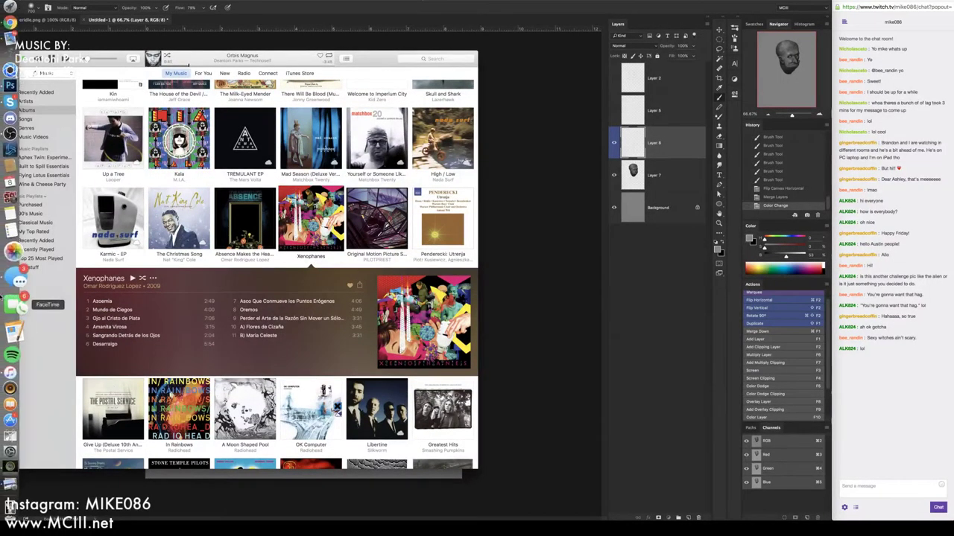
left_click(15, 149)
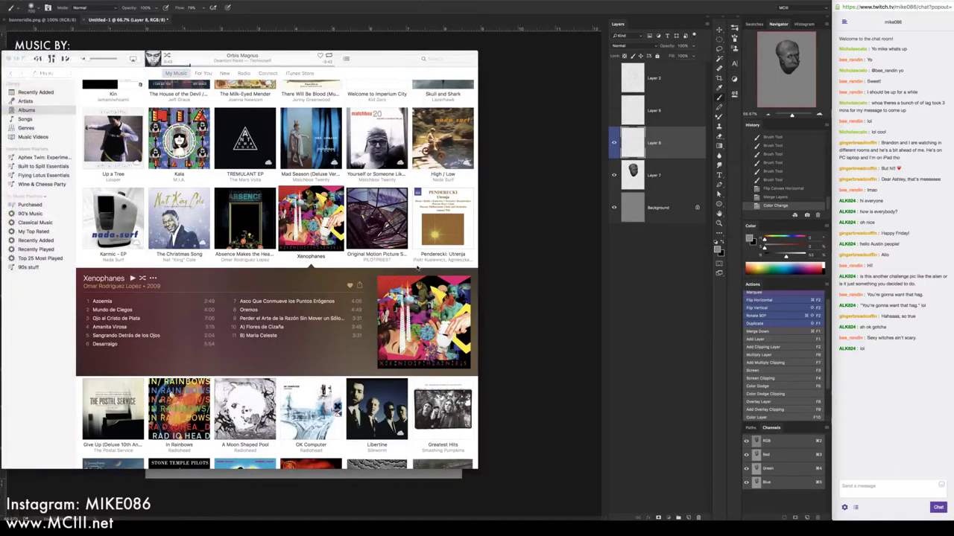
double_click(605, 412)
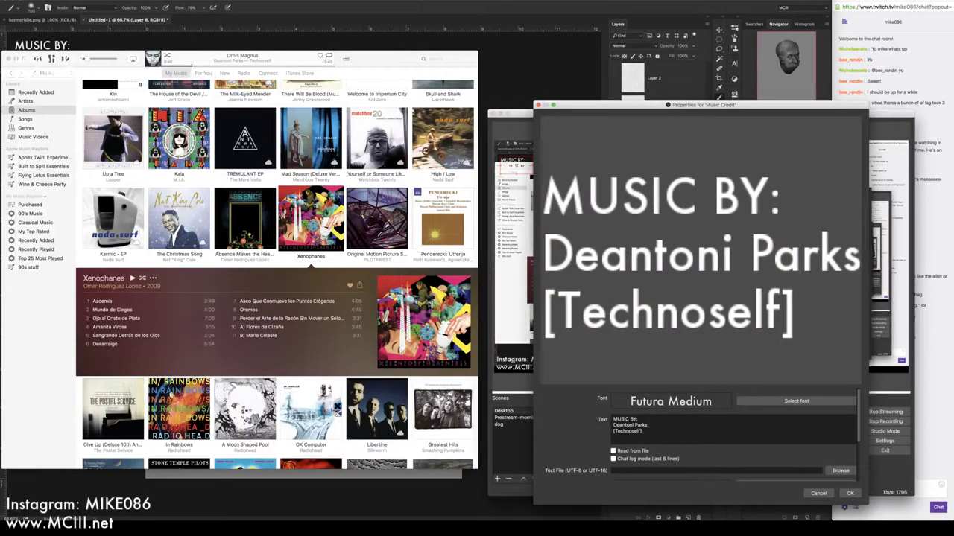
Replace the artist name in the Music Credit text with the new artist's full name
left_click(647, 426)
left_click_drag(649, 426, 598, 421)
type("Omar")
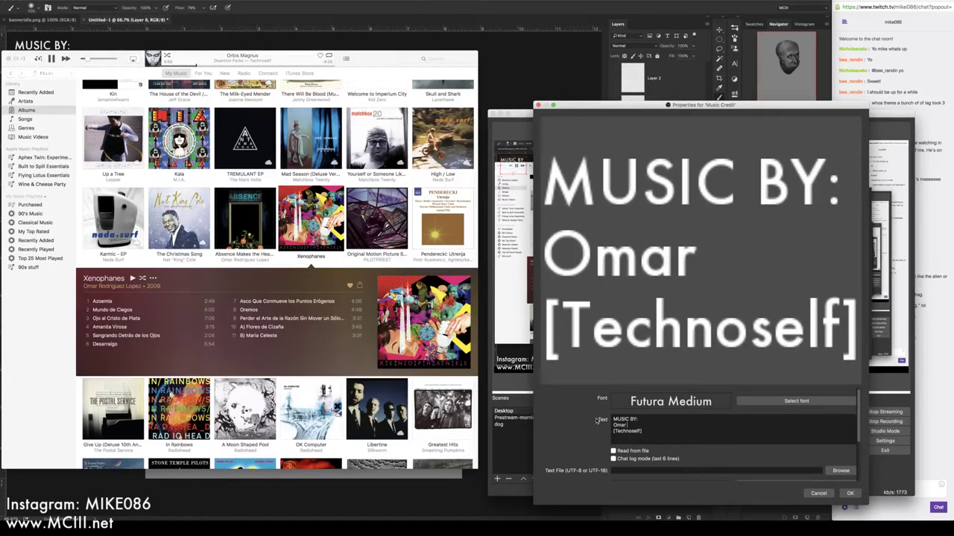
type(" r")
key("BackSpace")
type("Rod")
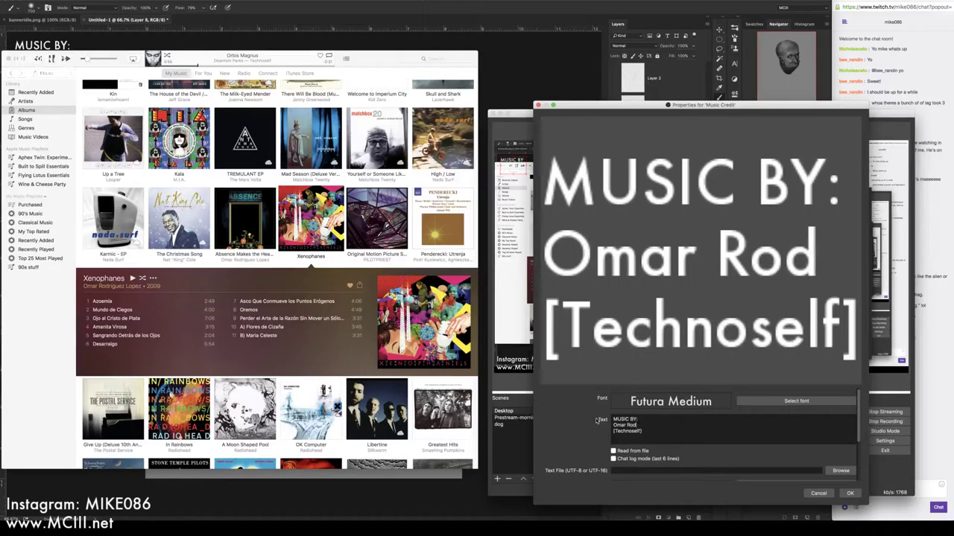
type("riqu")
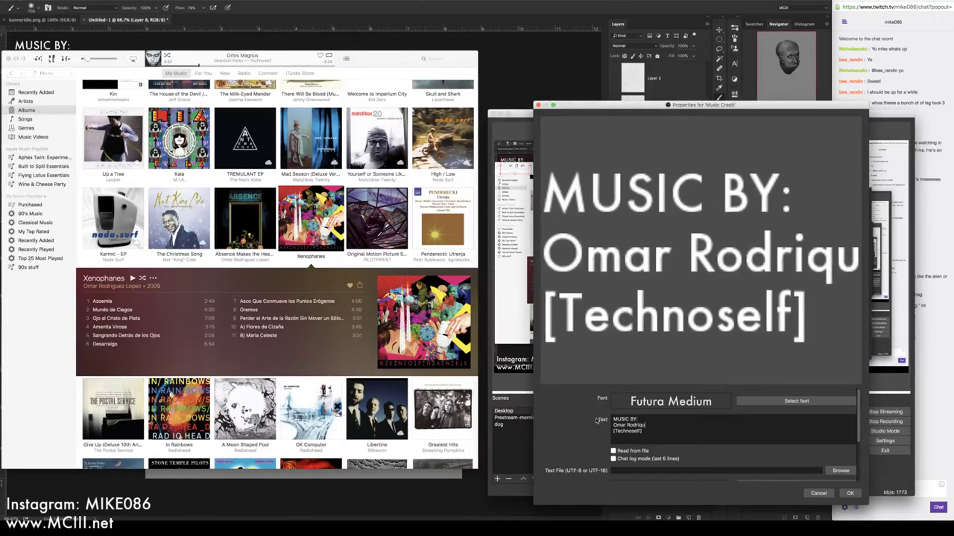
key("BackSpace")
key("BackSpace")
type("g")
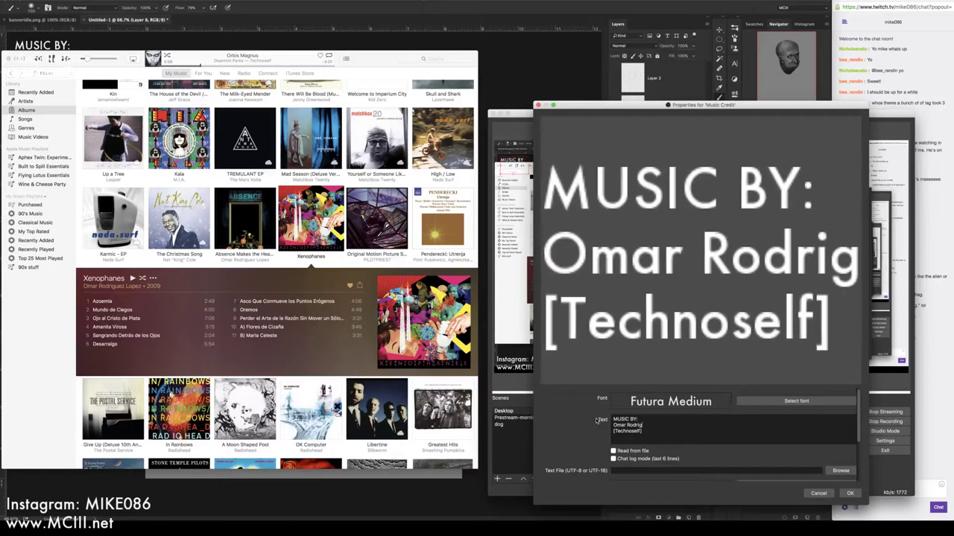
type("uez")
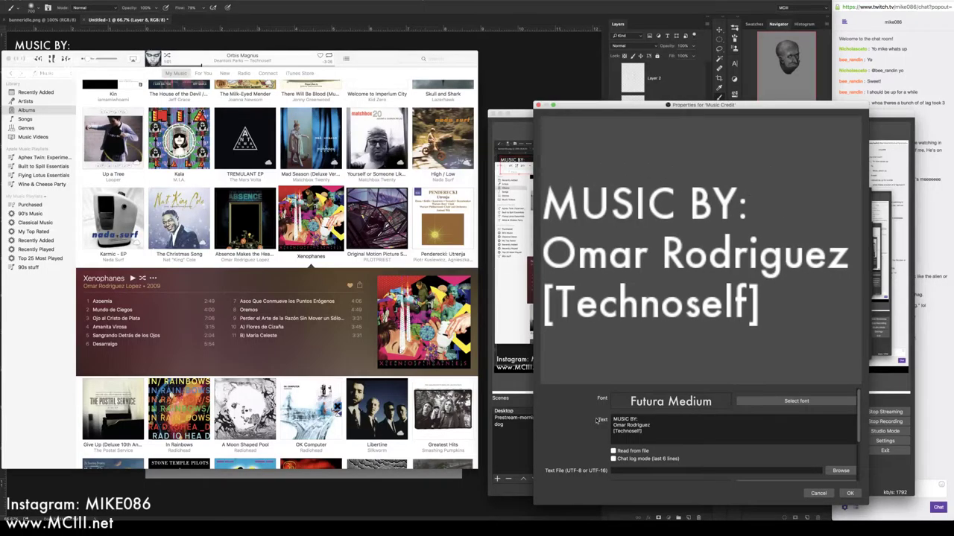
type(" Lopez")
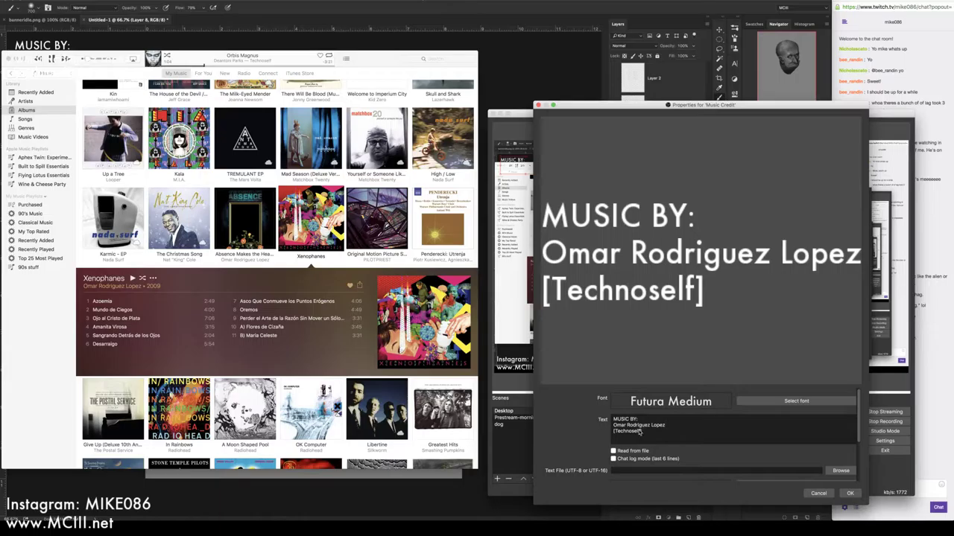
Change the album line to XENOPHANES, apply it, start Azoemia playing, and return to Photoshop
left_click_drag(642, 432, 615, 435)
type("XENO")
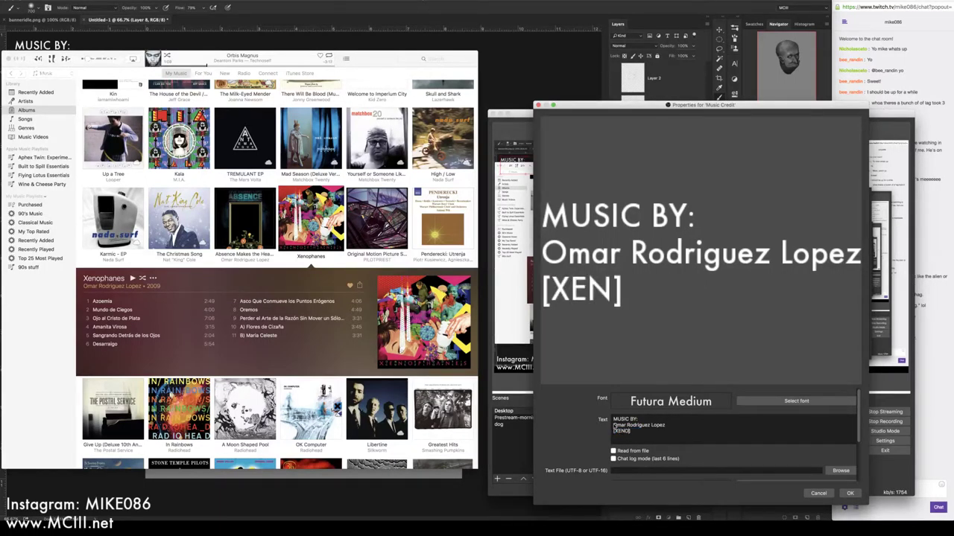
type("PHANES")
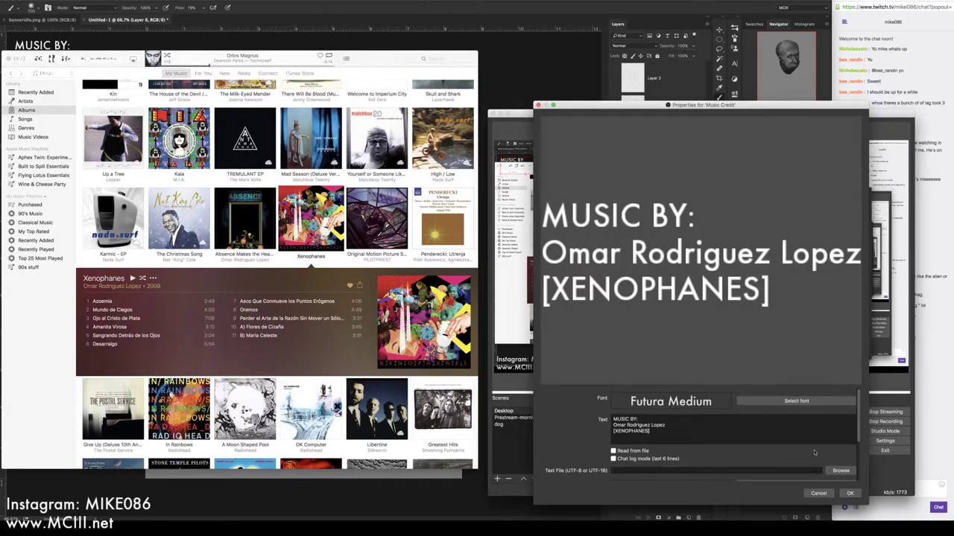
left_click(850, 493)
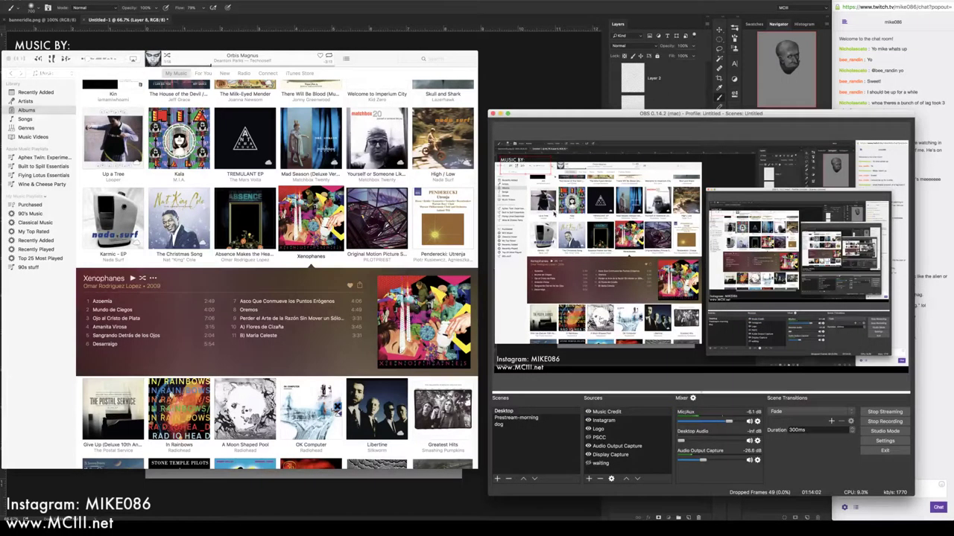
double_click(102, 302)
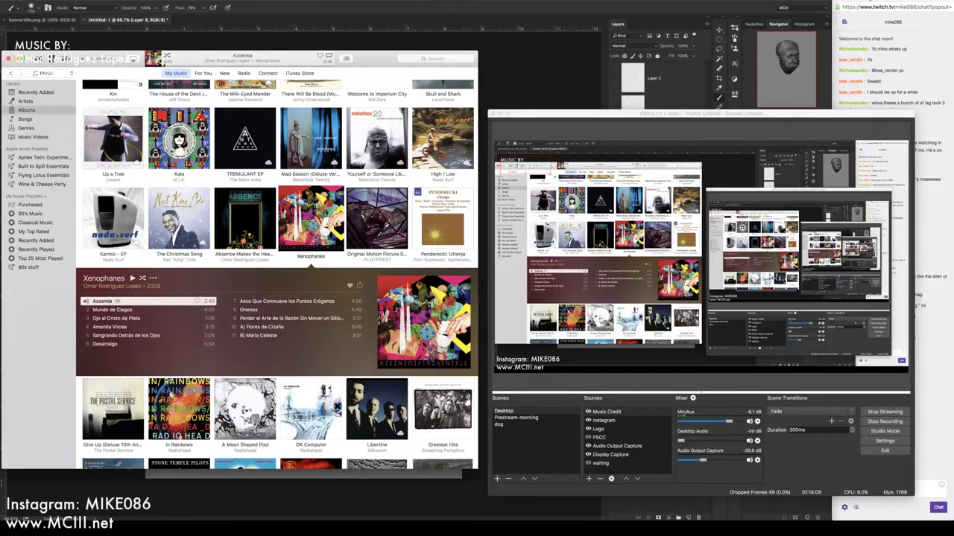
left_click(579, 20)
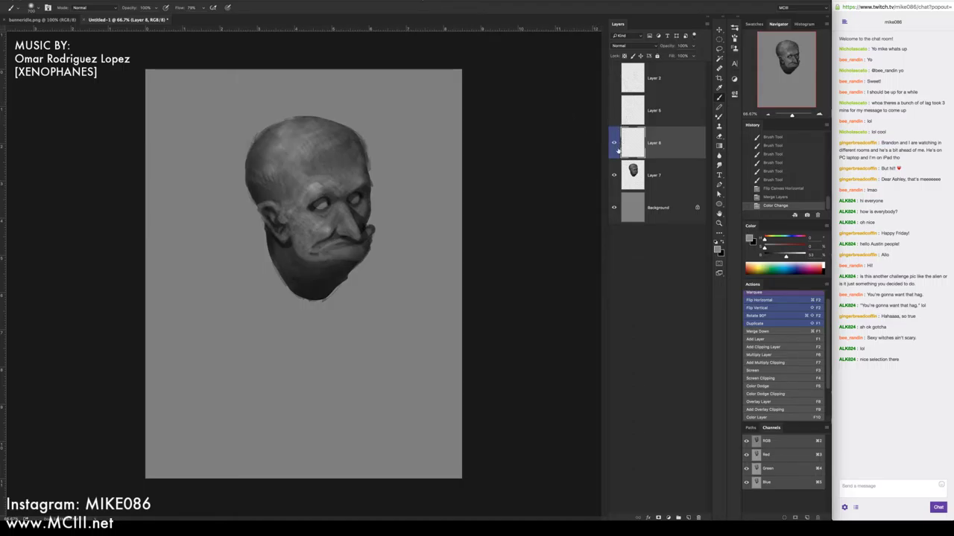
Sample the brow grey, switch brush preset at 100 px, and undo a dark test stroke
left_click(316, 185, "alt")
left_click_drag(322, 183, 315, 184)
right_click(316, 186)
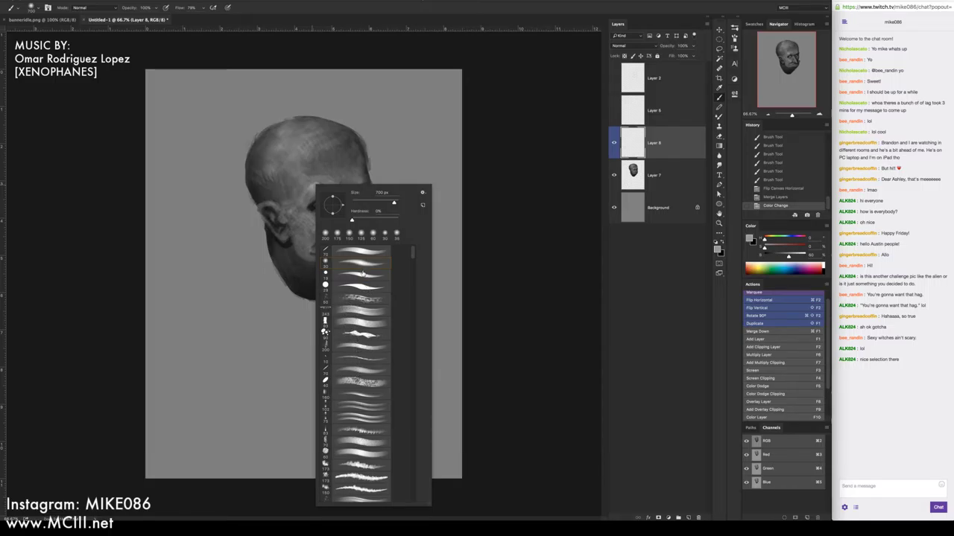
left_click(475, 186)
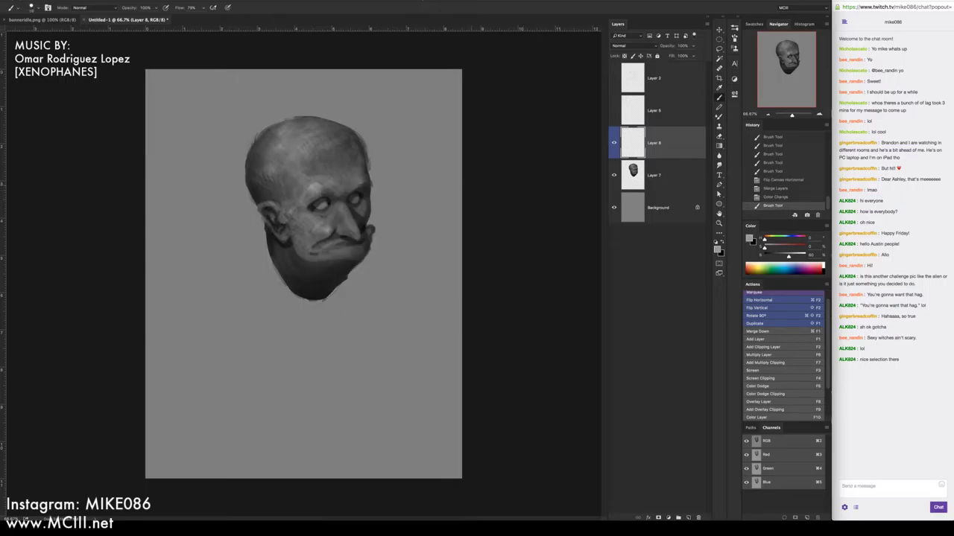
key("bracketright")
key("bracketright")
key("bracketright")
key("bracketright")
key("bracketright")
key("bracketright")
key("bracketright")
key("bracketright")
key("bracketright")
key("i")
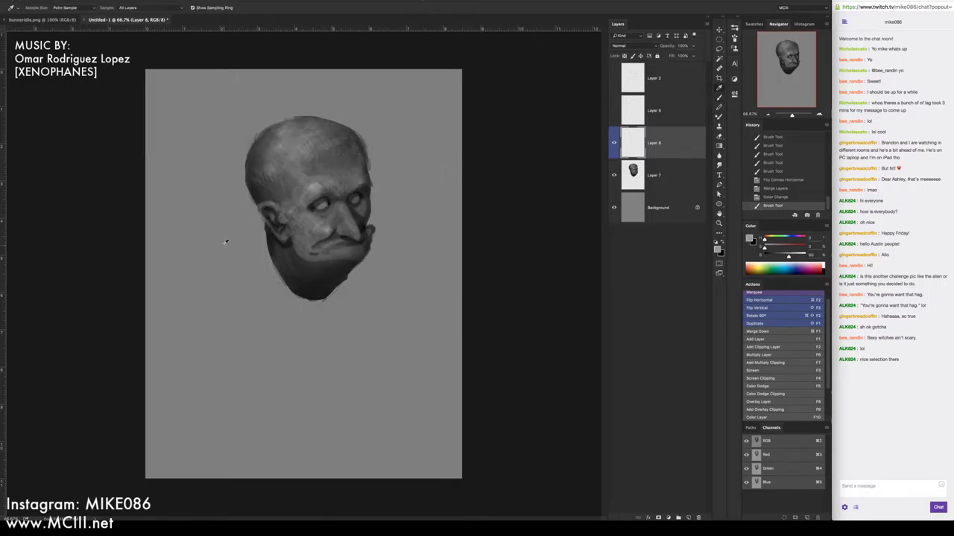
left_click(276, 239)
key("b")
mouse_move(218, 236)
left_mouse_down()
mouse_move(224, 295)
mouse_move(259, 345)
mouse_move(321, 391)
mouse_move(371, 402)
left_mouse_up()
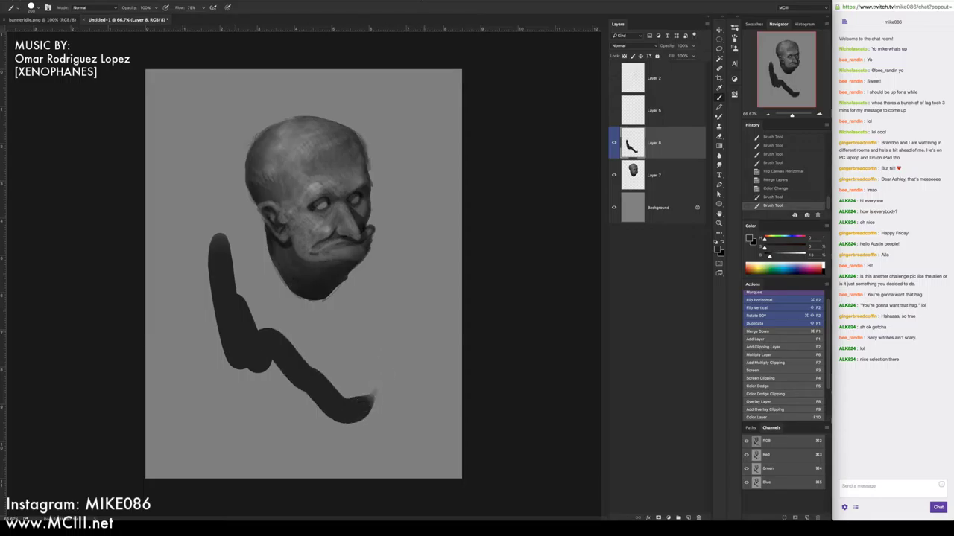
key("super+z")
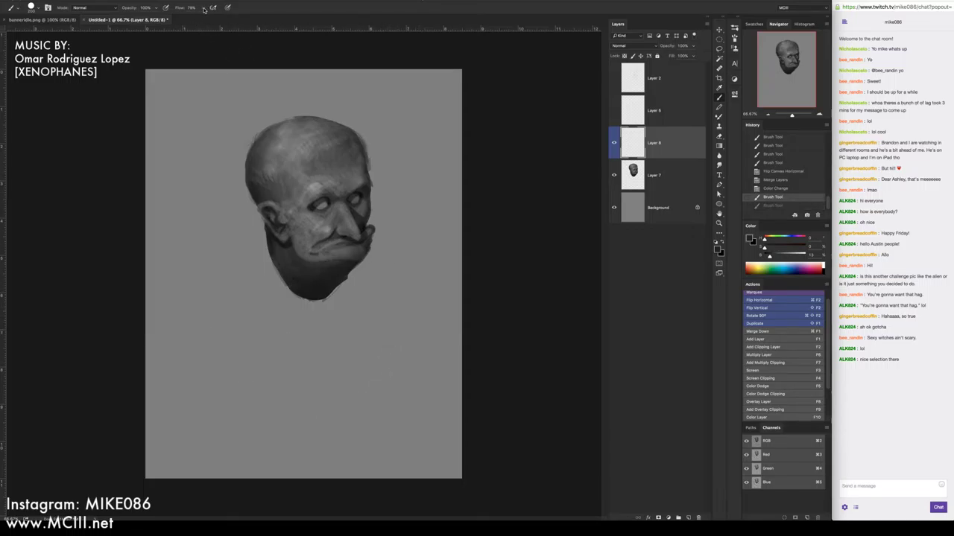
Lower the brush flow, undo a test stroke, and restore two earlier strokes
left_click(202, 7)
left_click_drag(203, 18, 195, 18)
mouse_move(201, 123)
left_mouse_down()
mouse_move(175, 242)
mouse_move(213, 149)
left_mouse_up()
key("super+z")
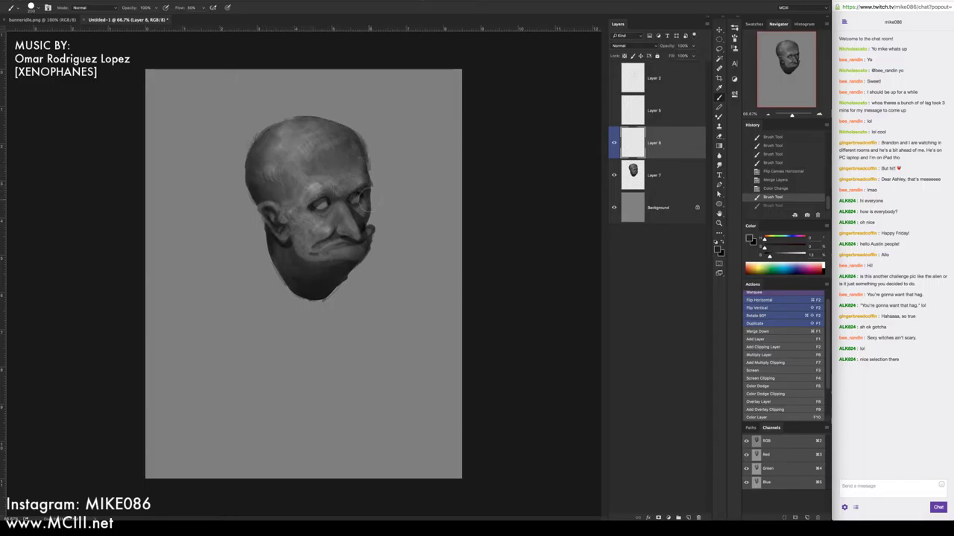
left_click(316, 181, "alt")
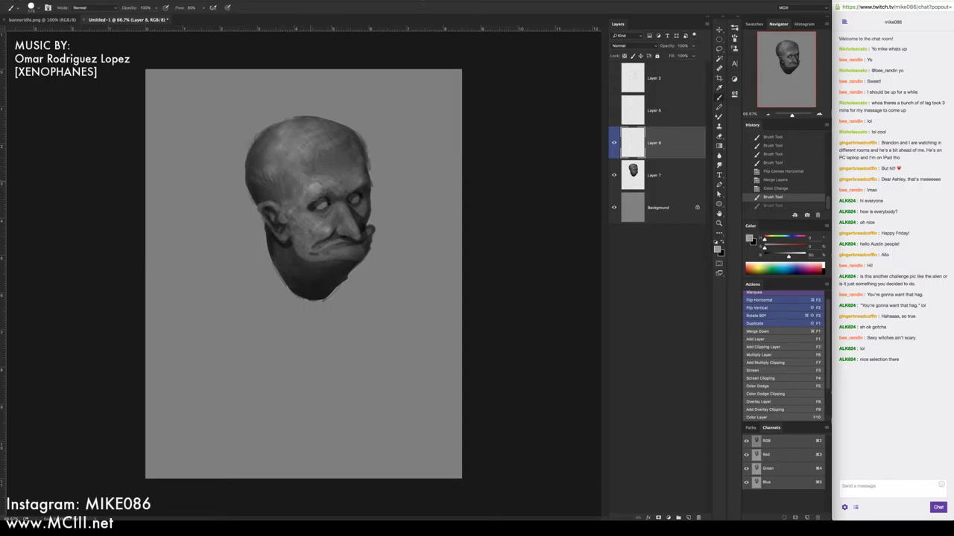
key("super+shift+z")
key("super+shift+z")
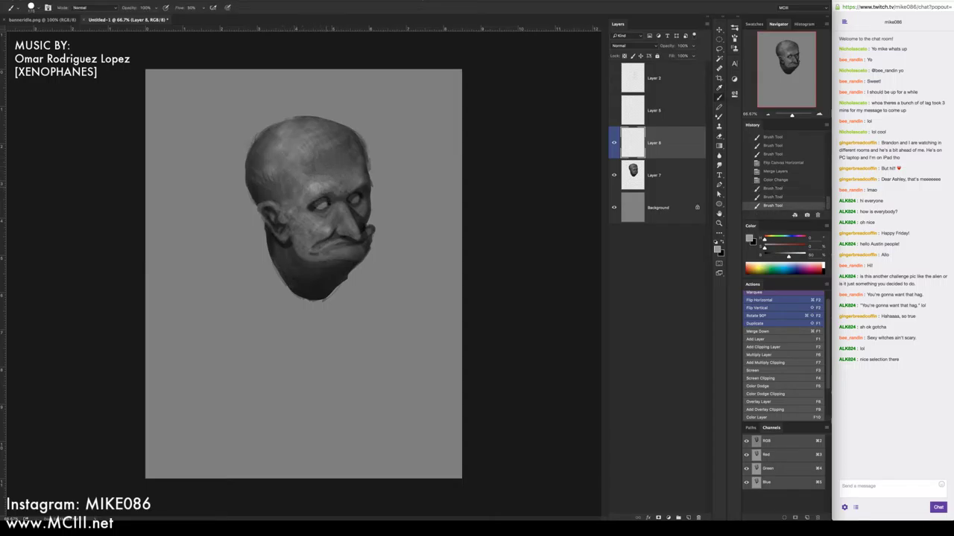
key("super+shift+z")
key("super+shift+z")
key("super+shift+z")
key("super+shift+z")
key("super+shift+z")
key("super+shift+z")
key("super+shift+z")
key("super+shift+z")
key("super+shift+z")
key("super+shift+z")
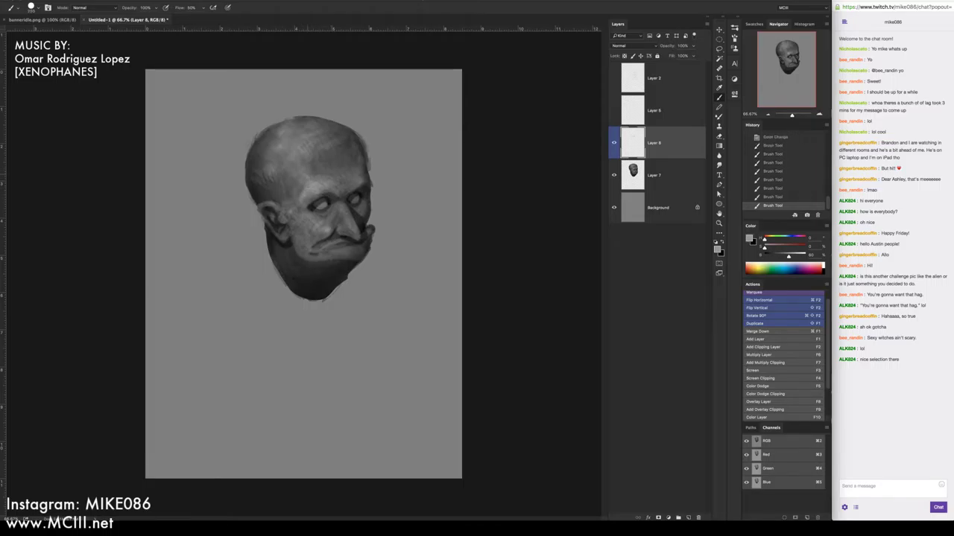
Paint faint light strokes on the forehead and left temple using sampled skin tones
left_click(313, 157, "alt")
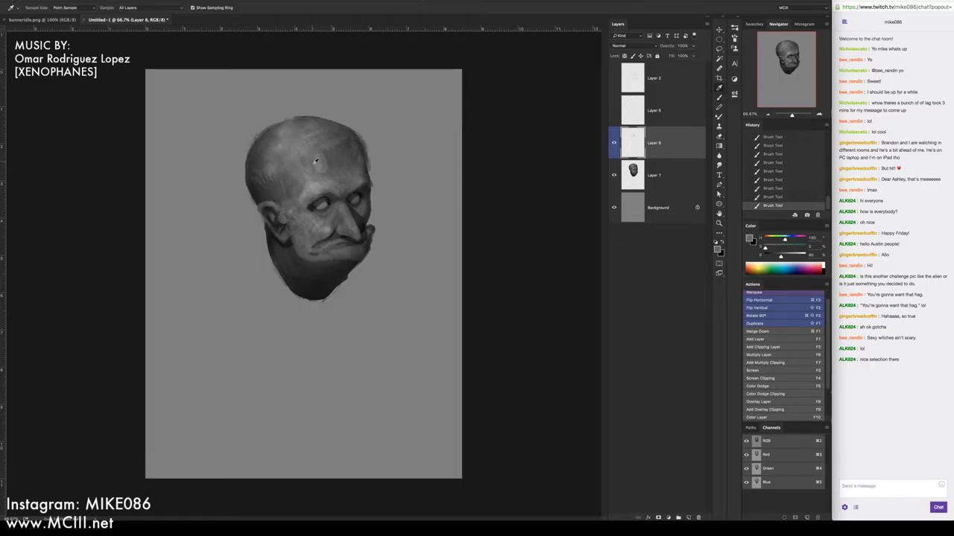
mouse_move(322, 152)
left_mouse_down()
mouse_move(342, 170)
mouse_move(356, 164)
mouse_move(338, 152)
left_mouse_up()
left_click(283, 175, "alt")
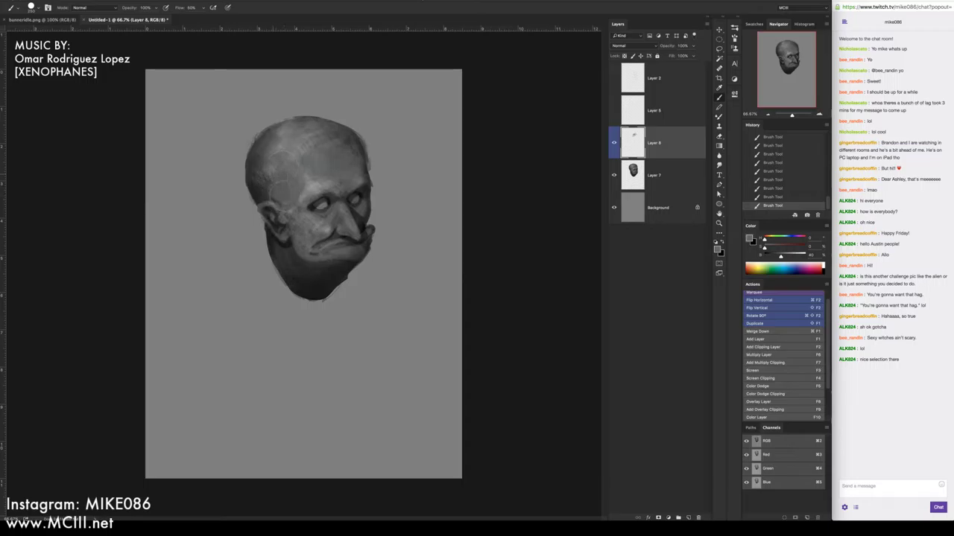
key("alt")
left_click(271, 185, "alt")
left_click(265, 192, "alt")
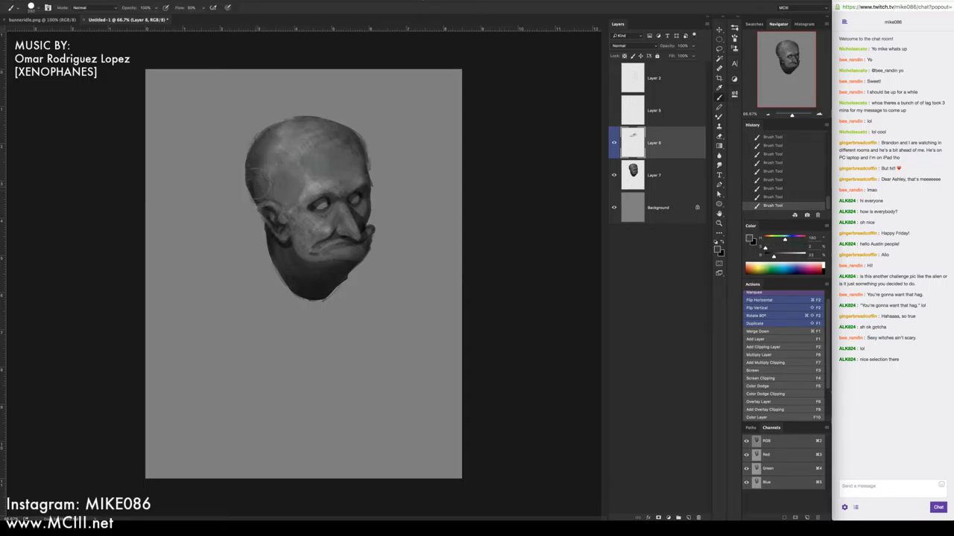
left_click(268, 188, "alt")
left_click_drag(267, 185, 280, 183)
left_click(254, 164, "alt")
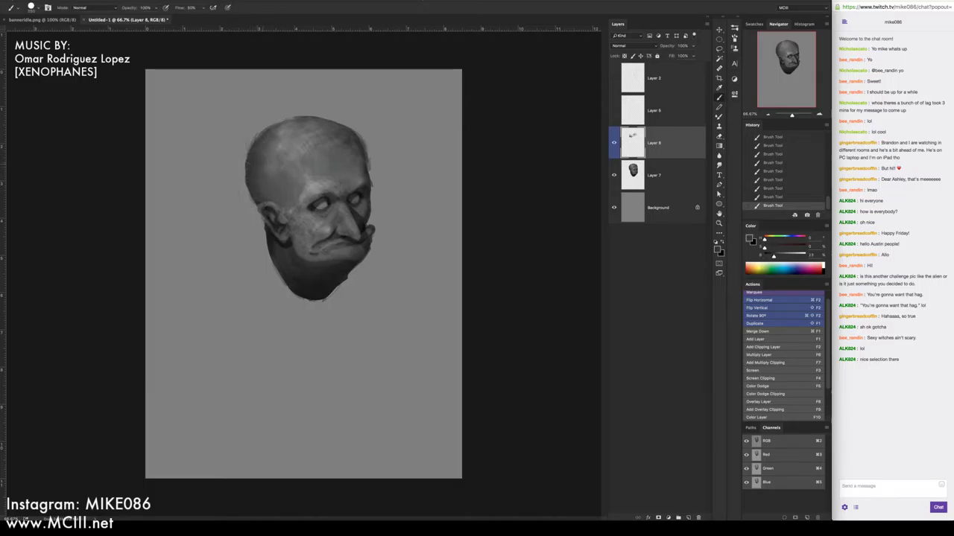
left_click(267, 176, "alt")
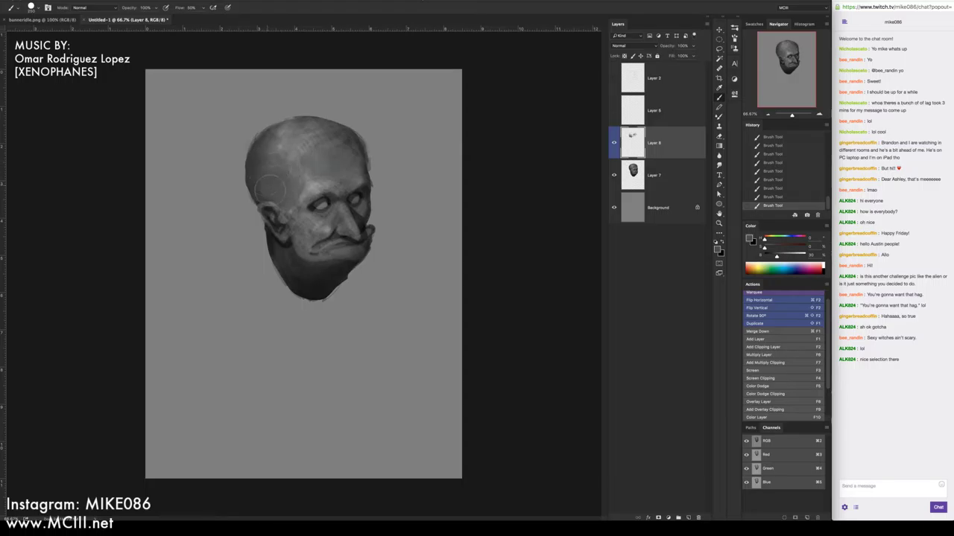
Lighten the upper skull, darken its upper-left line, then hide Layer 8 to compare
left_click(326, 145, "alt")
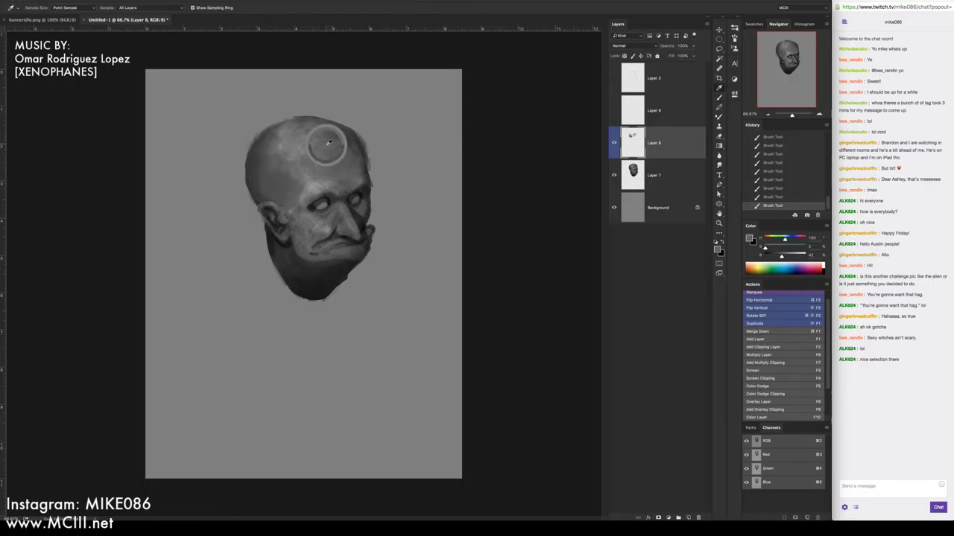
left_click(306, 146, "alt")
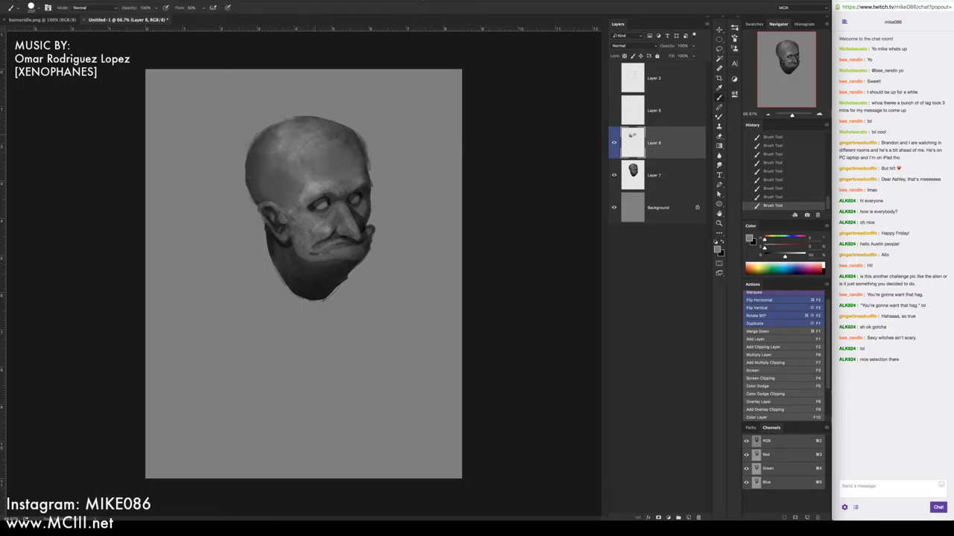
mouse_move(329, 149)
left_mouse_down()
mouse_move(335, 139)
mouse_move(354, 145)
left_mouse_up()
left_click(336, 152, "alt")
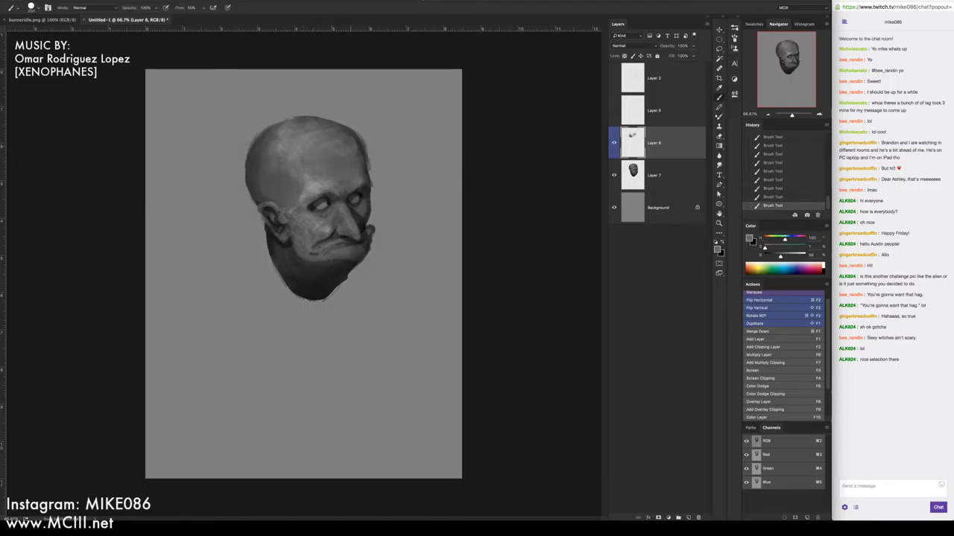
left_click(347, 151, "alt")
left_click_drag(332, 135, 348, 130)
left_click(305, 133, "alt")
left_click(355, 141, "alt")
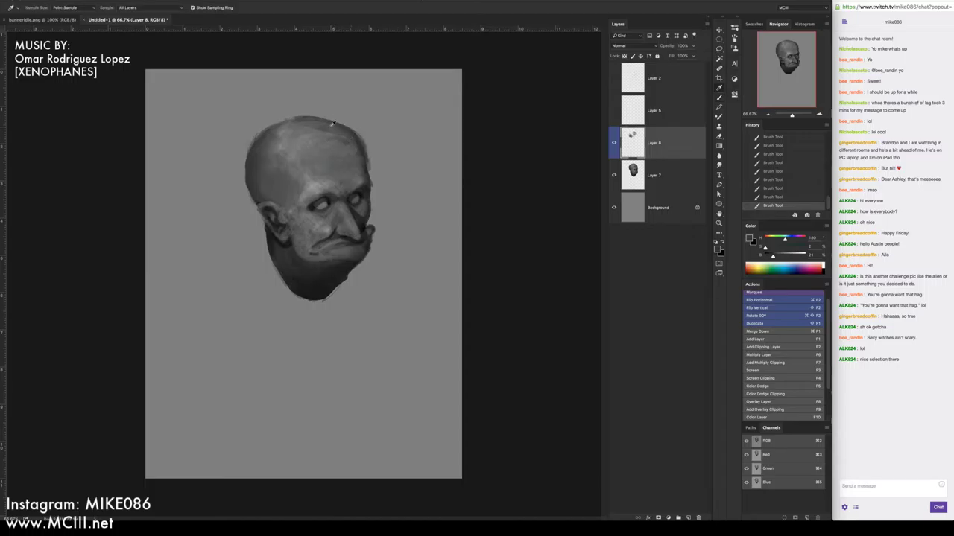
left_click(352, 138, "alt")
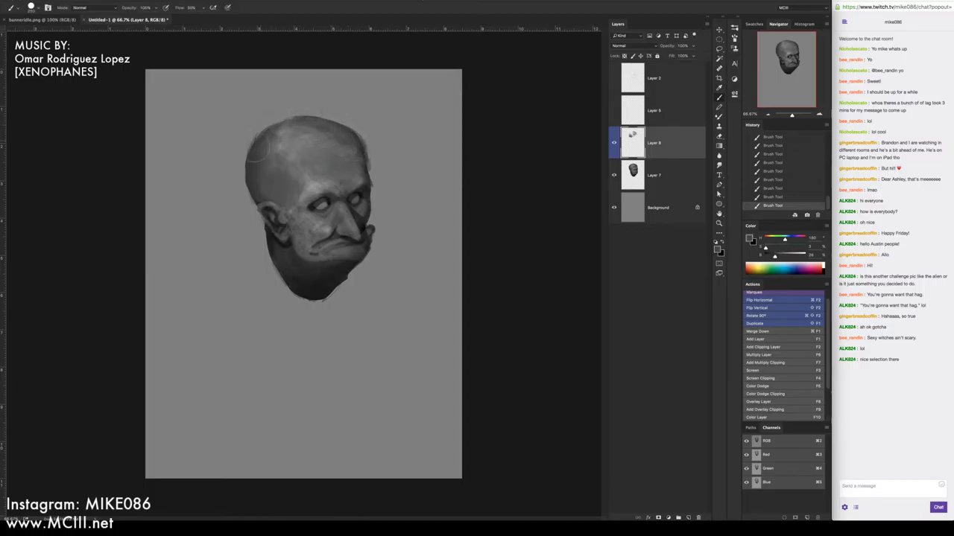
left_click(282, 133, "alt")
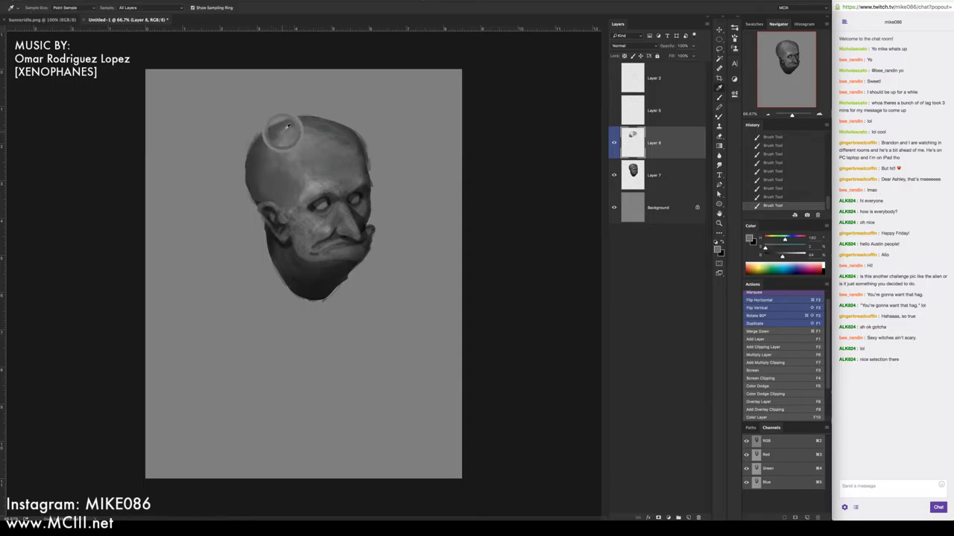
left_click_drag(273, 131, 260, 150)
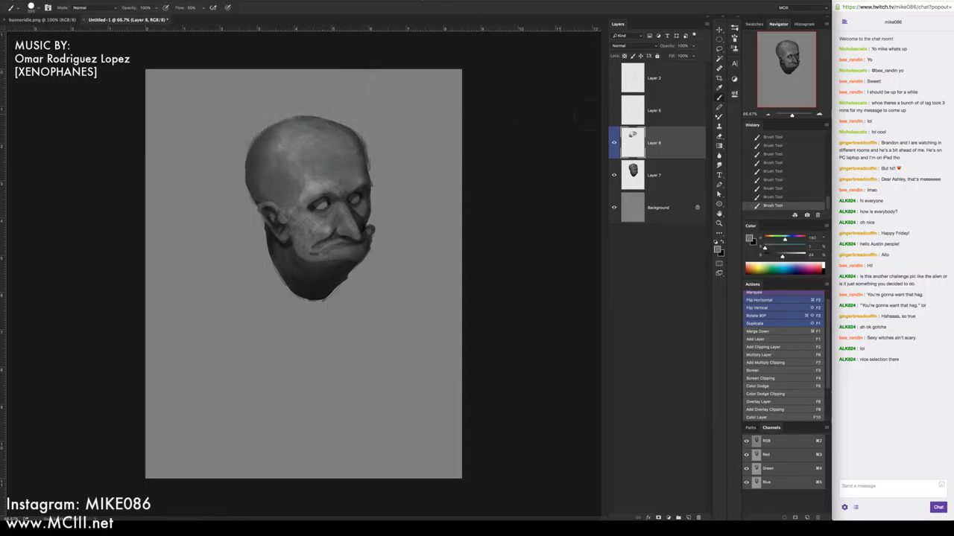
left_click(613, 143)
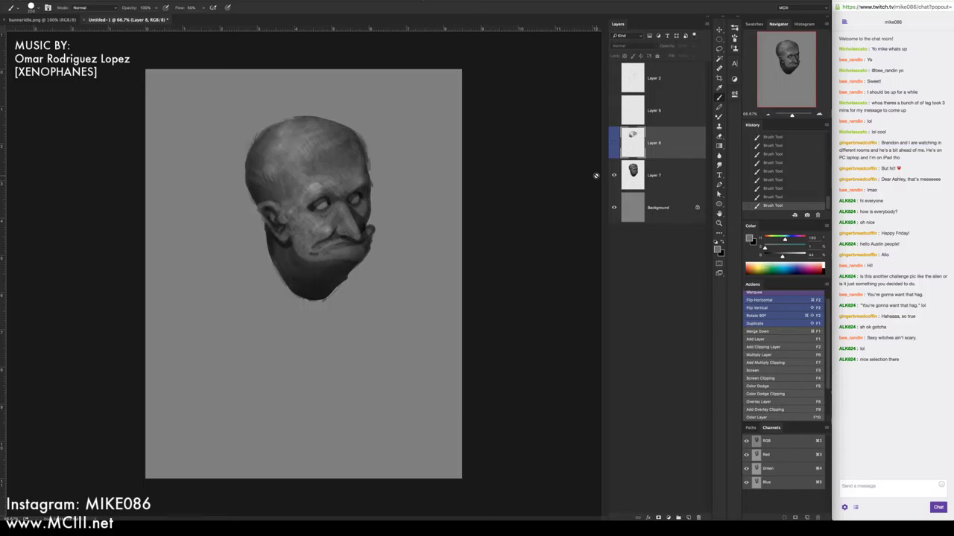
Toggle Layer 8 off and on to compare, leaving it visible
left_click(615, 143)
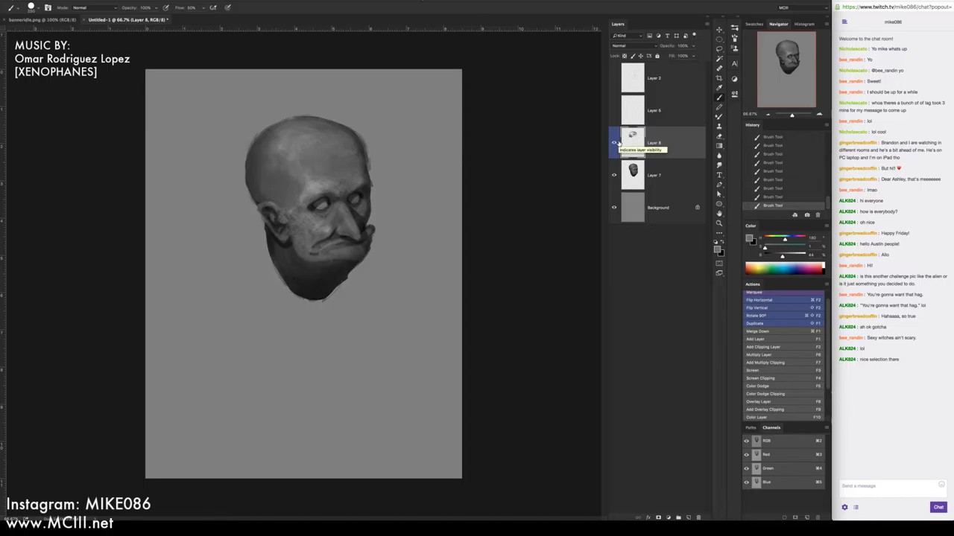
left_click(614, 144)
left_click(614, 145)
left_click(615, 144)
left_click(615, 143)
Paint strokes around the right eye and darken the area beside it
key("i")
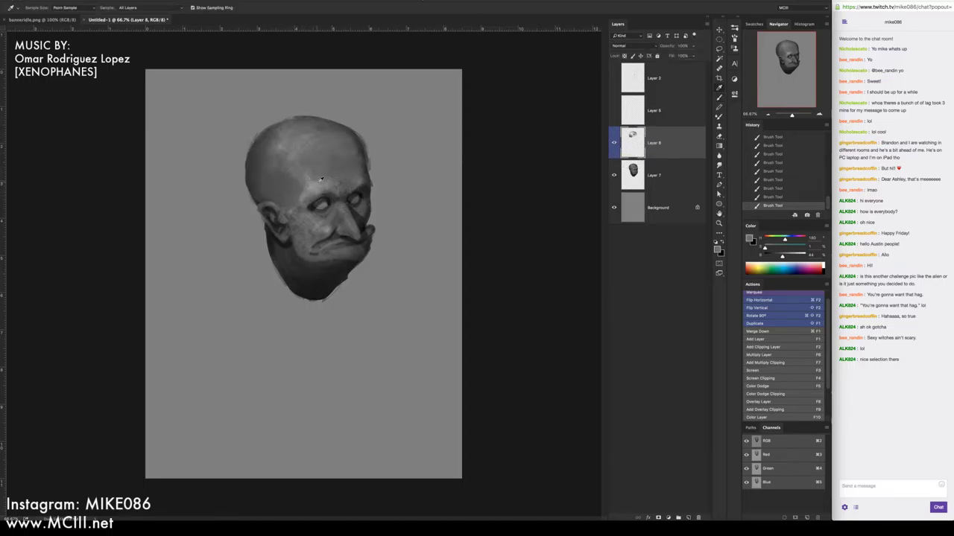
left_click(322, 181)
key("b")
mouse_move(339, 179)
left_mouse_down()
mouse_move(358, 190)
mouse_move(347, 191)
left_mouse_up()
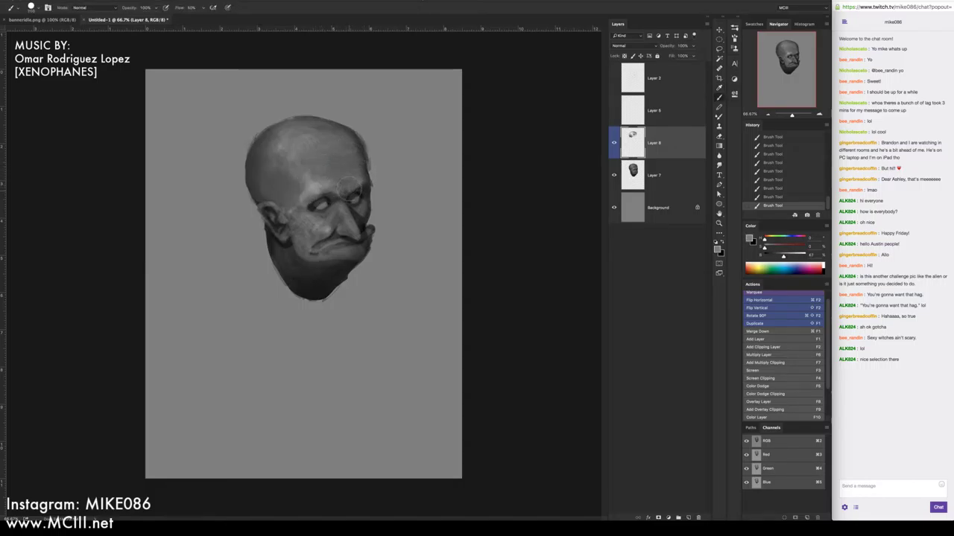
left_click(348, 178, "alt")
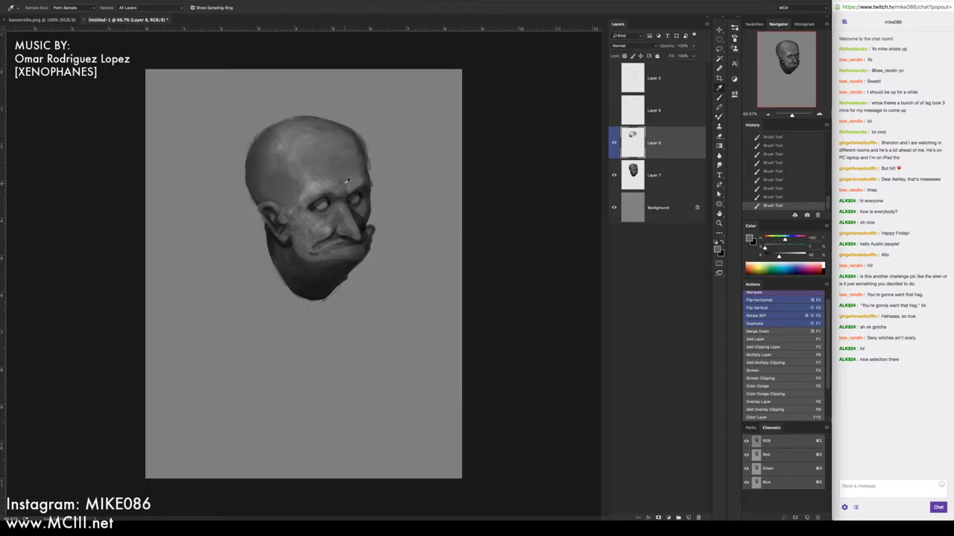
mouse_move(355, 185)
left_mouse_down()
mouse_move(366, 195)
mouse_move(354, 174)
left_mouse_up()
left_click(355, 190, "alt")
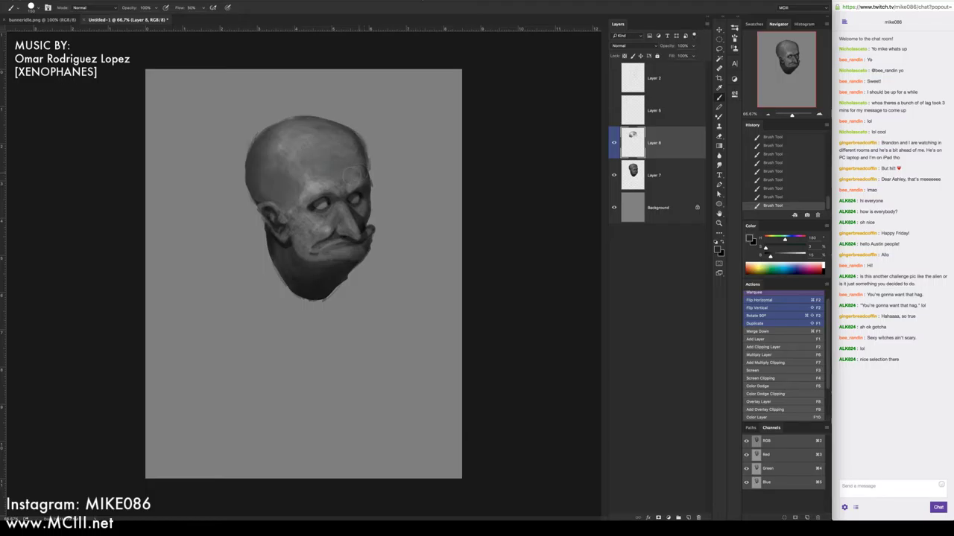
left_click(356, 170, "alt")
key("alt")
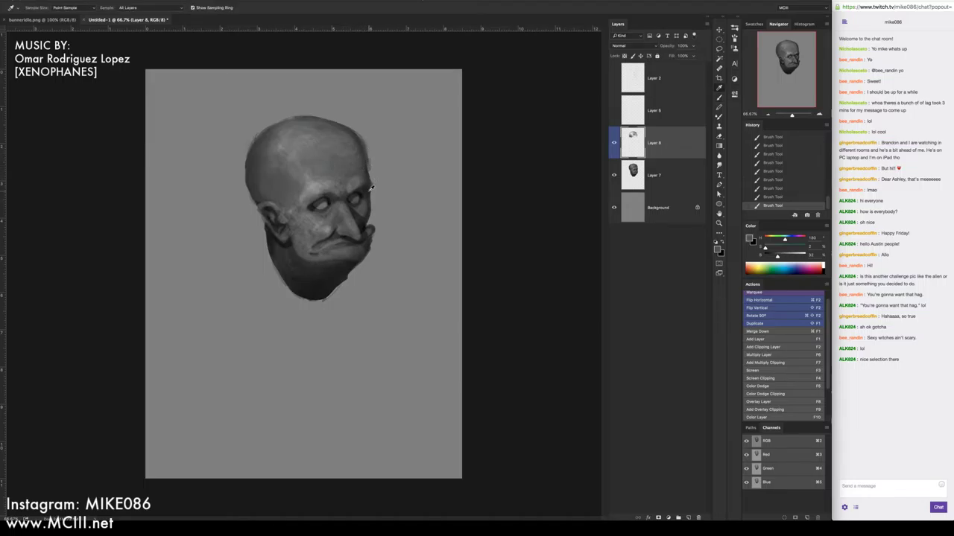
left_click(365, 191, "alt")
left_click_drag(343, 200, 356, 190)
Cover the right eye's dark pupil with lighter grey, then sample greys near the left eye and mouth
key("alt")
left_click(365, 185, "alt")
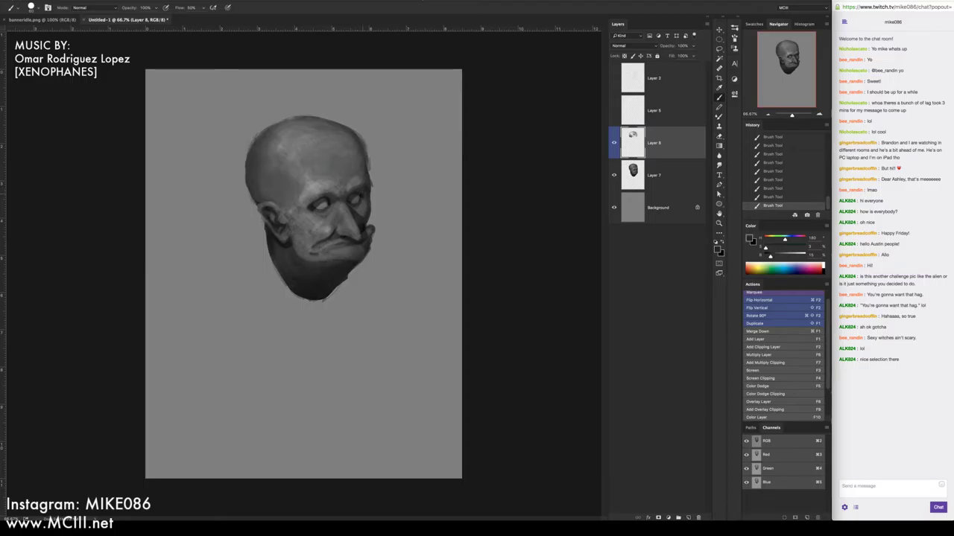
left_click_drag(361, 192, 362, 198)
left_click(368, 187, "alt")
left_click(362, 194, "alt")
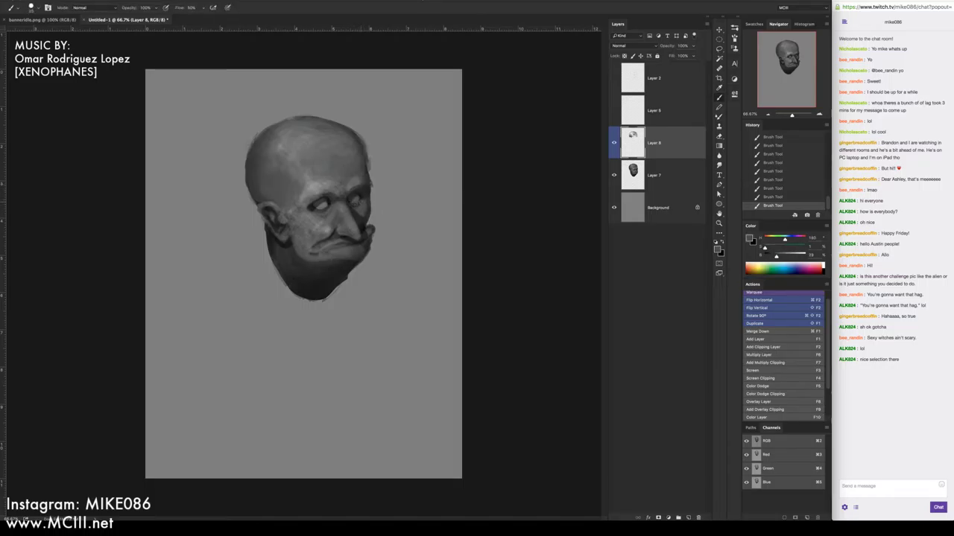
left_click(352, 201, "alt")
key("alt")
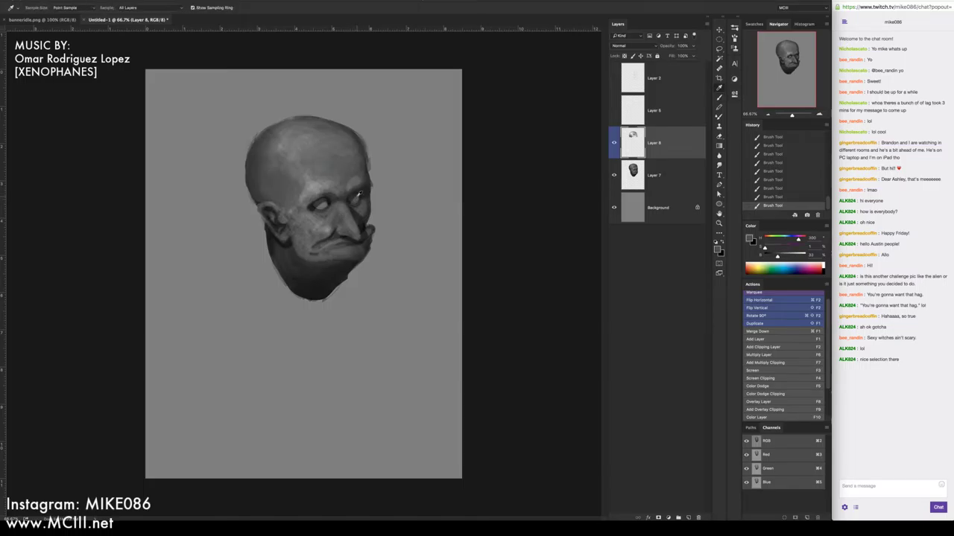
left_click(322, 204, "alt")
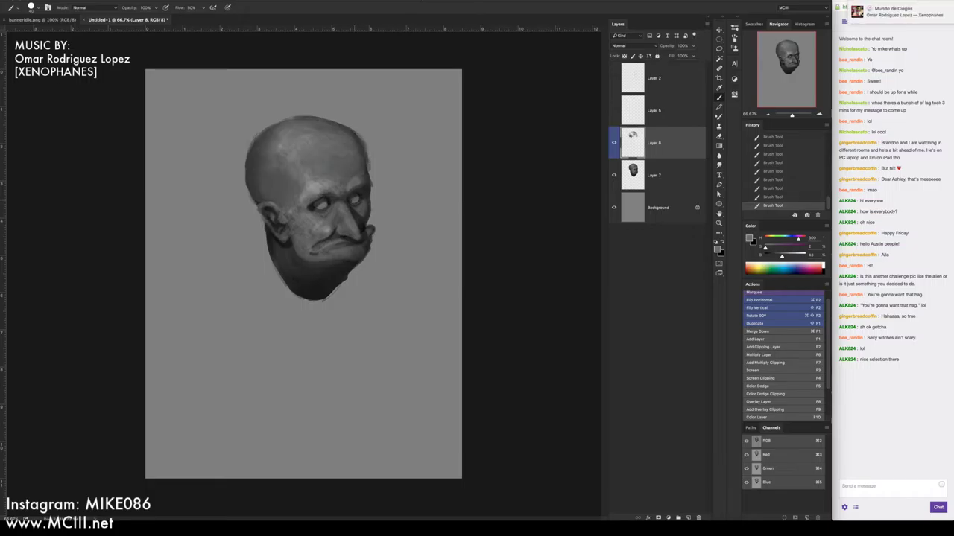
left_click(322, 209, "alt")
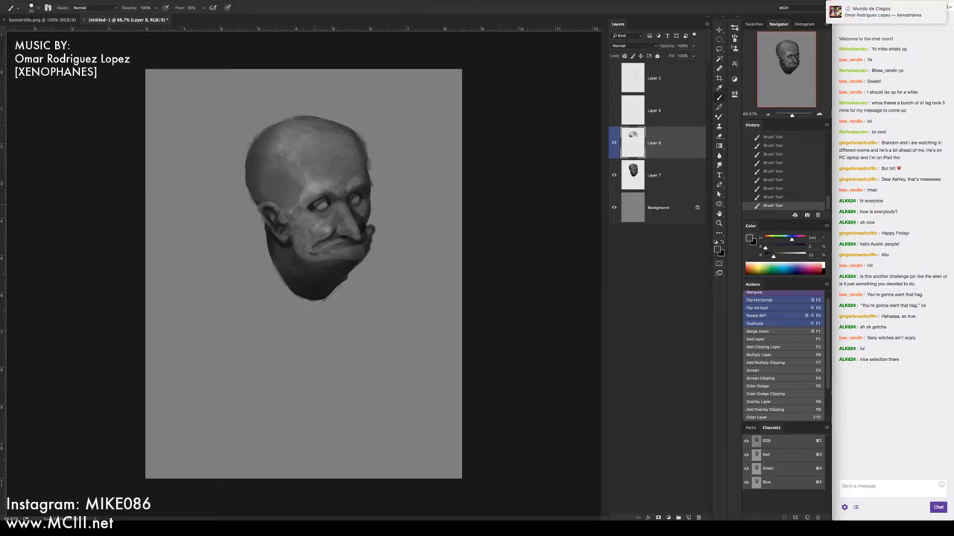
left_click(317, 217, "alt")
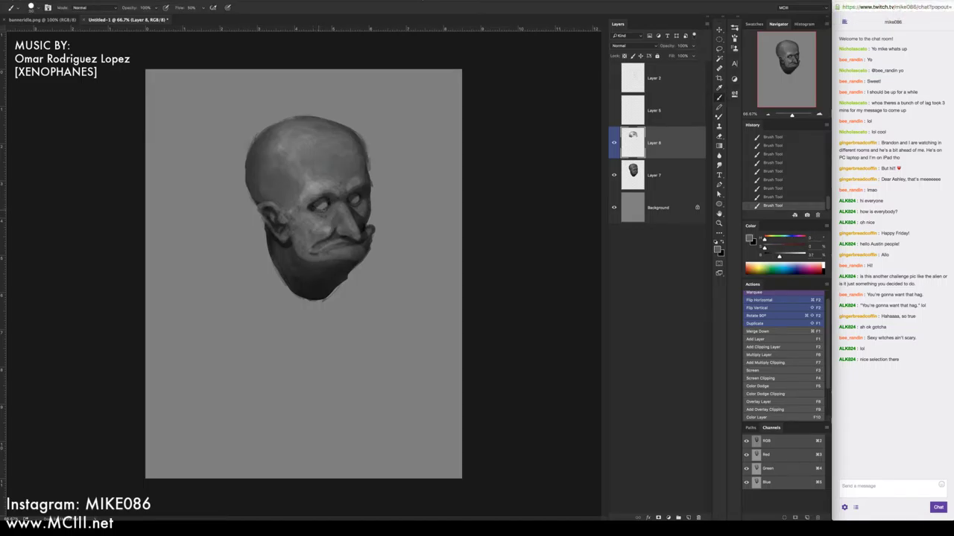
left_click(318, 227, "alt")
At 50% flow, sample face greys and lighten and reshape the right eye
key("shift+5")
key("alt")
left_click(326, 201, "alt")
left_click(335, 196, "alt")
left_click(313, 201, "alt")
left_click(336, 195, "alt")
left_click(327, 190, "alt")
left_click(324, 183, "alt")
left_click(309, 160, "alt")
left_click(349, 186, "alt")
left_click(360, 185, "alt")
left_click_drag(347, 191, 351, 199)
Eyedrop greys over the right eye and along the nose
left_click(357, 183, "alt")
key("alt")
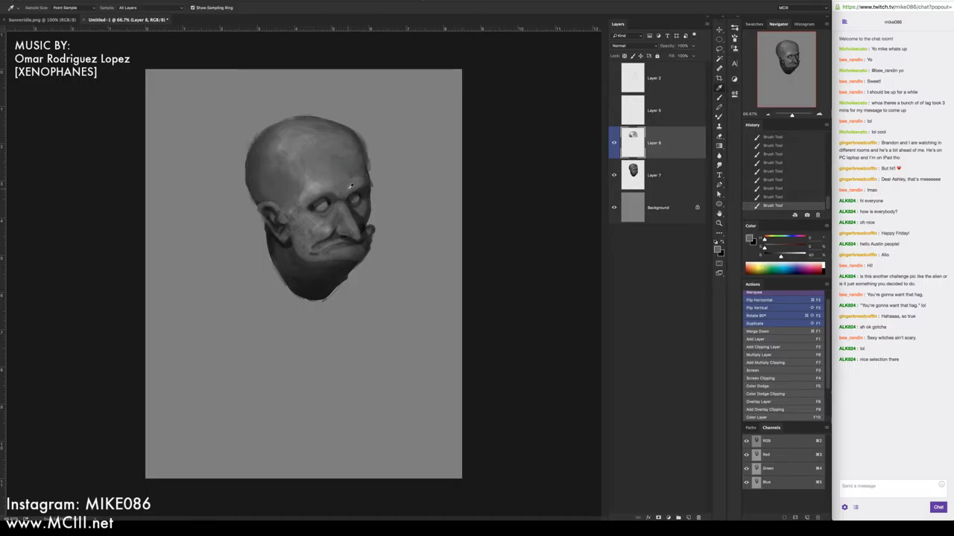
left_click(351, 186, "alt")
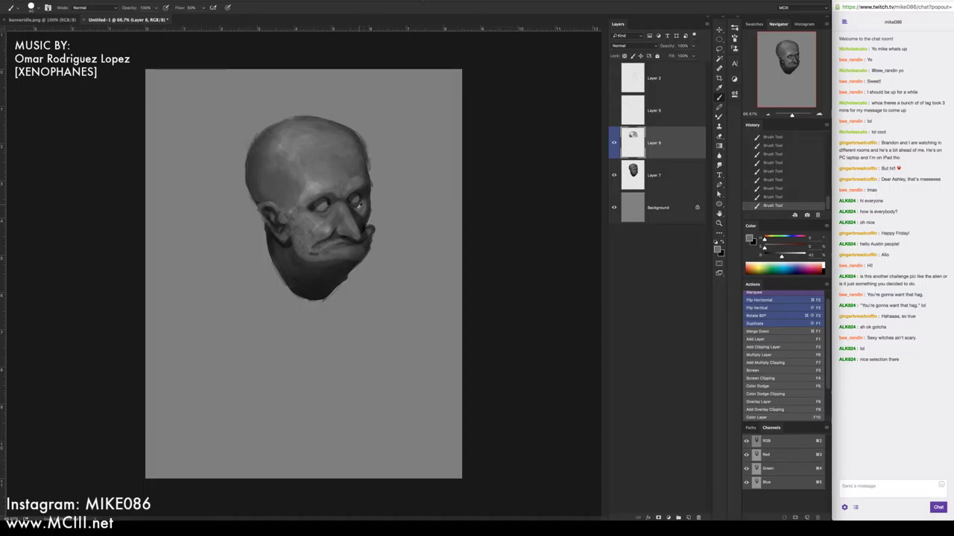
left_click(357, 208, "alt")
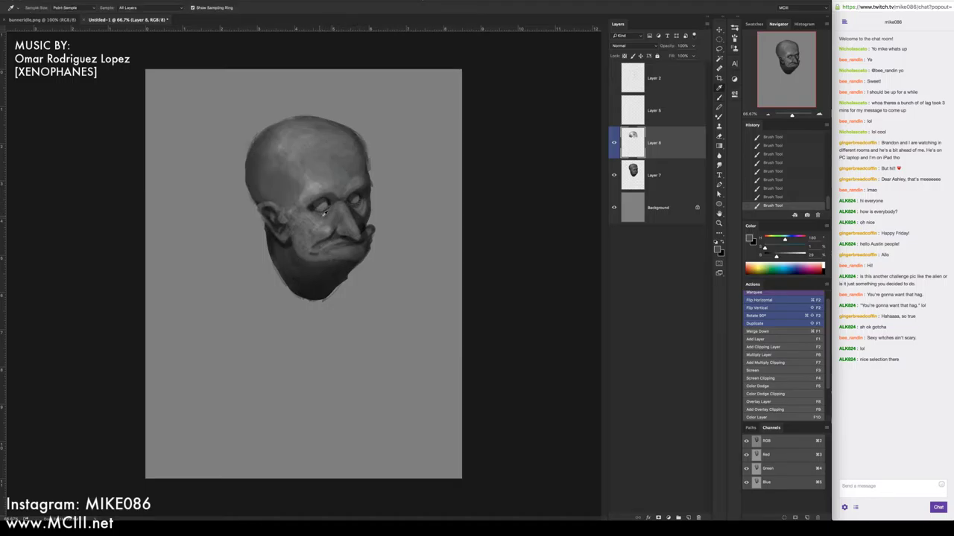
left_click(327, 229, "alt")
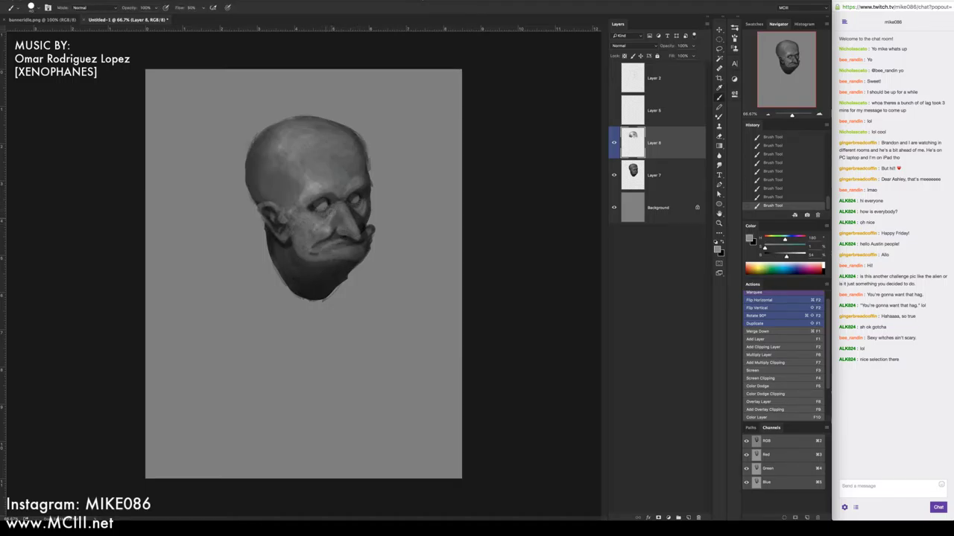
left_click(334, 213, "alt")
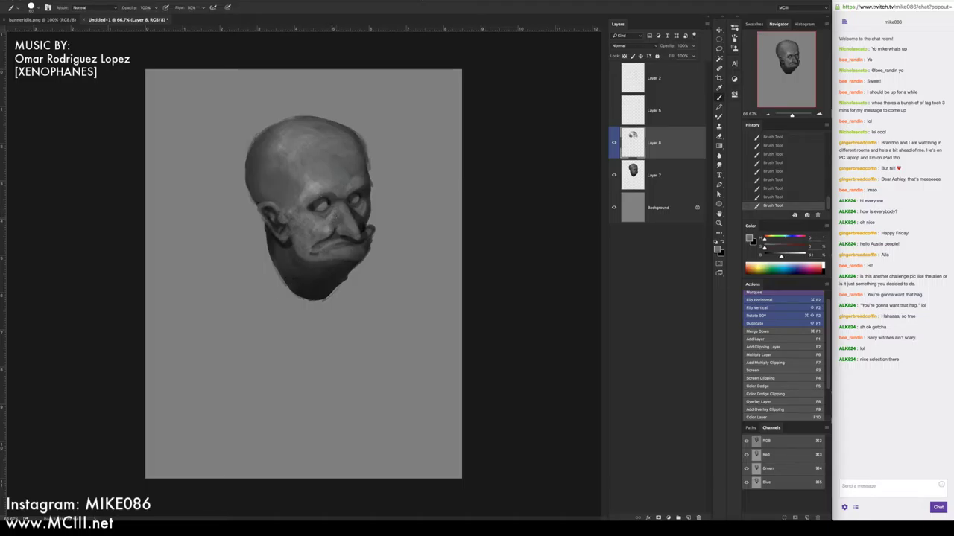
left_click(341, 215, "alt")
left_click(339, 220, "alt")
Add small dabs of shading beside the nose
left_click(312, 210)
left_click(316, 213, "alt")
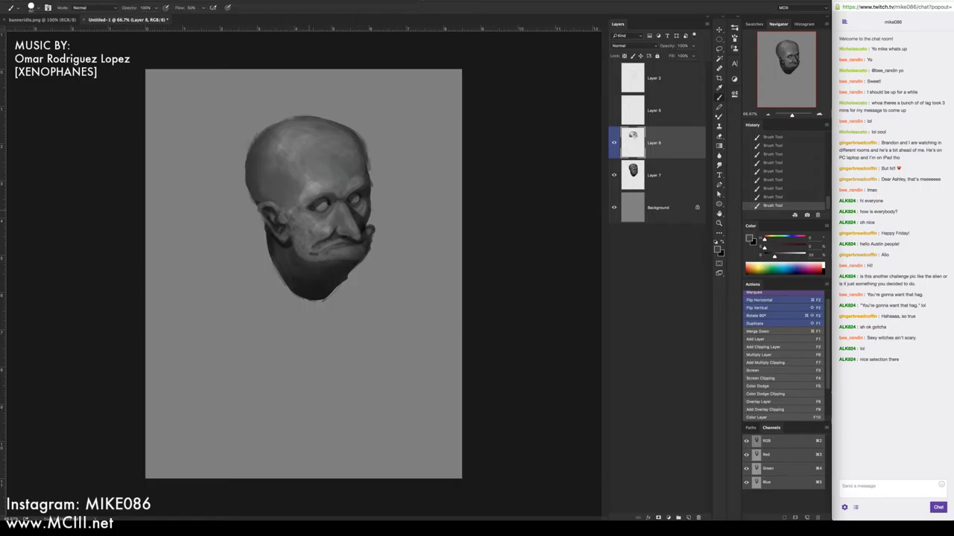
left_click(327, 230, "alt")
left_click(328, 206)
left_click(330, 209)
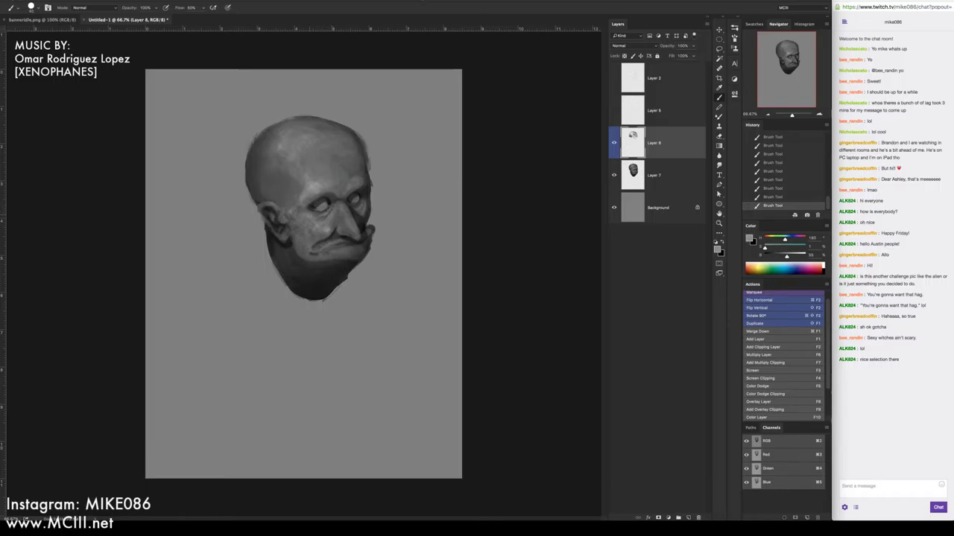
left_click(329, 211, "alt")
Raise the brush flow and dab dark shading beside the left eye
key("shift+9")
key("shift+2")
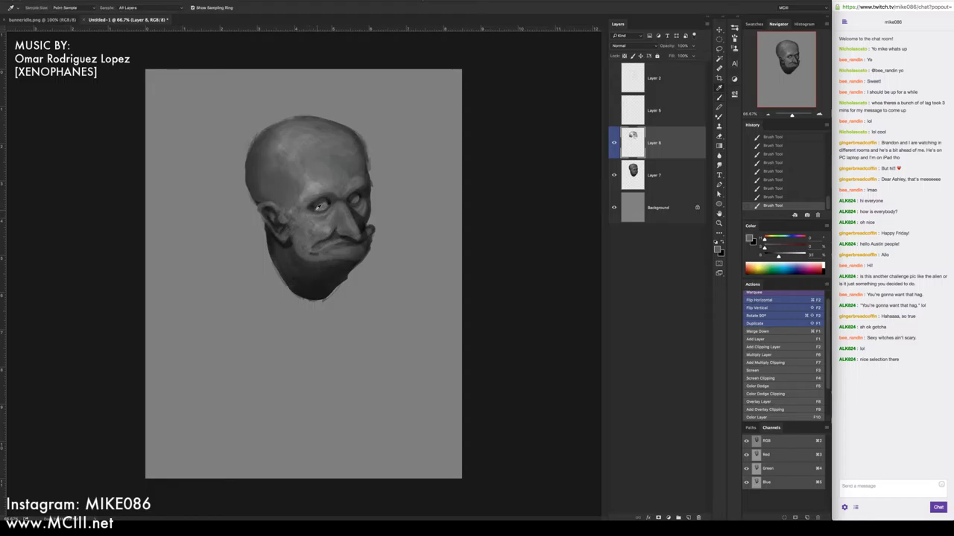
left_click(311, 202, "alt")
left_click(306, 208)
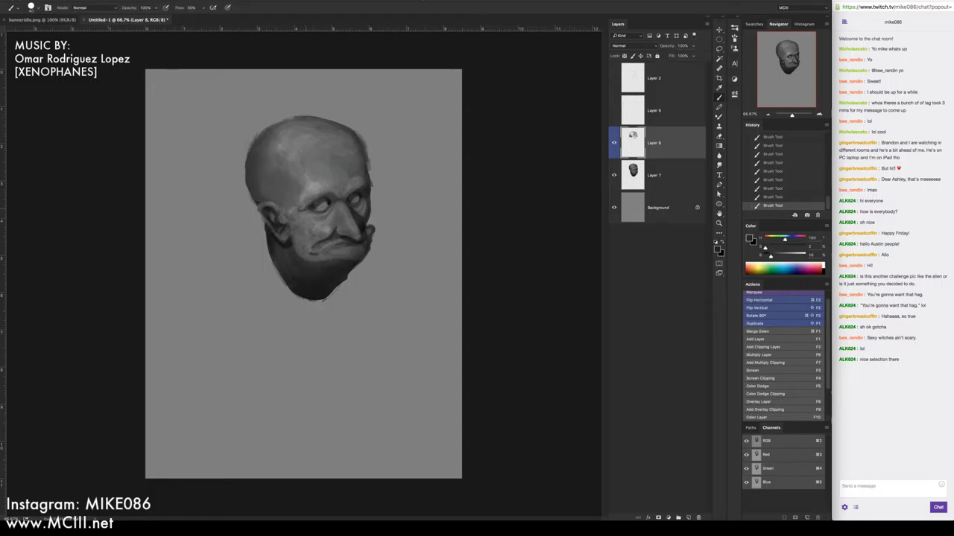
left_click(307, 208, "alt")
left_click(305, 199, "alt")
left_click(315, 204, "alt")
left_click(301, 208, "alt")
left_click(307, 206, "alt")
Sample lighter forehead greys and, at 60% flow, lighten small forehead patches
left_click(311, 189, "alt")
left_click(318, 188, "alt")
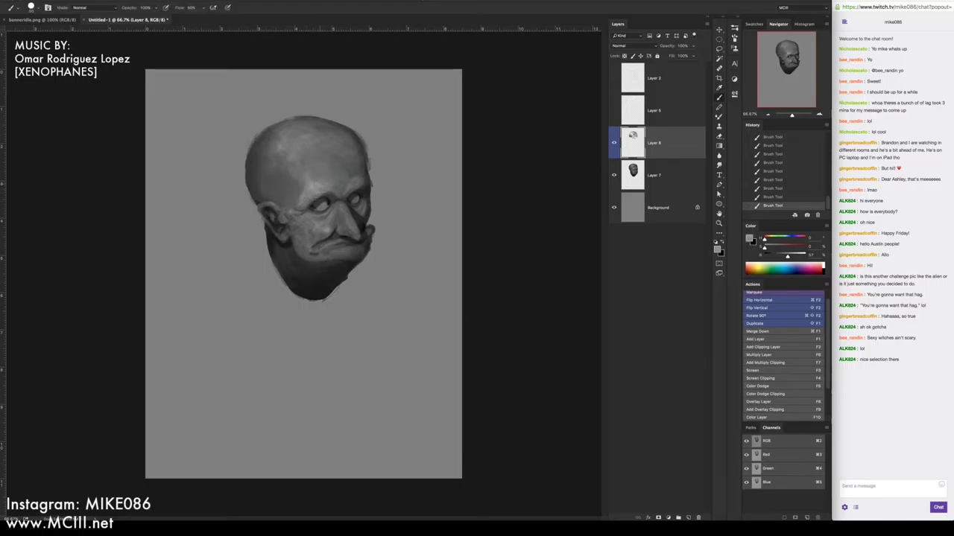
left_click(333, 180, "alt")
left_click(319, 188, "alt")
left_click(303, 173, "alt")
left_click(295, 170, "alt")
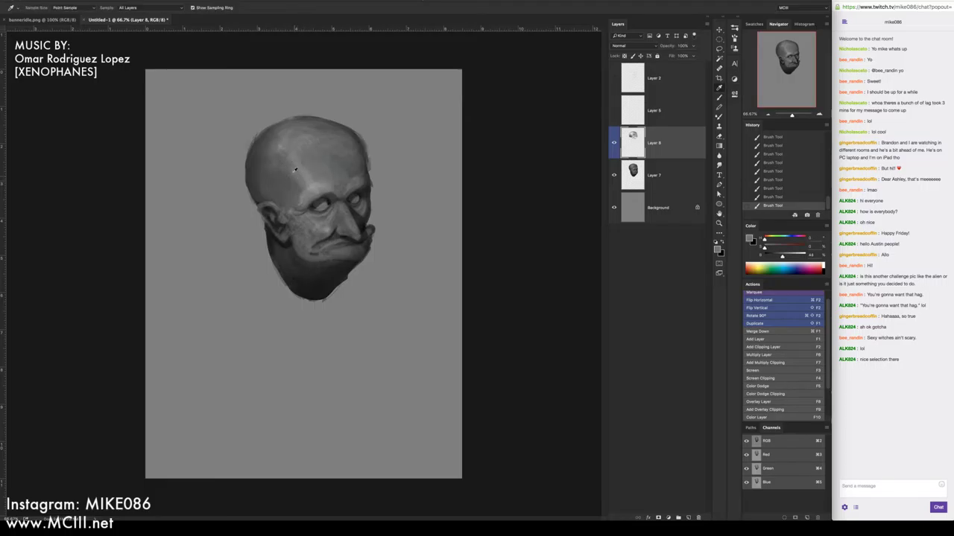
left_click(295, 171, "alt")
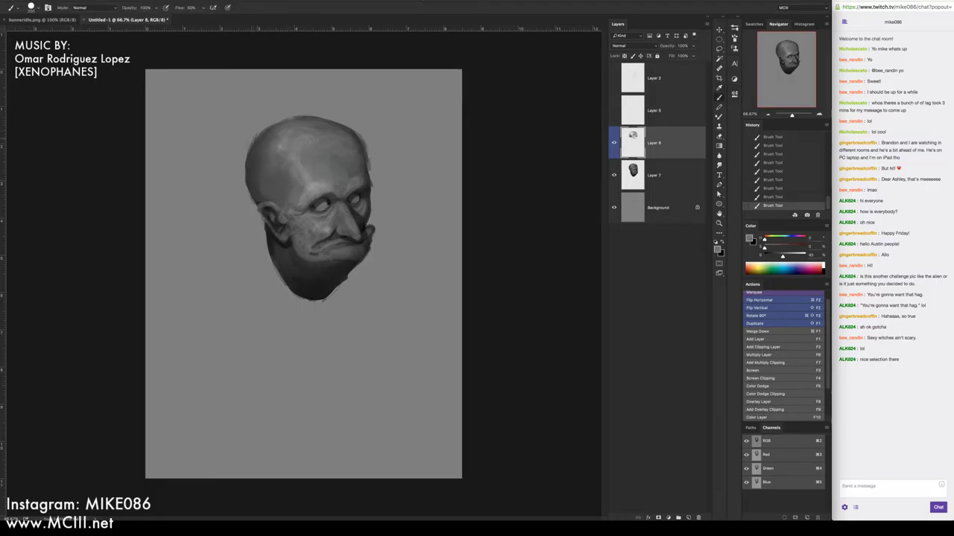
left_click(296, 190, "alt")
key("shift+6")
mouse_move(286, 186)
left_mouse_down()
mouse_move(273, 192)
mouse_move(268, 167)
mouse_move(281, 170)
left_mouse_up()
Smudge the forehead shading to blend it smoother
key("r")
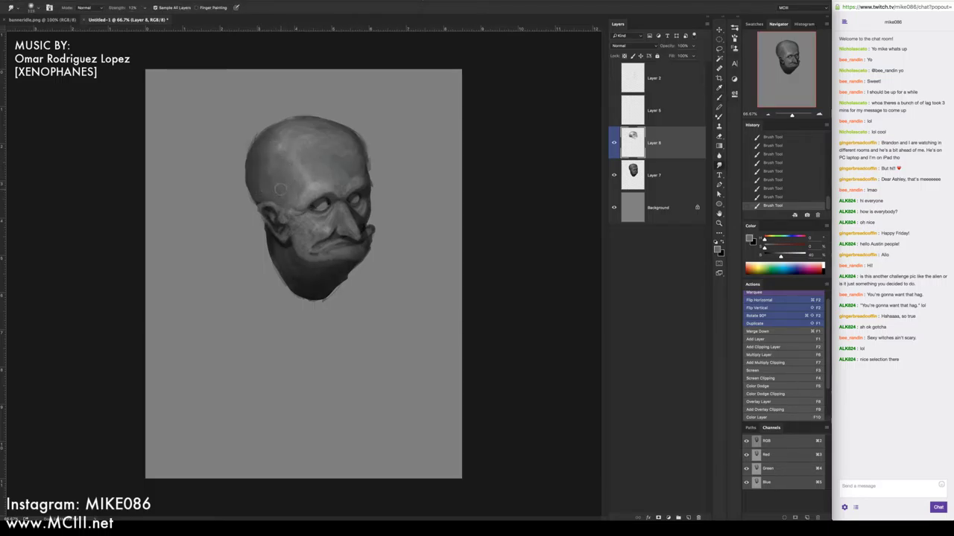
left_click_drag(280, 189, 283, 196)
left_click_drag(276, 148, 277, 147)
Paint a grey stroke by the right cheek beside the moustache
key("b")
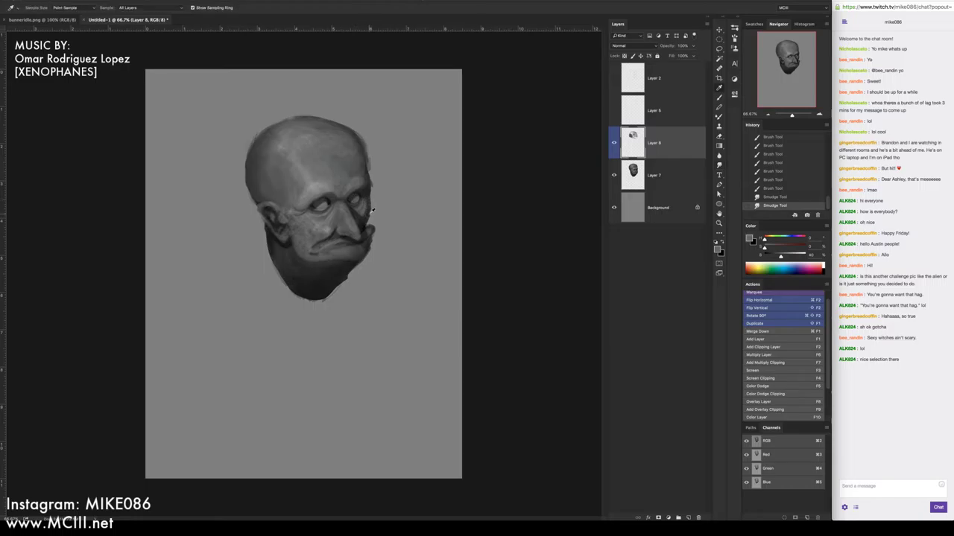
left_click(361, 223, "alt")
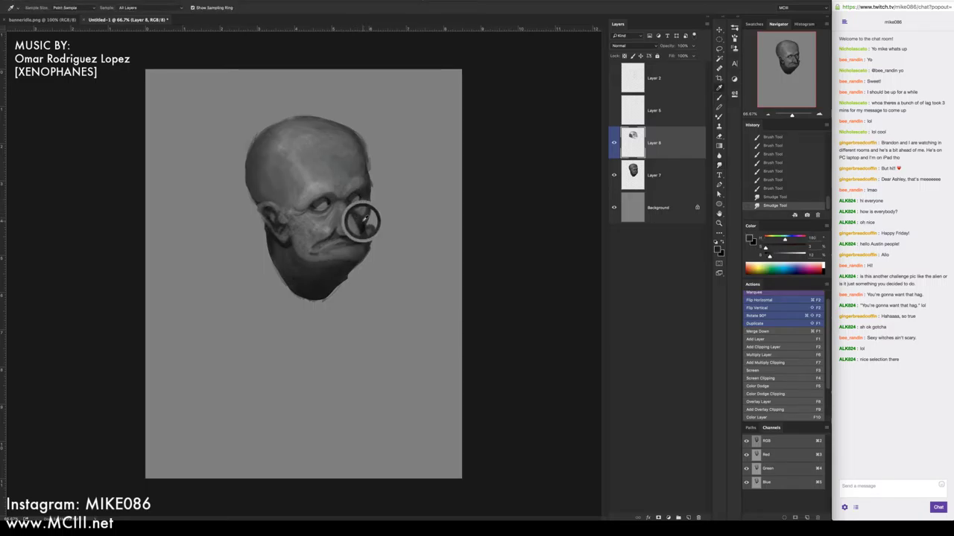
left_click_drag(361, 220, 369, 213)
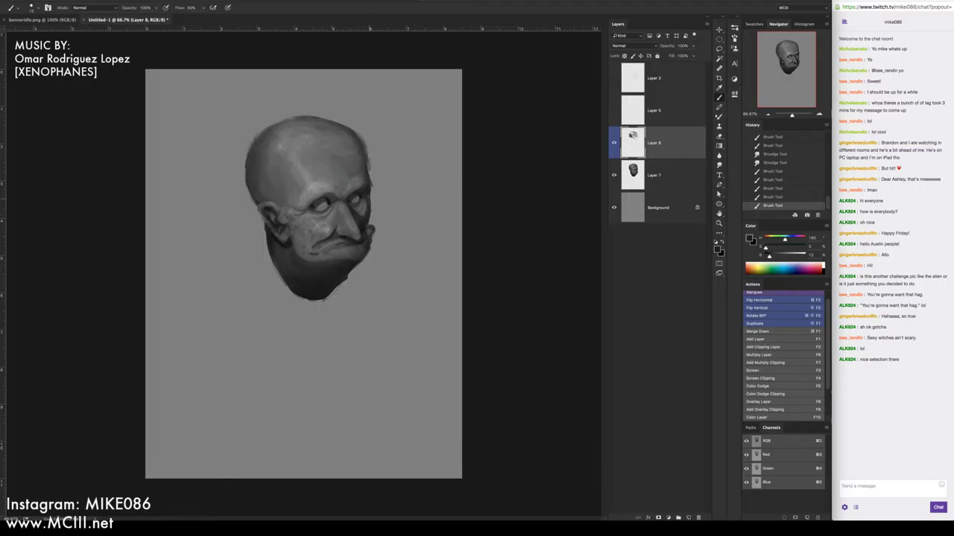
left_click(370, 226, "alt")
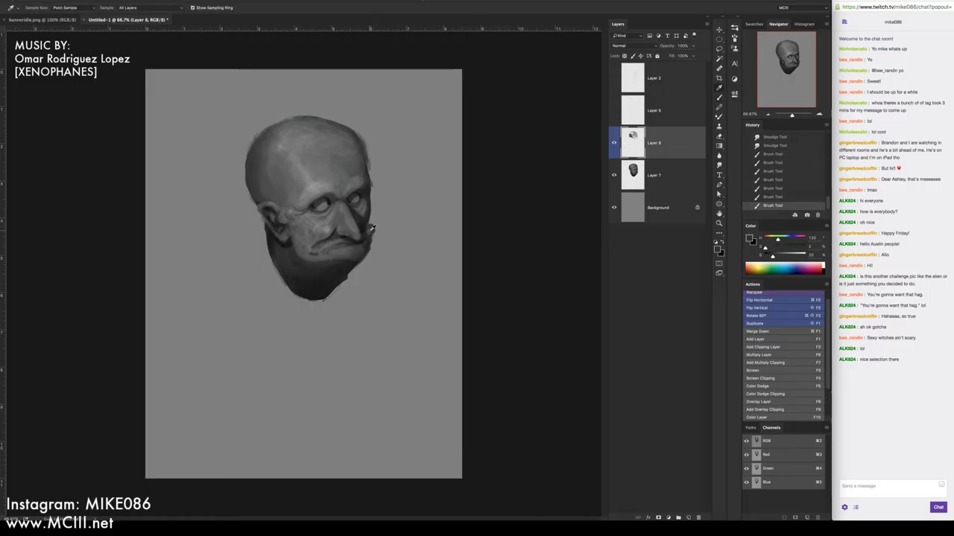
Enlarge the brush to 25 and darken the right edge of the chin with sampled face greys
key("bracketright")
key("bracketright")
left_click_drag(370, 241, 365, 258)
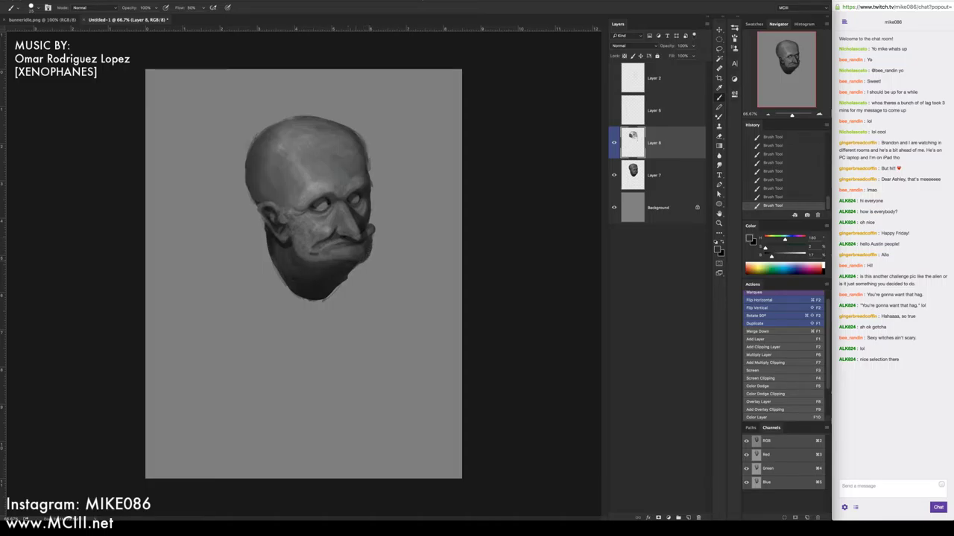
left_click(355, 252, "alt")
key("bracketright")
left_click(345, 253, "alt")
left_click(355, 251, "alt")
key("alt")
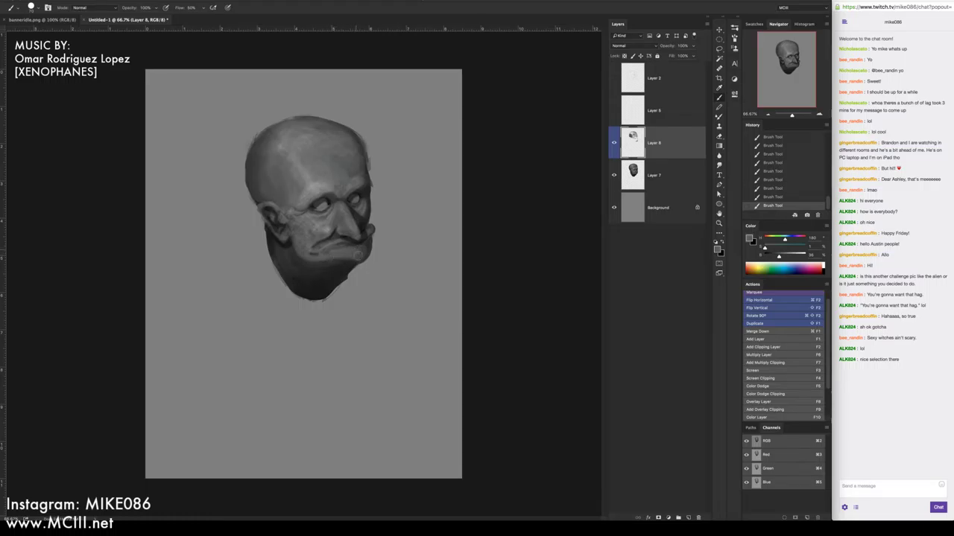
key("i")
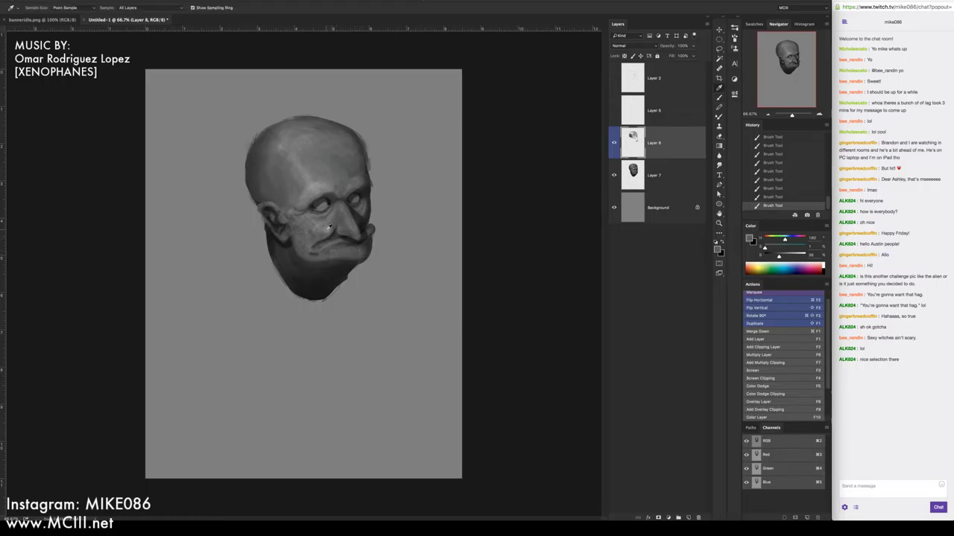
left_click(330, 226)
key("b")
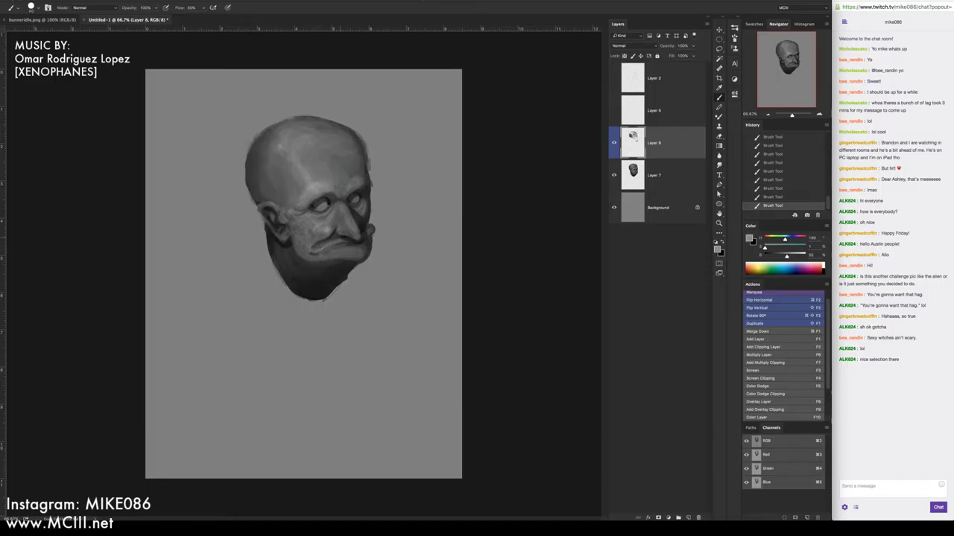
key("i")
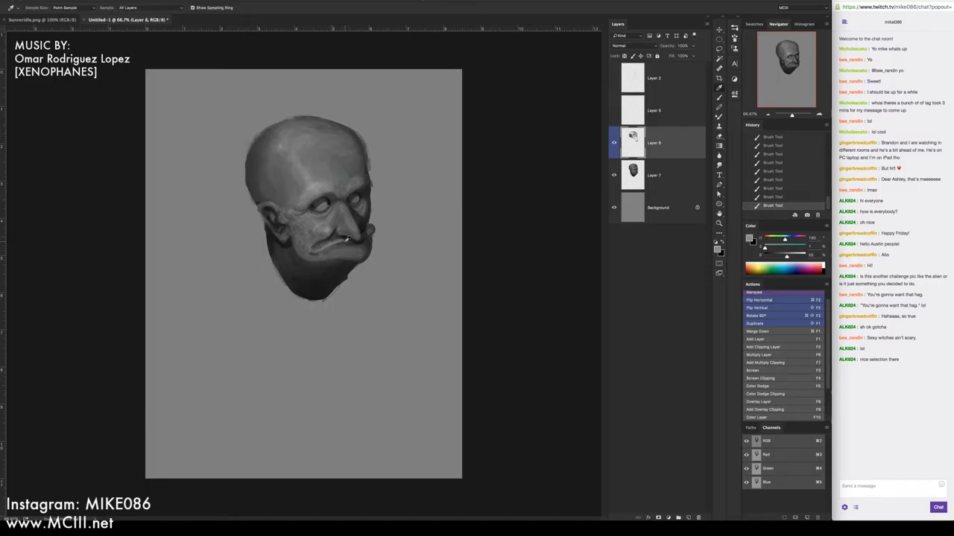
left_click(346, 238)
key("b")
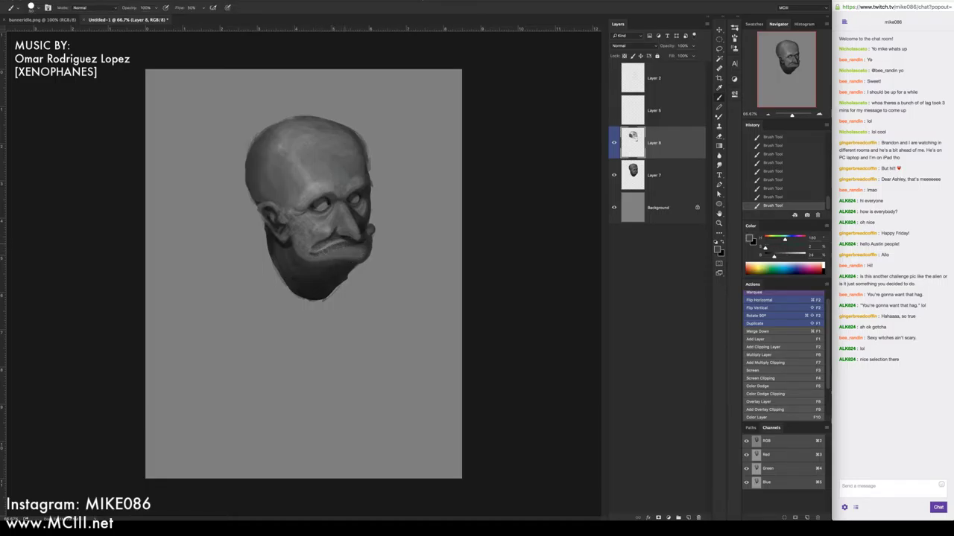
Blend much darker and lighter sampled greys into the lower face shading
left_click(333, 243, "alt")
key("i")
left_click(345, 235)
key("b")
left_click(357, 238, "alt")
left_click(349, 236, "alt")
left_click(342, 210, "alt")
key("alt")
left_click(330, 228, "alt")
key("alt")
Refine the nose shading with slightly darker and lighter greys sampled from it
left_click(348, 209, "alt")
left_click(352, 211, "alt")
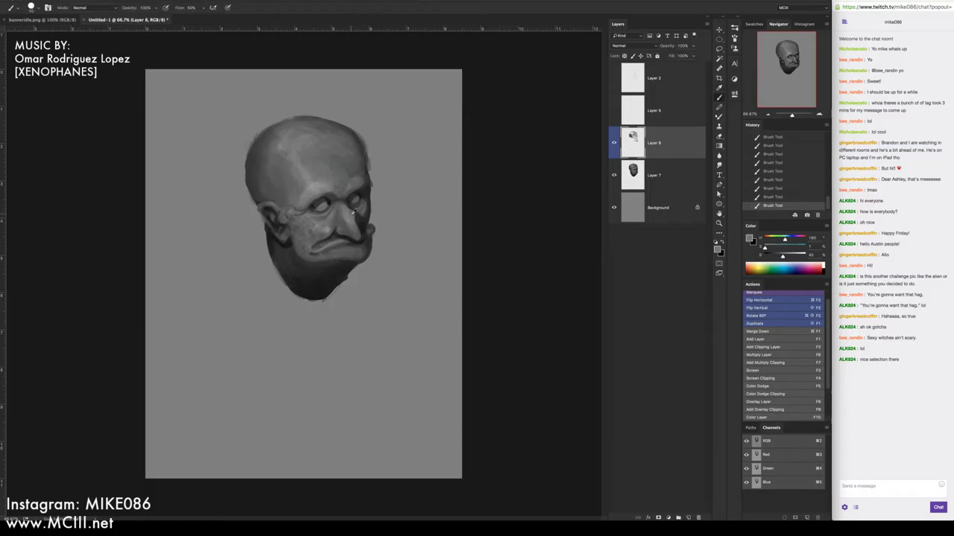
left_click(352, 213, "alt")
left_click(355, 216, "alt")
left_click(351, 210, "alt")
left_click(340, 211, "alt")
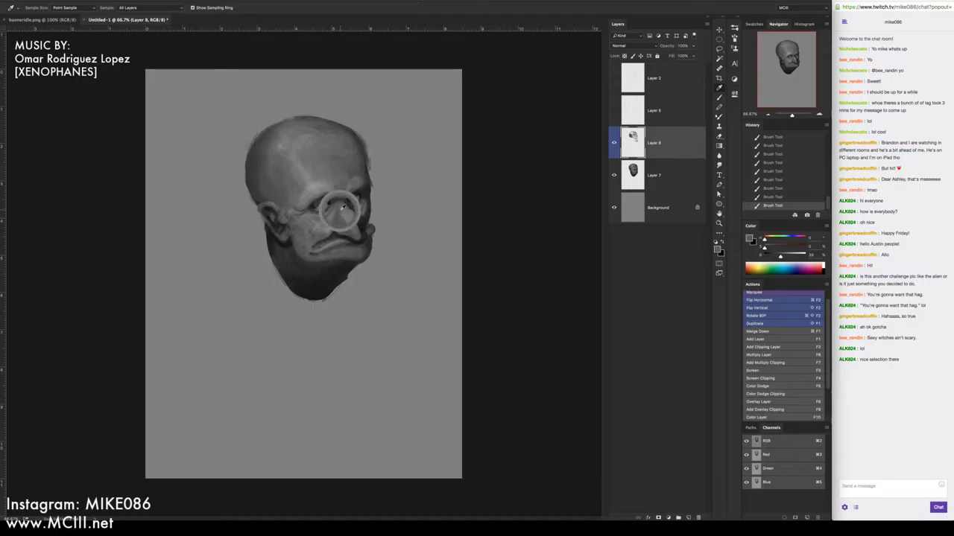
key("alt")
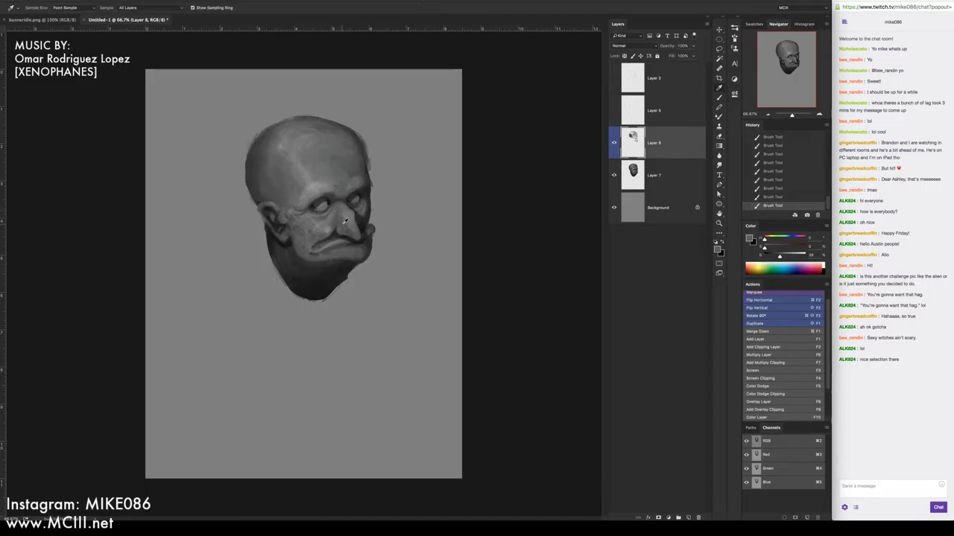
left_click(336, 219, "alt")
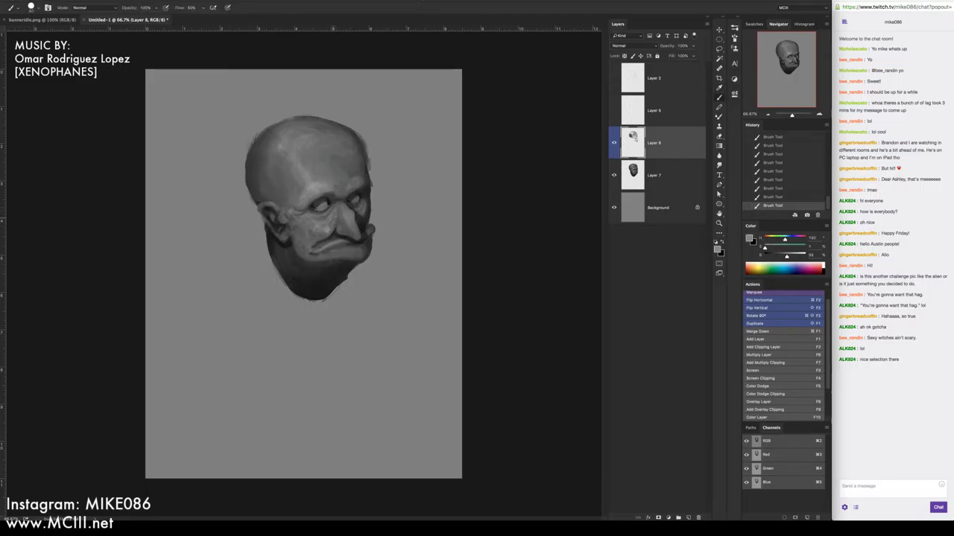
left_click(336, 221, "alt")
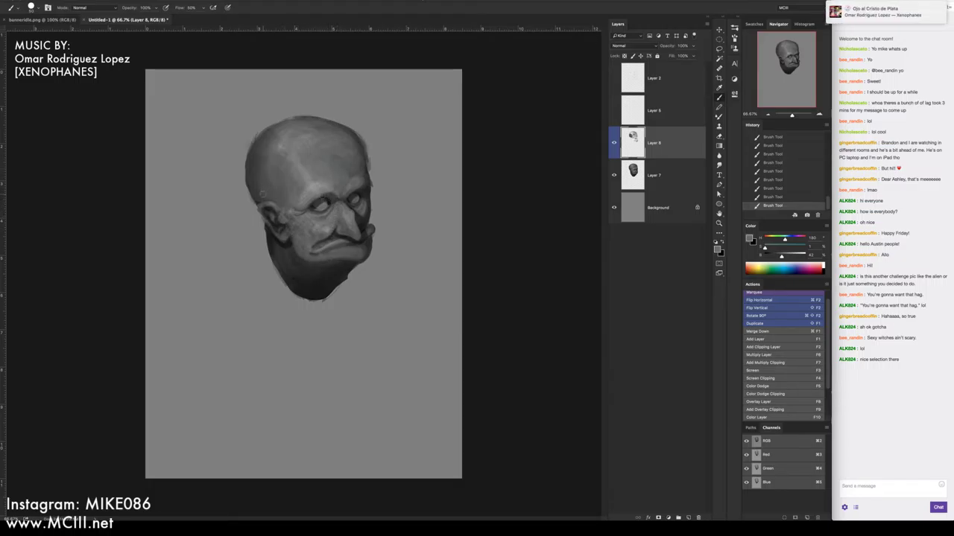
Soften the tones around the mouth with finely varied sampled greys
left_click(335, 244, "alt")
left_click(329, 240, "alt")
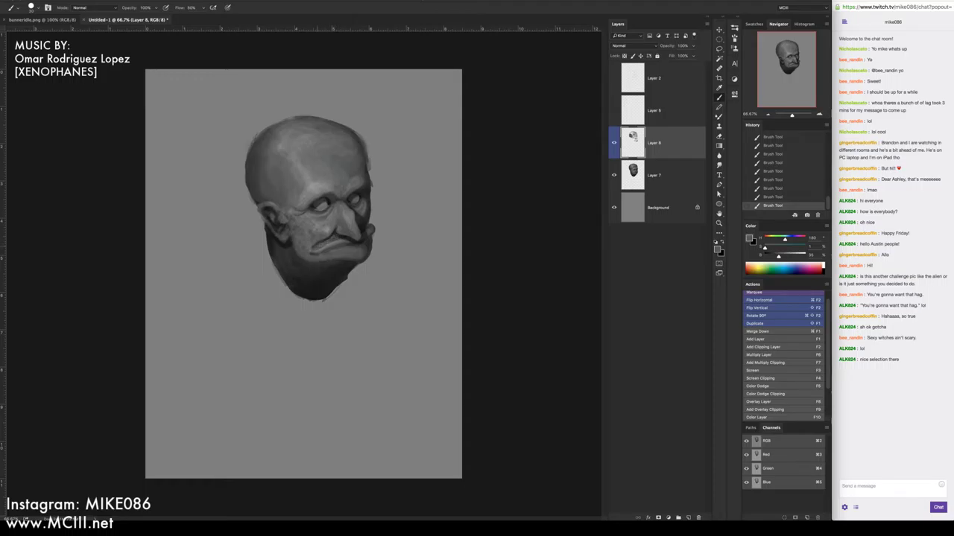
left_click(318, 236, "alt")
left_click(322, 231, "alt")
left_click(334, 242, "alt")
left_click(332, 244, "alt")
left_click(330, 244, "alt")
left_click(344, 236, "alt")
Dab darker shading near the chin with a slightly larger brush and retouch near the lip
left_click(305, 252)
left_click(306, 250, "alt")
left_click(303, 252)
key("bracketright")
left_click(307, 260, "alt")
left_click(318, 230, "alt")
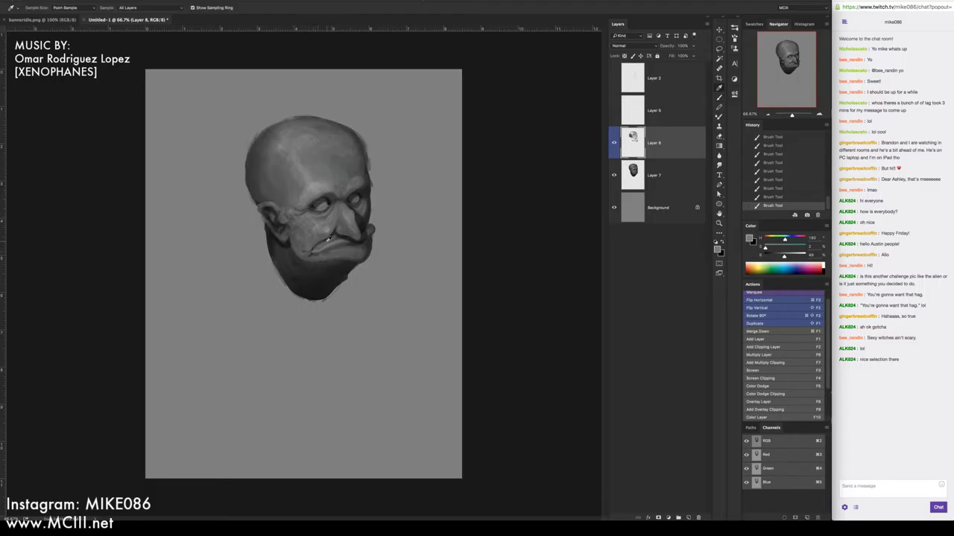
left_click(321, 237, "alt")
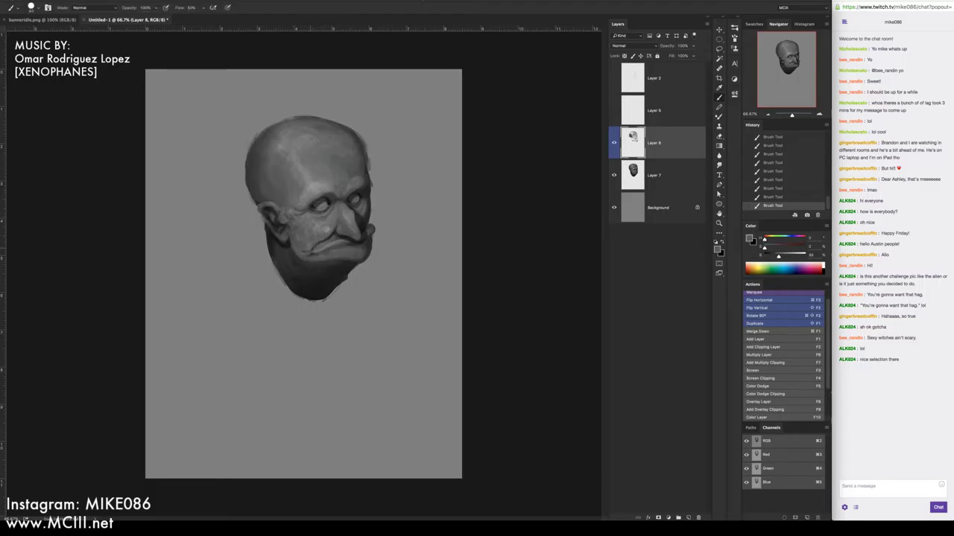
Brighten a patch on the lower lip and pick up darker mouth greys
mouse_move(332, 237)
left_mouse_down()
mouse_move(337, 230)
mouse_move(295, 255)
left_mouse_up()
left_click(335, 237, "alt")
key("i")
left_click(365, 249)
key("b")
left_click(336, 254, "alt")
Darken and smooth the jaw and chin, then flip the canvas horizontally
left_click(314, 267, "alt")
left_click_drag(332, 267, 321, 271)
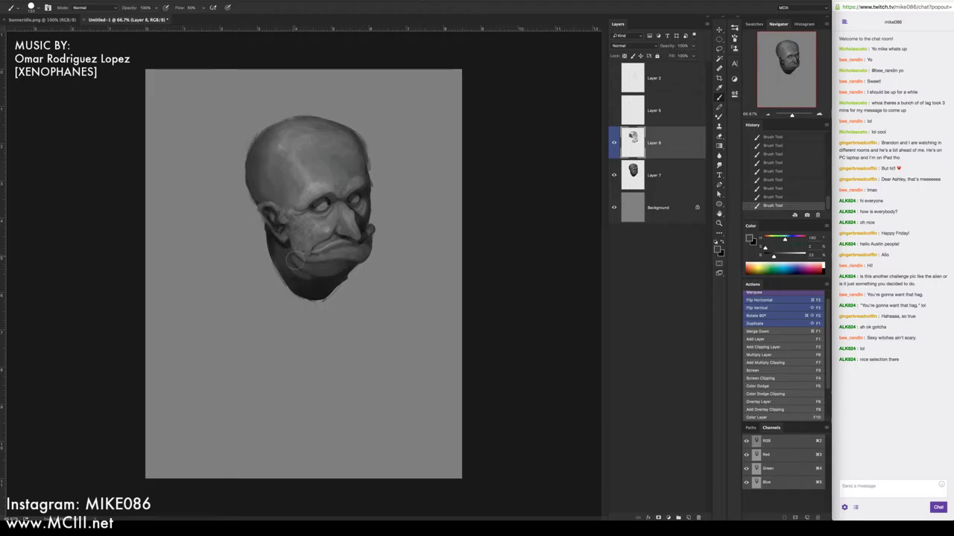
mouse_move(281, 252)
left_mouse_down()
mouse_move(293, 268)
mouse_move(328, 278)
left_mouse_up()
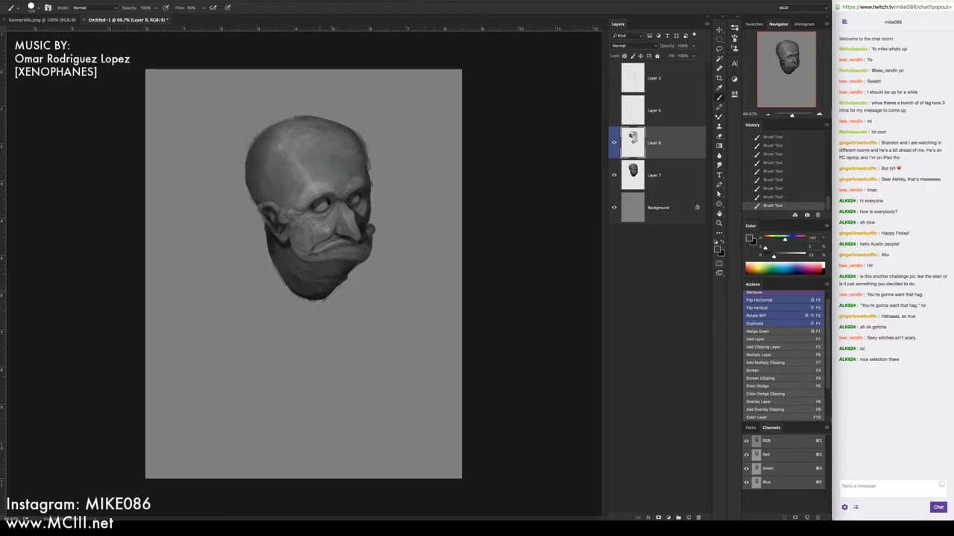
left_click(339, 266, "alt")
mouse_move(322, 277)
left_mouse_down()
mouse_move(330, 279)
mouse_move(310, 289)
mouse_move(318, 285)
left_mouse_up()
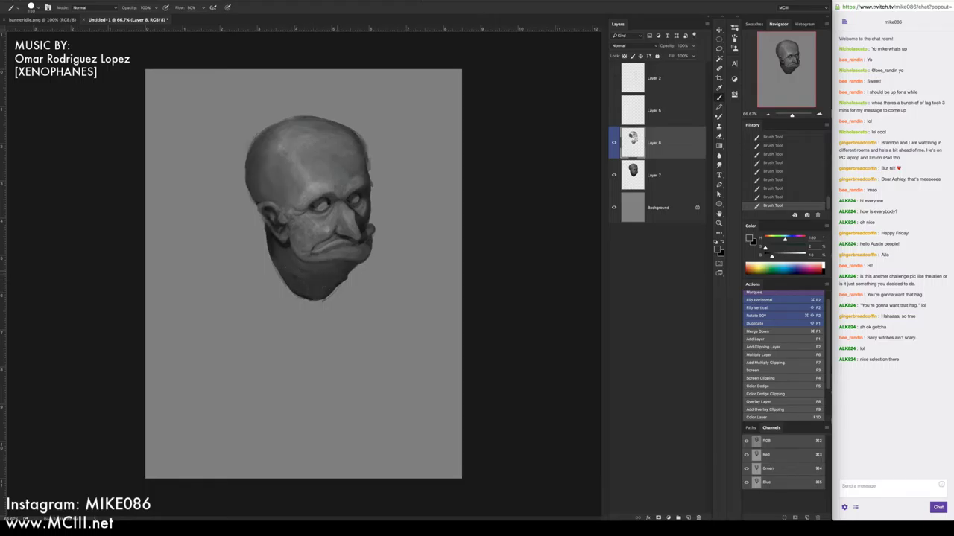
key("super+F2")
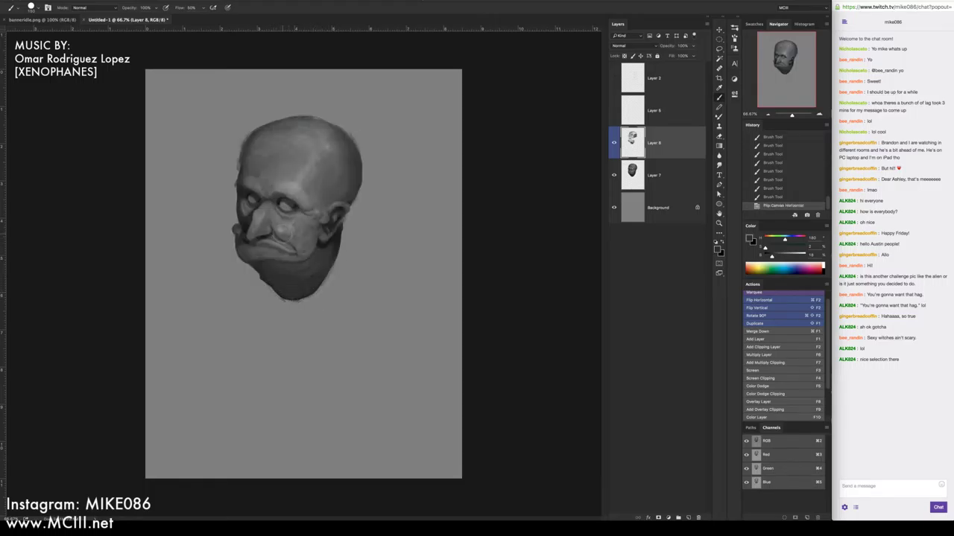
Dab sampled greys around the right eye and add light touches to the ear
key("alt")
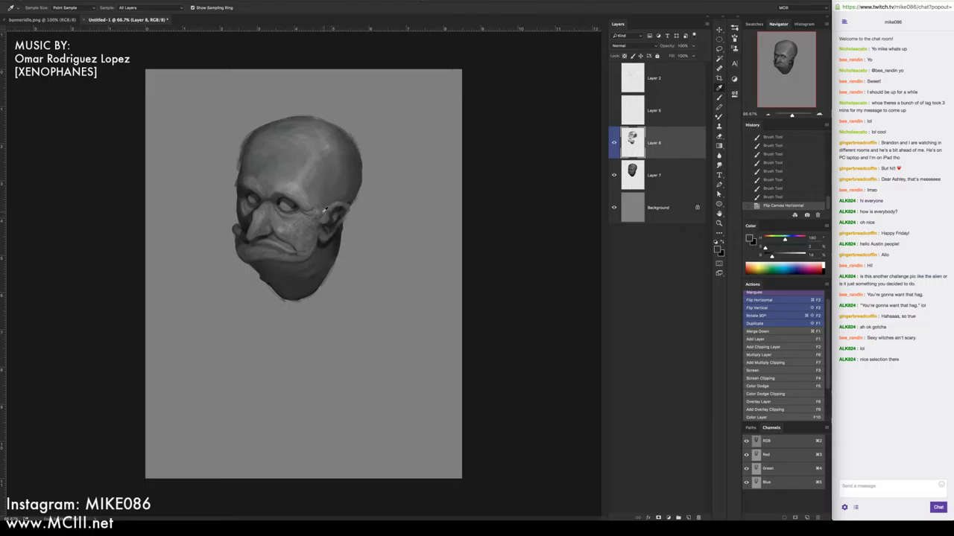
left_click(324, 211, "alt")
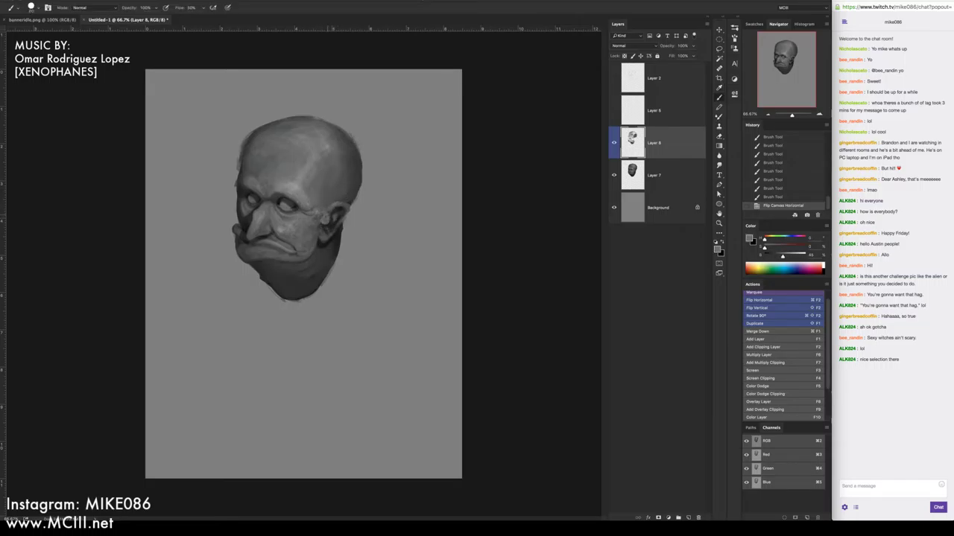
left_click(330, 211)
left_click(331, 212)
left_click(332, 212)
left_click(331, 212)
left_click(331, 213)
left_click(335, 212, "alt")
left_click_drag(333, 213, 334, 226)
left_click(335, 225)
left_click(333, 230)
left_click(325, 231)
left_click(323, 237, "alt")
left_click(322, 241)
left_click(332, 230)
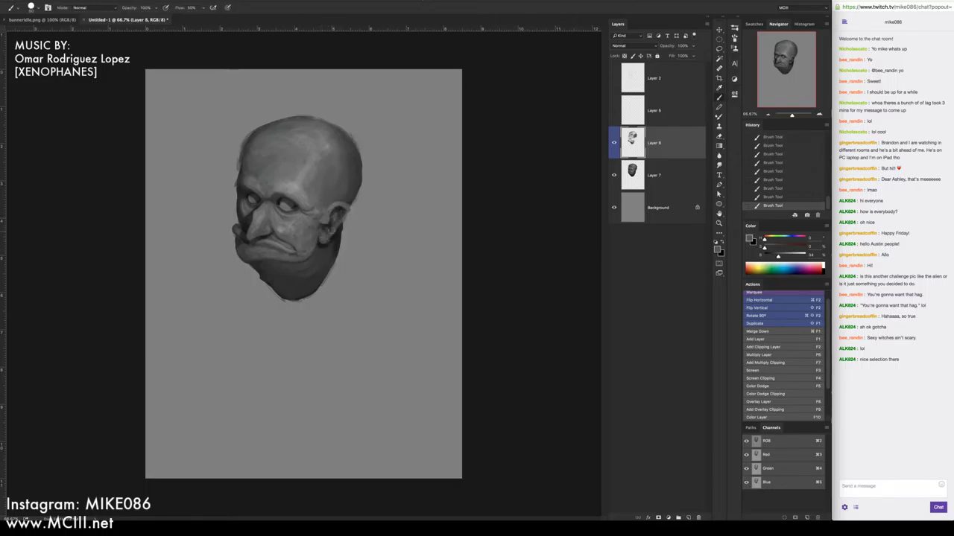
left_click(326, 241)
At 80% flow paint a dark stroke down the ear and jaw, then touch up the ear at 50%
key("shift+8")
left_click(343, 209, "alt")
left_click(339, 229, "alt")
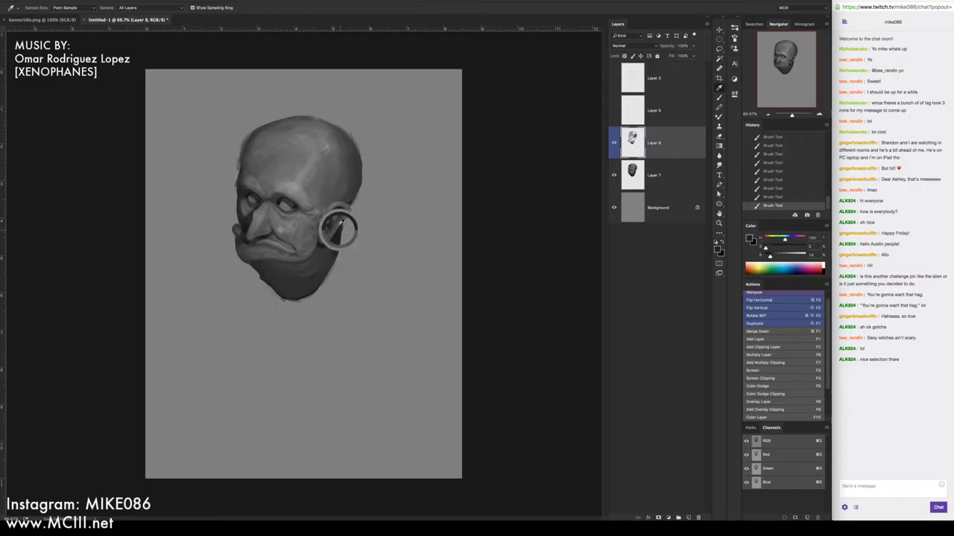
left_click(339, 229, "alt")
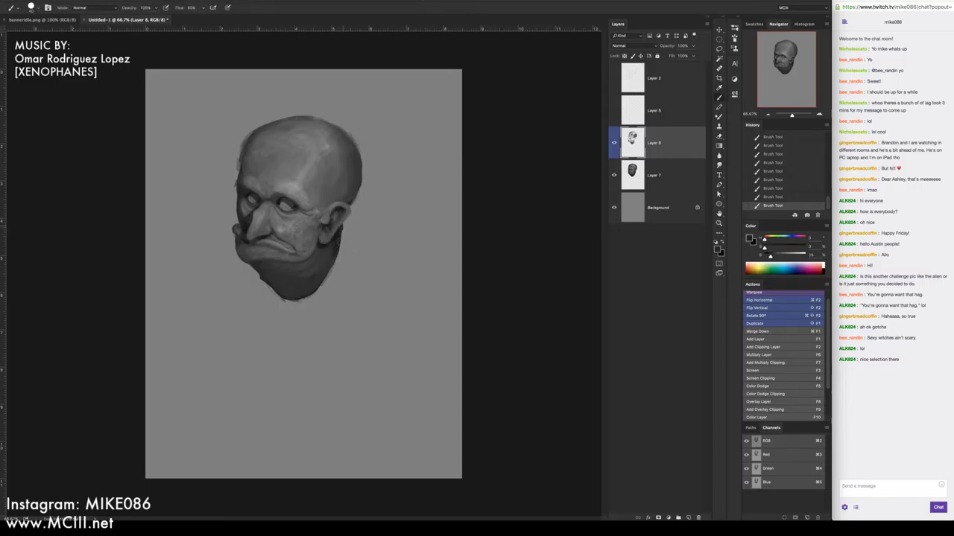
left_click_drag(339, 231, 329, 266)
left_click(348, 200, "alt")
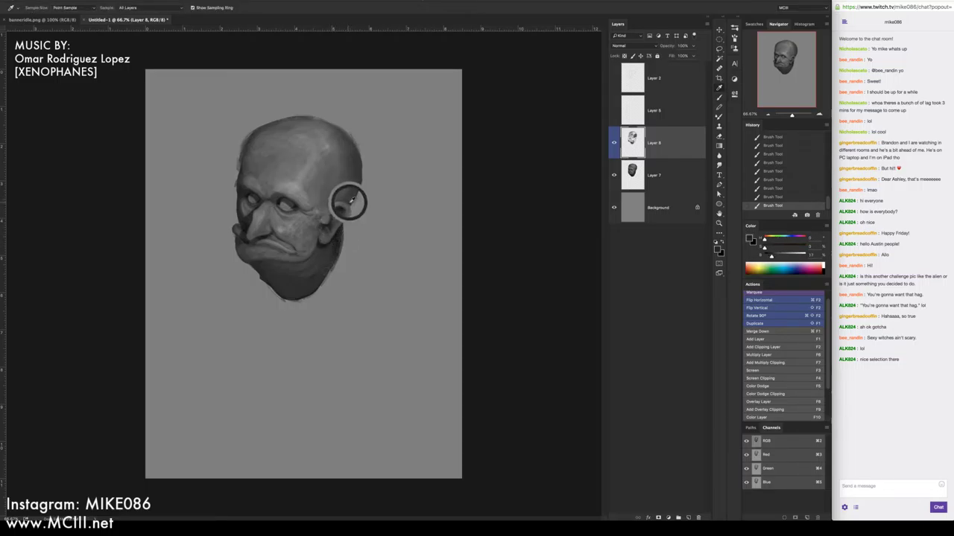
key("shift+5")
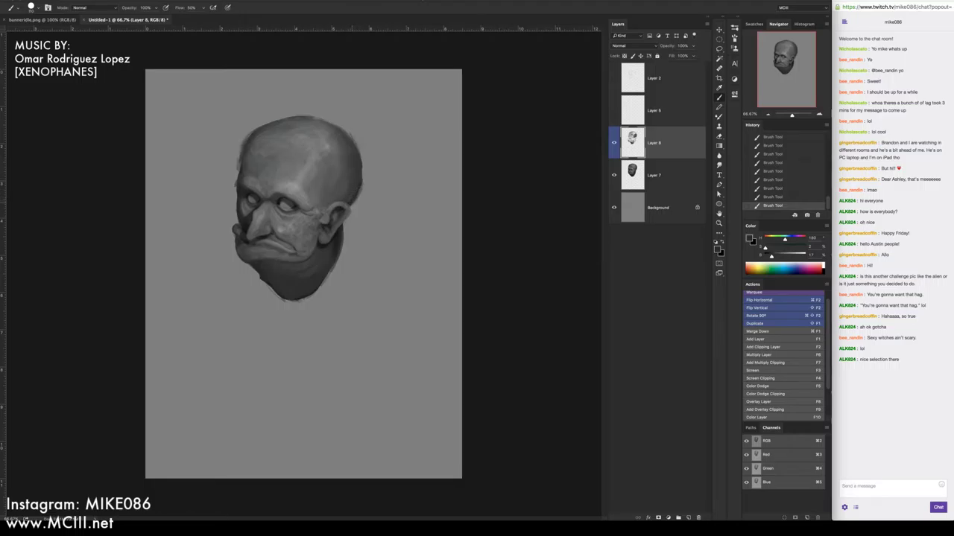
left_click_drag(356, 193, 352, 200)
left_click(352, 192, "alt")
left_click(273, 167, "alt")
Paint a light stroke down the head's right side and a faint highlight across the skull
key("alt")
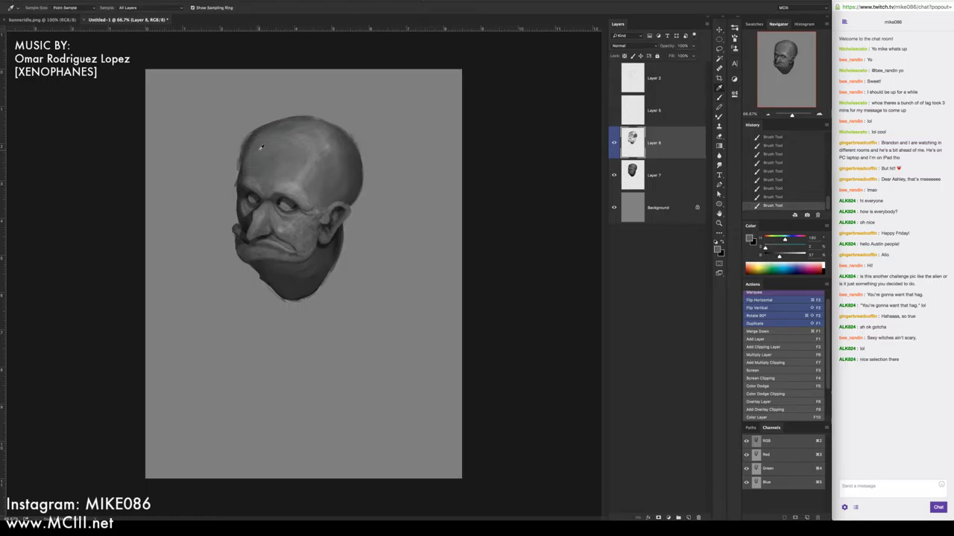
left_click(259, 149, "alt")
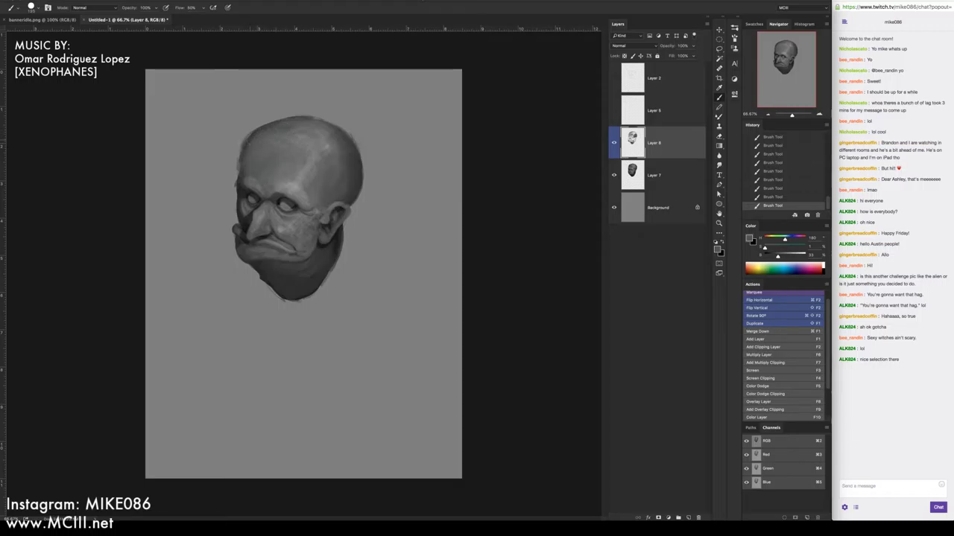
left_click(273, 138, "alt")
left_click(343, 146, "alt")
left_click_drag(342, 152, 348, 186)
left_click(349, 182, "alt")
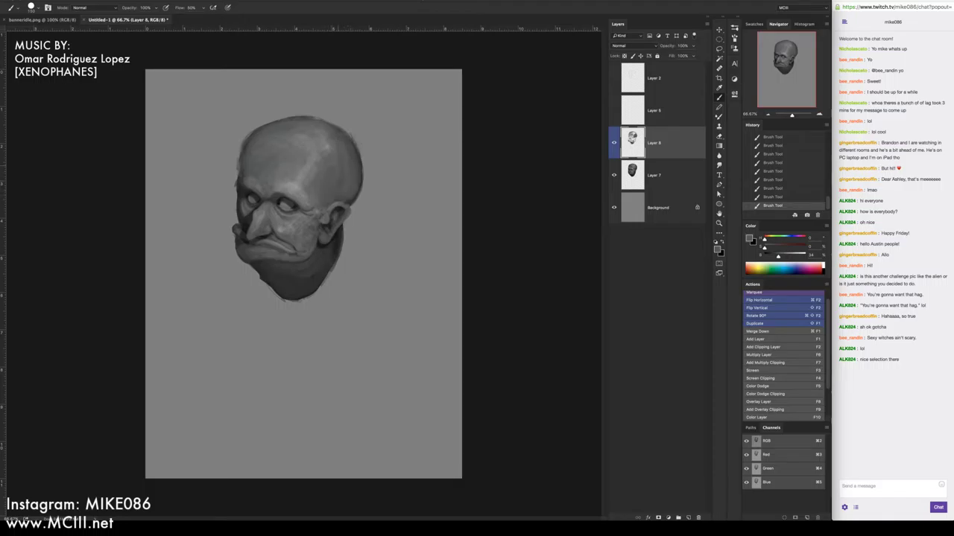
left_click(341, 160, "alt")
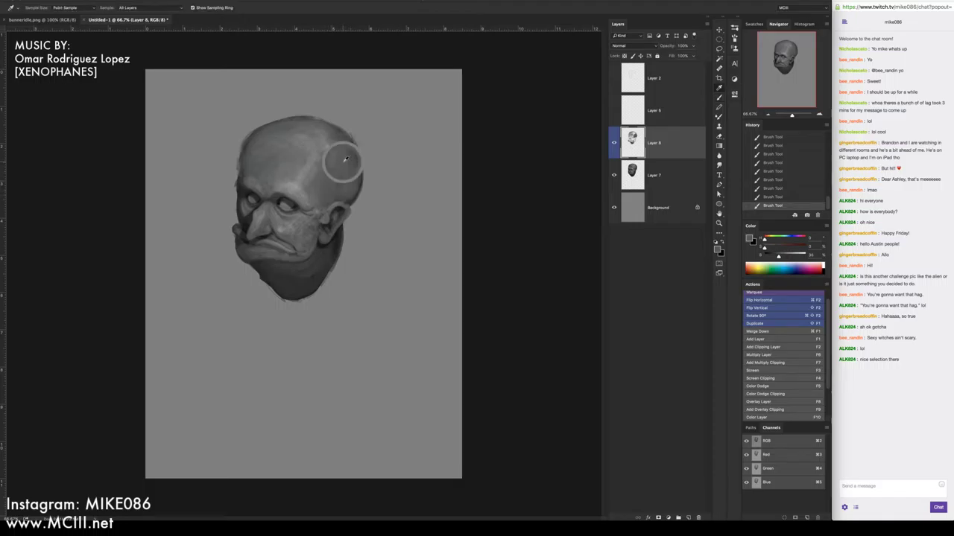
left_click(308, 182)
key("b")
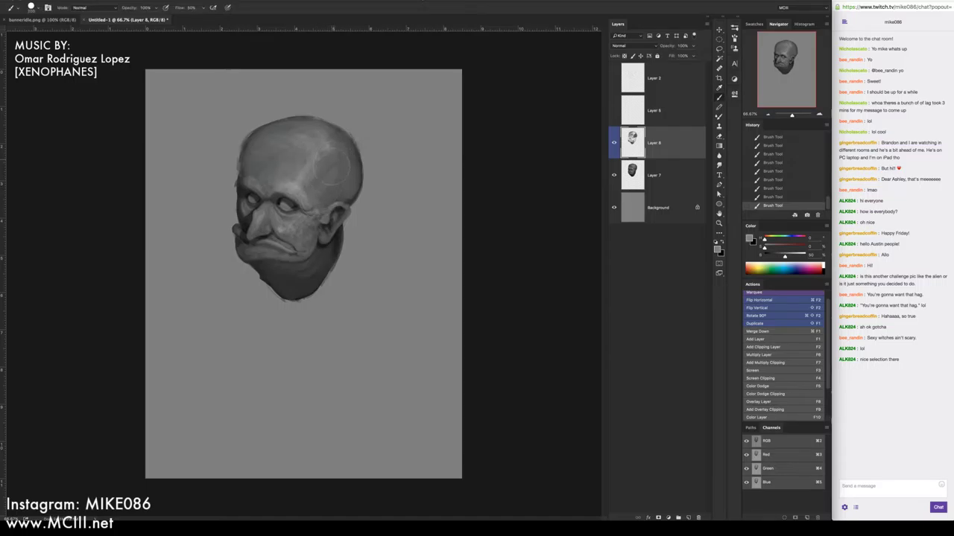
left_click(332, 191, "alt")
left_click(329, 172, "alt")
mouse_move(325, 196)
left_mouse_down()
mouse_move(344, 196)
mouse_move(319, 223)
left_mouse_up()
left_click(328, 203, "alt")
With a smaller brush at 80% flow, paint light arcs brightening the top of the skull
key("[")
key("[")
left_click(329, 184, "alt")
key("shift+8")
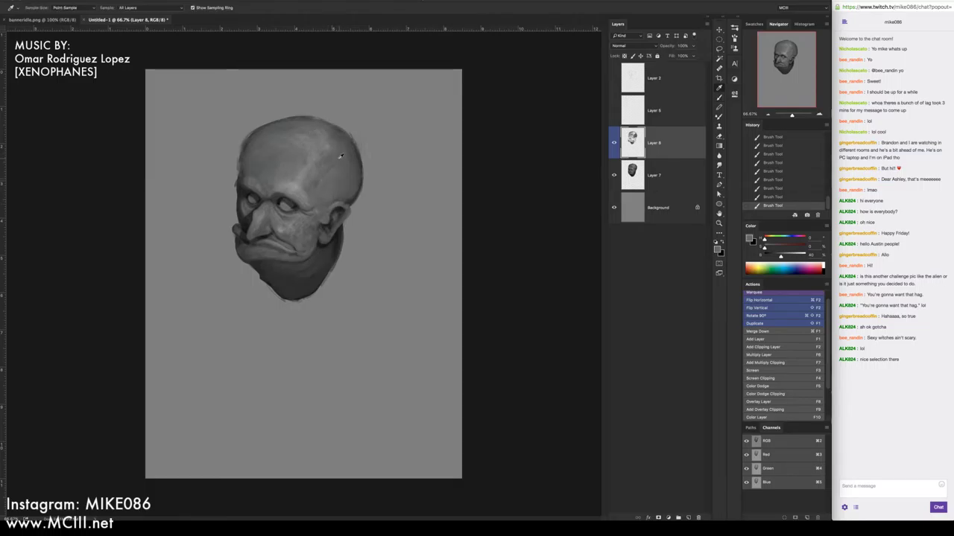
left_click(322, 148, "alt")
left_click_drag(281, 149, 341, 181)
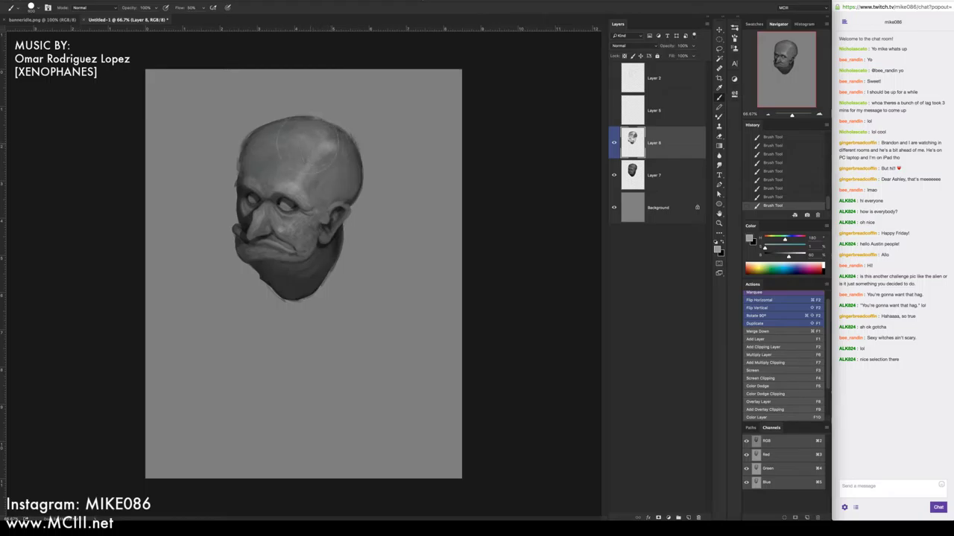
mouse_move(344, 135)
left_mouse_down()
mouse_move(344, 159)
mouse_move(308, 159)
mouse_move(333, 163)
left_mouse_up()
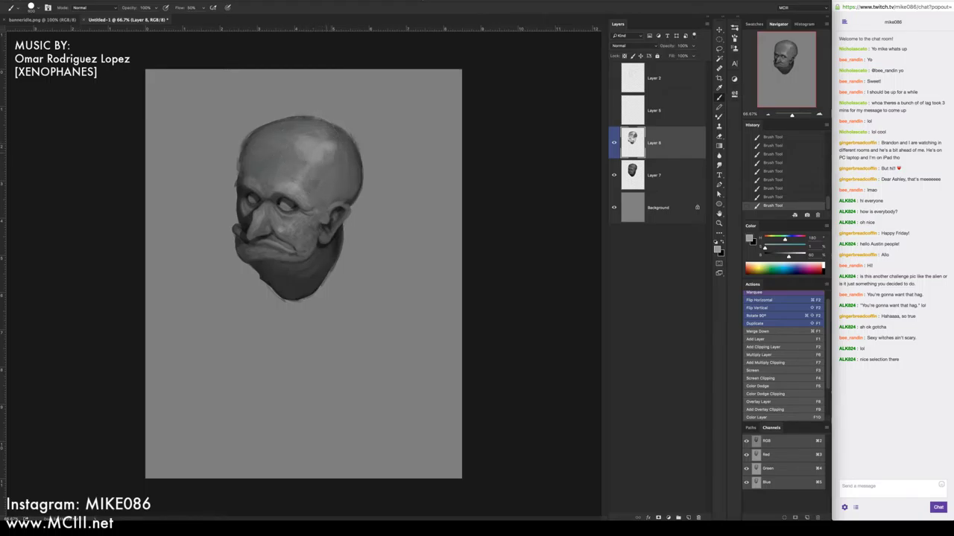
left_click(319, 146, "alt")
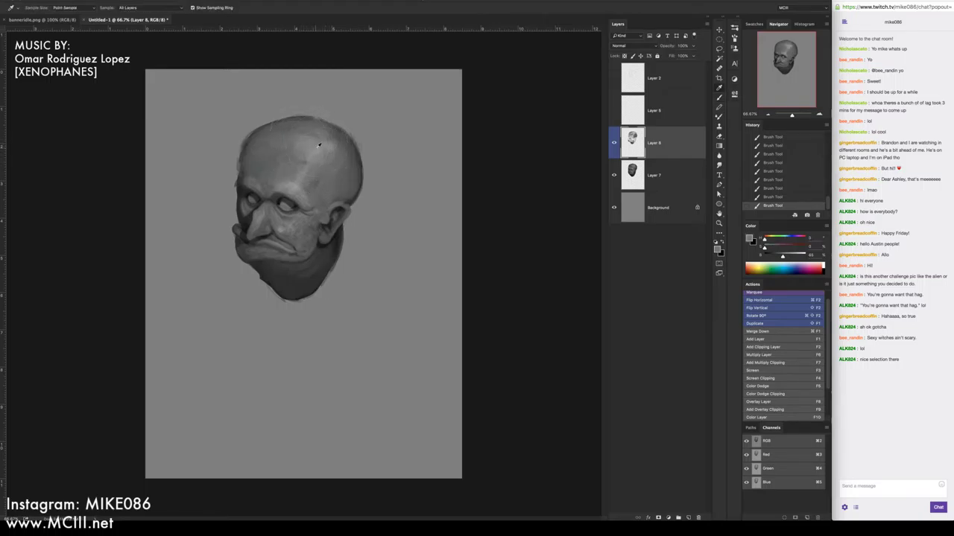
left_click(319, 146, "alt")
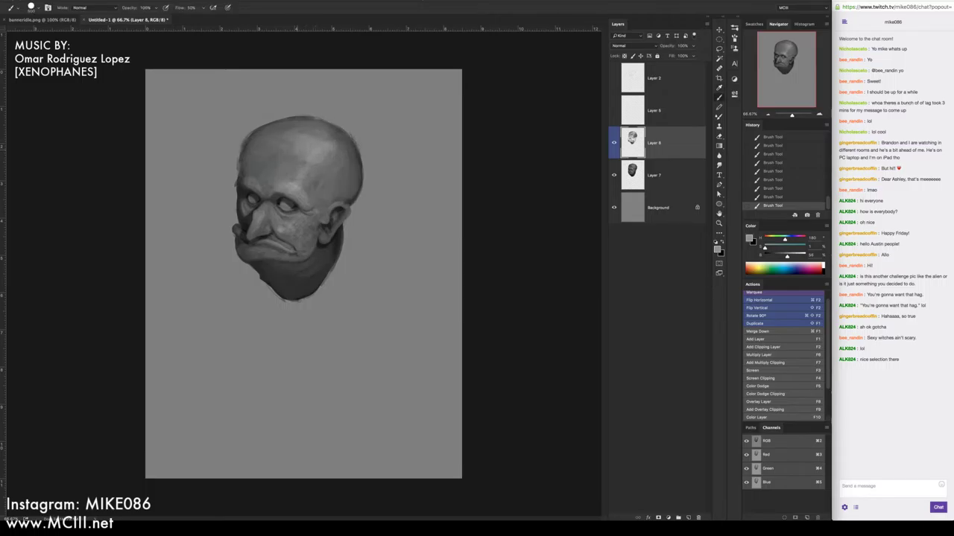
mouse_move(277, 146)
left_mouse_down()
mouse_move(337, 130)
mouse_move(298, 127)
left_mouse_up()
left_click(316, 126, "alt")
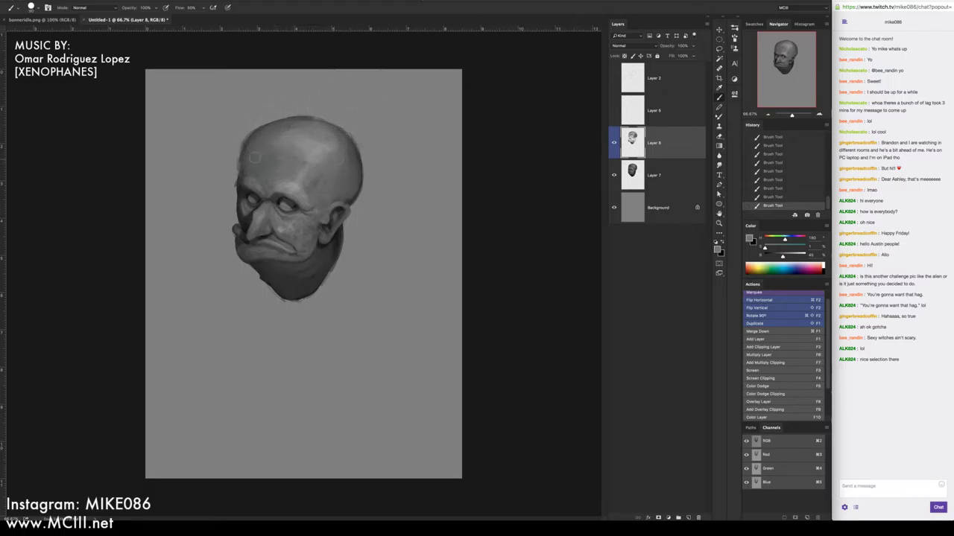
Sample skull greys, then add an empty Overlay layer above Layer 8
left_click(244, 173, "alt")
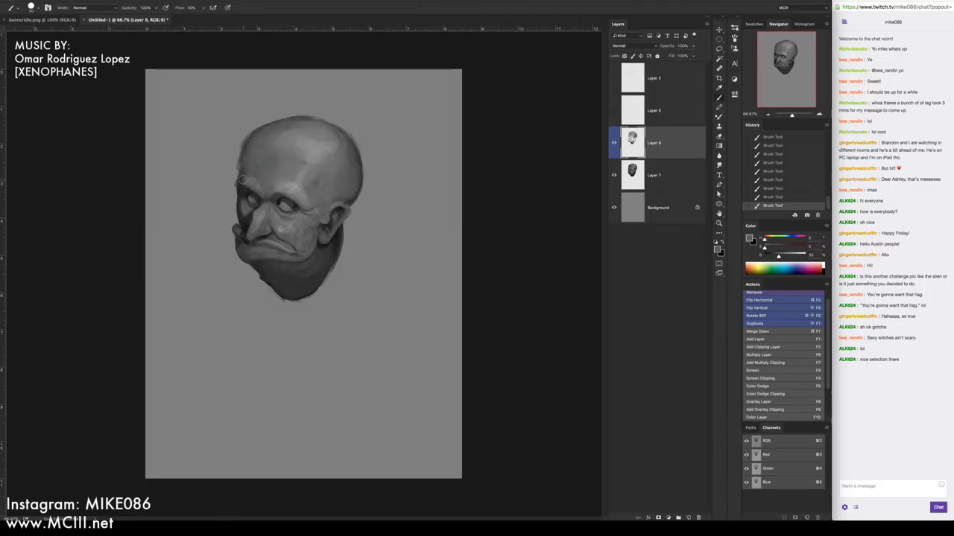
left_click(245, 187, "alt")
left_click(244, 191, "alt")
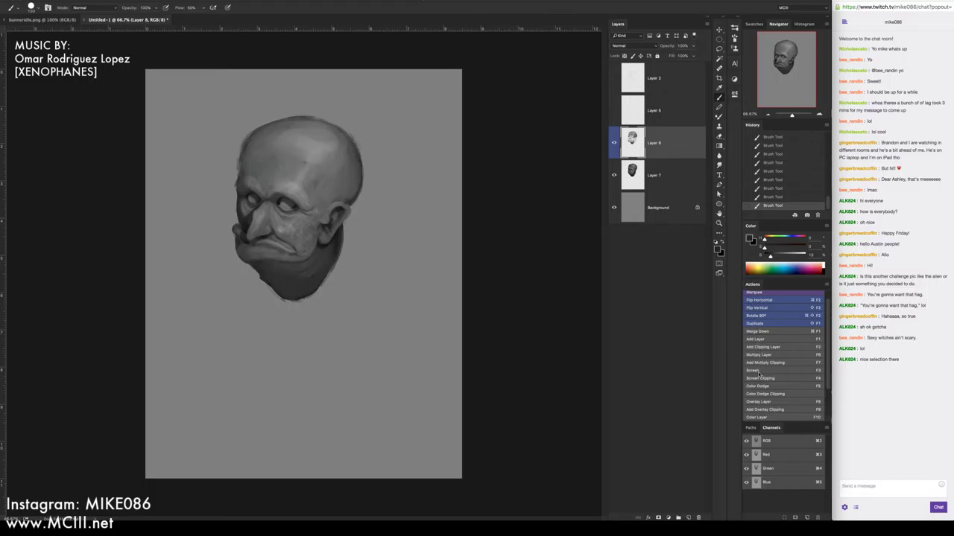
left_click(760, 402)
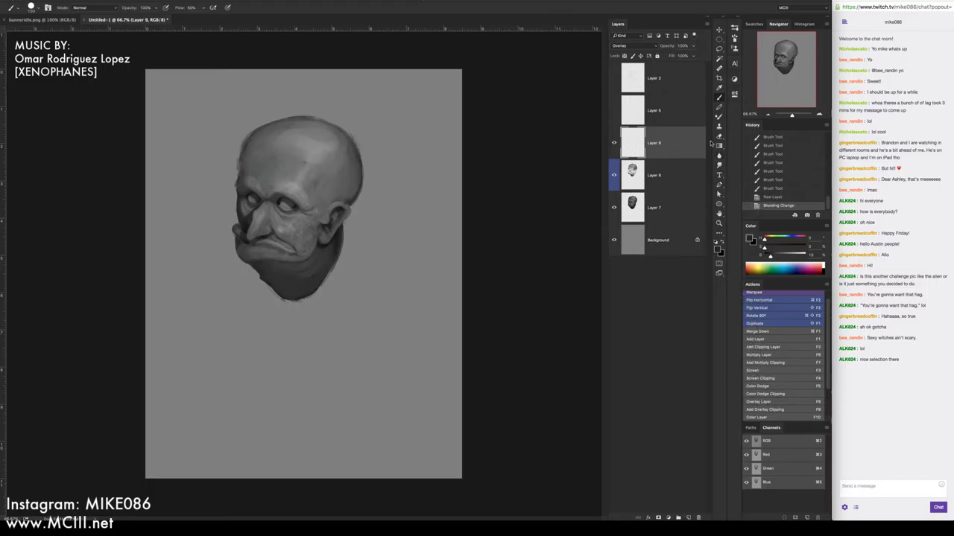
Keep the layer on Overlay and set up a white soft round brush
left_click(632, 47)
left_click(632, 47)
key("d")
key("x")
right_click(317, 192)
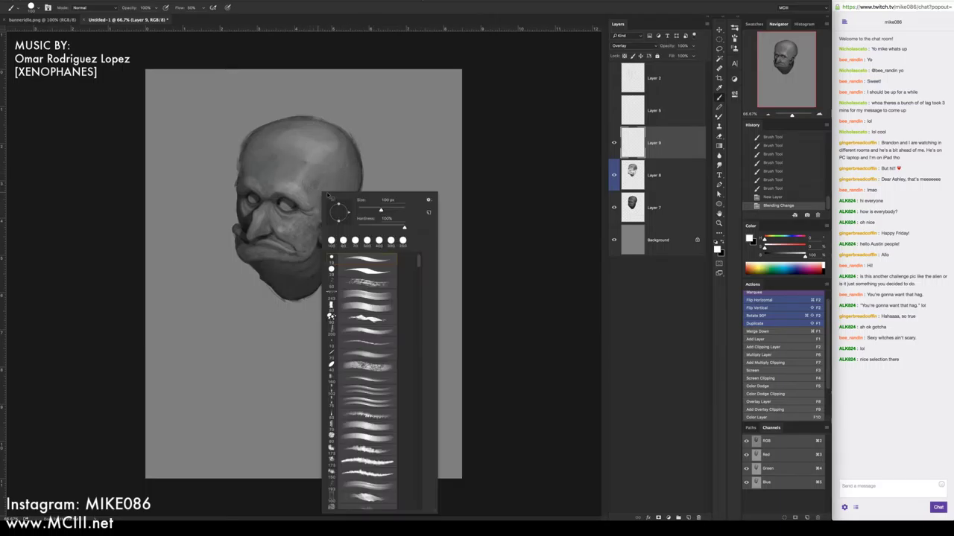
scroll(418, 254, "up", 2)
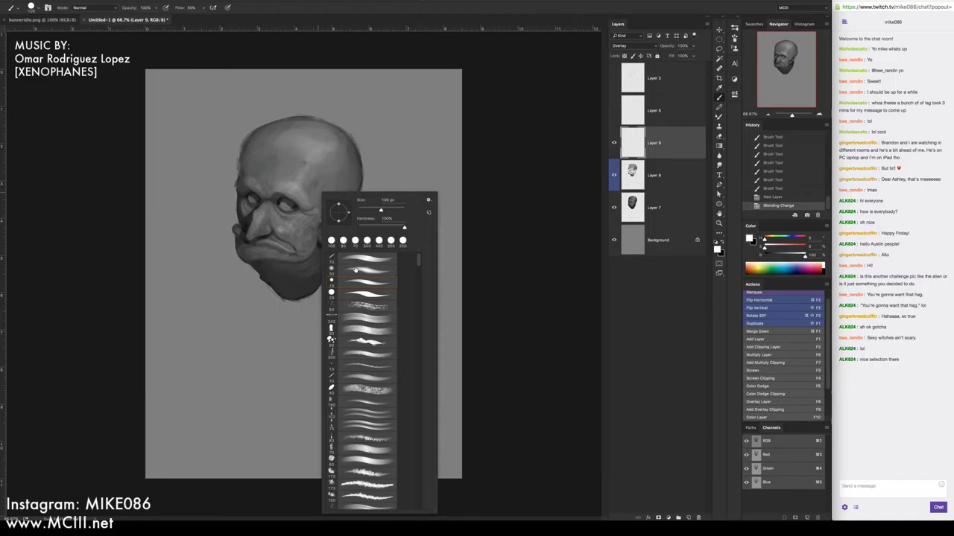
left_click(354, 270)
left_click(547, 267)
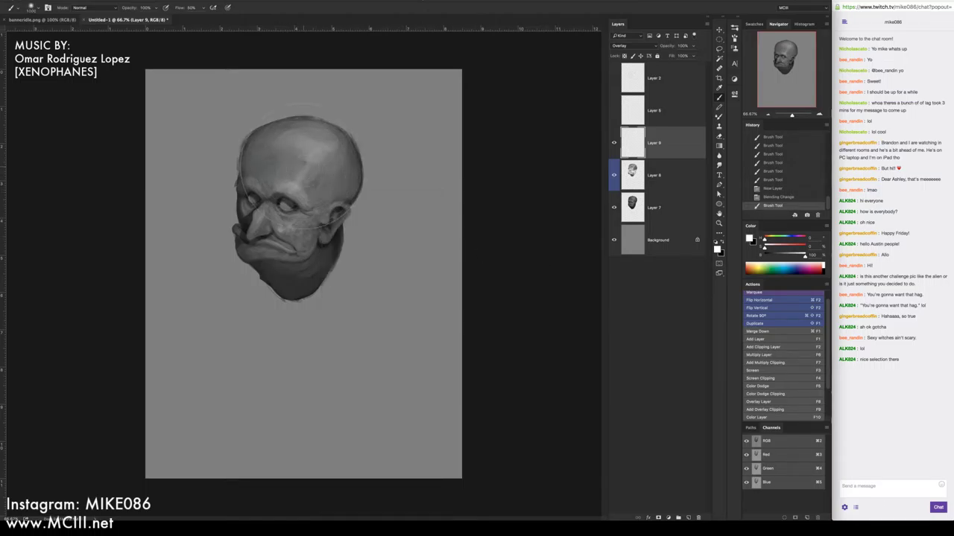
Paint soft white glow dabs around the head, then erase glow from the face and skull
left_click(285, 209)
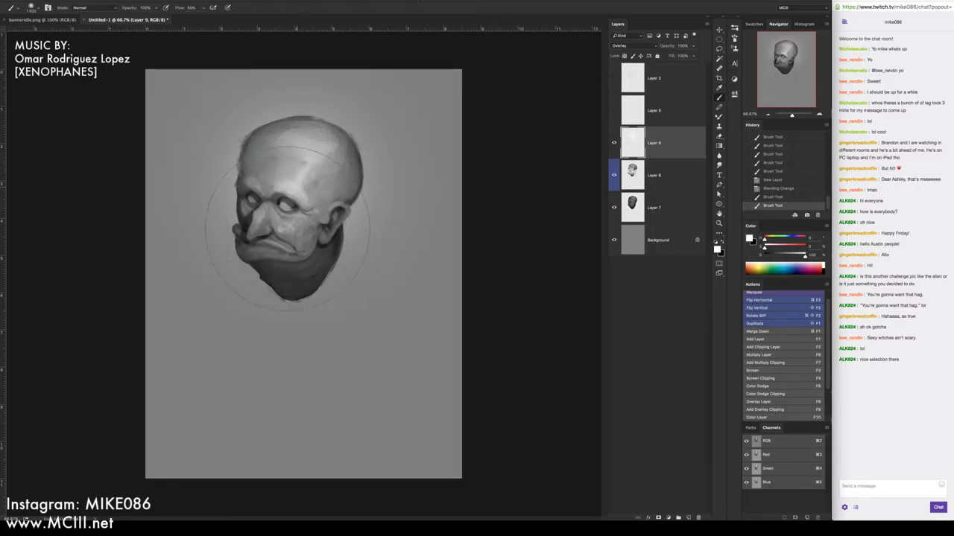
left_click(305, 192)
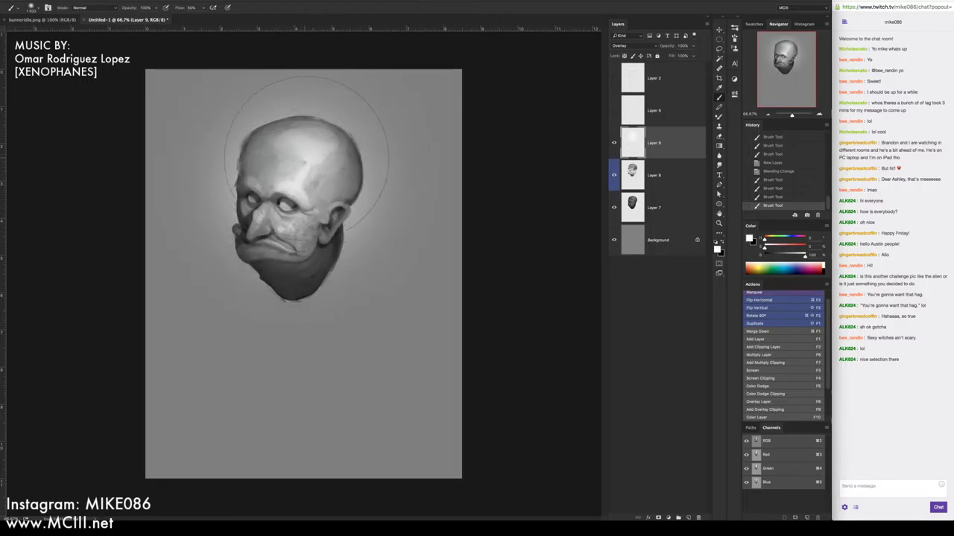
left_click(307, 175)
left_click(303, 180)
key("super+z")
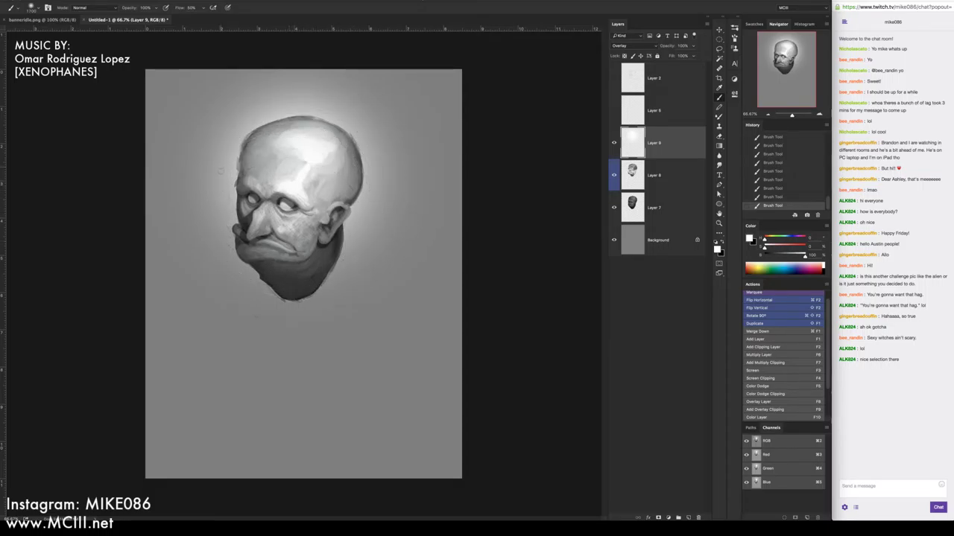
key("e")
left_click_drag(224, 187, 298, 246)
left_click_drag(303, 171, 351, 223)
Lower the glow layer's fill to 40% and toggle its visibility to compare
left_click(694, 56)
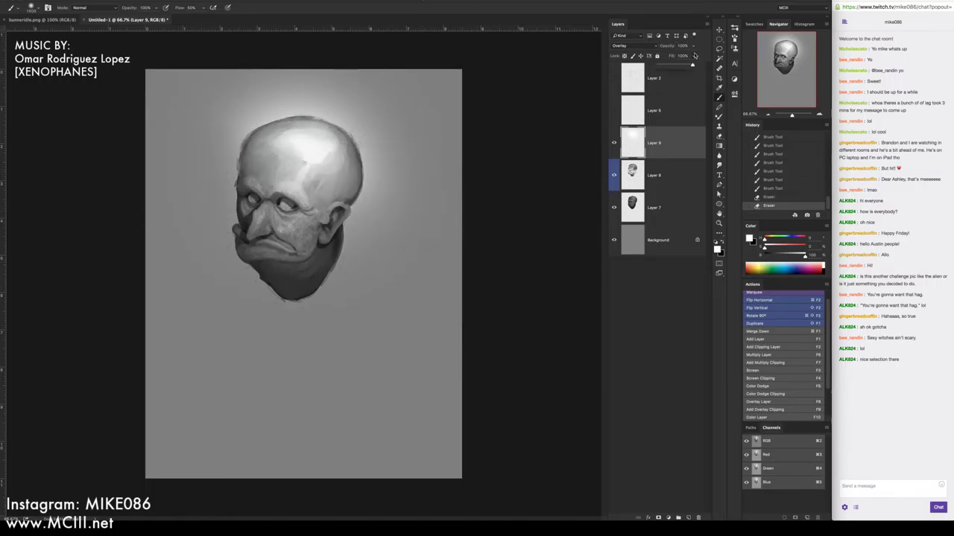
left_click(677, 65)
left_click_drag(676, 66, 673, 65)
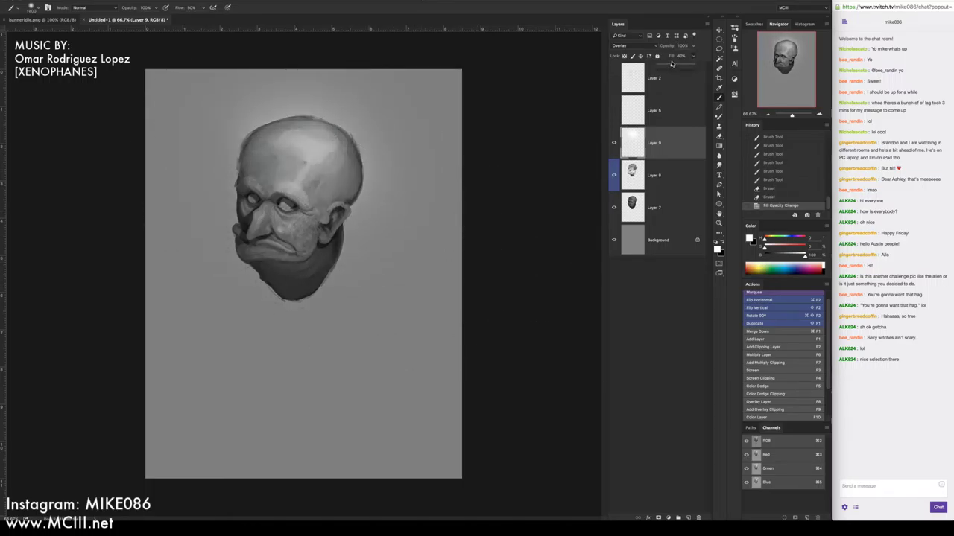
left_click(614, 143)
left_click(614, 144)
left_click(614, 143)
left_click(613, 143)
left_click(614, 143)
left_click(614, 143)
Sample the skull's mid grey, choose a brush preset and set the flow to 50%
left_click(762, 341)
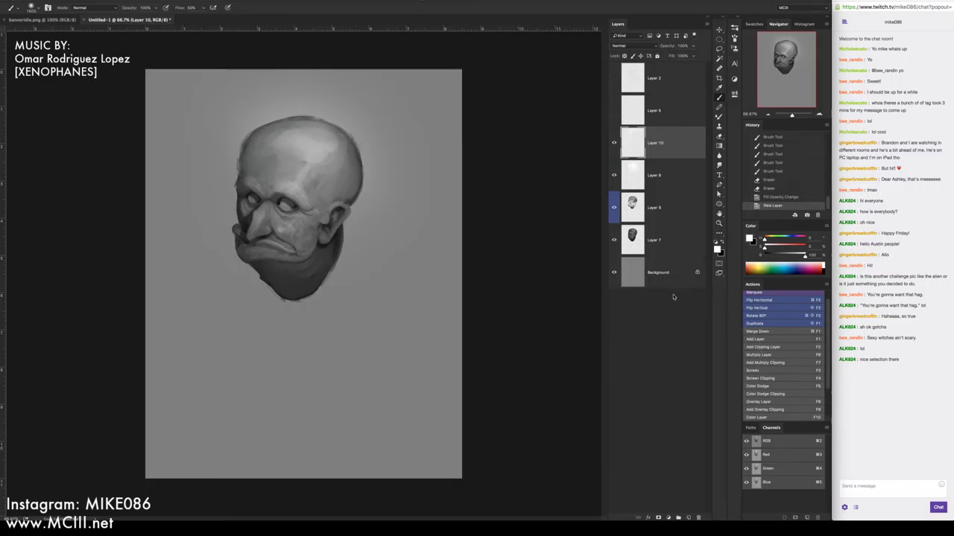
left_click(328, 158, "alt")
left_click(328, 158, "alt")
key("shift+6")
right_click(329, 160)
left_click(377, 246)
left_click(313, 171)
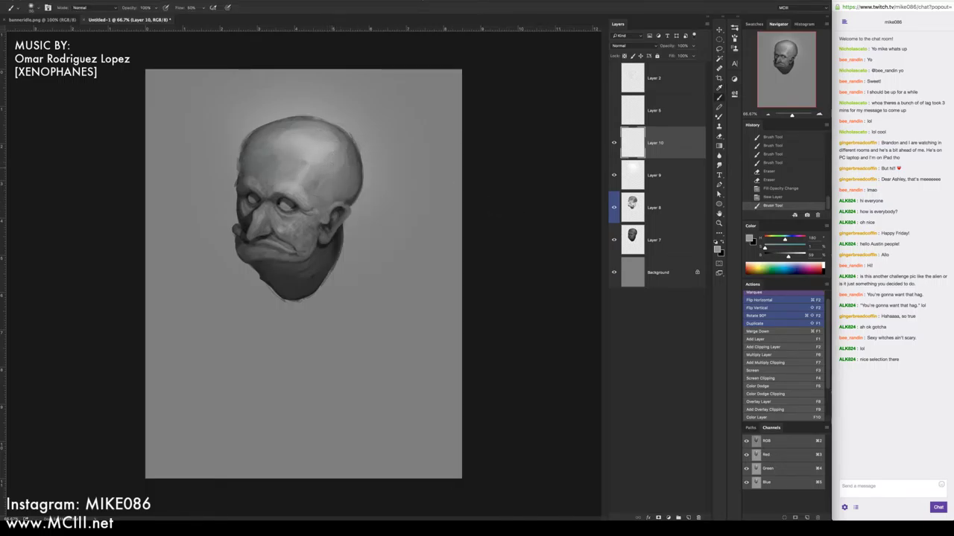
key("5")
Paint faint short strokes across the skull, then sample darker greys from the head
left_click_drag(322, 152, 333, 172)
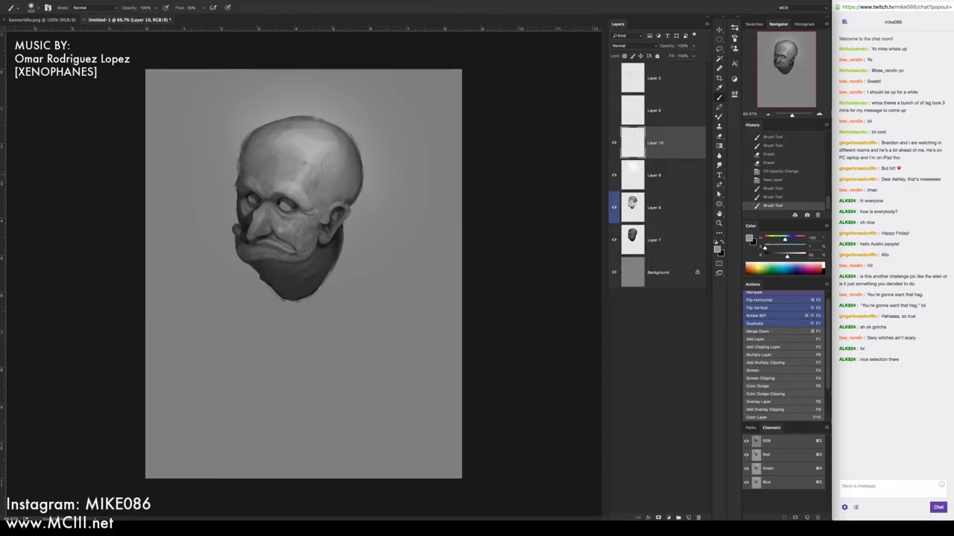
left_click_drag(337, 147, 332, 146)
mouse_move(331, 146)
left_mouse_down()
mouse_move(301, 140)
mouse_move(311, 156)
mouse_move(313, 142)
mouse_move(309, 173)
left_mouse_up()
left_click(310, 192, "alt")
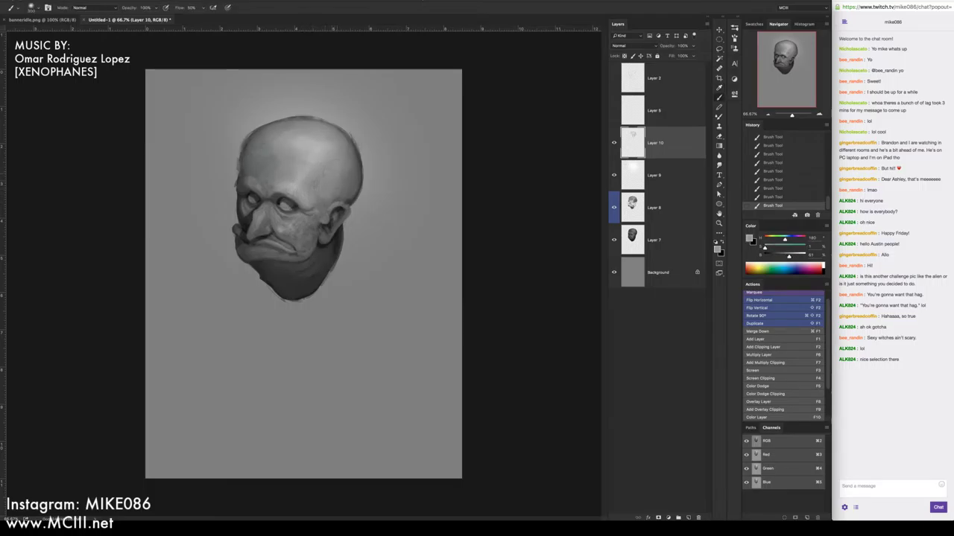
left_click(317, 187, "alt")
left_click(350, 192, "alt")
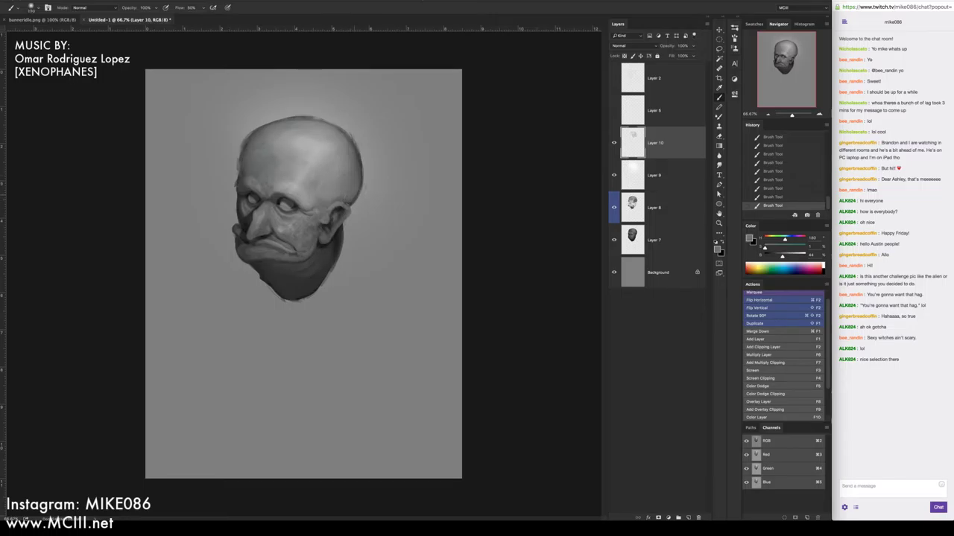
Shade the left forehead, temple and around the left eye with a darker sampled tone
key("alt")
left_click(245, 168, "alt")
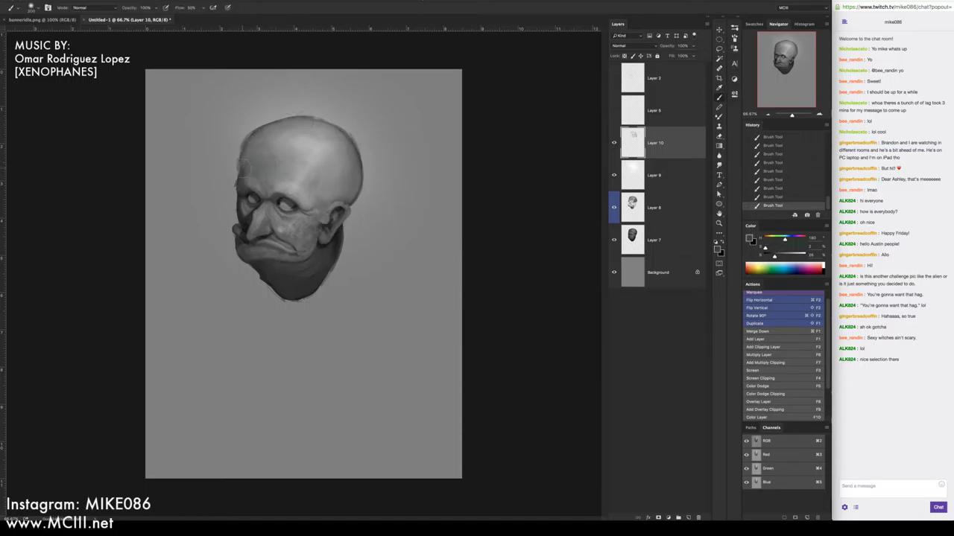
left_click_drag(240, 192, 257, 194)
left_click_drag(253, 146, 249, 197)
left_click_drag(253, 199, 283, 201)
mouse_move(242, 158)
left_mouse_down()
mouse_move(261, 200)
mouse_move(262, 174)
mouse_move(277, 163)
mouse_move(301, 158)
mouse_move(304, 168)
left_mouse_up()
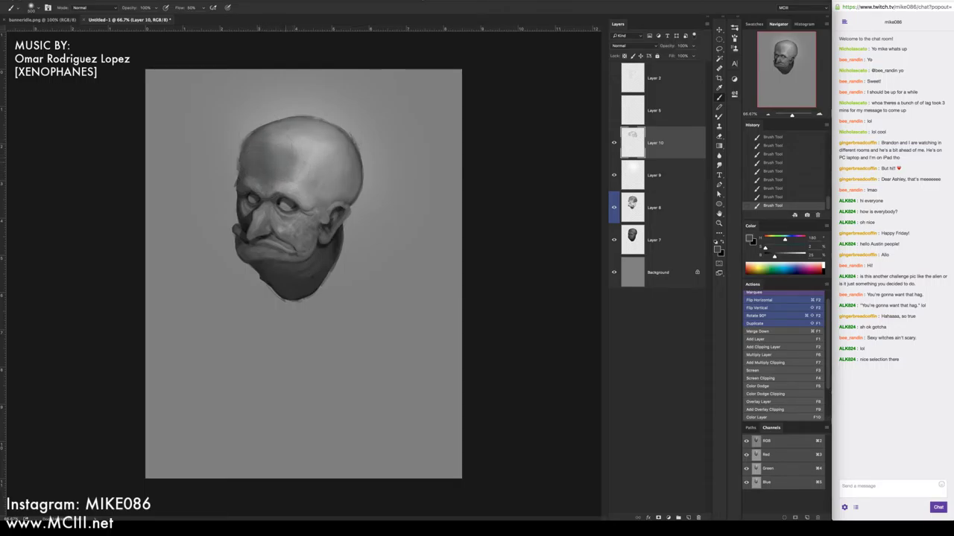
Darken the pupils of the left and right eyes at 80% flow
left_click(276, 195, "alt")
left_click(279, 203, "alt")
key("alt")
left_click(303, 168, "alt")
key("shift+8")
left_click_drag(247, 196, 258, 198)
left_click(256, 198, "alt")
left_click(291, 203, "alt")
left_click_drag(286, 200, 290, 204)
Switch to white paint, shrink the brush, undo the eye strokes and pick another brush preset
key("d")
key("x")
key("bracketleft")
key("bracketleft")
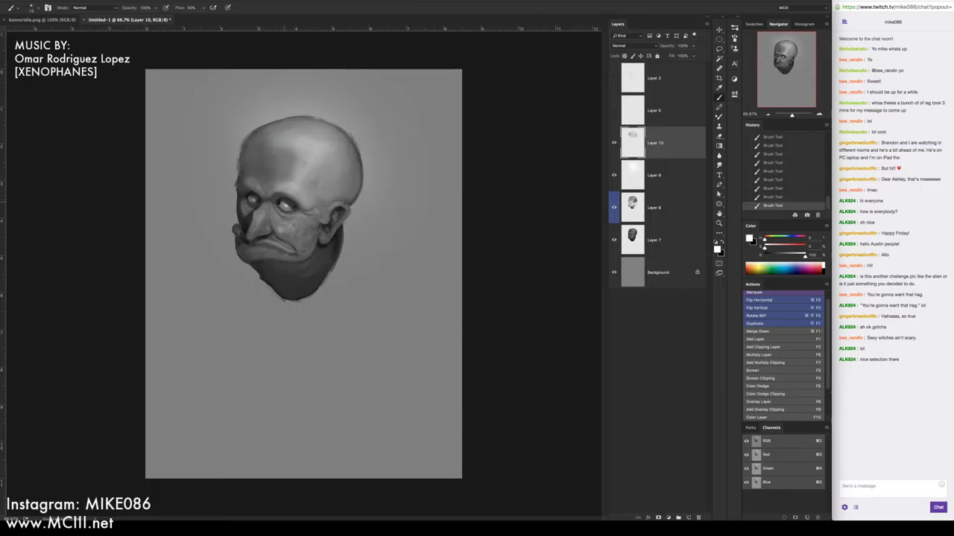
key("super+alt+z")
key("super+alt+z")
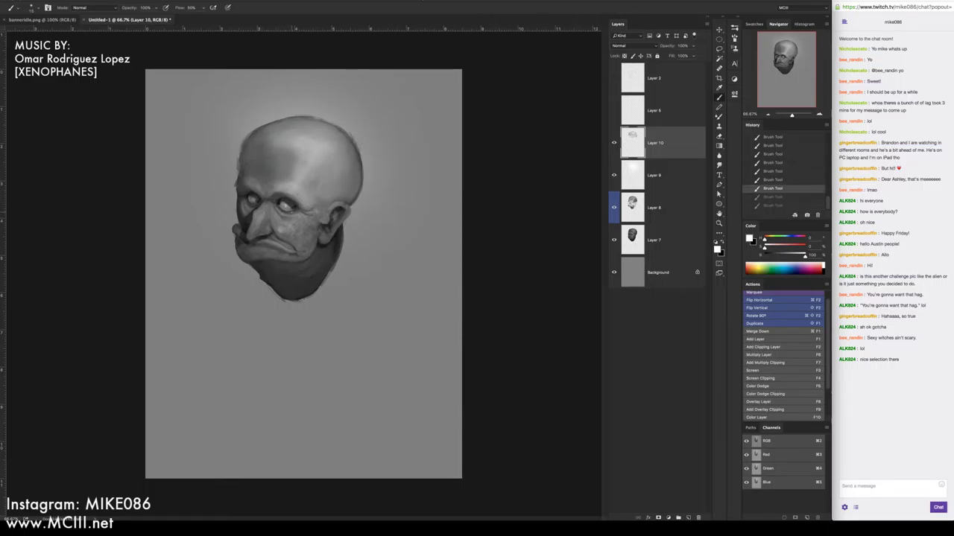
right_click(294, 213)
left_click(343, 289)
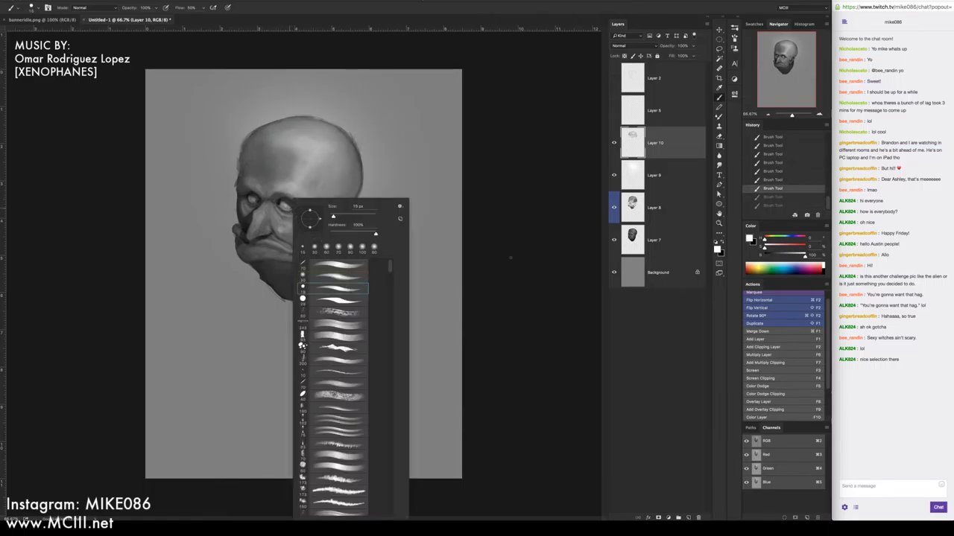
key("Return")
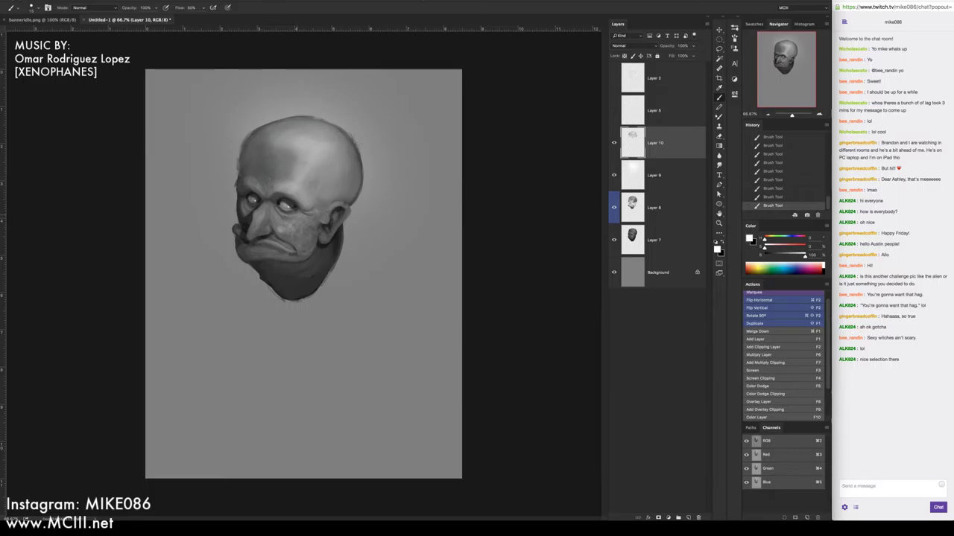
Compare the eye strokes with undo/redo, keep them, and add a new Layer 11
key("super+alt+z")
key("super+alt+z")
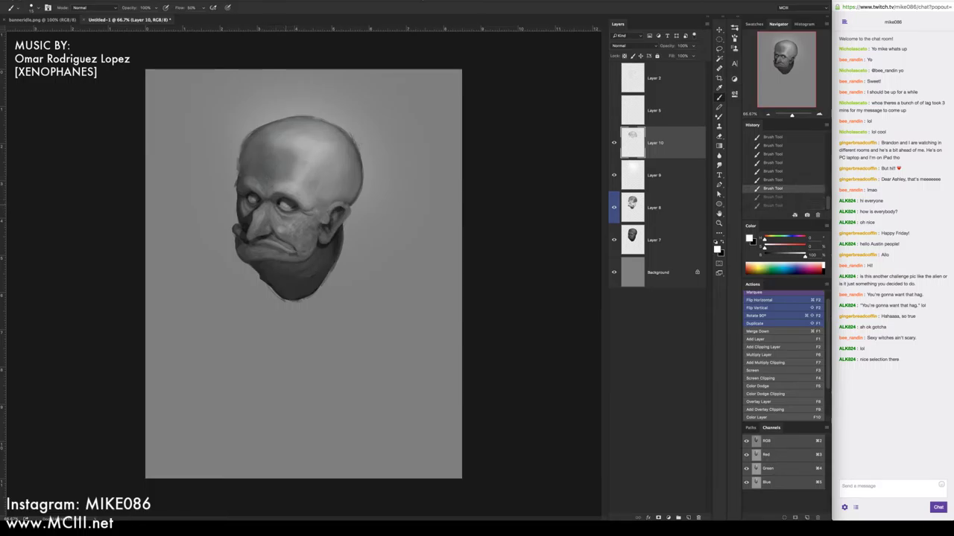
key("super+shift+z")
key("super+shift+z")
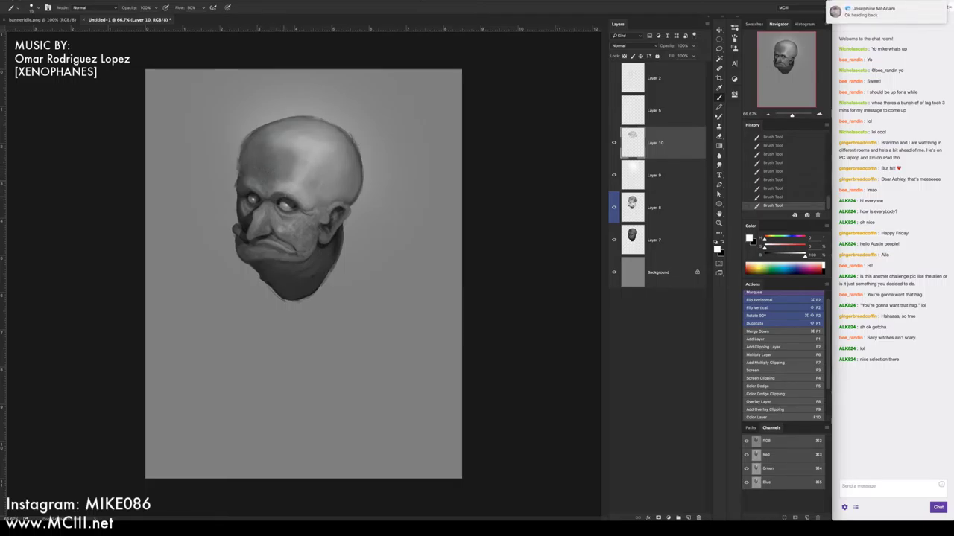
key("super+z")
key("super+z")
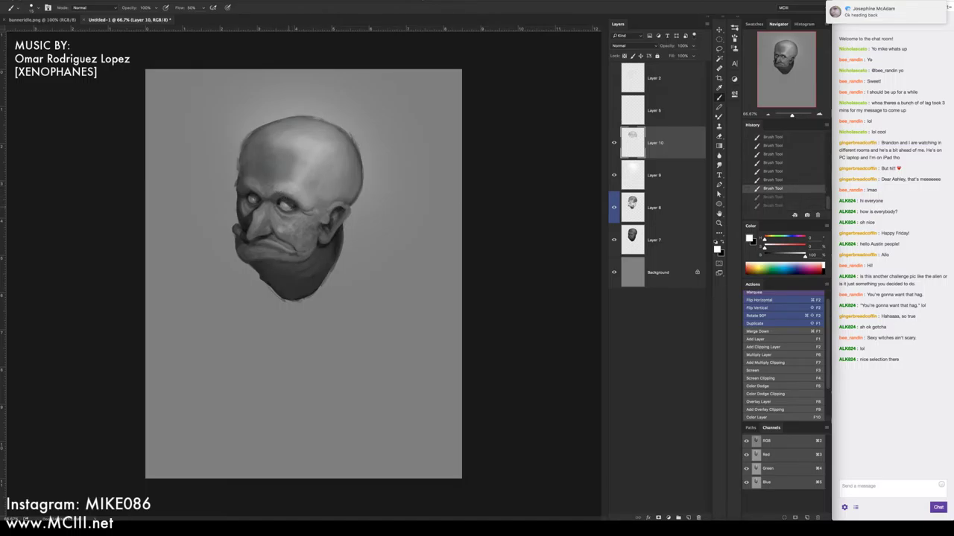
key("super+shift+z")
key("super+shift+z")
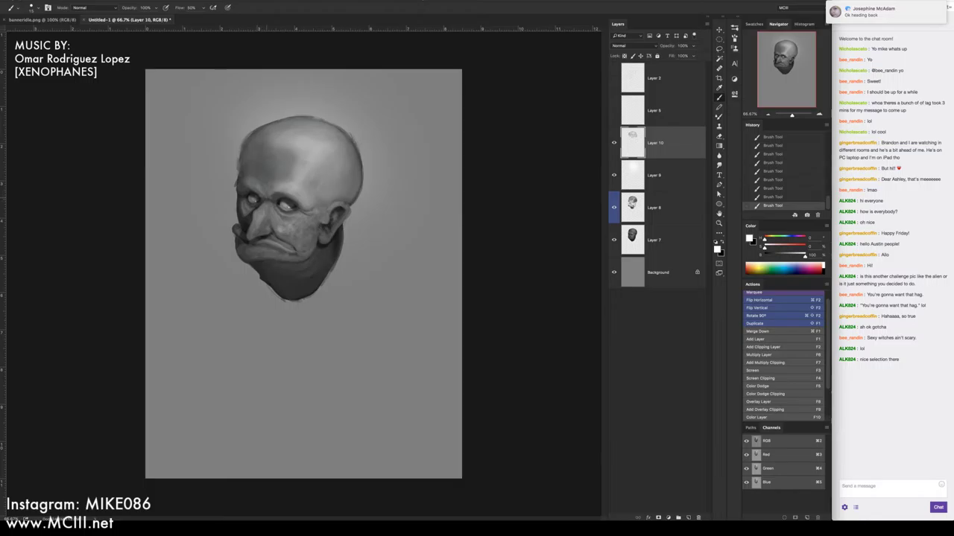
key("super+alt+z")
key("super+alt+z")
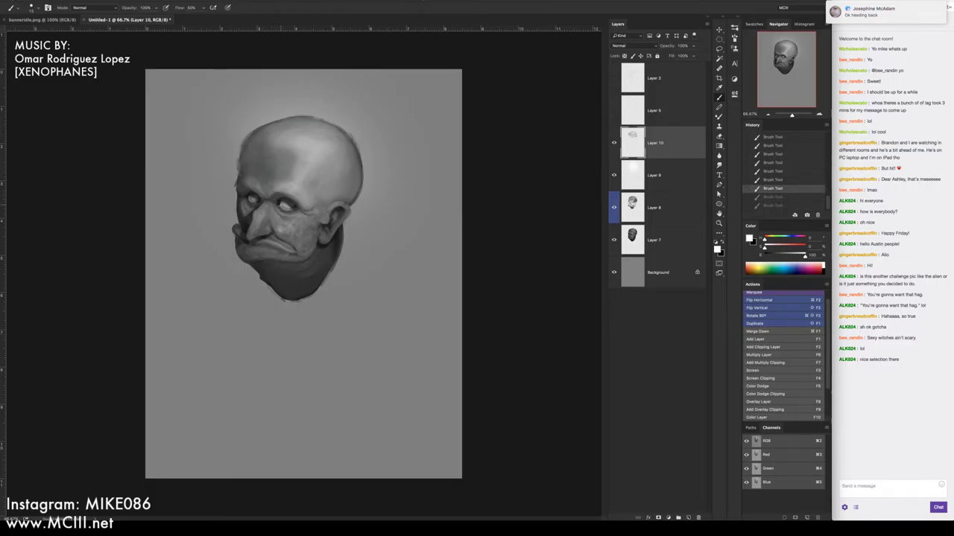
key("super+shift+z")
key("super+shift+z")
key("super+alt+z")
key("super+shift+z")
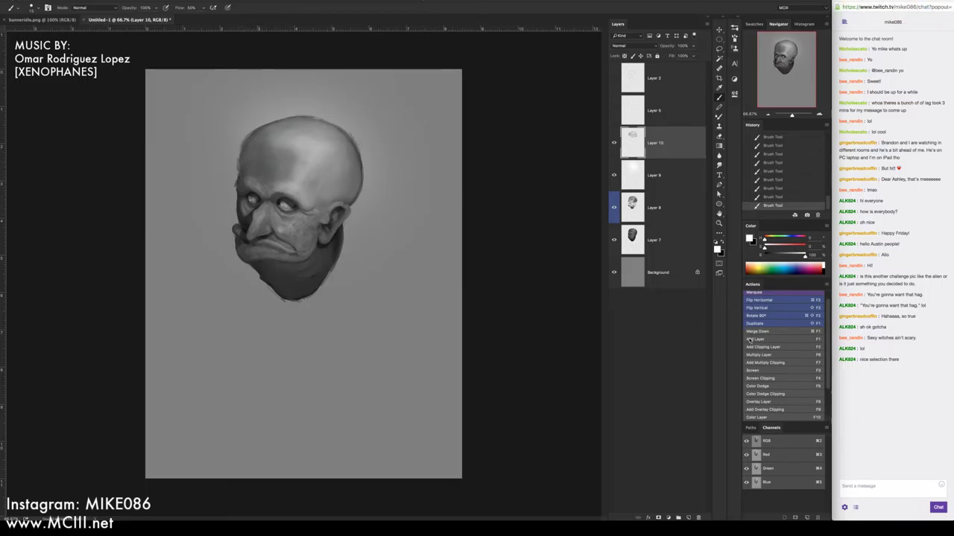
key("F1")
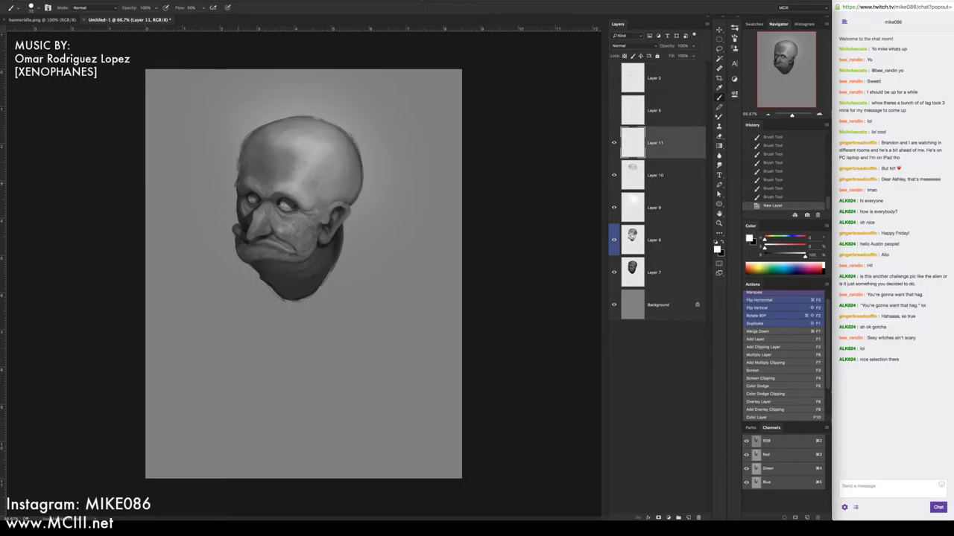
Paint a white highlight near the left brow and down the face's left side
mouse_move(290, 171)
left_mouse_down()
mouse_move(305, 179)
mouse_move(306, 194)
left_mouse_up()
left_click_drag(237, 182, 239, 191)
mouse_move(237, 180)
left_mouse_down()
mouse_move(240, 190)
mouse_move(239, 159)
left_mouse_up()
mouse_move(239, 198)
left_mouse_down()
mouse_move(241, 231)
mouse_move(246, 207)
left_mouse_up()
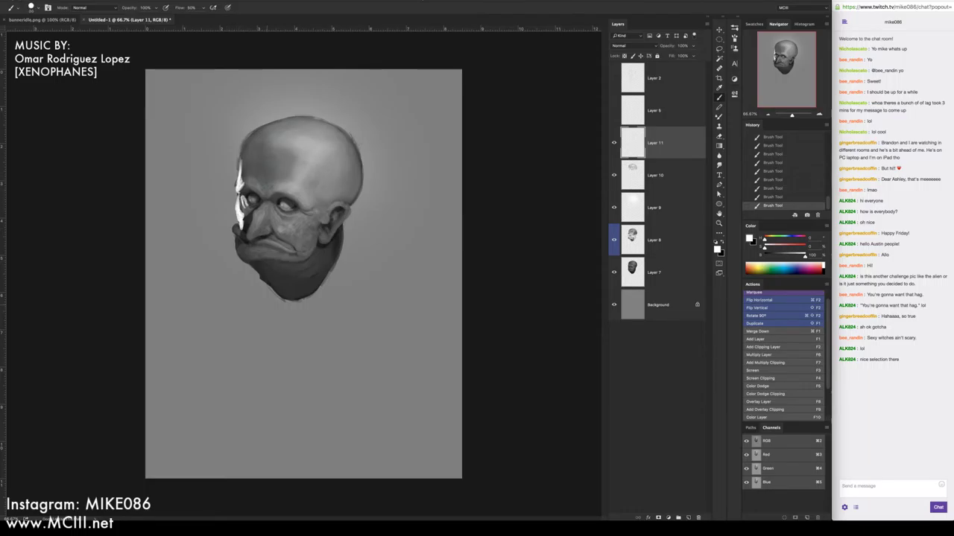
key("bracketright")
key("bracketright")
key("bracketright")
key("bracketright")
key("bracketright")
key("bracketleft")
key("bracketleft")
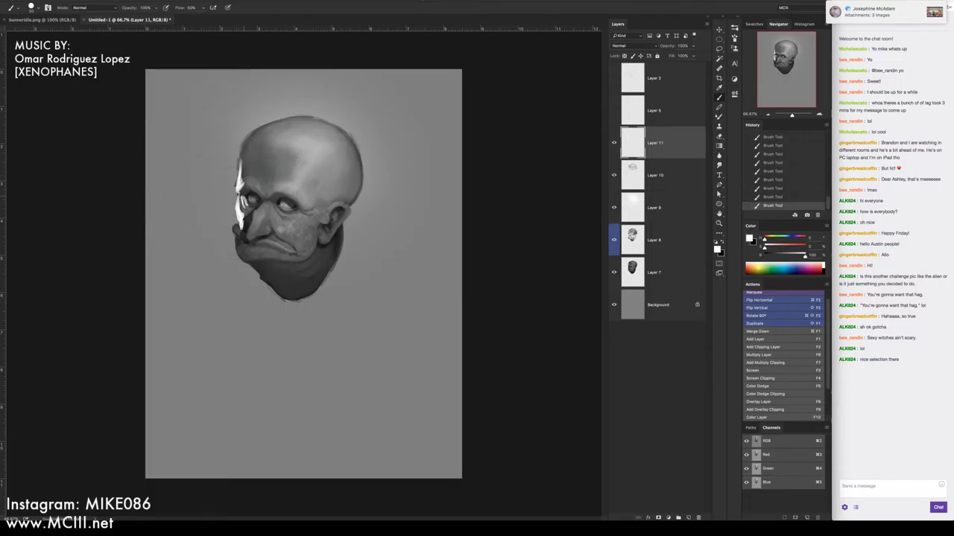
Soften and tone down the left-edge highlight beside the eye and lower down
left_click_drag(249, 198, 250, 205)
left_click_drag(248, 198, 251, 204)
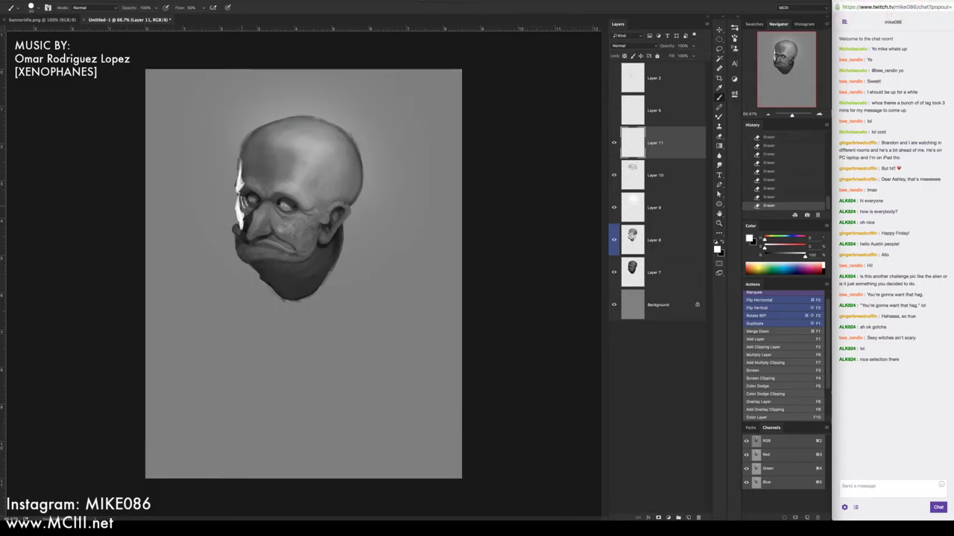
left_click_drag(241, 192, 242, 220)
left_click_drag(242, 217, 240, 229)
mouse_move(242, 191)
left_mouse_down()
mouse_move(240, 161)
mouse_move(239, 227)
left_mouse_up()
left_click_drag(242, 215, 241, 228)
Erase a small dab on the chin and sample a mid-grey from the face
left_click(268, 260)
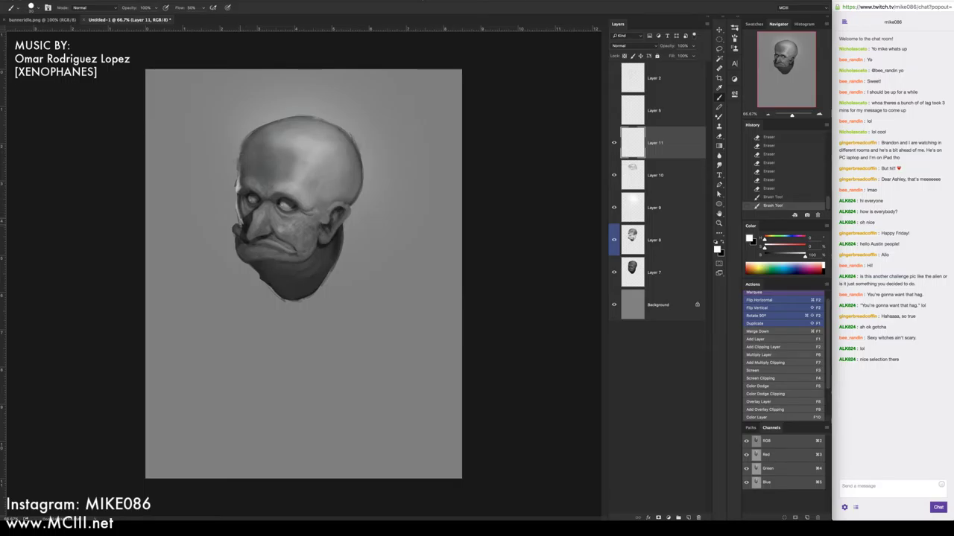
left_click(242, 224)
left_click(240, 222, "alt")
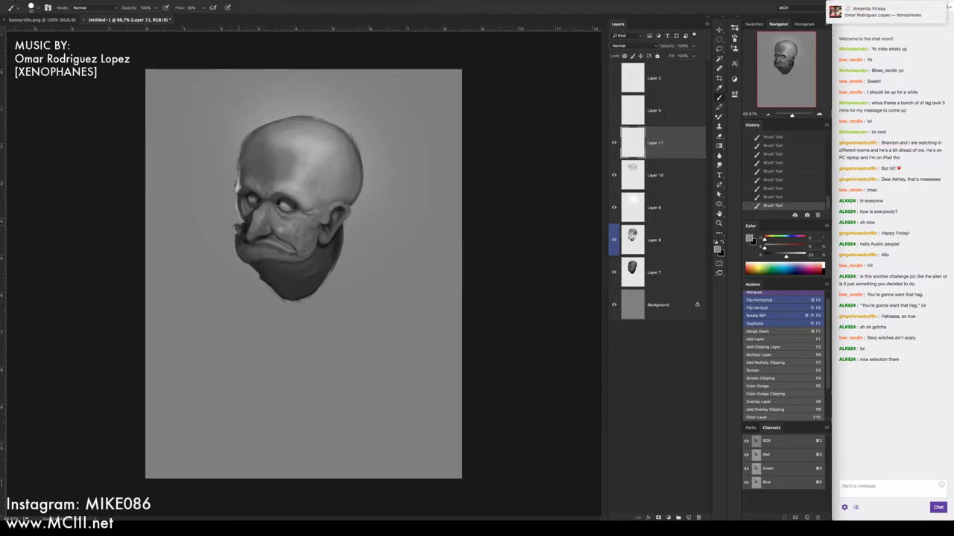
key("e")
Sample a lighter grey and retouch the nose tip and below the left lip corner
key("i")
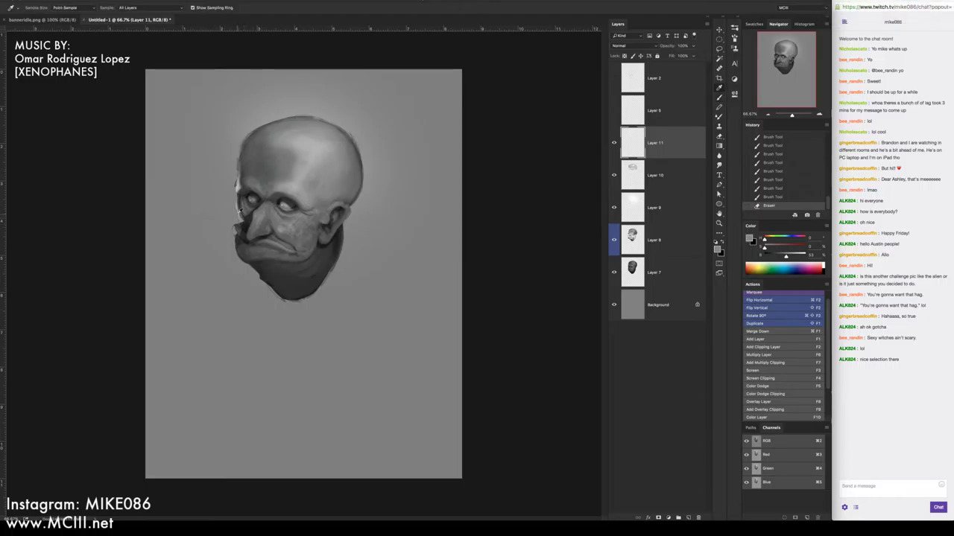
left_click(240, 181)
key("b")
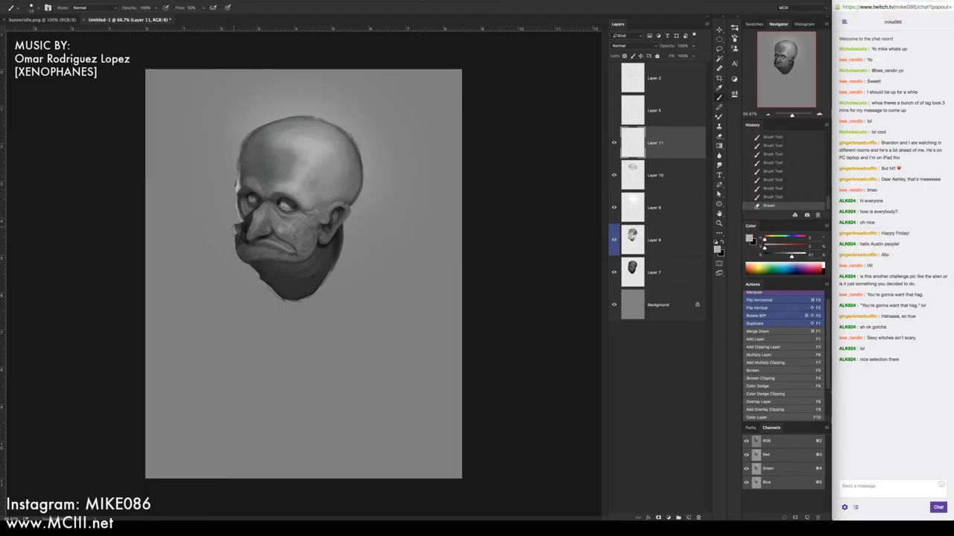
left_click(237, 183)
left_click_drag(233, 226, 237, 232)
left_click_drag(234, 227, 245, 240)
mouse_move(237, 252)
left_mouse_down()
mouse_move(249, 260)
mouse_move(241, 257)
left_mouse_up()
Erase the strokes at the left lip corner and repaint subtle strokes there
key("e")
left_click_drag(237, 242, 244, 255)
mouse_move(237, 245)
left_mouse_down()
mouse_move(257, 262)
mouse_move(241, 252)
mouse_move(249, 256)
left_mouse_up()
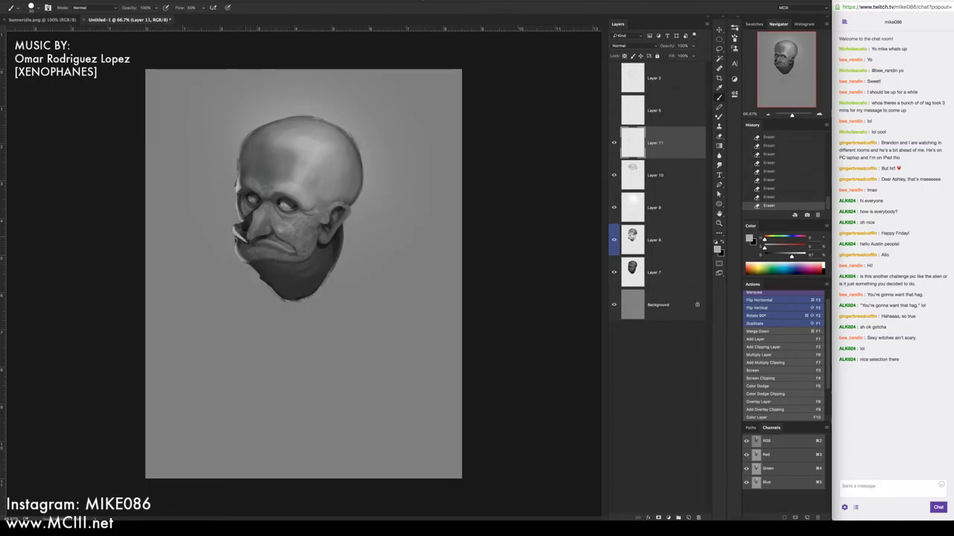
left_click_drag(240, 225, 242, 240)
key("b")
left_click_drag(240, 229, 244, 239)
left_click_drag(240, 232, 243, 238)
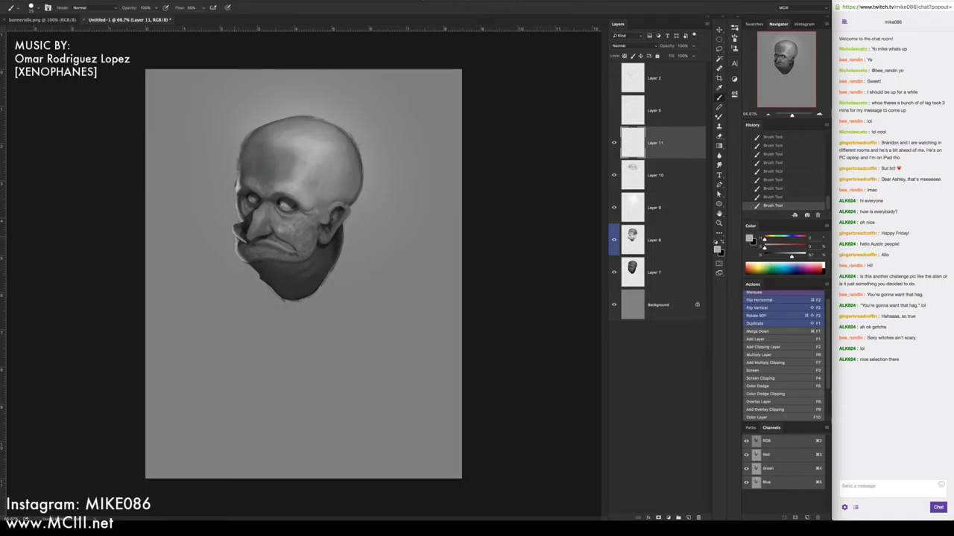
key("bracketright")
Remove the light patch at the lip and chin, then paint a bright curved tusk highlight
key("e")
left_click_drag(242, 250, 246, 261)
left_click_drag(252, 243, 261, 252)
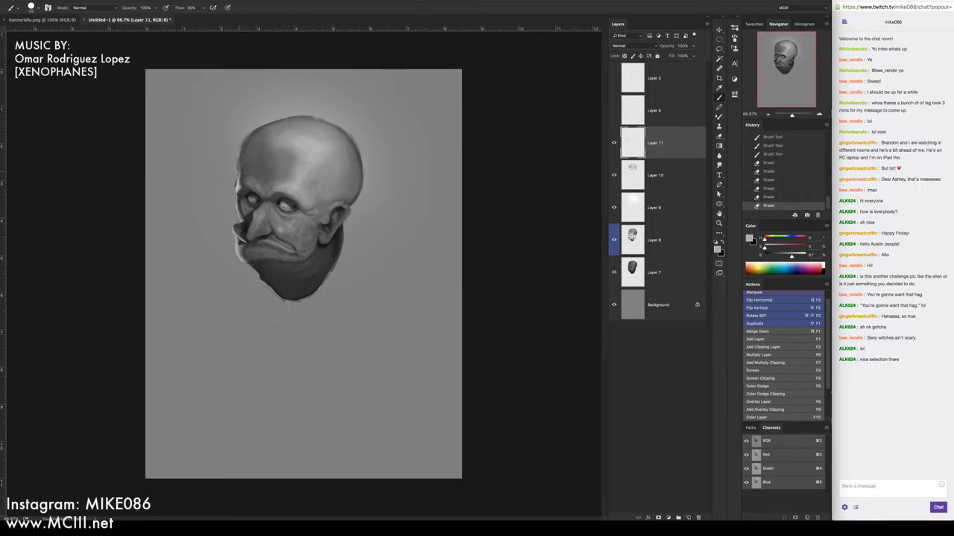
left_click_drag(245, 234, 248, 239)
left_click_drag(246, 237, 249, 241)
left_click_drag(246, 237, 250, 241)
left_click_drag(247, 237, 249, 241)
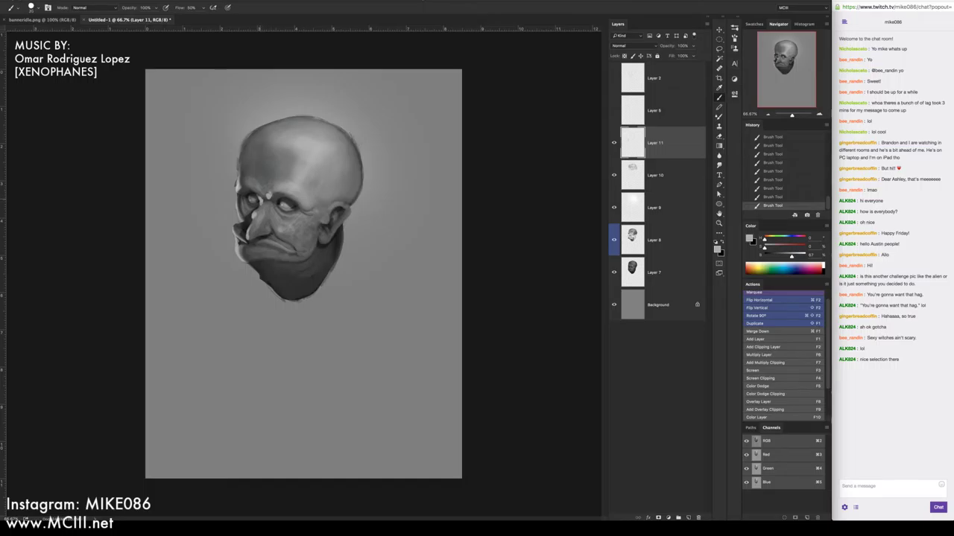
left_click_drag(249, 222, 251, 241)
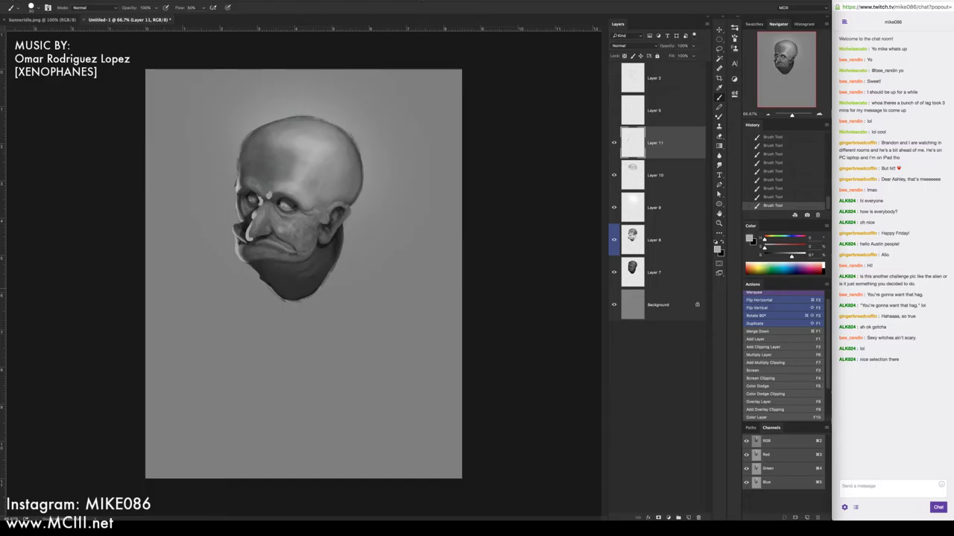
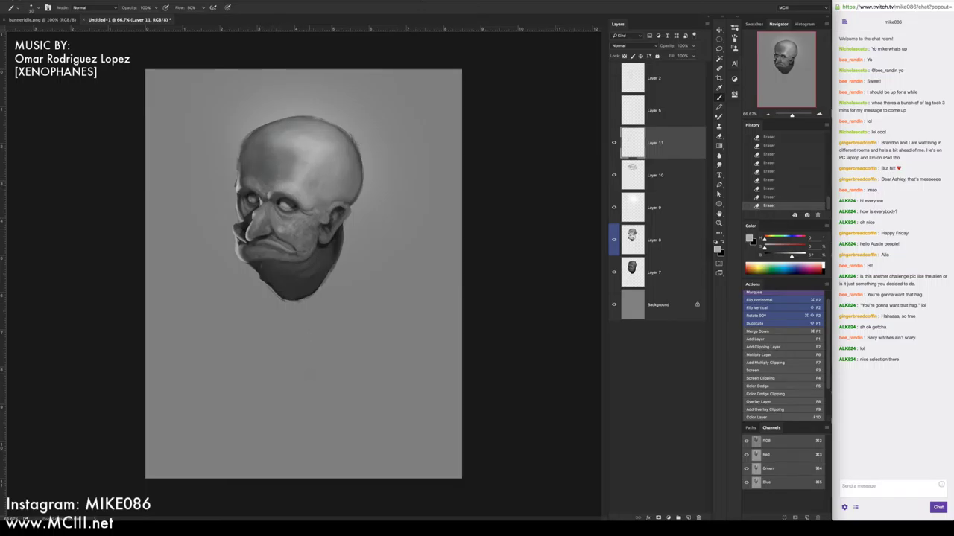
Flip the canvas to check it, then brush small strokes and bright highlights along the head's upper right edge
key("super+F2")
key("super+F2")
key("super+F2")
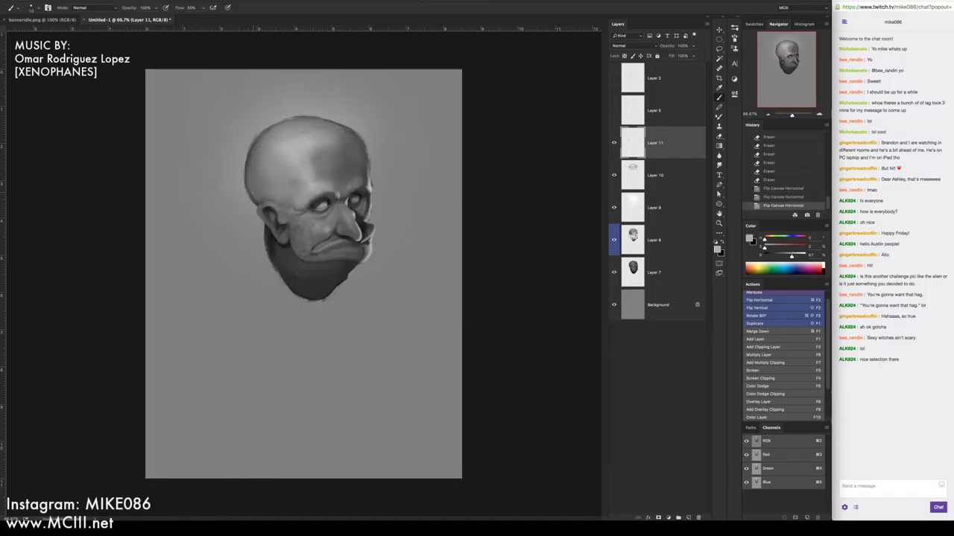
key("b")
left_click(365, 161)
left_click(365, 161)
left_click(365, 161)
left_click(365, 158)
left_click(365, 153)
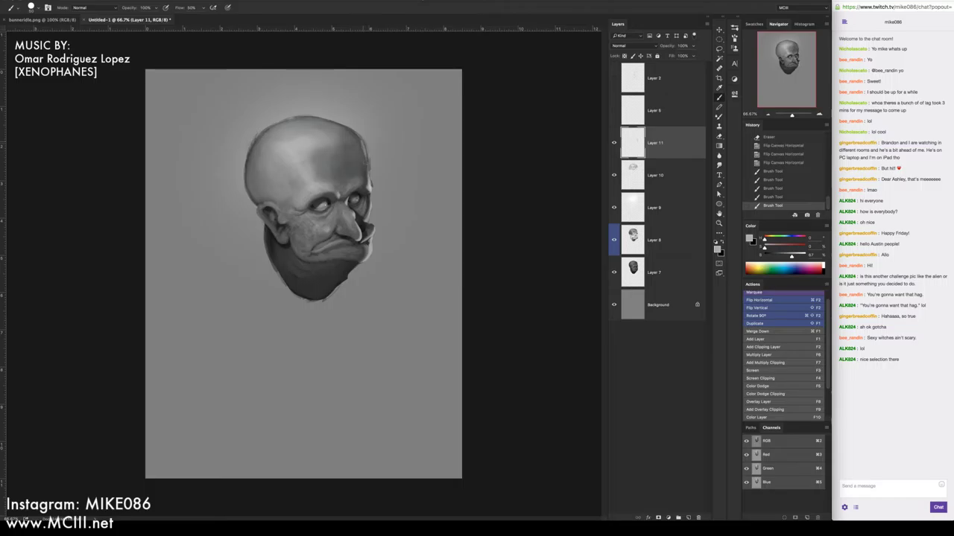
left_click(365, 146)
left_click(364, 152)
left_click(365, 147)
left_click(365, 145)
left_click(364, 155)
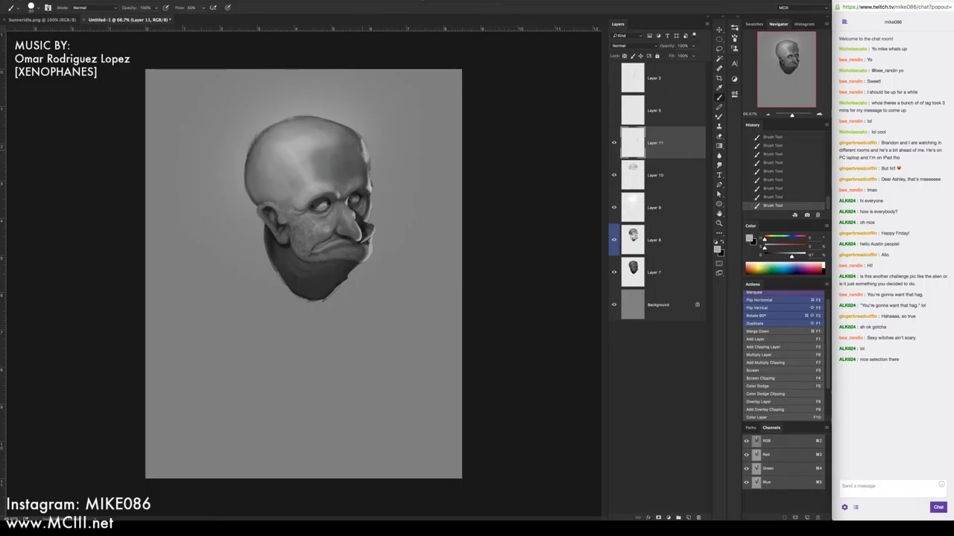
left_click(359, 150)
left_click(359, 142)
left_click(355, 139)
Erase the bright strokes on the head's upper right edge
key("e")
left_click(359, 146)
left_click(355, 142)
left_click(359, 153)
left_click(361, 161)
left_click(357, 155)
left_click(357, 155)
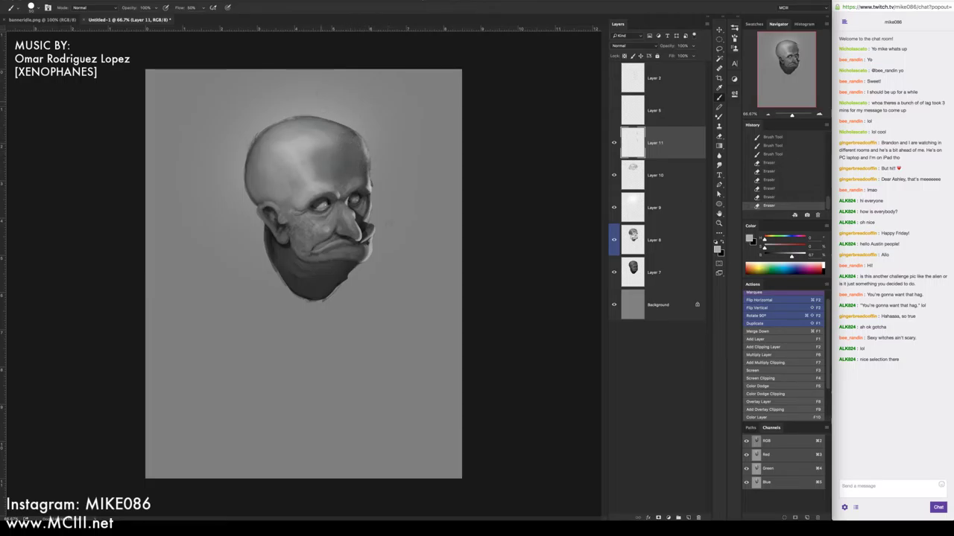
Repaint strokes on the head's upper right edge and brighten a small spot there
key("b")
left_click(358, 155)
left_click(357, 155)
left_click(357, 155)
left_click(357, 155)
left_click(358, 155)
left_click(358, 155)
left_click(357, 155)
left_click(358, 155)
left_click(358, 155)
left_click(357, 141)
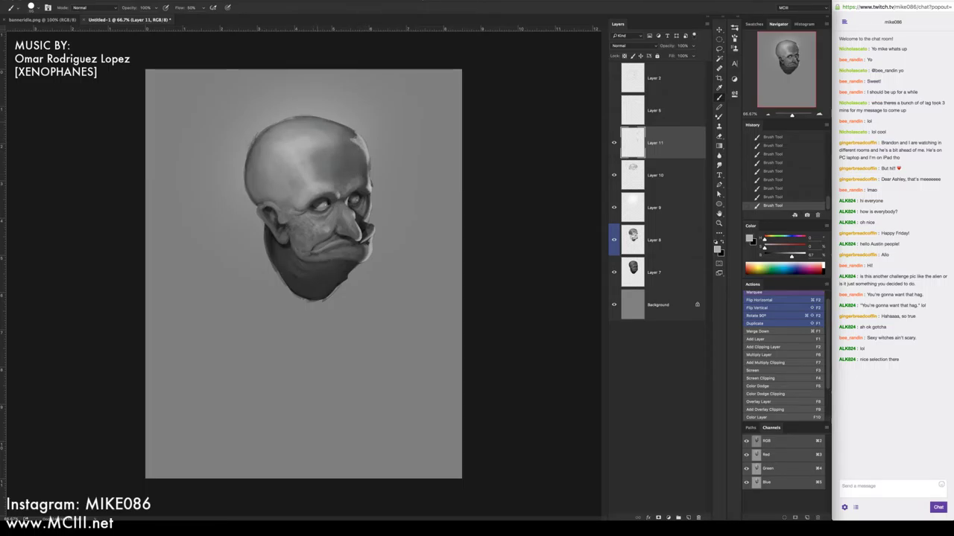
Erase small bits along the head's upper right edge
key("e")
left_click(355, 135)
left_click(355, 135)
left_click(356, 146)
left_click(353, 156)
left_click(356, 149)
left_click(359, 146)
left_click(359, 147)
left_click(361, 147)
left_click(361, 147)
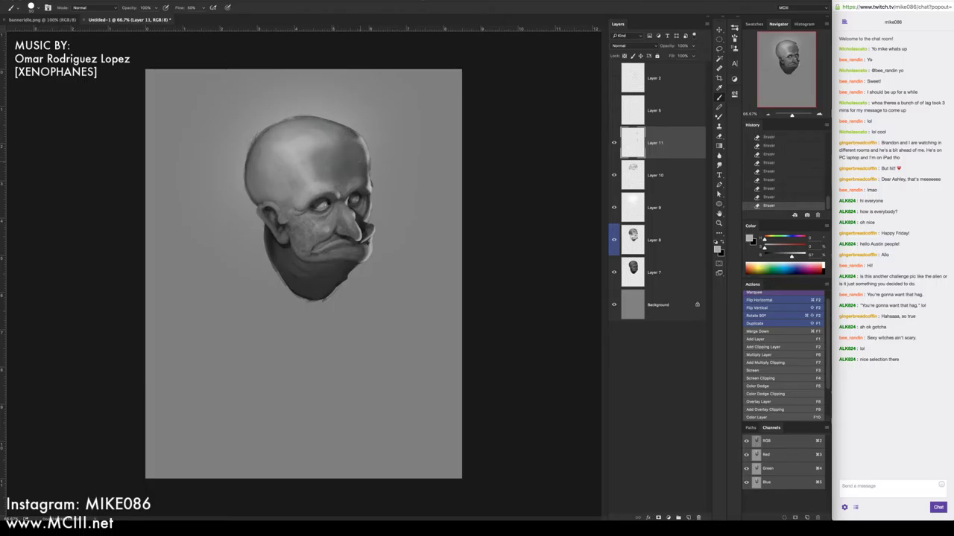
Hide and show Layer 11 to compare the head, leaving it visible
left_click(614, 143)
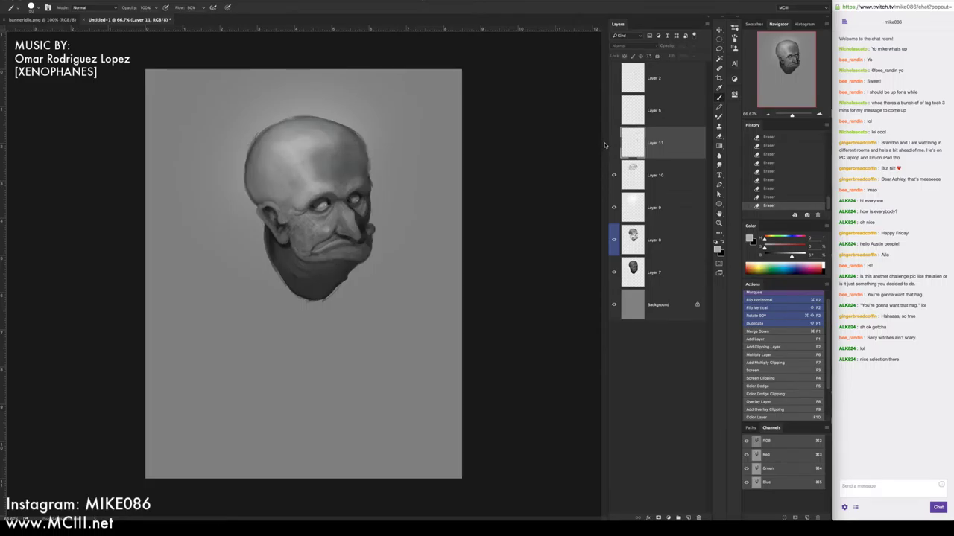
left_click(613, 146)
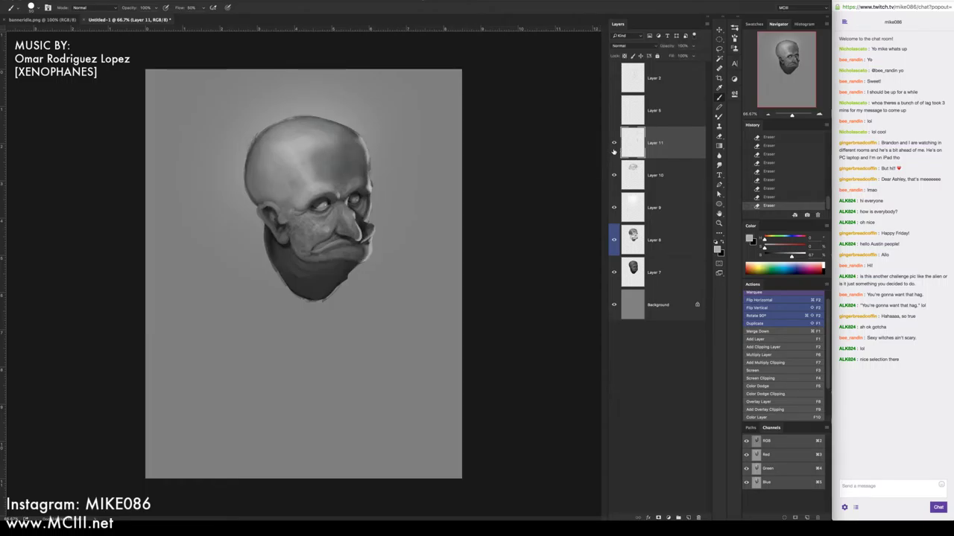
left_click(614, 142)
left_click(614, 143)
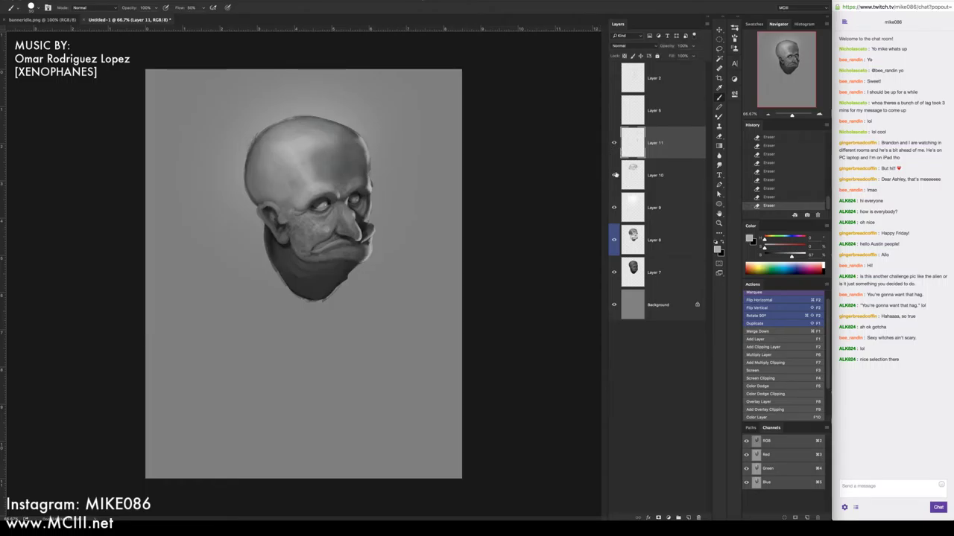
Add a new layer above Layer 11 and paint sampled grey with a smaller brush near the top right
left_click(765, 340)
left_click(418, 197, "alt")
key("bracketleft")
left_click_drag(417, 127, 436, 105)
left_click_drag(429, 120, 440, 100)
left_click(434, 97, "alt")
Sample the background grey and, with a larger brush, paint over the light patches above the head's top right
left_click(445, 90, "alt")
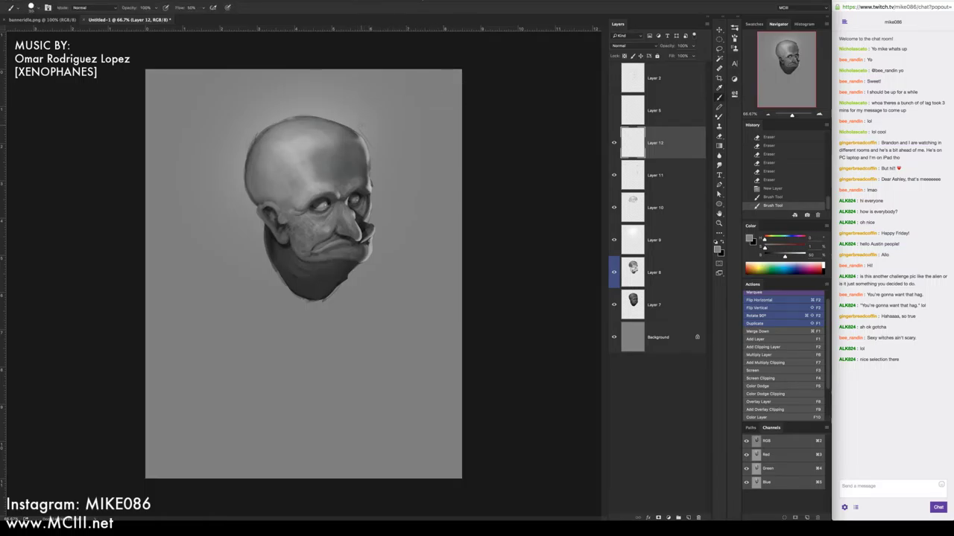
left_click_drag(358, 121, 372, 145)
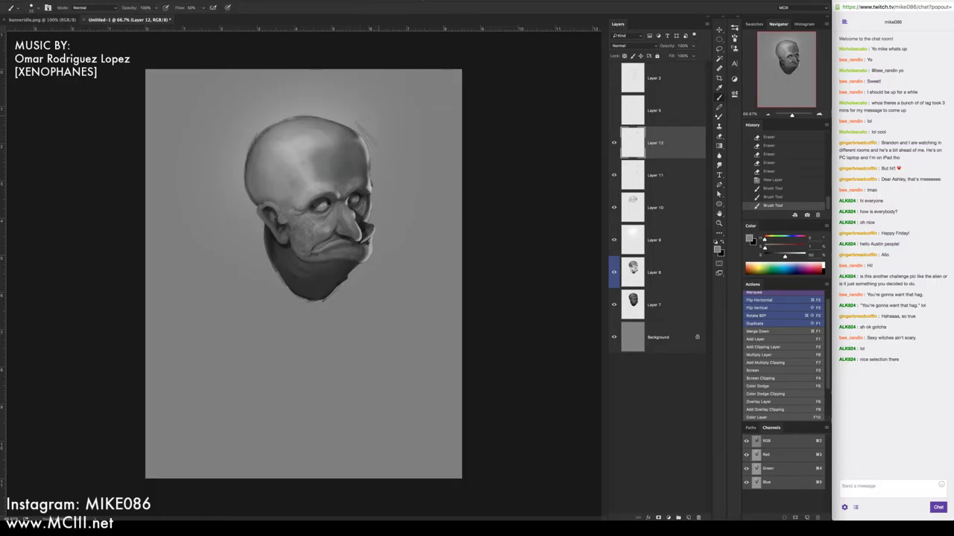
right_click(415, 110)
left_click(450, 81, "alt")
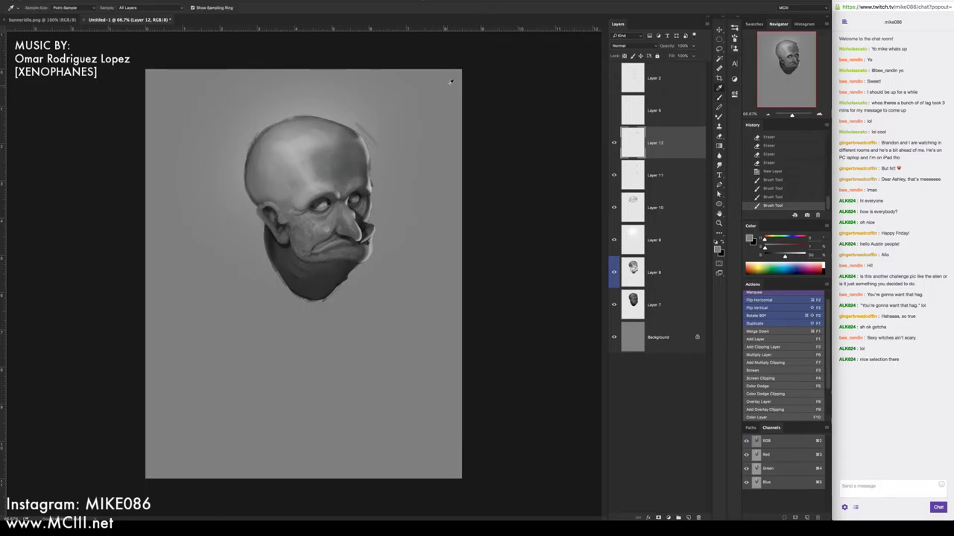
left_click(450, 82, "alt")
key("bracketright")
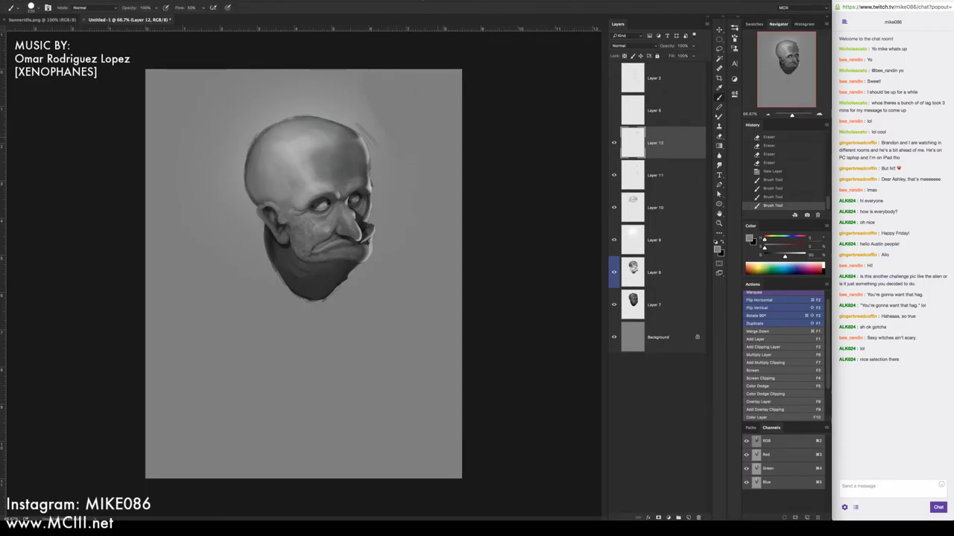
mouse_move(376, 101)
left_mouse_down()
mouse_move(365, 136)
mouse_move(356, 119)
left_mouse_up()
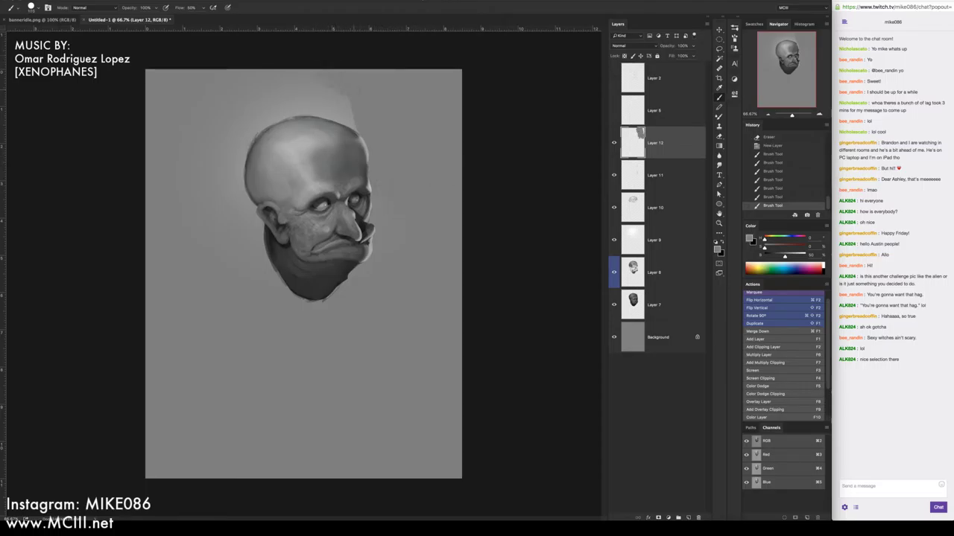
mouse_move(317, 83)
left_mouse_down()
mouse_move(351, 118)
mouse_move(332, 124)
mouse_move(354, 113)
mouse_move(332, 116)
mouse_move(310, 97)
left_mouse_up()
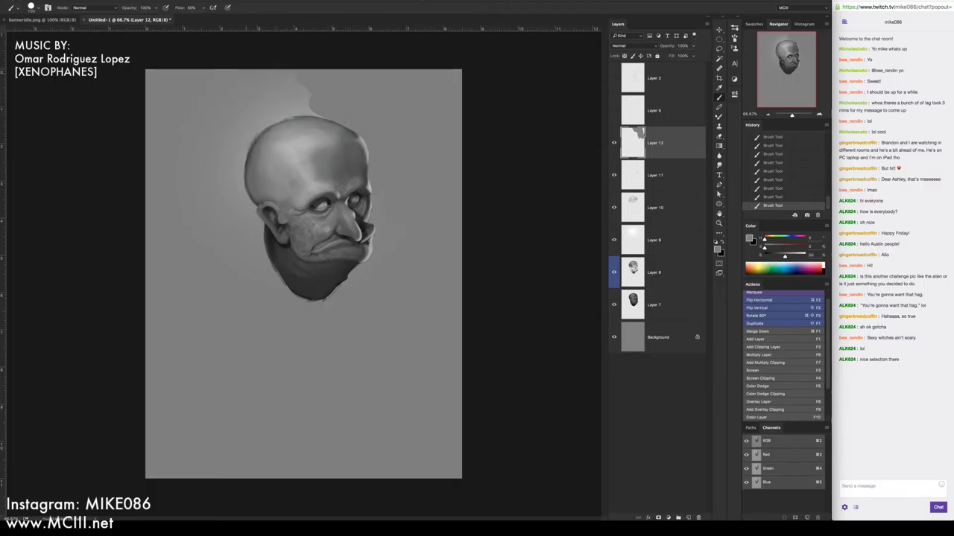
mouse_move(291, 87)
left_mouse_down()
mouse_move(283, 113)
mouse_move(297, 121)
mouse_move(264, 122)
mouse_move(318, 114)
left_mouse_up()
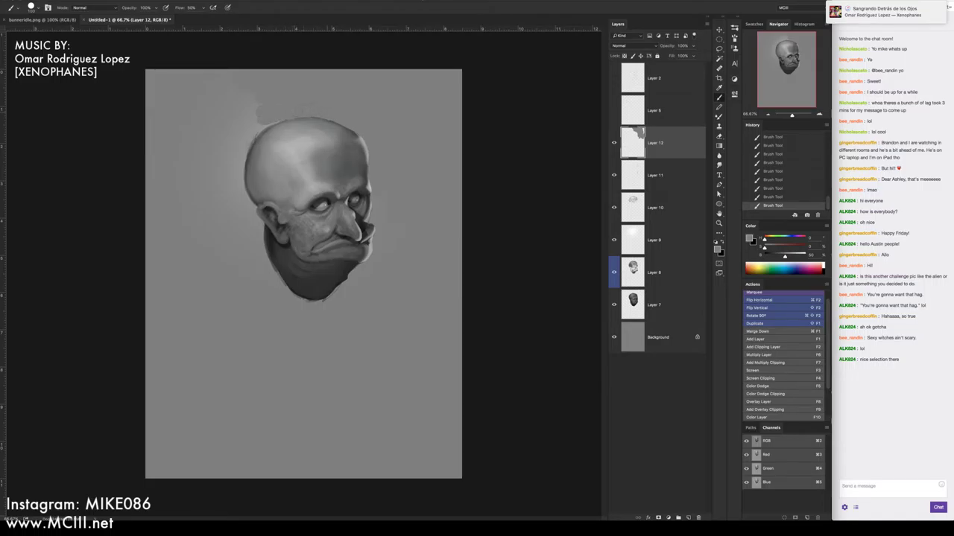
Paint grey over the light patches and strip along the head's left side, then shrink the brush
mouse_move(253, 116)
left_mouse_down()
mouse_move(236, 128)
mouse_move(242, 140)
mouse_move(233, 173)
left_mouse_up()
left_click_drag(246, 142, 231, 176)
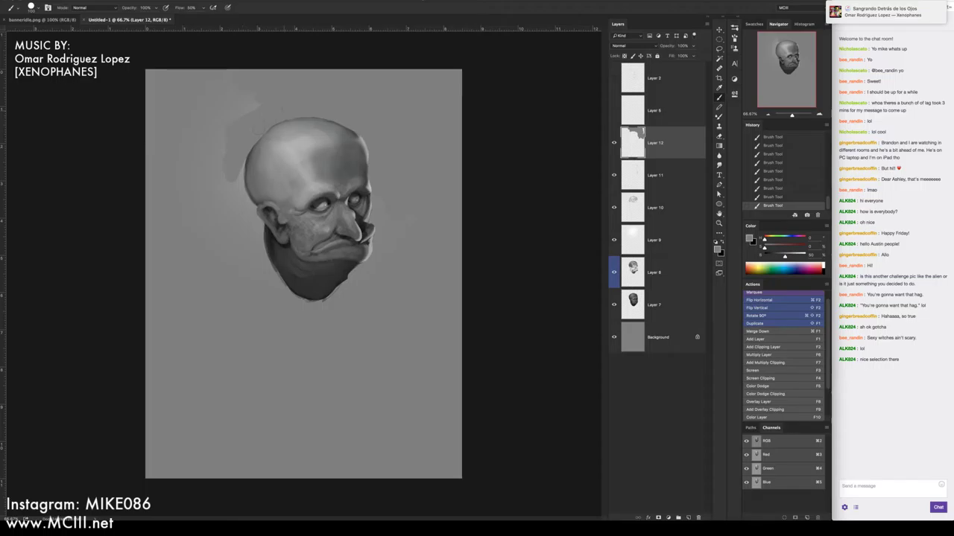
left_click_drag(232, 183, 231, 198)
left_click_drag(242, 166, 242, 195)
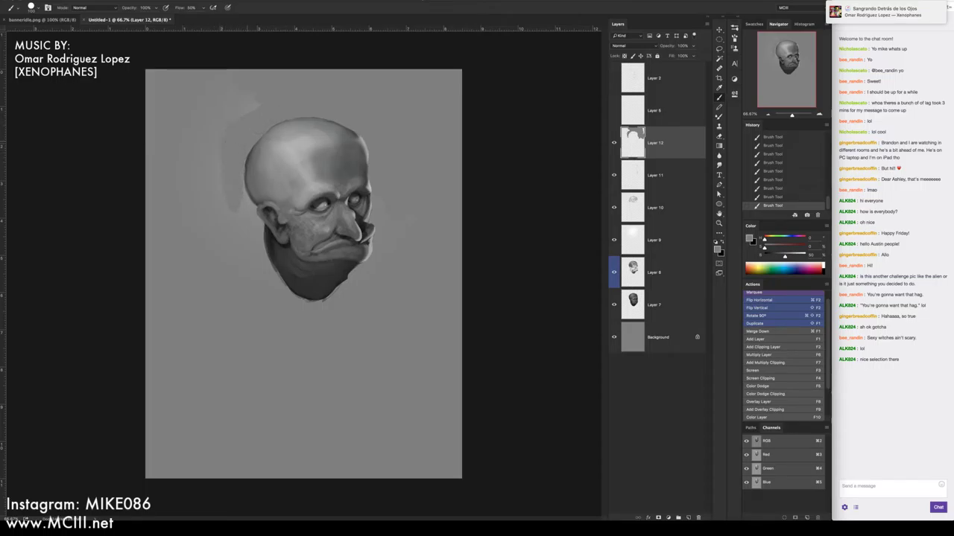
mouse_move(249, 147)
left_mouse_down()
mouse_move(243, 210)
mouse_move(248, 198)
left_mouse_up()
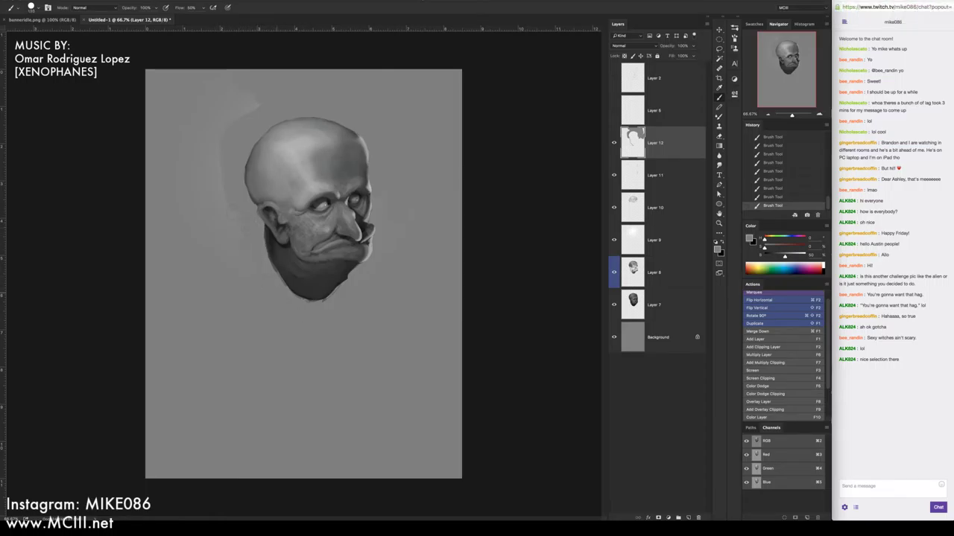
left_click_drag(243, 126, 248, 137)
key("bracketleft")
Toggle Layer 12's visibility to compare the background painting, leaving it shown
left_click(614, 142)
left_click(614, 142)
left_click(614, 142)
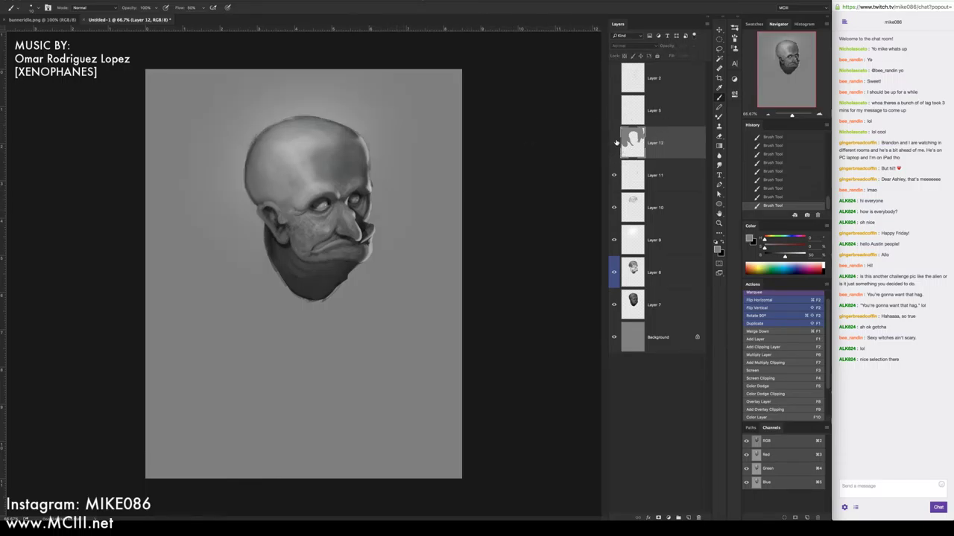
left_click(614, 142)
left_click(614, 143)
left_click(614, 142)
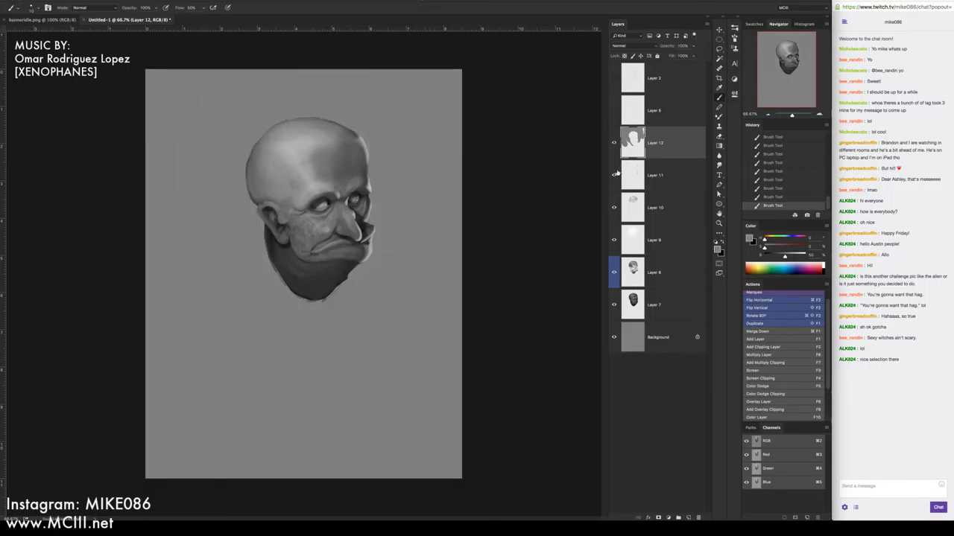
Toggle Layer 11's visibility repeatedly to compare the nose shading, leaving it shown
left_click(614, 175)
left_click(614, 175)
left_click(614, 175)
left_click(613, 175)
left_click(614, 175)
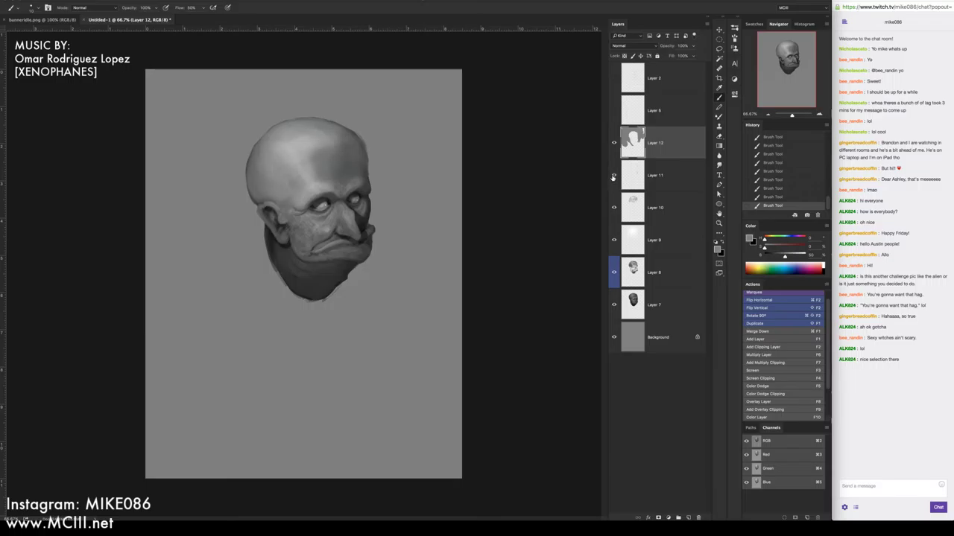
left_click(614, 176)
left_click(614, 176)
left_click(613, 180)
left_click(612, 182)
left_click(613, 181)
left_click(614, 181)
left_click(613, 180)
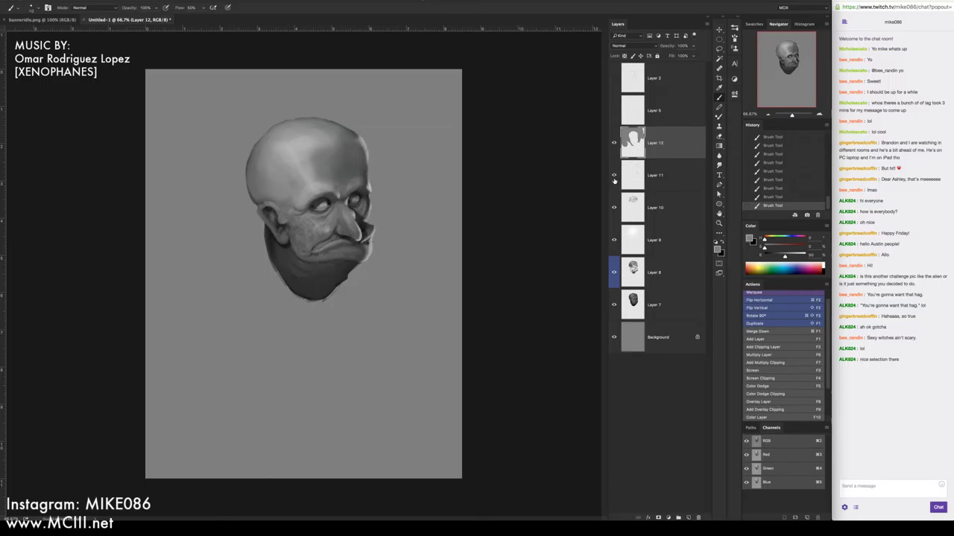
left_click(614, 181)
left_click(615, 181)
left_click(616, 181)
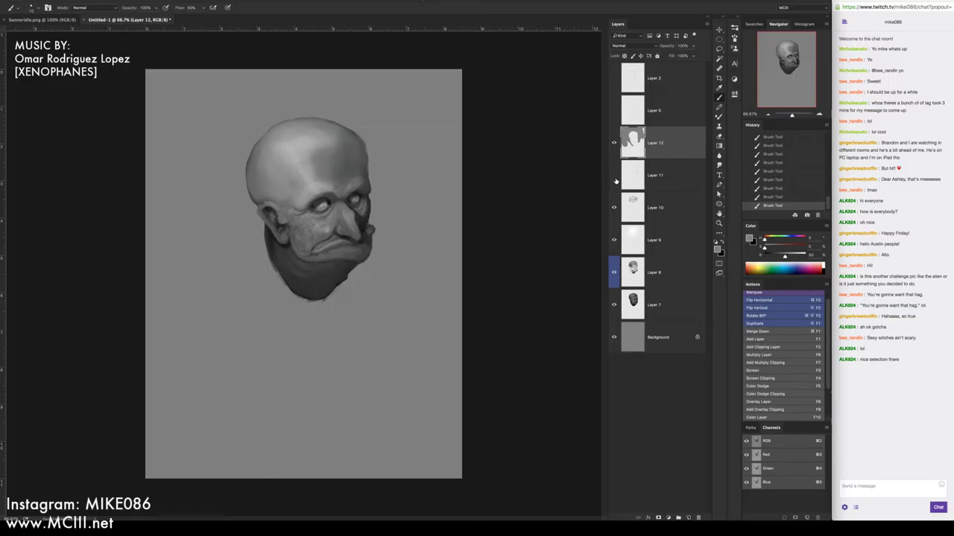
left_click(614, 181)
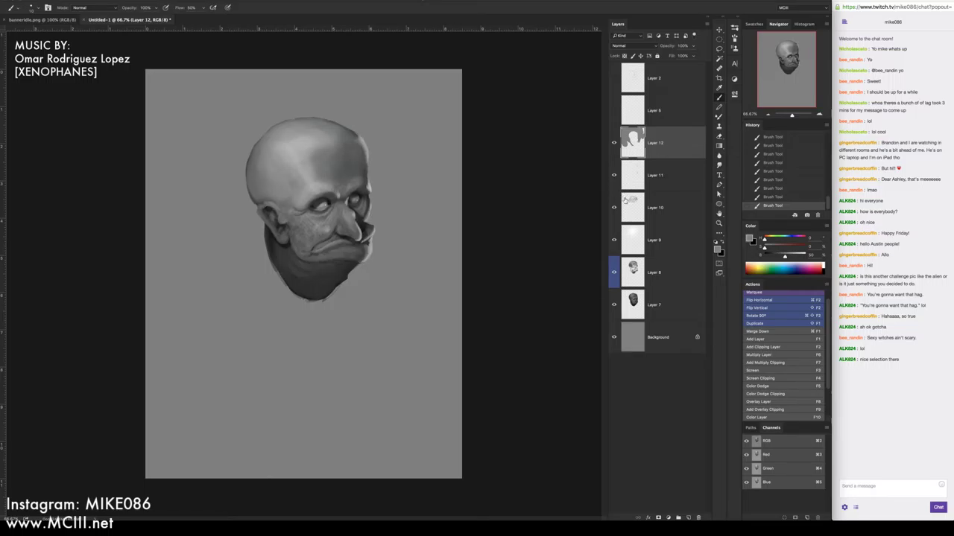
Merge Layers 7 through 12 into one and move the head up and left
left_click(661, 304, "shift")
key("super+e")
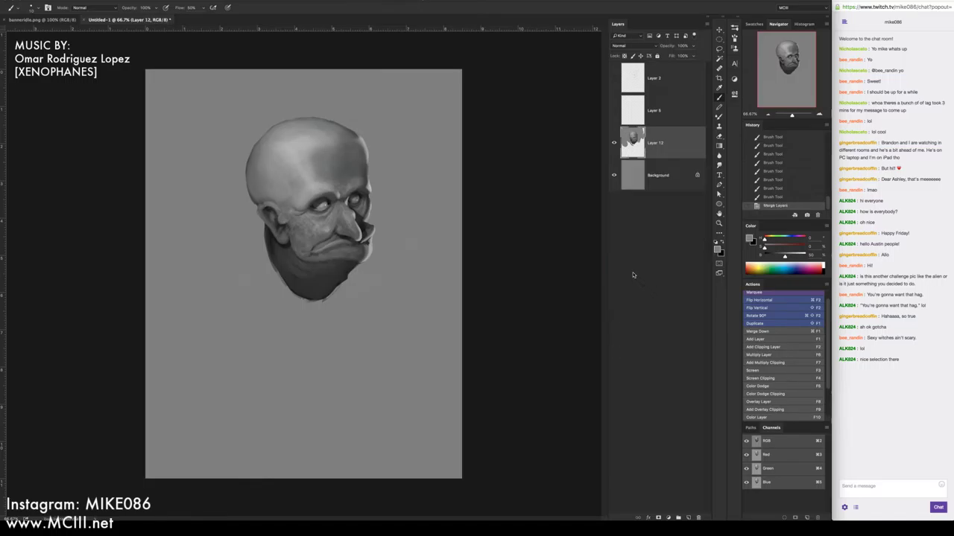
key("v")
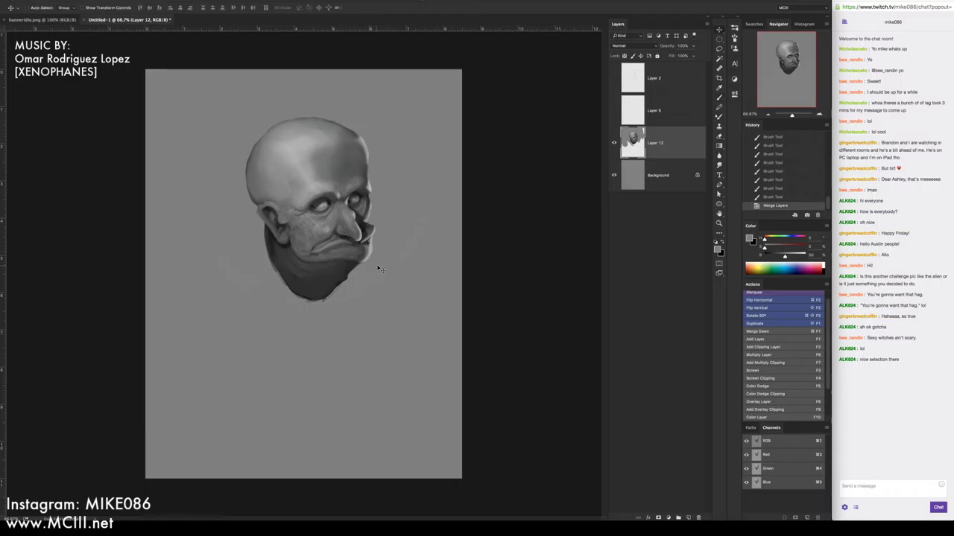
left_click_drag(380, 269, 300, 242)
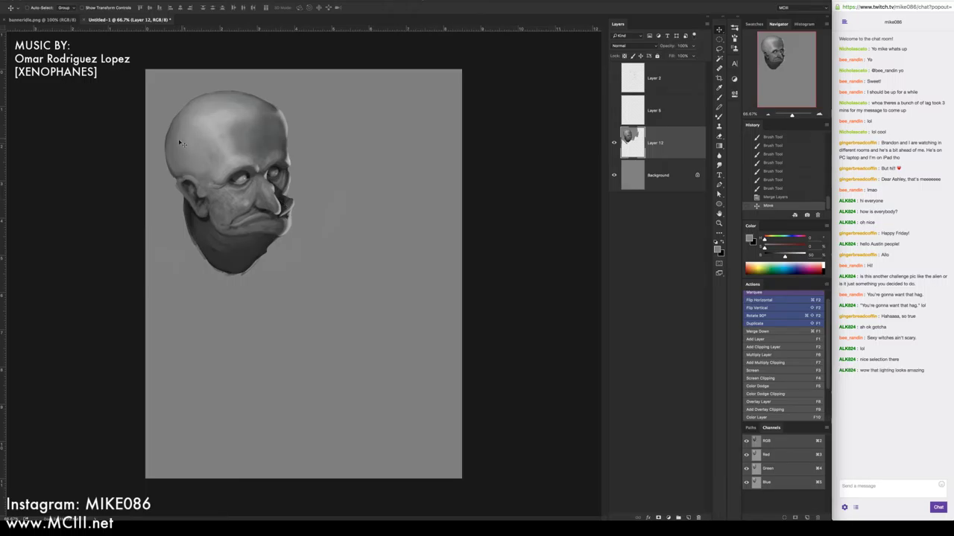
Bring the OBS streaming window to the front
mouse_move(3, 209)
mouse_move(2, 173)
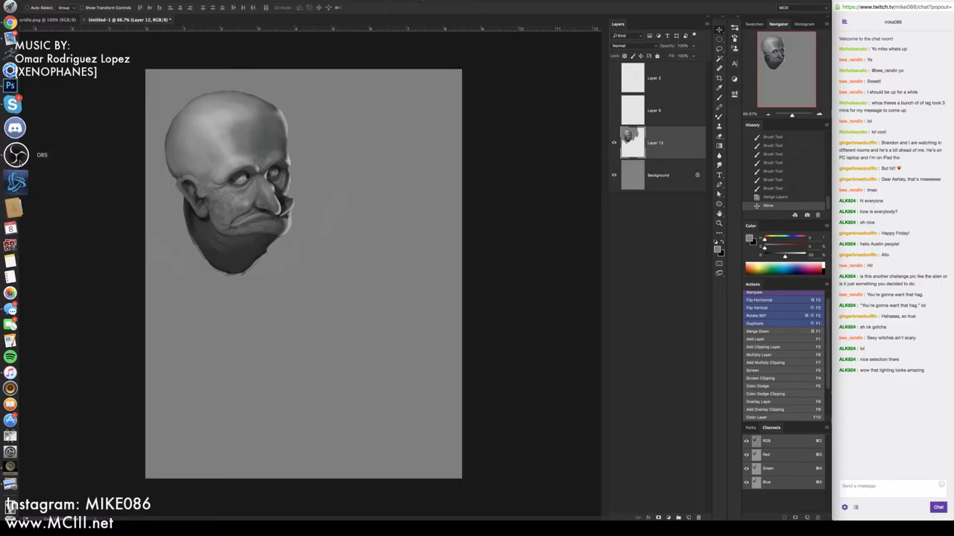
left_click(11, 144)
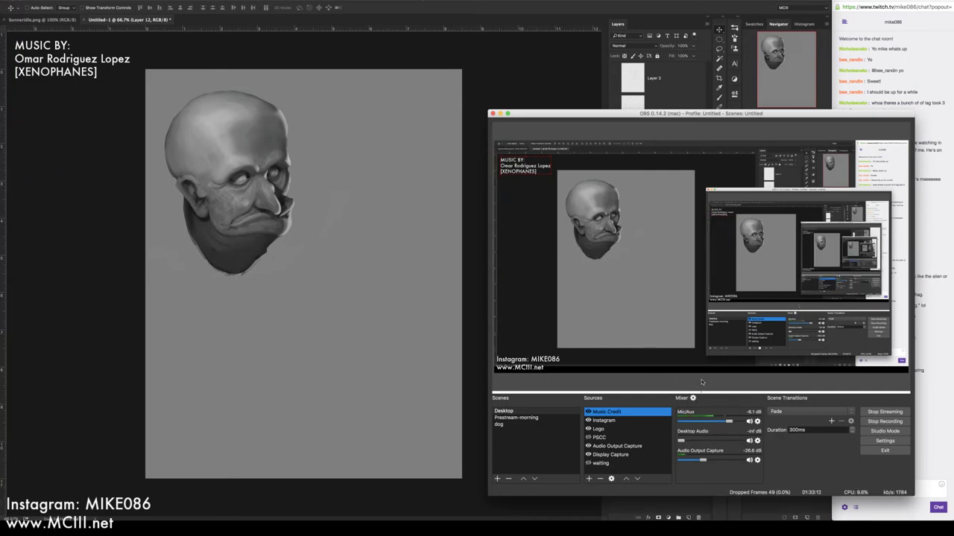
Play 'Escape from Midwich Valley' from Carpenter Brut's Trilogy album in iTunes
left_click(16, 355)
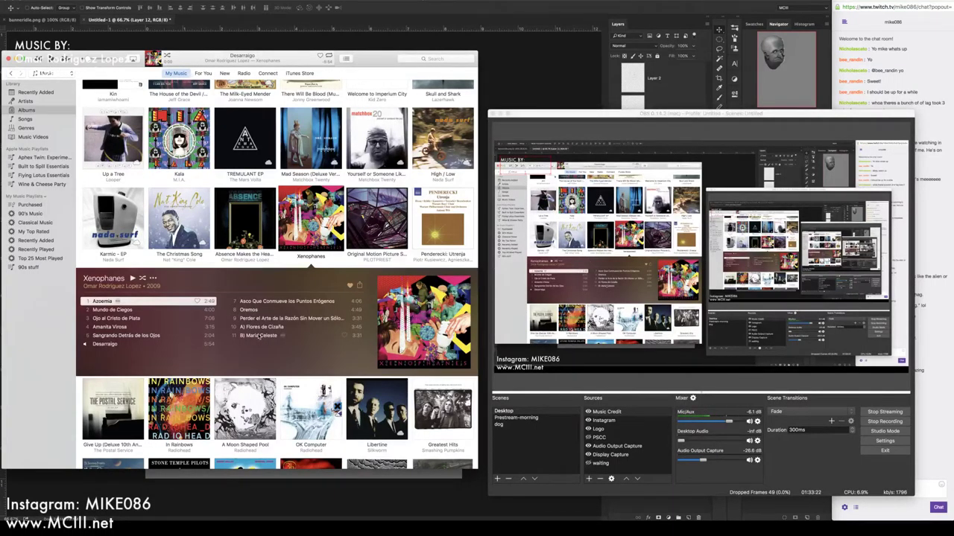
scroll(275, 298, "down", 3)
scroll(258, 337, "down", 5)
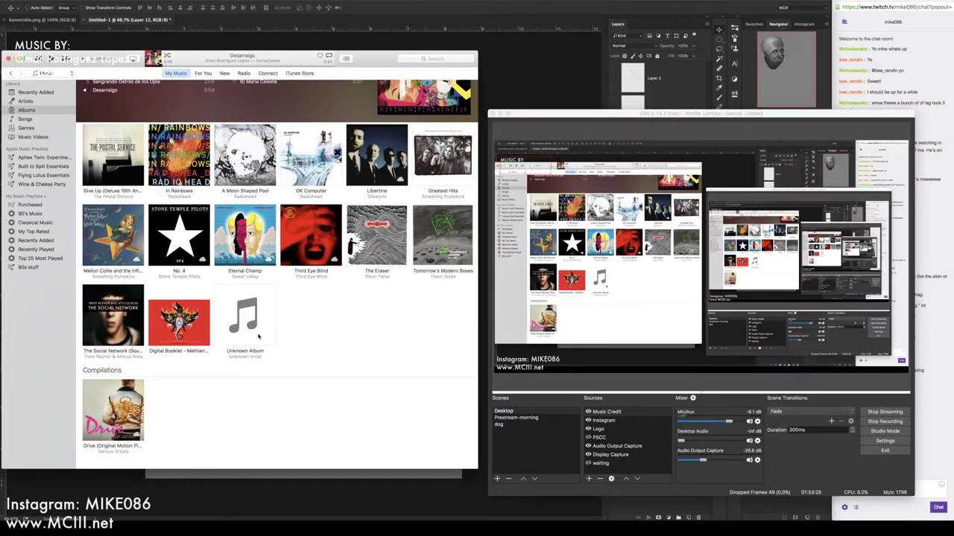
scroll(258, 336, "up", 10)
scroll(381, 179, "up", 8)
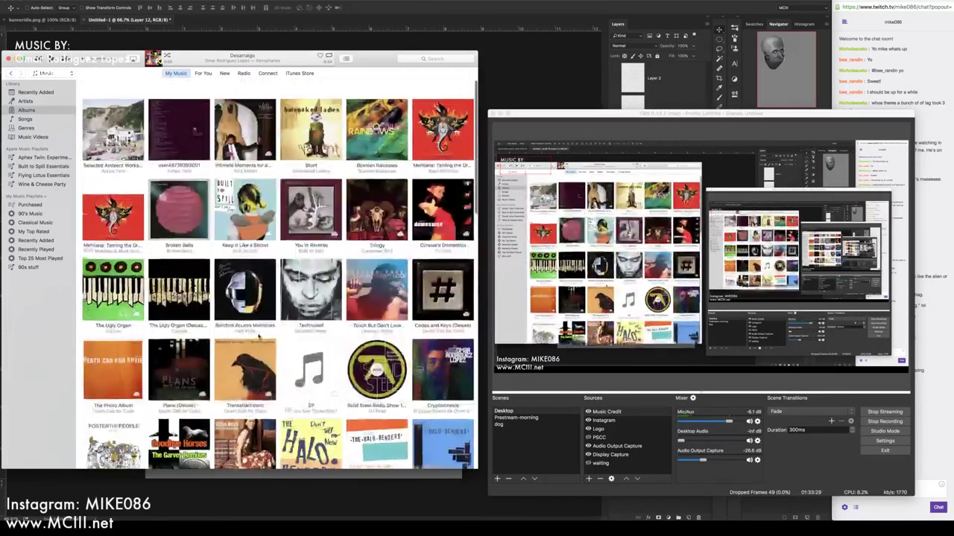
left_click(369, 198)
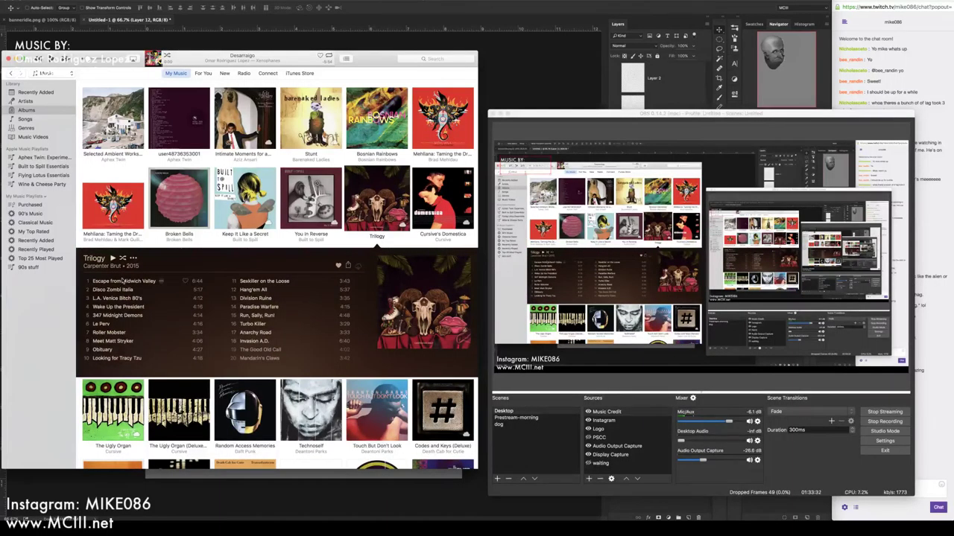
double_click(123, 281)
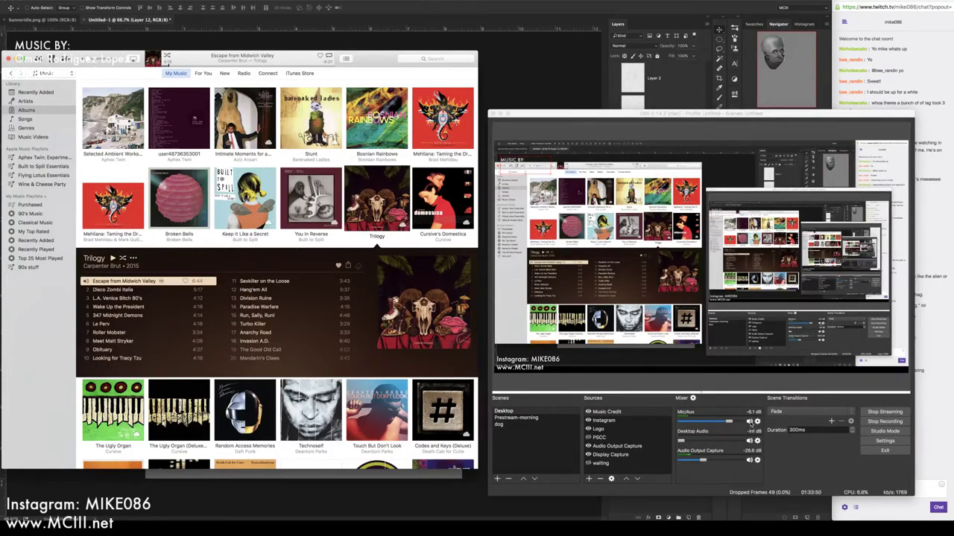
Mute the OBS mic, raise Audio Output Capture from -26.6 dB to -4.2 dB, and return to Photoshop
left_click(749, 421)
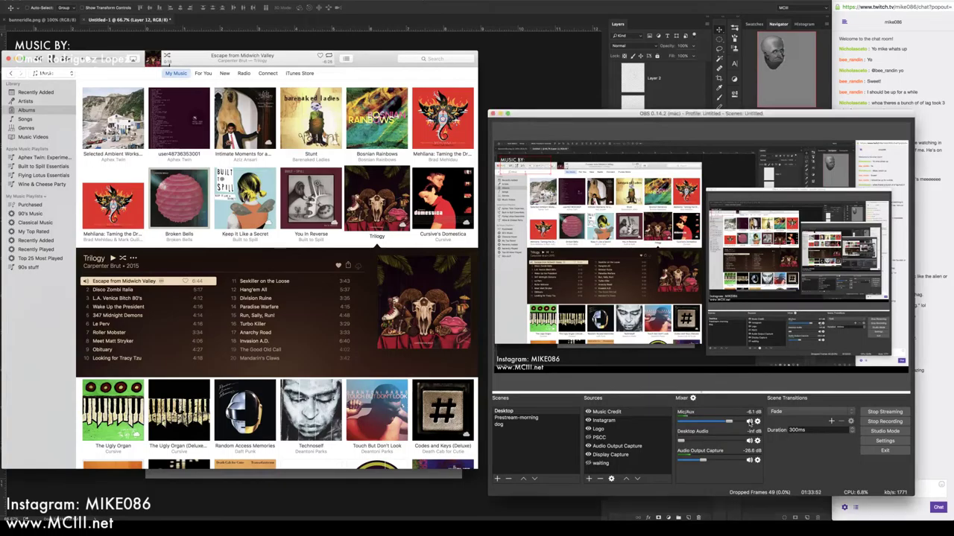
left_click_drag(703, 460, 733, 461)
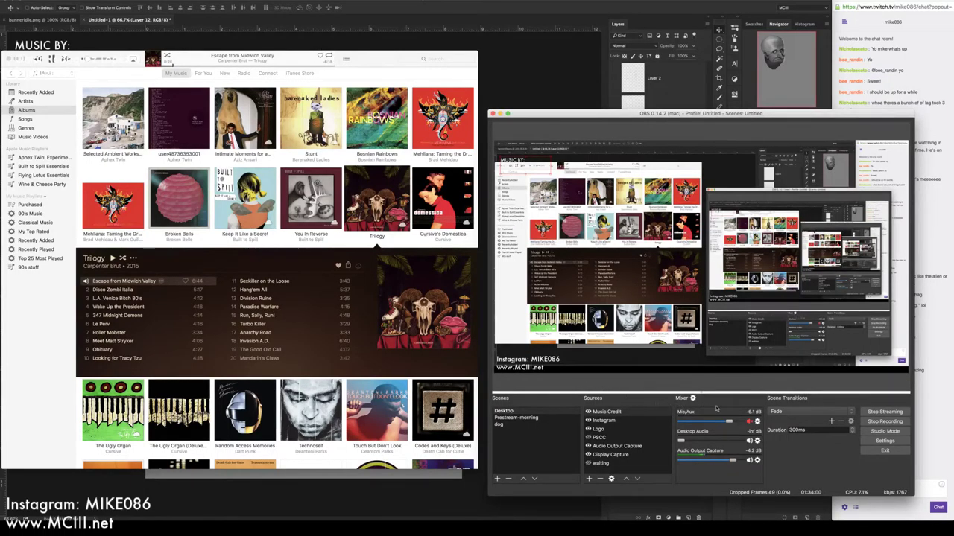
left_click(399, 7)
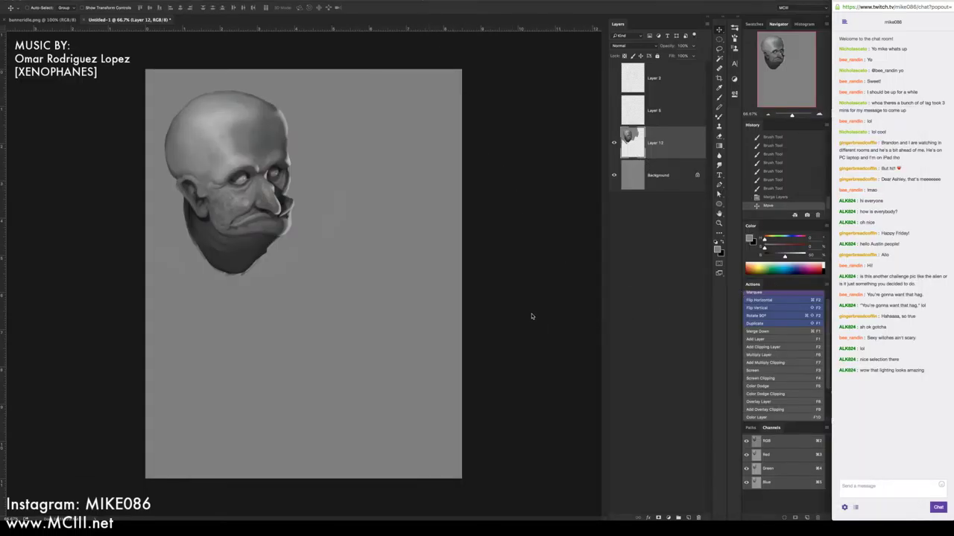
Hide Layer 12's sculpted head, select Background, reset colours to black and white, and pick a textured brush
left_click(614, 143)
left_click(614, 142)
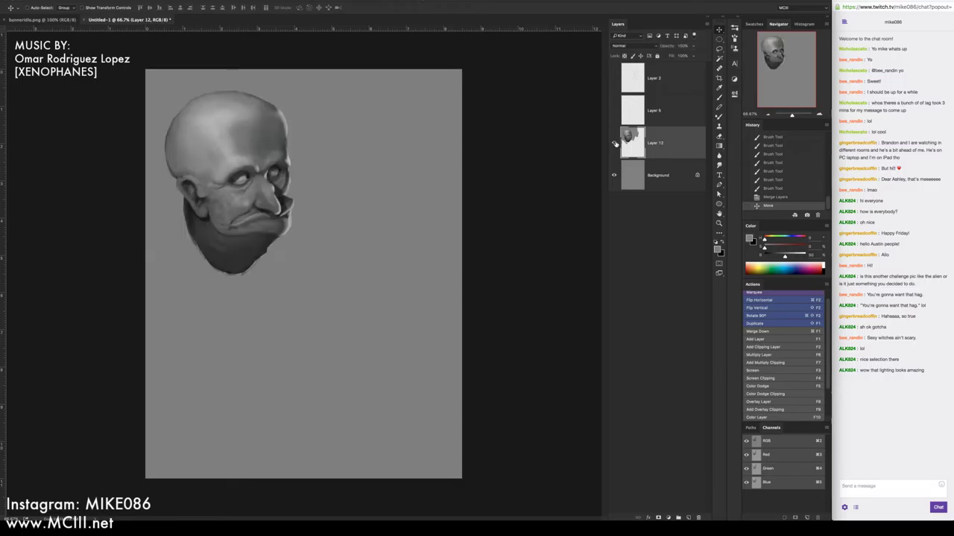
left_click(614, 142)
left_click(656, 177)
key("d")
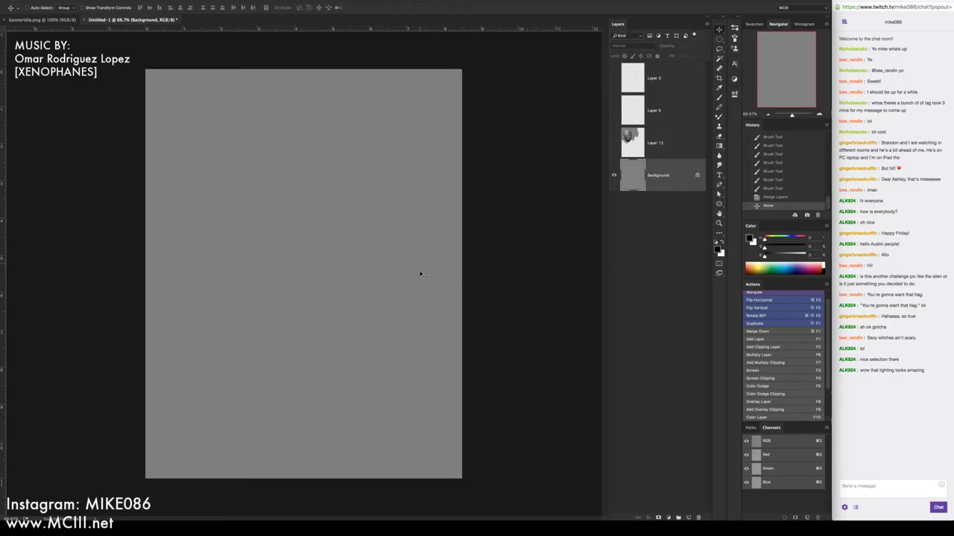
key("b")
right_click(350, 248)
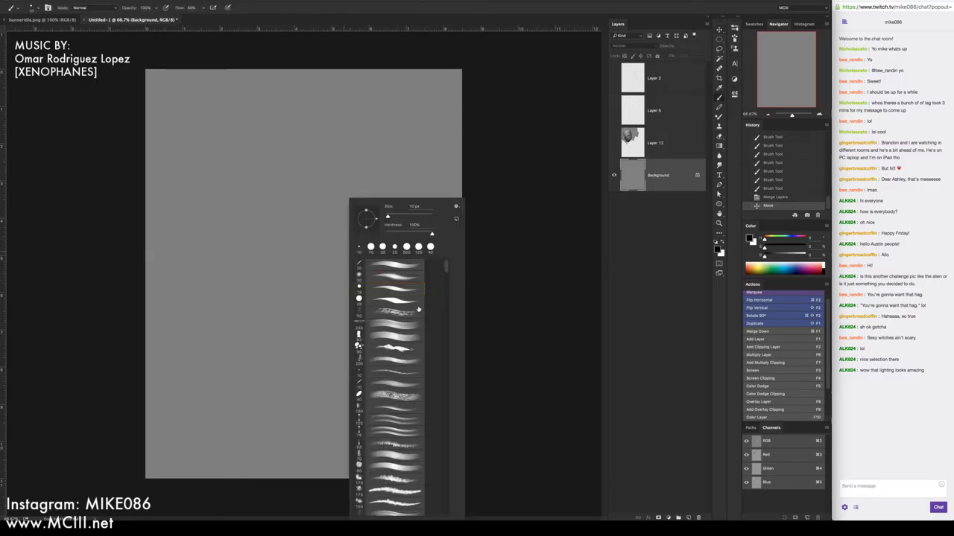
left_click(402, 312)
key("Return")
Add a new layer and block in a dark head mass with strokes trailing below
left_click(687, 516)
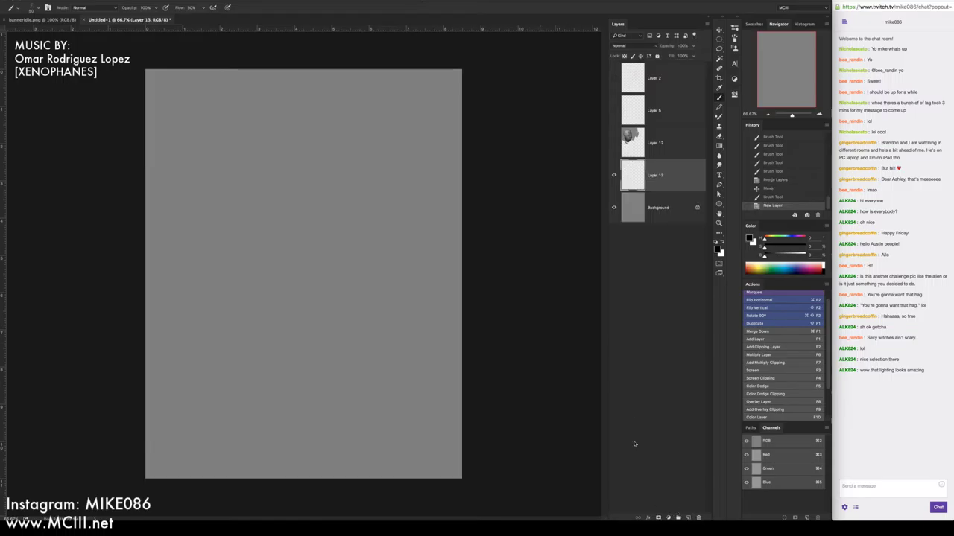
left_click_drag(320, 156, 347, 179)
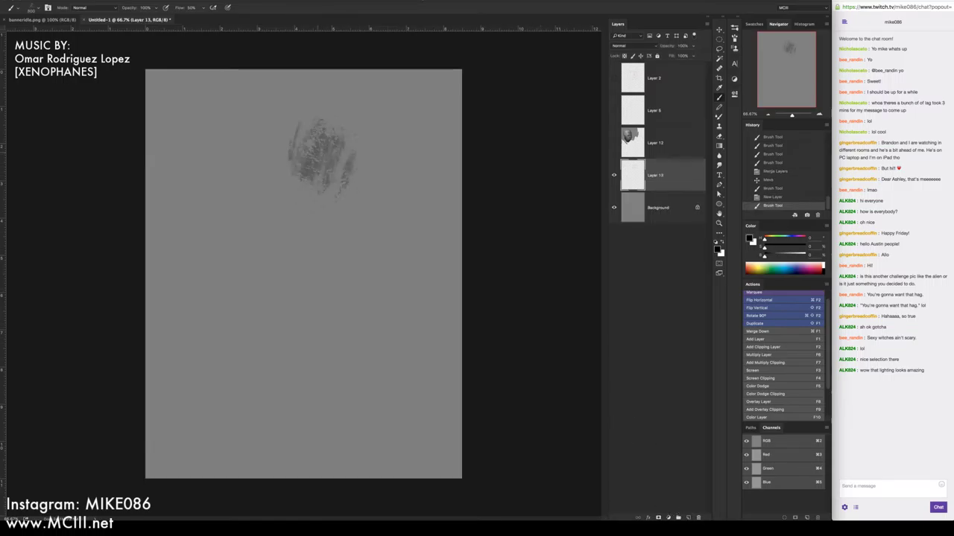
mouse_move(298, 134)
left_mouse_down()
mouse_move(320, 160)
mouse_move(328, 145)
mouse_move(331, 187)
left_mouse_up()
left_click_drag(279, 156, 328, 216)
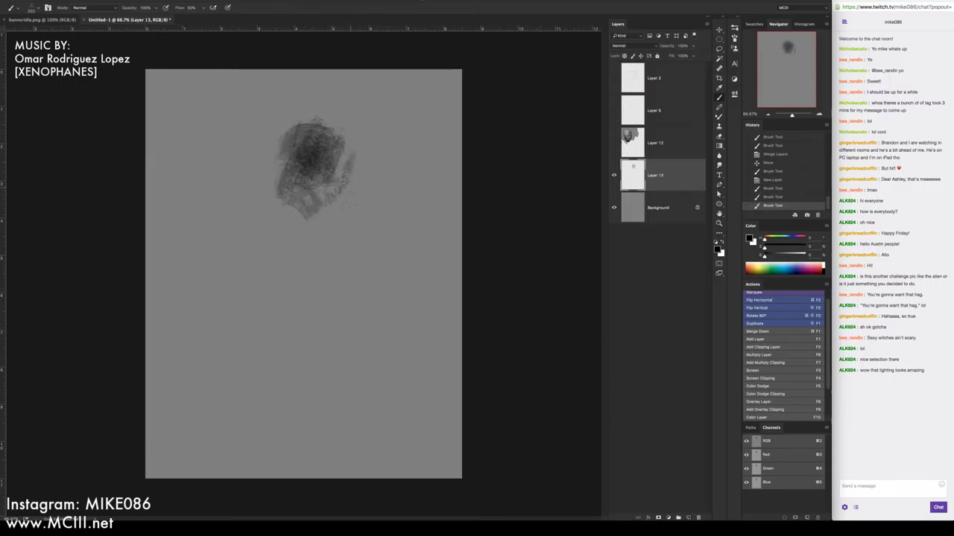
left_click_drag(310, 157, 357, 198)
left_click_drag(261, 175, 351, 205)
left_click_drag(269, 126, 283, 239)
left_click_drag(320, 213, 276, 253)
Fill in the head's lower-left side and shade its right side and lower edges dark
mouse_move(279, 220)
left_mouse_down()
mouse_move(294, 245)
mouse_move(324, 253)
left_mouse_up()
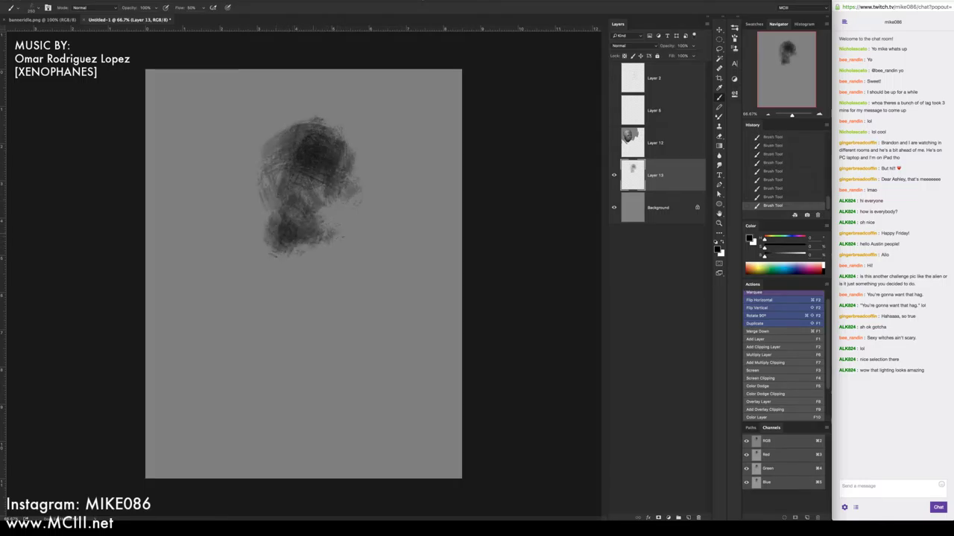
left_click_drag(350, 216, 325, 242)
left_click_drag(339, 198, 313, 224)
left_click_drag(350, 179, 328, 227)
left_click_drag(354, 153, 346, 194)
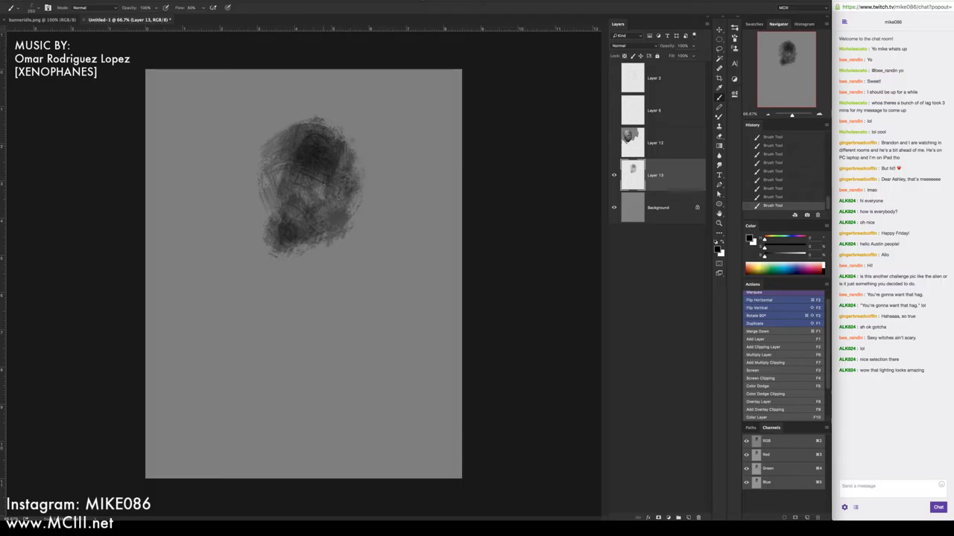
left_click_drag(301, 120, 361, 175)
mouse_move(354, 134)
left_mouse_down()
mouse_move(376, 201)
mouse_move(291, 261)
left_mouse_up()
left_click_drag(327, 247, 307, 268)
left_click_drag(361, 216, 320, 263)
mouse_move(366, 205)
left_mouse_down()
mouse_move(350, 275)
mouse_move(365, 253)
left_mouse_up()
mouse_move(370, 199)
left_mouse_down()
mouse_move(355, 218)
mouse_move(363, 246)
left_mouse_up()
mouse_move(362, 241)
left_mouse_down()
mouse_move(309, 274)
mouse_move(293, 254)
mouse_move(289, 264)
mouse_move(340, 267)
left_mouse_up()
Darken the lower right of the head, mark its centre, and carve out the left eye socket
left_click_drag(380, 195, 356, 237)
left_click_drag(358, 197, 338, 220)
left_click_drag(325, 179, 305, 193)
left_click_drag(317, 186, 315, 199)
mouse_move(329, 182)
left_mouse_down()
mouse_move(317, 195)
mouse_move(271, 198)
left_mouse_up()
left_click(311, 178)
left_click_drag(291, 181, 270, 203)
mouse_move(278, 182)
left_mouse_down()
mouse_move(268, 202)
mouse_move(283, 212)
mouse_move(336, 211)
mouse_move(336, 199)
left_mouse_up()
Darken the skull's jaw, right cheek, and top of the skull
left_click_drag(300, 229, 318, 246)
mouse_move(288, 245)
left_mouse_down()
mouse_move(313, 252)
mouse_move(301, 257)
left_mouse_up()
left_click_drag(286, 247, 325, 268)
left_click_drag(320, 237, 356, 268)
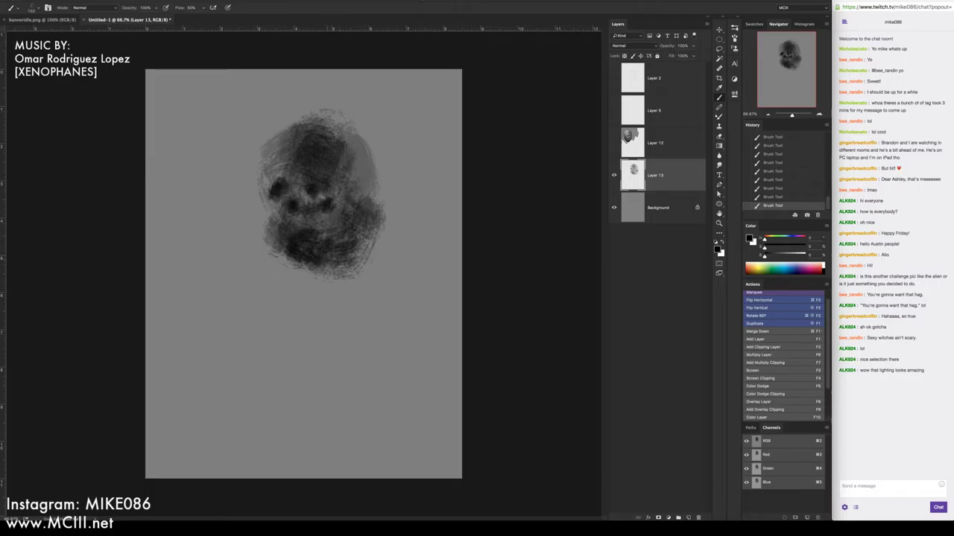
left_click_drag(349, 222, 361, 242)
mouse_move(356, 167)
left_mouse_down()
mouse_move(370, 180)
mouse_move(364, 204)
left_mouse_up()
mouse_move(360, 195)
left_mouse_down()
mouse_move(352, 216)
mouse_move(372, 176)
mouse_move(379, 207)
left_mouse_up()
left_click_drag(358, 152, 371, 167)
left_click_drag(354, 142, 328, 120)
left_click_drag(272, 133, 355, 113)
mouse_move(271, 141)
left_mouse_down()
mouse_move(301, 116)
mouse_move(252, 193)
mouse_move(263, 225)
mouse_move(249, 187)
mouse_move(255, 161)
mouse_move(261, 170)
left_mouse_up()
Erase back the skull's top edge, then paint sampled grey strokes around the eye
key("e")
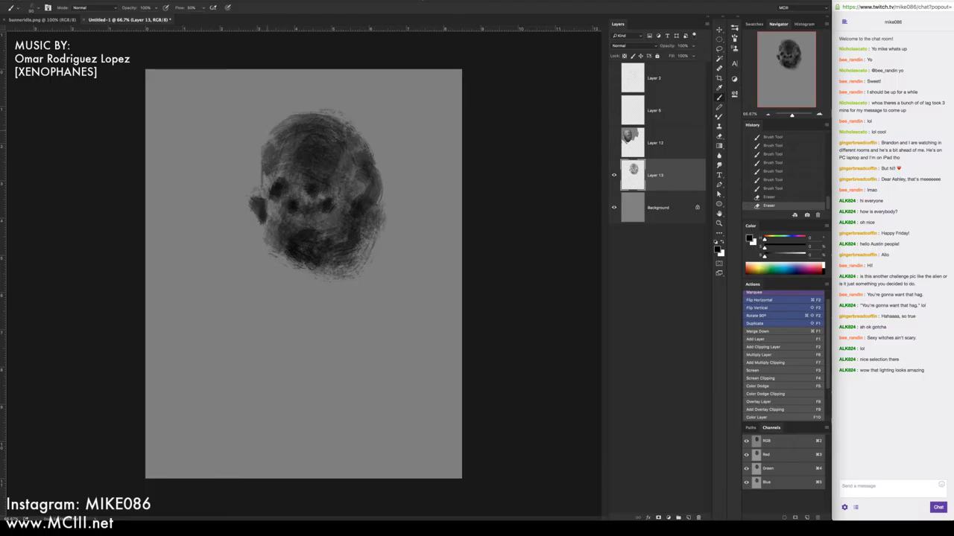
mouse_move(282, 124)
left_mouse_down()
mouse_move(333, 112)
mouse_move(313, 115)
left_mouse_up()
key("b")
left_click(288, 159, "alt")
left_click_drag(295, 164, 301, 168)
mouse_move(298, 165)
left_mouse_down()
mouse_move(305, 173)
mouse_move(316, 150)
mouse_move(317, 176)
mouse_move(339, 127)
mouse_move(322, 122)
mouse_move(278, 158)
mouse_move(274, 179)
mouse_move(266, 152)
mouse_move(286, 170)
mouse_move(327, 173)
mouse_move(313, 179)
left_mouse_up()
Add short dark strokes and dabs around the mouth and the skull's left side using sampled tones
left_click(277, 187, "alt")
left_click(318, 178, "alt")
left_click(327, 205, "alt")
mouse_move(295, 223)
left_mouse_down()
mouse_move(335, 213)
mouse_move(276, 240)
mouse_move(275, 225)
mouse_move(332, 199)
mouse_move(336, 205)
mouse_move(281, 213)
mouse_move(277, 205)
left_mouse_up()
left_click(321, 218, "alt")
left_click(275, 192, "alt")
left_click(321, 201, "alt")
left_click(308, 162, "alt")
left_click_drag(265, 234, 270, 228)
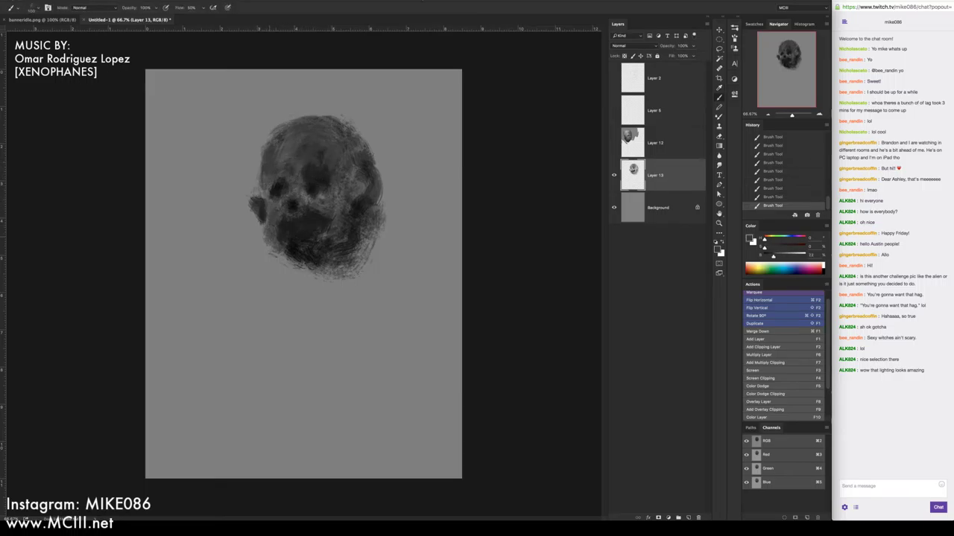
Darken the skull's lower left, then lighten the patch with a sampled mid grey
left_click(295, 208, "alt")
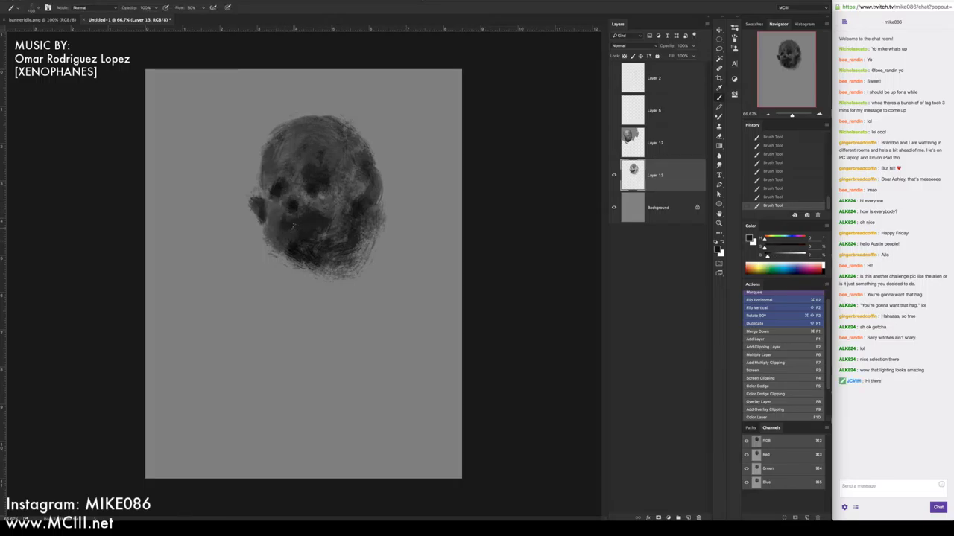
mouse_move(290, 225)
left_mouse_down()
mouse_move(287, 215)
mouse_move(280, 227)
mouse_move(295, 244)
left_mouse_up()
left_click(295, 207, "alt")
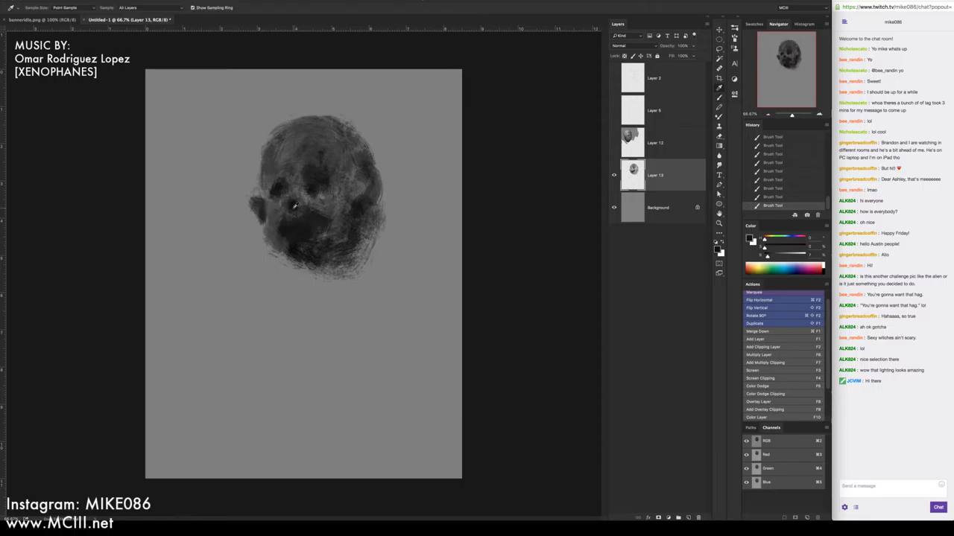
left_click(295, 207, "alt")
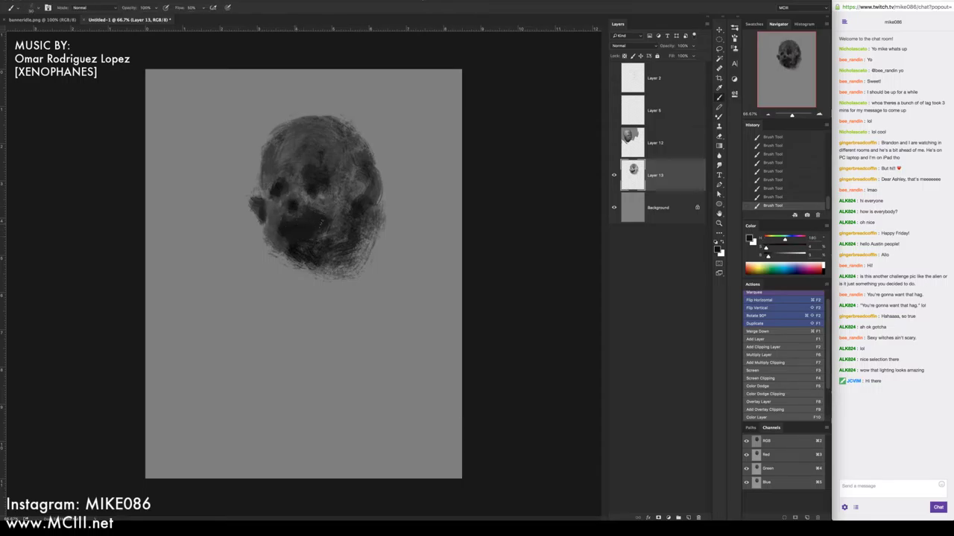
left_click(321, 206, "alt")
left_click_drag(280, 225, 290, 235)
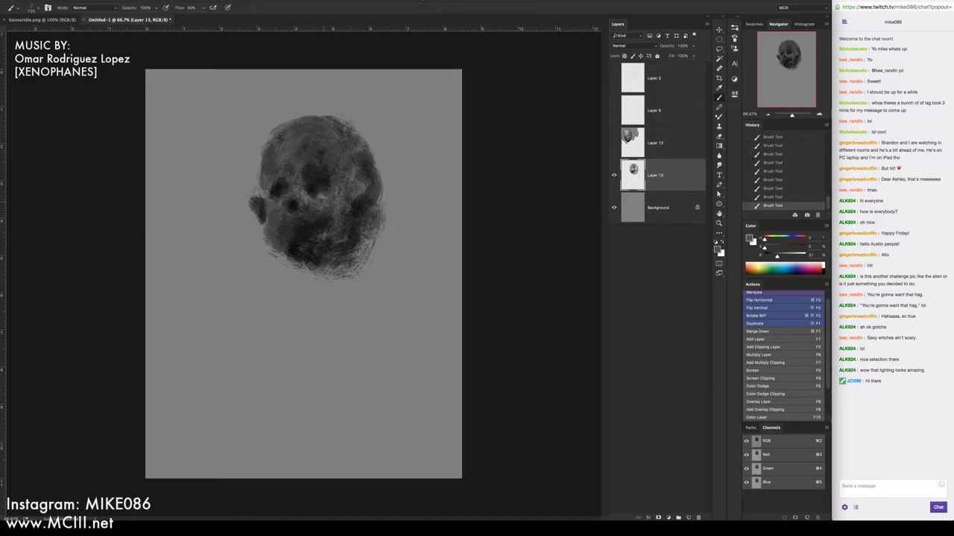
Mirror the canvas, lighten the lower-left skull and jaw, then deepen cheek and chin shadows
key("super+F2")
left_click(333, 198, "alt")
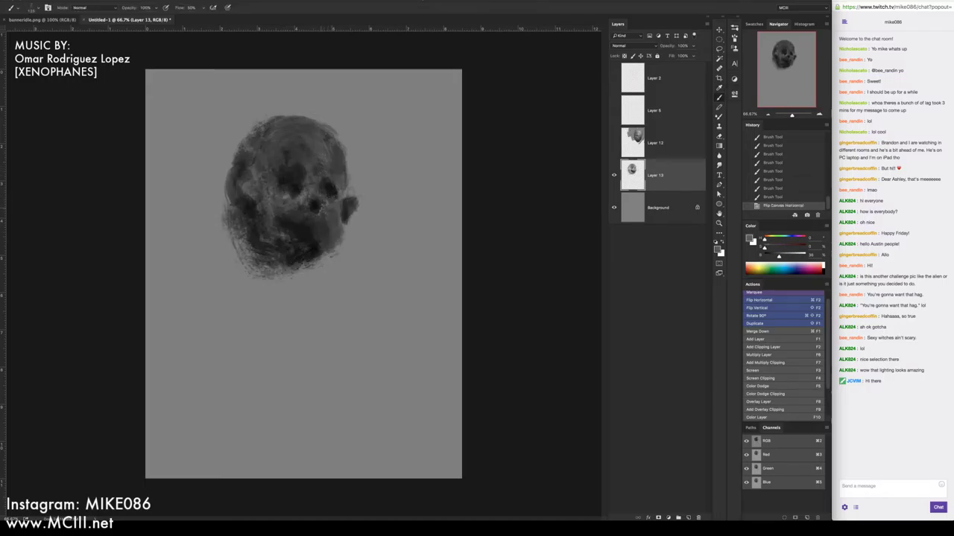
mouse_move(300, 222)
left_mouse_down()
mouse_move(283, 224)
mouse_move(292, 238)
mouse_move(322, 238)
left_mouse_up()
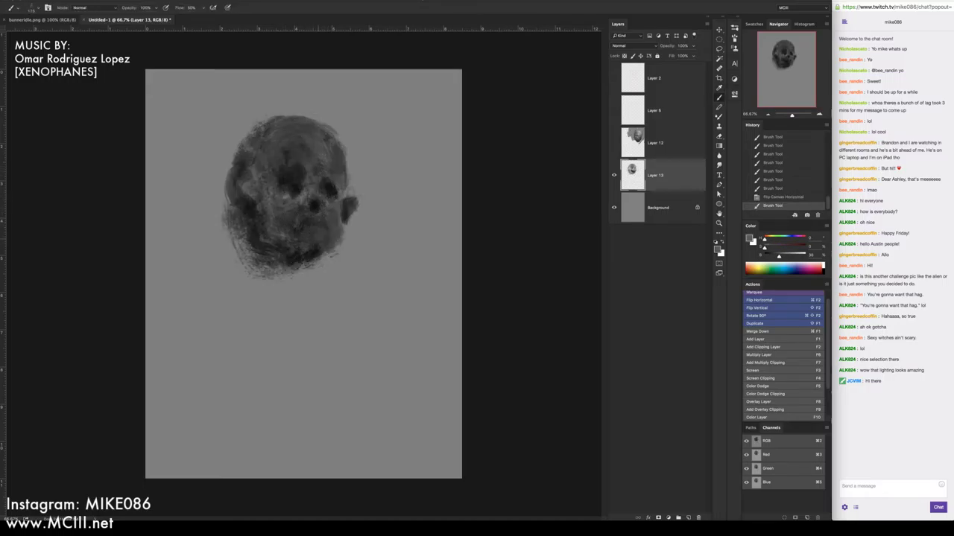
mouse_move(263, 243)
left_mouse_down()
mouse_move(298, 259)
mouse_move(322, 246)
mouse_move(326, 267)
left_mouse_up()
left_click(299, 185, "alt")
left_click(285, 214, "alt")
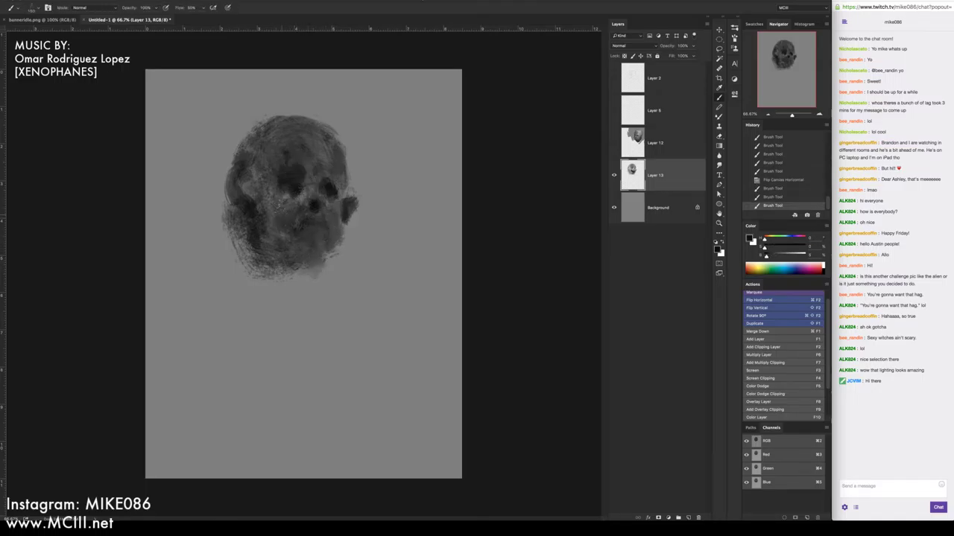
mouse_move(262, 206)
left_mouse_down()
mouse_move(257, 222)
mouse_move(311, 277)
left_mouse_up()
mouse_move(260, 240)
left_mouse_down()
mouse_move(293, 273)
mouse_move(322, 273)
mouse_move(304, 272)
mouse_move(314, 250)
mouse_move(334, 250)
mouse_move(292, 247)
mouse_move(307, 231)
mouse_move(301, 240)
mouse_move(294, 222)
mouse_move(295, 240)
mouse_move(322, 243)
left_mouse_up()
Darken around the mouth in black, paint lighter grey teeth, and flip the canvas back
left_click(315, 206, "alt")
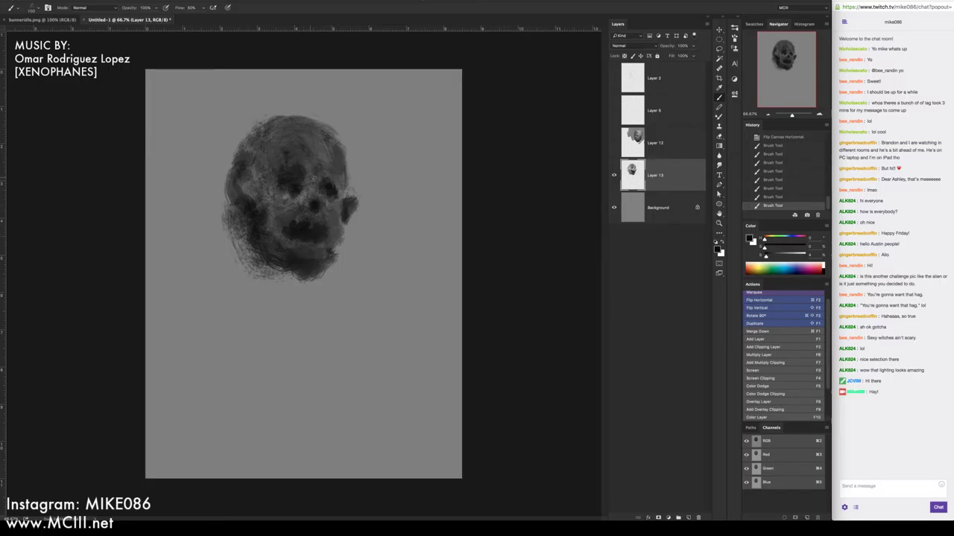
left_click(300, 197, "alt")
key("d")
mouse_move(296, 207)
left_mouse_down()
mouse_move(273, 218)
mouse_move(319, 218)
left_mouse_up()
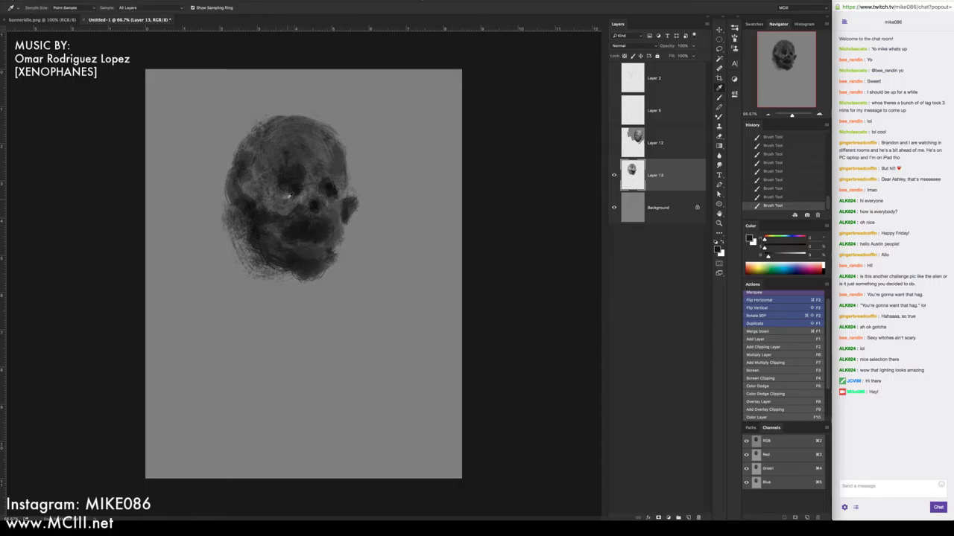
left_click(290, 195, "alt")
mouse_move(306, 230)
left_mouse_down()
mouse_move(300, 237)
mouse_move(318, 222)
left_mouse_up()
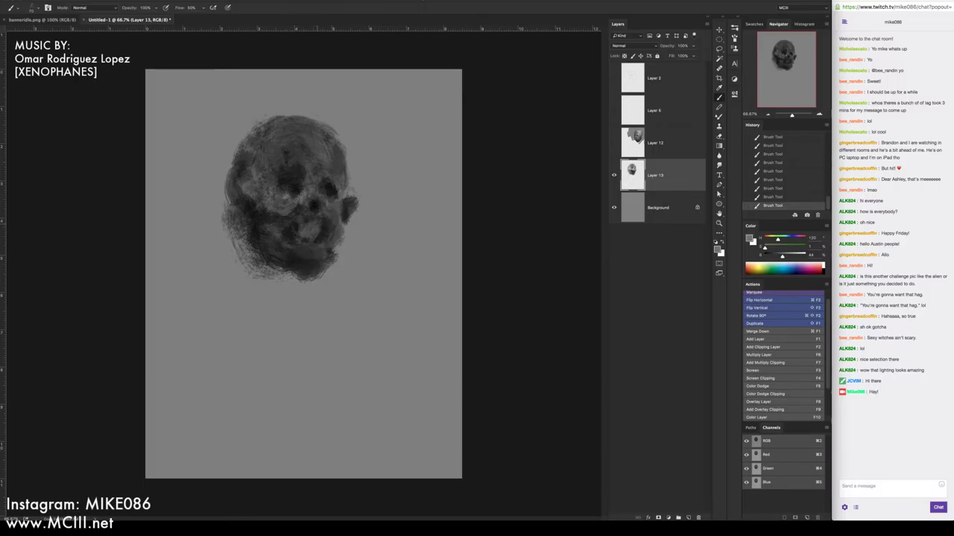
left_click(310, 203, "alt")
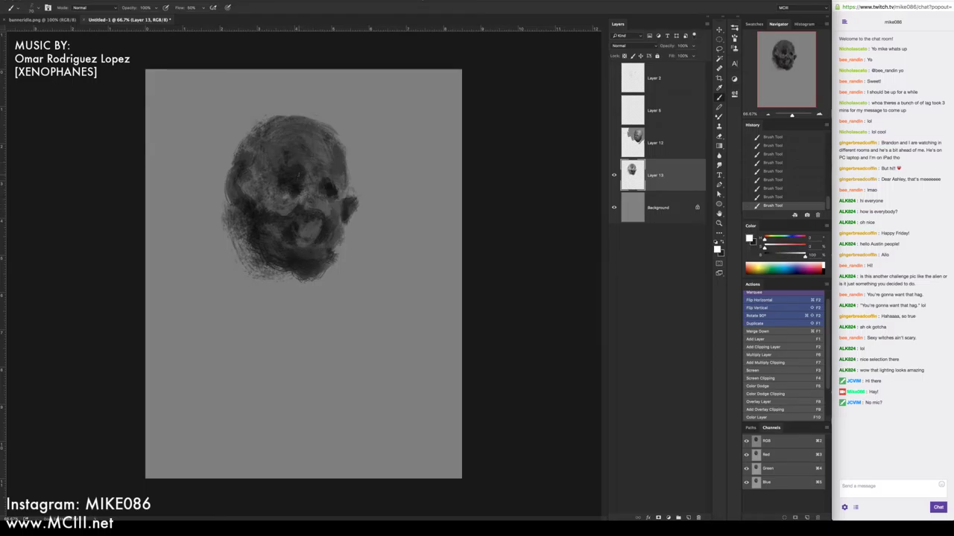
key("shift+F2")
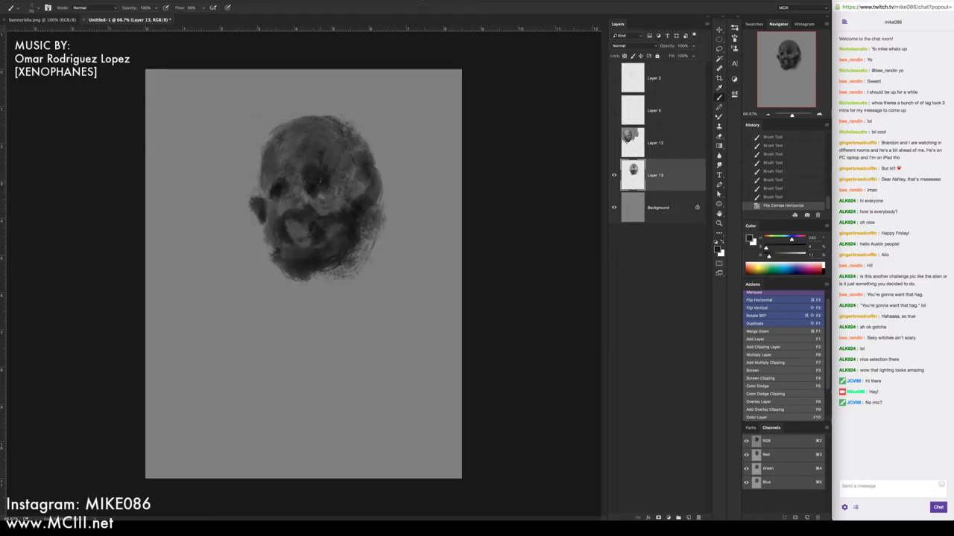
Paint lighter grey over the left ear, then darken the lower right jaw and right side with a smaller black brush
left_click(254, 197, "alt")
mouse_move(250, 203)
left_mouse_down()
mouse_move(283, 273)
mouse_move(327, 281)
left_mouse_up()
key("bracketleft")
key("bracketleft")
key("d")
key("bracketleft")
mouse_move(319, 279)
left_mouse_down()
mouse_move(357, 246)
mouse_move(387, 175)
mouse_move(401, 197)
mouse_move(386, 216)
left_mouse_up()
mouse_move(409, 186)
left_mouse_down()
mouse_move(354, 265)
mouse_move(408, 220)
left_mouse_up()
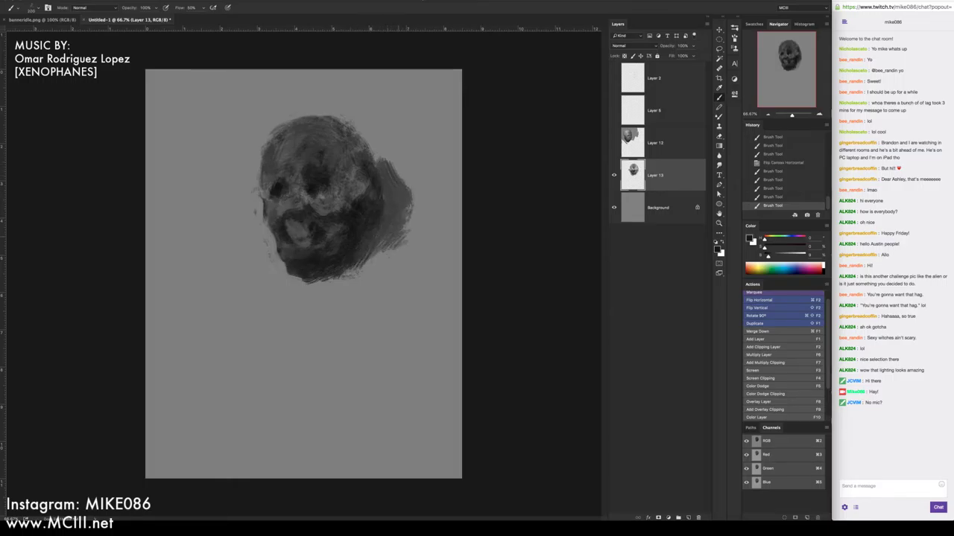
left_click_drag(379, 256, 419, 208)
Add light grey marks and a highlight beside the left eye socket
left_click(324, 210, "alt")
left_click_drag(295, 172, 312, 192)
left_click(318, 198, "alt")
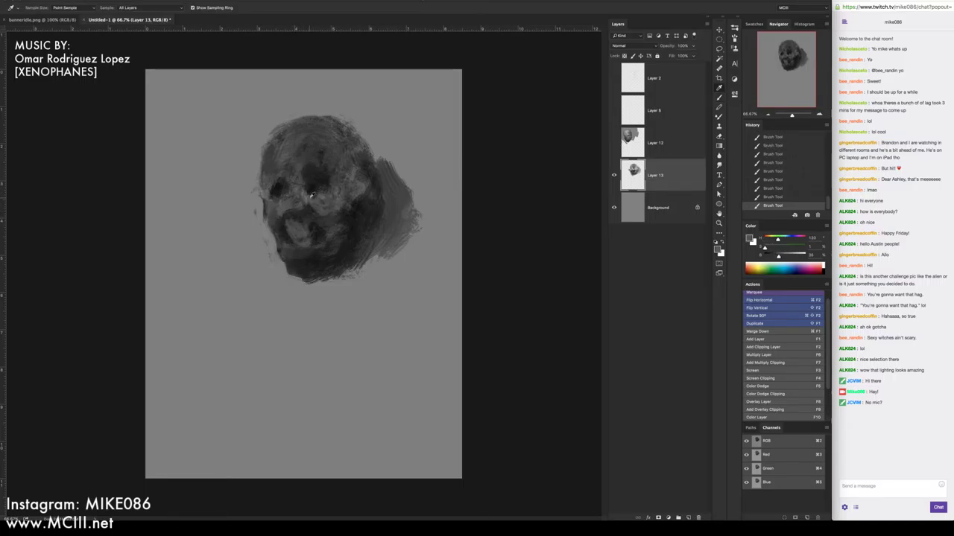
left_click(312, 195, "alt")
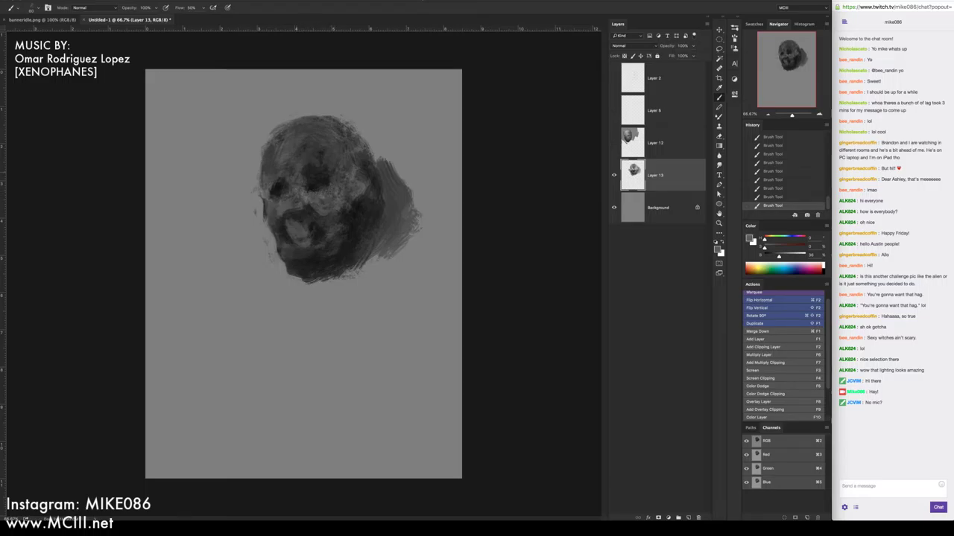
mouse_move(311, 166)
left_mouse_down()
mouse_move(323, 170)
mouse_move(325, 158)
mouse_move(294, 163)
mouse_move(322, 155)
mouse_move(295, 154)
mouse_move(313, 139)
mouse_move(335, 164)
left_mouse_up()
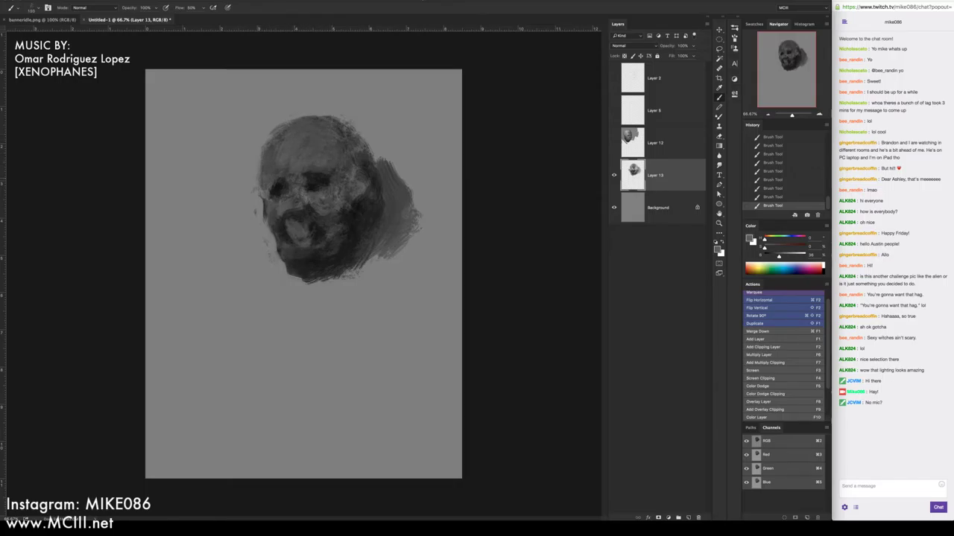
Add near-black strokes on the left side, lighten the lower-left cheek, and paint dark strokes into the jaw
left_click(277, 183, "alt")
mouse_move(277, 183)
left_mouse_down()
mouse_move(271, 189)
mouse_move(269, 181)
left_mouse_up()
left_click(296, 195, "alt")
left_click_drag(267, 211, 279, 236)
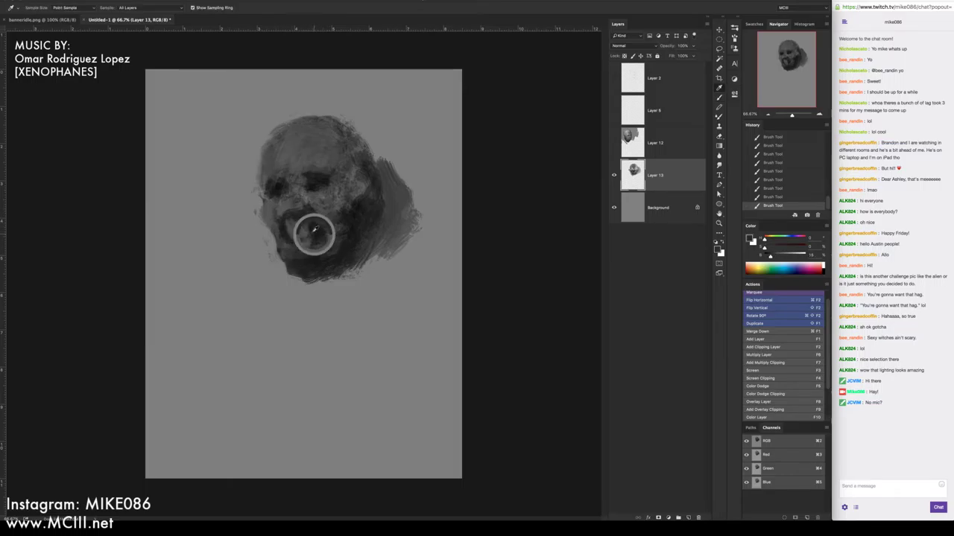
left_click(276, 192, "alt")
left_click(277, 187, "alt")
mouse_move(283, 222)
left_mouse_down()
mouse_move(294, 241)
mouse_move(303, 233)
mouse_move(313, 242)
mouse_move(296, 247)
mouse_move(322, 235)
mouse_move(288, 250)
mouse_move(337, 255)
left_mouse_up()
Darken the inside of the mouth and carve small light grey teeth into it
left_click(305, 245, "alt")
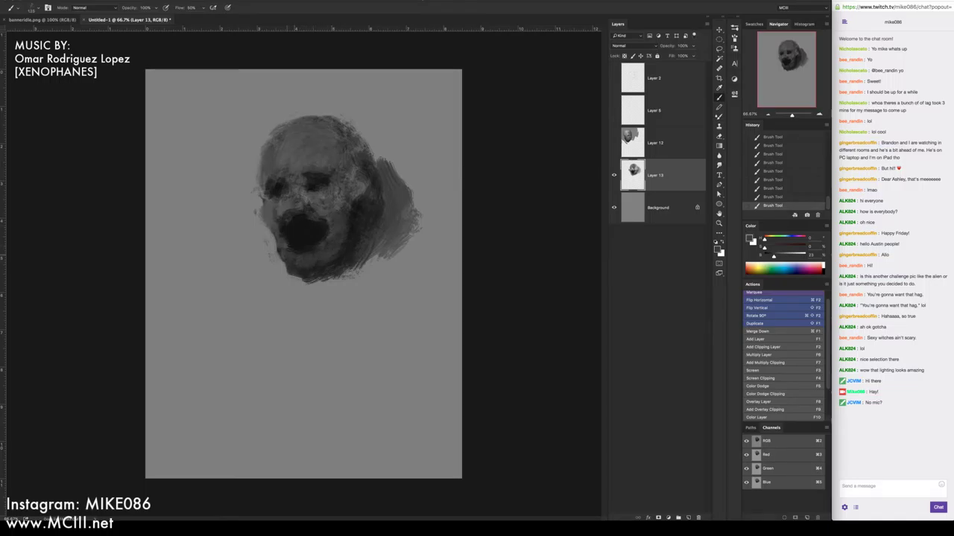
left_click(305, 201, "alt")
mouse_move(297, 222)
left_mouse_down()
mouse_move(299, 235)
mouse_move(311, 234)
left_mouse_up()
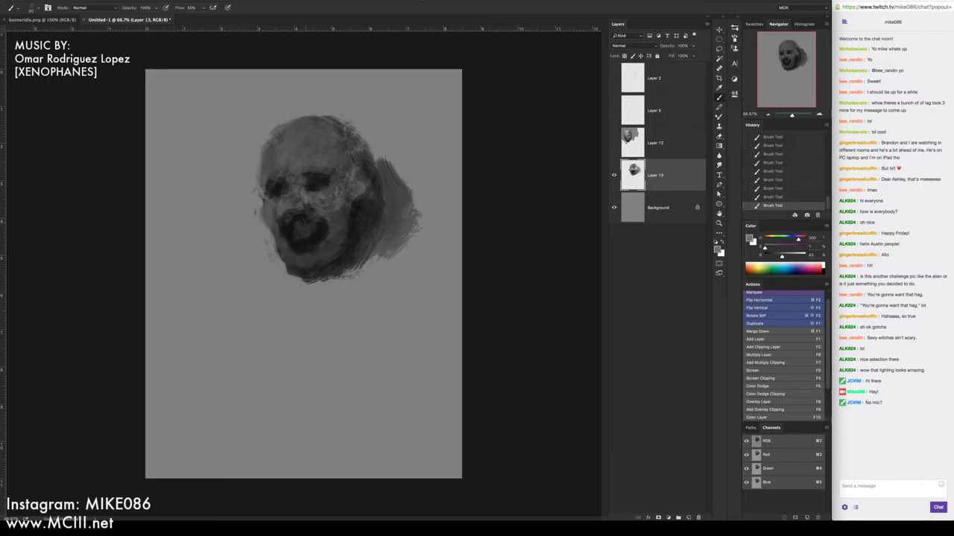
mouse_move(296, 233)
left_mouse_down()
mouse_move(307, 250)
mouse_move(311, 215)
mouse_move(294, 225)
mouse_move(298, 236)
left_mouse_up()
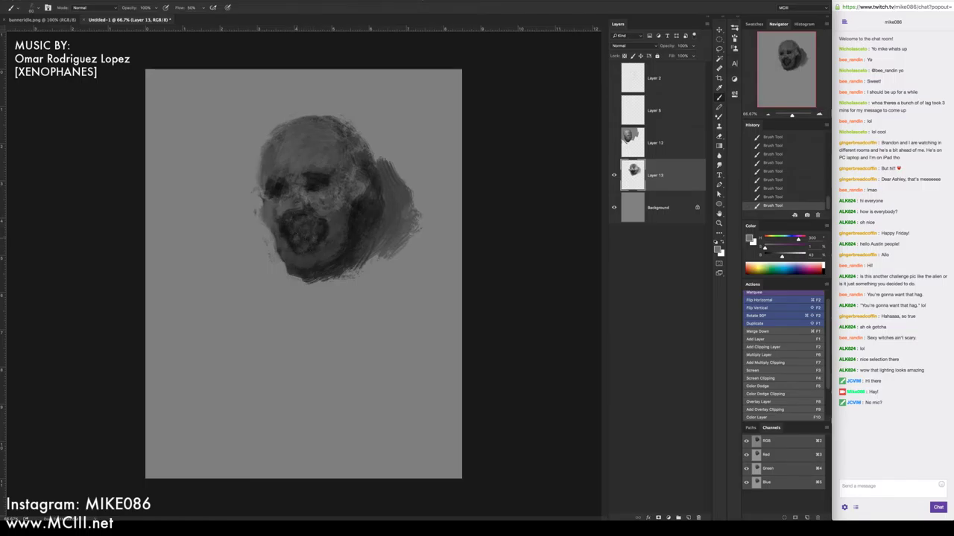
Paint a light stroke down the right cheek, then build dark shading beside it
left_click(298, 207, "alt")
left_click(341, 219, "alt")
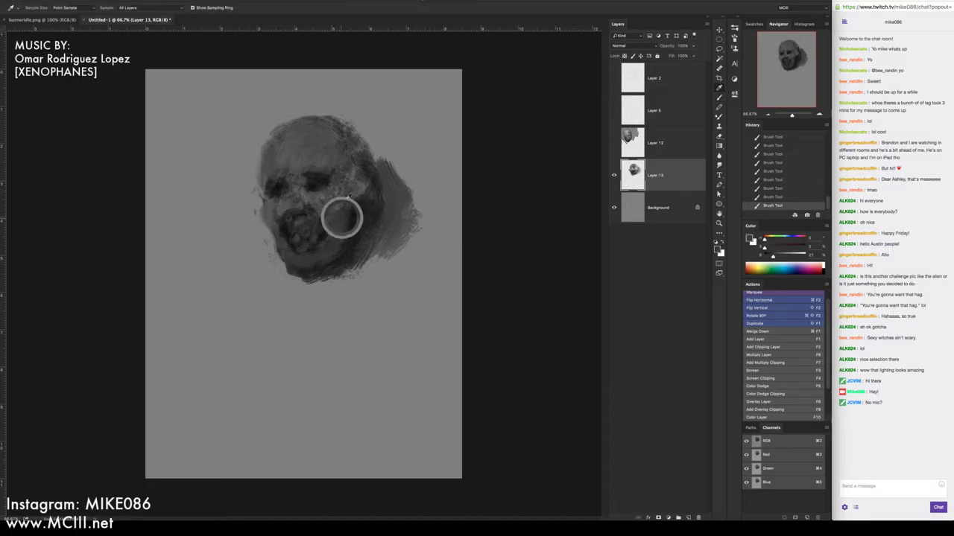
left_click(357, 191, "alt")
left_click(362, 187, "alt")
mouse_move(365, 176)
left_mouse_down()
mouse_move(362, 215)
mouse_move(352, 222)
mouse_move(349, 212)
left_mouse_up()
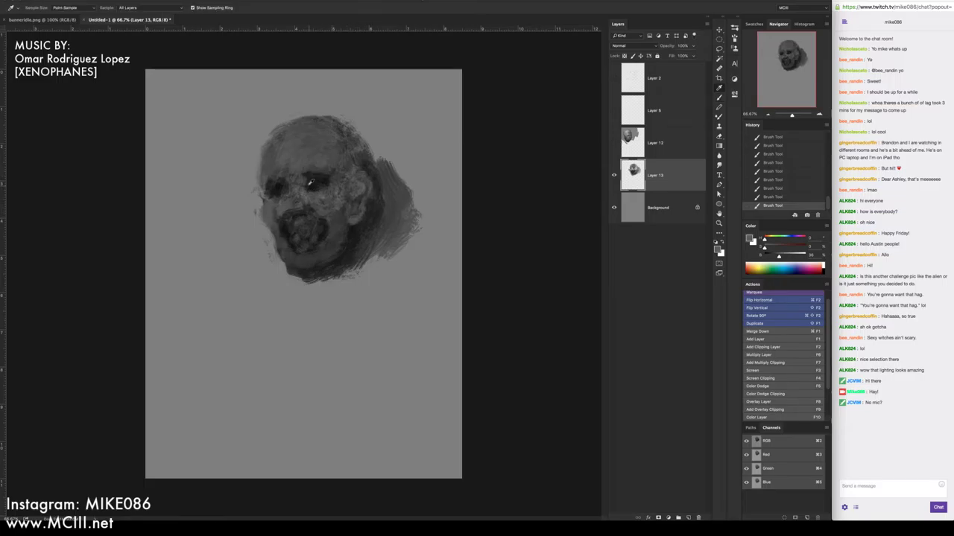
left_click(314, 187, "alt")
left_click(353, 195)
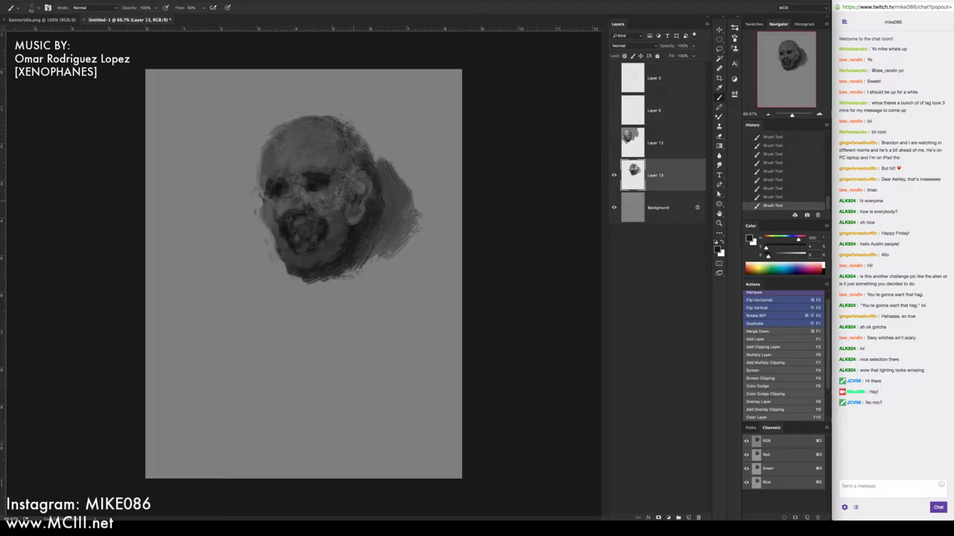
left_click_drag(355, 192, 353, 221)
Dab grey tones on the skull's upper right and top, lighten the right face, and add a forehead highlight
left_click(353, 216, "alt")
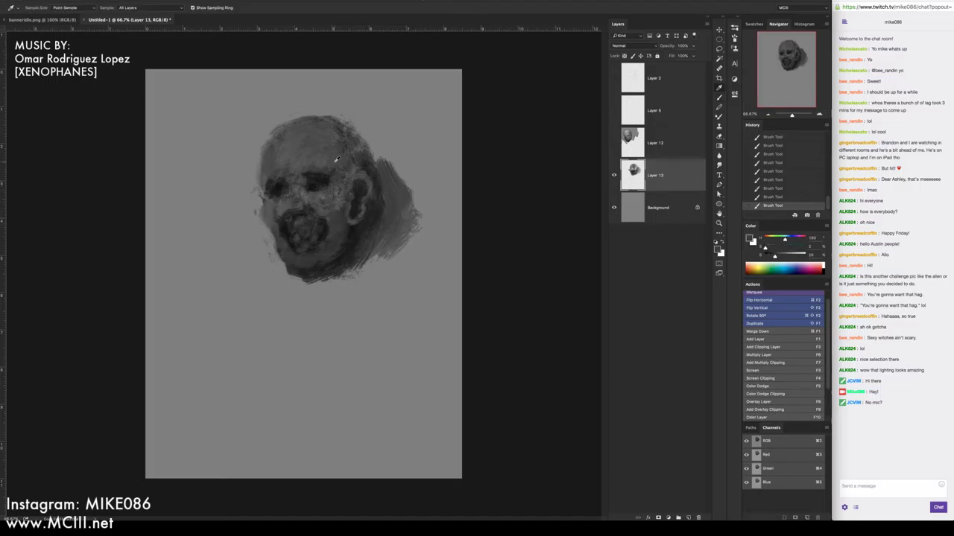
mouse_move(353, 155)
left_mouse_down()
mouse_move(372, 167)
mouse_move(380, 204)
mouse_move(392, 195)
left_mouse_up()
left_click(356, 129)
left_click(341, 198, "alt")
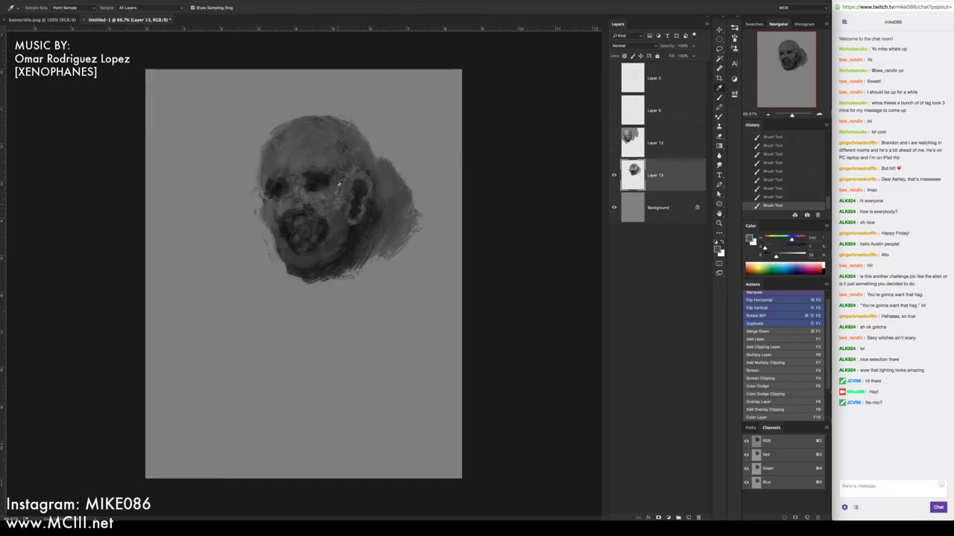
left_click(331, 196, "alt")
left_click(332, 187, "alt")
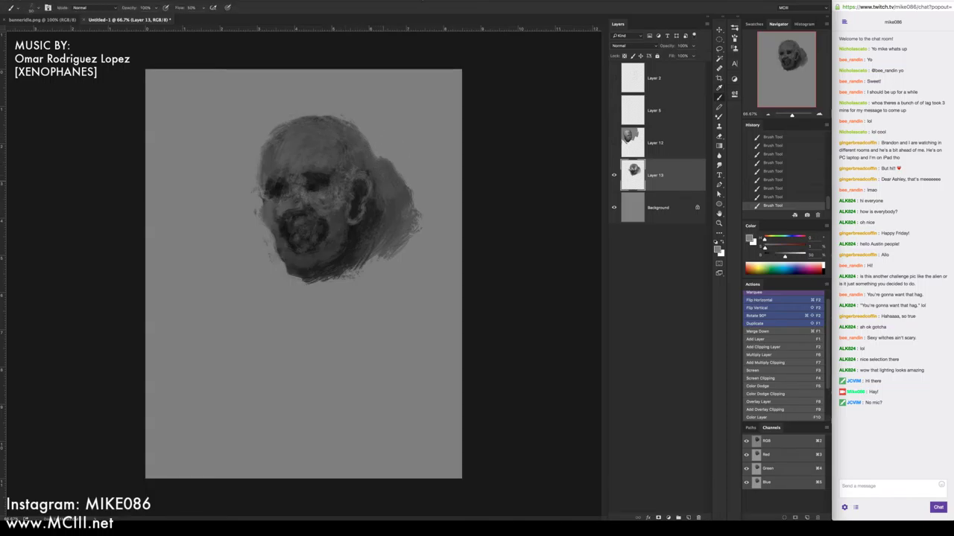
left_click_drag(387, 179, 398, 179)
left_click_drag(304, 163, 266, 171)
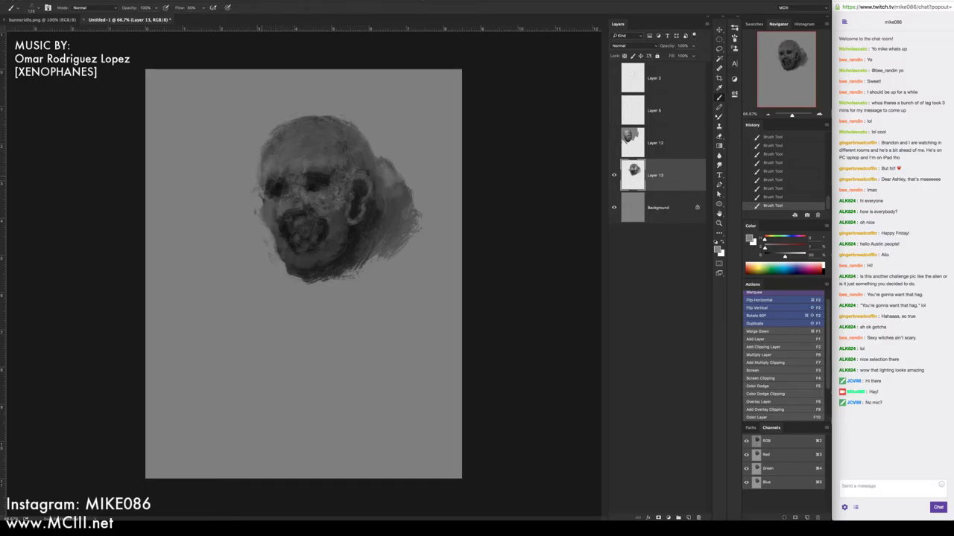
left_click(861, 488)
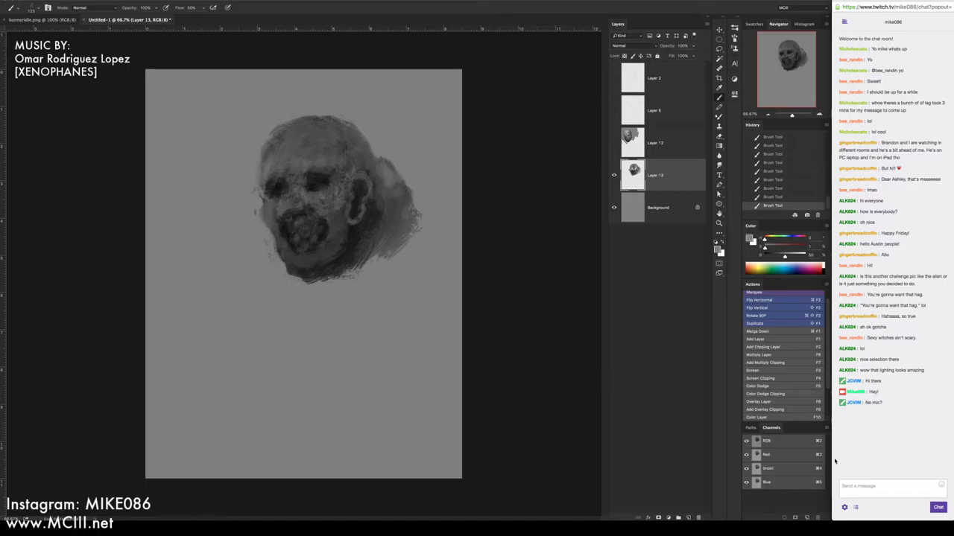
Send the chat messages 'no scedd thing' and 'speed'
type("no scedd thing")
key("Return")
type("speed")
key("Return")
Dab light paint on the forehead and around and below the left eye
left_click(306, 154)
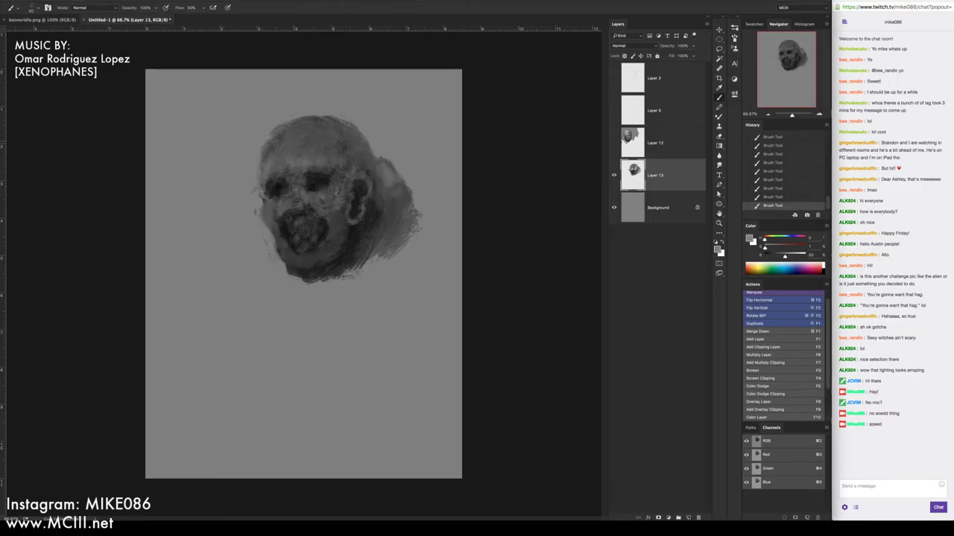
mouse_move(283, 137)
left_mouse_down()
mouse_move(298, 128)
mouse_move(302, 143)
mouse_move(322, 122)
left_mouse_up()
left_click(320, 134)
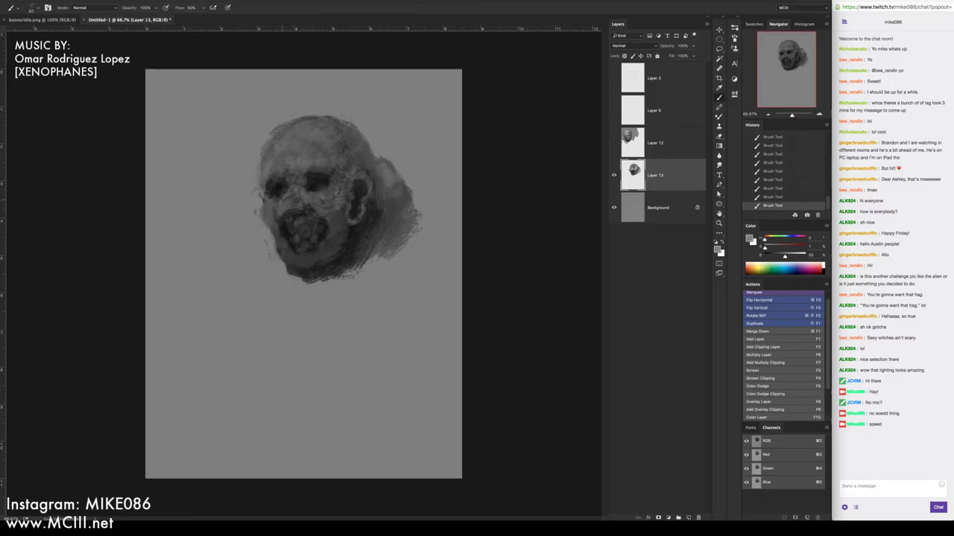
left_click_drag(281, 202, 291, 192)
left_click(299, 186)
left_click(297, 198)
left_click(304, 204)
Lighten the lower left side and left edge of the face with light dabs
left_click_drag(288, 210, 295, 210)
left_click(276, 212)
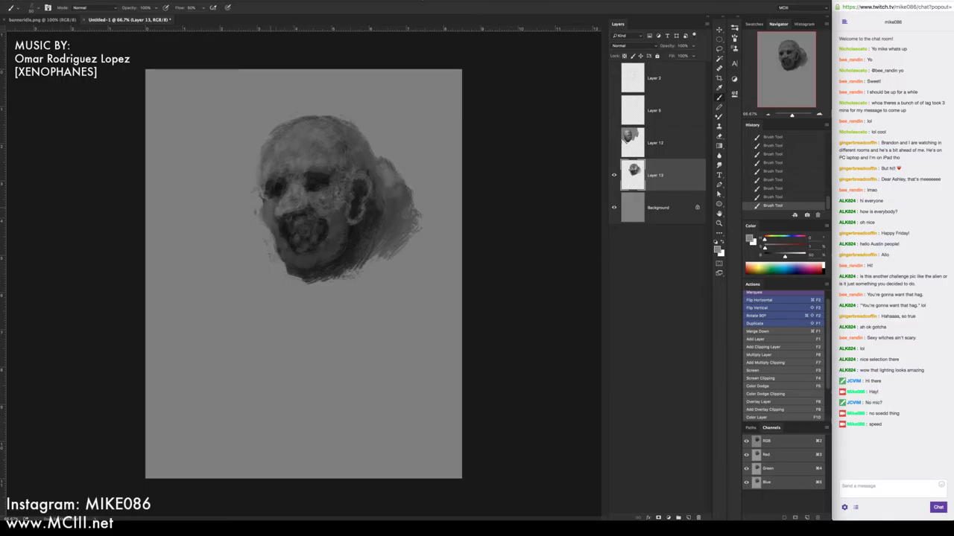
left_click(275, 203)
left_click(268, 198)
left_click(276, 222)
left_click_drag(282, 226, 284, 237)
Highlight across the nose, cheek and mouth, then flip the canvas horizontally
left_click(308, 190)
mouse_move(306, 189)
left_mouse_down()
mouse_move(328, 187)
mouse_move(339, 172)
left_mouse_up()
left_click_drag(326, 210, 330, 217)
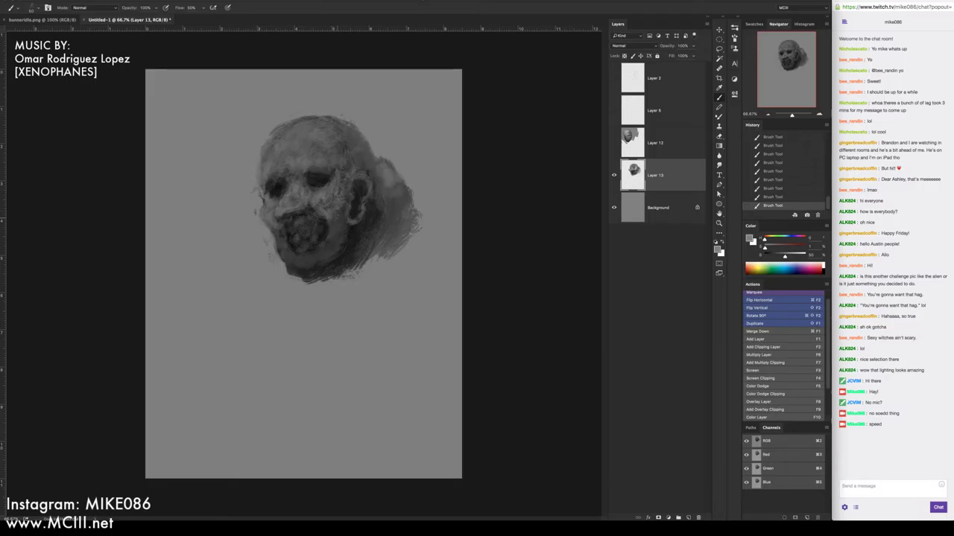
mouse_move(291, 252)
left_mouse_down()
mouse_move(282, 239)
mouse_move(305, 260)
left_mouse_up()
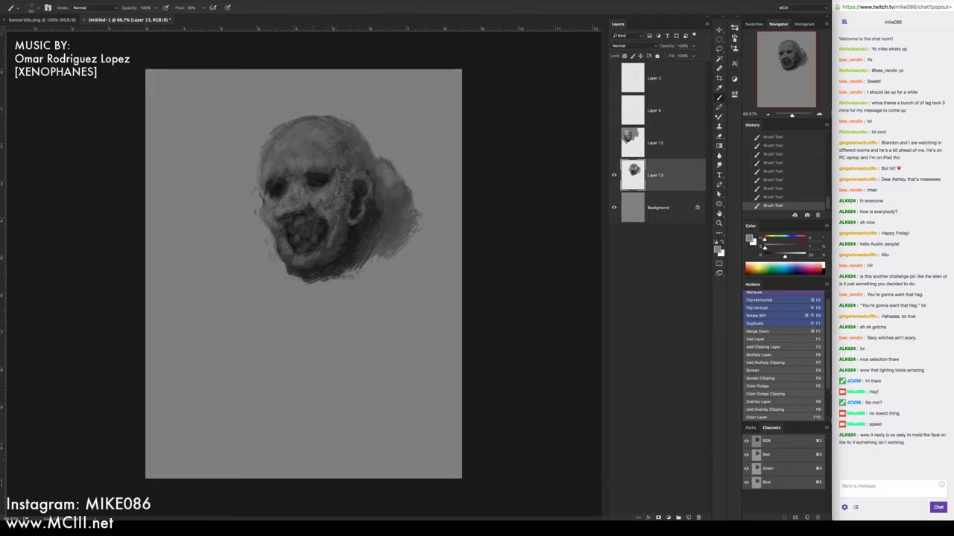
key("F2")
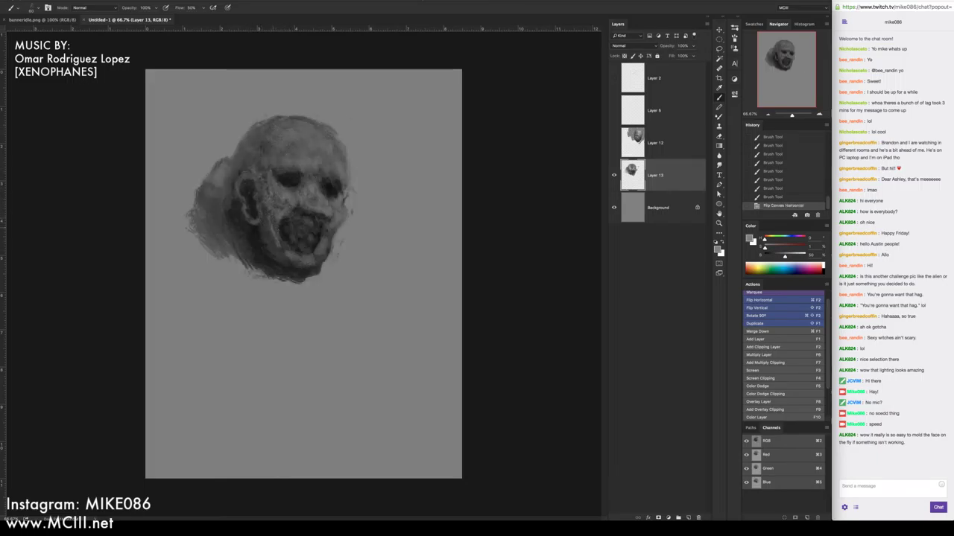
Switch to a different brush preset and lower the brush flow to 50%
right_click(282, 250)
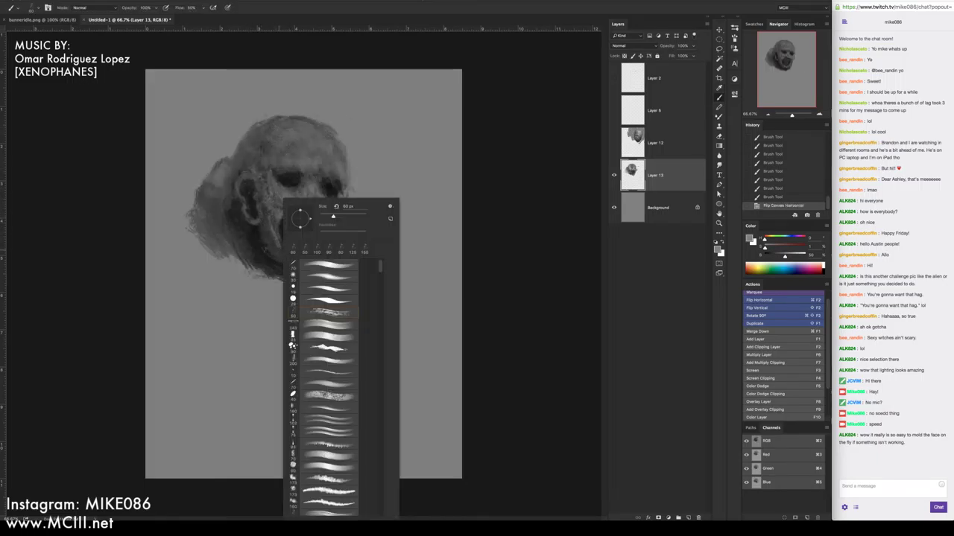
left_click(277, 254)
right_click(270, 254)
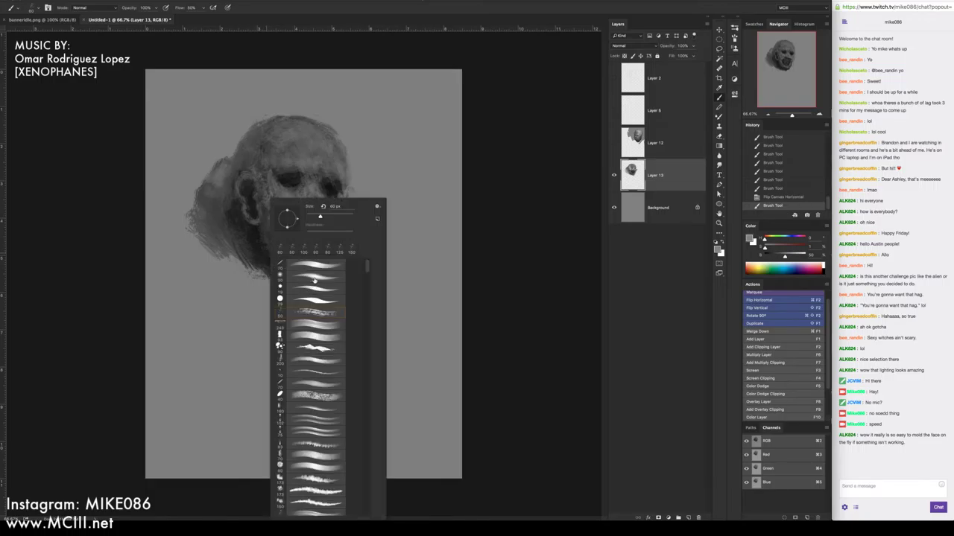
left_click(287, 212)
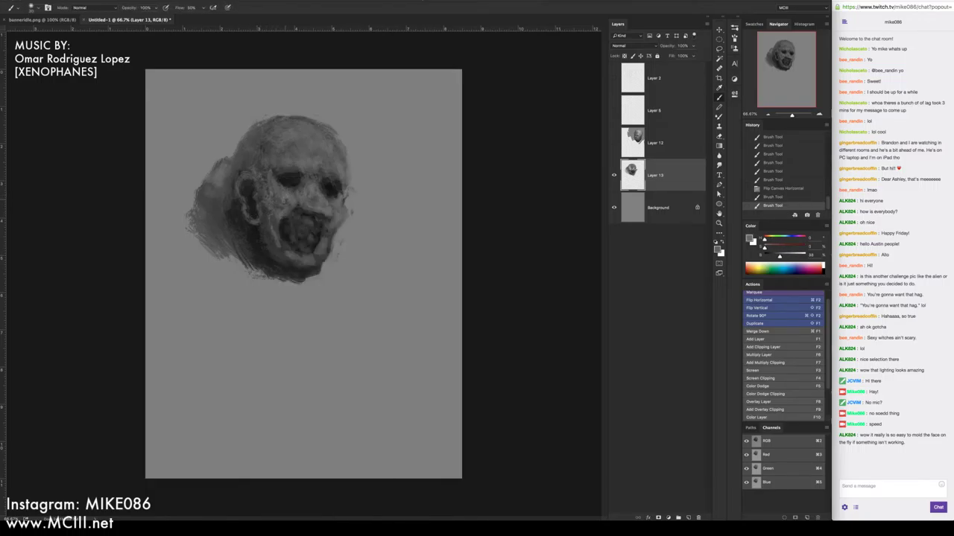
mouse_move(266, 211)
left_mouse_down()
mouse_move(280, 255)
mouse_move(322, 252)
mouse_move(299, 256)
mouse_move(267, 241)
mouse_move(294, 257)
mouse_move(269, 239)
left_mouse_up()
left_click(275, 239)
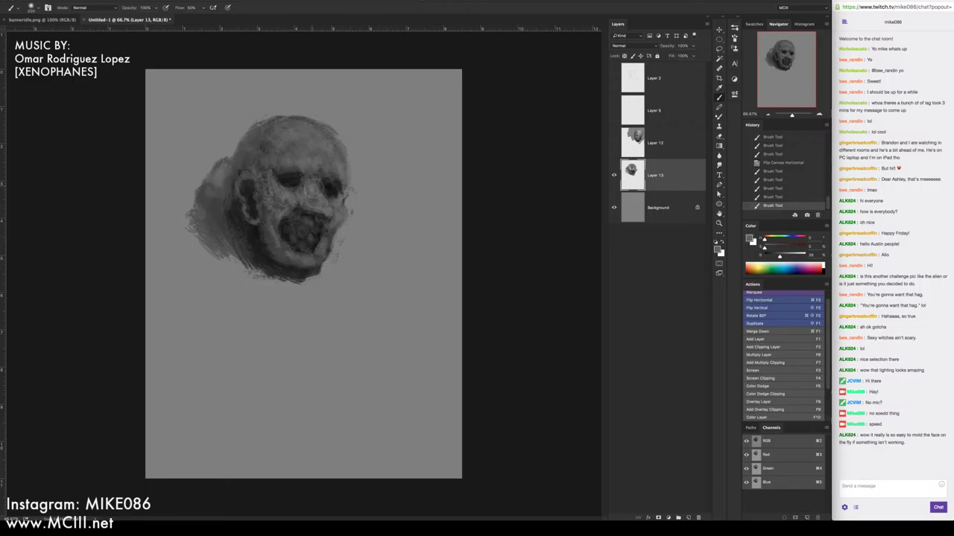
key("shift+5")
Repaint the left cheek and mouth area with the softer brush
left_click(291, 224)
left_click(291, 223)
left_click(325, 196)
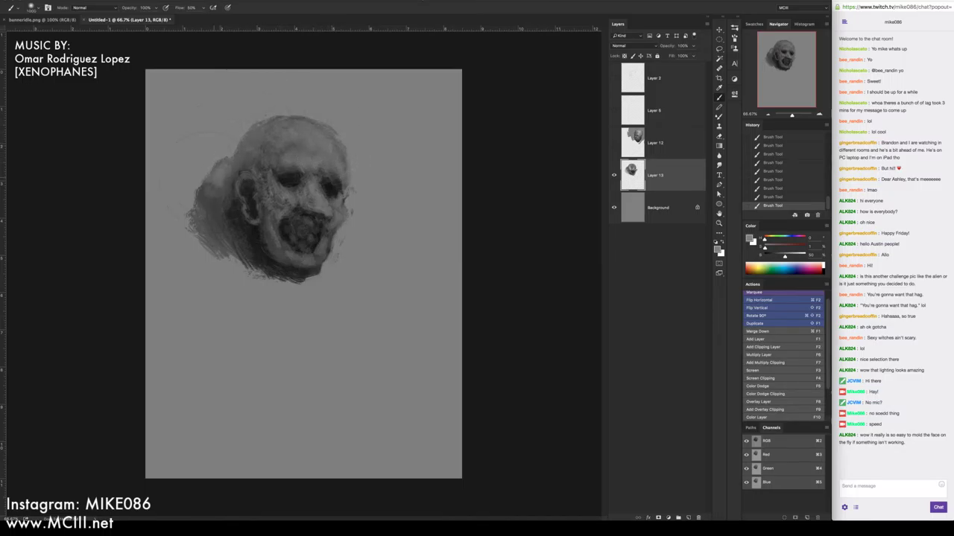
left_click_drag(276, 195, 264, 219)
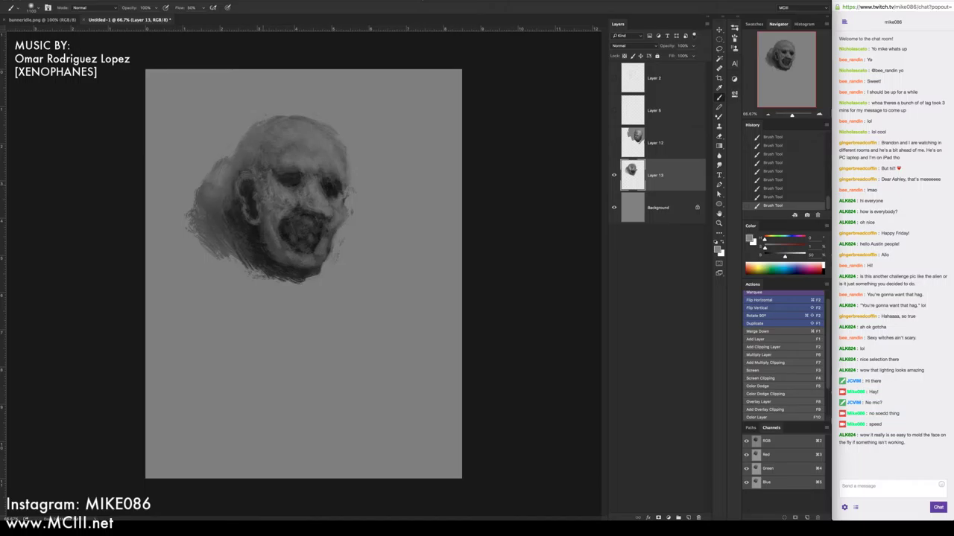
mouse_move(287, 254)
left_mouse_down()
mouse_move(273, 233)
mouse_move(302, 265)
mouse_move(317, 257)
mouse_move(357, 198)
left_mouse_up()
left_click(328, 183, "alt")
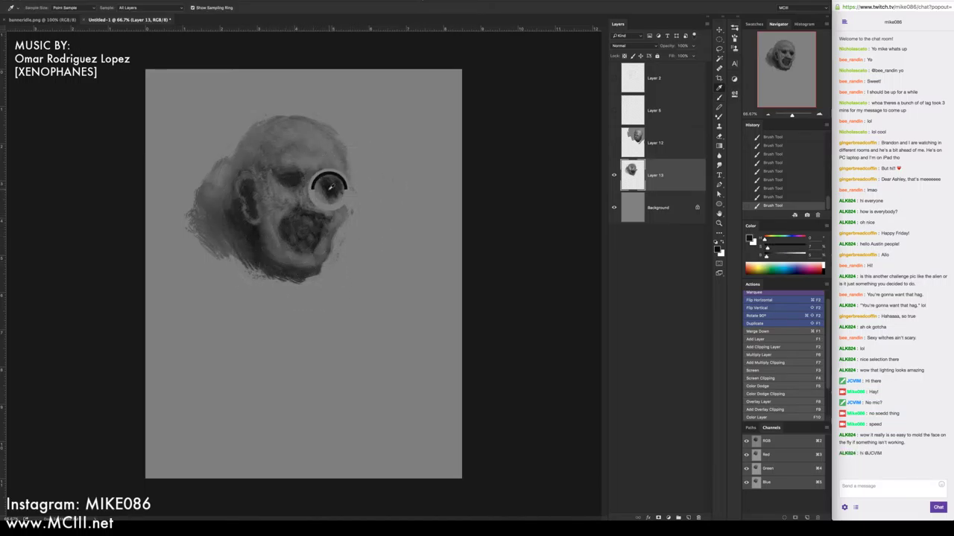
left_click_drag(311, 172, 301, 216)
Resize the brush smaller and darken the right eye and left eye socket
key("bracketleft")
key("bracketleft")
key("bracketleft")
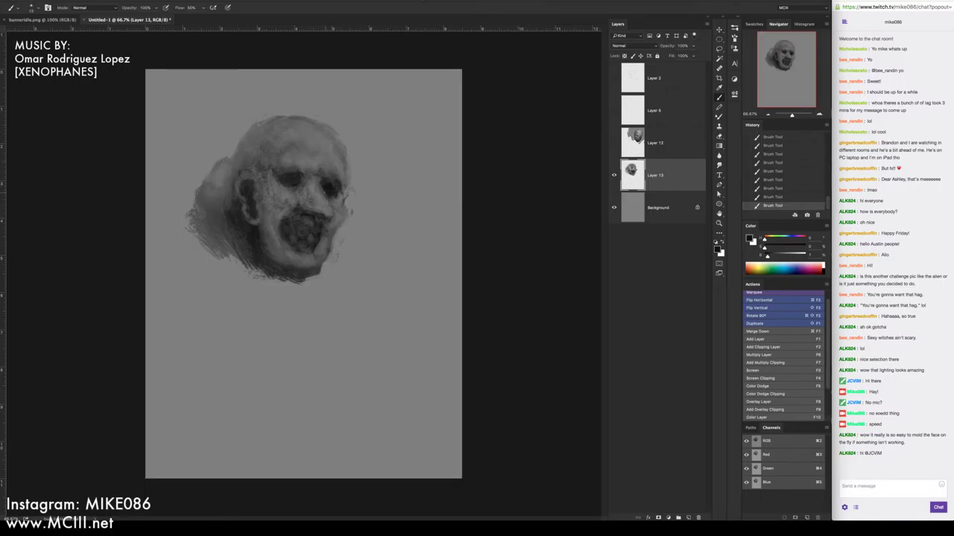
key("bracketright")
left_click(304, 178)
mouse_move(295, 172)
left_mouse_down()
mouse_move(281, 172)
mouse_move(292, 188)
mouse_move(304, 177)
mouse_move(276, 171)
mouse_move(296, 166)
mouse_move(288, 162)
left_mouse_up()
Resample greys and deepen both eye sockets into dark hollows
left_click(303, 175)
left_click(295, 162, "alt")
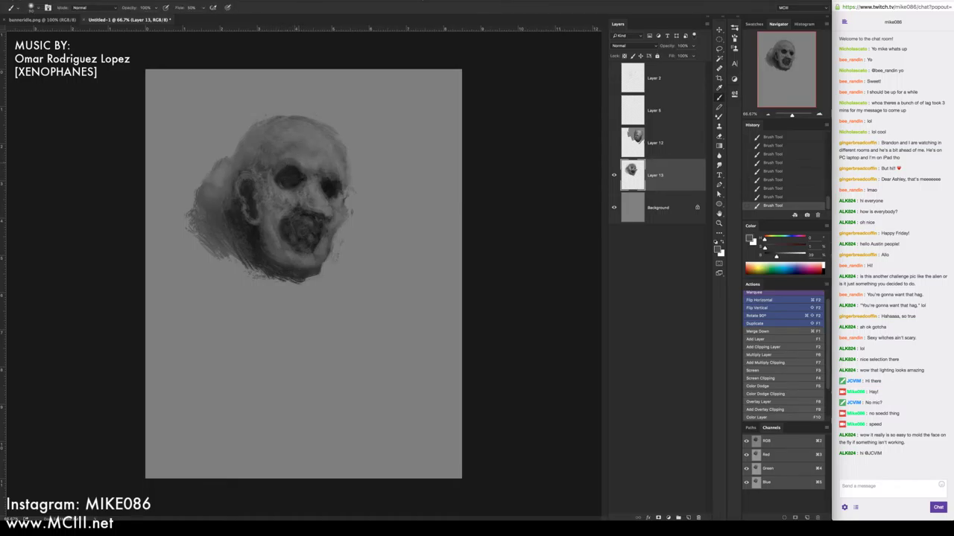
left_click_drag(288, 168, 299, 170)
left_click(296, 170, "alt")
left_click(299, 179, "alt")
left_click(303, 177)
left_click(857, 487)
Reply 'yeah' and 'lol the ideas in your head' in the chat
type("yeah")
key("Return")
type("i'll keep")
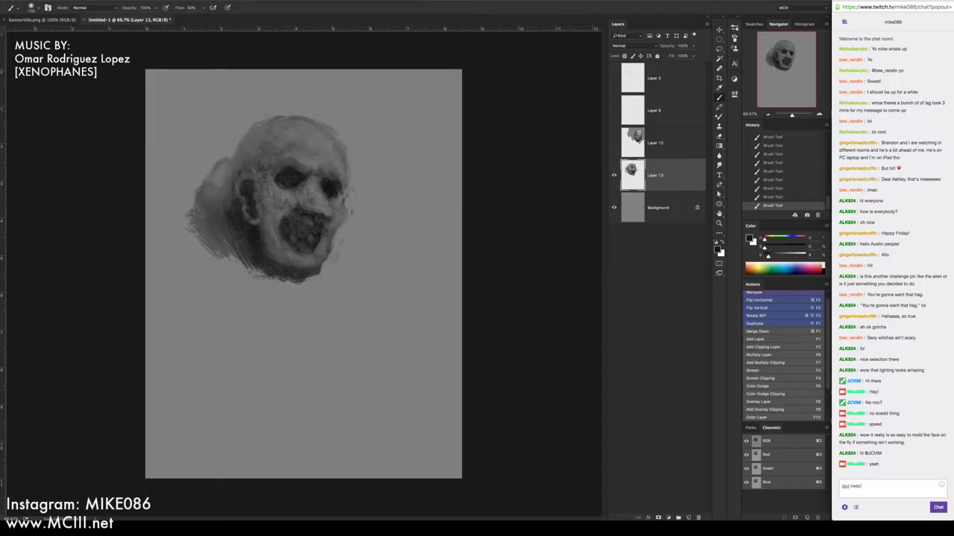
key("BackSpace")
key("BackSpace")
key("BackSpace")
key("BackSpace")
key("BackSpace")
key("BackSpace")
type("lol the ideas in your head")
key("Return")
Shrink the brush to about 70 and add a highlight to the left eye
left_click(307, 156, "alt")
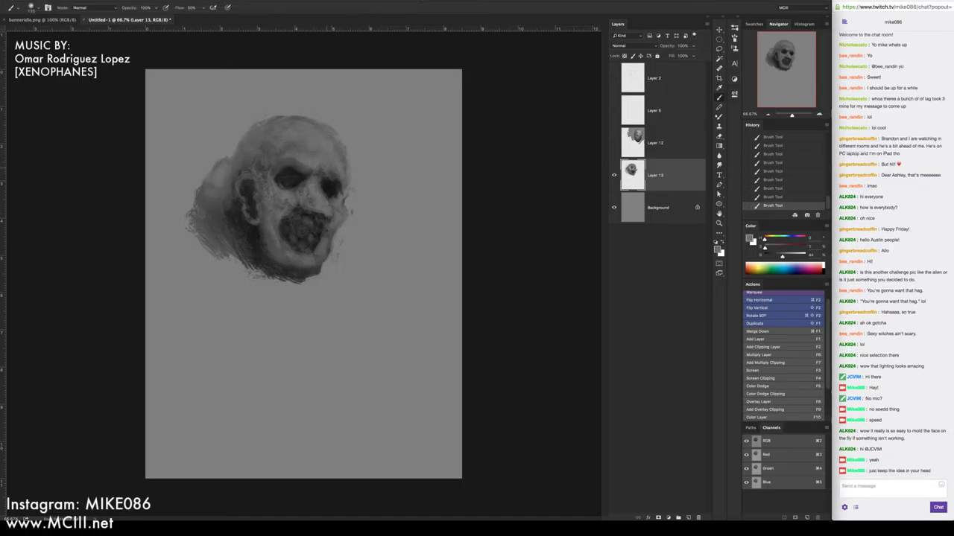
left_click(326, 176, "alt")
key("bracketleft")
key("bracketleft")
key("bracketleft")
left_click(327, 192, "alt")
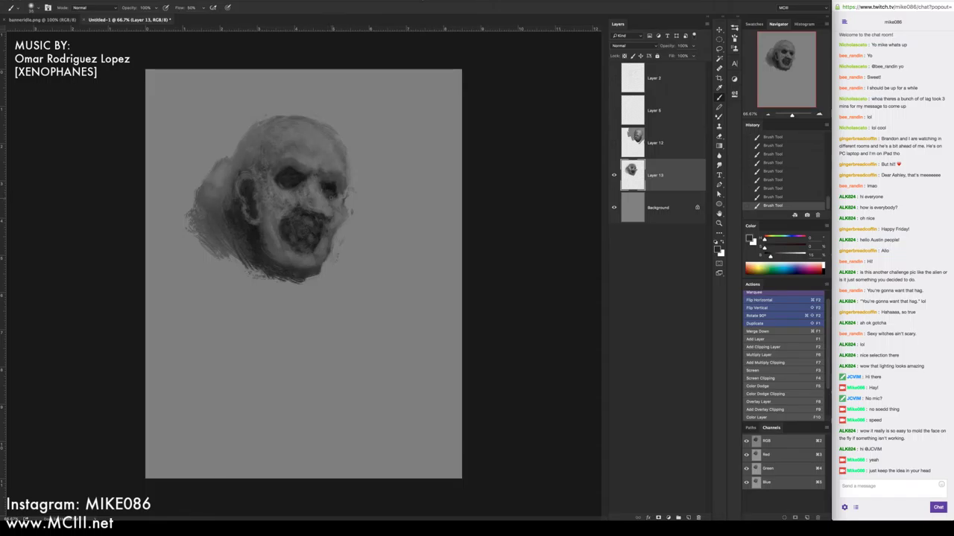
left_click(374, 190, "alt")
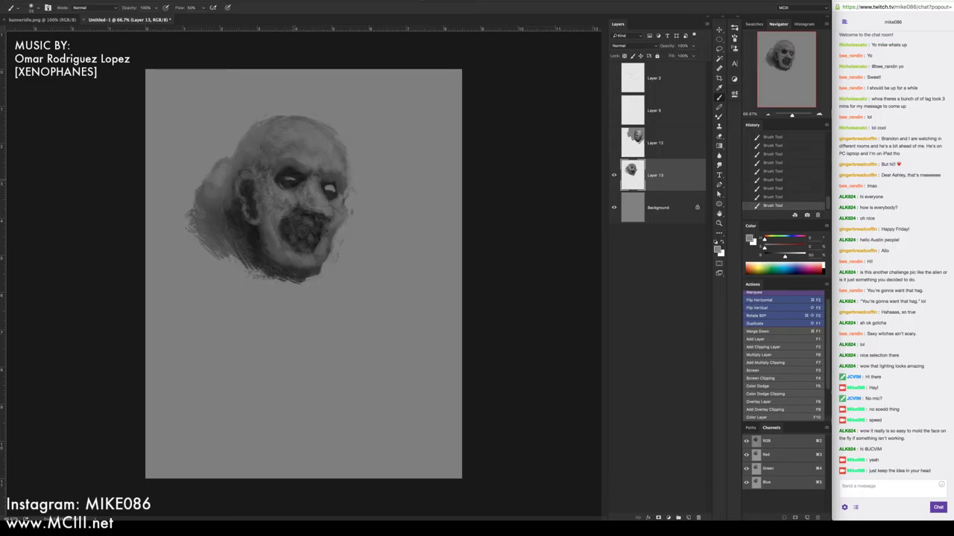
left_click_drag(284, 179, 294, 179)
Paint lighter grey planes between the eyes and down the nose
left_click(298, 237, "alt")
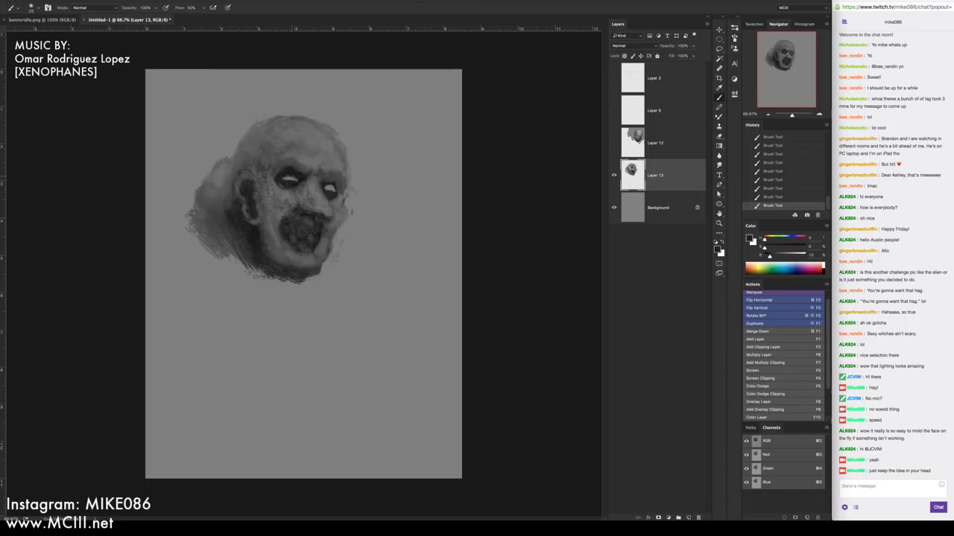
left_click(301, 170, "alt")
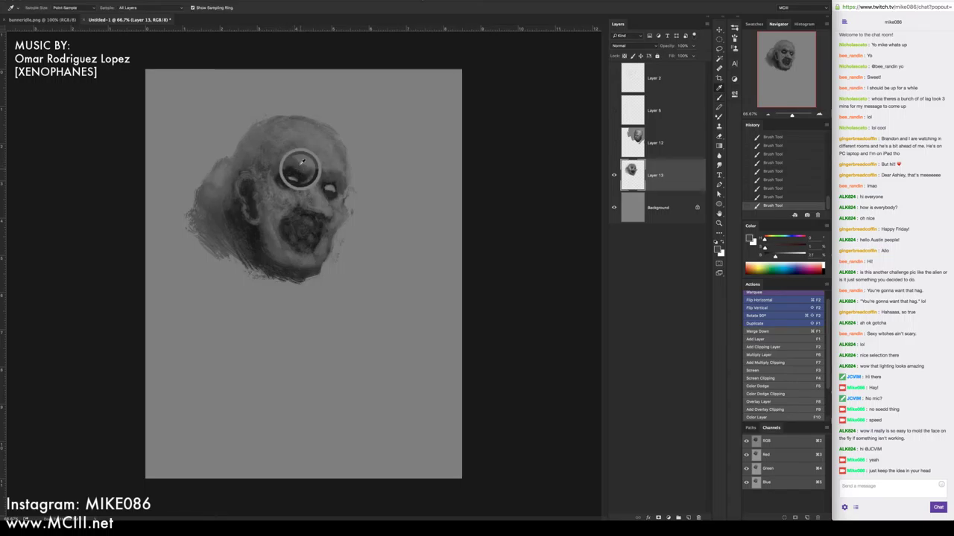
left_click_drag(281, 172, 304, 176)
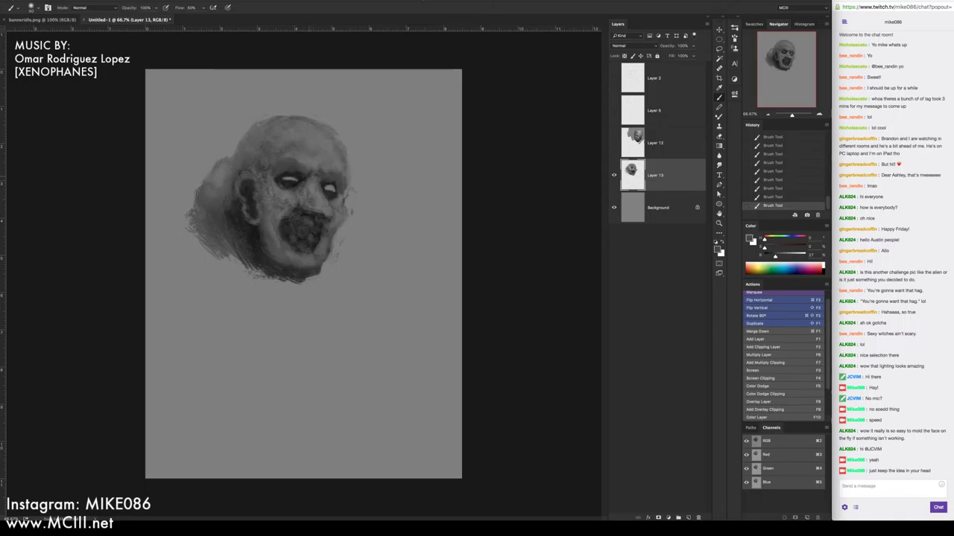
left_click(315, 160, "alt")
left_click_drag(299, 166, 307, 169)
left_click(288, 167, "alt")
right_click(292, 167)
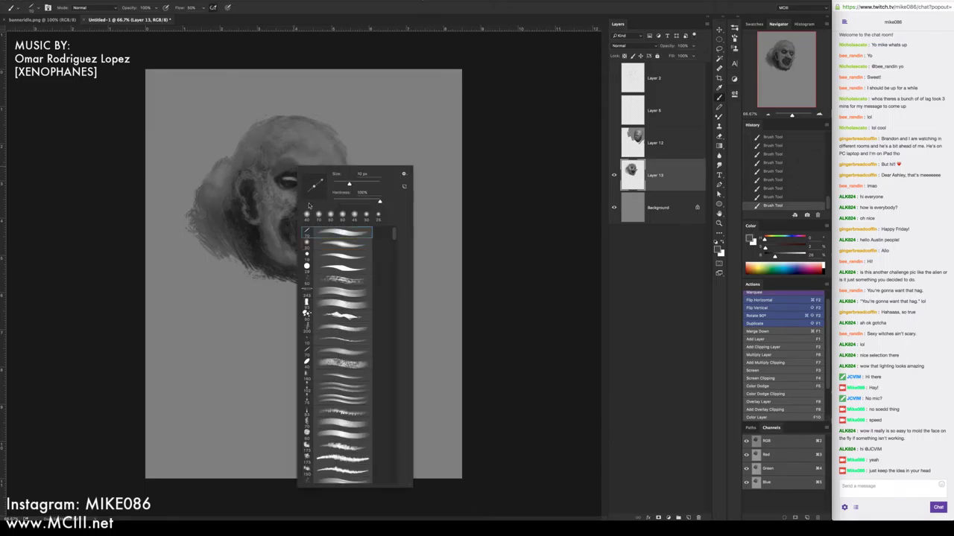
key("Return")
left_click_drag(289, 176, 295, 172)
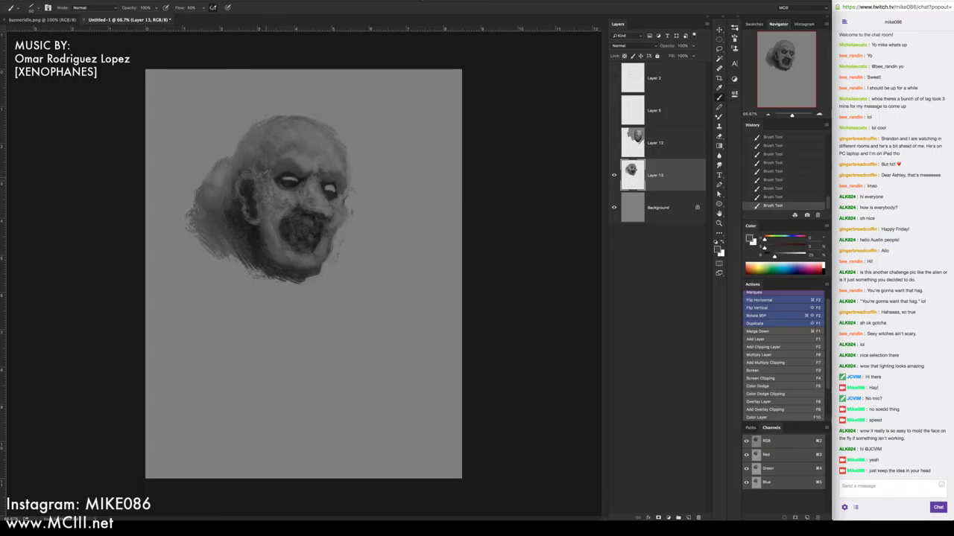
Add faint dark marks near the top of the head
left_click(283, 146, "alt")
left_click(274, 155, "alt")
left_click(241, 170, "alt")
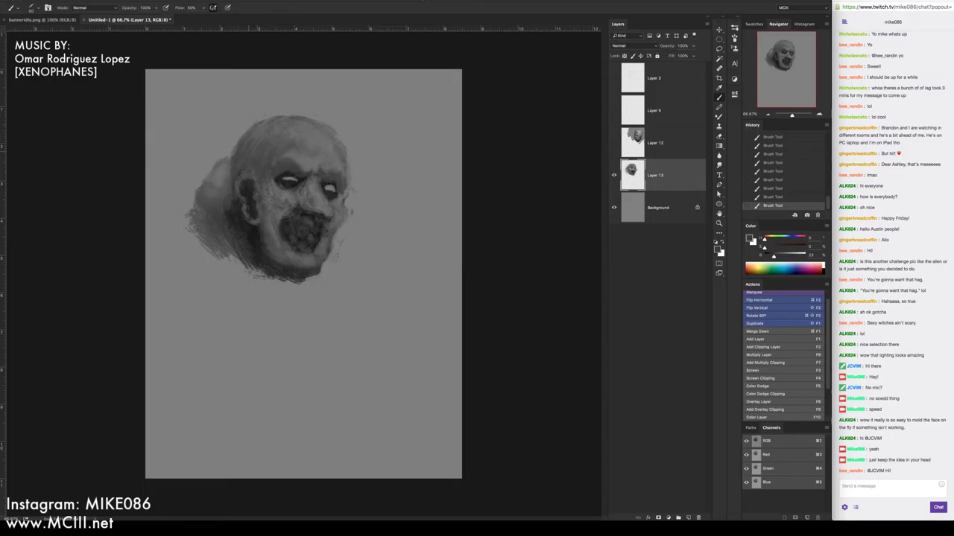
mouse_move(260, 128)
left_mouse_down()
mouse_move(277, 142)
mouse_move(290, 129)
left_mouse_up()
left_click(306, 165, "alt")
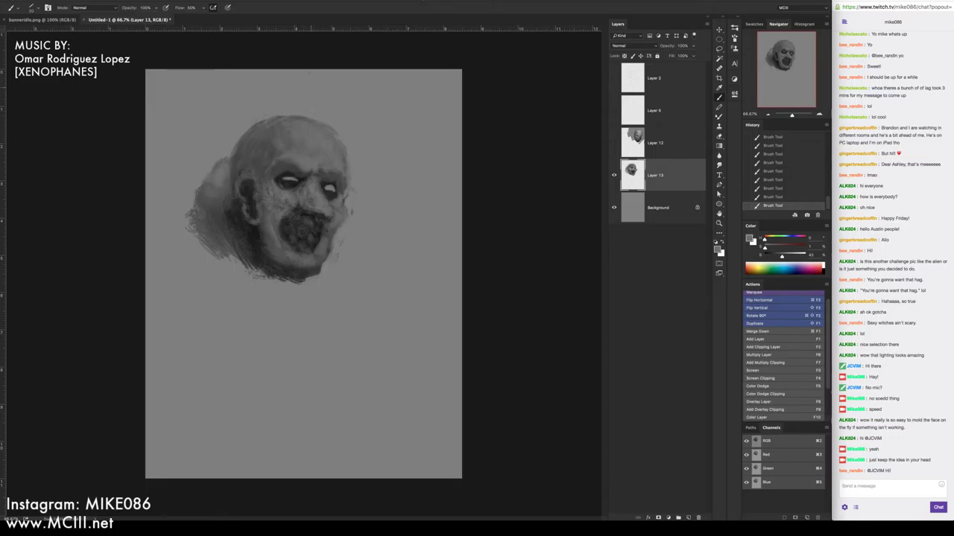
Sample a face grey and dab a brighter patch into the mouth
key("i")
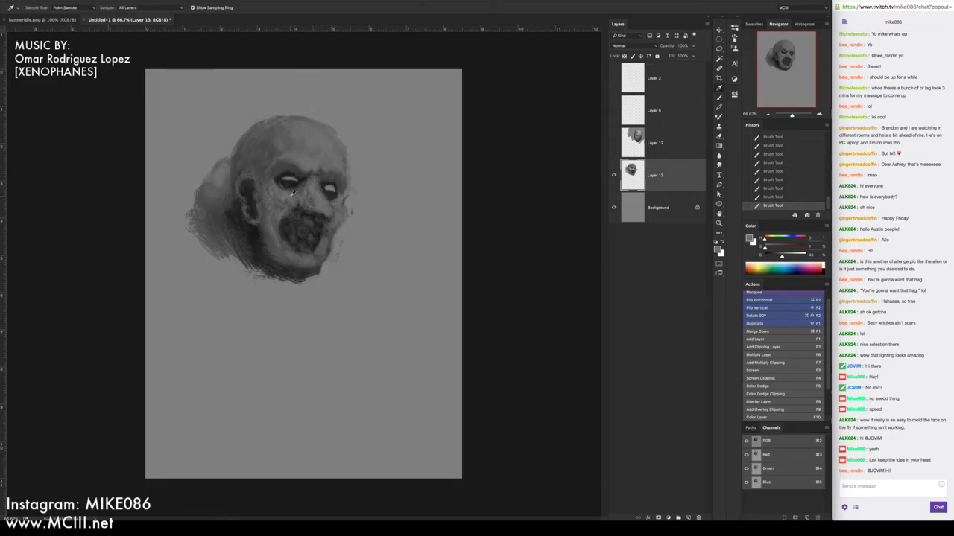
left_click(307, 163)
key("b")
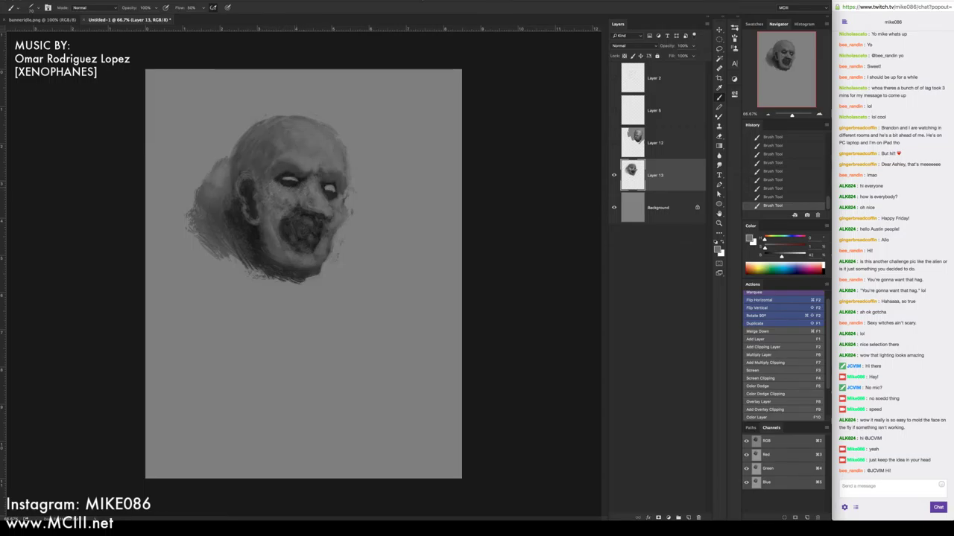
left_click(325, 208, "alt")
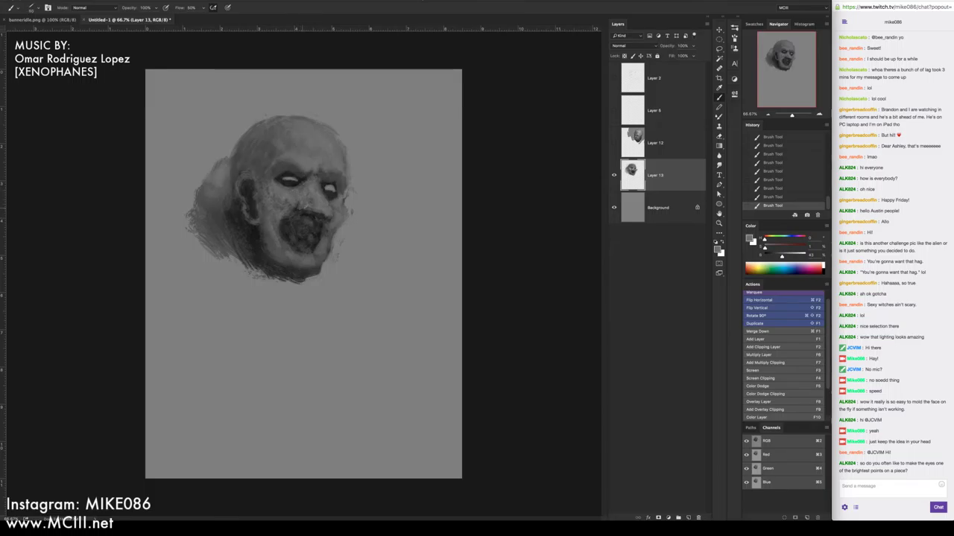
mouse_move(301, 210)
left_mouse_down()
mouse_move(333, 215)
mouse_move(318, 218)
mouse_move(326, 223)
left_mouse_up()
left_click(307, 209, "alt")
Flip the canvas horizontally and brighten the nose and eye area
key("super+F2")
key("i")
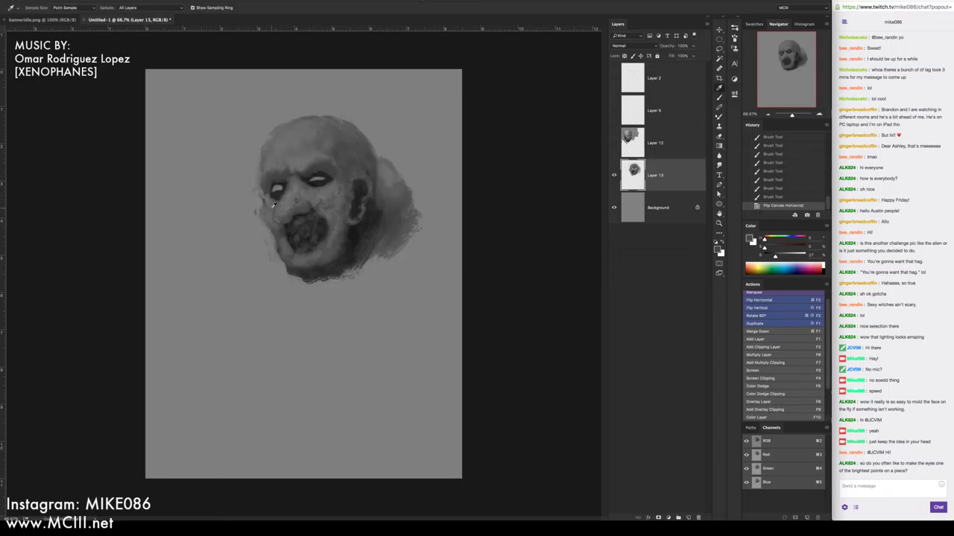
left_click(274, 205)
key("b")
mouse_move(273, 195)
left_mouse_down()
mouse_move(277, 214)
mouse_move(277, 204)
left_mouse_up()
left_click(276, 195, "alt")
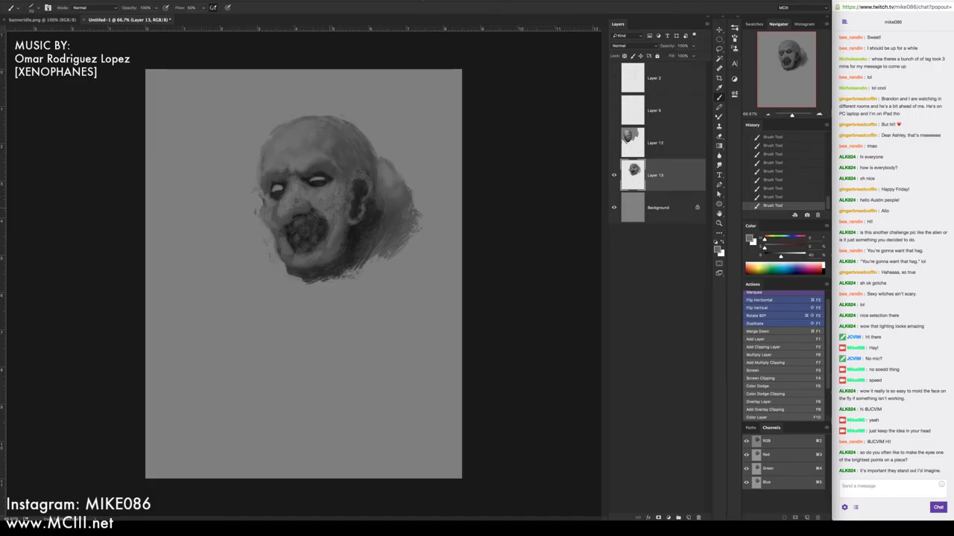
Sample near-black from the eye socket and paint dark strokes into the mouth
left_click(325, 204, "alt")
key("i")
left_click(329, 213)
key("b")
left_click(325, 178, "alt")
left_click(312, 182, "alt")
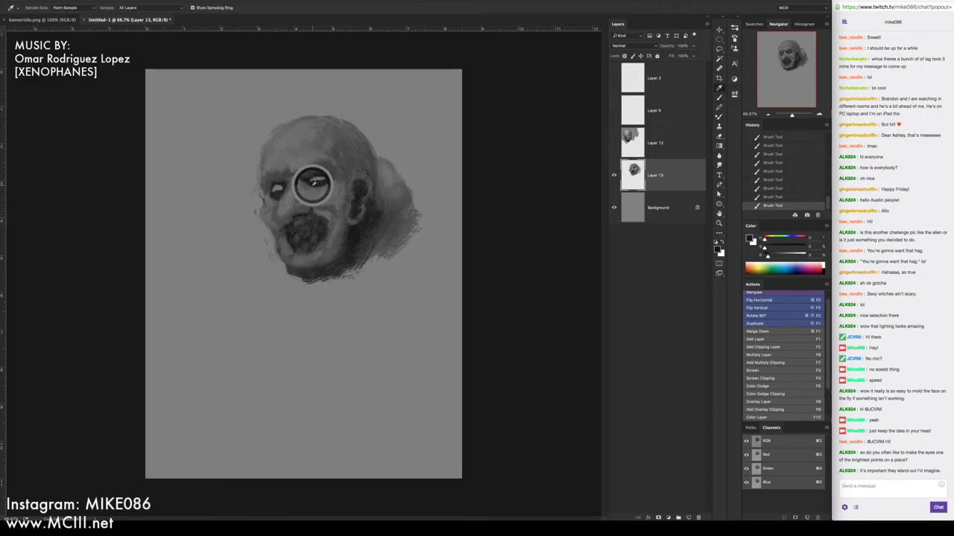
left_click_drag(318, 217, 329, 219)
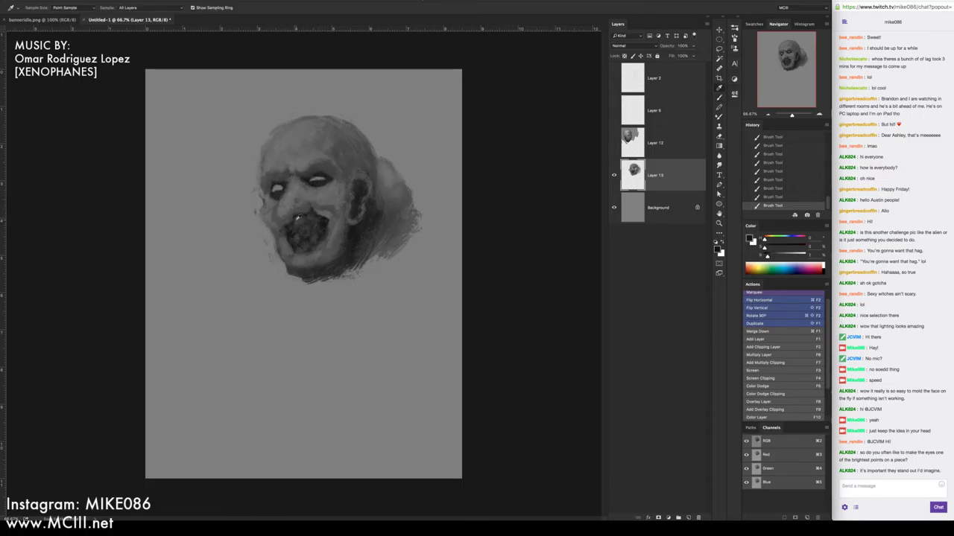
left_click(295, 224, "alt")
left_click_drag(312, 220, 323, 236)
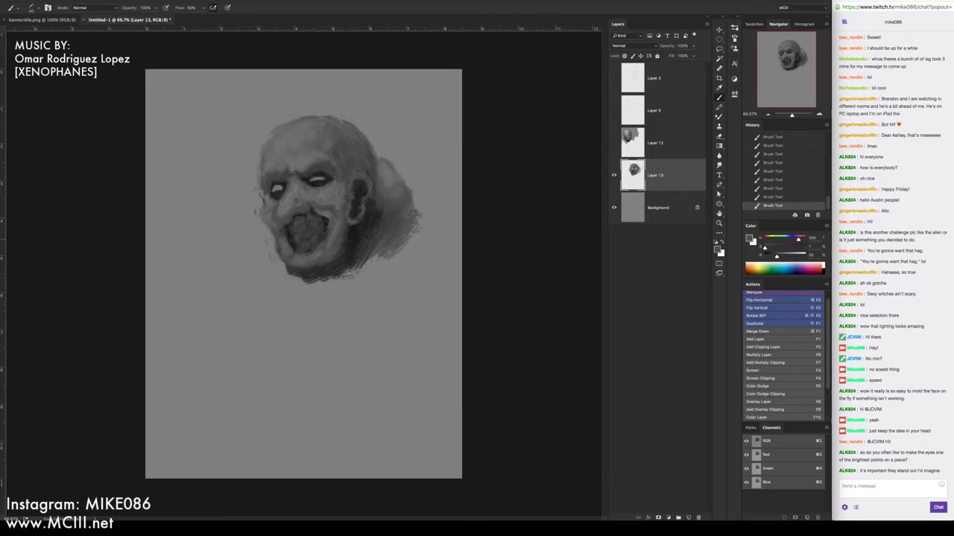
Lighten the jaw, left side of the face, temple, crown and right cheek
left_click_drag(296, 248, 290, 227)
left_click(294, 238, "alt")
left_click(280, 257, "alt")
mouse_move(278, 261)
left_mouse_down()
mouse_move(281, 240)
mouse_move(289, 271)
mouse_move(324, 280)
left_mouse_up()
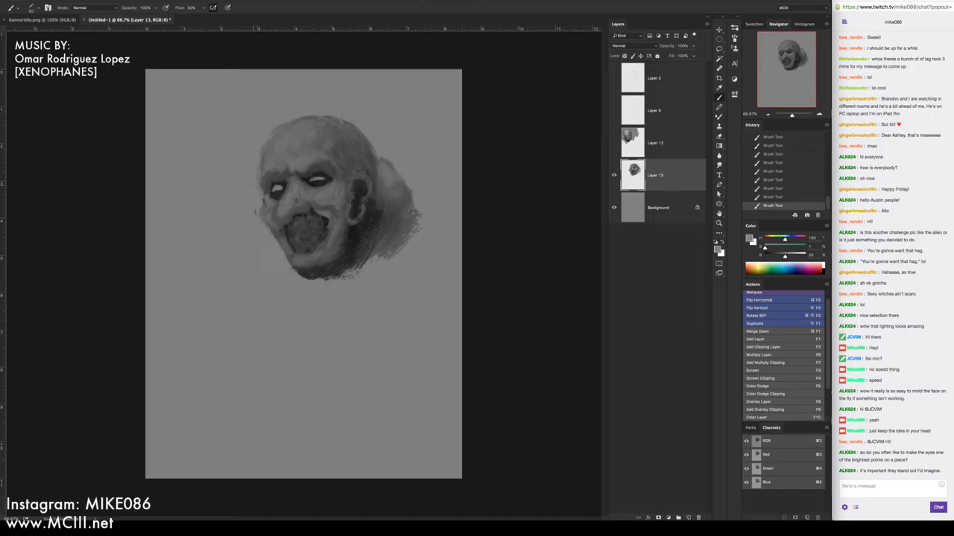
mouse_move(263, 189)
left_mouse_down()
mouse_move(261, 218)
mouse_move(274, 235)
left_mouse_up()
left_click_drag(261, 168, 258, 182)
left_click_drag(303, 118, 316, 116)
left_click(382, 163, "alt")
left_click_drag(403, 183, 403, 191)
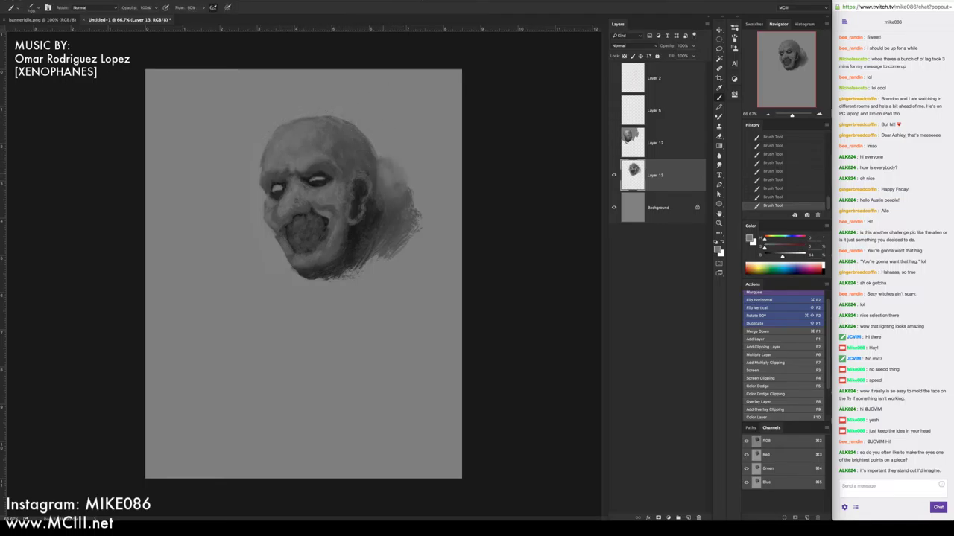
left_click(324, 166, "alt")
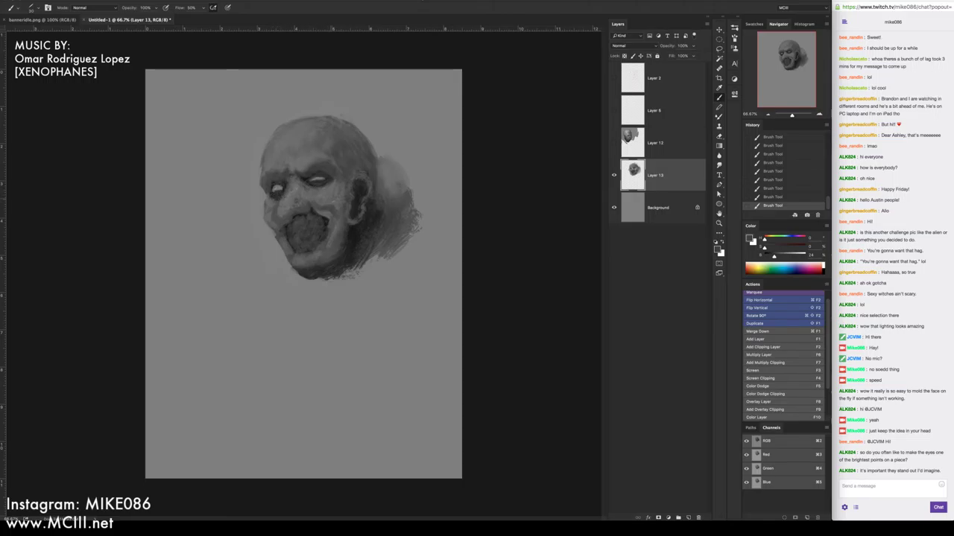
At 50% flow, paint dark strokes around the mouth to open it up
key("shift+5")
left_click(326, 214, "alt")
left_click(354, 211, "alt")
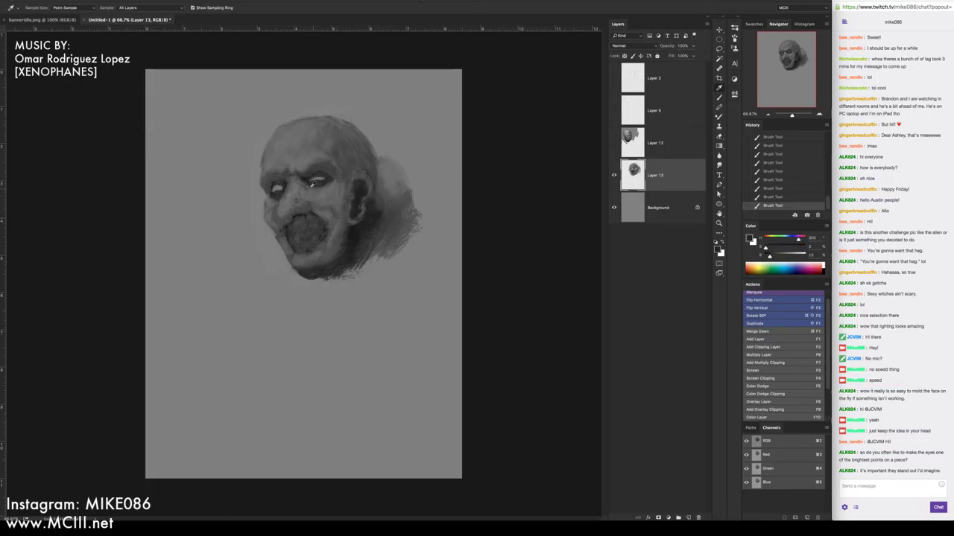
left_click(305, 181, "alt")
left_click_drag(324, 221, 294, 240)
left_click(300, 223, "alt")
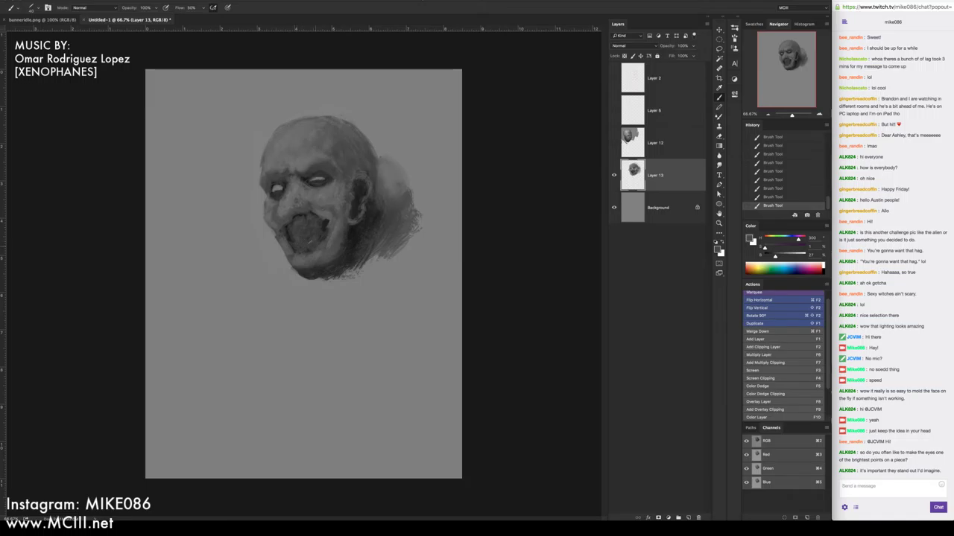
key("i")
key("b")
mouse_move(286, 231)
left_mouse_down()
mouse_move(296, 217)
mouse_move(323, 221)
left_mouse_up()
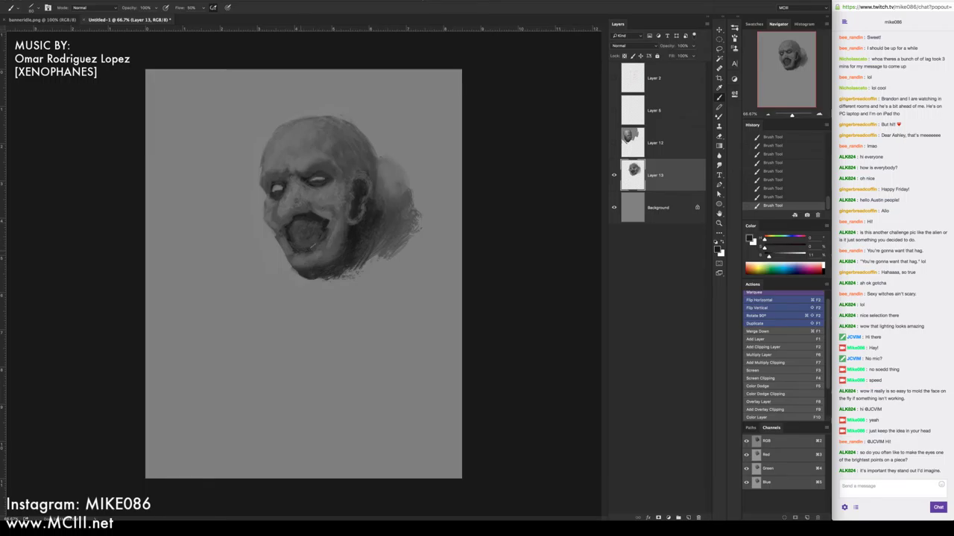
key("i")
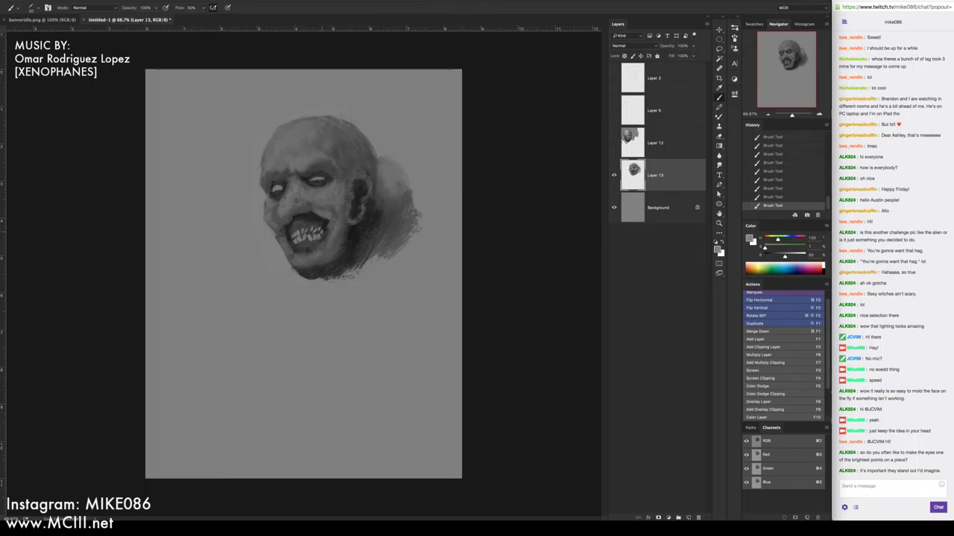
Raise flow to 80% and brush bright jagged dabs along the chin and jaw
left_click(328, 220, "alt")
key("shift+8")
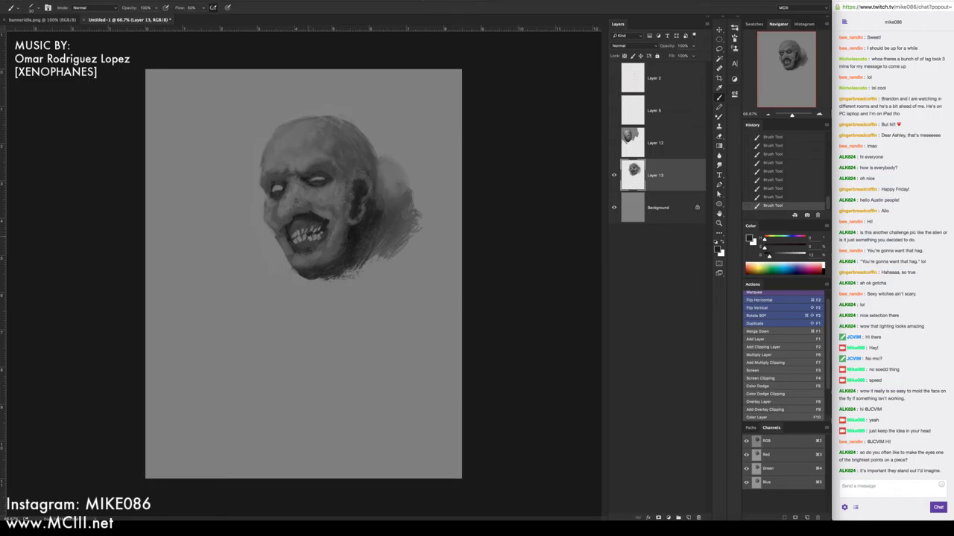
left_click(329, 195, "alt")
left_click(320, 257)
left_click(312, 269)
left_click(304, 270)
mouse_move(301, 274)
left_mouse_down()
mouse_move(334, 274)
mouse_move(348, 231)
mouse_move(347, 264)
left_mouse_up()
left_click(337, 261)
mouse_move(344, 263)
left_mouse_down()
mouse_move(327, 269)
mouse_move(347, 267)
mouse_move(333, 270)
mouse_move(359, 234)
mouse_move(360, 248)
left_mouse_up()
Shape the jaw and chin and brighten the neck area
left_click(331, 257, "alt")
left_click_drag(349, 259, 353, 265)
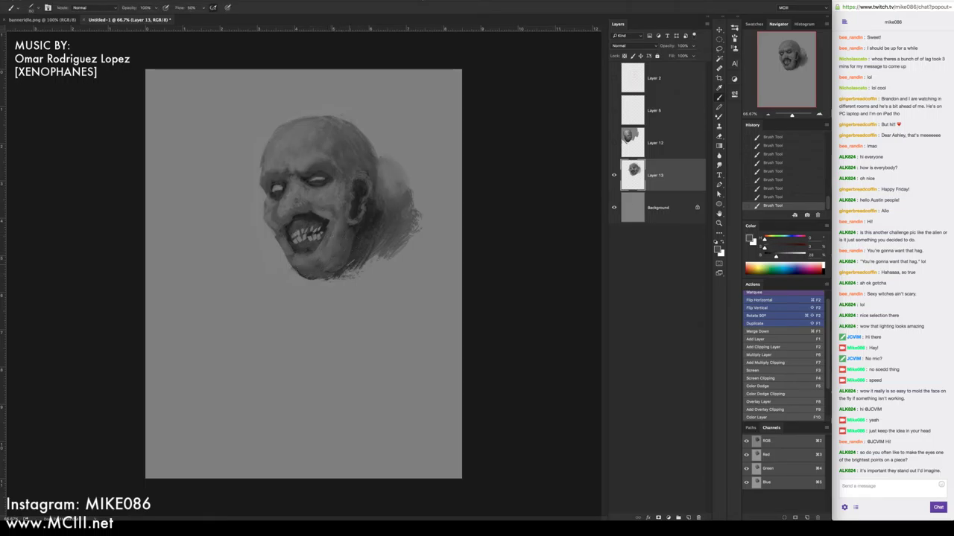
left_click_drag(365, 215, 362, 247)
mouse_move(376, 213)
left_mouse_down()
mouse_move(375, 222)
mouse_move(366, 215)
left_mouse_up()
left_click(373, 216, "alt")
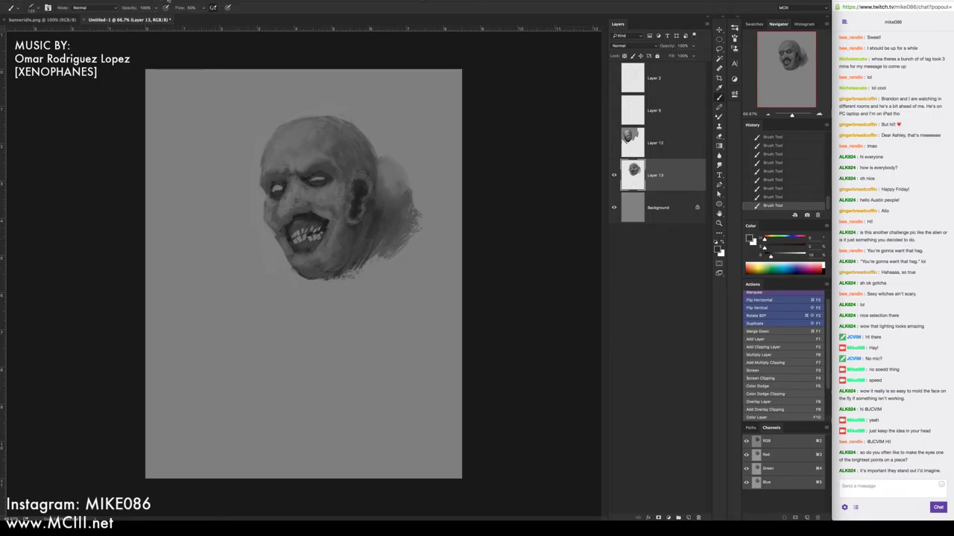
Lighten beside the right eye and the right cheek, then flip the canvas horizontally
left_click(354, 164, "alt")
left_click_drag(358, 169, 344, 179)
left_click(359, 180, "alt")
mouse_move(361, 183)
left_mouse_down()
mouse_move(347, 222)
mouse_move(357, 213)
left_mouse_up()
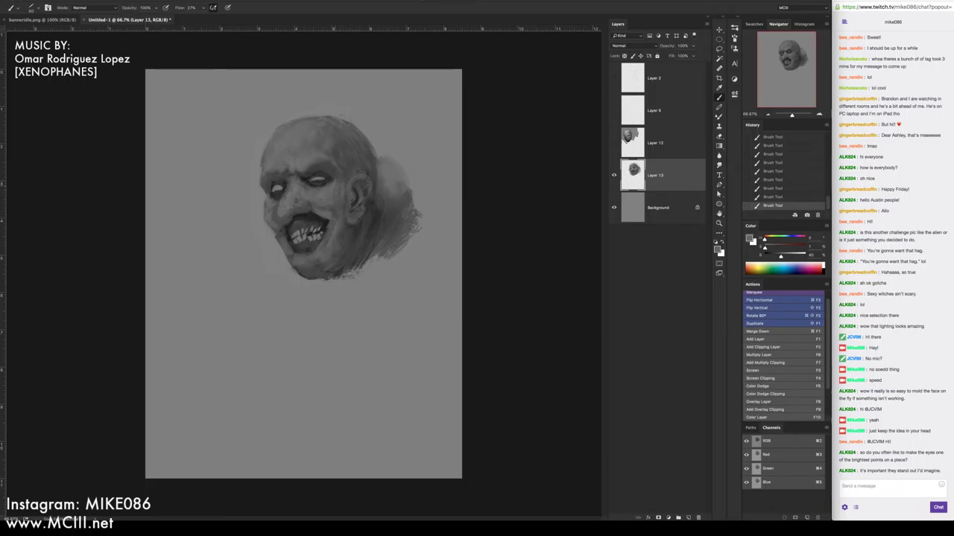
key("super+F2")
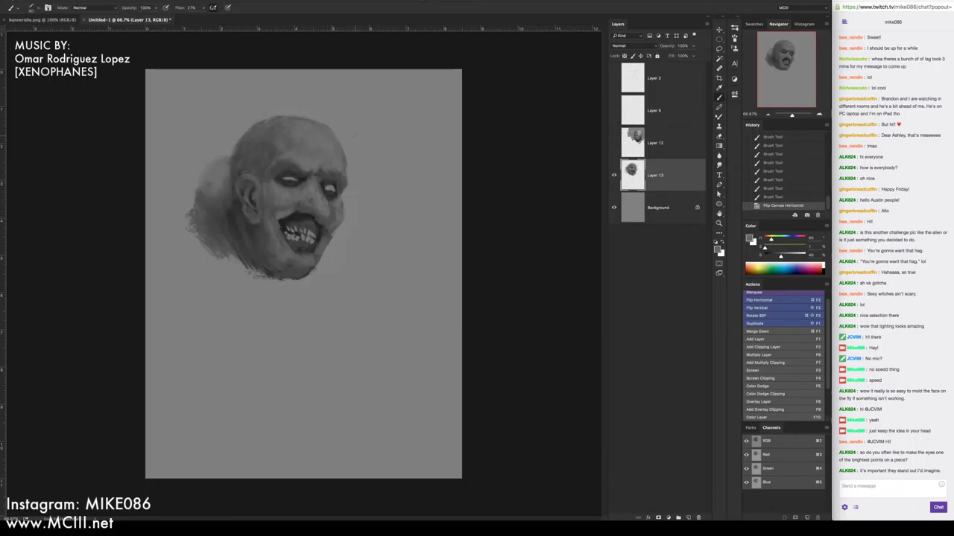
Sample a lighter grey and dab it onto the lower right face and beside the right eye
left_click(351, 223, "alt")
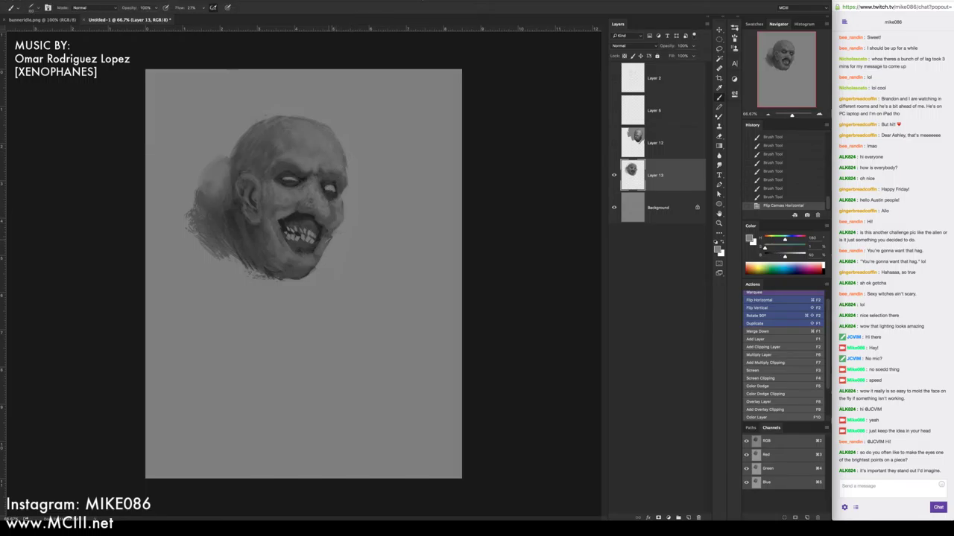
left_click(329, 240)
left_click(328, 240)
left_click(327, 240)
left_click(327, 240)
left_click(327, 241)
left_click(325, 242)
left_click(341, 199)
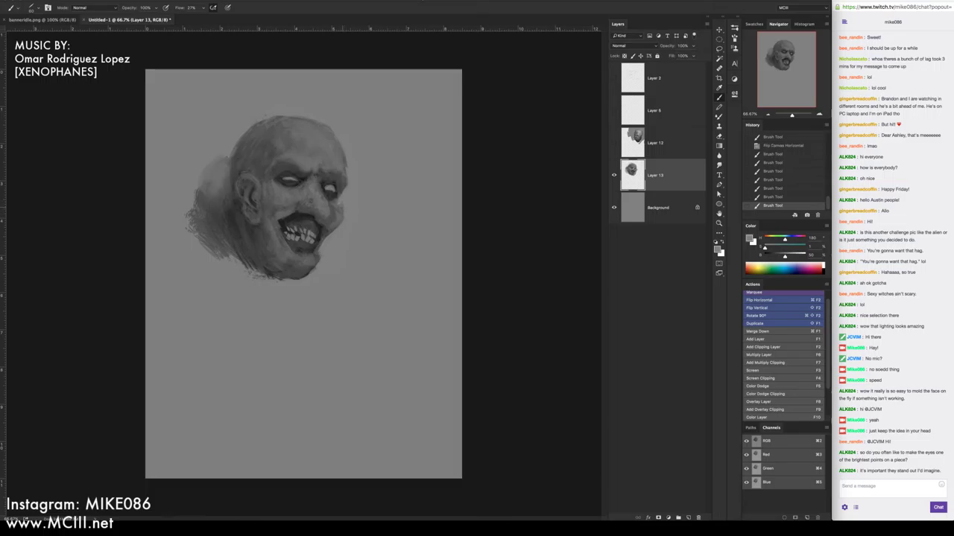
left_click(328, 187, "alt")
left_click(330, 193)
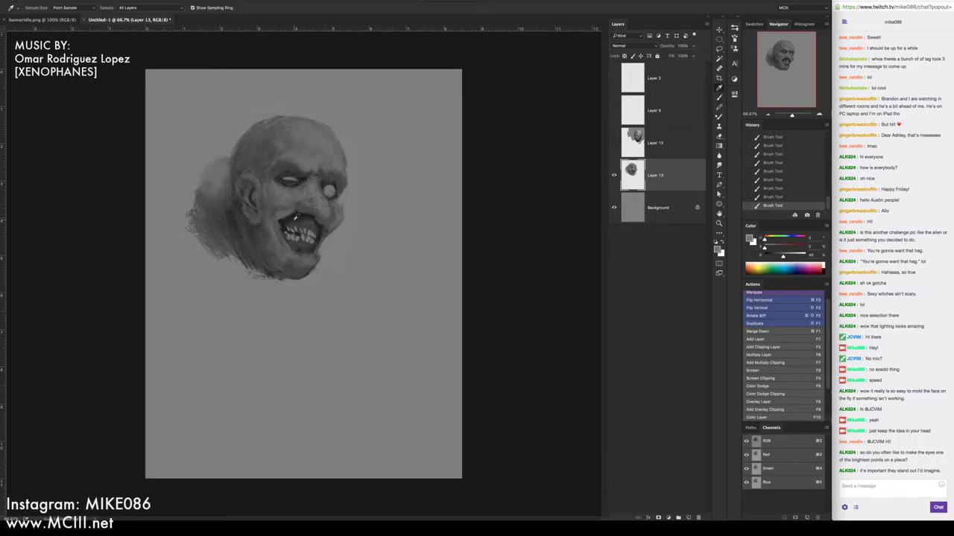
Sample greys from the mouth and eye area and switch to a different brush preset
left_click(300, 217, "alt")
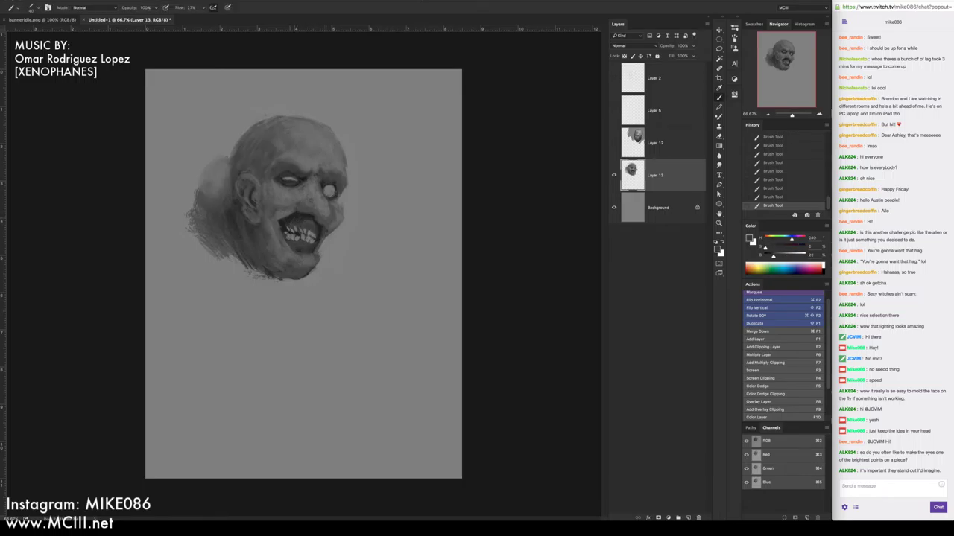
left_click(281, 215, "alt")
left_click(294, 215, "alt")
left_click(327, 179, "alt")
right_click(331, 191)
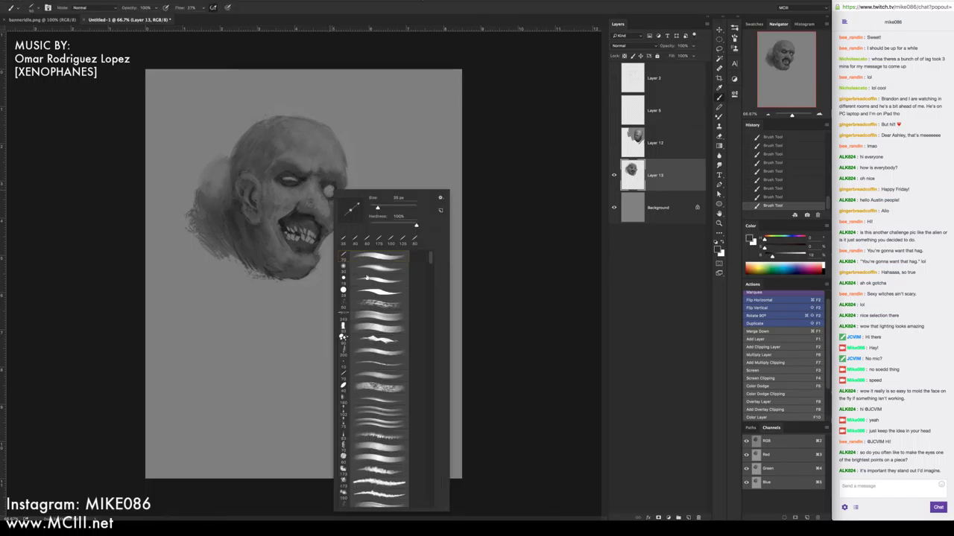
double_click(370, 280)
left_click(325, 179, "alt")
left_click(325, 180, "alt")
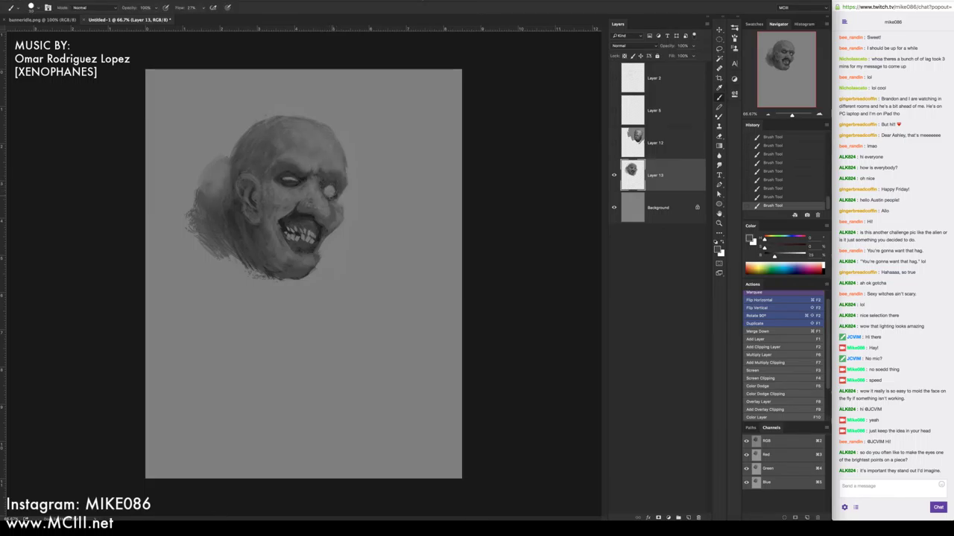
Repaint the right-eye highlight, darken the right cheek and jaw at brush size 80, then switch to OBS
left_click_drag(328, 193, 333, 195)
key("bracketright")
key("bracketright")
key("bracketright")
key("bracketright")
key("bracketright")
left_click(337, 204)
left_click(340, 205)
left_click(340, 207)
left_click(324, 241)
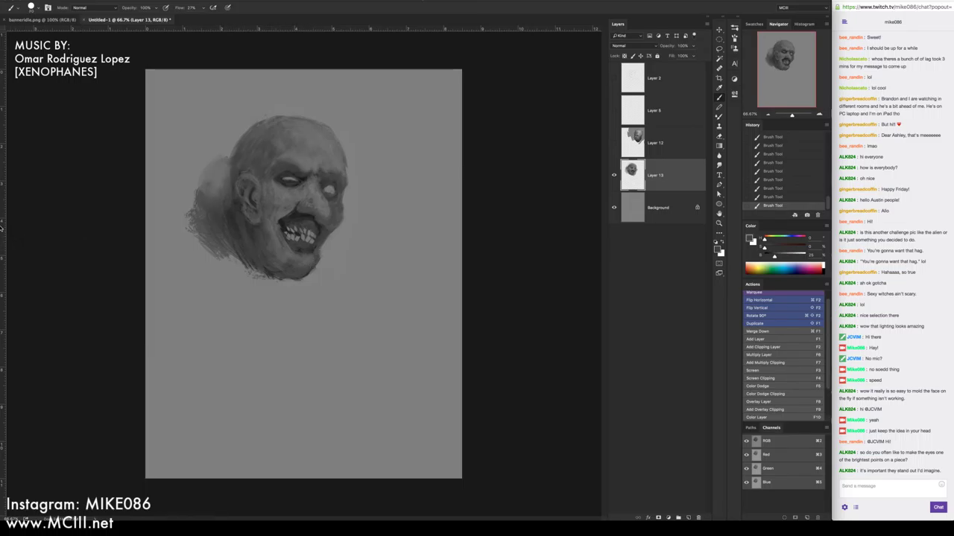
mouse_move(2, 268)
left_click(16, 155)
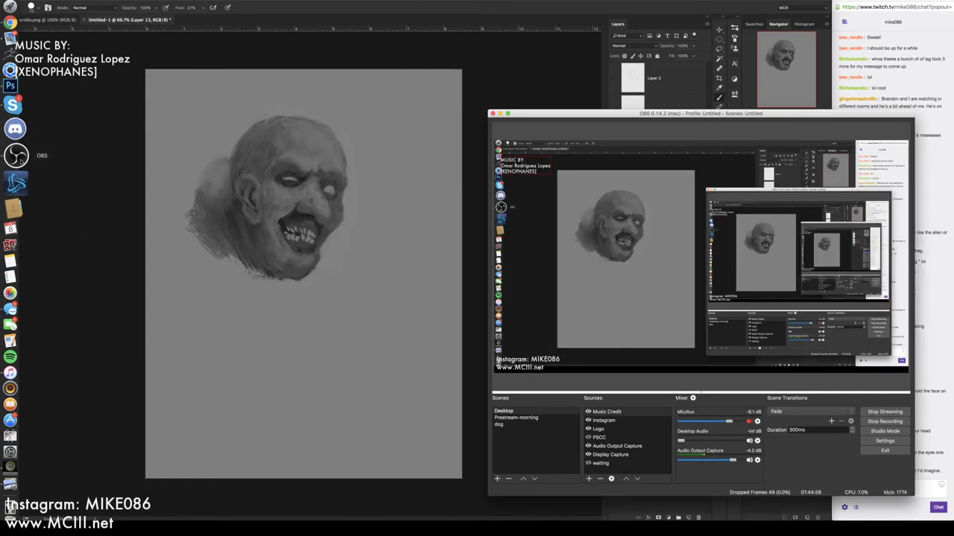
Back in Photoshop, add a small grey cheek stroke, enlarge the brush and flip the canvas horizontally
left_click(529, 74)
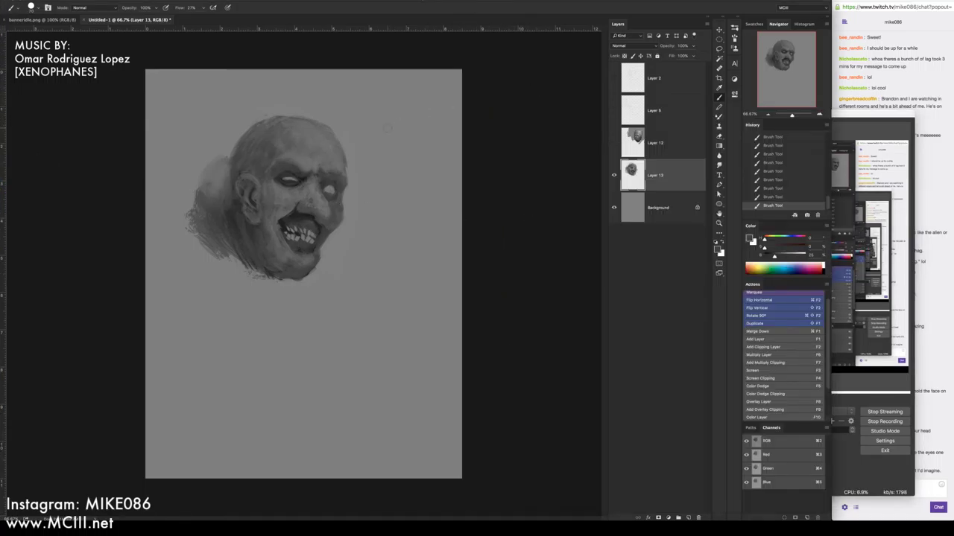
left_click(306, 178, "alt")
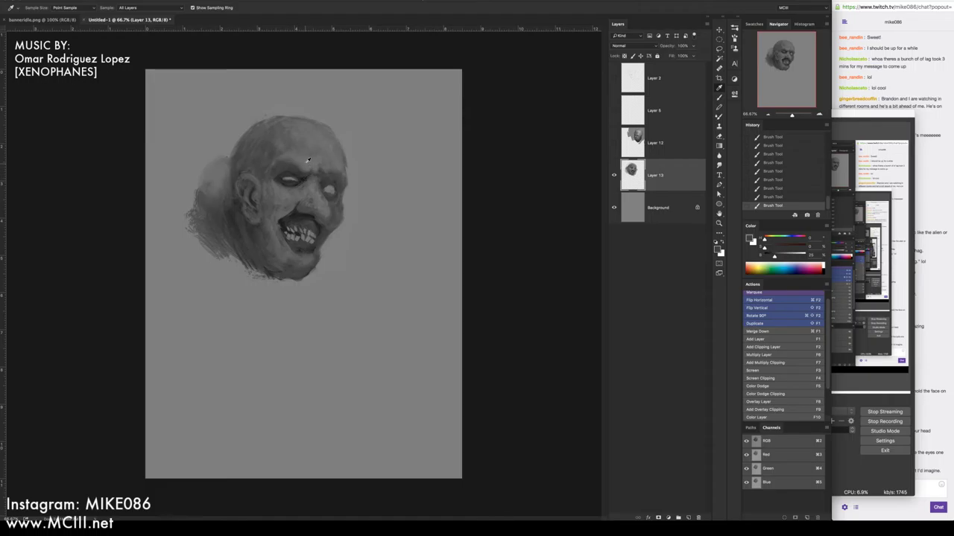
mouse_move(333, 206)
left_mouse_down()
mouse_move(332, 216)
mouse_move(335, 205)
left_mouse_up()
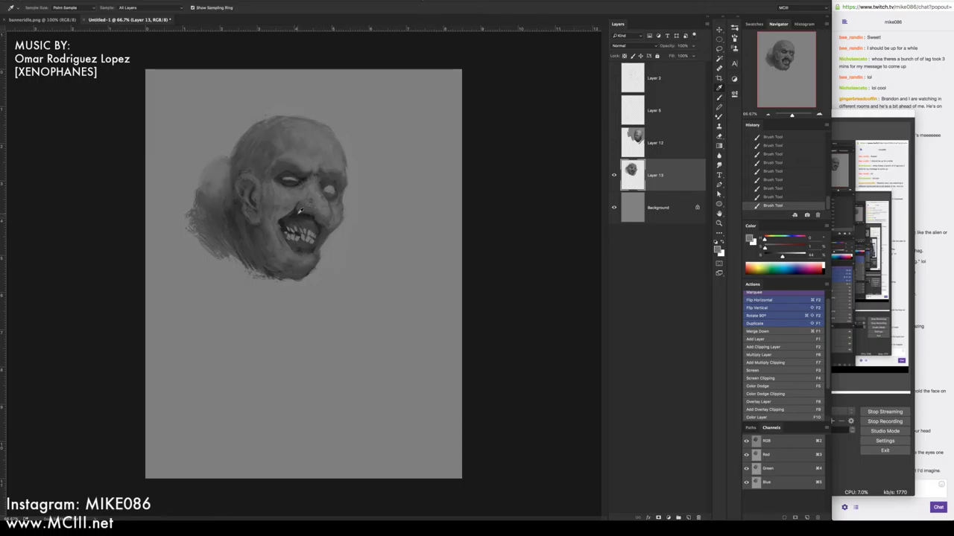
left_click(311, 188, "alt")
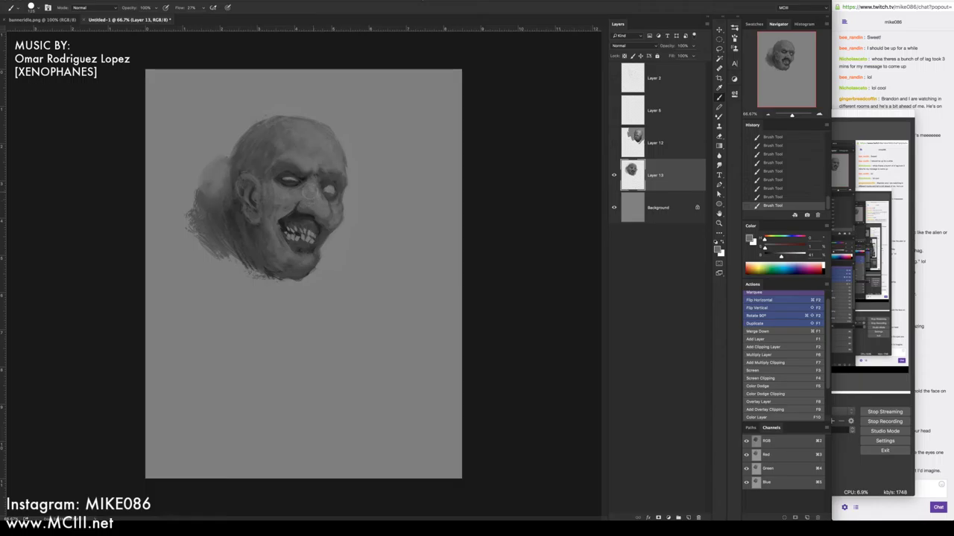
left_click(308, 201, "alt")
key("bracketright")
key("bracketright")
key("bracketright")
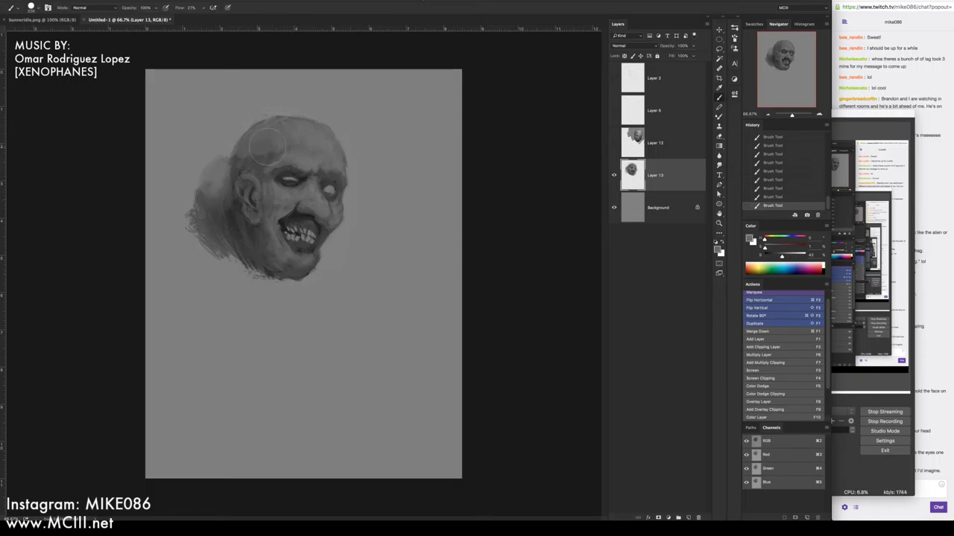
key("shift+F2")
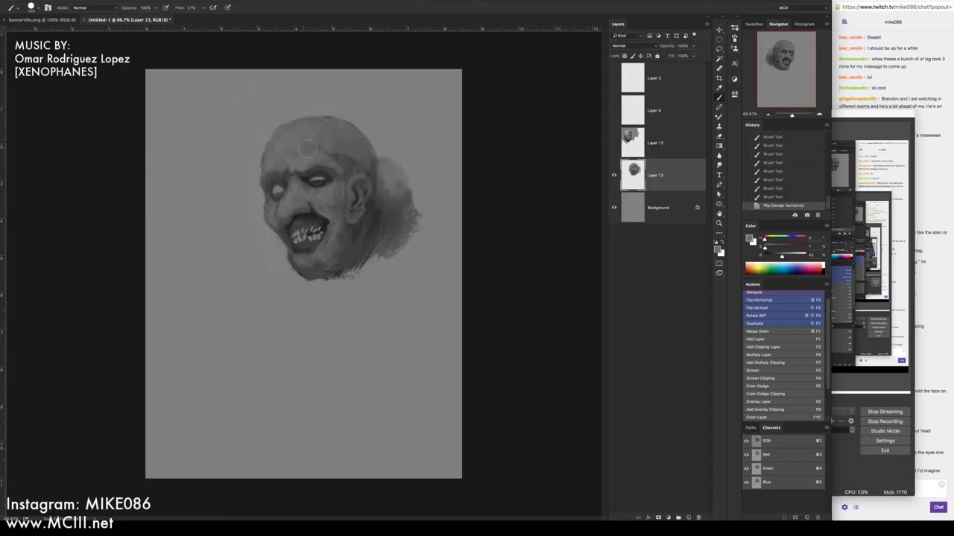
Repaint the brow and brighten the right eye with greys sampled from the face
left_click(342, 147, "alt")
mouse_move(339, 150)
left_mouse_down()
mouse_move(347, 170)
mouse_move(369, 171)
left_mouse_up()
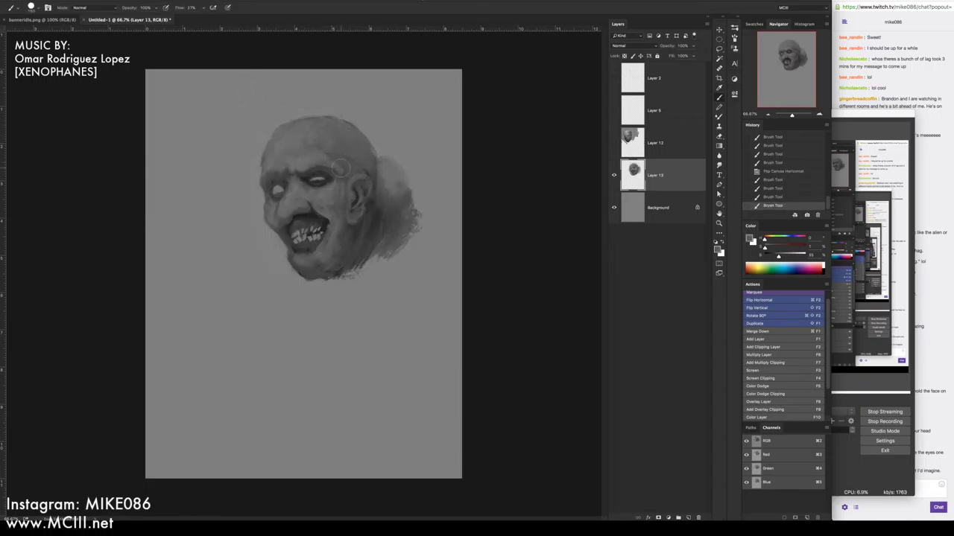
left_click(338, 169, "alt")
left_click(340, 177, "alt")
left_click(331, 164, "alt")
mouse_move(317, 179)
left_mouse_down()
mouse_move(345, 169)
mouse_move(345, 155)
mouse_move(350, 171)
mouse_move(373, 177)
left_mouse_up()
left_click(295, 172, "alt")
left_click(308, 173, "alt")
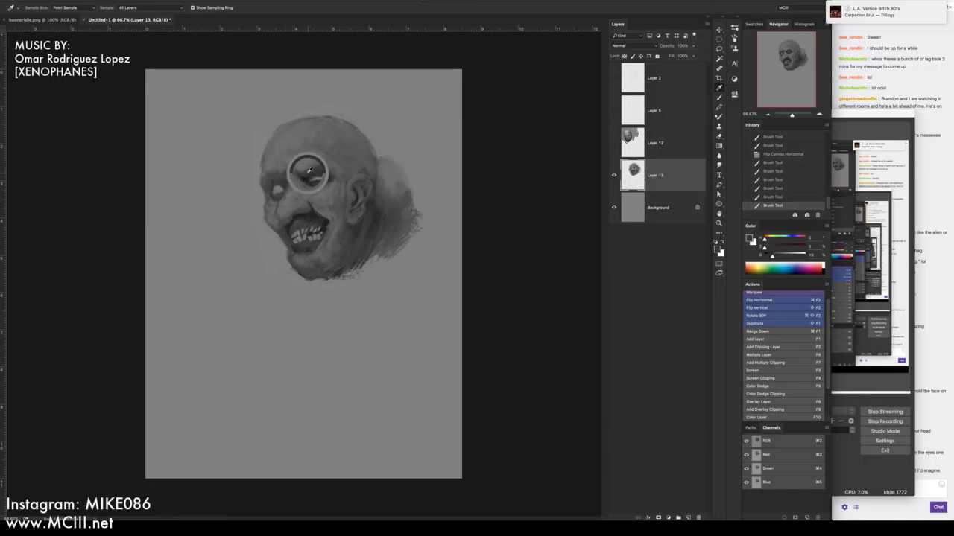
left_click_drag(304, 176, 328, 177)
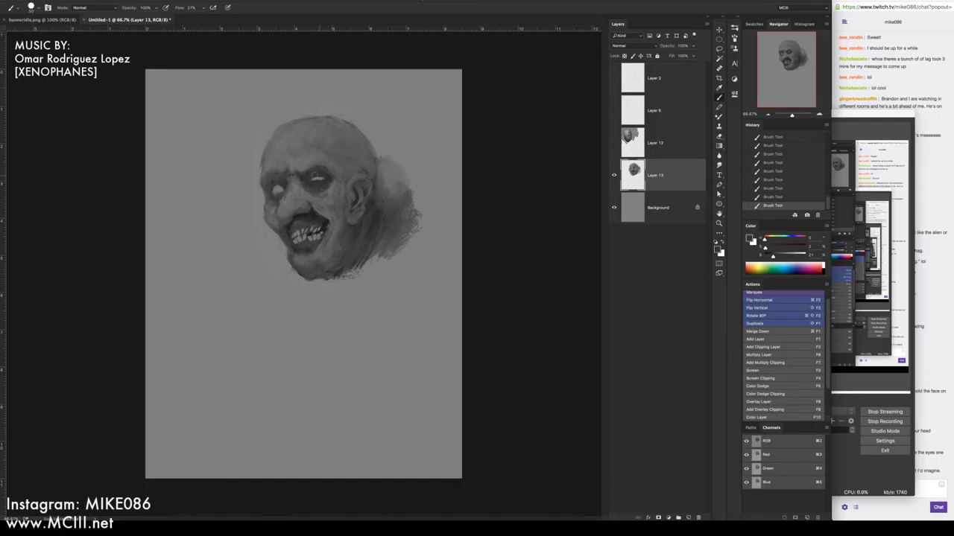
Lighten the left eye socket, then choose the first soft brush preset
left_click(304, 174, "alt")
left_click(299, 168, "alt")
left_click_drag(289, 172, 280, 173)
left_click(262, 175, "alt")
left_click(261, 178, "alt")
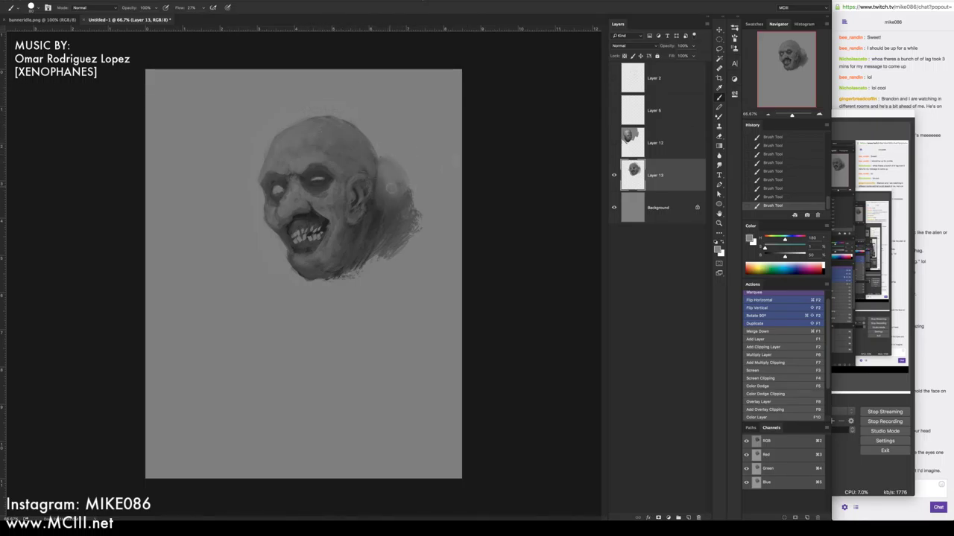
right_click(376, 208)
double_click(433, 276)
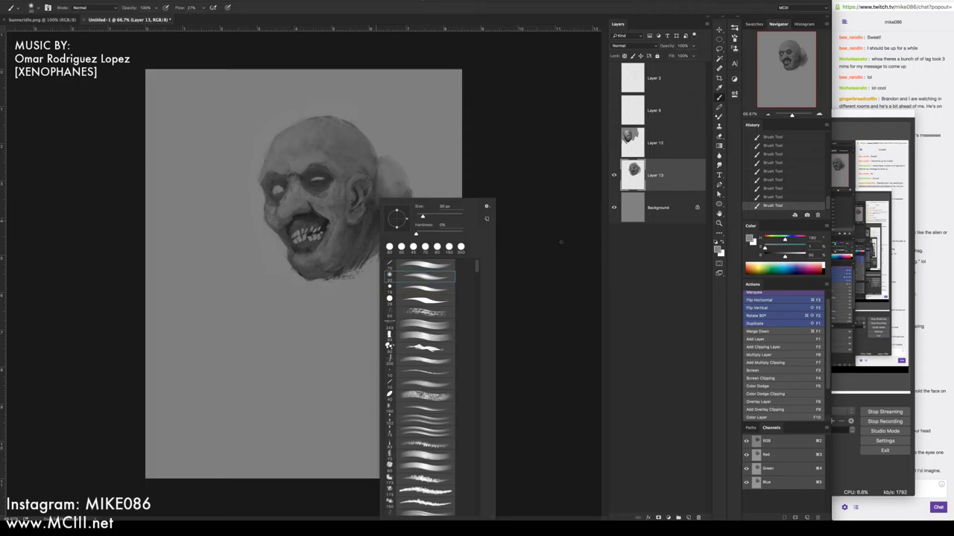
Add a new Overlay-mode layer and set white as the paint colour with a much larger brush
left_click(766, 402)
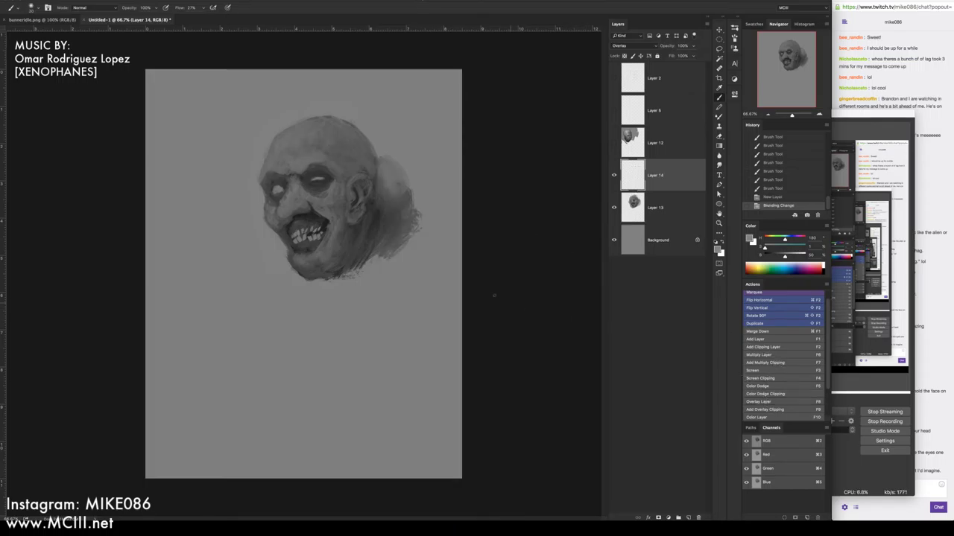
key("d")
key("x")
key("bracketright")
key("bracketright")
key("bracketright")
Dab a soft white halo around and above the head, then lower the layer fill to 57%
left_click(317, 175)
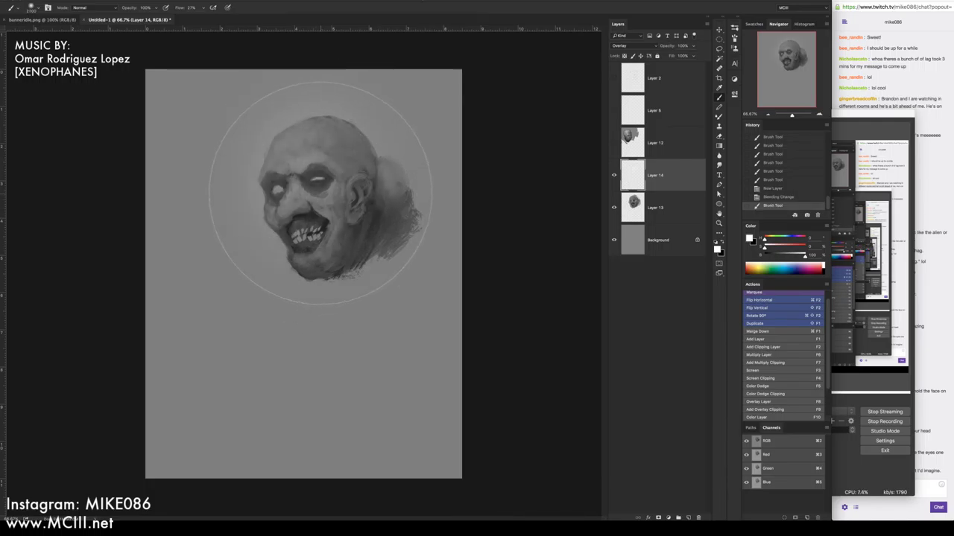
left_click(320, 181)
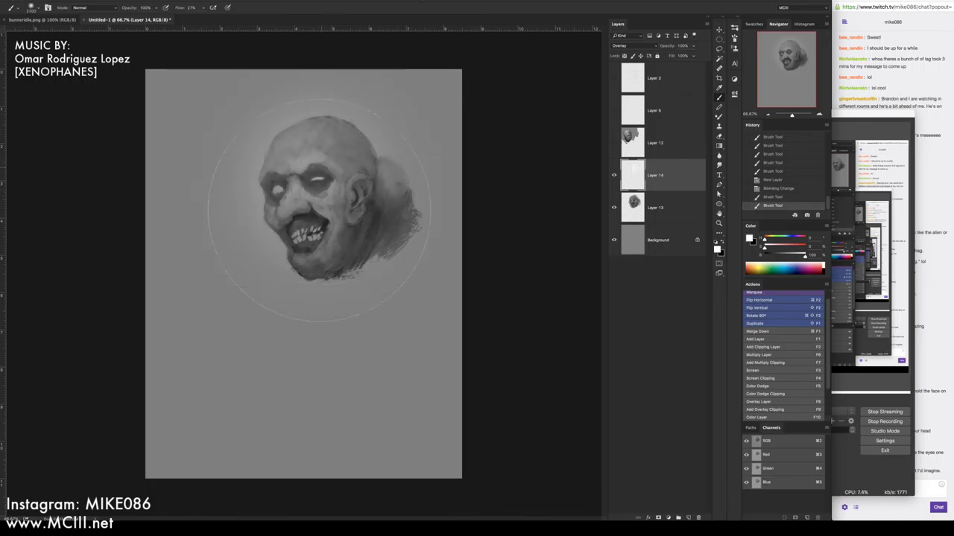
left_click(318, 179)
left_click(321, 179)
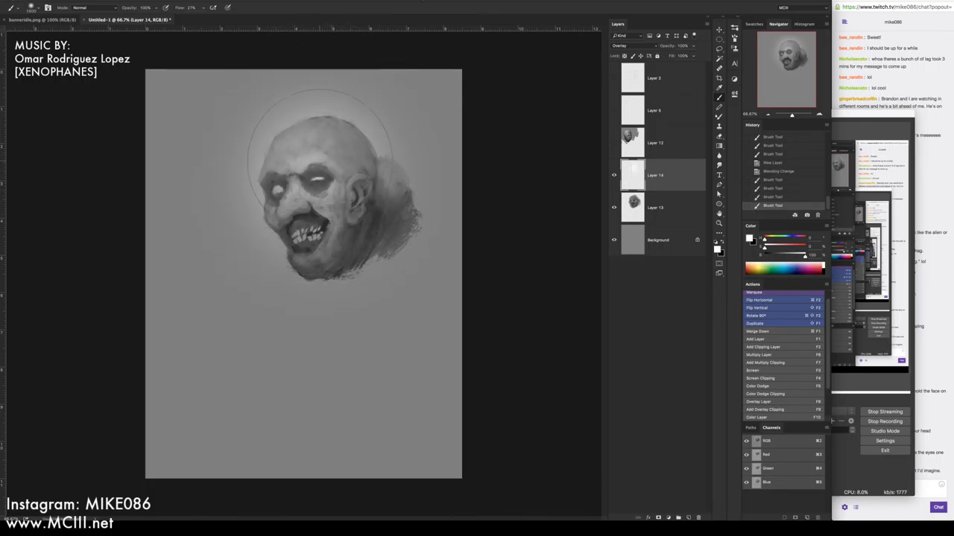
mouse_move(320, 149)
left_mouse_down()
mouse_move(325, 130)
mouse_move(313, 137)
mouse_move(352, 168)
mouse_move(328, 223)
mouse_move(328, 142)
left_mouse_up()
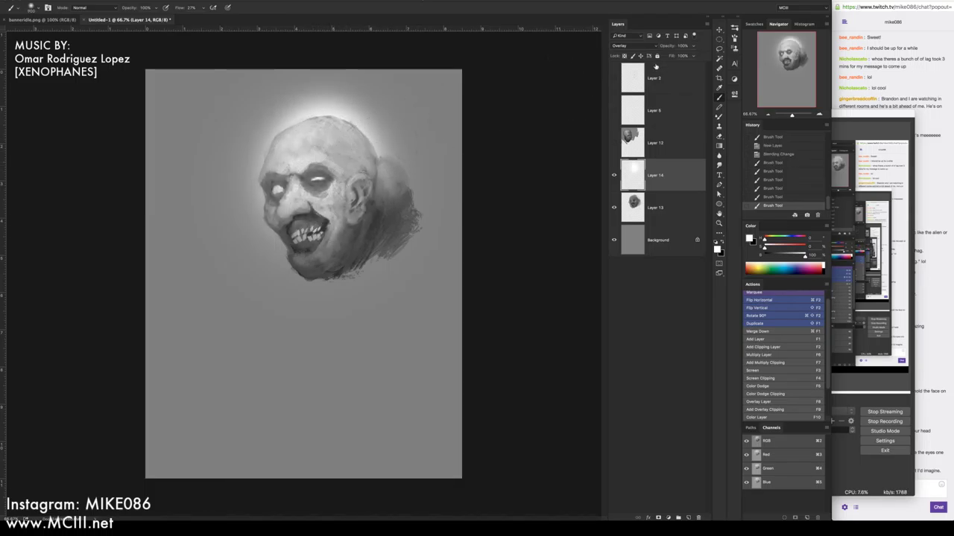
left_click_drag(695, 58, 677, 65)
Add a Multiply-mode layer and paint dark shading around the eyes, cheek, mouth and teeth gaps
left_click(758, 355)
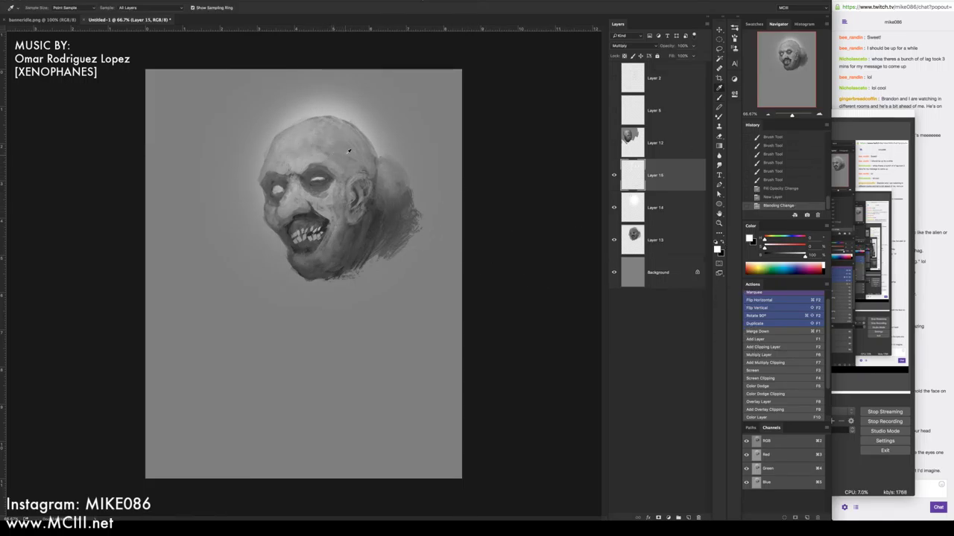
left_click_drag(313, 194, 328, 205)
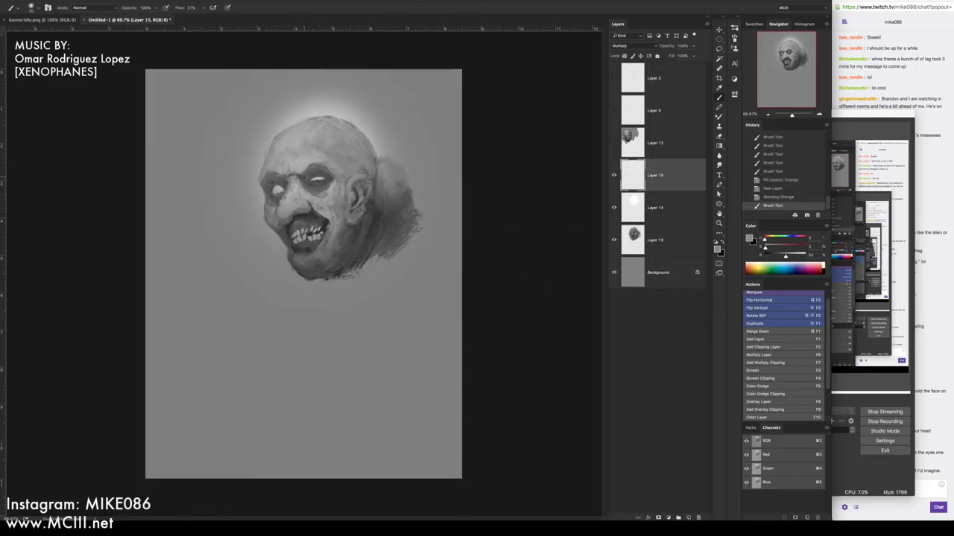
mouse_move(298, 174)
left_mouse_down()
mouse_move(327, 205)
mouse_move(307, 183)
left_mouse_up()
left_click_drag(298, 176, 307, 183)
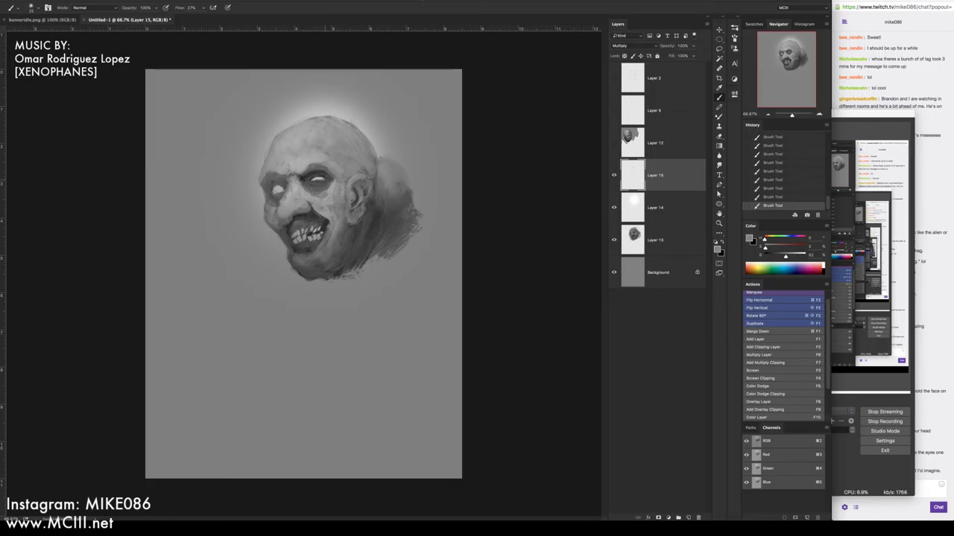
left_click_drag(313, 184, 325, 187)
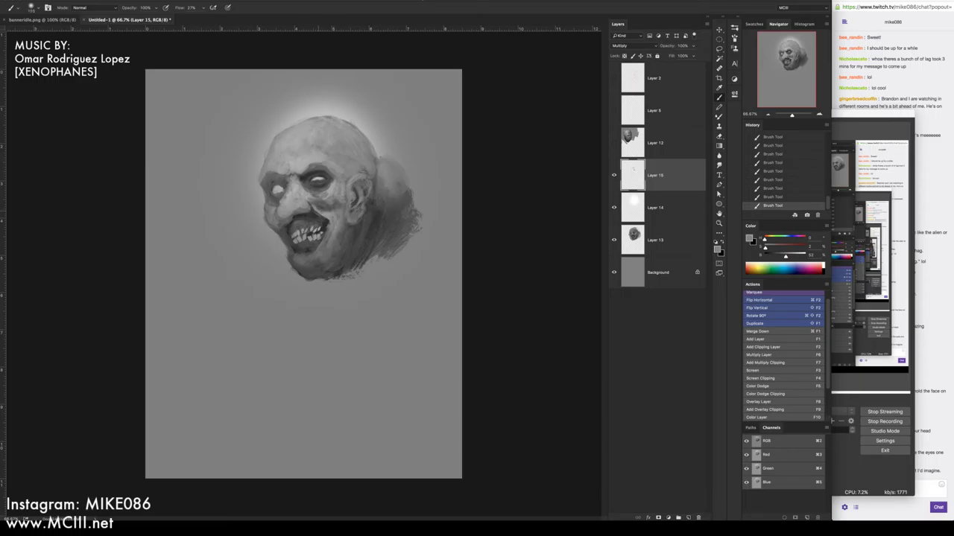
mouse_move(312, 206)
left_mouse_down()
mouse_move(337, 228)
mouse_move(301, 228)
mouse_move(311, 216)
left_mouse_up()
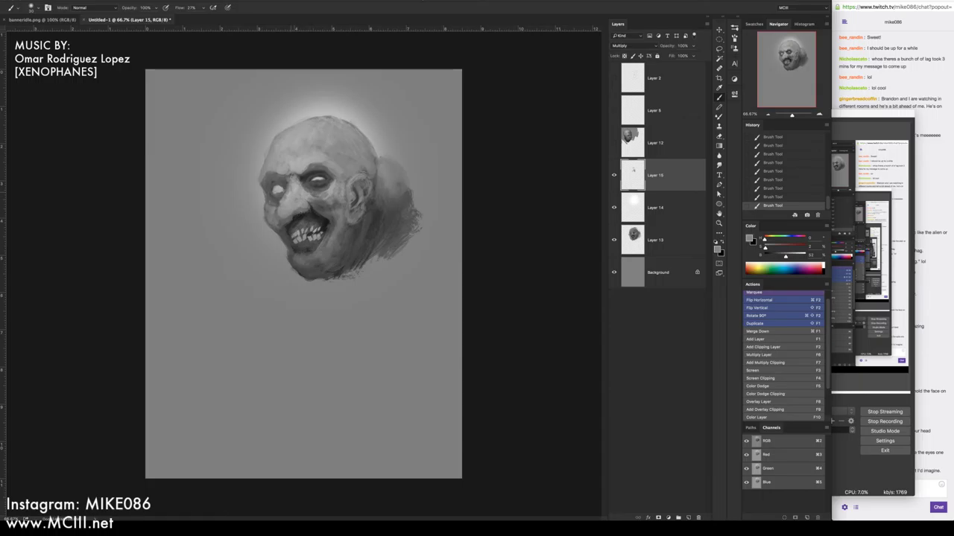
left_click_drag(310, 214, 292, 239)
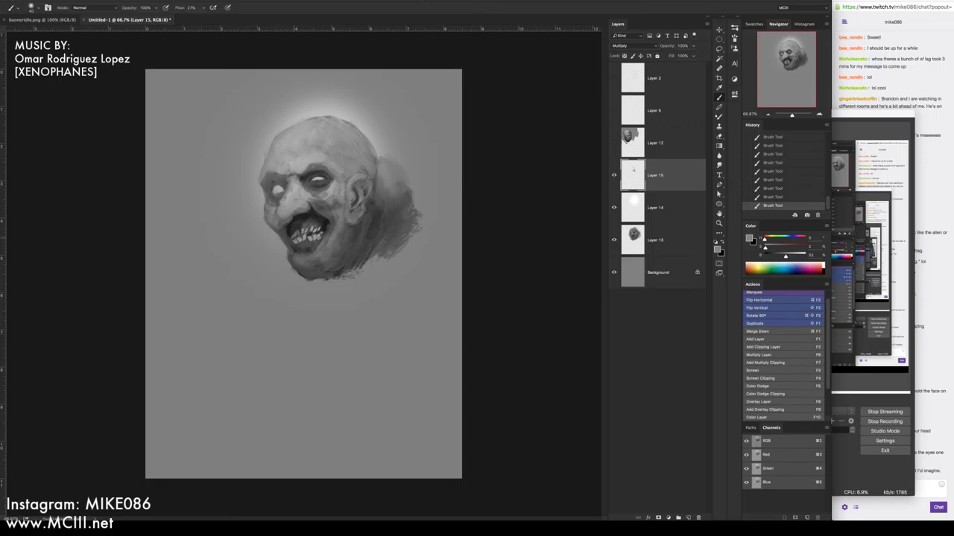
mouse_move(281, 197)
left_mouse_down()
mouse_move(274, 232)
mouse_move(277, 179)
mouse_move(270, 192)
mouse_move(278, 205)
mouse_move(261, 193)
mouse_move(283, 165)
mouse_move(280, 176)
left_mouse_up()
left_click_drag(283, 178, 277, 170)
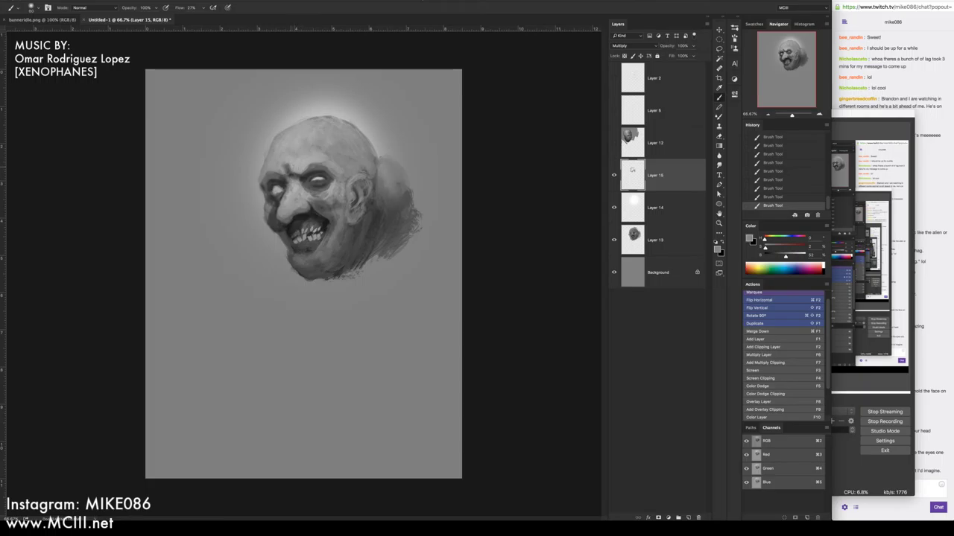
Erase small bits of the shading near the right eye
key("e")
left_click_drag(291, 175, 286, 171)
left_click_drag(292, 175, 288, 171)
left_click_drag(290, 174, 287, 170)
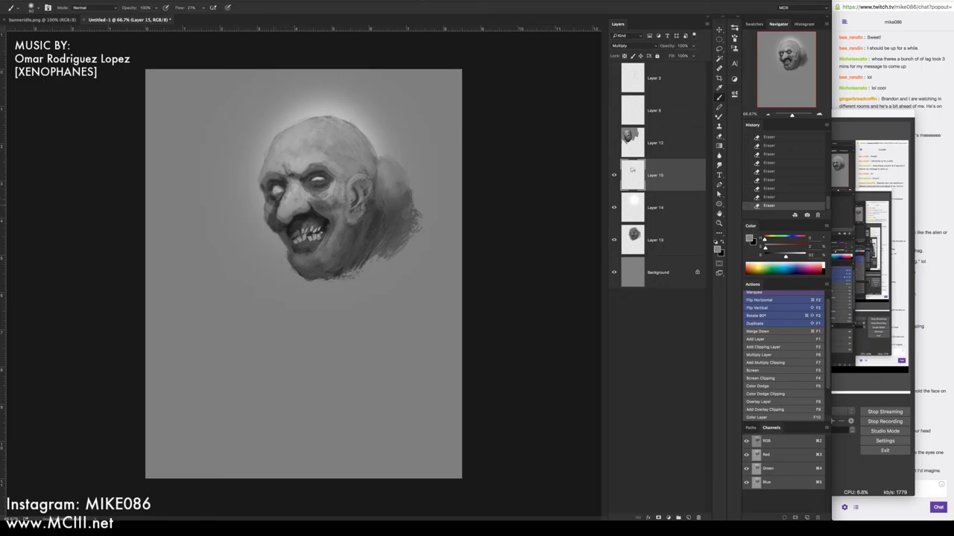
Erase left-cheek shading and darken the mouth, teeth, chin and area around the right eye
left_click_drag(271, 208, 269, 227)
left_click_drag(285, 233, 304, 270)
left_click_drag(302, 267, 347, 280)
mouse_move(307, 255)
left_mouse_down()
mouse_move(343, 271)
mouse_move(337, 264)
mouse_move(369, 215)
mouse_move(369, 200)
mouse_move(351, 198)
left_mouse_up()
mouse_move(298, 182)
left_mouse_down()
mouse_move(326, 165)
mouse_move(304, 197)
left_mouse_up()
Erase shading under the eye and on the cheek, shade the temple, flip the canvas back and add Layer 16
key("e")
left_click_drag(298, 202, 304, 188)
left_click_drag(299, 196, 305, 187)
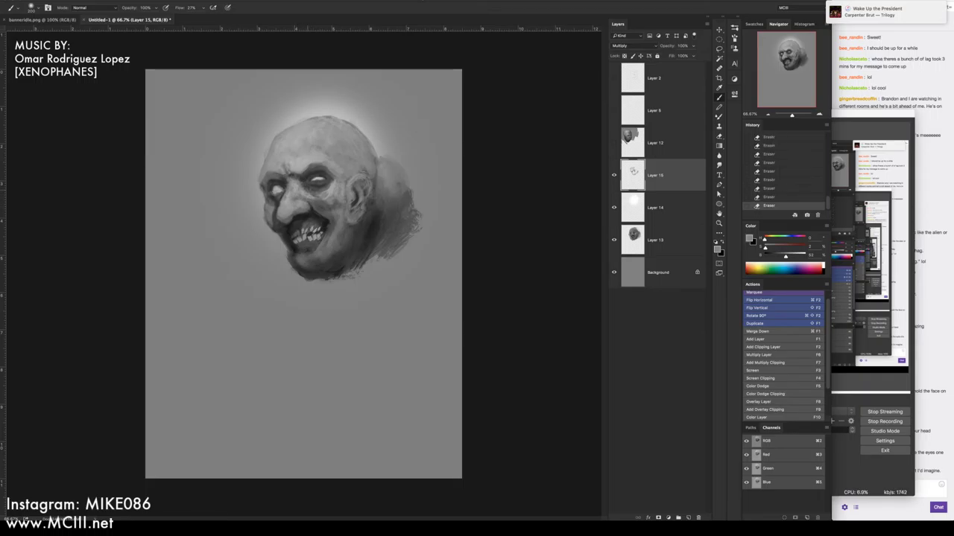
mouse_move(307, 200)
left_mouse_down()
mouse_move(332, 217)
mouse_move(339, 198)
left_mouse_up()
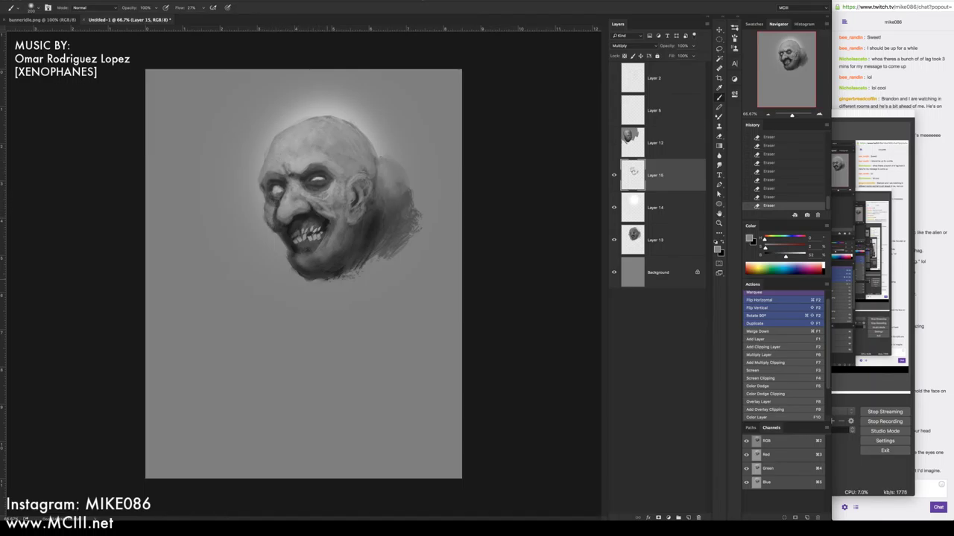
mouse_move(277, 145)
left_mouse_down()
mouse_move(261, 185)
mouse_move(294, 119)
mouse_move(305, 119)
mouse_move(258, 193)
left_mouse_up()
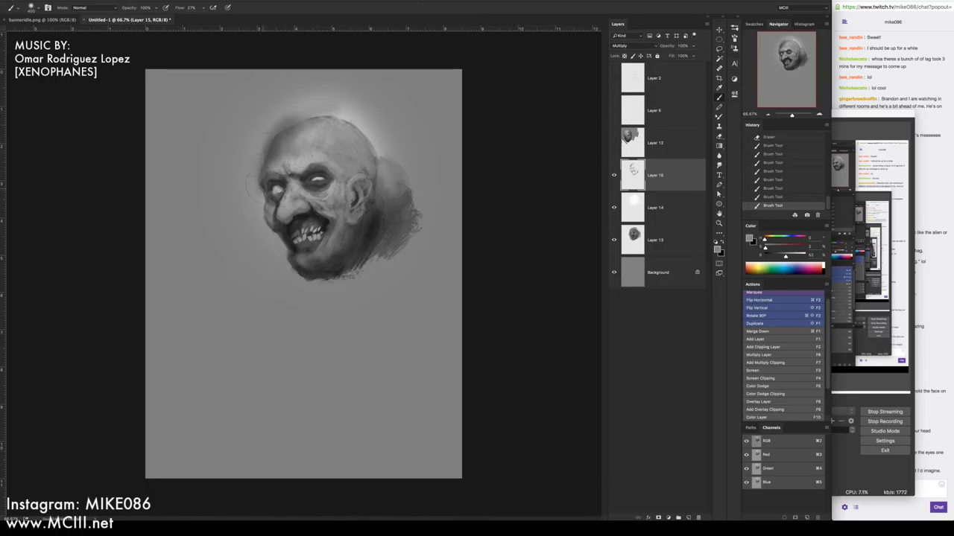
key("super+F2")
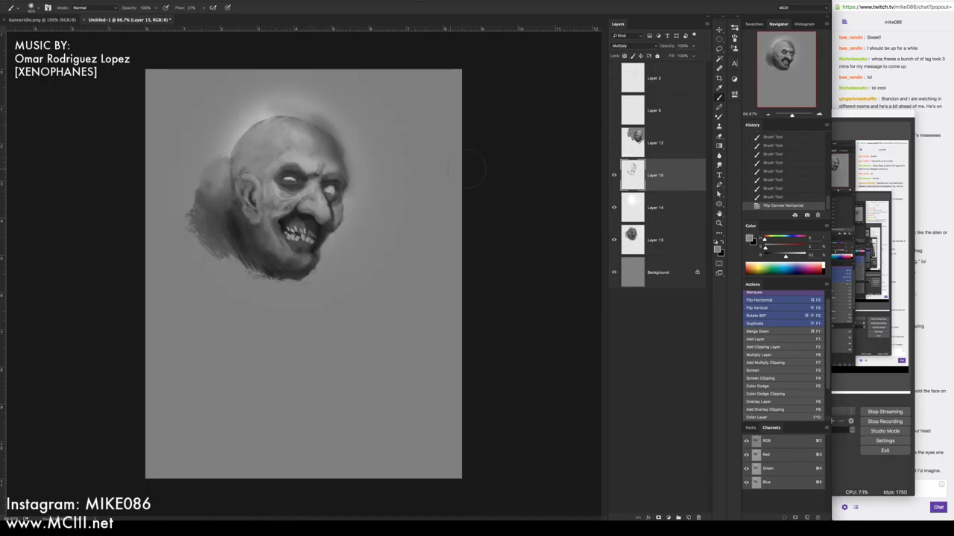
key("F1")
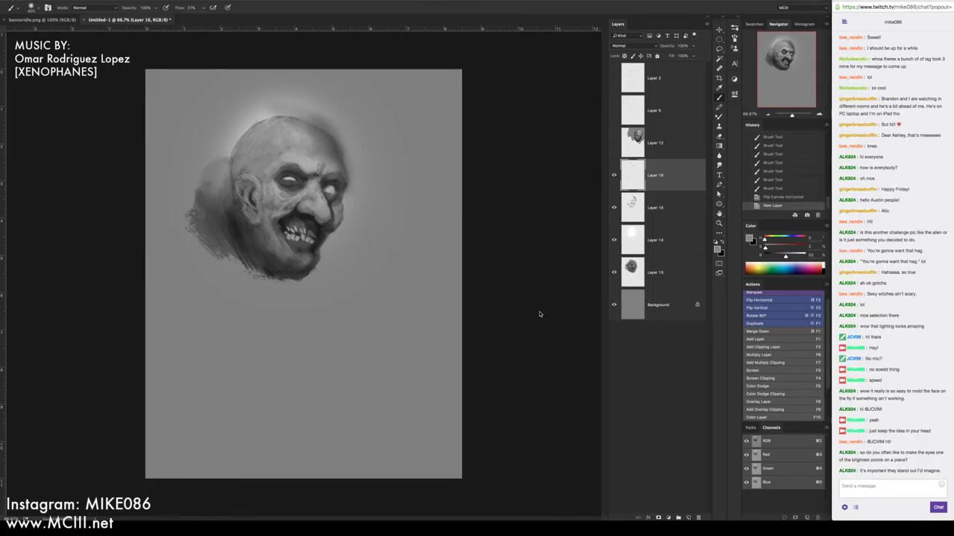
Send chat replies 'uh', 'well it depends on the piece', 'Also', a viewer's Overwatch request, and a viewer mention
left_click(880, 489)
type("uh")
key("Return")
type("well")
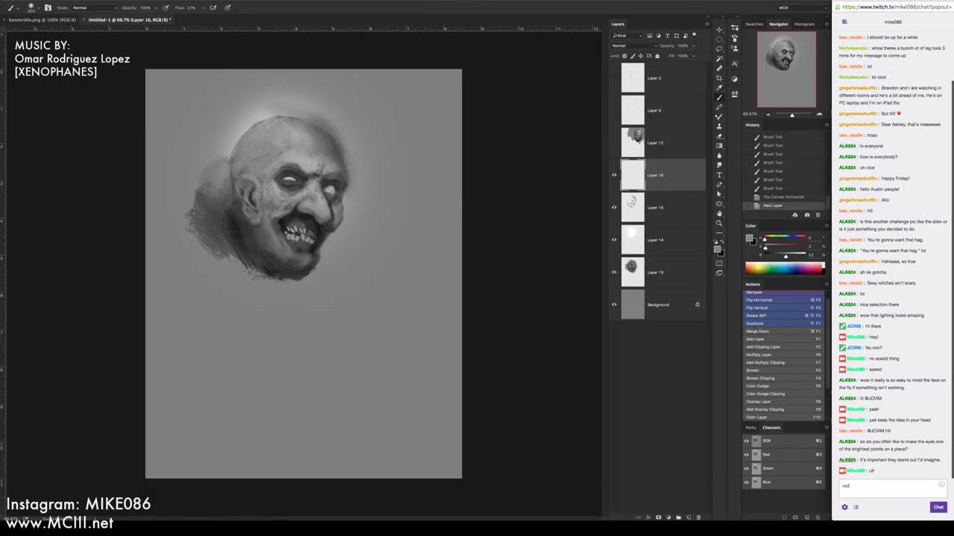
type(" it depends on the pie")
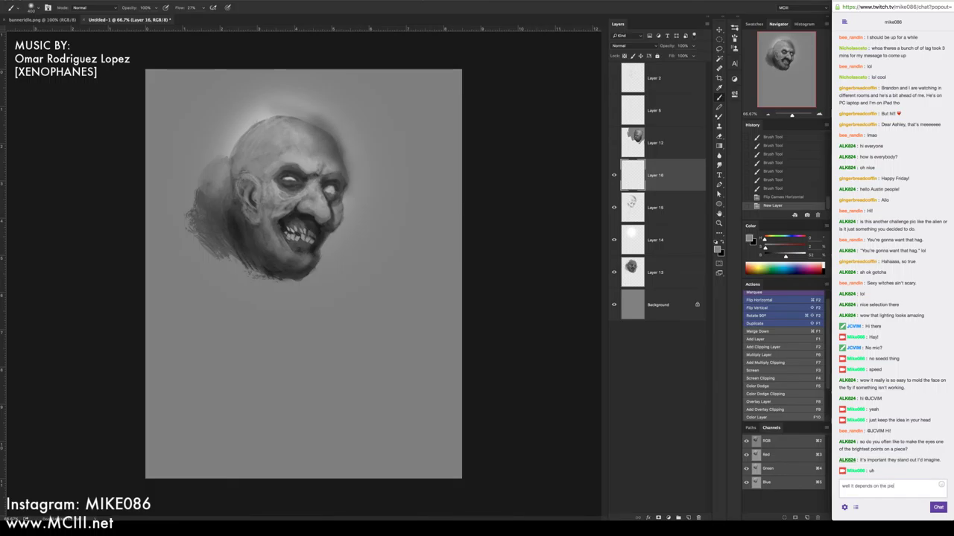
type("ce")
key("Return")
type("Also")
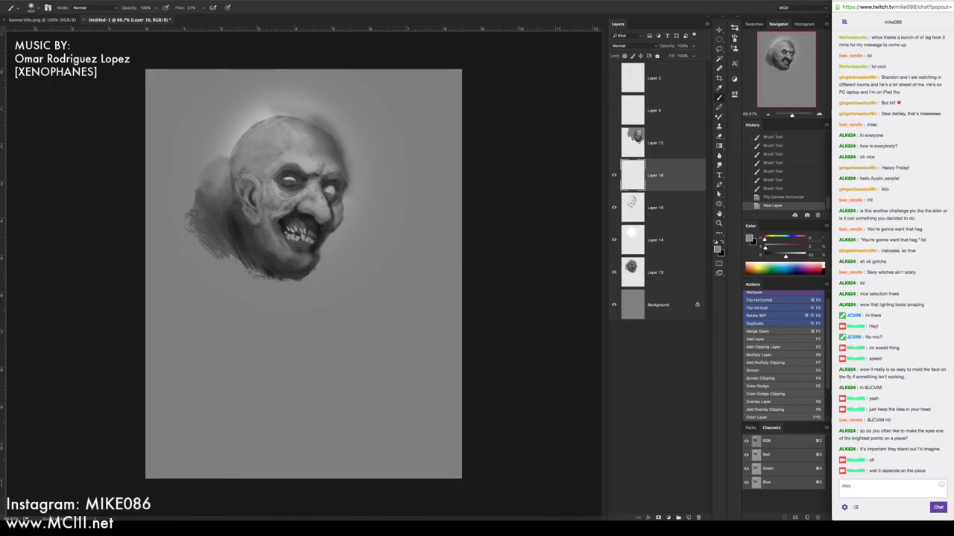
key("Return")
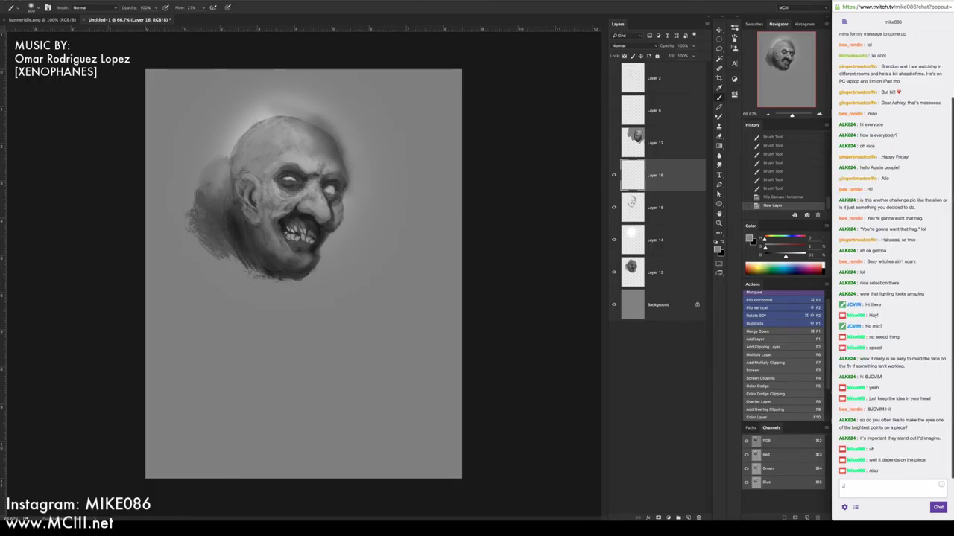
type("Jv")
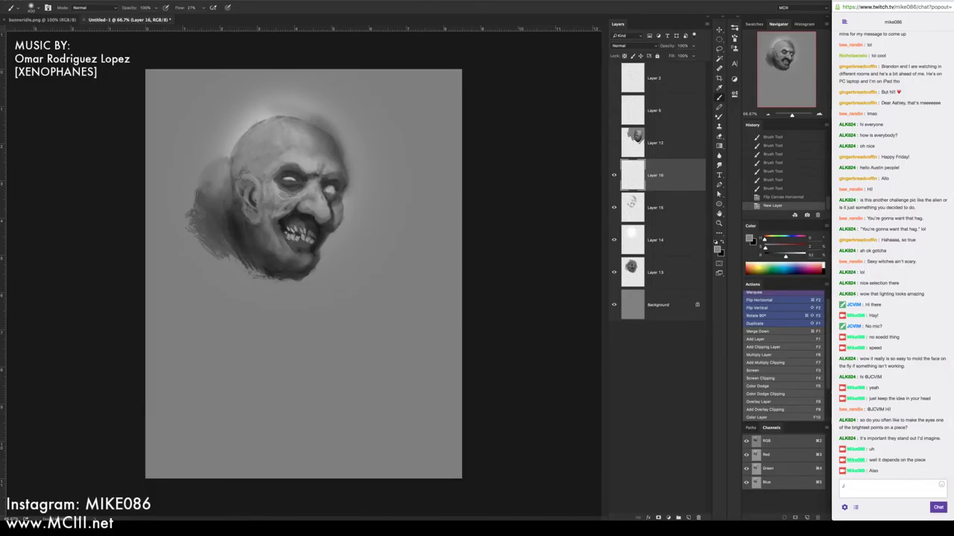
type("VIM")
type(" wants yo")
type("u to get onto overe")
type("atch")
key("Return")
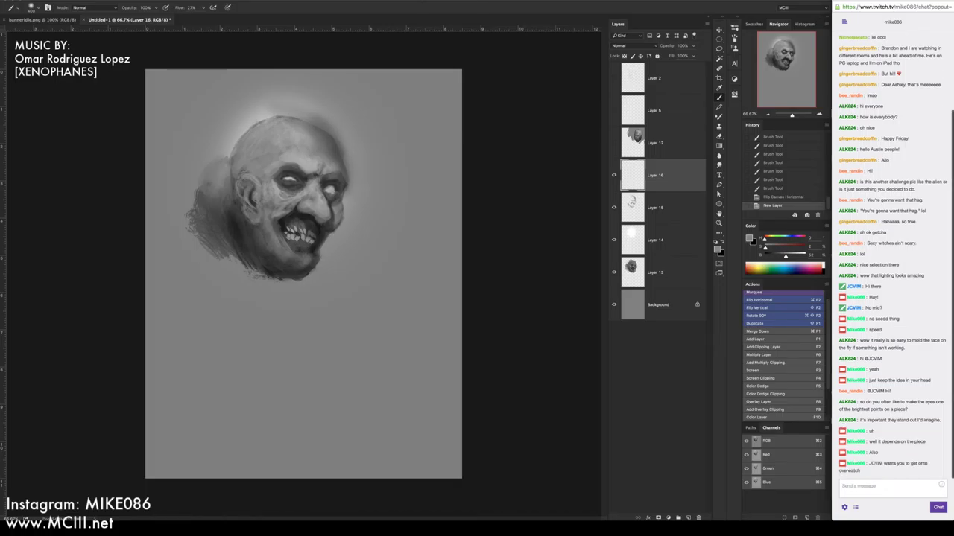
type("@ALK824")
key("Return")
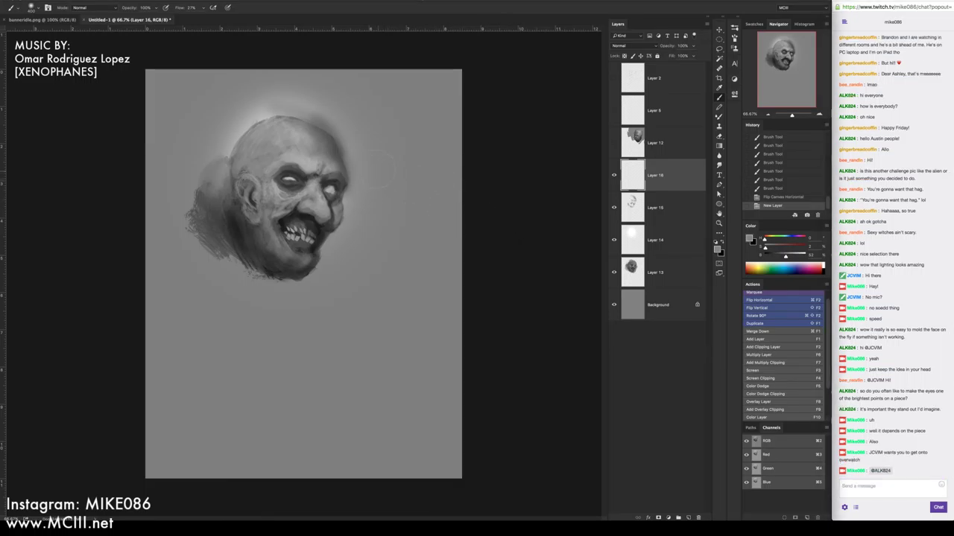
Paint faint light-grey strokes across the forehead and near the left cheek
left_click(293, 165, "alt")
mouse_move(275, 149)
left_mouse_down()
mouse_move(281, 125)
mouse_move(301, 124)
mouse_move(301, 137)
mouse_move(258, 138)
left_mouse_up()
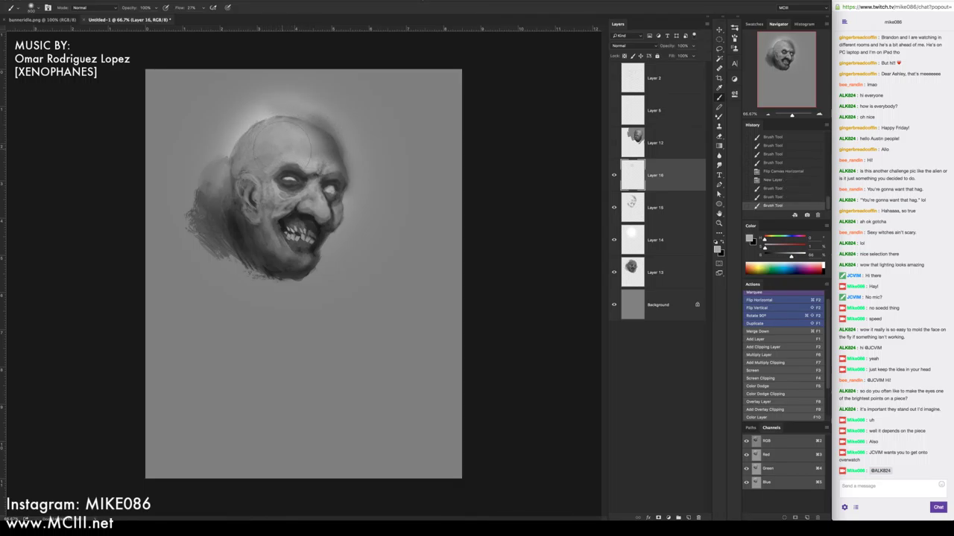
left_click(272, 161, "alt")
left_click(272, 162, "alt")
mouse_move(269, 138)
left_mouse_down()
mouse_move(290, 134)
mouse_move(308, 163)
left_mouse_up()
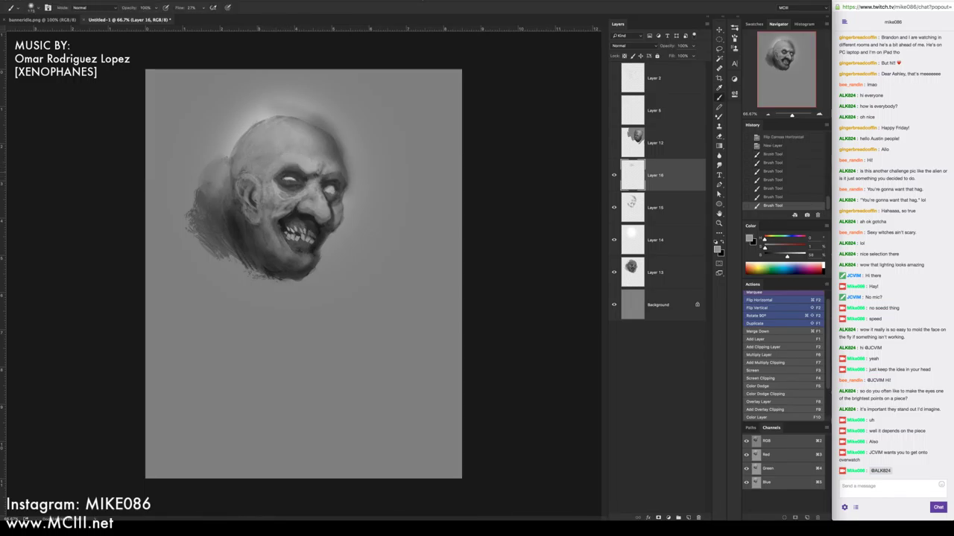
left_click_drag(261, 123, 229, 142)
left_click_drag(232, 180, 232, 192)
Sample darker greys from the nose, mouth and eye and lower the brush flow to 17%
left_click(278, 189, "alt")
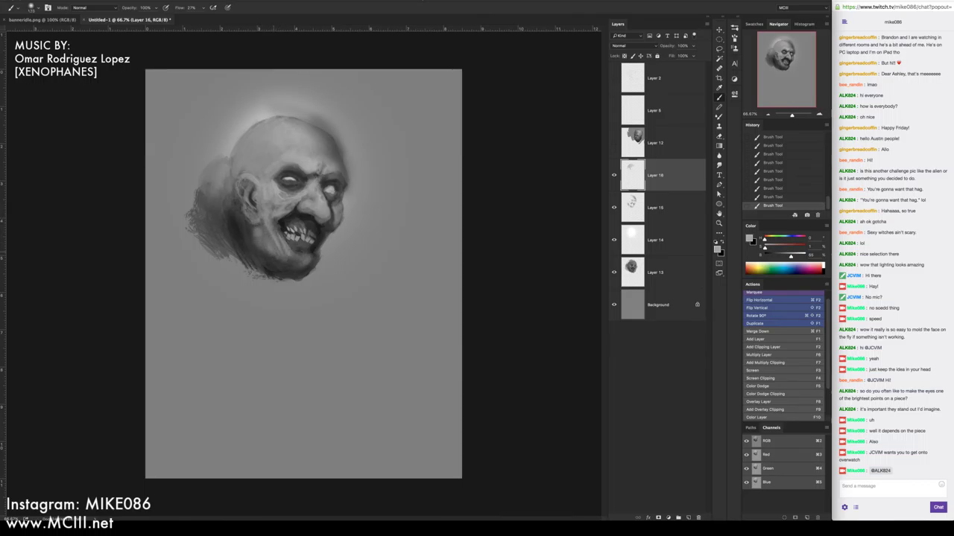
left_click(263, 242, "alt")
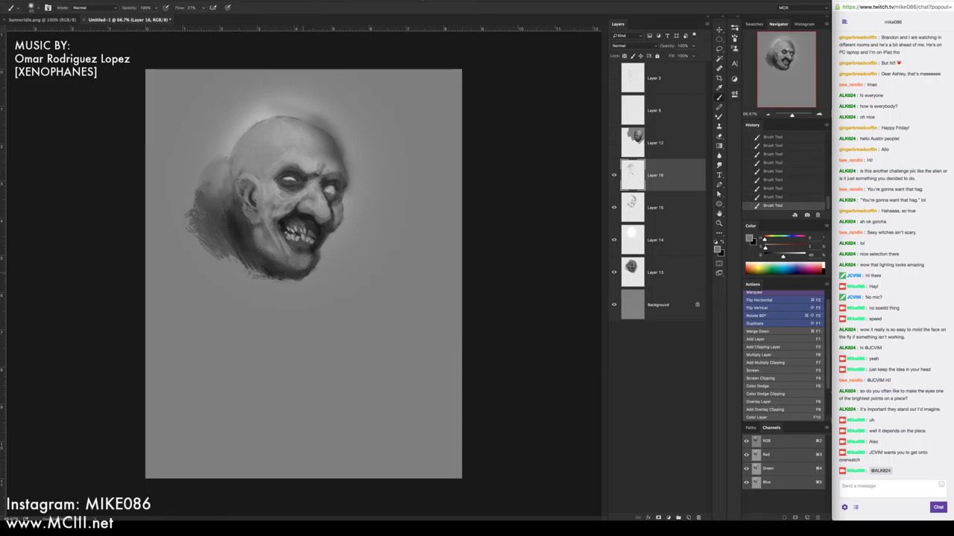
left_click(318, 195, "alt")
left_click(305, 212, "alt")
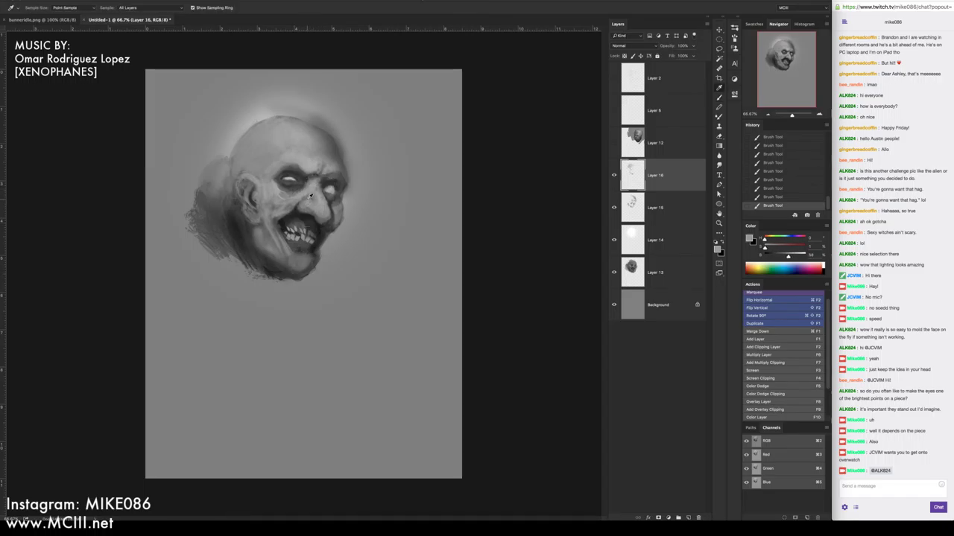
key("shift+2")
key("shift+7")
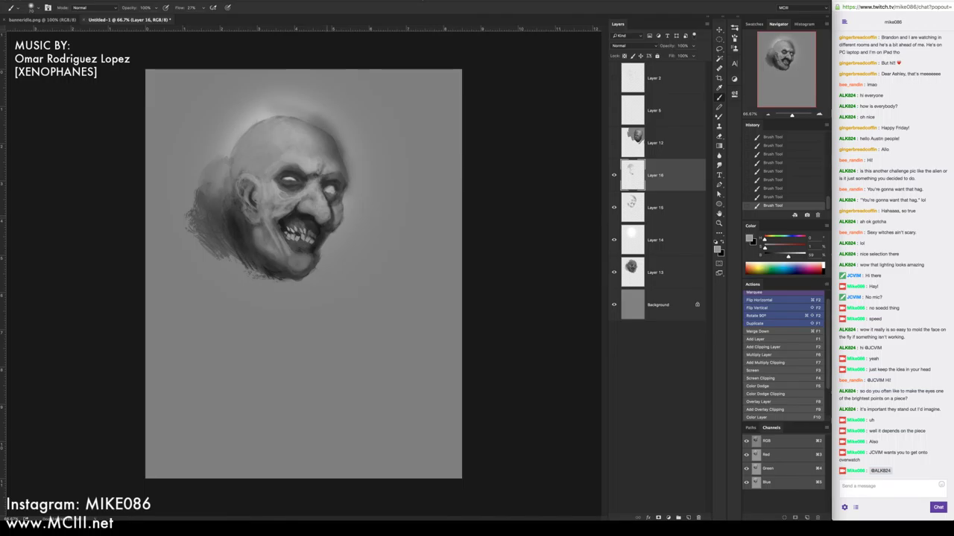
key("shift+1")
key("shift+7")
left_click(307, 212, "alt")
left_click(298, 181, "alt")
left_click(295, 216, "alt")
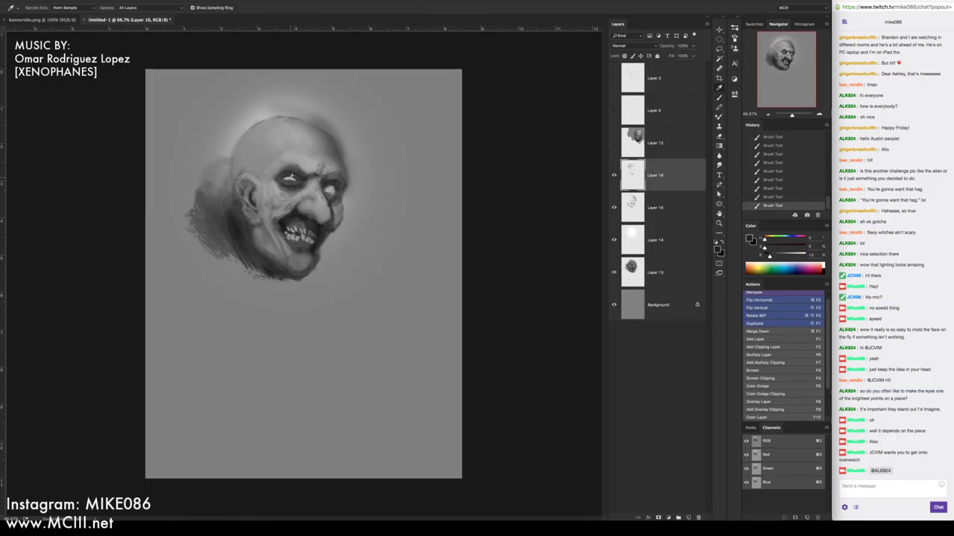
left_click(292, 174, "alt")
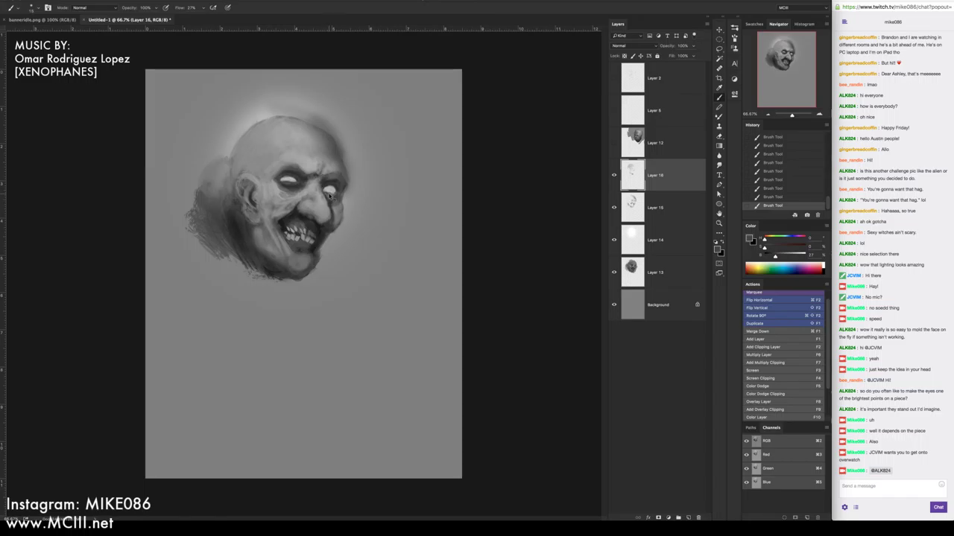
Switch to a different brush preset and brighten the skin just under the eye with sampled grey
right_click(332, 199)
double_click(373, 287)
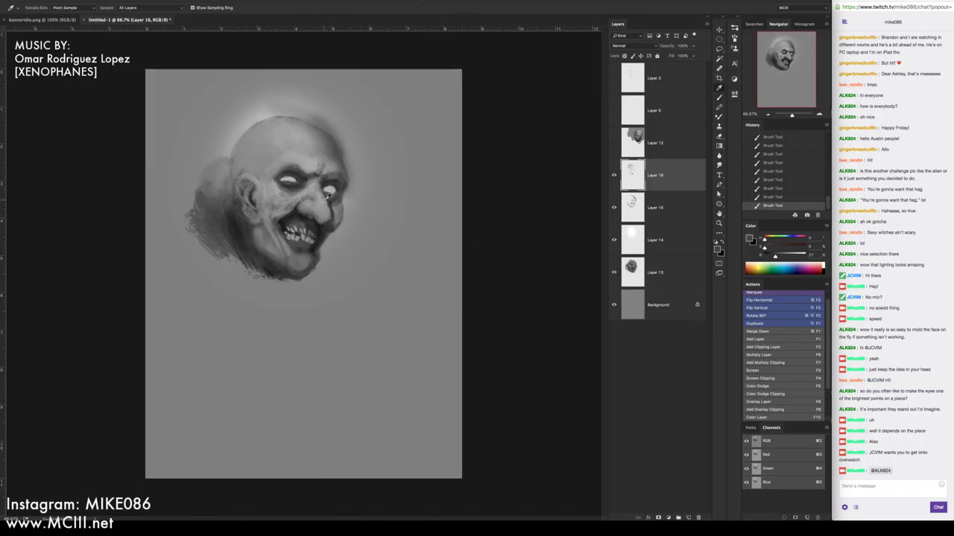
left_click(336, 194, "alt")
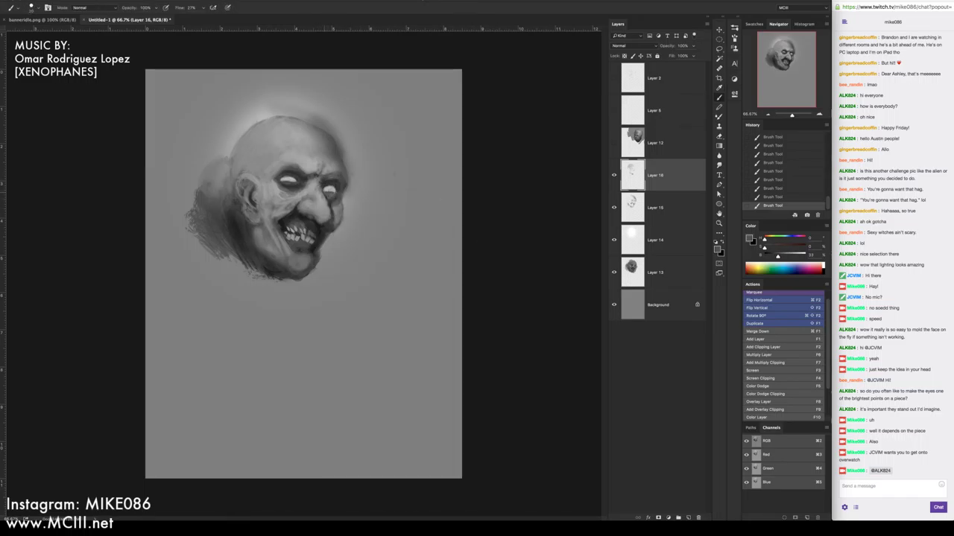
left_click(292, 179, "alt")
left_click(284, 192, "alt")
left_click(286, 189, "alt")
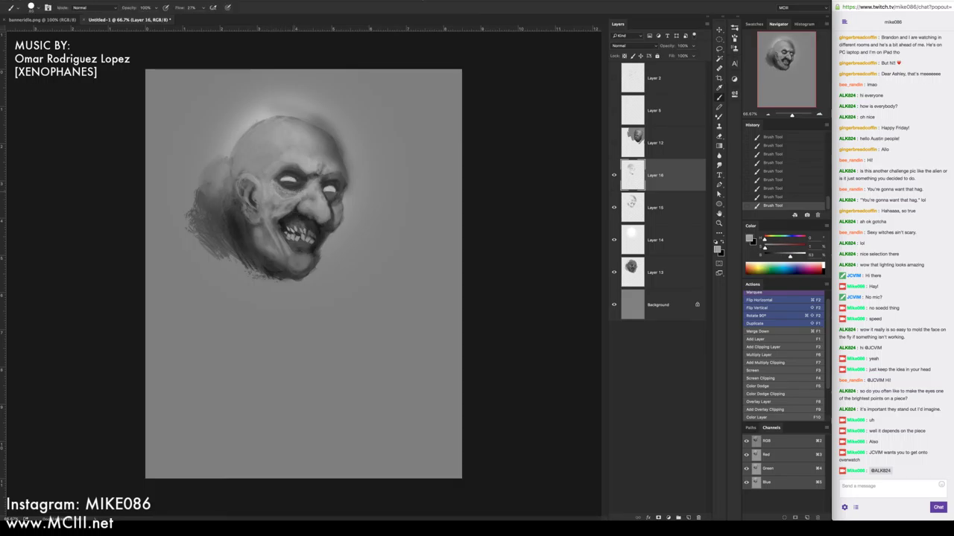
left_click_drag(288, 190, 300, 190)
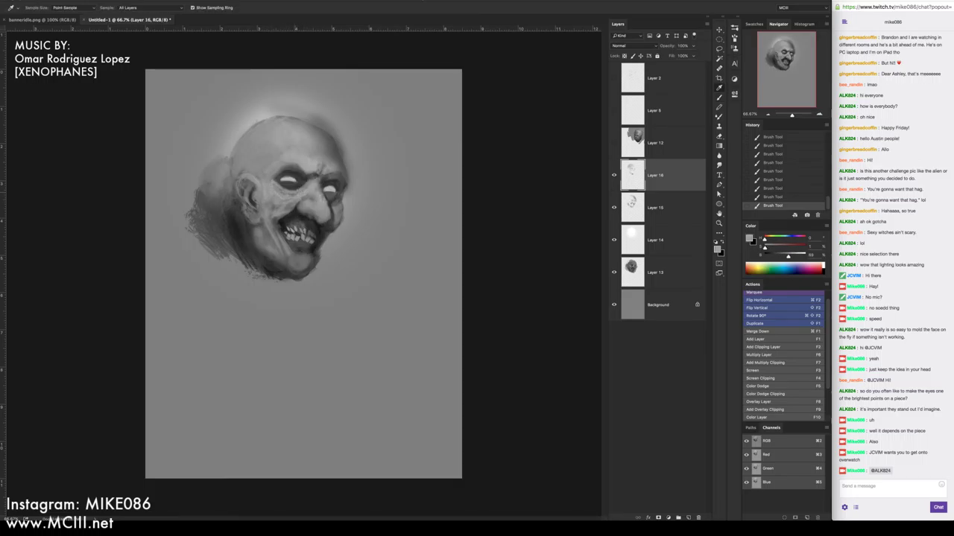
Sample lighter and darker greys from the face and set the brush flow to 17%
left_click(298, 191, "alt")
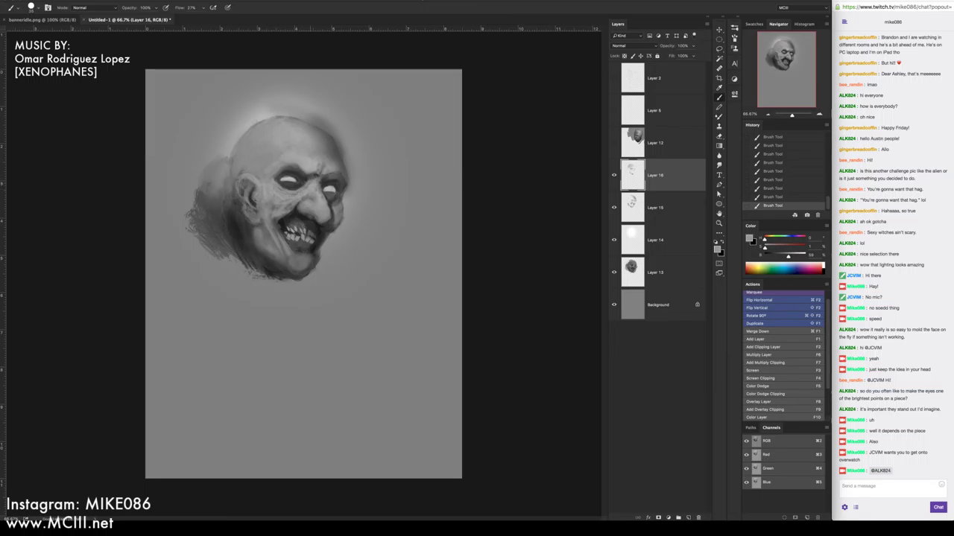
key("shift+1")
key("shift+7")
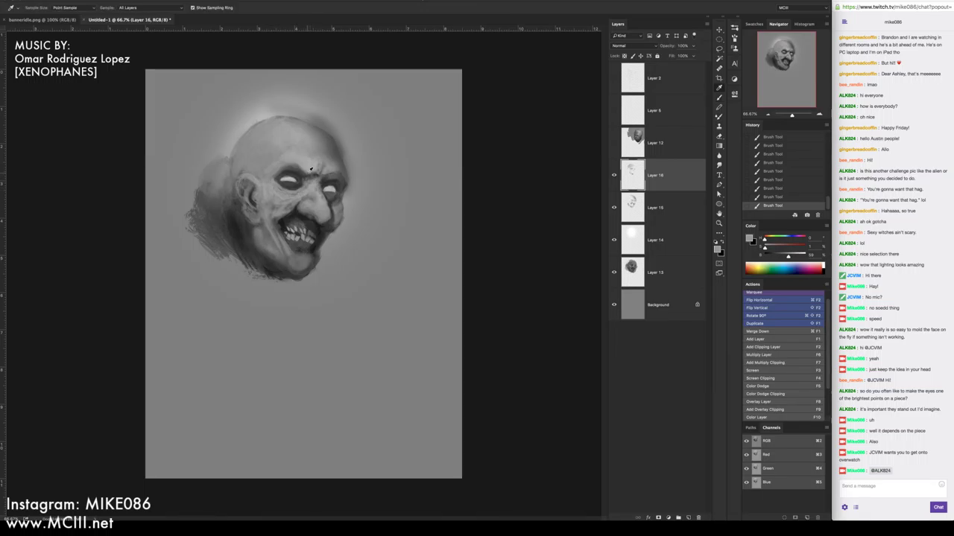
left_click(309, 171, "alt")
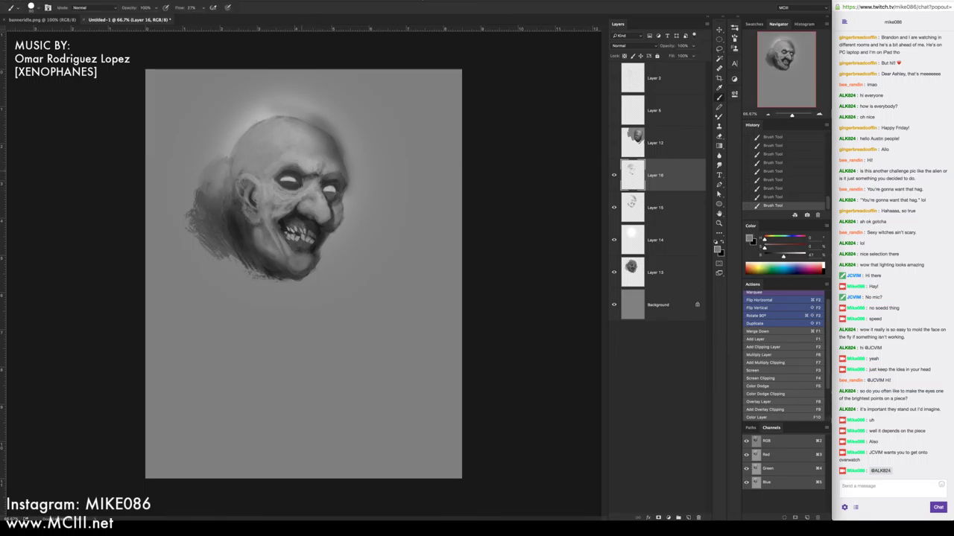
key("shift+2")
key("shift+7")
key("shift+1")
key("shift+7")
Sample a light grey and add a small light mark on the forehead
left_click(302, 177, "alt")
left_click(301, 177, "alt")
left_click(313, 168, "alt")
left_click_drag(316, 149, 312, 164)
Raise the brush flow to 37% and sample greys around the forehead and eye
key("shift+3")
key("shift+7")
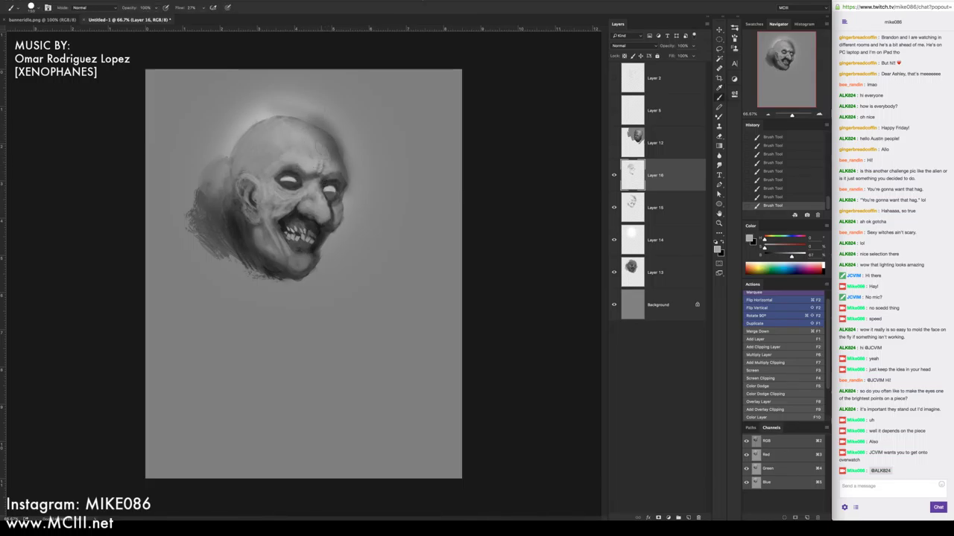
left_click(328, 161, "alt")
left_click(311, 141, "alt")
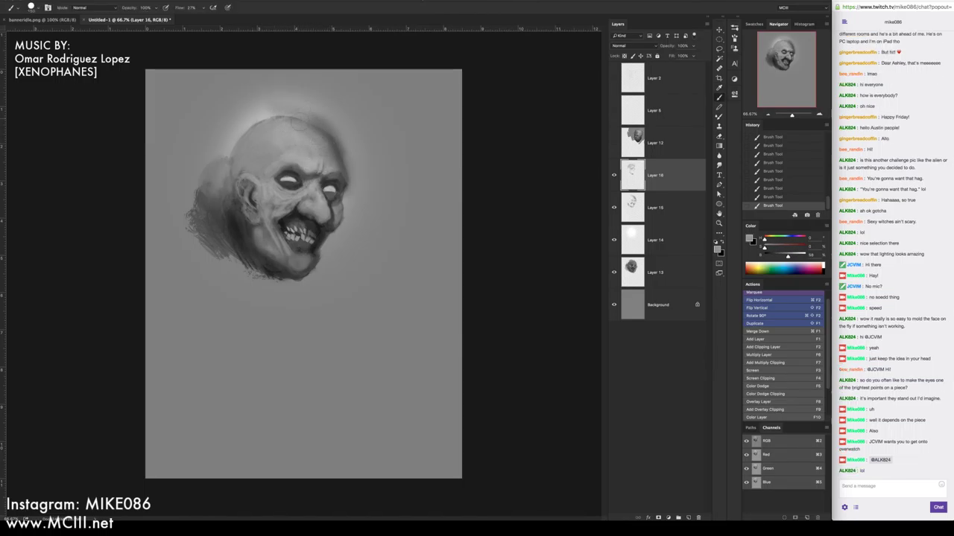
left_click(302, 132, "alt")
left_click(315, 141, "alt")
left_click(331, 157, "alt")
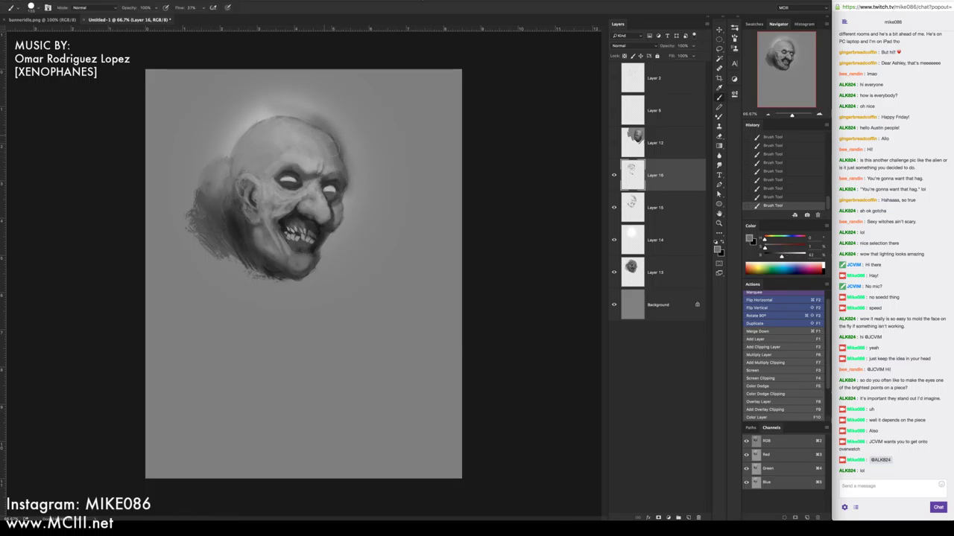
left_click(342, 145, "alt")
Paint background grey and a darker stroke along the right side of the head
left_click(398, 104, "alt")
left_click_drag(364, 137, 360, 171)
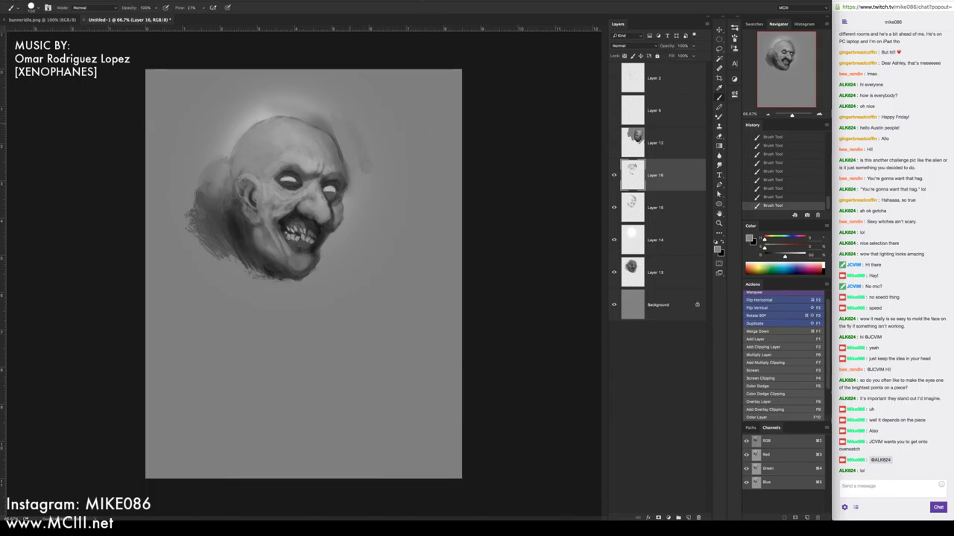
left_click(373, 125, "alt")
left_click_drag(360, 175, 363, 185)
With a different brush preset, soften the head's right edge using lighter grey
right_click(363, 143)
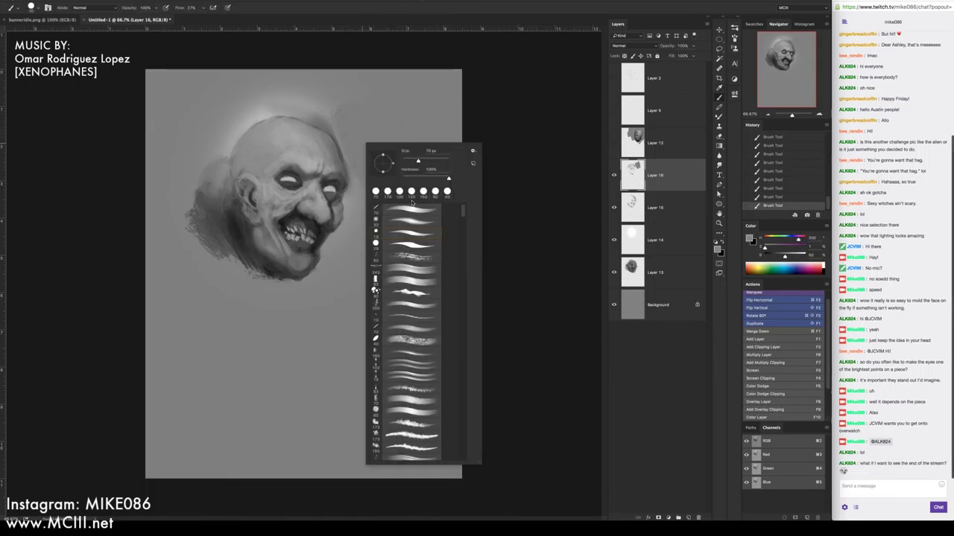
left_click(409, 218)
key("Return")
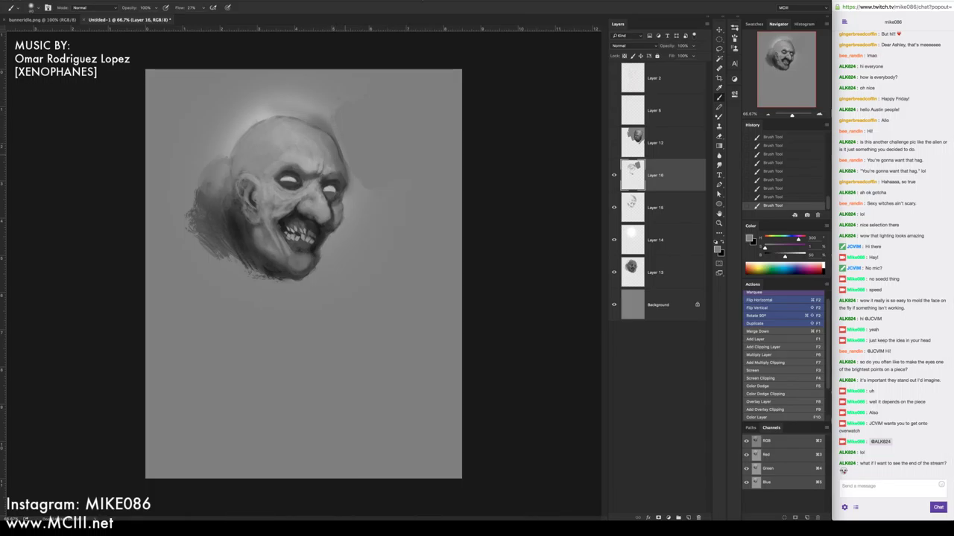
left_click_drag(340, 146, 341, 162)
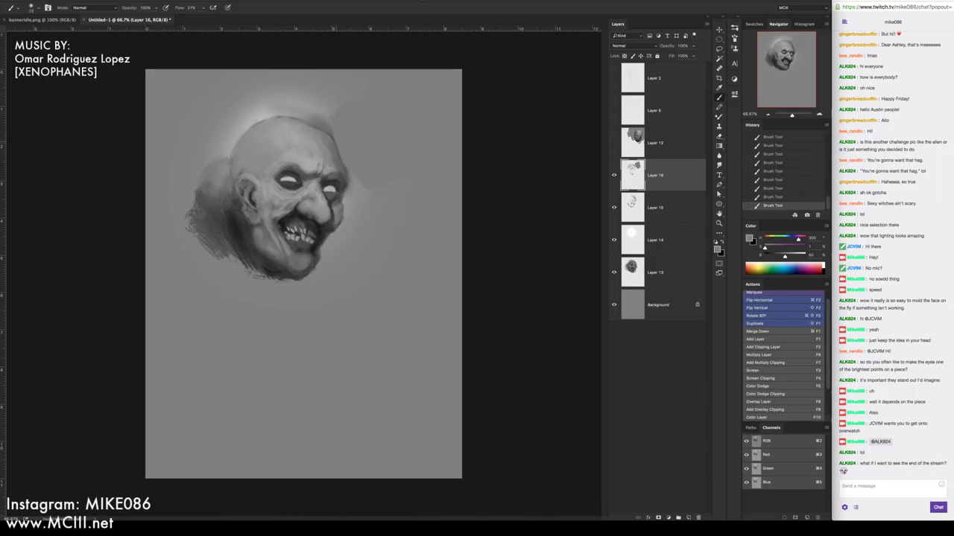
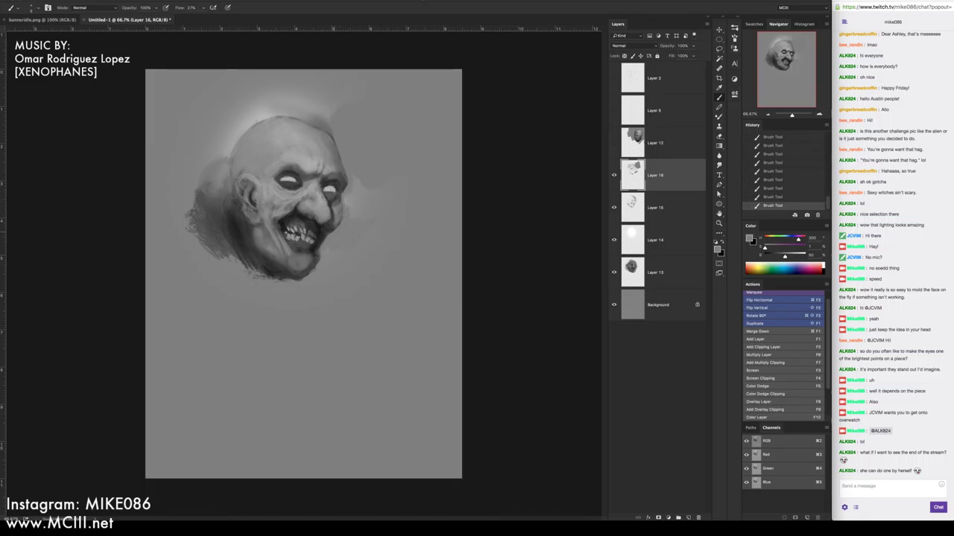
Darken the bright halo above and around the top of the head with resized brush strokes
key("bracketright")
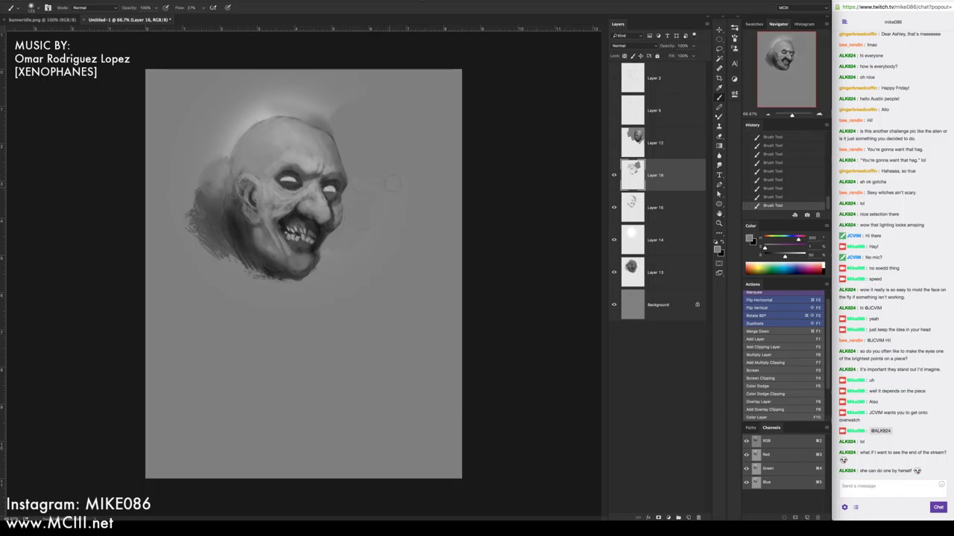
key("bracketleft")
key("bracketleft")
key("bracketleft")
key("bracketleft")
key("bracketleft")
key("bracketleft")
key("bracketleft")
key("bracketright")
key("bracketright")
key("bracketright")
key("bracketleft")
key("bracketleft")
key("bracketright")
key("bracketright")
key("bracketleft")
mouse_move(285, 94)
left_mouse_down()
mouse_move(322, 110)
mouse_move(313, 113)
left_mouse_up()
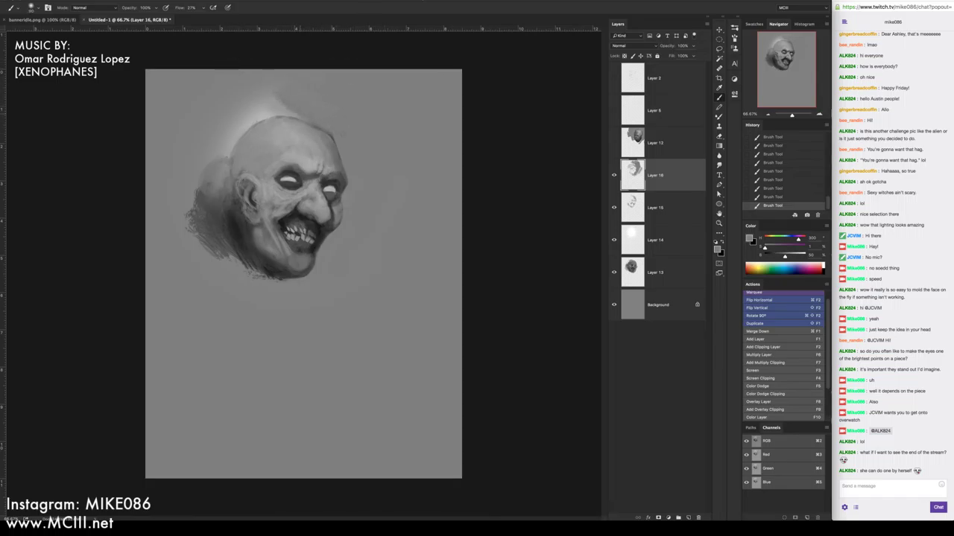
key("bracketleft")
key("bracketright")
key("bracketright")
key("bracketright")
key("bracketright")
key("bracketright")
mouse_move(278, 92)
left_mouse_down()
mouse_move(236, 116)
mouse_move(290, 112)
left_mouse_up()
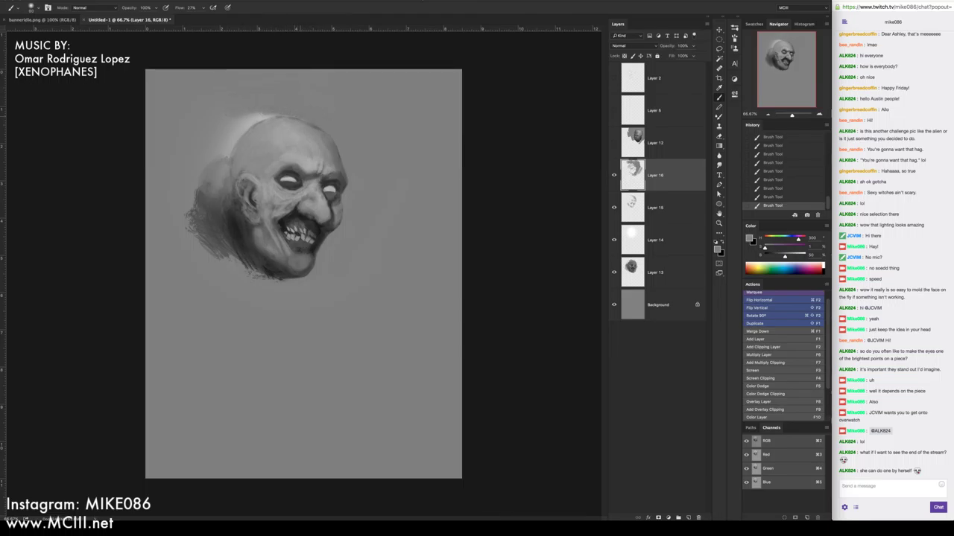
mouse_move(243, 113)
left_mouse_down()
mouse_move(278, 117)
mouse_move(227, 131)
mouse_move(261, 121)
mouse_move(228, 148)
left_mouse_up()
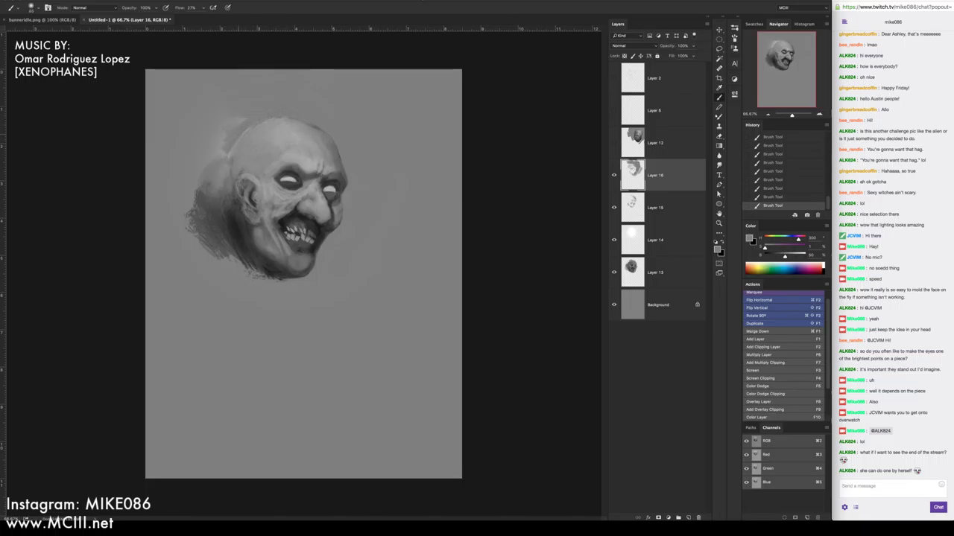
With the brush at size 40, paint sampled gray marks on the forehead
key("bracketleft")
key("bracketleft")
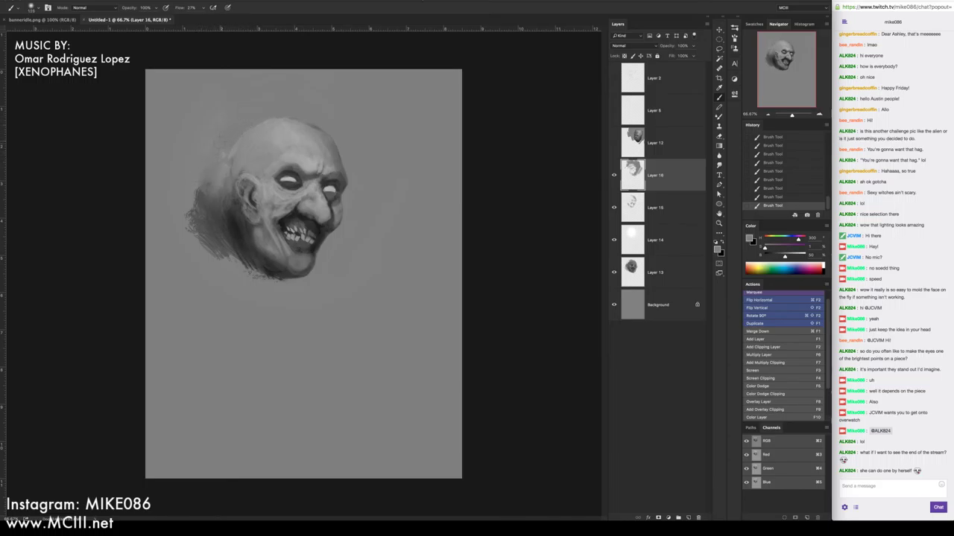
left_click(288, 141, "alt")
left_click_drag(287, 146, 283, 155)
left_click(287, 146, "alt")
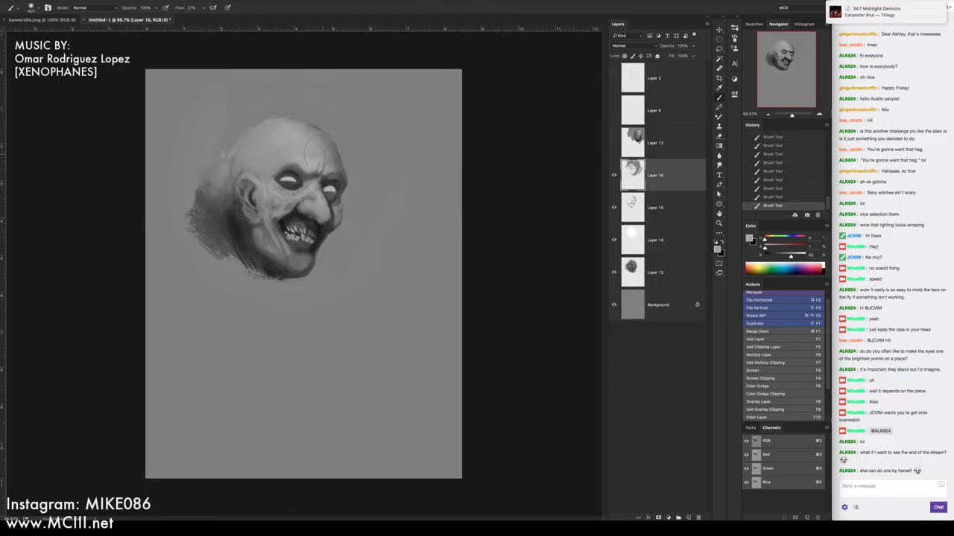
Dab sampled darker and lighter grays under and above the right eye
left_click(328, 171, "alt")
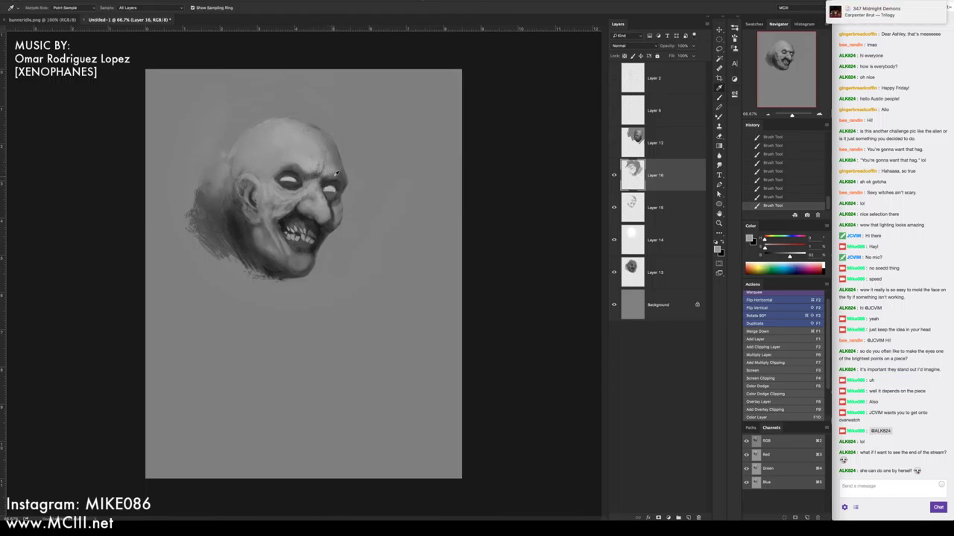
left_click(330, 179, "alt")
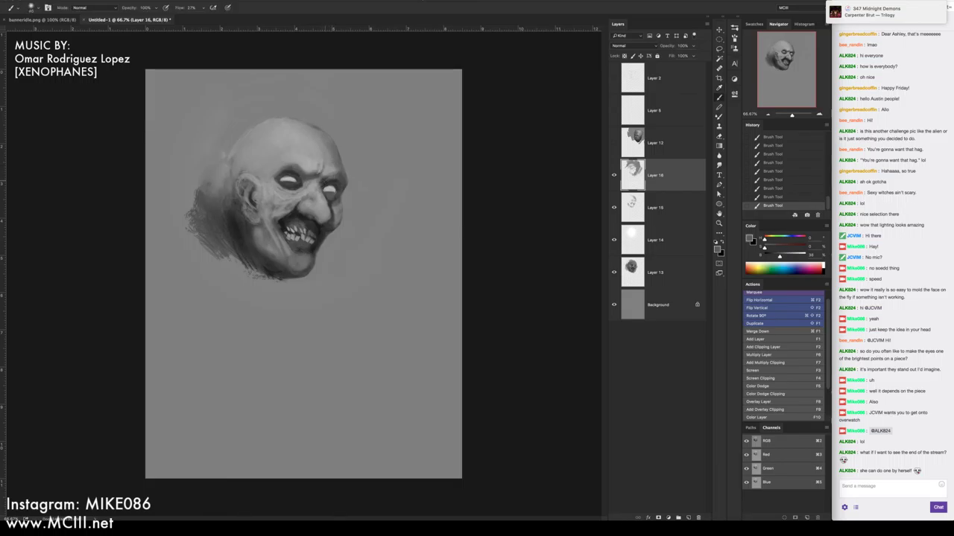
left_click(330, 182)
left_click(334, 179)
left_click(301, 166, "alt")
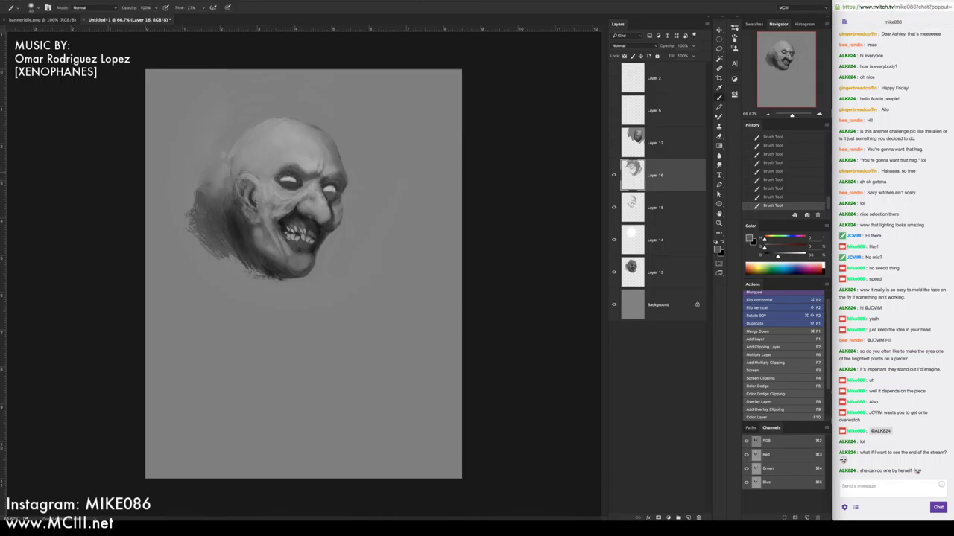
left_click(323, 170, "alt")
left_click(307, 221, "alt")
With a size 15 brush, dab sampled light and dark grays at the mouth corner
key("bracketleft")
left_click(351, 224, "alt")
left_click_drag(279, 218, 287, 221)
left_click(285, 227, "alt")
left_click(288, 227, "alt")
left_click(322, 222, "alt")
left_click(284, 212, "alt")
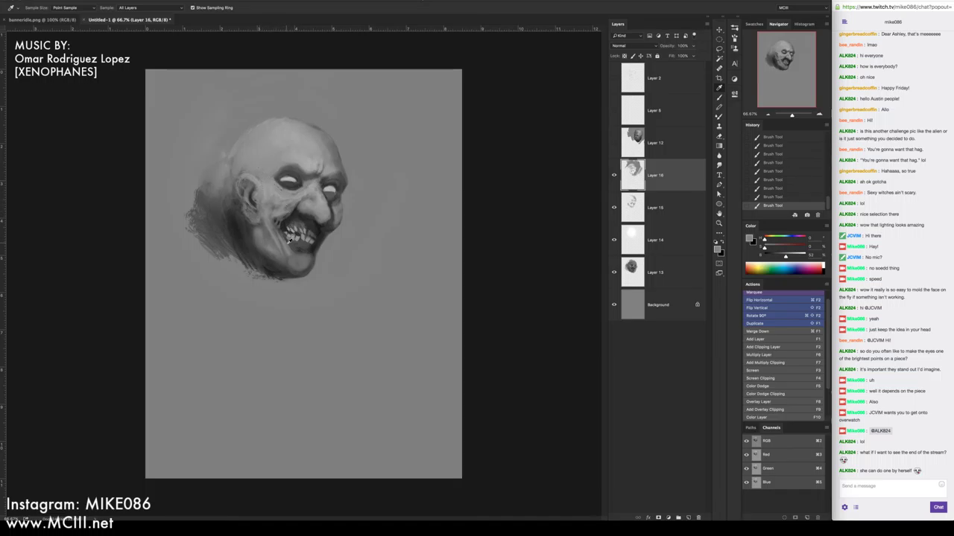
left_click(288, 245, "alt")
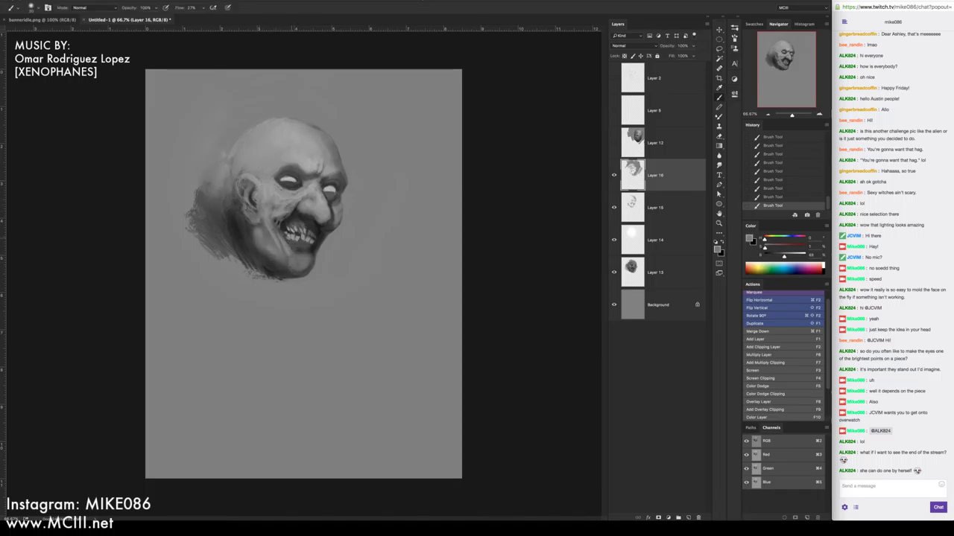
left_click(302, 192, "alt")
Refine the chin with sampled mid and darker gray dabs
right_click(302, 201)
key("Escape")
left_click(302, 265, "alt")
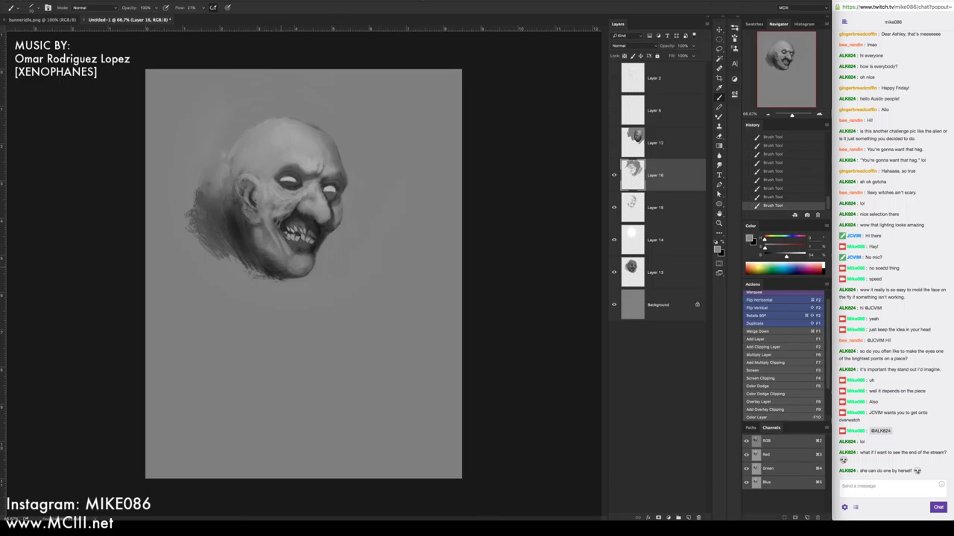
left_click(292, 270, "alt")
left_click(254, 238, "alt")
Touch up the mouth and cheek with sampled light, mid and dark grays
left_click(285, 198, "alt")
left_click(291, 215, "alt")
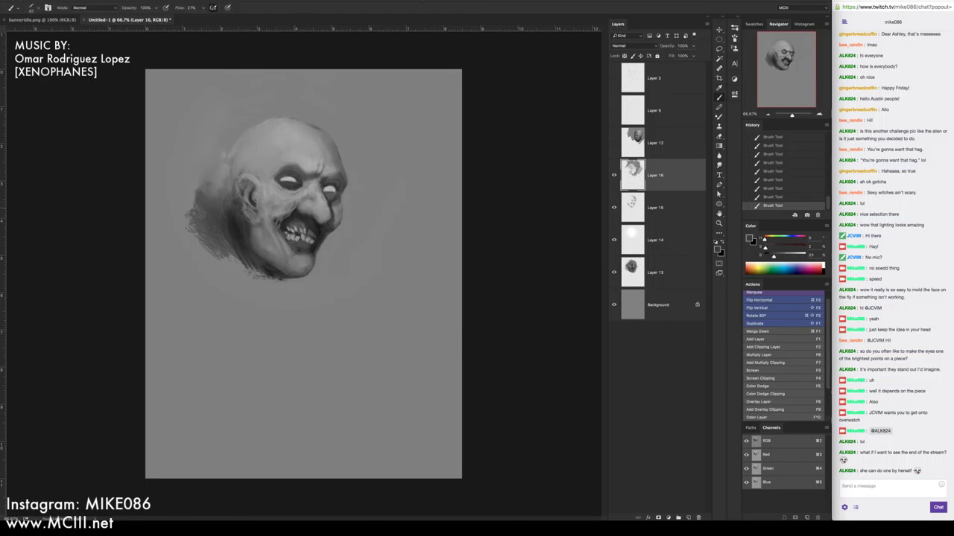
left_click(290, 209, "alt")
left_click(305, 192, "alt")
left_click(325, 198, "alt")
left_click(312, 214, "alt")
left_click(326, 199, "alt")
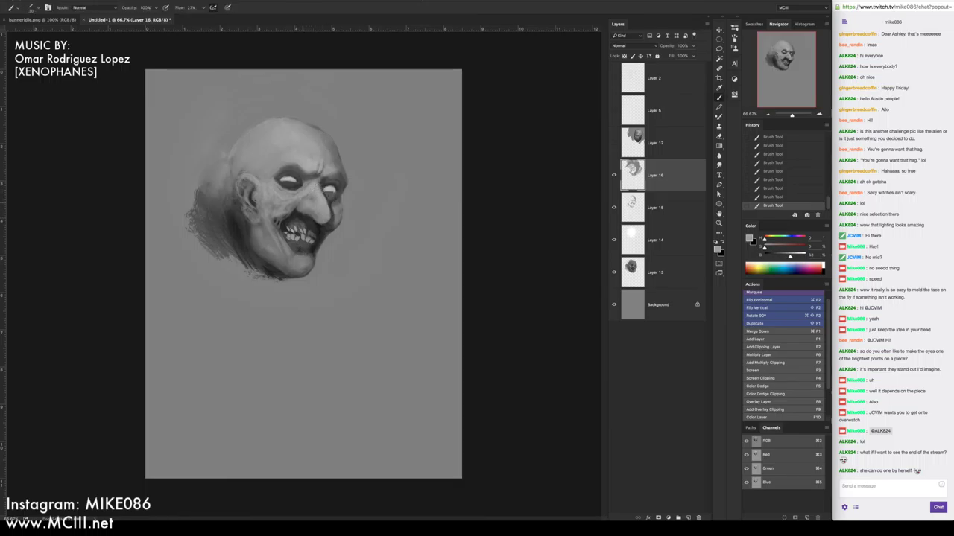
left_click(306, 162, "alt")
left_click(306, 188, "alt")
Add an overlay layer, pick a brush preset, and paint white highlights on the scalp
left_click(766, 403)
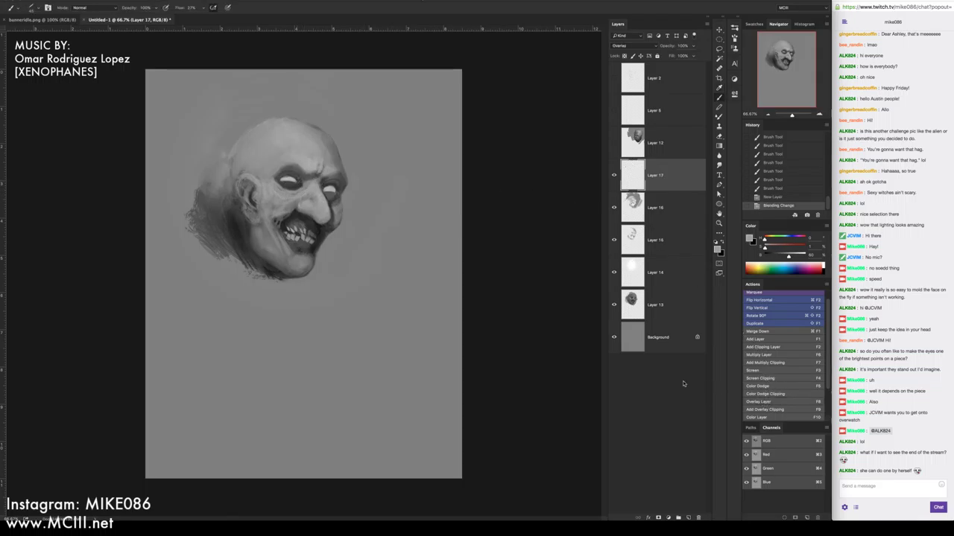
right_click(295, 164)
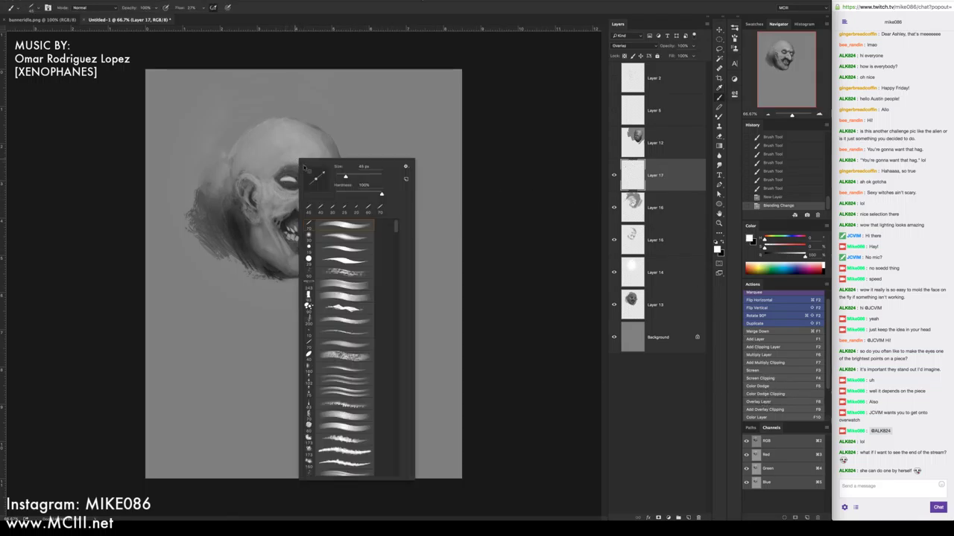
left_click(350, 237)
key("Return")
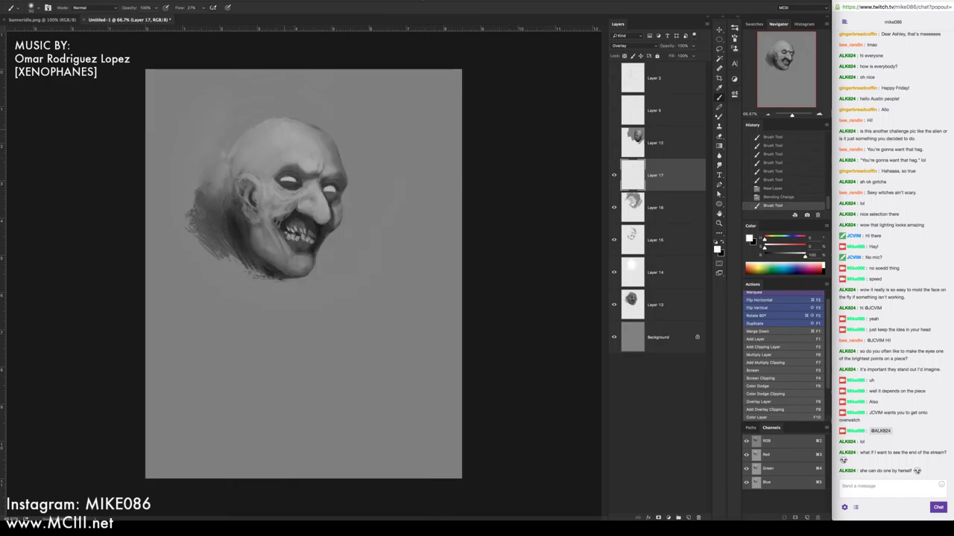
mouse_move(287, 142)
left_mouse_down()
mouse_move(283, 158)
mouse_move(295, 161)
mouse_move(279, 193)
mouse_move(307, 195)
mouse_move(313, 212)
mouse_move(253, 176)
mouse_move(252, 149)
mouse_move(309, 149)
mouse_move(317, 165)
mouse_move(306, 160)
mouse_move(329, 192)
mouse_move(290, 181)
mouse_move(330, 195)
left_mouse_up()
key("bracketleft")
key("bracketleft")
key("bracketleft")
left_click(289, 155)
Brighten the teeth, lower mouth, cheeks, chin and right temple with white strokes
mouse_move(296, 223)
left_mouse_down()
mouse_move(305, 239)
mouse_move(297, 244)
mouse_move(315, 241)
mouse_move(289, 258)
left_mouse_up()
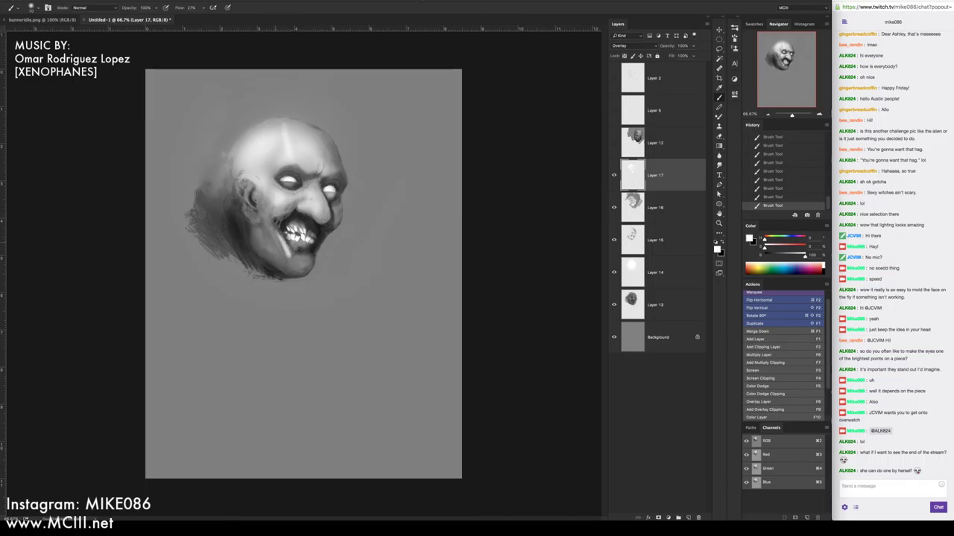
mouse_move(267, 215)
left_mouse_down()
mouse_move(278, 260)
mouse_move(256, 250)
mouse_move(243, 208)
left_mouse_up()
mouse_move(240, 173)
left_mouse_down()
mouse_move(273, 256)
mouse_move(301, 262)
left_mouse_up()
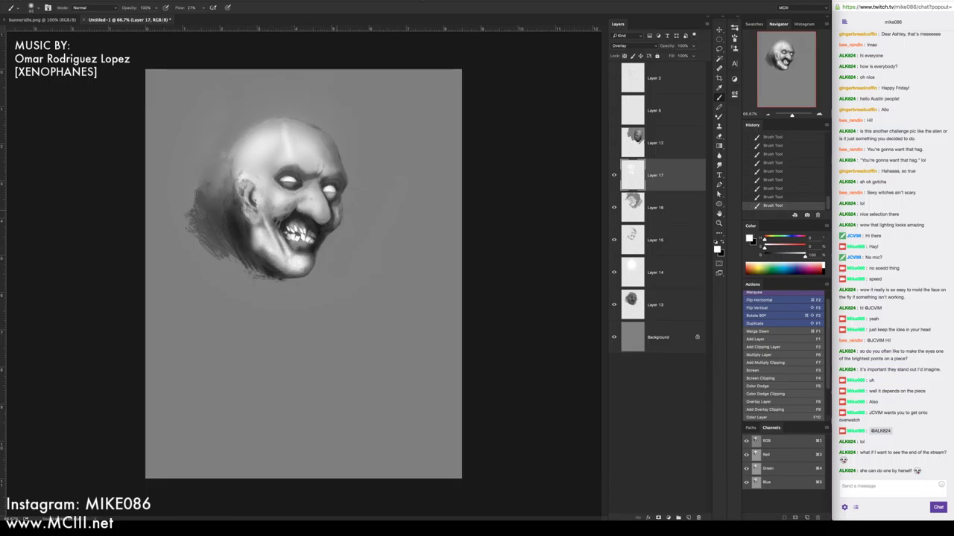
left_click_drag(335, 221, 339, 203)
mouse_move(319, 166)
left_mouse_down()
mouse_move(339, 173)
mouse_move(332, 143)
mouse_move(320, 142)
mouse_move(309, 164)
mouse_move(265, 164)
mouse_move(294, 162)
mouse_move(275, 148)
mouse_move(261, 178)
left_mouse_up()
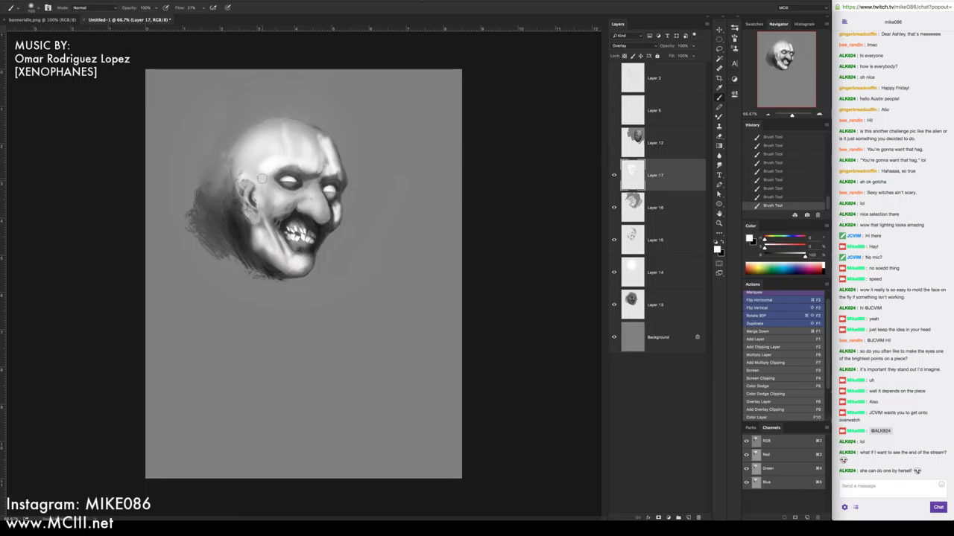
Erase extra highlights on the temple, eye and cheek, and lower the layer fill to 40%
key("e")
mouse_move(326, 137)
left_mouse_down()
mouse_move(313, 141)
mouse_move(327, 164)
left_mouse_up()
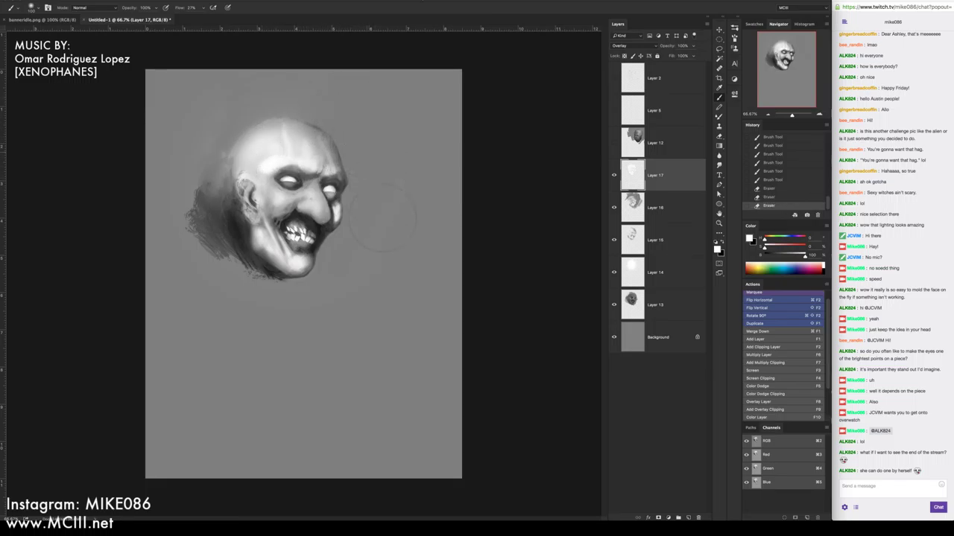
left_click_drag(381, 218, 367, 246)
mouse_move(337, 205)
left_mouse_down()
mouse_move(302, 264)
mouse_move(339, 297)
left_mouse_up()
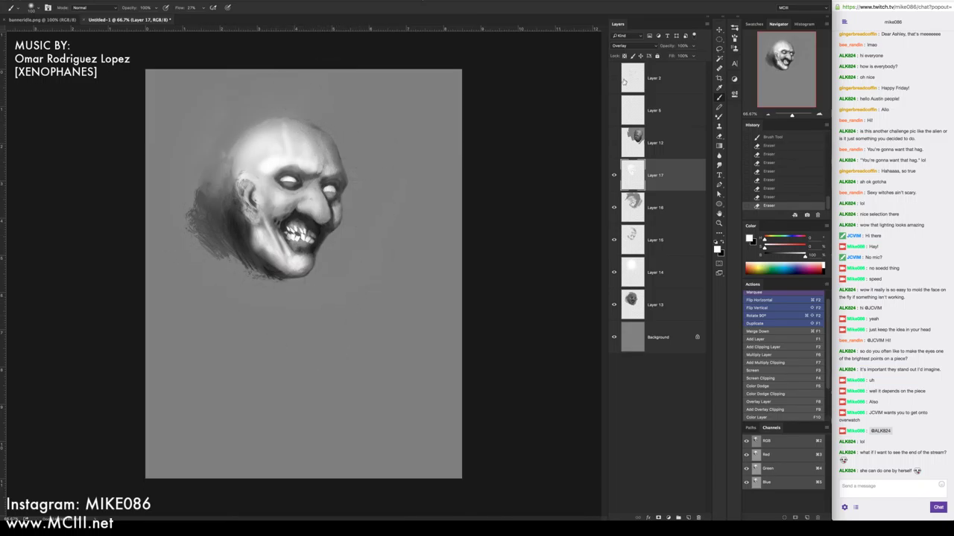
left_click(693, 57)
left_click_drag(692, 60, 671, 65)
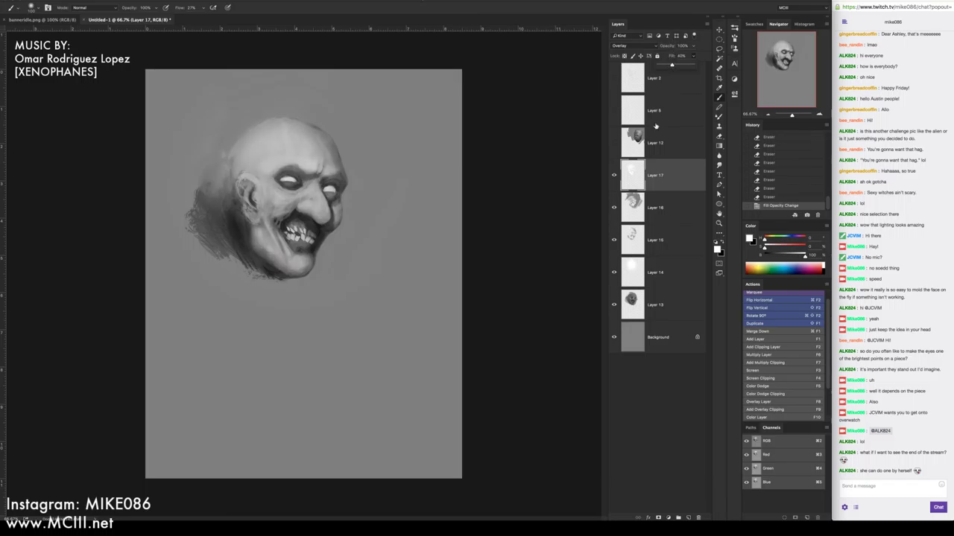
left_click(718, 49)
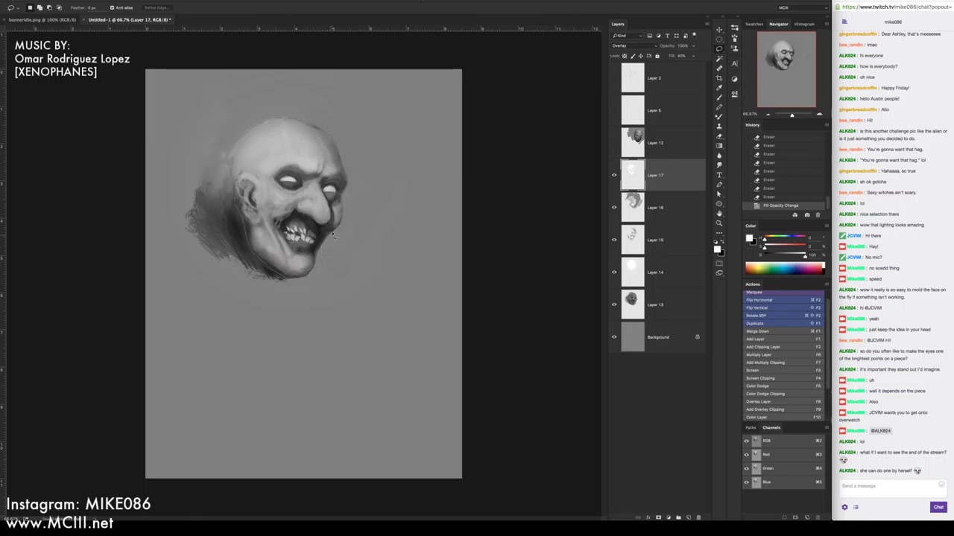
Select around the head and add a multiply layer with a sampled shadow tone
left_click_drag(342, 210, 343, 147)
key("shift")
left_click_drag(307, 125, 336, 143)
left_click(772, 356)
key("i")
left_click(330, 171)
key("b")
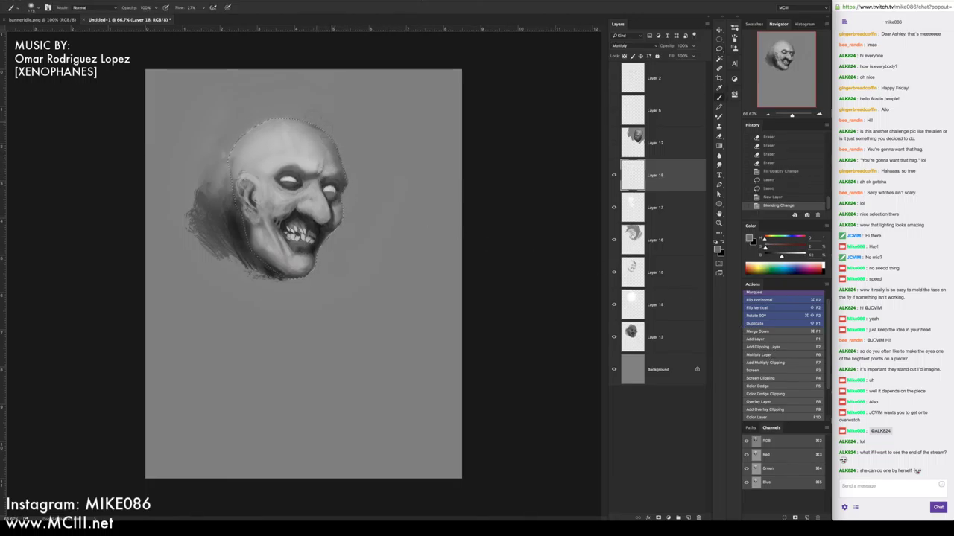
Darken the head's top-right, right side, chin and left edge with shadow strokes
left_click_drag(332, 131, 316, 138)
mouse_move(328, 123)
left_mouse_down()
mouse_move(309, 143)
mouse_move(324, 149)
mouse_move(327, 179)
left_mouse_up()
mouse_move(344, 149)
left_mouse_down()
mouse_move(332, 175)
mouse_move(378, 152)
mouse_move(350, 209)
left_mouse_up()
left_click_drag(327, 246, 353, 258)
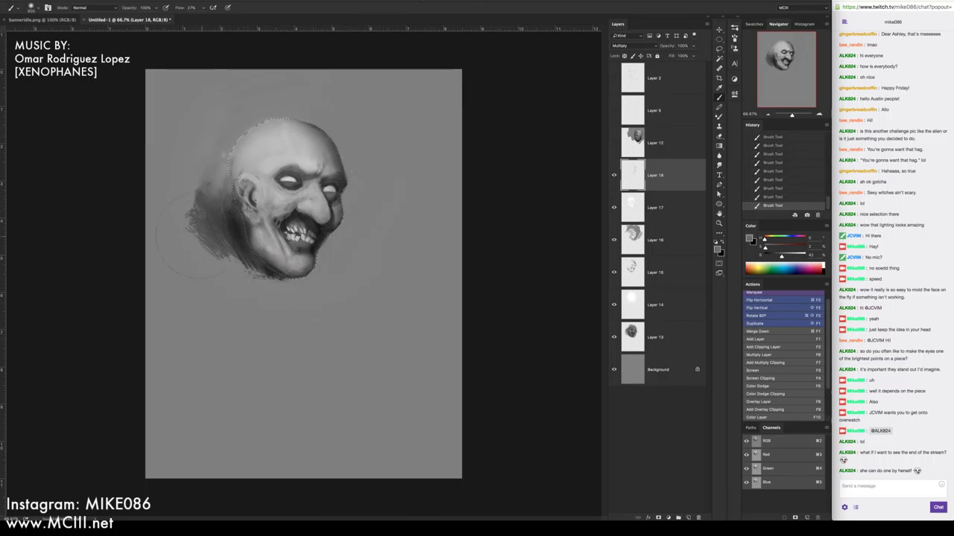
left_click_drag(261, 245, 295, 269)
mouse_move(192, 216)
left_mouse_down()
mouse_move(213, 153)
mouse_move(295, 105)
left_mouse_up()
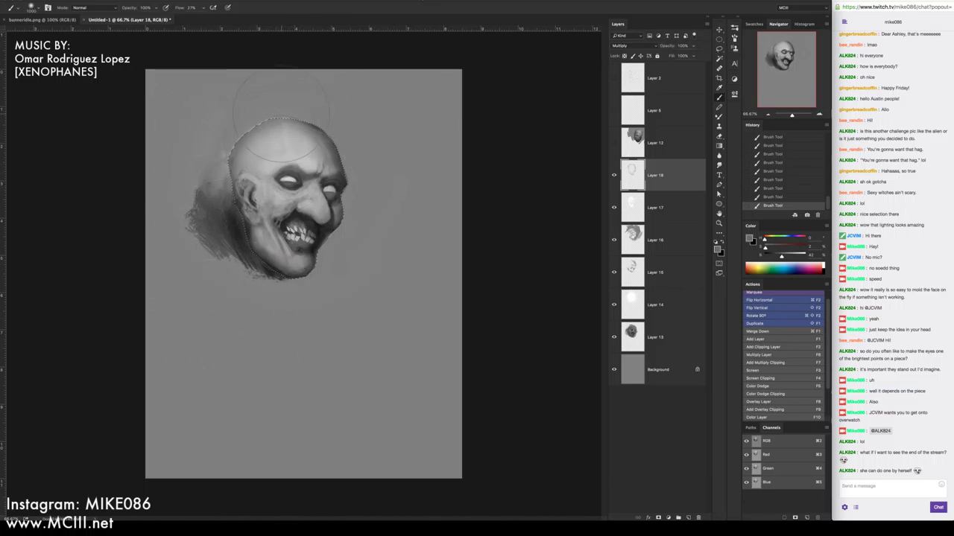
Invert the selection and fill the surroundings with a flat grey gradient on a new layer
key("super+shift+i")
key("g")
left_click_drag(427, 128, 429, 142)
key("i")
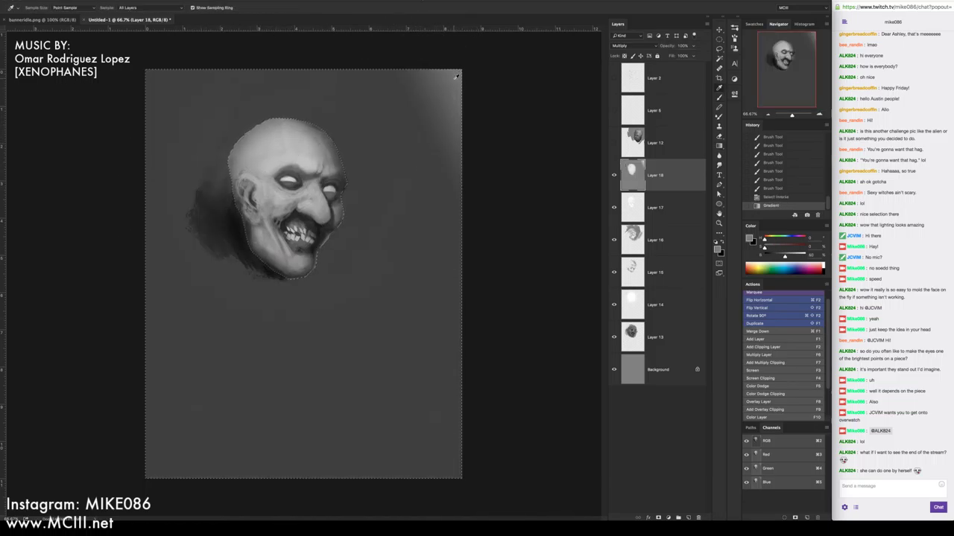
key("super+z")
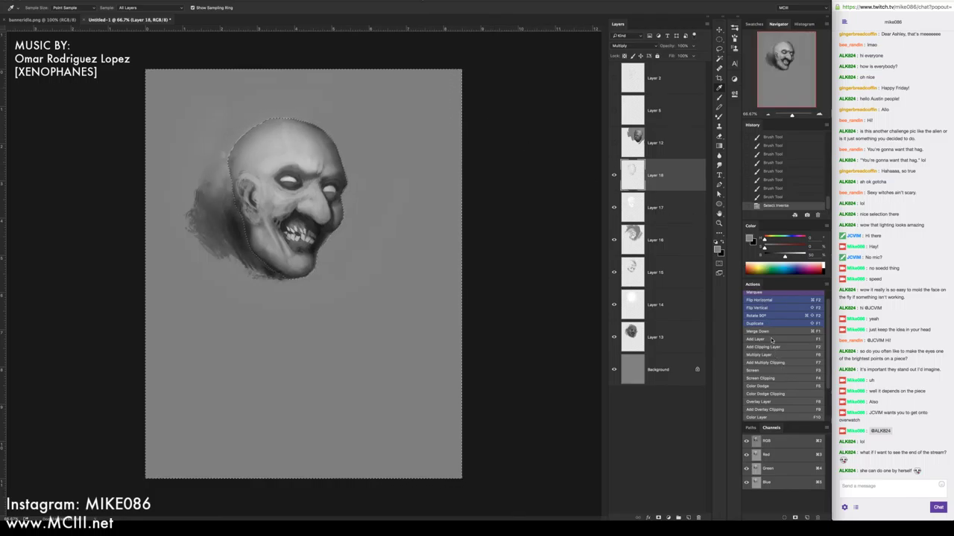
key("F1")
key("g")
mouse_move(479, 181)
left_mouse_down()
mouse_move(465, 193)
mouse_move(463, 215)
left_mouse_up()
key("super+d")
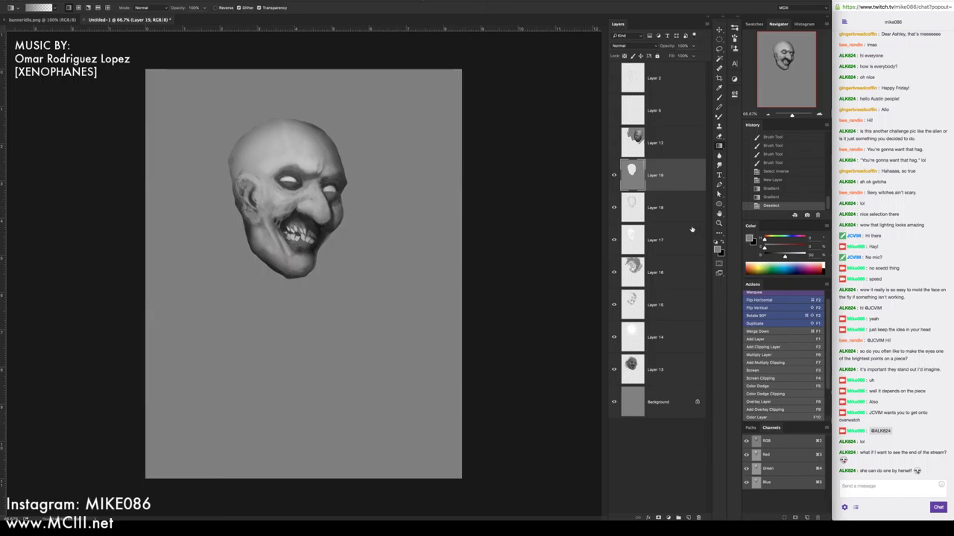
Merge Layers 19 through 13 into one and check the grey background selection
left_click(660, 364, "shift")
key("super+e")
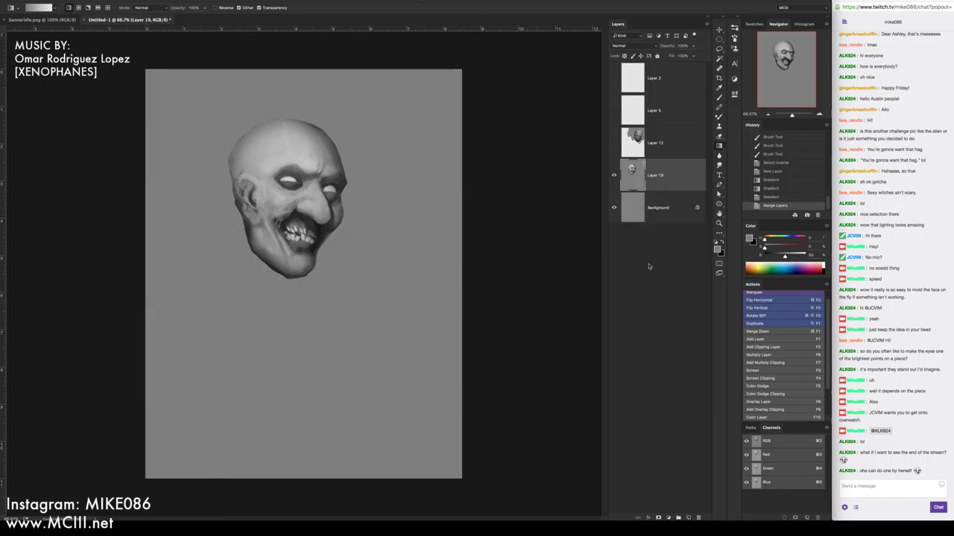
key("w")
left_click(395, 268)
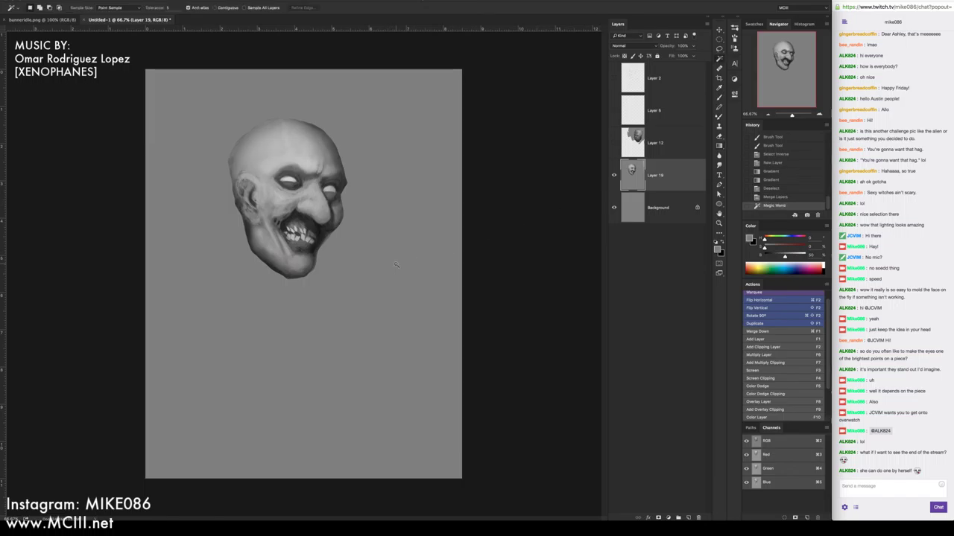
key("super+d")
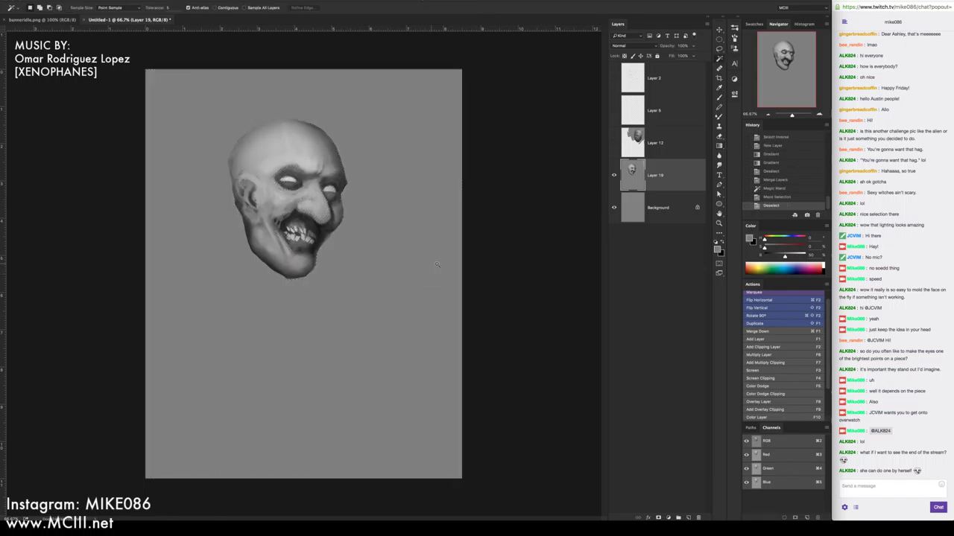
mouse_move(1, 283)
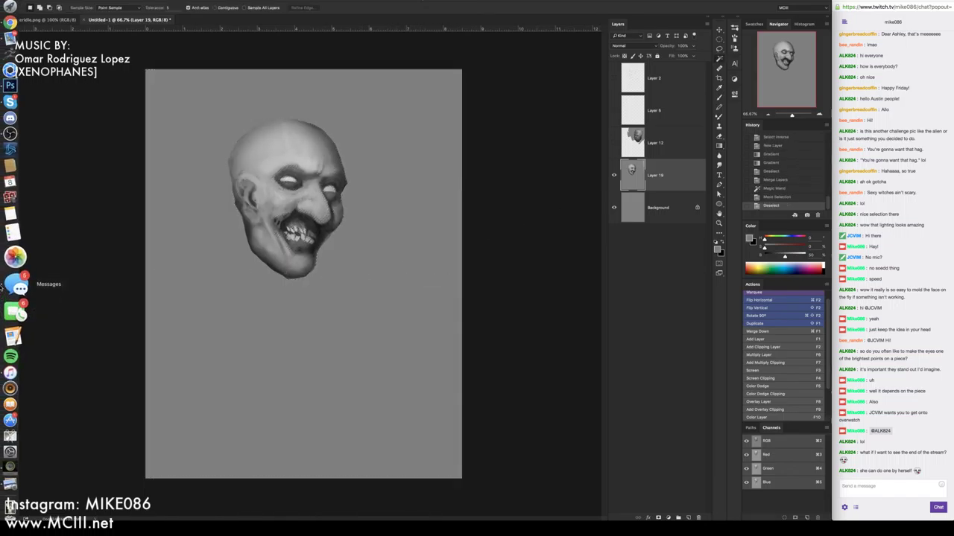
In OBS, lower Audio Output Capture to -62.7 dB and unmute Mic/Aux, then add Layer 20 in Photoshop
left_click(11, 141)
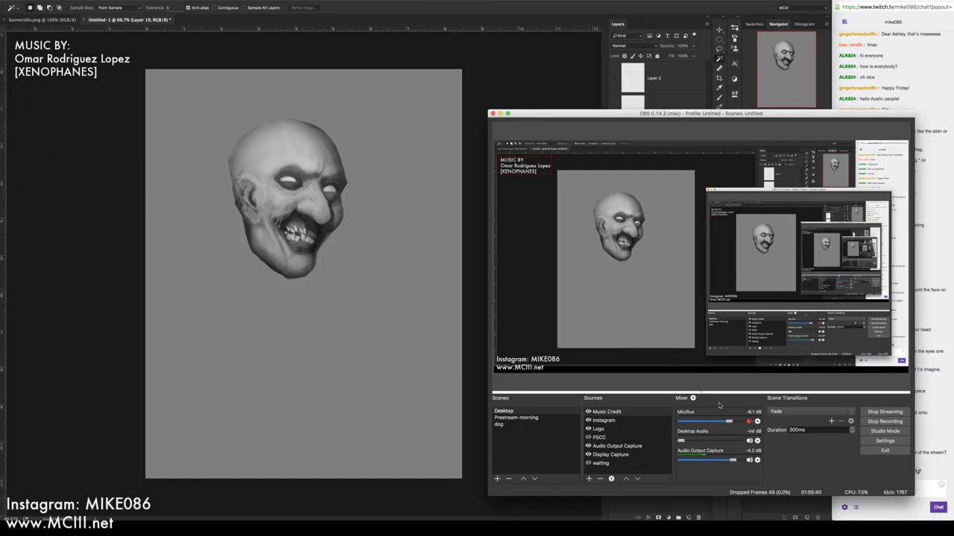
left_click_drag(732, 461, 686, 460)
left_click(750, 422)
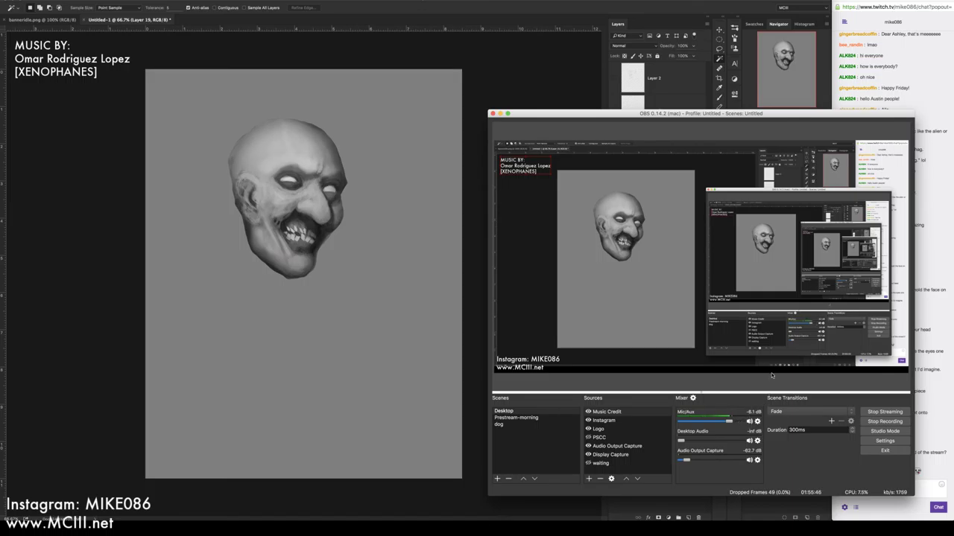
left_click(558, 76)
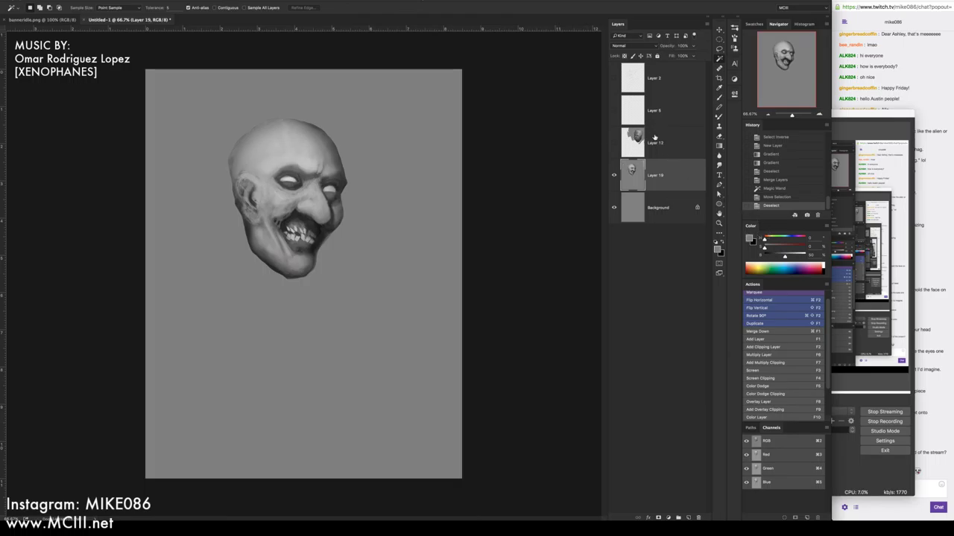
left_click(755, 339)
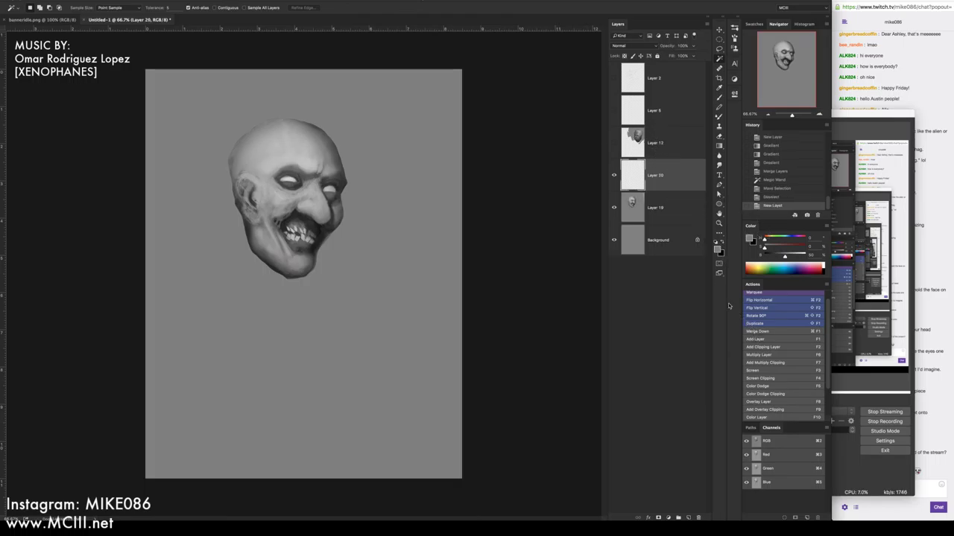
Set white as the paint colour and paint highlights on the crown, nose and left cheek
key("d")
key("x")
key("b")
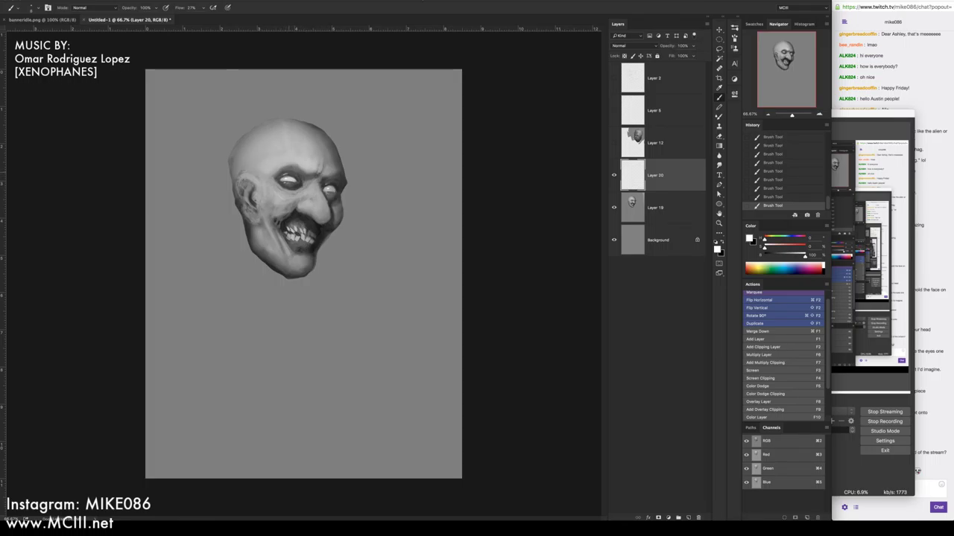
key("bracketright")
key("bracketright")
mouse_move(285, 148)
left_mouse_down()
mouse_move(279, 128)
mouse_move(280, 139)
left_mouse_up()
mouse_move(313, 190)
left_mouse_down()
mouse_move(321, 213)
mouse_move(309, 208)
mouse_move(318, 210)
mouse_move(316, 198)
mouse_move(277, 201)
mouse_move(273, 188)
mouse_move(239, 177)
mouse_move(254, 181)
left_mouse_up()
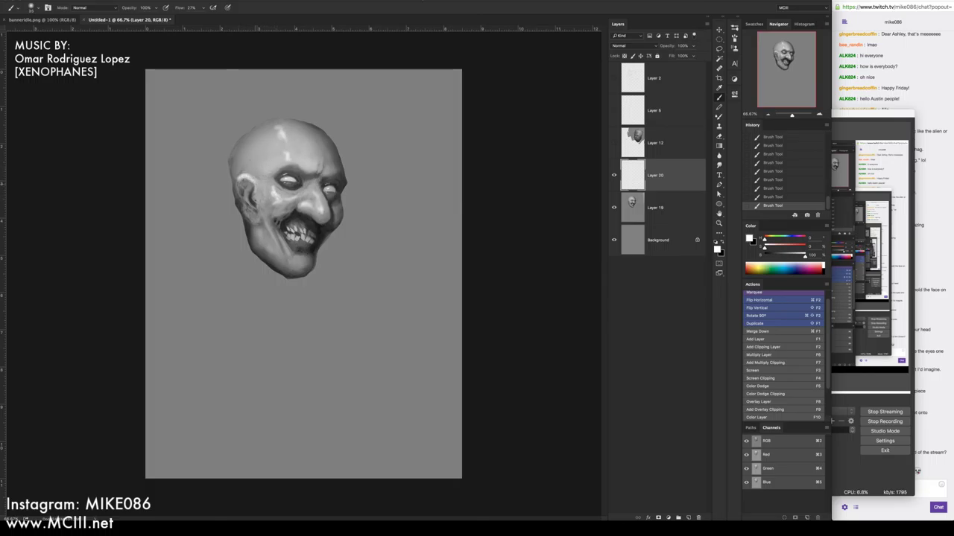
mouse_move(282, 234)
left_mouse_down()
mouse_move(278, 255)
mouse_move(262, 249)
mouse_move(295, 273)
left_mouse_up()
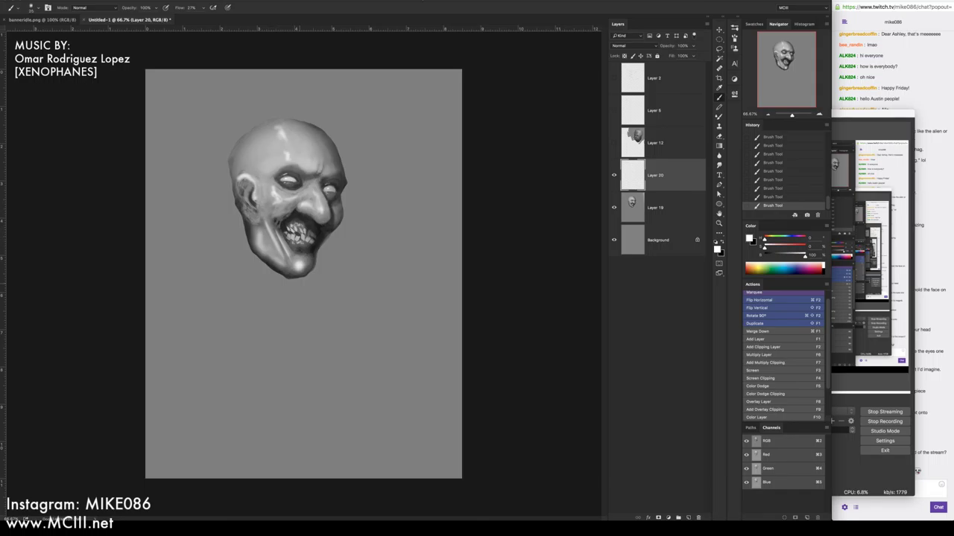
Erase excess highlight near the teeth and chin, compare Layer 20 on and off, and add a layer
key("e")
mouse_move(317, 221)
left_mouse_down()
mouse_move(301, 240)
mouse_move(324, 225)
mouse_move(319, 197)
mouse_move(261, 170)
mouse_move(268, 202)
left_mouse_up()
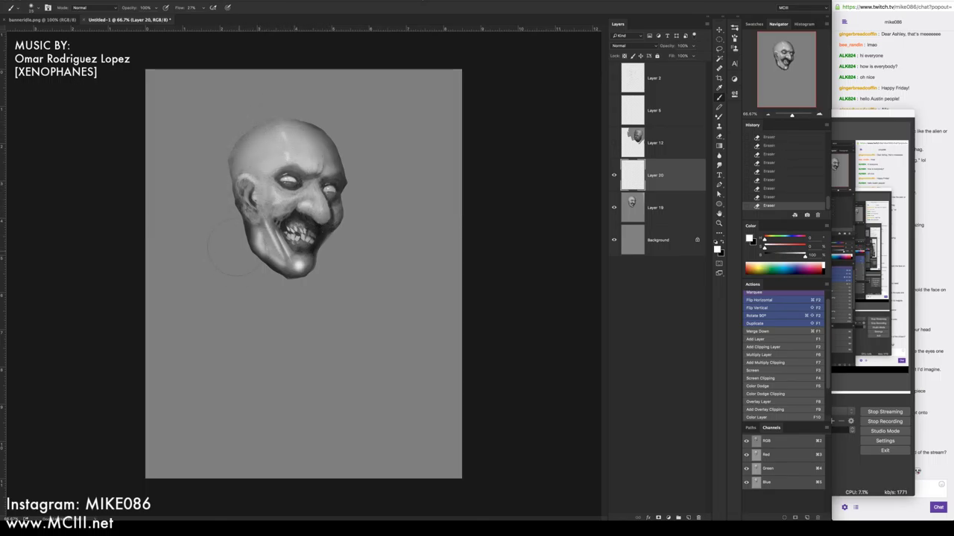
left_click_drag(275, 250, 261, 240)
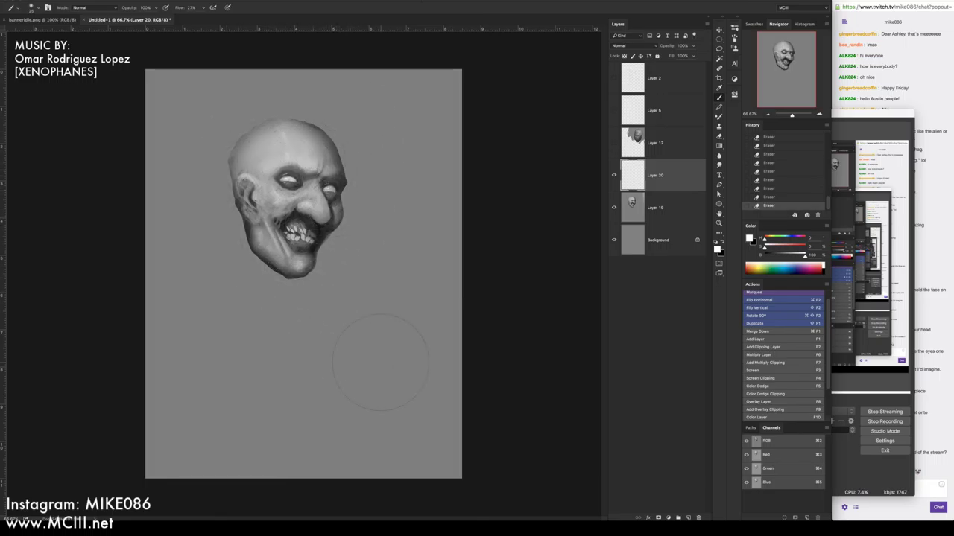
left_click(614, 175)
left_click(614, 176)
left_click(614, 175)
left_click(614, 175)
left_click(930, 370)
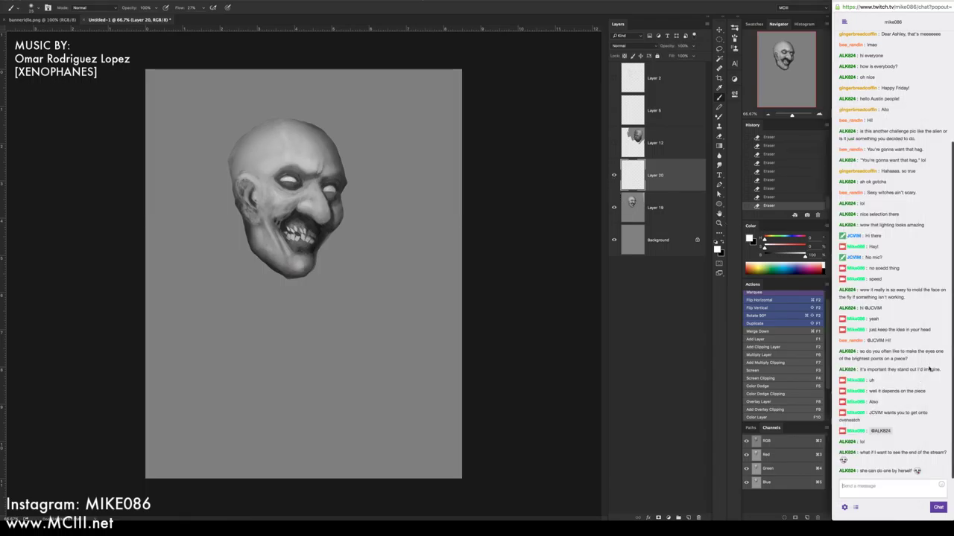
left_click(512, 223)
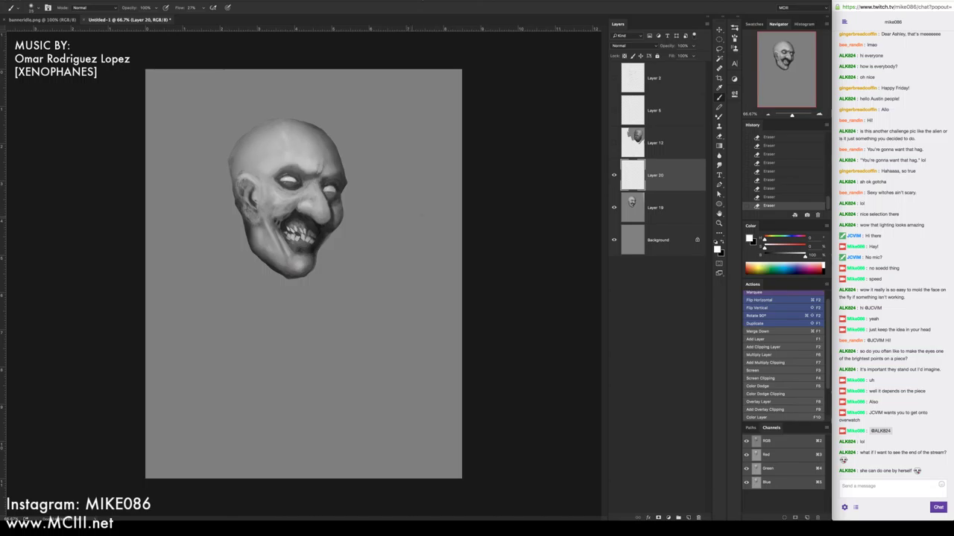
left_click(772, 339)
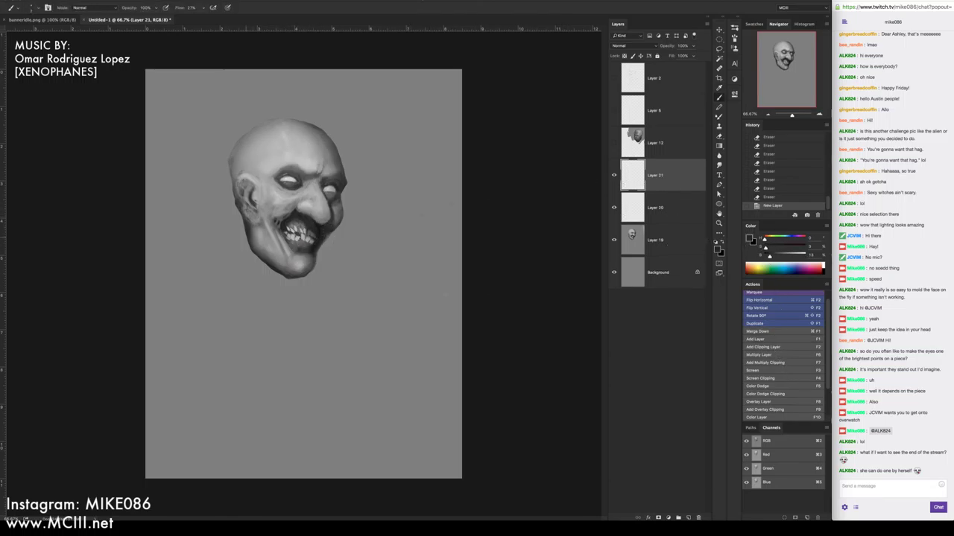
Sample greys around the nose and mouth for Layer 21 shading, then select Layers 21, 20 and 19
left_click(335, 226, "alt")
key("alt")
left_click(339, 222, "alt")
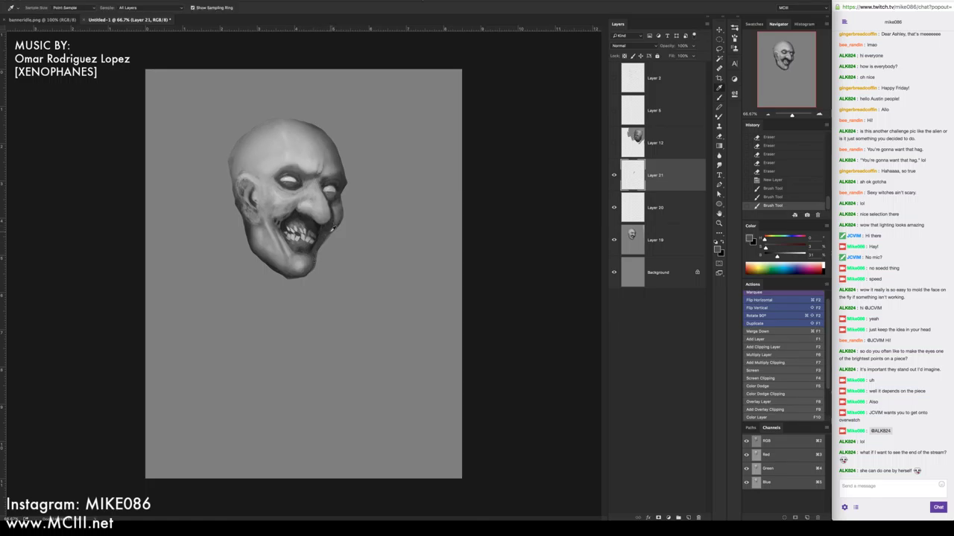
left_click(294, 209, "alt")
left_click(289, 213, "alt")
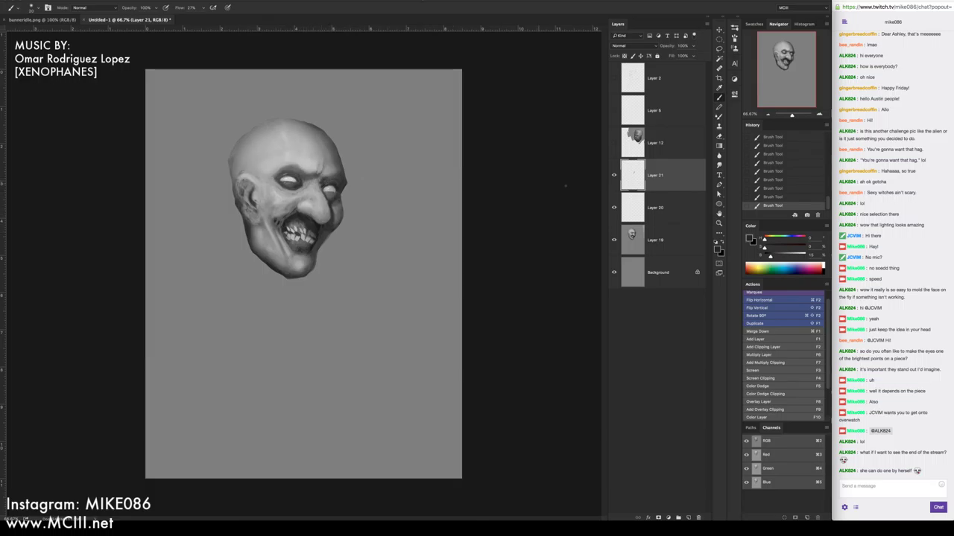
left_click(660, 240, "shift")
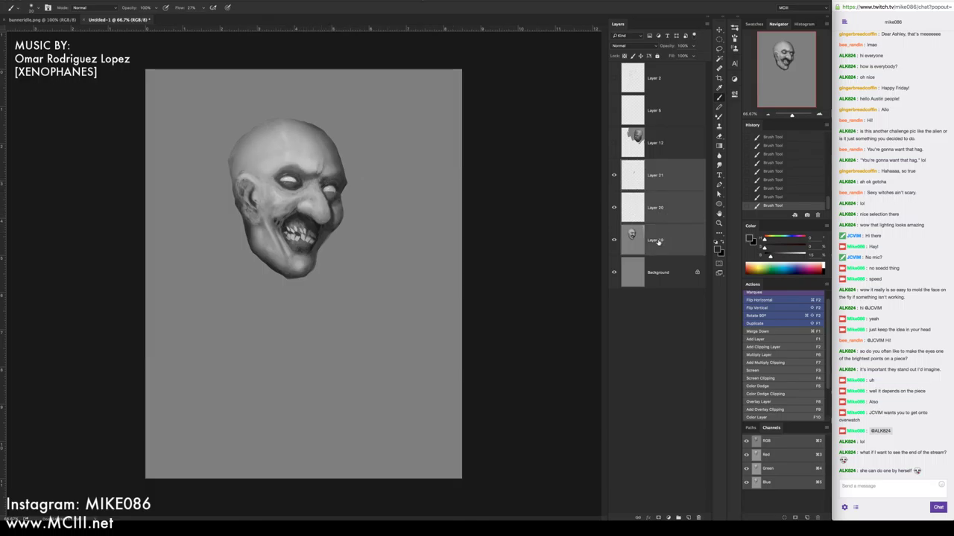
Merge Layers 21–19, show the Layer 12 head, and move the merged layer above it
key("super+e")
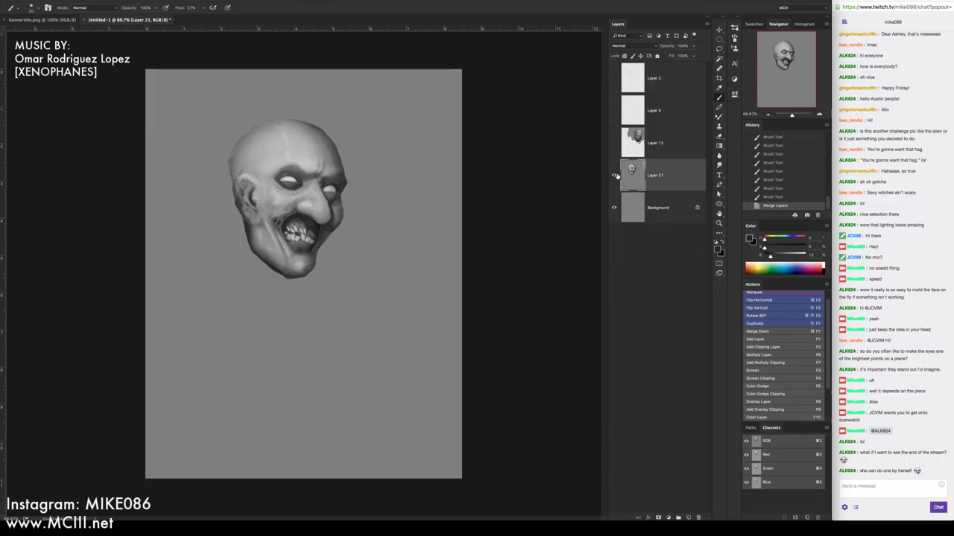
left_click(614, 142)
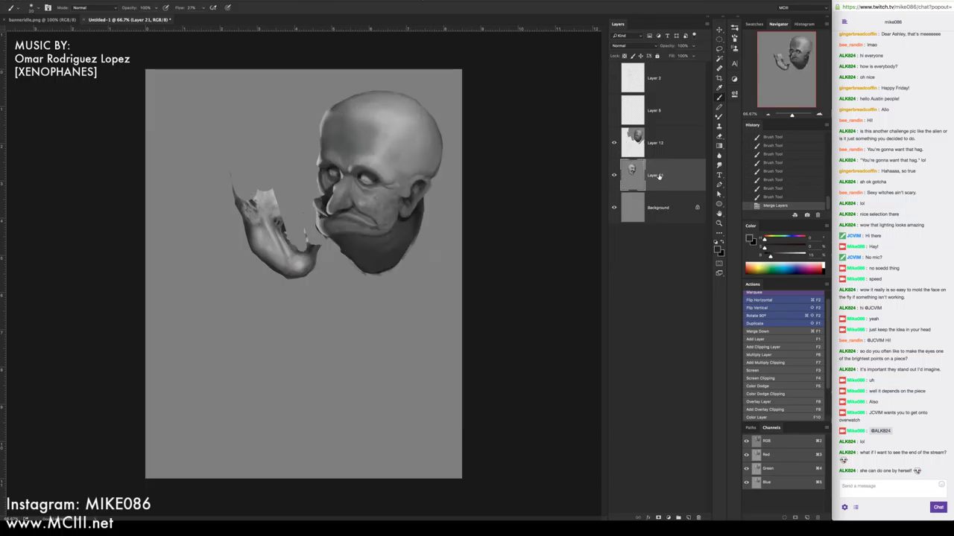
left_click_drag(659, 176, 654, 145)
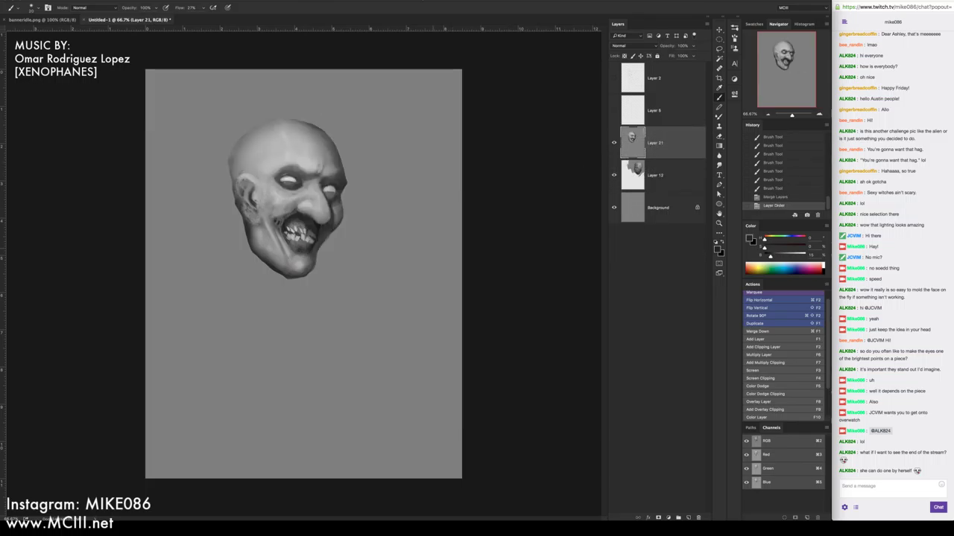
key("w")
left_click(406, 256)
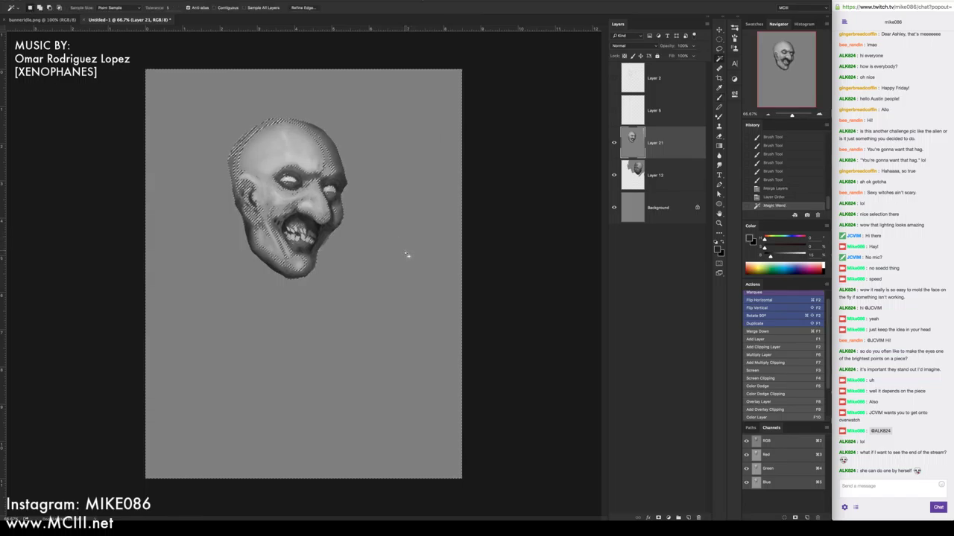
key("ctrl+d")
Lasso the finished head, mask Layer 21 to it, and move it to the lower left
key("l")
mouse_move(362, 142)
left_mouse_down()
mouse_move(321, 291)
mouse_move(216, 123)
left_mouse_up()
left_click(659, 517)
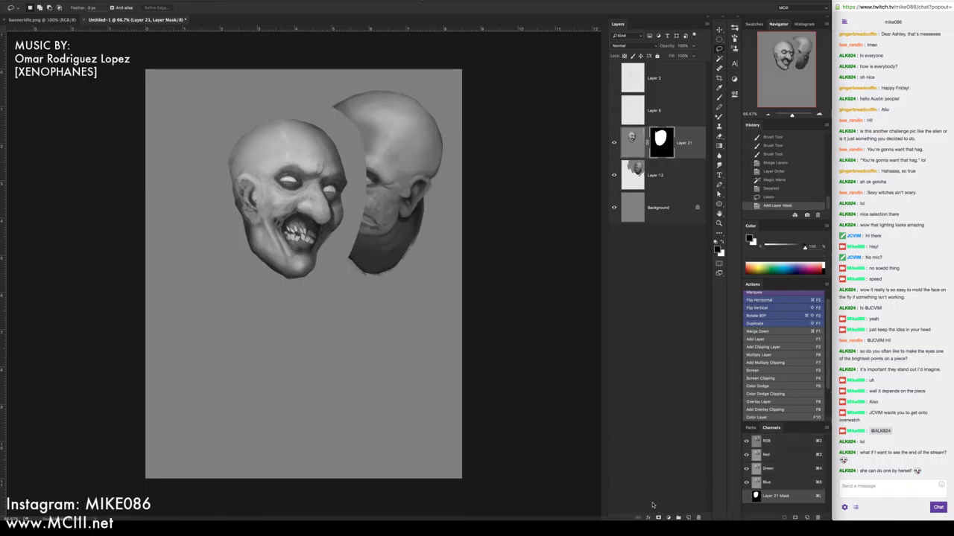
key("v")
left_click_drag(307, 236, 283, 327)
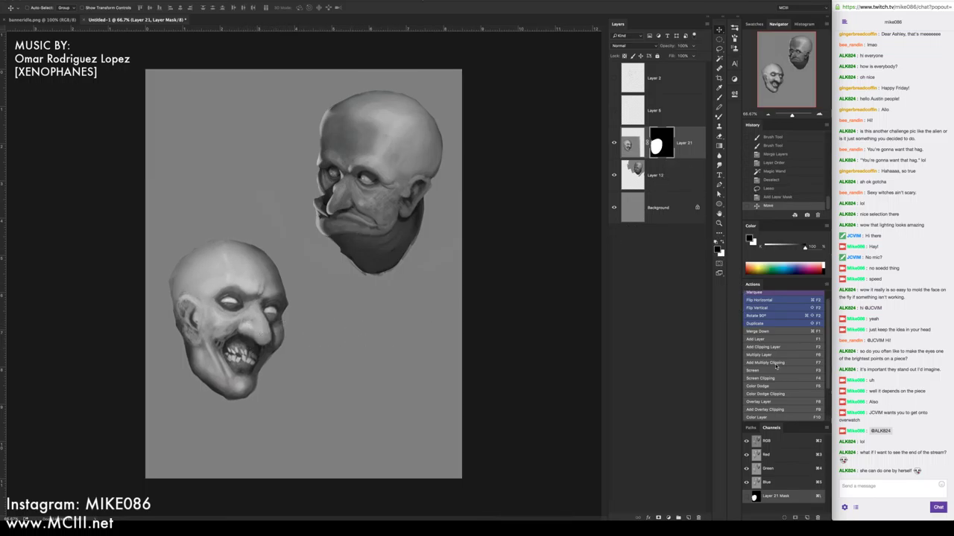
left_click(760, 339)
Paint white highlights on the lower head's brow
key("x")
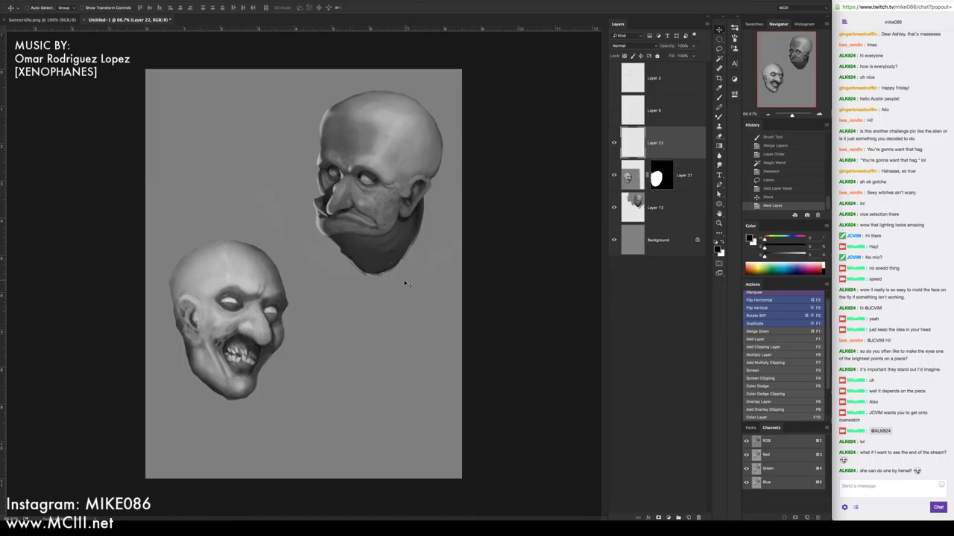
key("b")
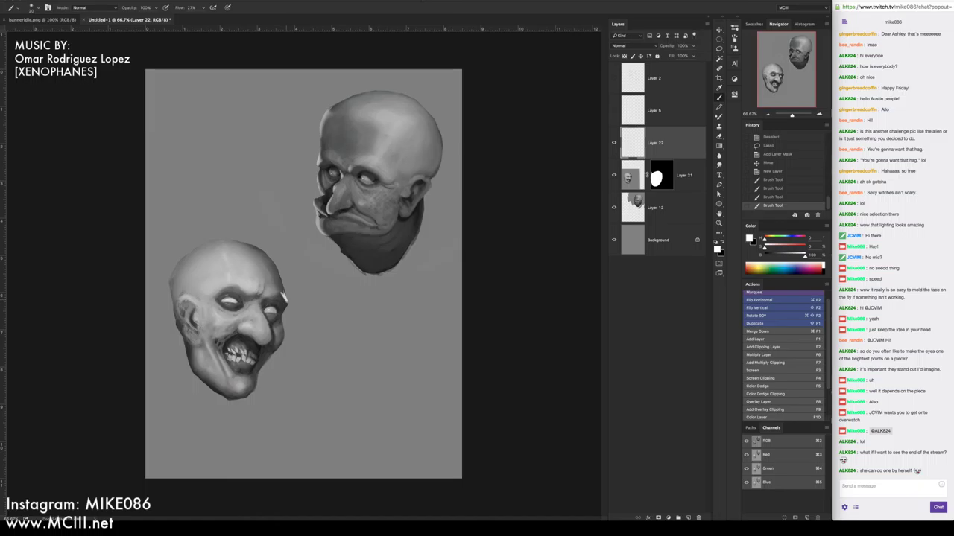
left_click_drag(282, 293, 264, 253)
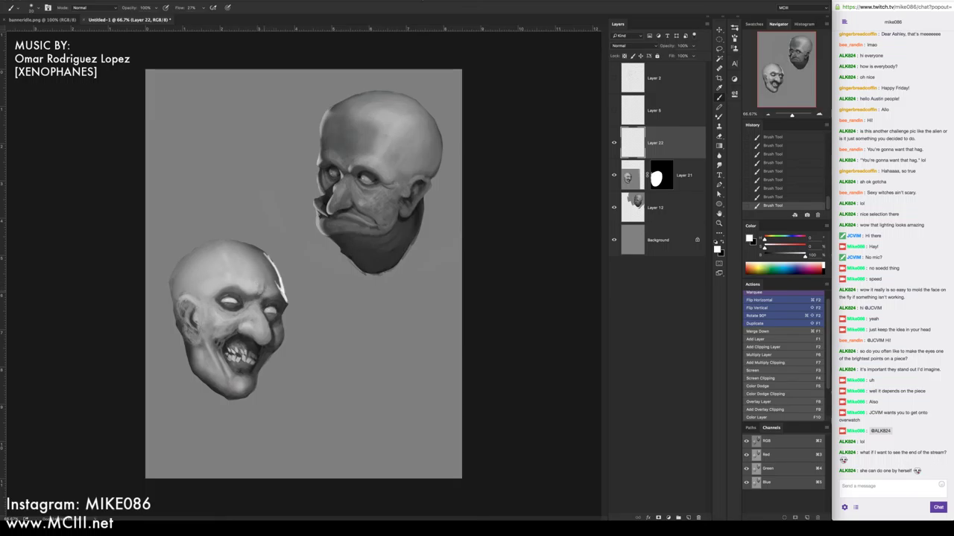
mouse_move(264, 294)
left_mouse_down()
mouse_move(263, 278)
mouse_move(274, 285)
mouse_move(256, 274)
mouse_move(261, 247)
mouse_move(249, 246)
left_mouse_up()
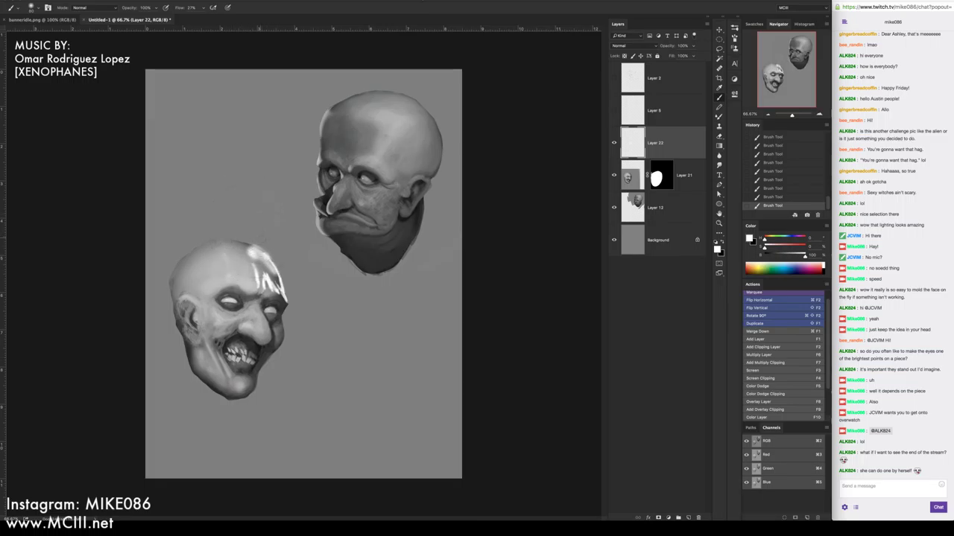
Erase the excess highlights from the lower head's forehead and beside the nose
key("e")
mouse_move(254, 261)
left_mouse_down()
mouse_move(254, 249)
mouse_move(271, 272)
mouse_move(268, 292)
mouse_move(253, 268)
mouse_move(257, 284)
left_mouse_up()
left_click_drag(257, 249, 249, 289)
left_click_drag(270, 254, 276, 296)
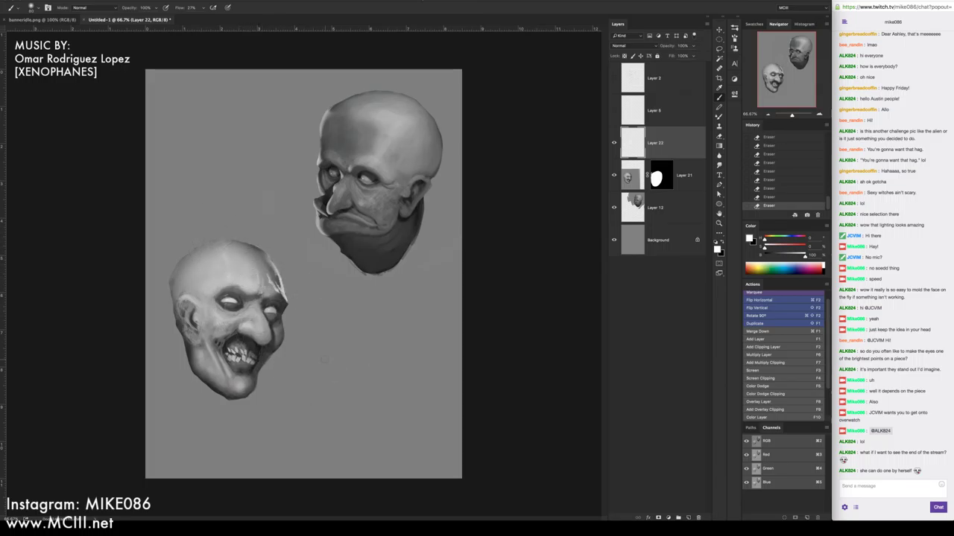
key("bracketleft")
key("b")
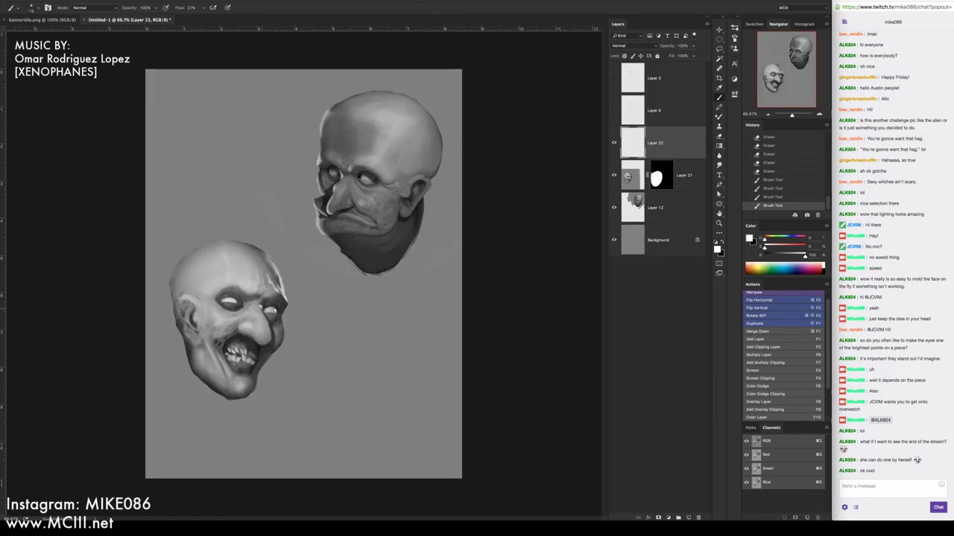
Paint a highlight on the lower head's nose tip, then erase it partly to soften it
mouse_move(263, 312)
left_mouse_down()
mouse_move(271, 340)
mouse_move(262, 333)
mouse_move(261, 346)
left_mouse_up()
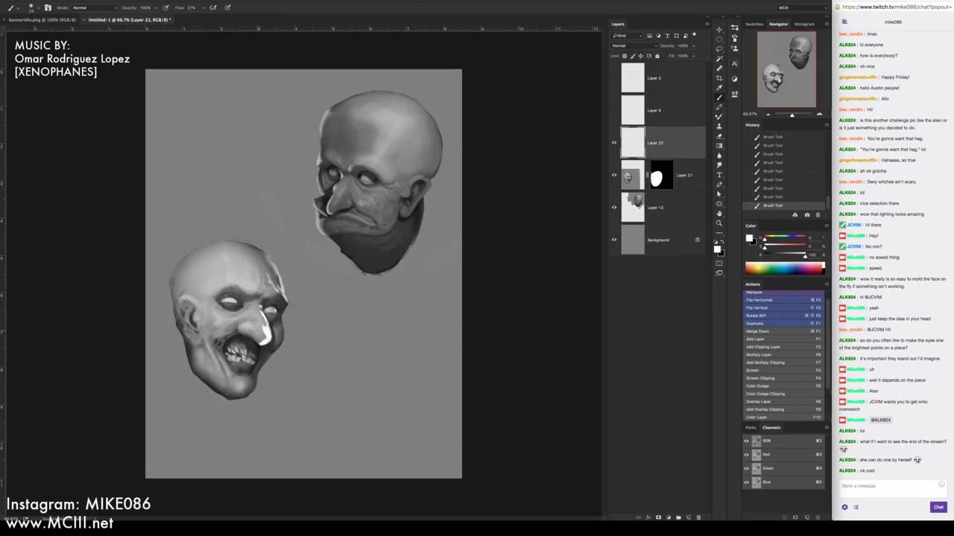
key("e")
left_click_drag(259, 327, 264, 337)
mouse_move(261, 328)
left_mouse_down()
mouse_move(265, 345)
mouse_move(260, 331)
mouse_move(263, 340)
mouse_move(283, 327)
left_mouse_up()
key("b")
key("e")
key("b")
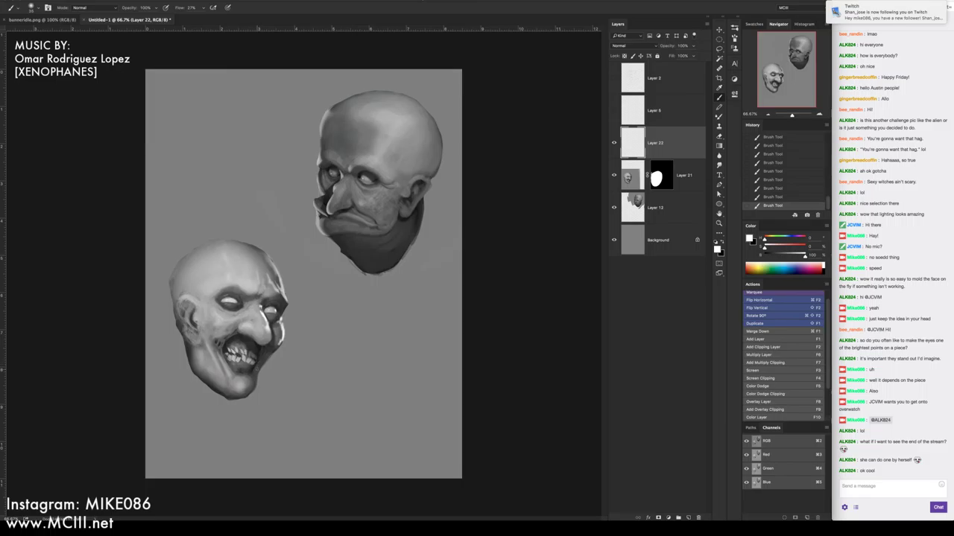
Add bright marks on the chin and teeth, then erase to darken teeth, mouth and right cheek
key("bracketleft")
mouse_move(258, 365)
left_mouse_down()
mouse_move(257, 377)
mouse_move(257, 368)
left_mouse_up()
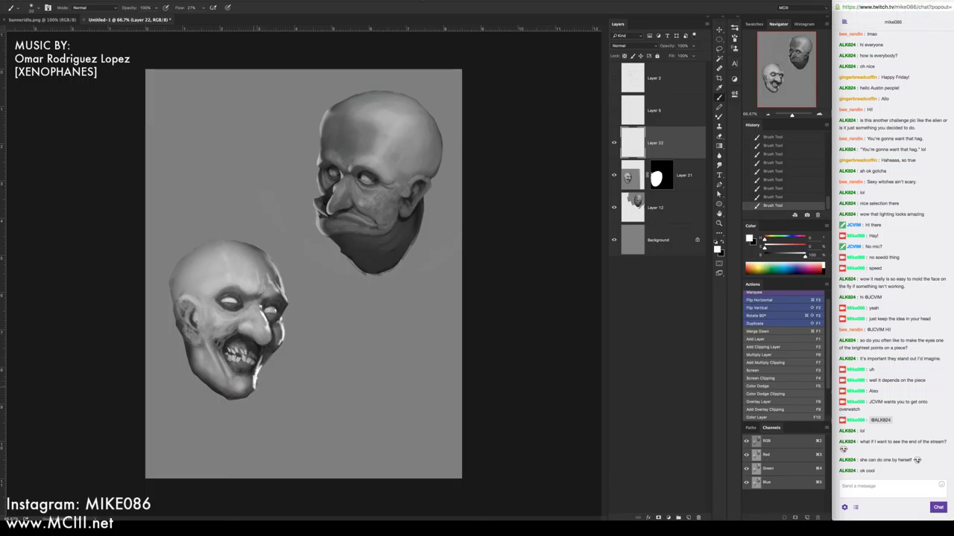
left_click_drag(252, 383, 254, 392)
key("bracketright")
key("bracketright")
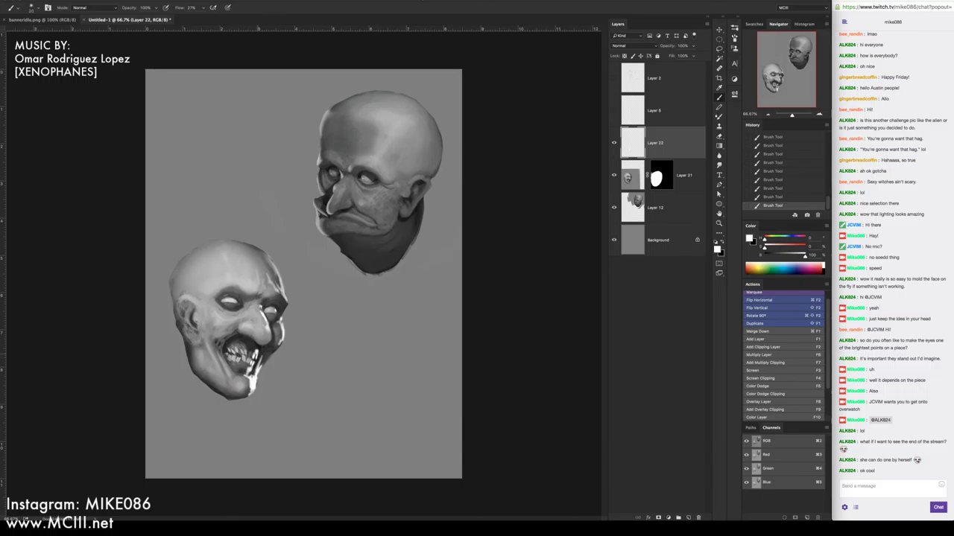
left_click_drag(253, 368, 253, 374)
key("e")
mouse_move(250, 376)
left_mouse_down()
mouse_move(252, 393)
mouse_move(249, 375)
mouse_move(262, 359)
left_mouse_up()
mouse_move(251, 347)
left_mouse_down()
mouse_move(262, 358)
mouse_move(258, 382)
mouse_move(264, 352)
mouse_move(282, 344)
left_mouse_up()
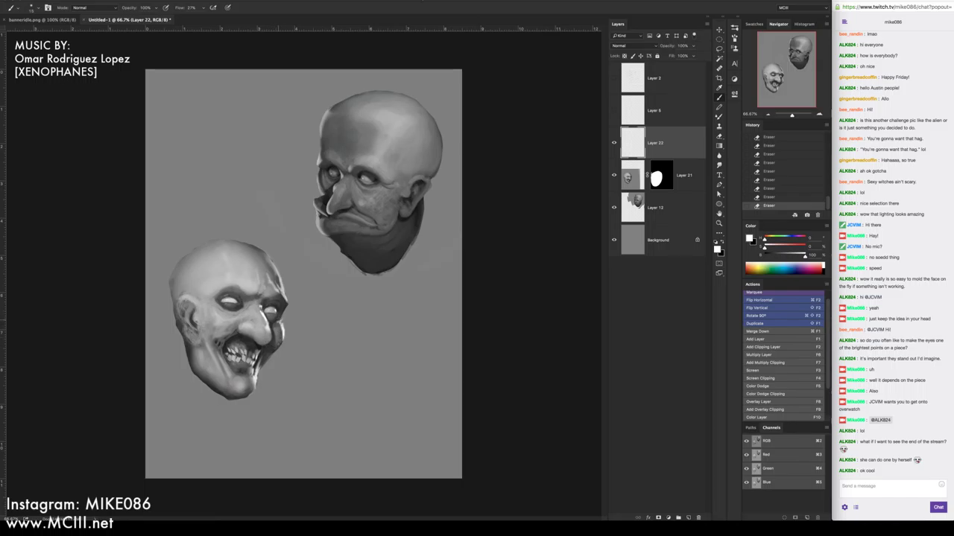
left_click_drag(282, 326, 282, 338)
Compare the painting with Layer 22 hidden and shown, leaving it visible
left_click(614, 142)
left_click(614, 142)
left_click(614, 142)
left_click(613, 142)
left_click(614, 142)
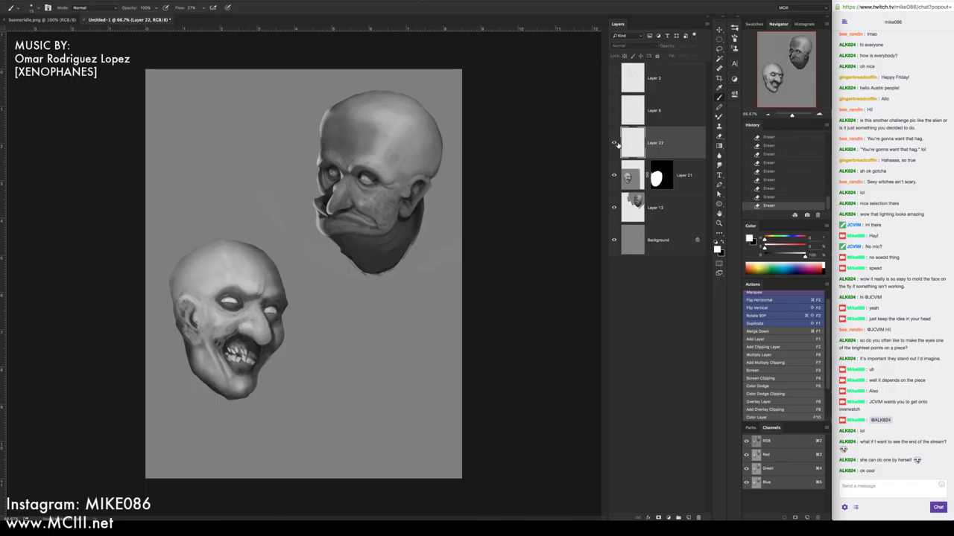
left_click(614, 142)
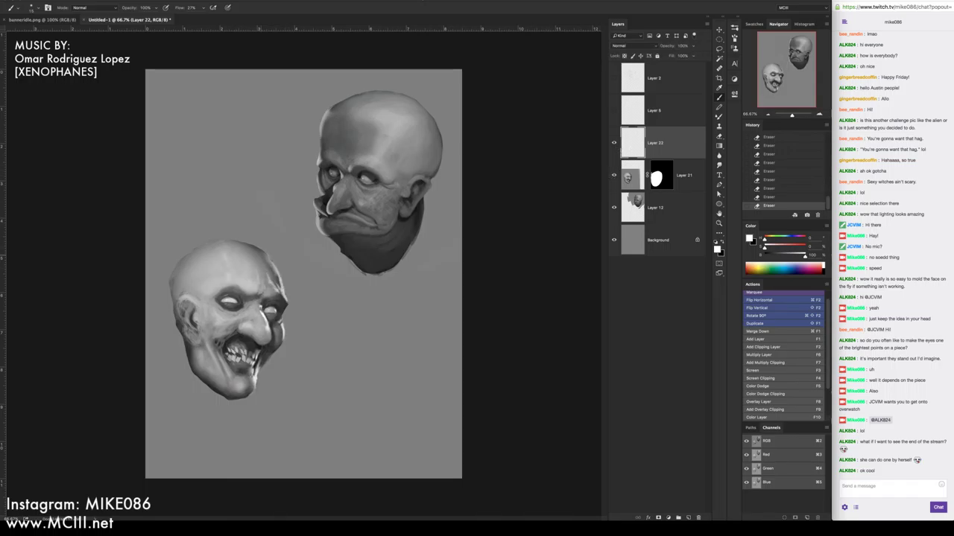
Add a 72 pt 'FRUIT and STUFF' title and move it to the top of the canvas
key("t")
left_click(306, 341)
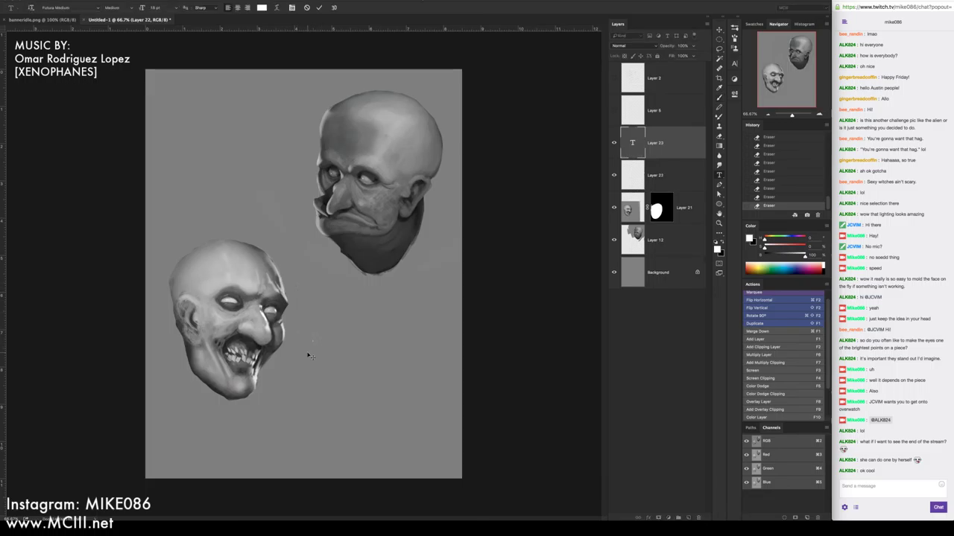
type("FRUIT and STUF")
type("FF")
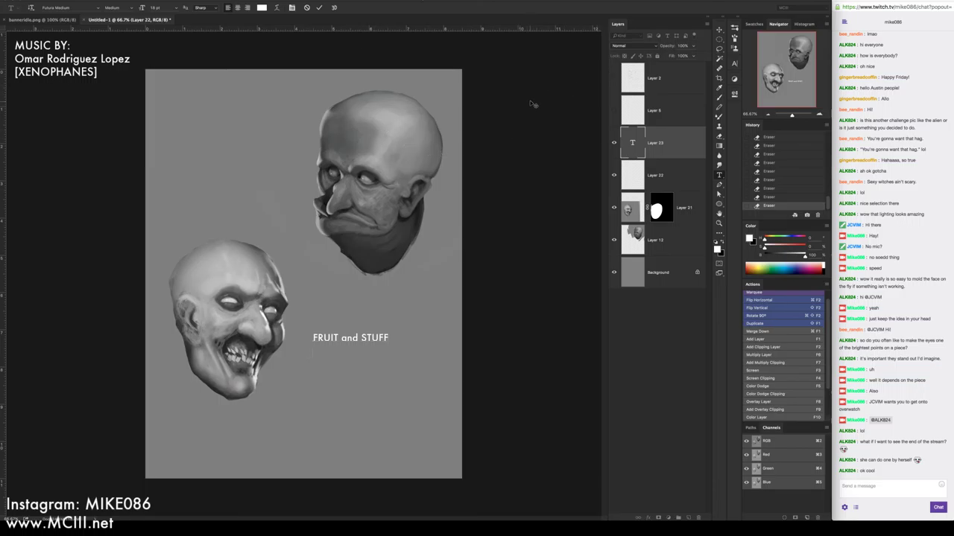
key("super+a")
left_click_drag(139, 7, 179, 9)
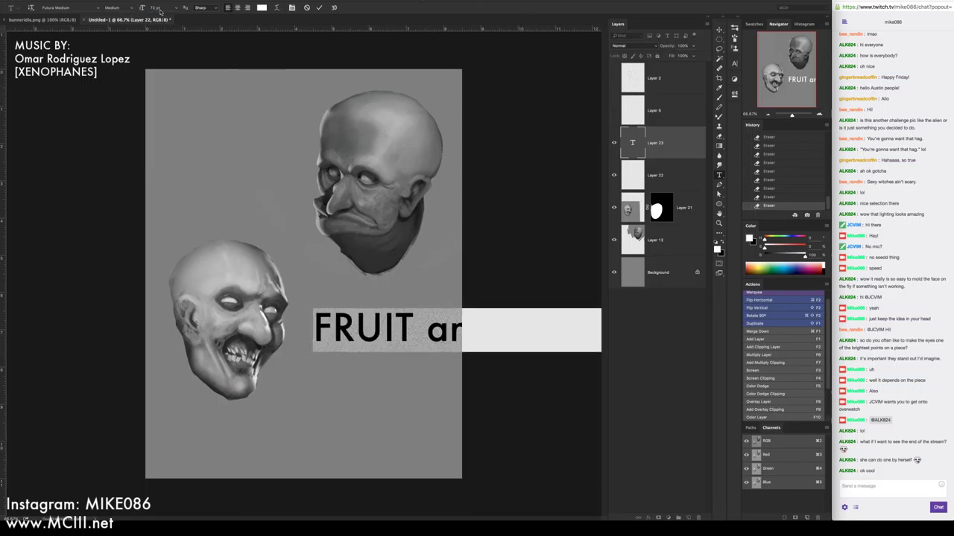
left_click(719, 30)
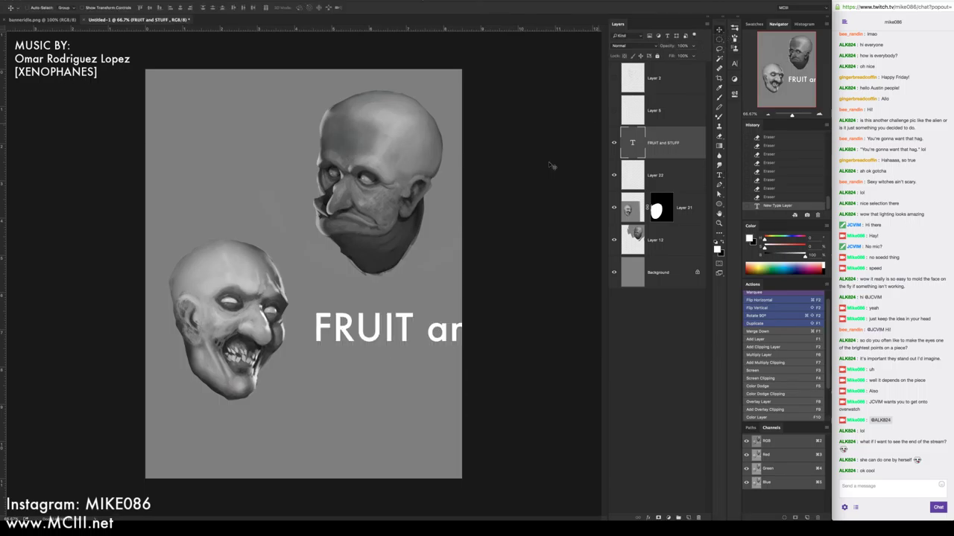
left_click_drag(384, 328, 233, 164)
Add a 'STILL LIFE' text layer and move it to the canvas's bottom right
key("t")
left_click(237, 331)
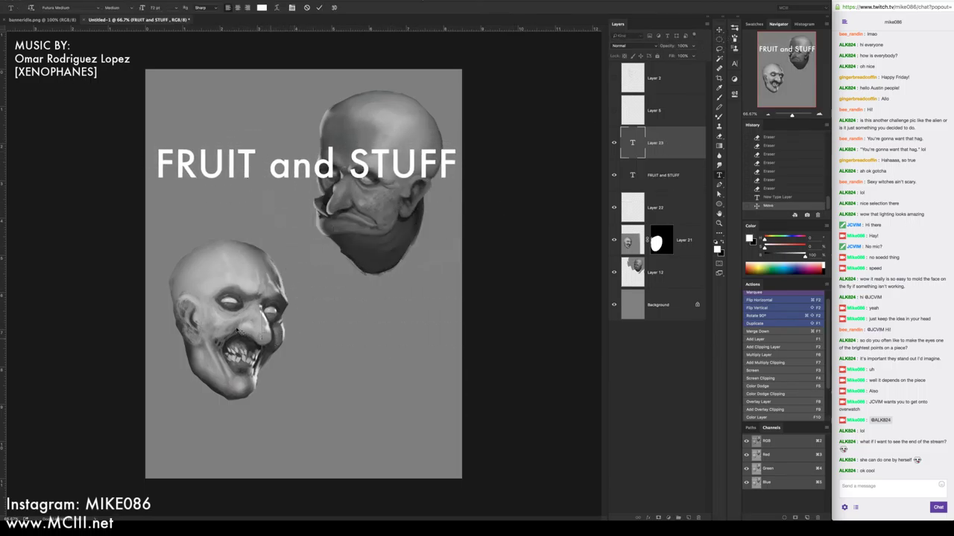
type("STILL L")
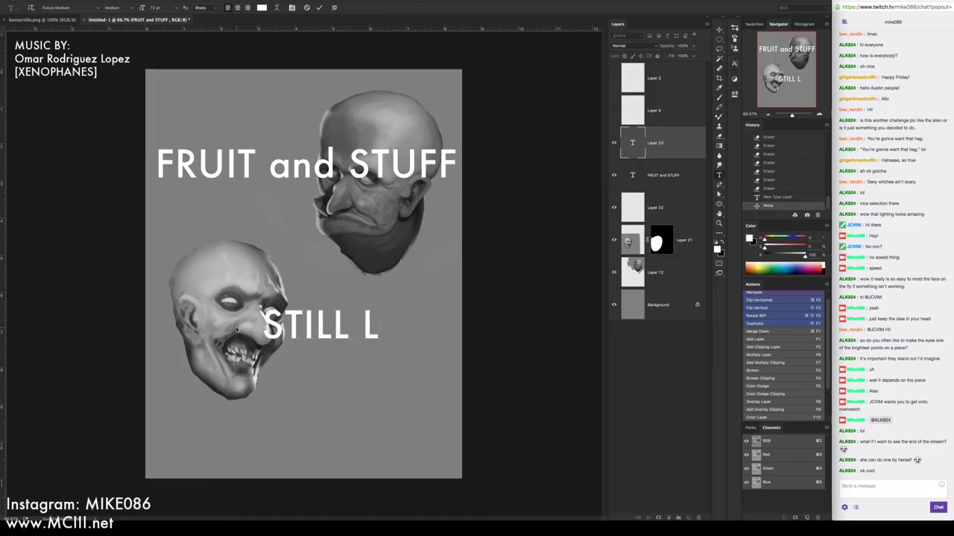
type("IFE")
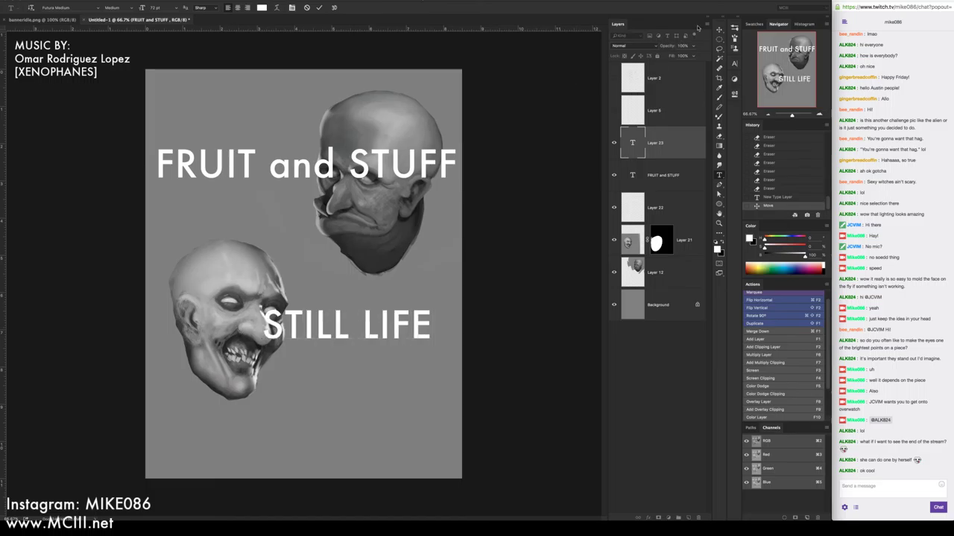
key("super+Return")
key("v")
left_click_drag(398, 313, 418, 412)
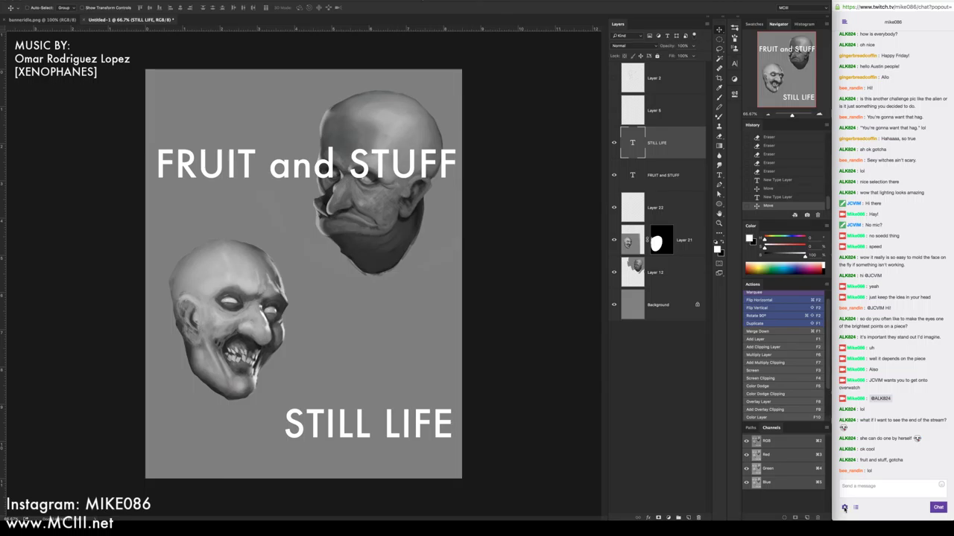
Check the Twitch chat's viewer list, then close it to return to chat
left_click(845, 508)
left_click(844, 508)
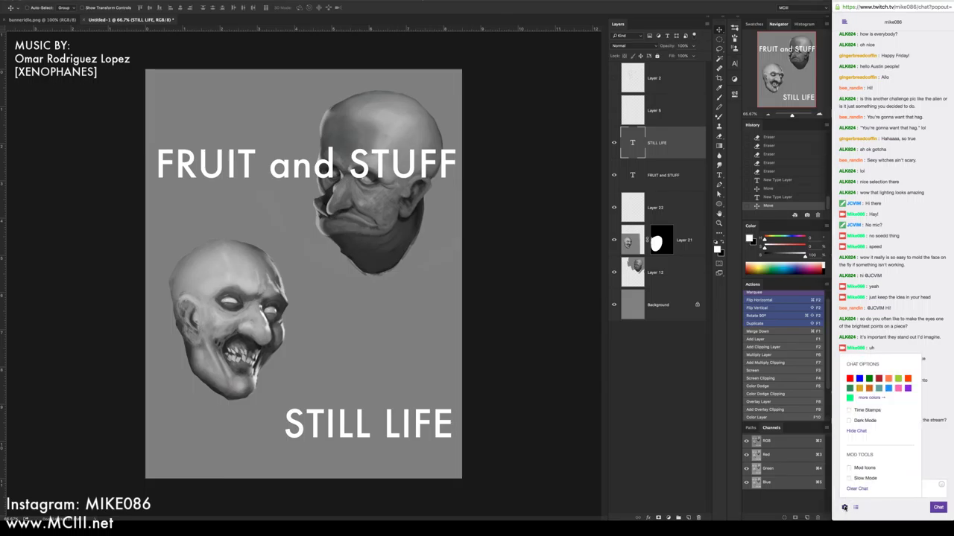
left_click(844, 508)
left_click(855, 508)
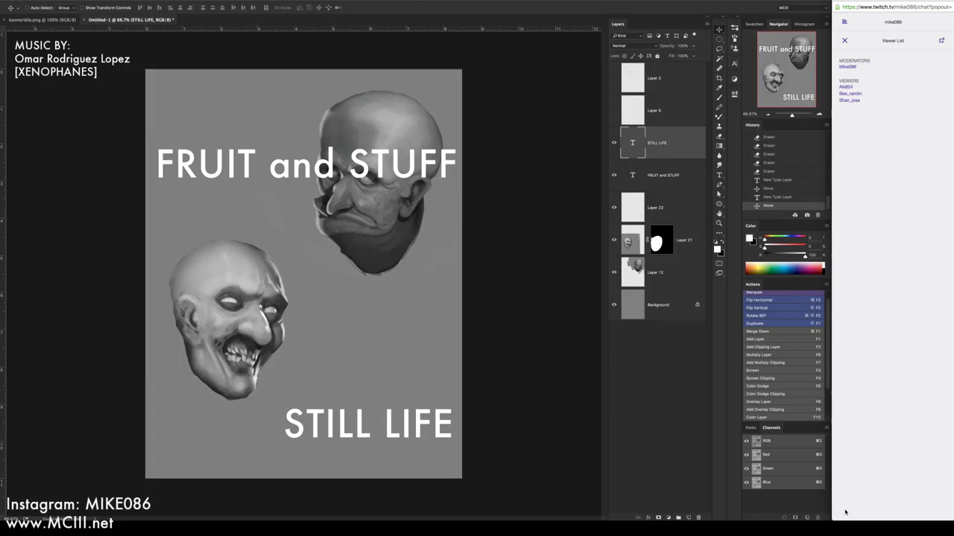
left_click(844, 40)
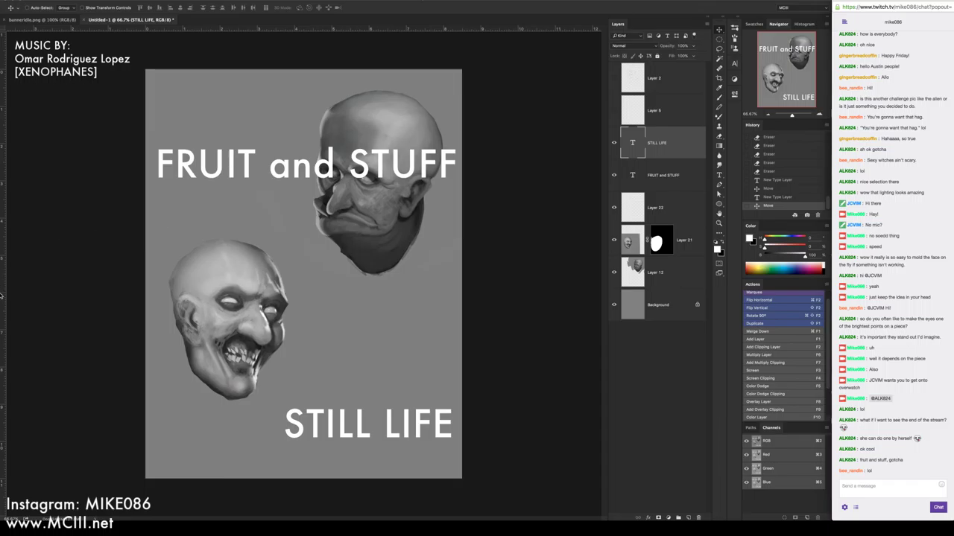
Bring the OBS Studio window to the front from the Dock and move it upper left
mouse_move(2, 298)
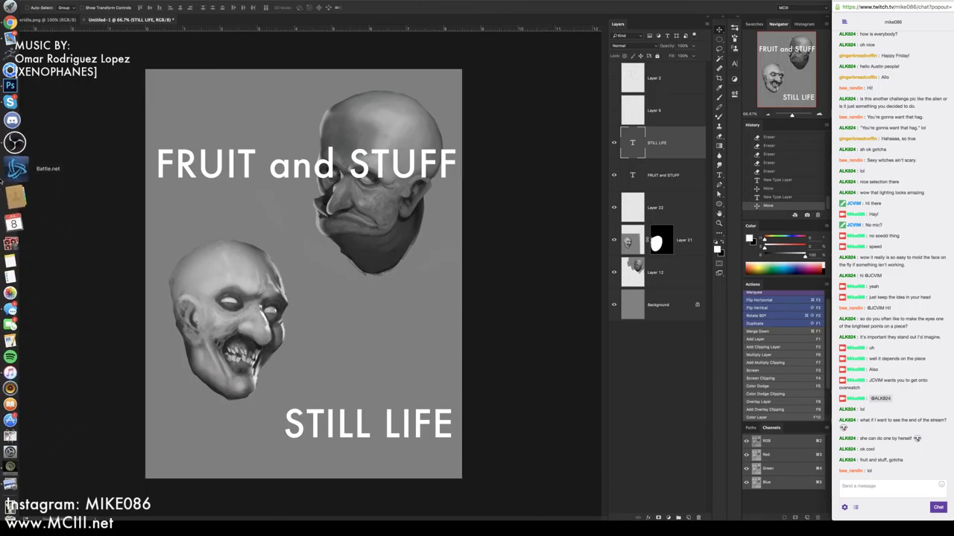
left_click(15, 141)
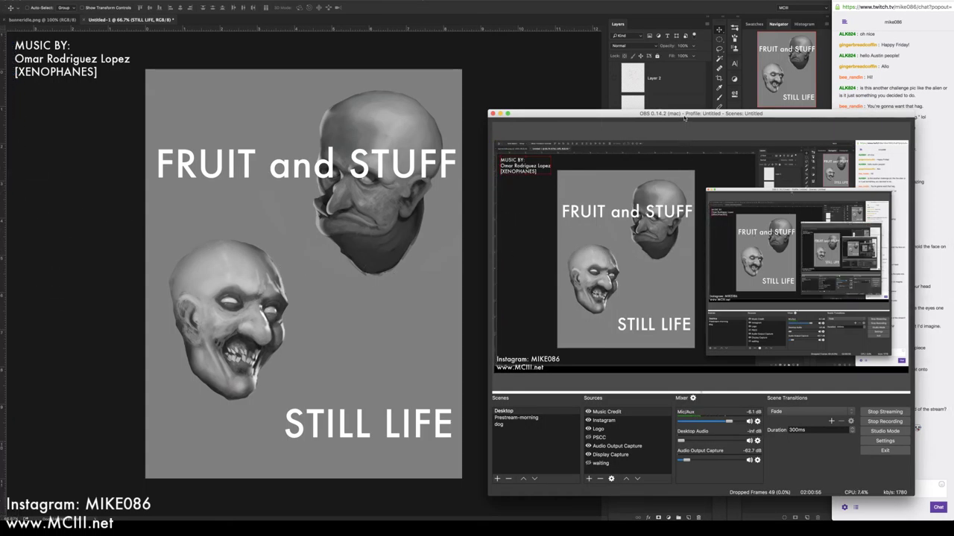
left_click_drag(684, 117, 395, 85)
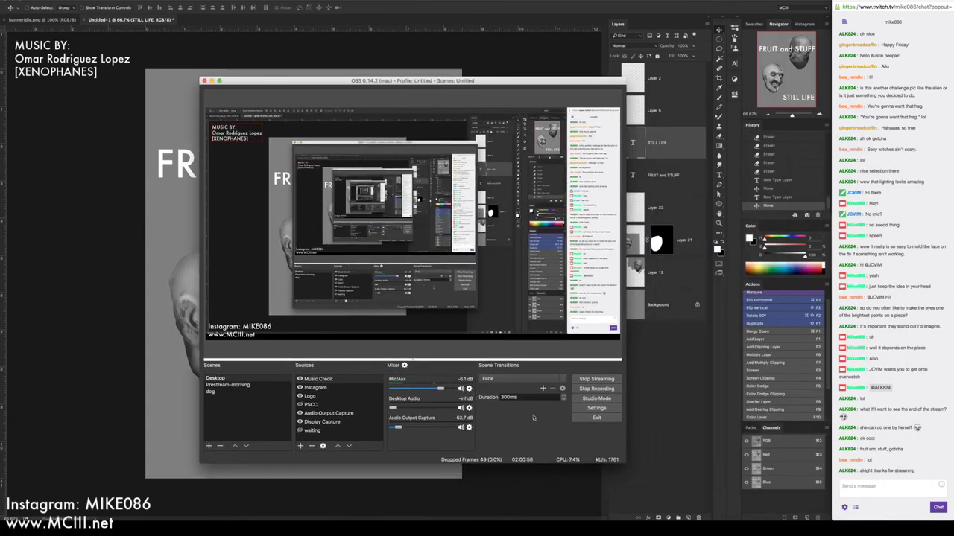